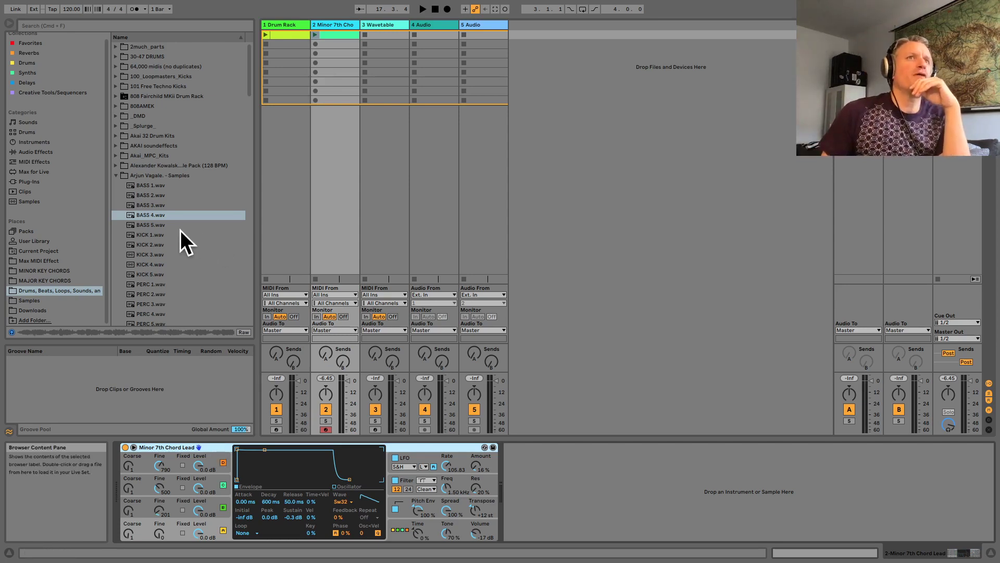
List the available instruments in the browser and select Operator.
{"action": "left_click", "coordinate": [39, 144]}
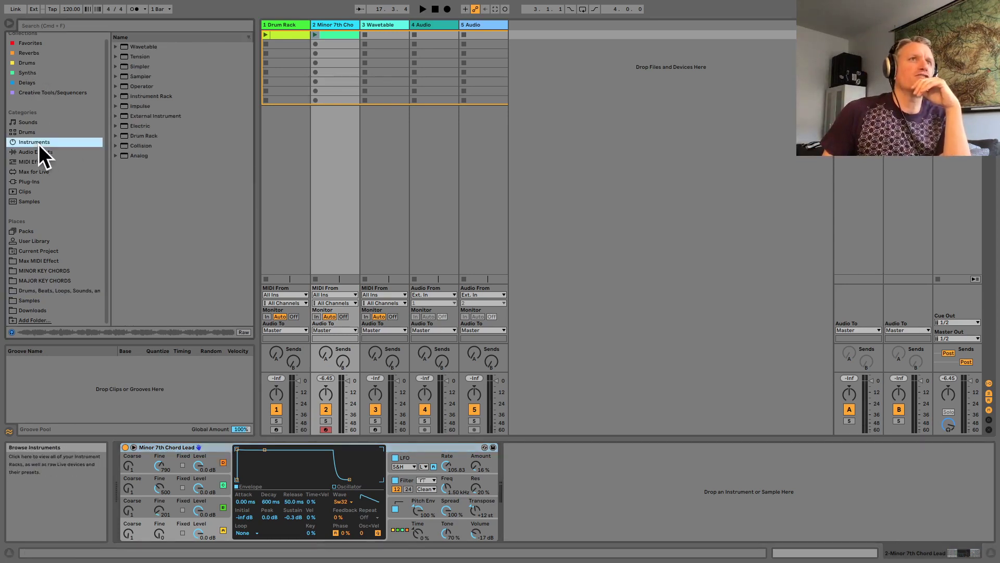
{"action": "double_click", "coordinate": [148, 89]}
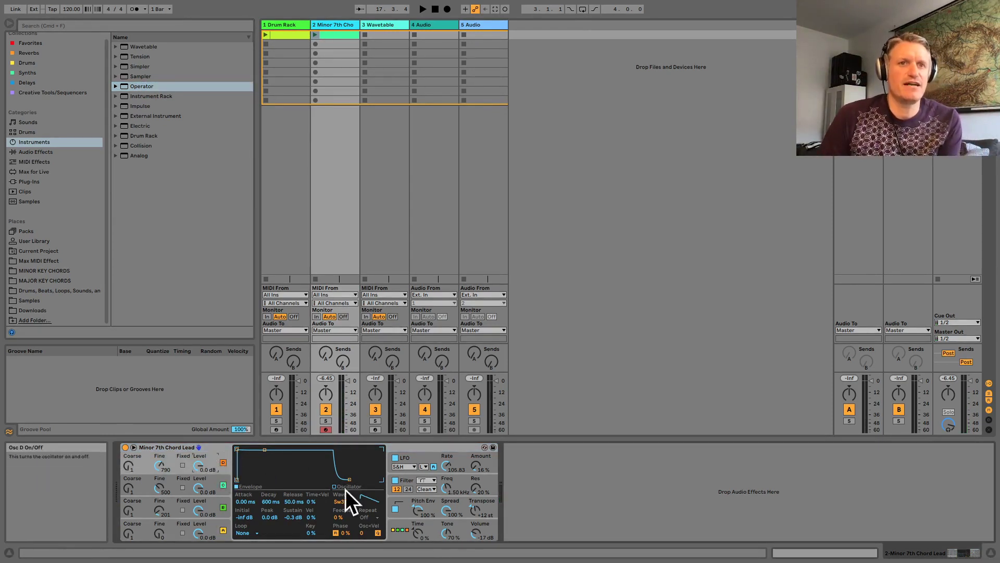
Try the Operator patch with oscillators D, C and B switched off.
{"action": "left_click", "coordinate": [223, 462]}
{"action": "left_click", "coordinate": [224, 485]}
{"action": "left_click", "coordinate": [223, 507]}
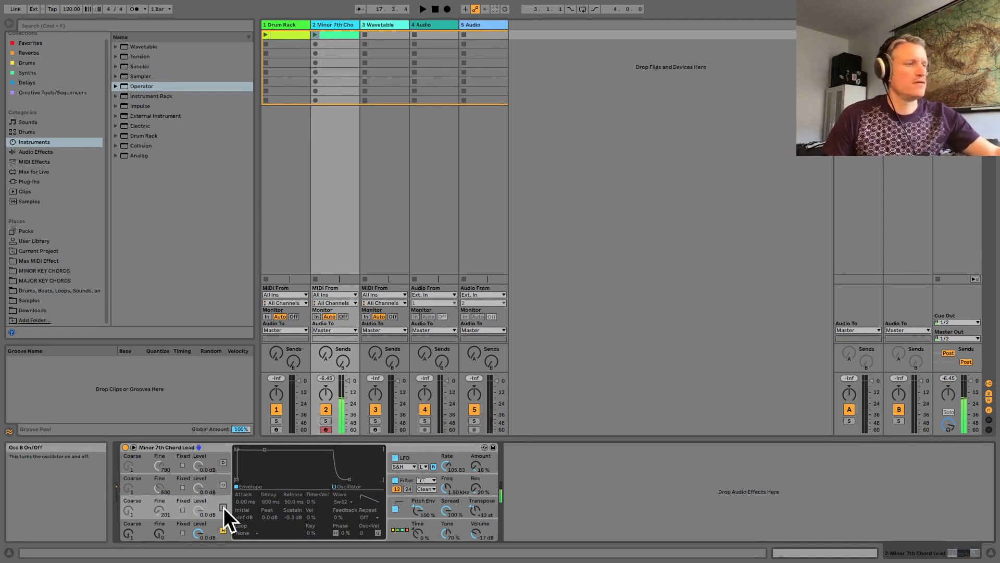
Try zero LFO amount, pitch envelope and spread, with the filter frequency lowered to about 961 Hz.
{"action": "left_click", "coordinate": [476, 461]}
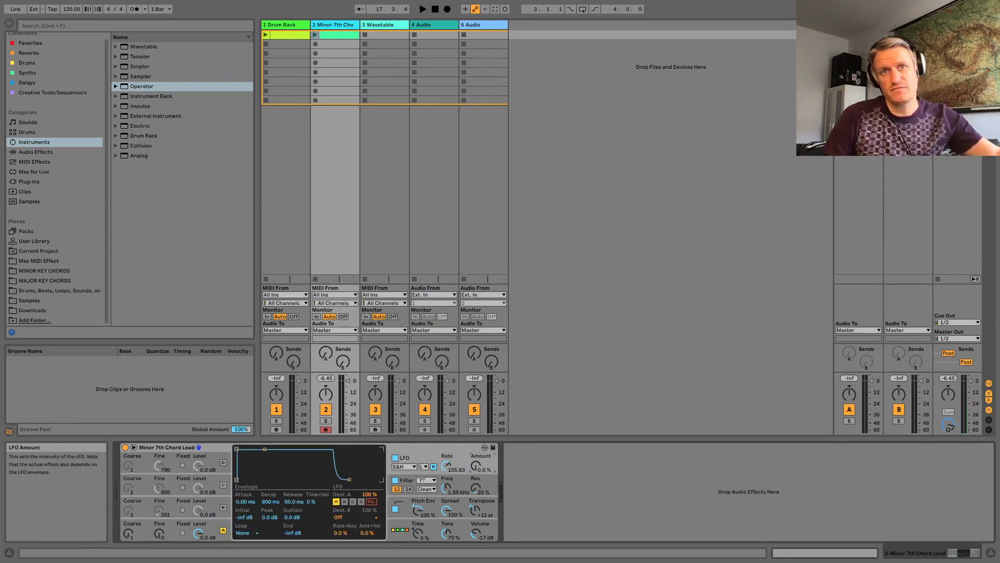
{"action": "left_click_drag", "start_coordinate": [417, 513], "coordinate": [421, 547]}
{"action": "left_click_drag", "start_coordinate": [443, 505], "coordinate": [444, 562]}
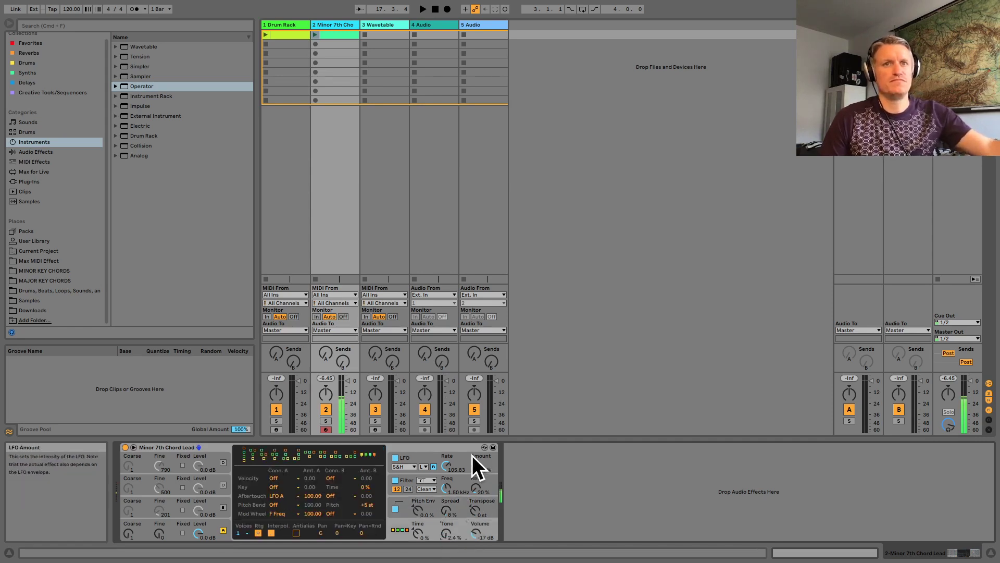
{"action": "left_click", "coordinate": [446, 487]}
{"action": "mouse_move", "coordinate": [446, 487]}
{"action": "left_mouse_down"}
{"action": "mouse_move", "coordinate": [446, 477]}
{"action": "mouse_move", "coordinate": [446, 494]}
{"action": "left_mouse_up"}
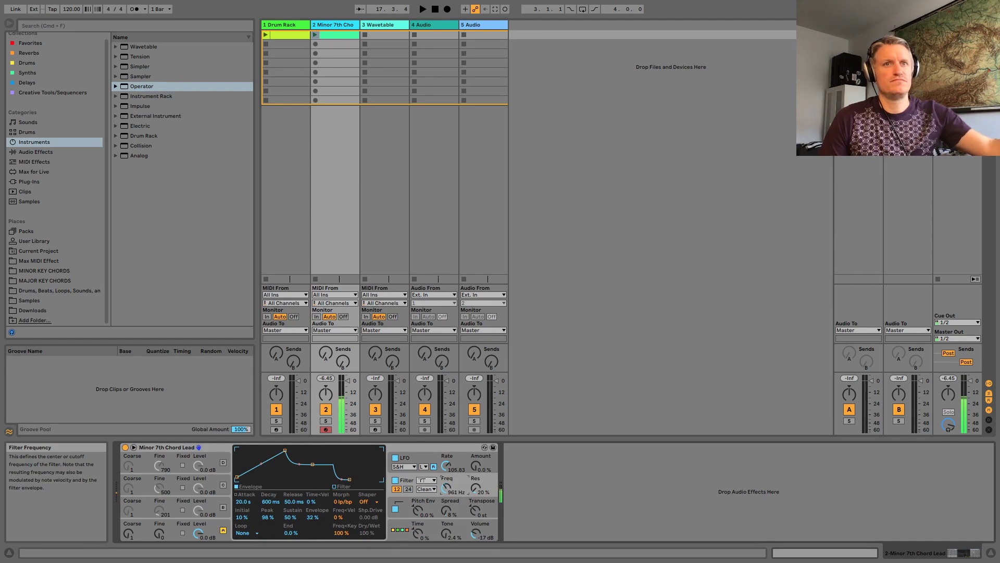
{"action": "left_click", "coordinate": [212, 520]}
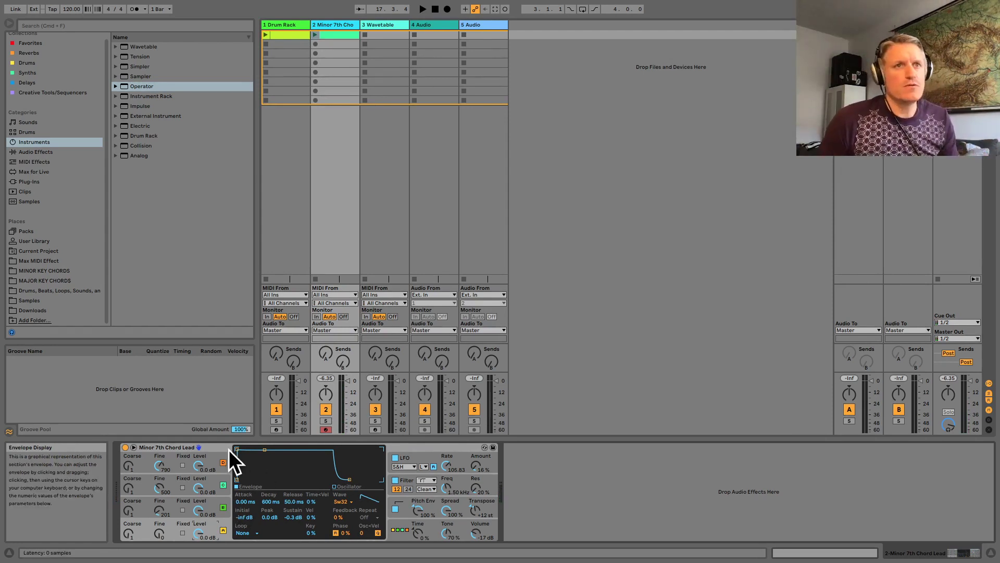
Switch off oscillators D, C and B and show oscillator A's settings.
{"action": "left_click", "coordinate": [223, 462]}
{"action": "left_click", "coordinate": [223, 484]}
{"action": "left_click", "coordinate": [224, 505]}
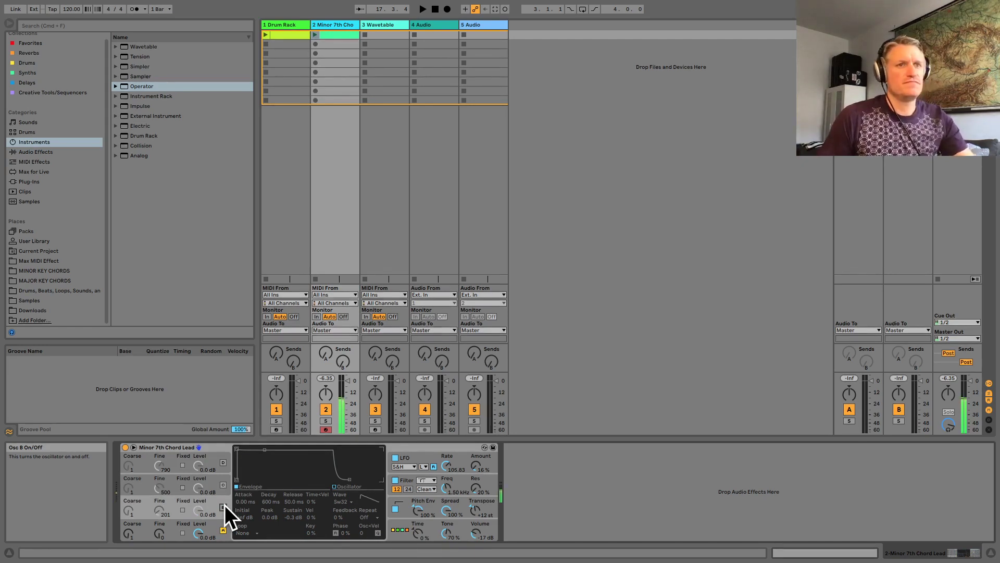
{"action": "left_click", "coordinate": [212, 519]}
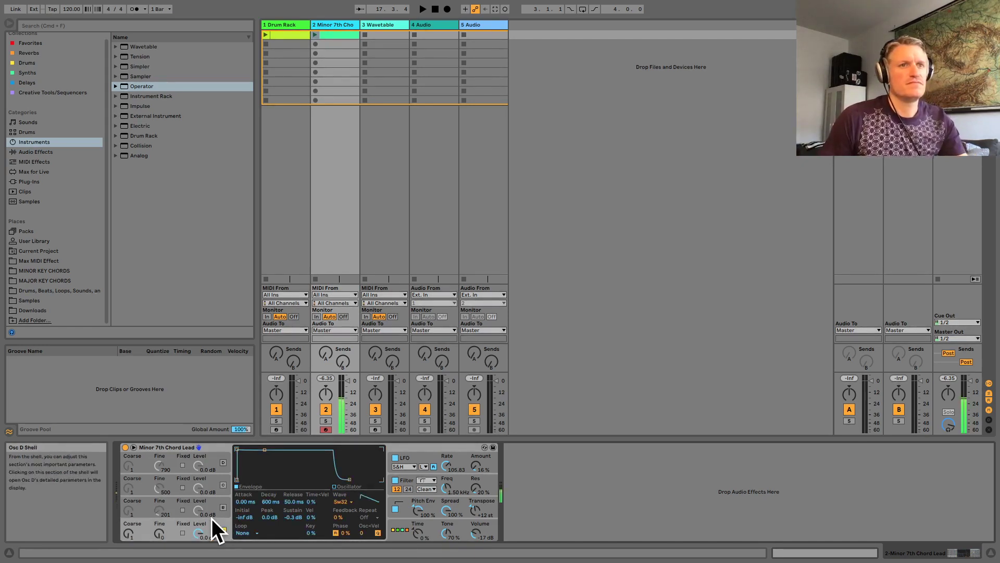
Try the Sine 4 Bit and Sine waveforms on oscillator A.
{"action": "left_click", "coordinate": [343, 502]}
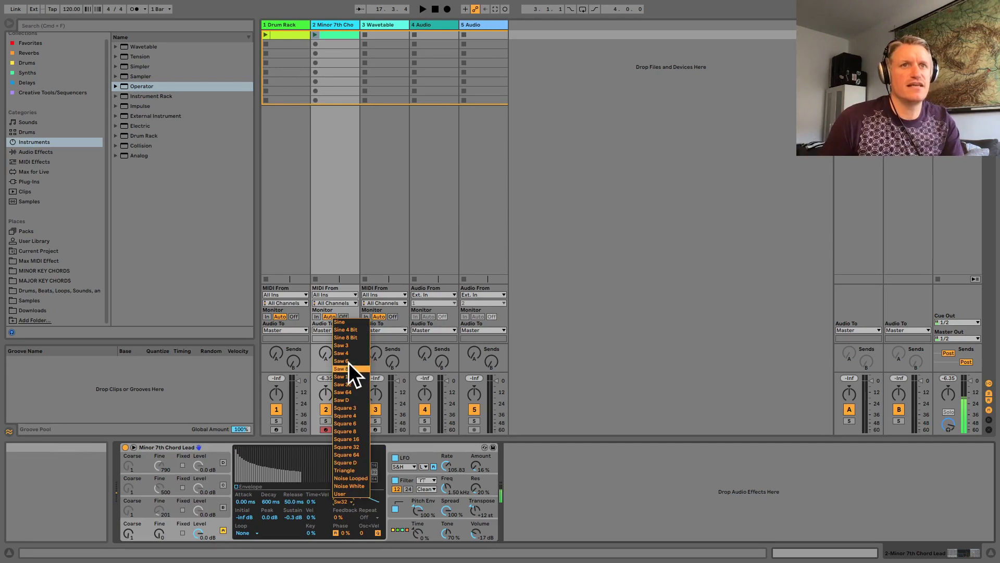
{"action": "left_click", "coordinate": [341, 322]}
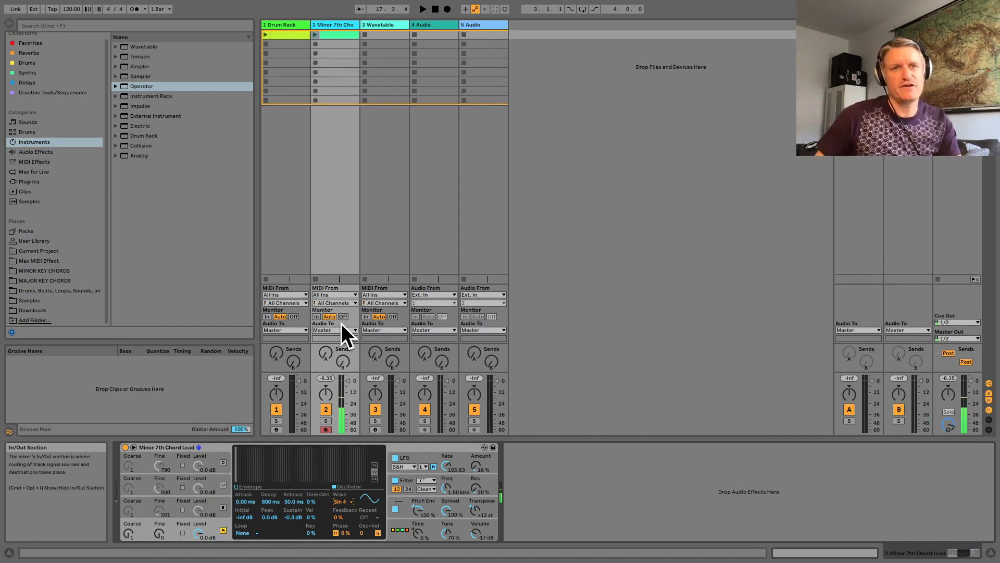
{"action": "left_click", "coordinate": [346, 501]}
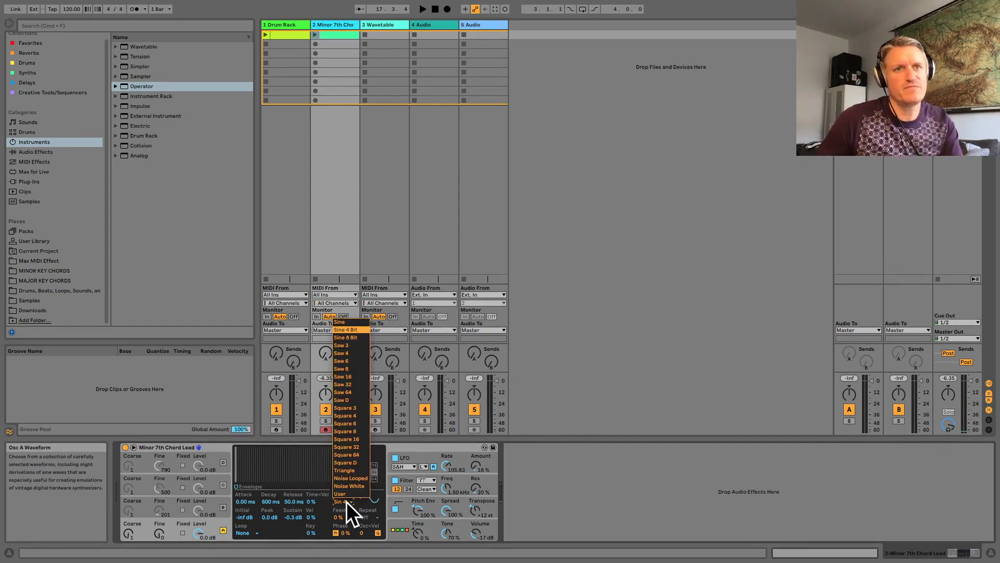
{"action": "left_click", "coordinate": [345, 322]}
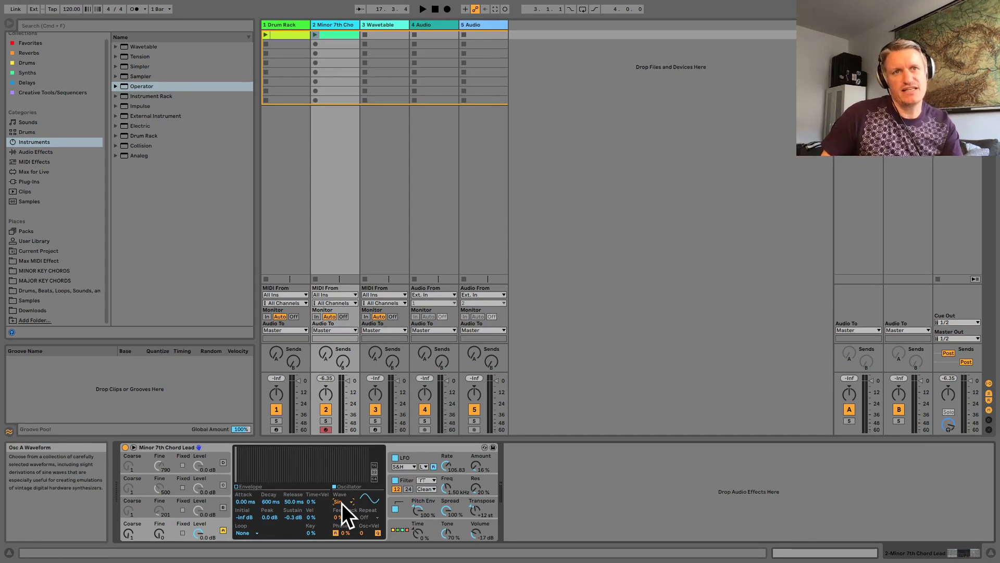
Audition oscillator A's saw, square and noise waveforms, ending on Saw 32.
{"action": "scroll", "coordinate": [342, 503], "scroll_direction": "down", "scroll_amount": 1}
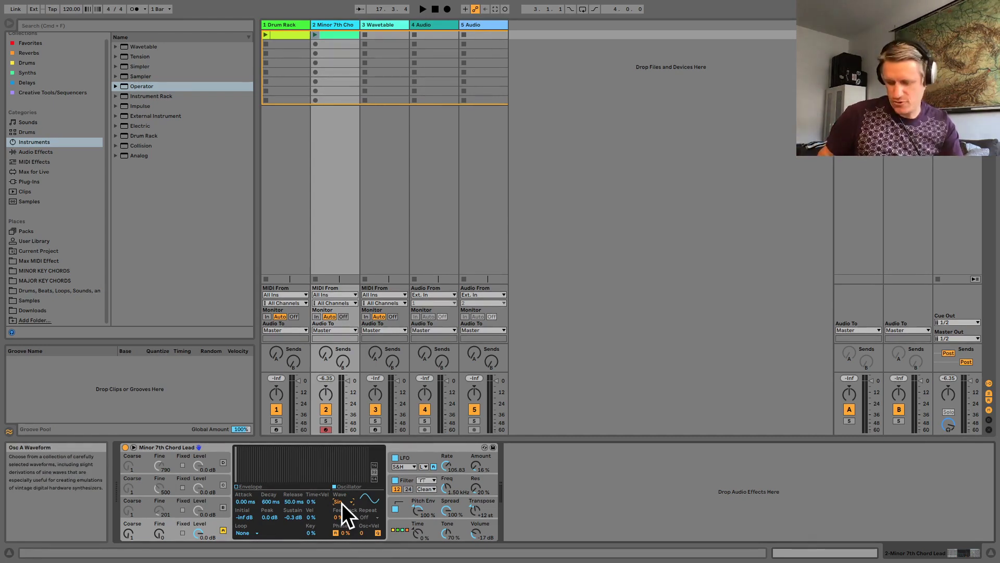
{"action": "scroll", "coordinate": [341, 503], "scroll_direction": "down", "scroll_amount": 2}
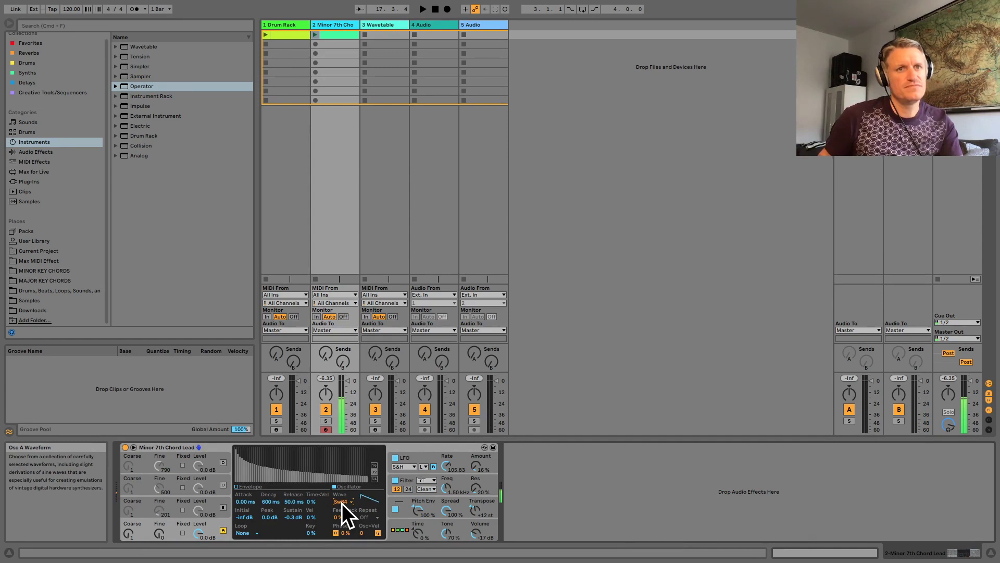
{"action": "scroll", "coordinate": [342, 503], "scroll_direction": "down", "scroll_amount": 5}
{"action": "scroll", "coordinate": [342, 504], "scroll_direction": "down", "scroll_amount": 1}
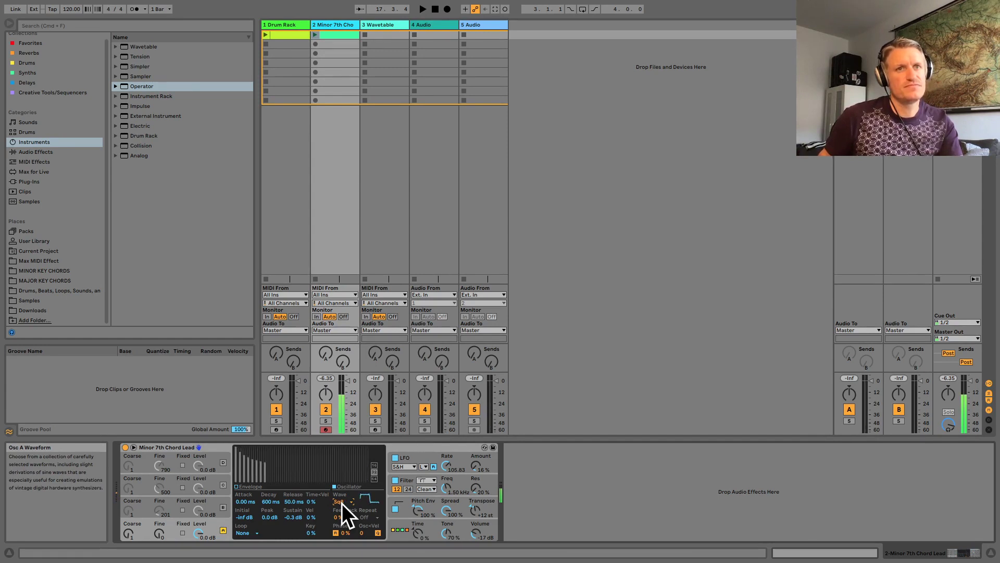
{"action": "scroll", "coordinate": [342, 503], "scroll_direction": "down", "scroll_amount": 8}
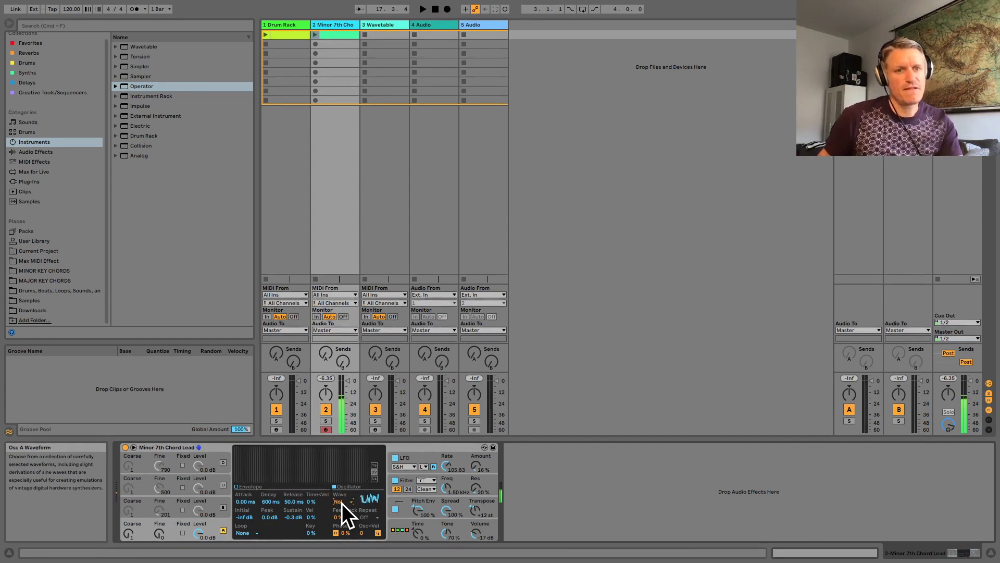
{"action": "scroll", "coordinate": [342, 504], "scroll_direction": "up", "scroll_amount": 8}
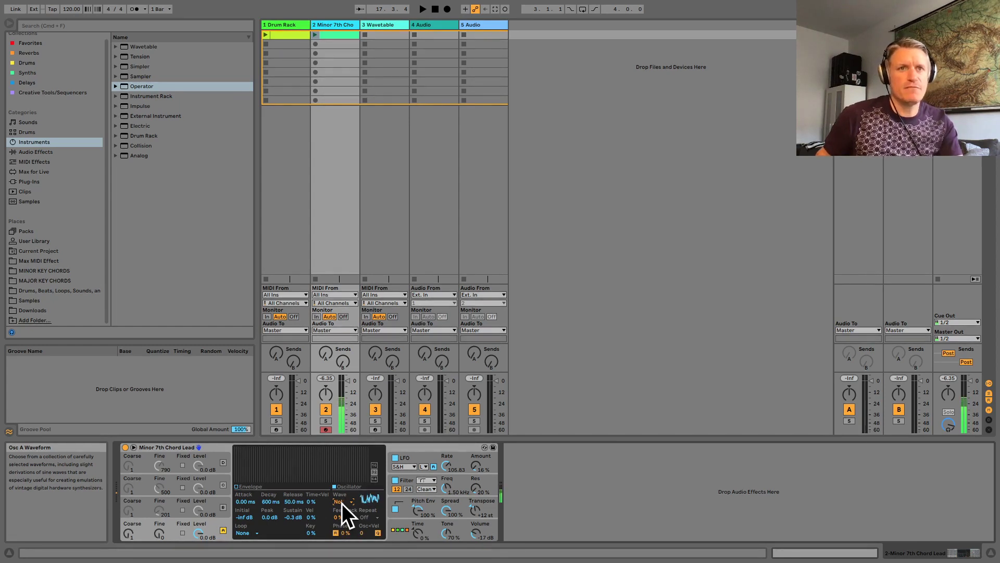
{"action": "scroll", "coordinate": [342, 503], "scroll_direction": "up", "scroll_amount": 8}
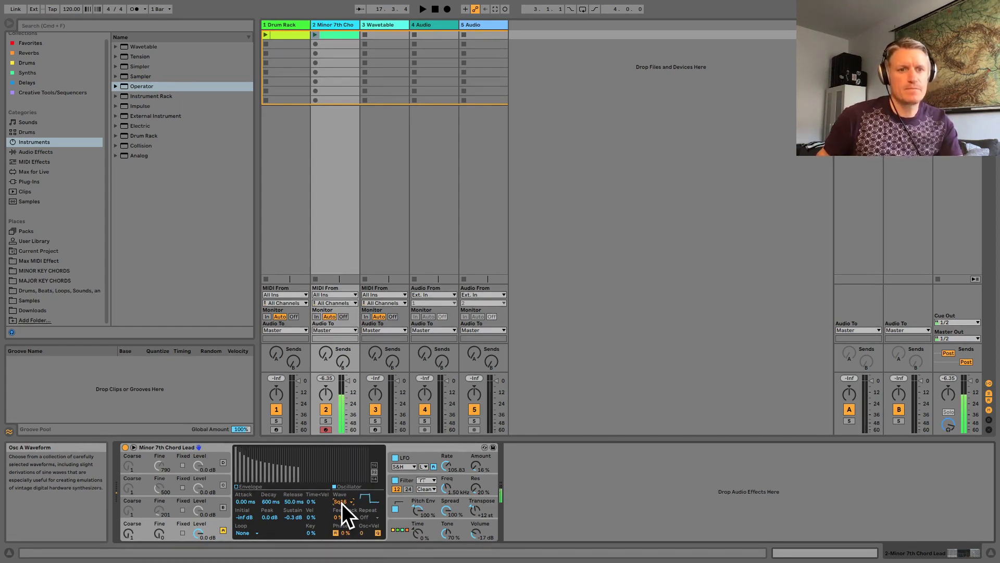
{"action": "scroll", "coordinate": [342, 503], "scroll_direction": "down", "scroll_amount": 4}
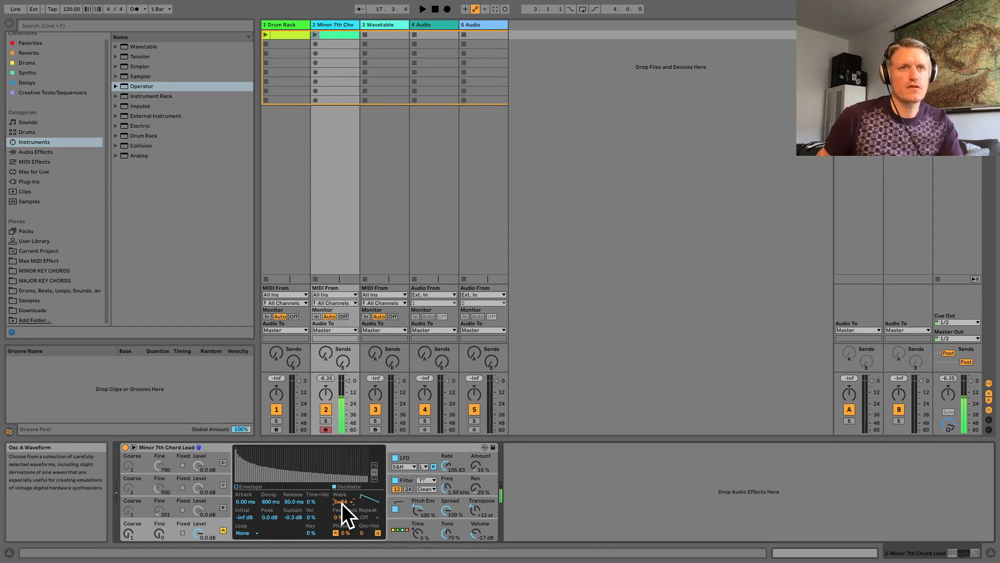
{"action": "scroll", "coordinate": [342, 504], "scroll_direction": "down", "scroll_amount": 1}
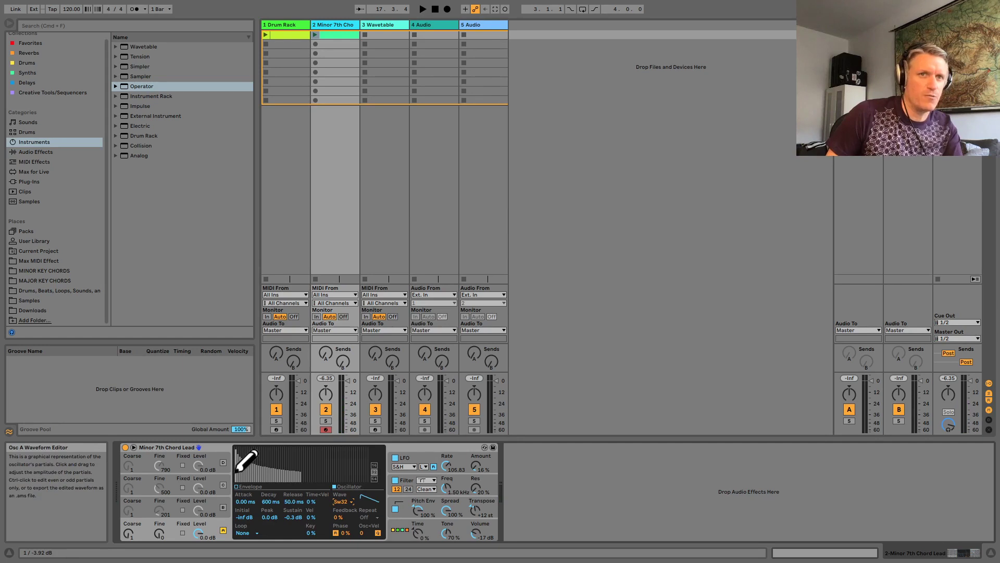
Draw oscillator A's partials at high amplitude across the waveform editor, and replace that custom wave with Square 32.
{"action": "mouse_move", "coordinate": [233, 465]}
{"action": "left_mouse_down"}
{"action": "mouse_move", "coordinate": [294, 452]}
{"action": "mouse_move", "coordinate": [331, 465]}
{"action": "mouse_move", "coordinate": [224, 439]}
{"action": "mouse_move", "coordinate": [340, 472]}
{"action": "mouse_move", "coordinate": [376, 458]}
{"action": "mouse_move", "coordinate": [261, 451]}
{"action": "mouse_move", "coordinate": [242, 459]}
{"action": "mouse_move", "coordinate": [254, 477]}
{"action": "mouse_move", "coordinate": [269, 442]}
{"action": "mouse_move", "coordinate": [286, 469]}
{"action": "mouse_move", "coordinate": [308, 449]}
{"action": "mouse_move", "coordinate": [343, 471]}
{"action": "mouse_move", "coordinate": [360, 447]}
{"action": "mouse_move", "coordinate": [370, 471]}
{"action": "mouse_move", "coordinate": [354, 454]}
{"action": "mouse_move", "coordinate": [286, 442]}
{"action": "mouse_move", "coordinate": [235, 448]}
{"action": "mouse_move", "coordinate": [364, 443]}
{"action": "left_mouse_up"}
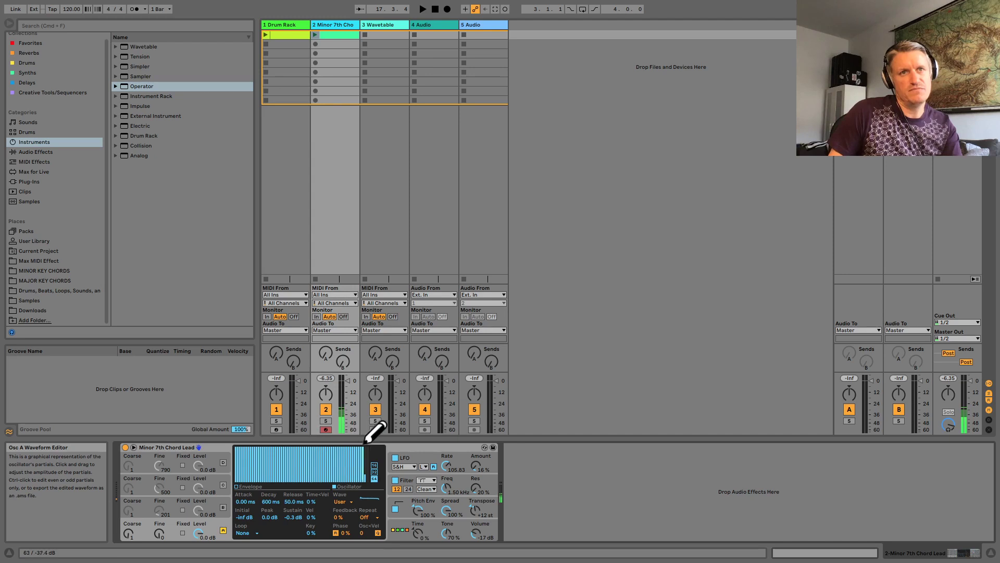
{"action": "left_click", "coordinate": [340, 500]}
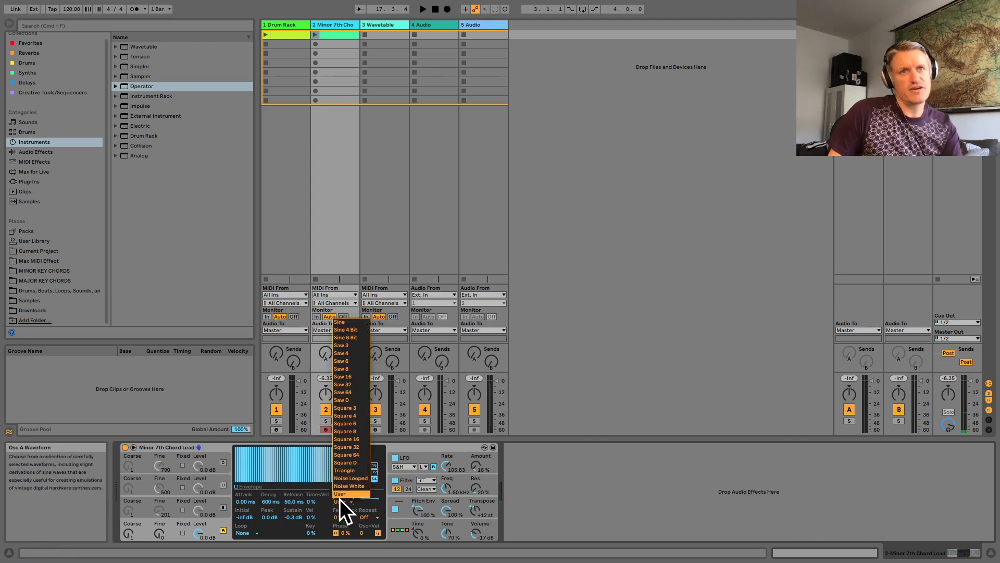
{"action": "left_click", "coordinate": [347, 448]}
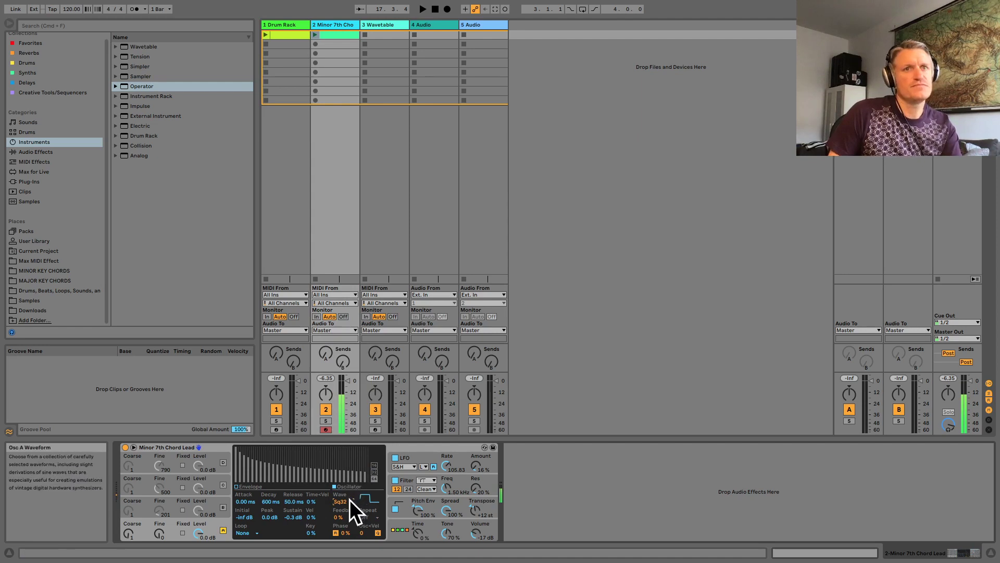
Switch on oscillator B, view its waveform choices while keeping Saw 32, and adjust its fine frequency.
{"action": "left_click", "coordinate": [224, 508]}
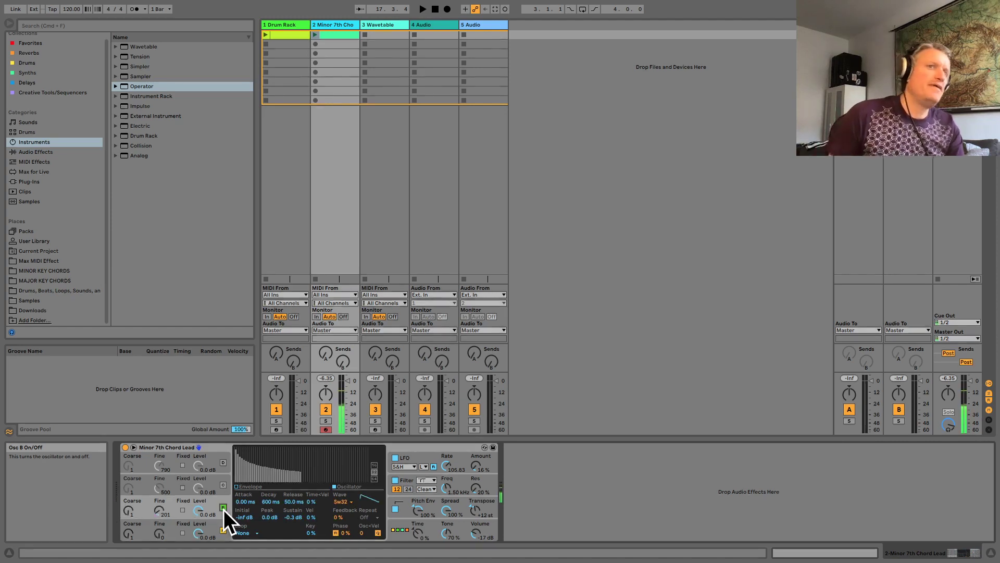
{"action": "left_click", "coordinate": [351, 502]}
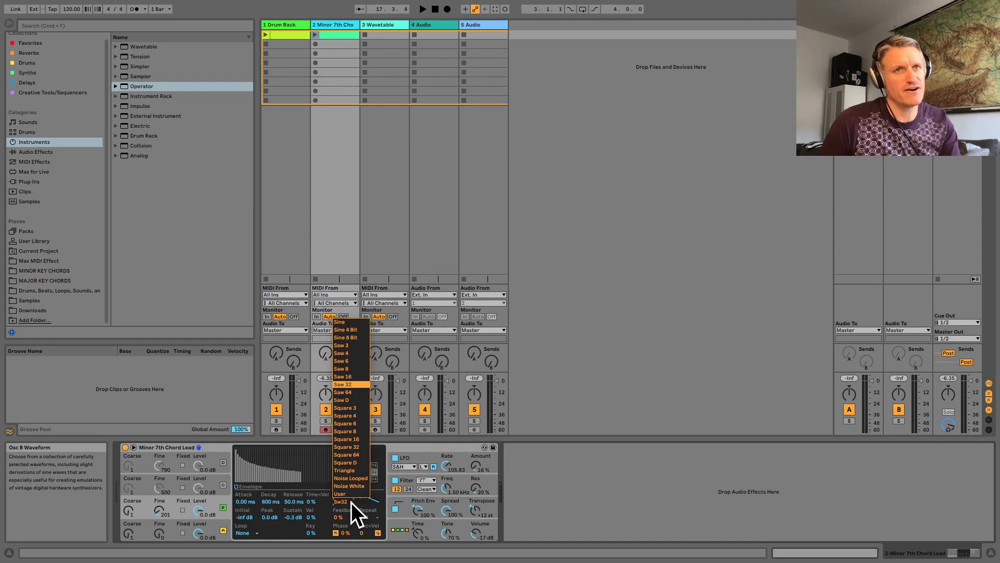
{"action": "left_click", "coordinate": [351, 502]}
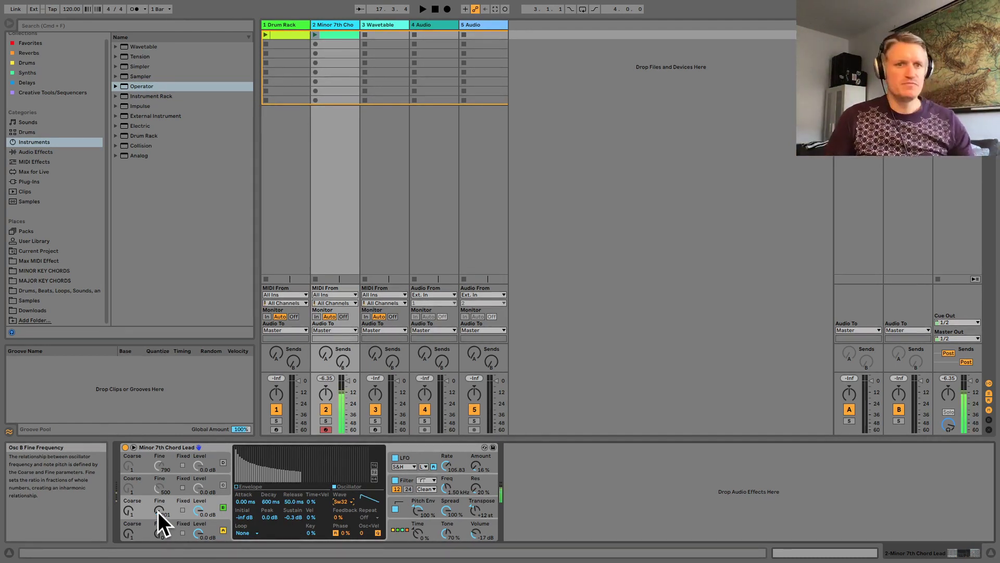
{"action": "left_click_drag", "start_coordinate": [158, 511], "coordinate": [164, 508]}
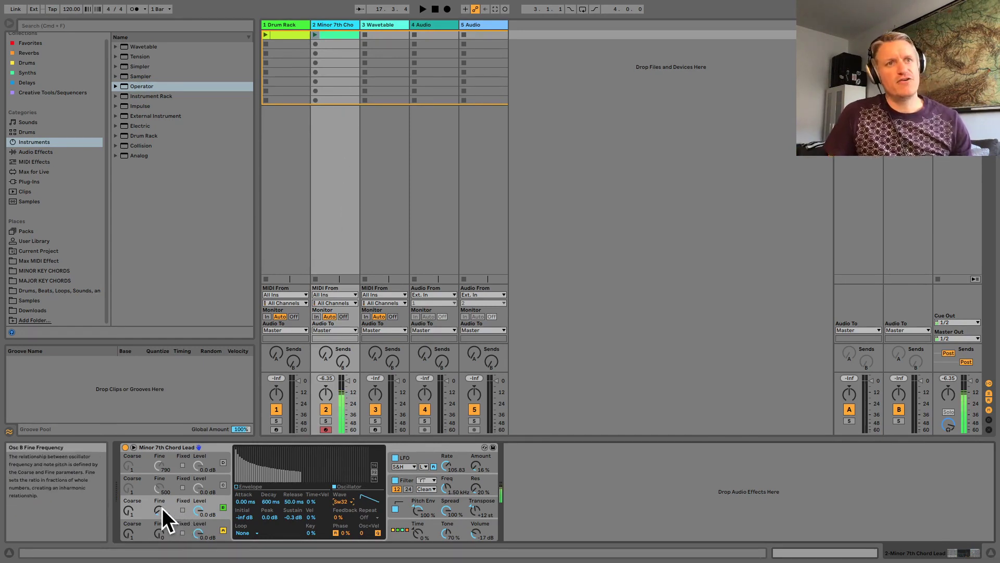
{"action": "left_click_drag", "start_coordinate": [161, 508], "coordinate": [160, 498]}
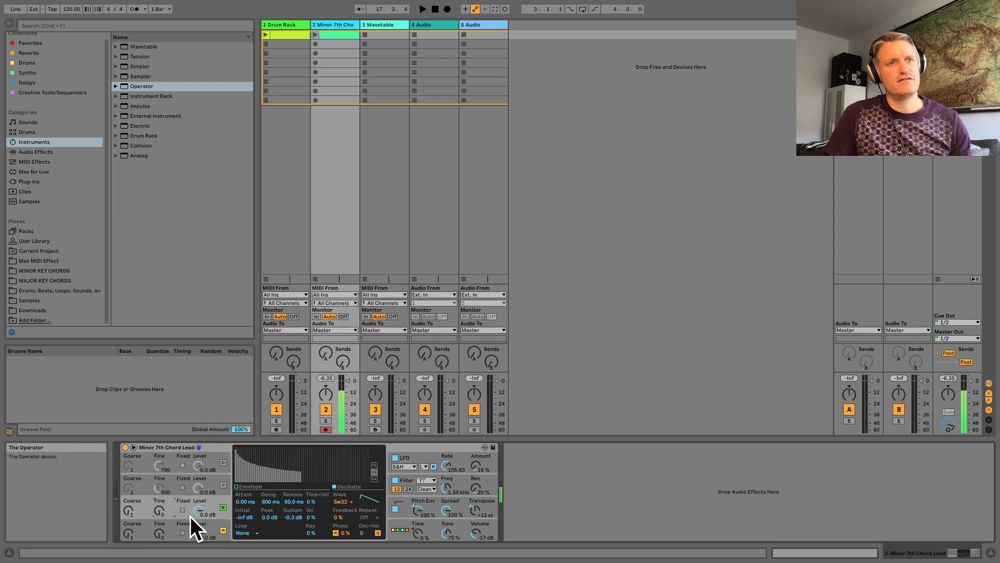
Switch oscillator B off, adjust its fine frequency, and switch it back on to compare the sound.
{"action": "left_click", "coordinate": [223, 506]}
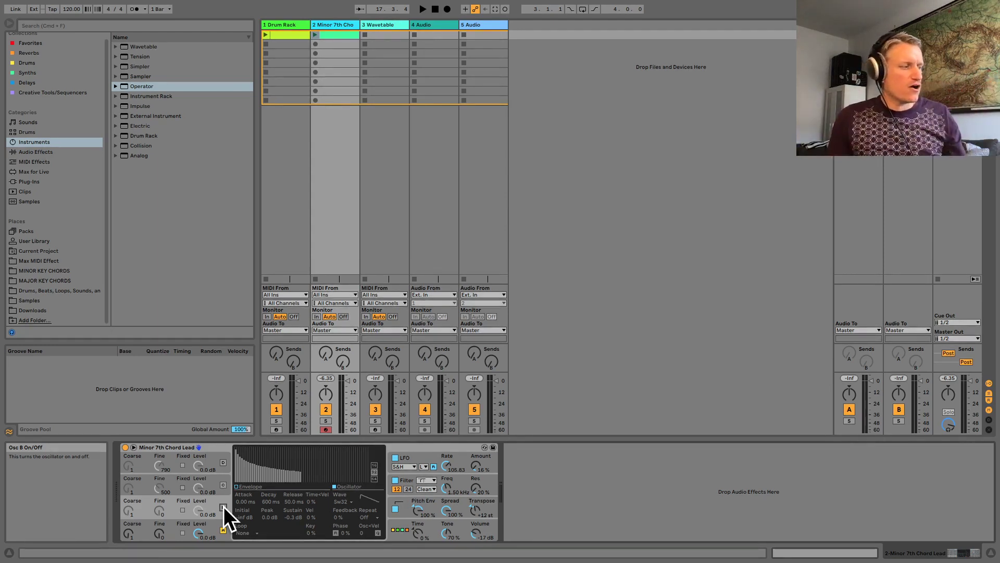
{"action": "left_click", "coordinate": [160, 512]}
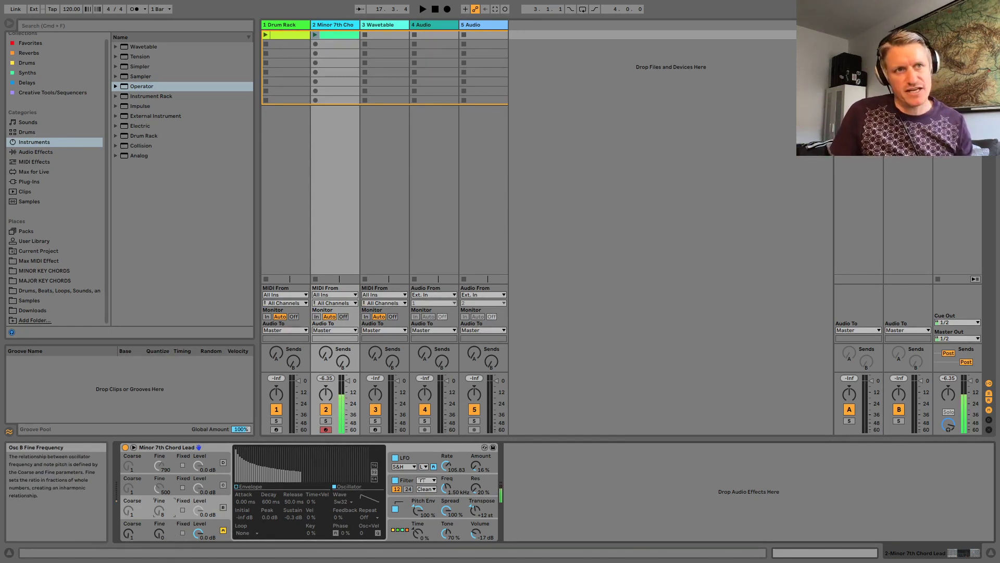
{"action": "left_click_drag", "start_coordinate": [160, 511], "coordinate": [159, 505]}
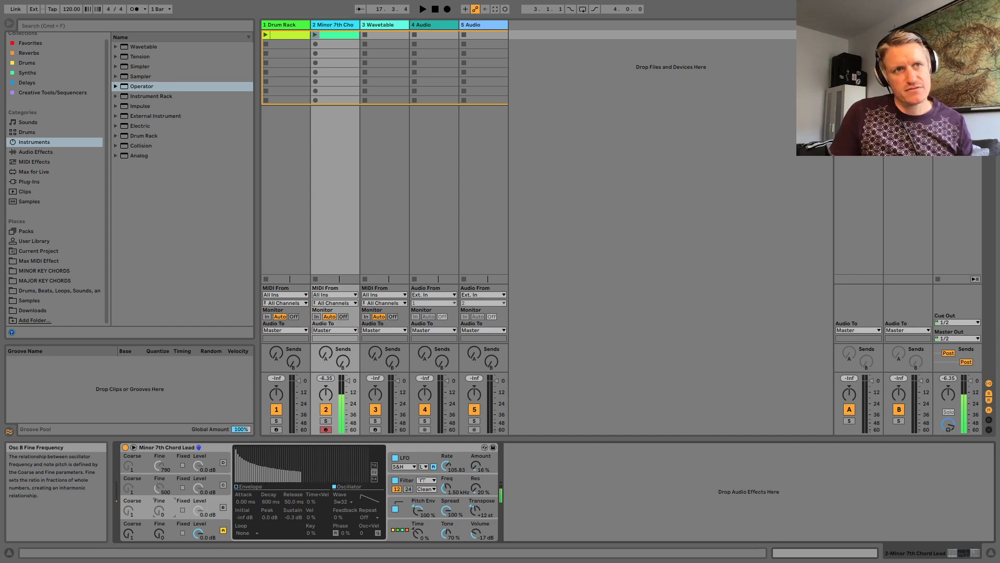
{"action": "left_click", "coordinate": [224, 505]}
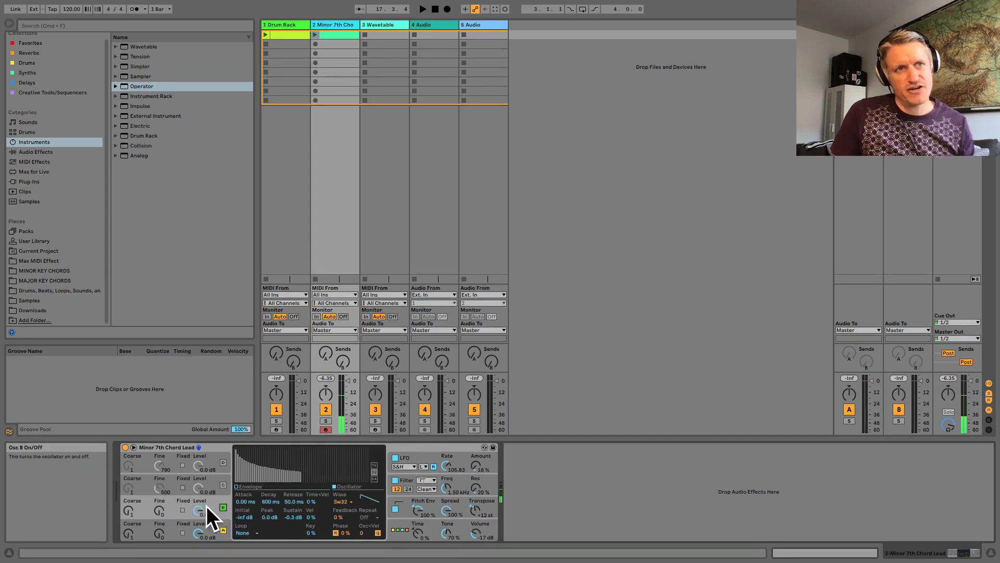
Raise oscillator B's fine frequency to 455 and on to 595.
{"action": "left_click", "coordinate": [162, 510]}
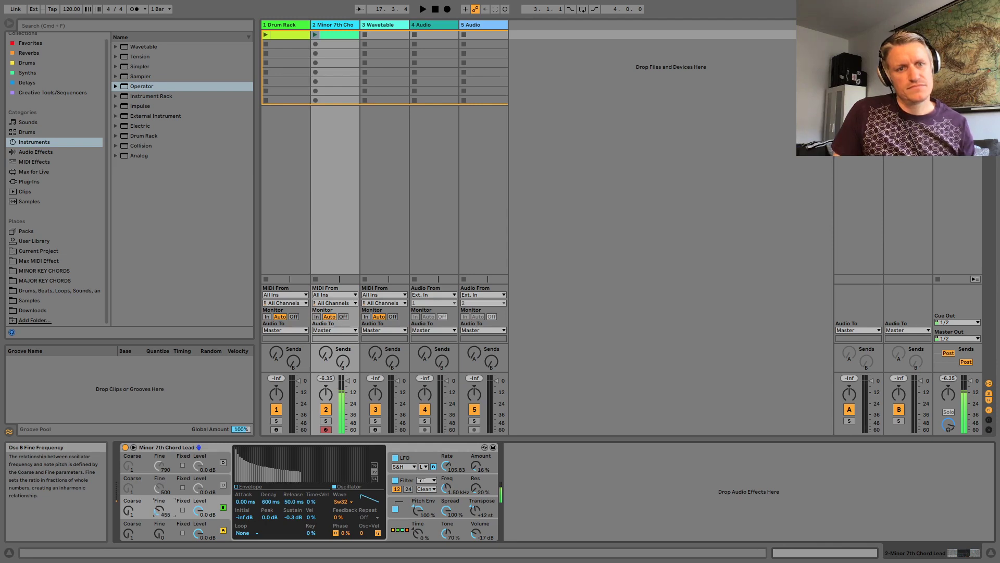
{"action": "left_click_drag", "start_coordinate": [159, 509], "coordinate": [159, 507]}
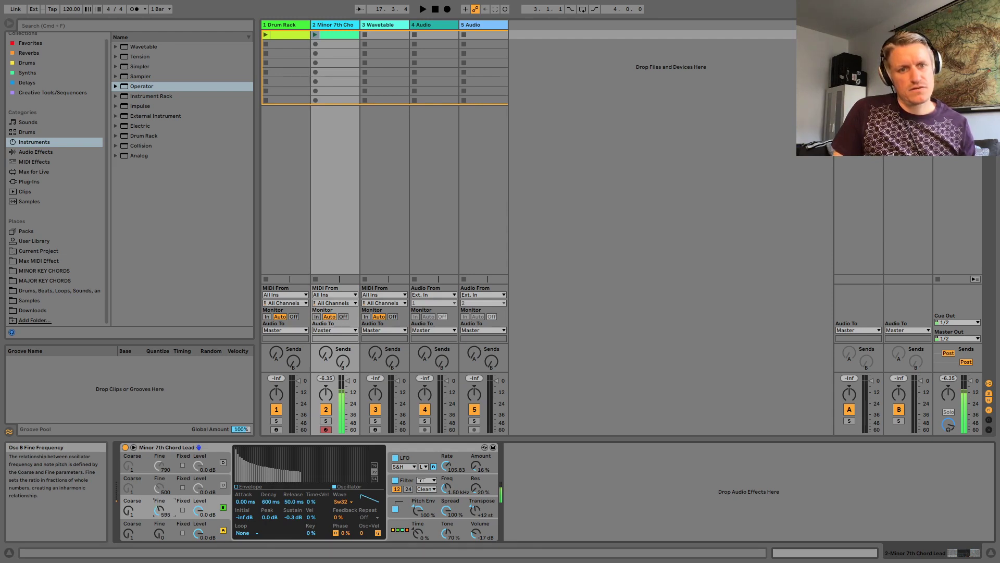
Sweep oscillator B's fine frequency up to 1000, down to 746 and on to 0.
{"action": "left_click_drag", "start_coordinate": [158, 506], "coordinate": [159, 502]}
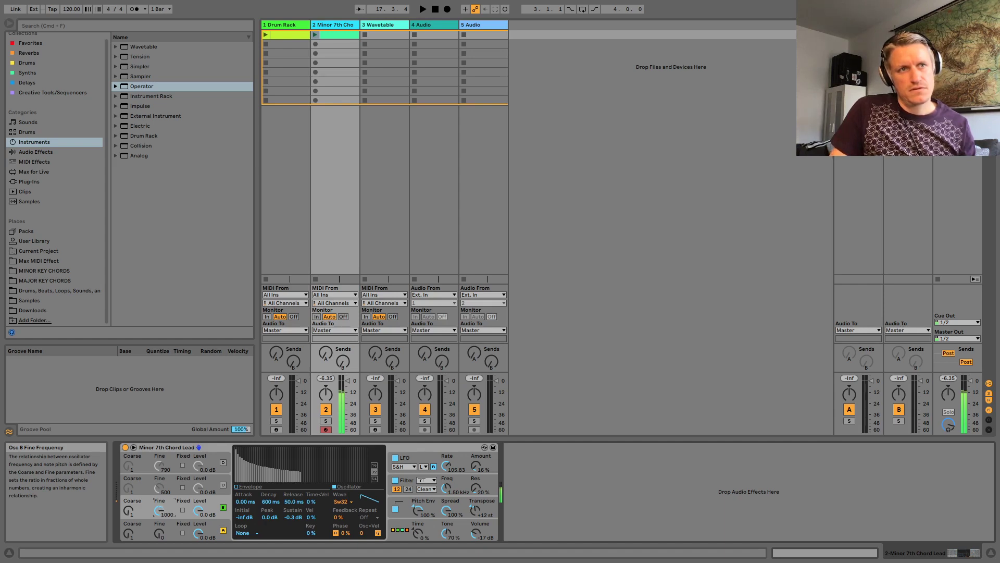
{"action": "left_click_drag", "start_coordinate": [159, 510], "coordinate": [159, 514]}
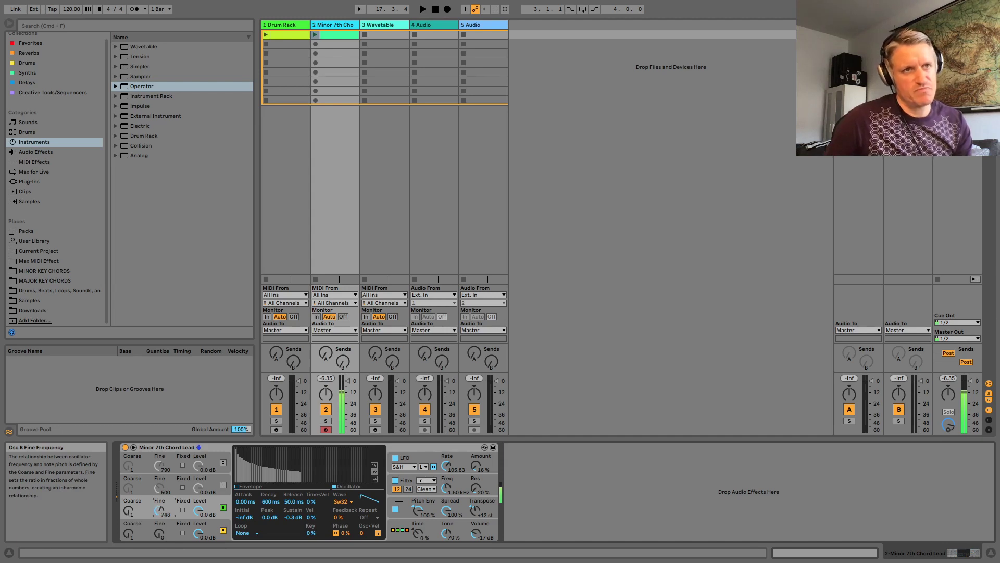
{"action": "mouse_move", "coordinate": [159, 510]}
{"action": "left_mouse_down"}
{"action": "mouse_move", "coordinate": [158, 526]}
{"action": "mouse_move", "coordinate": [156, 495]}
{"action": "left_mouse_up"}
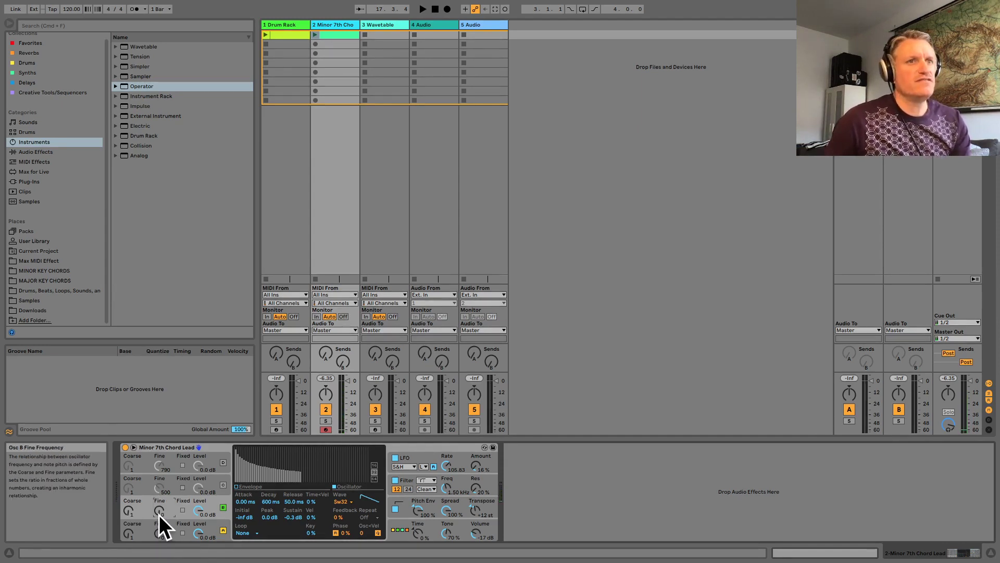
{"action": "mouse_move", "coordinate": [158, 513]}
{"action": "left_mouse_down"}
{"action": "mouse_move", "coordinate": [158, 494]}
{"action": "mouse_move", "coordinate": [159, 526]}
{"action": "left_mouse_up"}
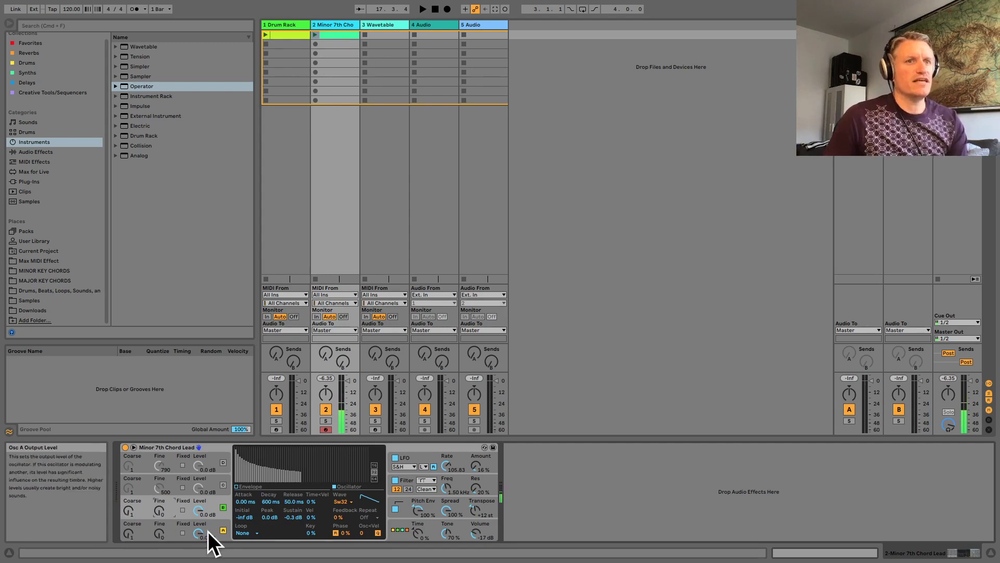
Try oscillator B's coarse frequency, keeping it at 1, and adjust its fine frequency through 1000 to 195.
{"action": "left_click", "coordinate": [127, 512]}
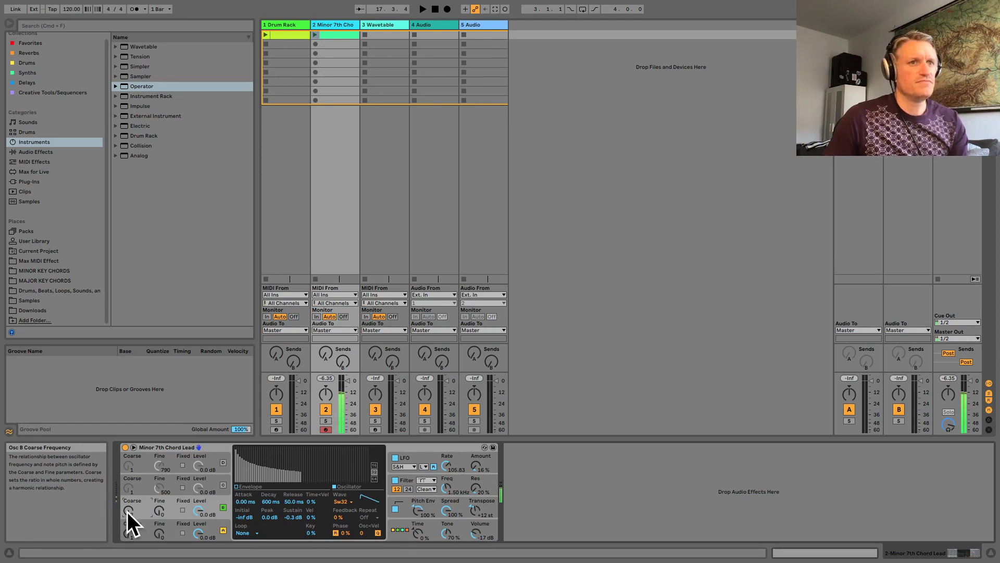
{"action": "left_click_drag", "start_coordinate": [128, 511], "coordinate": [155, 511]}
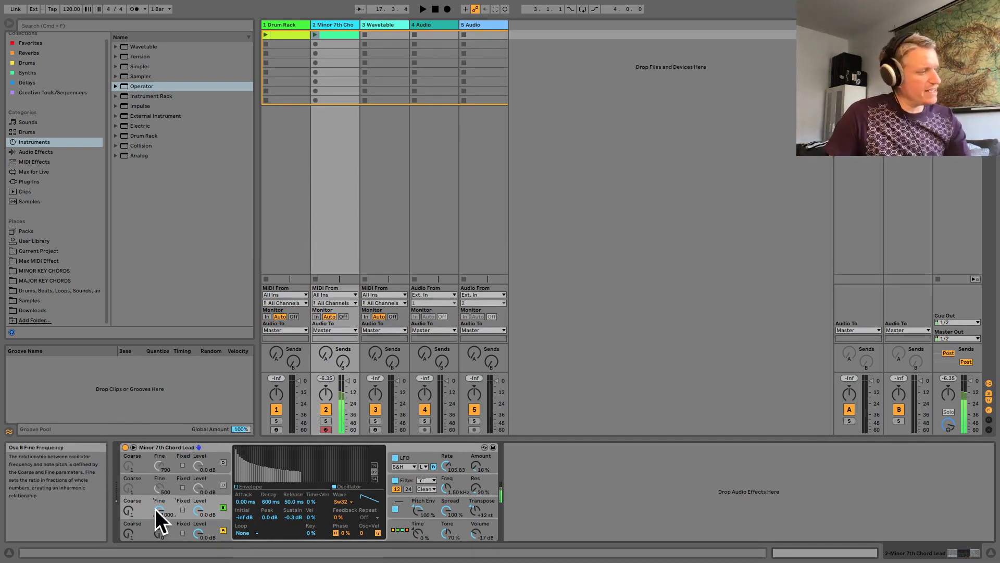
{"action": "left_click_drag", "start_coordinate": [155, 508], "coordinate": [155, 522]}
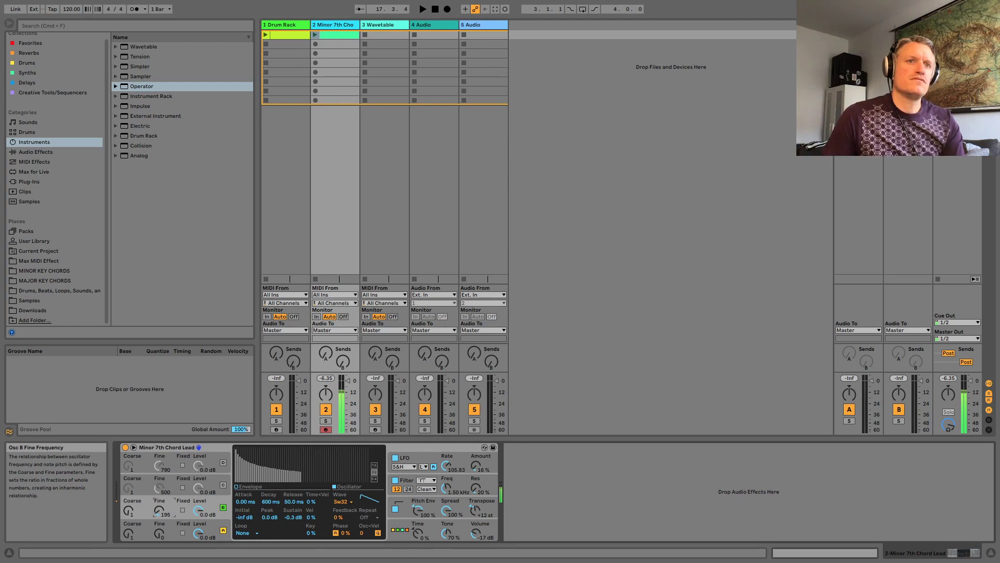
Switch on oscillator C and set its output level to -3.5 dB.
{"action": "left_click", "coordinate": [223, 484]}
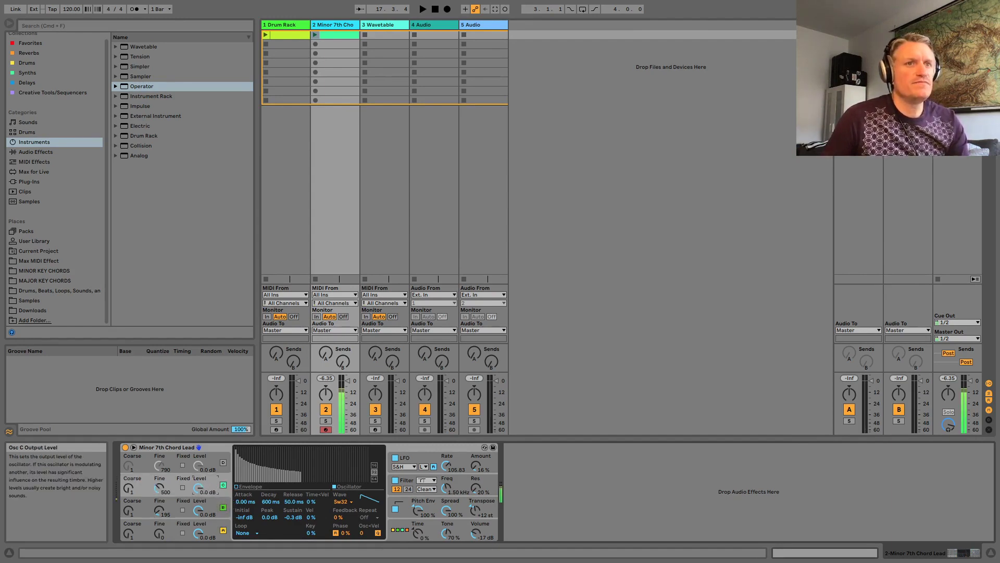
{"action": "left_click_drag", "start_coordinate": [201, 488], "coordinate": [201, 526]}
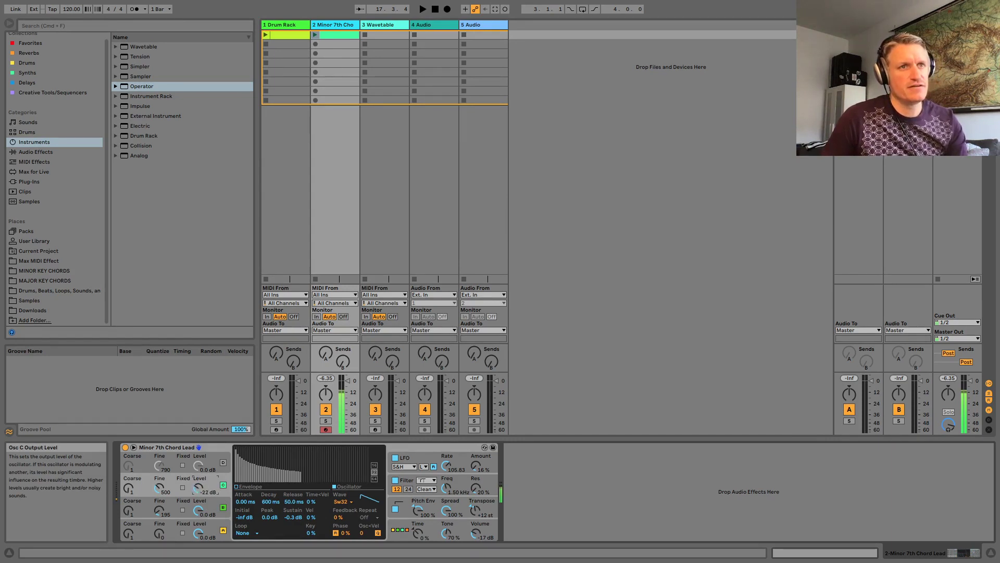
{"action": "left_click_drag", "start_coordinate": [199, 487], "coordinate": [199, 480]}
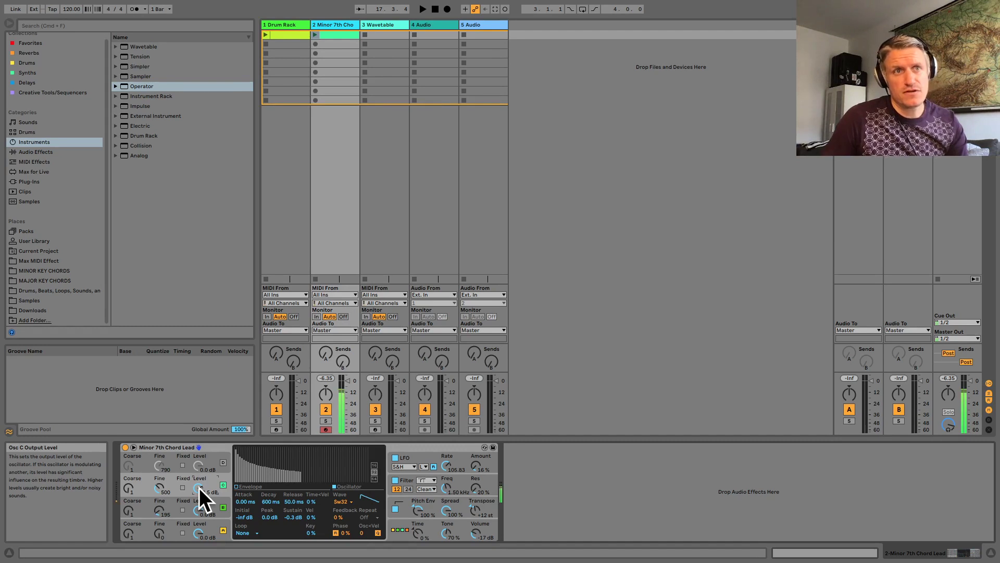
Set the fine frequency of oscillators C and B to 0, and toggle oscillator C off and on to compare.
{"action": "left_click", "coordinate": [160, 487]}
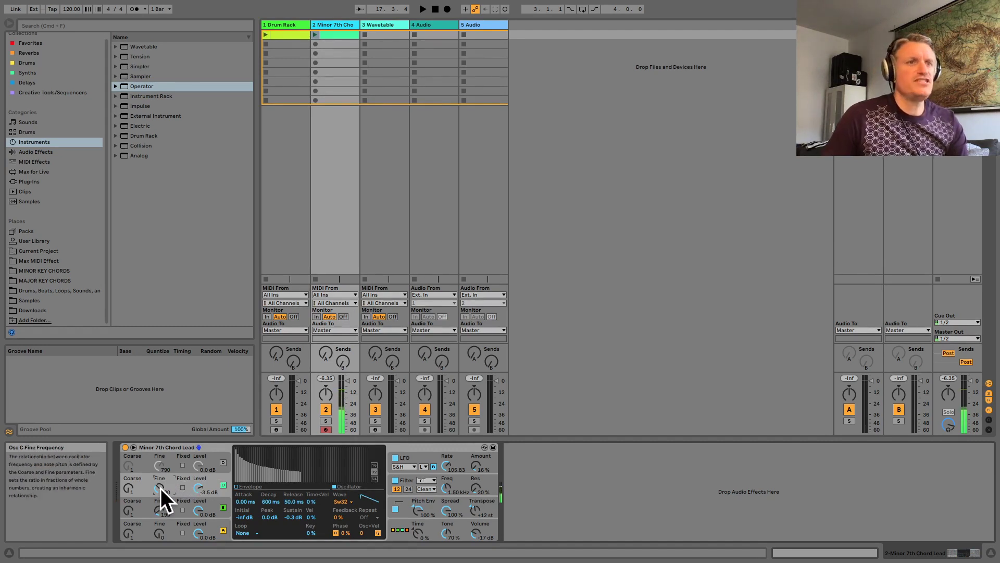
{"action": "left_click_drag", "start_coordinate": [161, 486], "coordinate": [155, 513]}
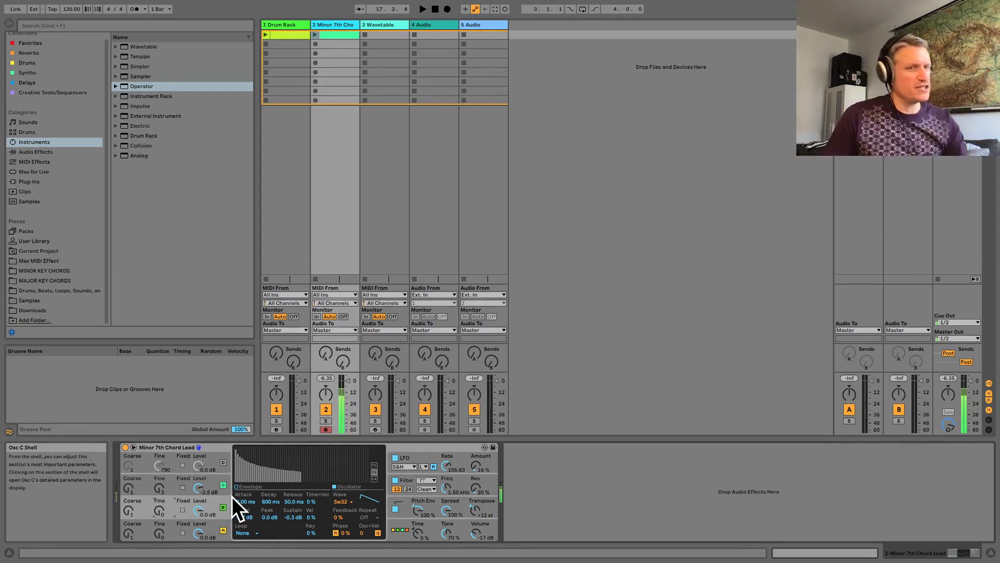
{"action": "left_click", "coordinate": [223, 485]}
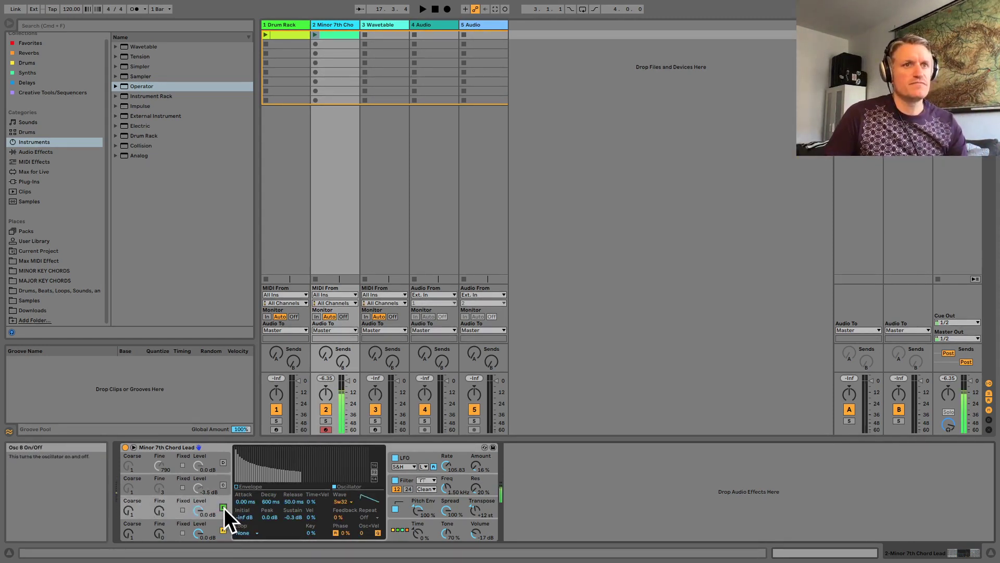
{"action": "left_click", "coordinate": [223, 485]}
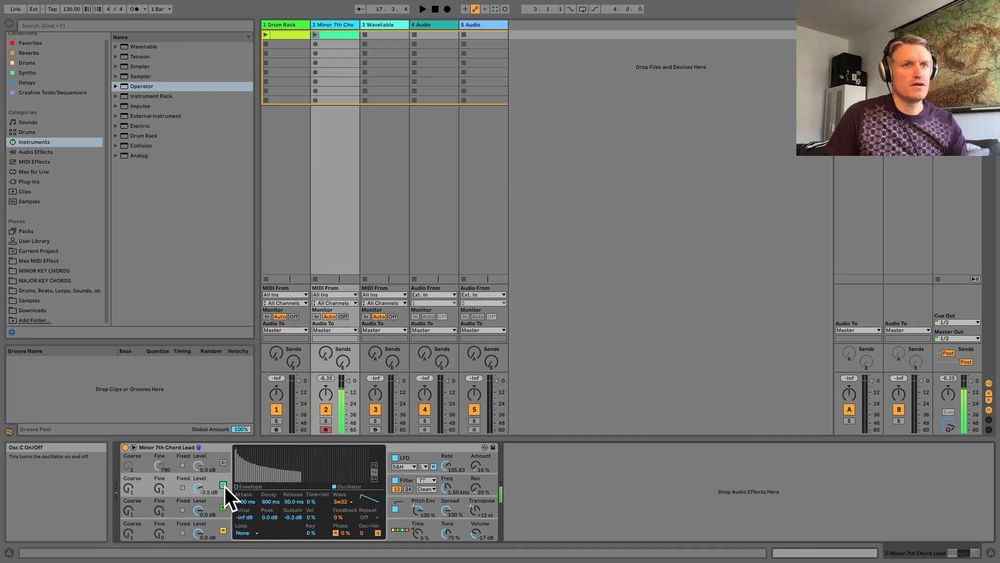
Set oscillator B's fine frequency to 200 and oscillator C's to 500.
{"action": "left_click_drag", "start_coordinate": [159, 488], "coordinate": [159, 496]}
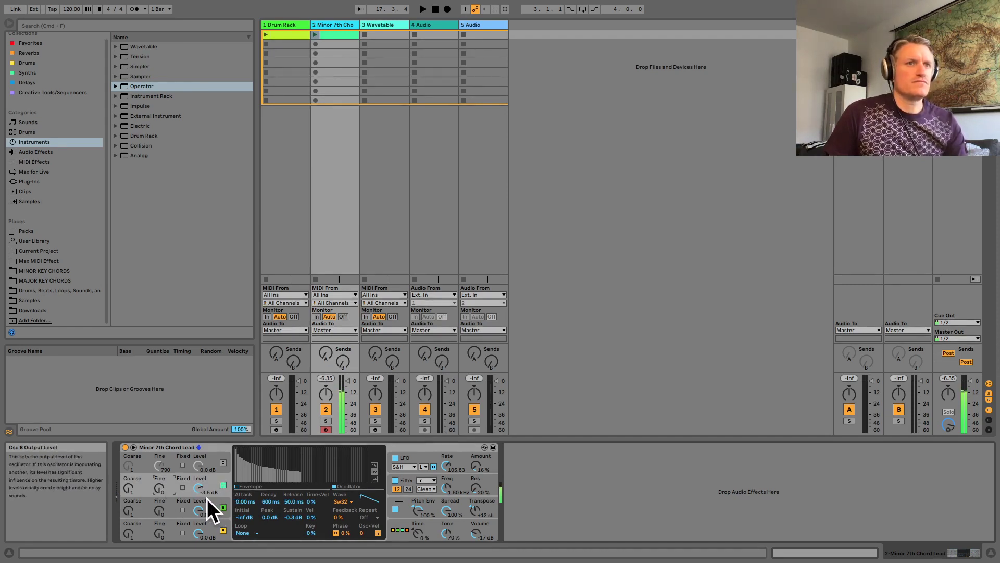
{"action": "left_click_drag", "start_coordinate": [162, 511], "coordinate": [163, 484]}
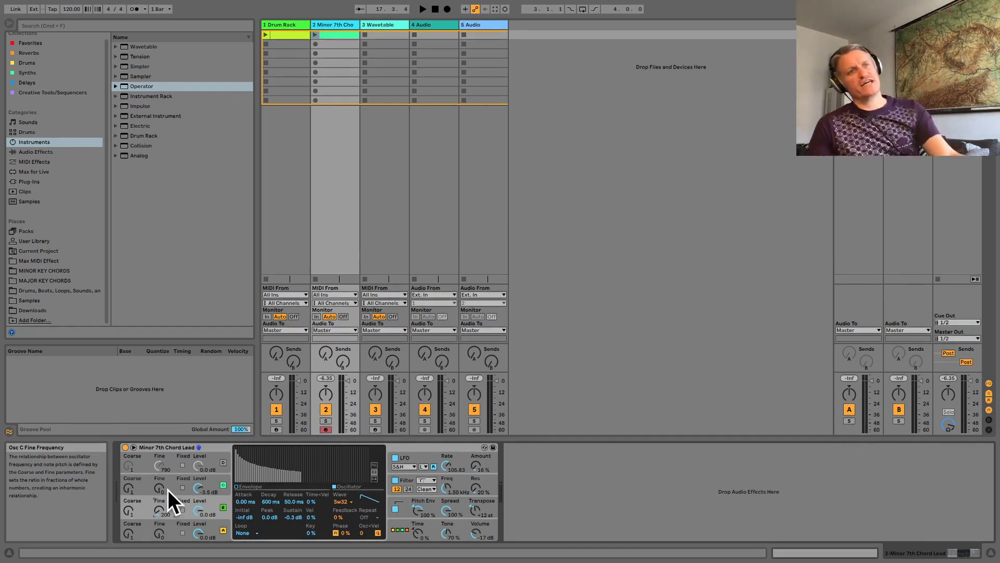
{"action": "left_click_drag", "start_coordinate": [161, 487], "coordinate": [161, 454]}
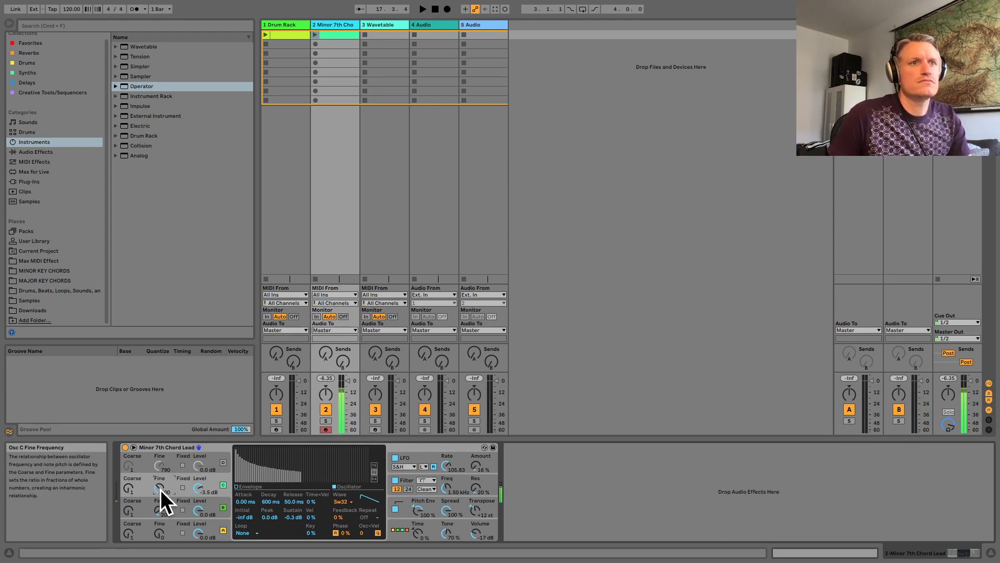
Switch on oscillator D, sweep its fine frequency down to 506, and set it to 790.
{"action": "left_click", "coordinate": [223, 463]}
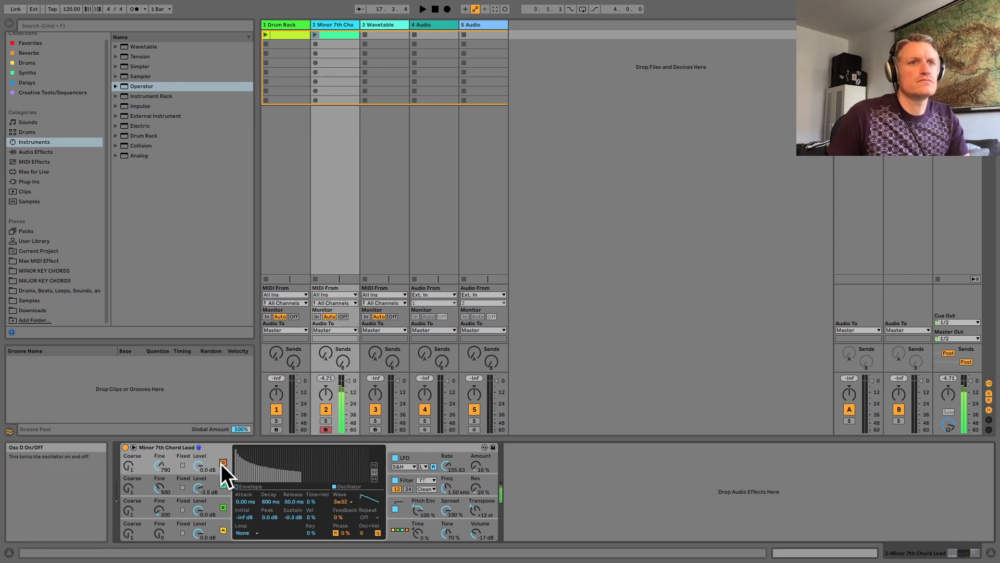
{"action": "left_click", "coordinate": [162, 465]}
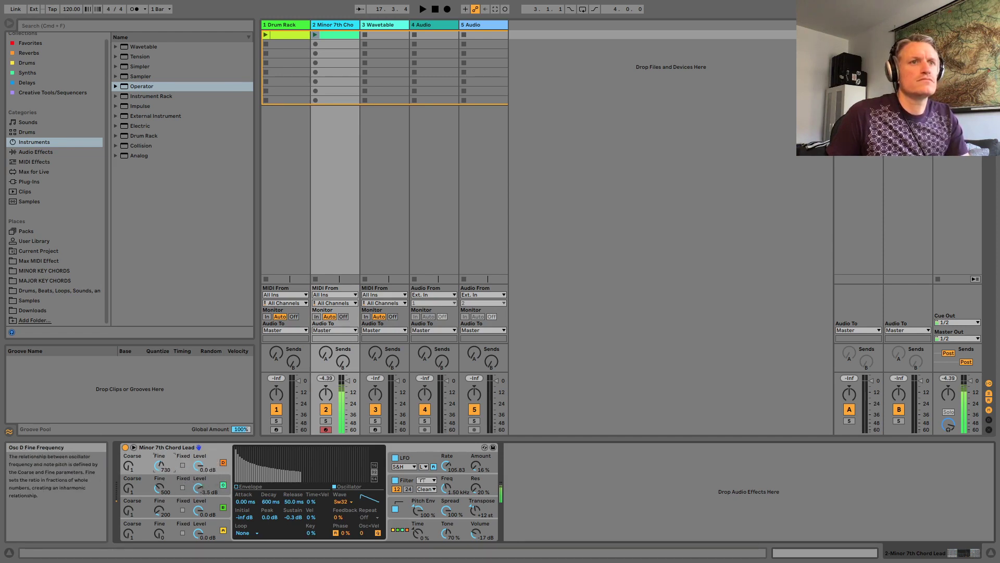
{"action": "left_click_drag", "start_coordinate": [161, 465], "coordinate": [161, 479]}
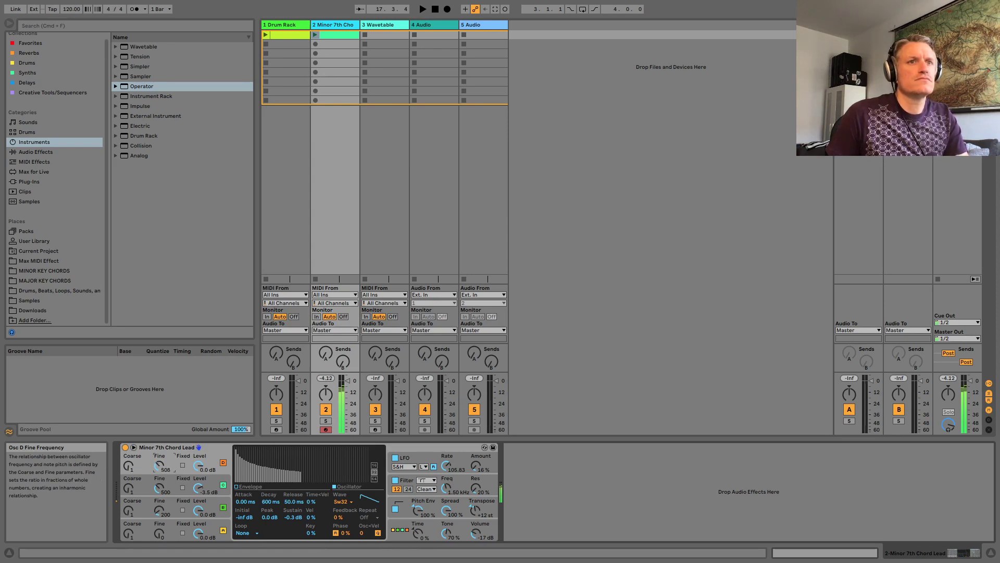
{"action": "mouse_move", "coordinate": [162, 469]}
{"action": "left_mouse_down"}
{"action": "mouse_move", "coordinate": [161, 459]}
{"action": "mouse_move", "coordinate": [162, 481]}
{"action": "mouse_move", "coordinate": [162, 457]}
{"action": "left_mouse_up"}
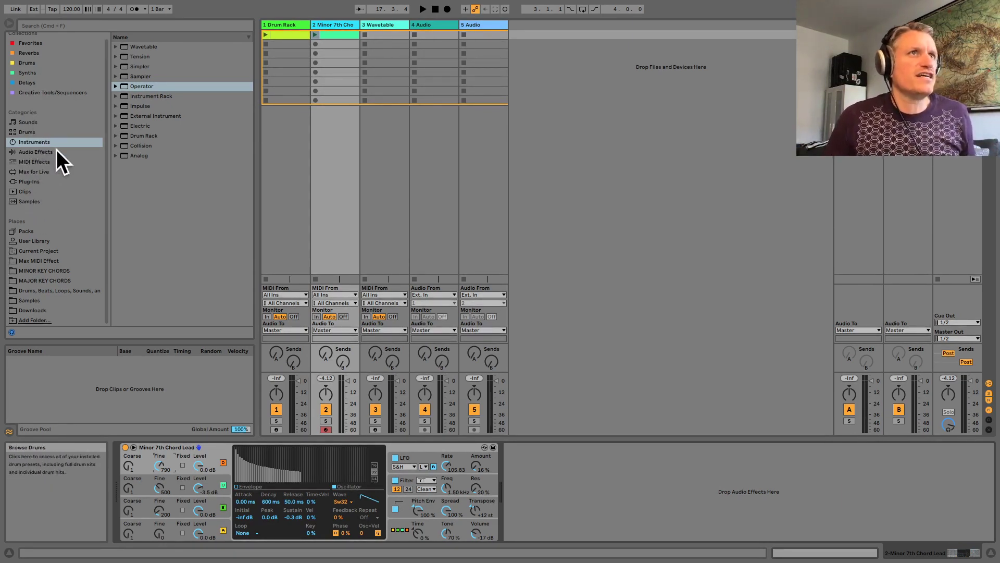
Add the Scale MIDI effect in front of the Minor 7th Chord Lead instrument.
{"action": "left_click", "coordinate": [40, 162]}
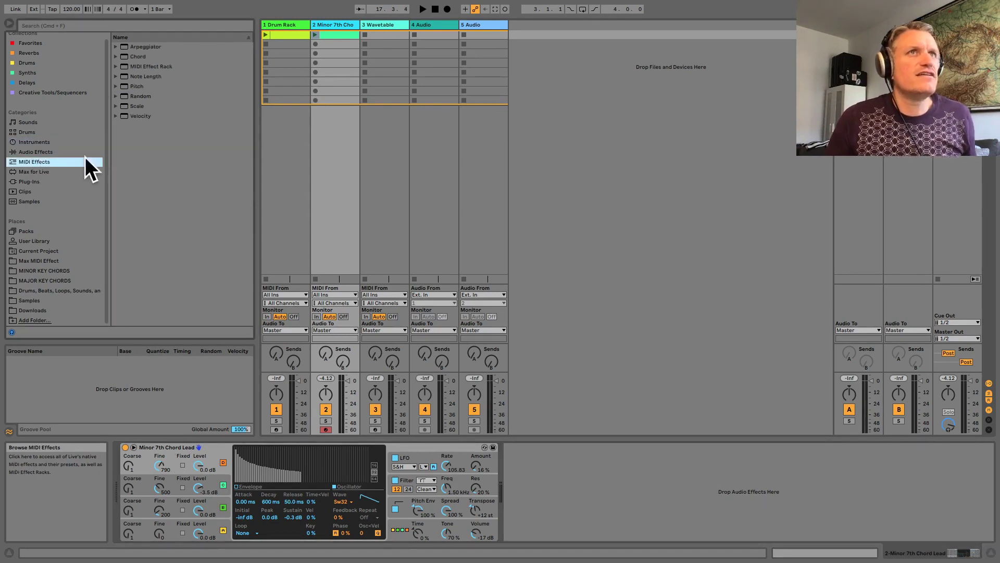
{"action": "left_click", "coordinate": [133, 104]}
{"action": "left_click_drag", "start_coordinate": [138, 105], "coordinate": [127, 469]}
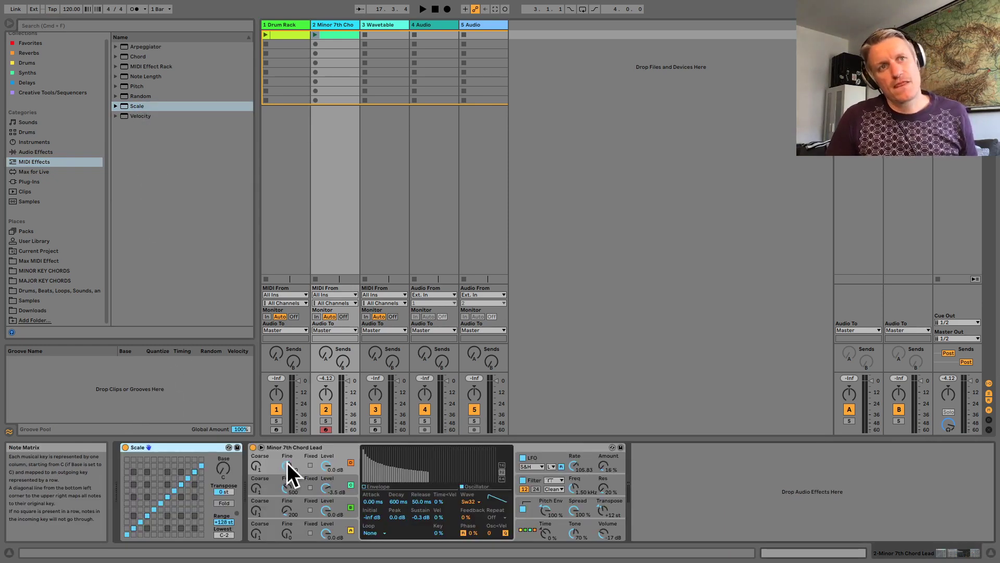
Load the C Minor preset into the Scale effect, and bypass and re-enable it to compare the sound.
{"action": "left_click", "coordinate": [229, 447]}
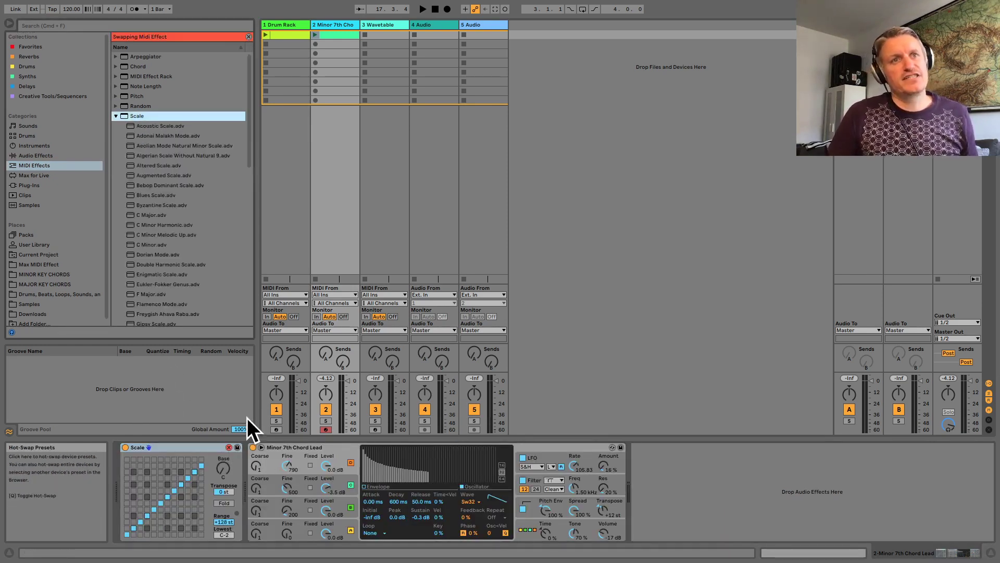
{"action": "scroll", "coordinate": [196, 176], "scroll_direction": "down", "scroll_amount": 2}
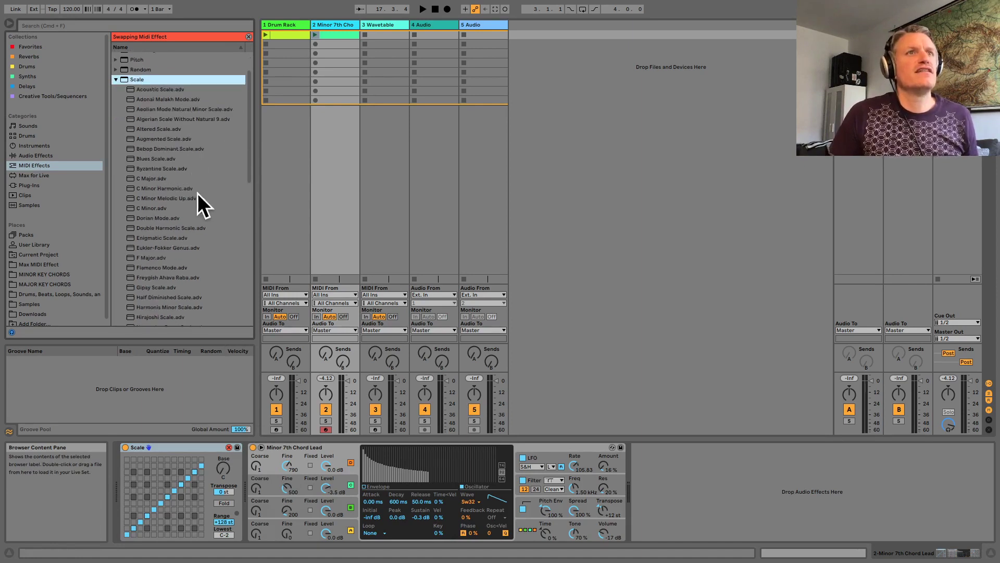
{"action": "double_click", "coordinate": [150, 209]}
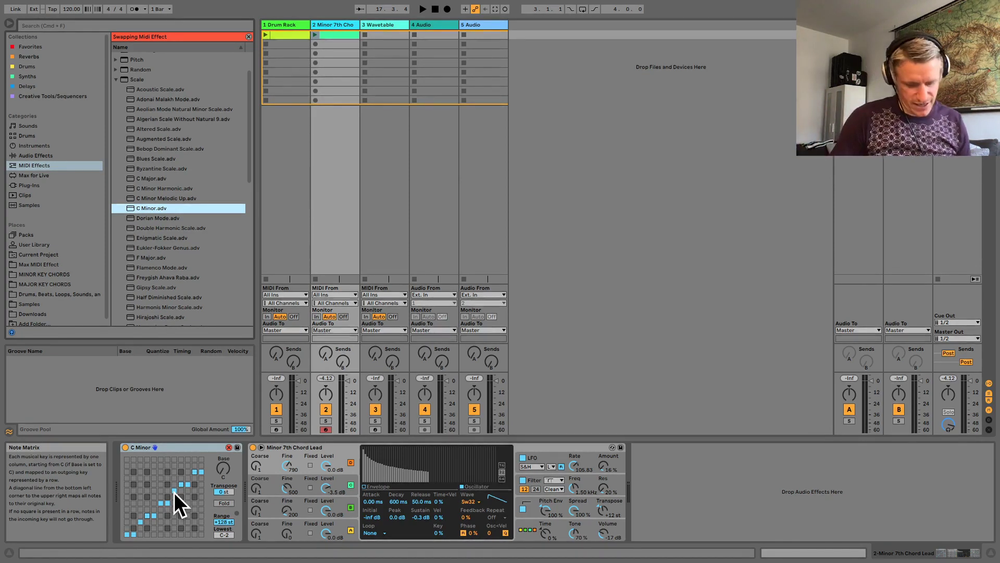
{"action": "left_click", "coordinate": [127, 444]}
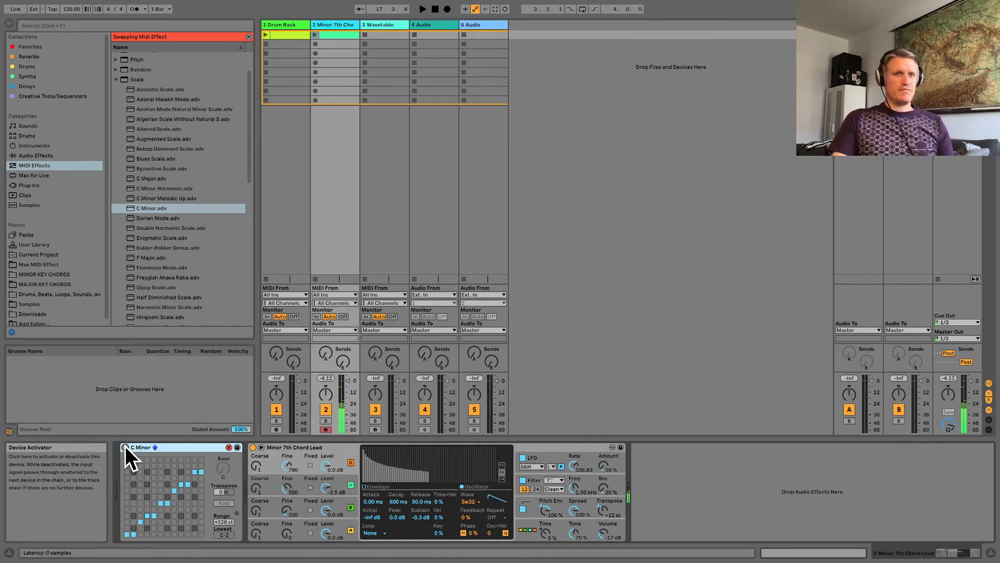
{"action": "left_click", "coordinate": [125, 446]}
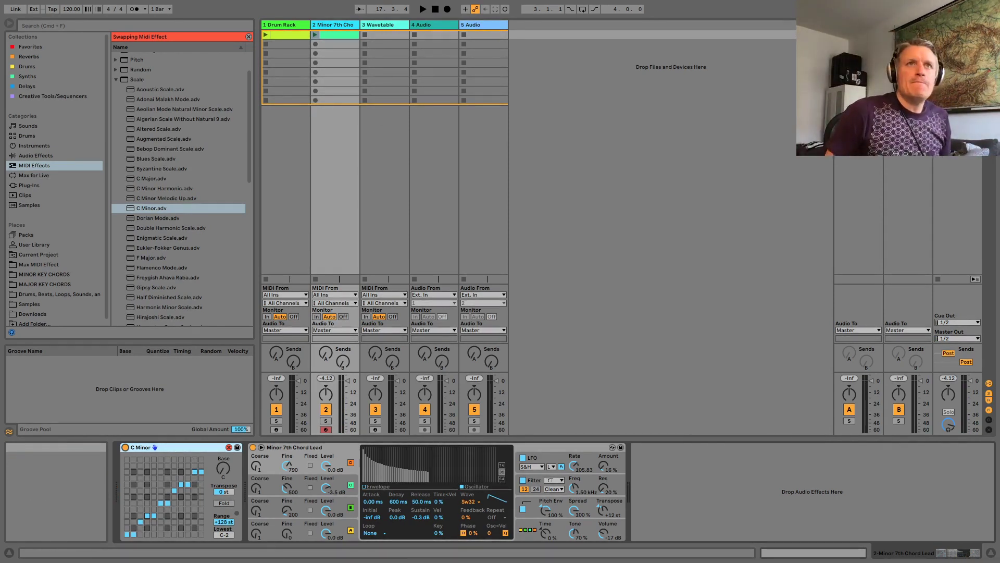
Open the Minor 7th track's first clip for note editing and draw an F2 note lasting the full one-bar loop.
{"action": "left_click", "coordinate": [331, 34]}
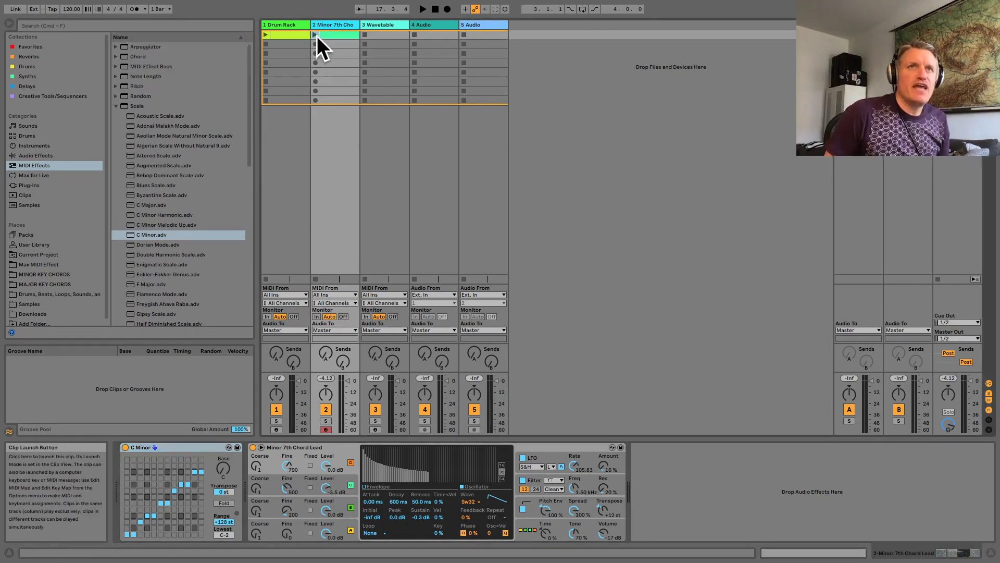
{"action": "left_click", "coordinate": [316, 36]}
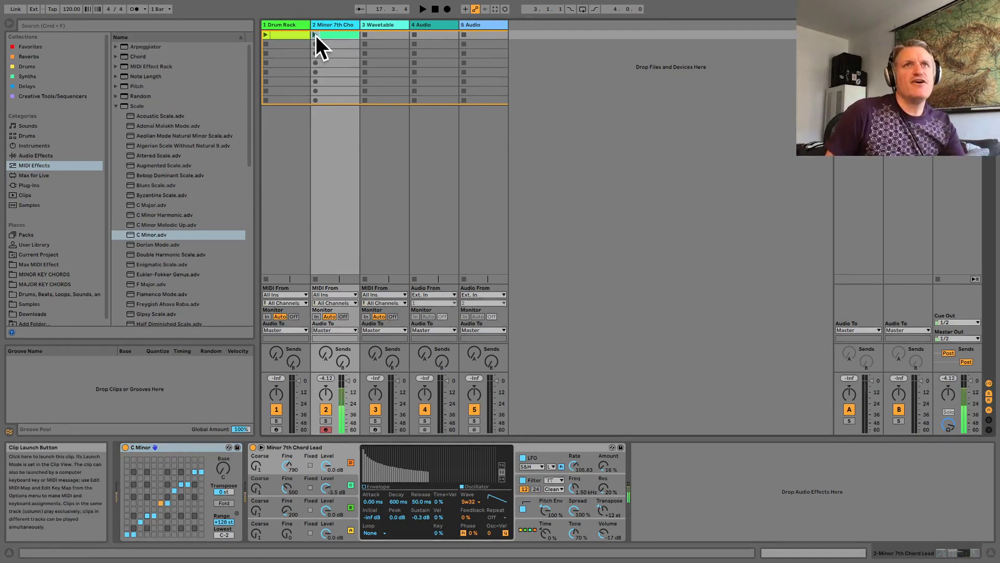
{"action": "key", "text": "shift+Tab"}
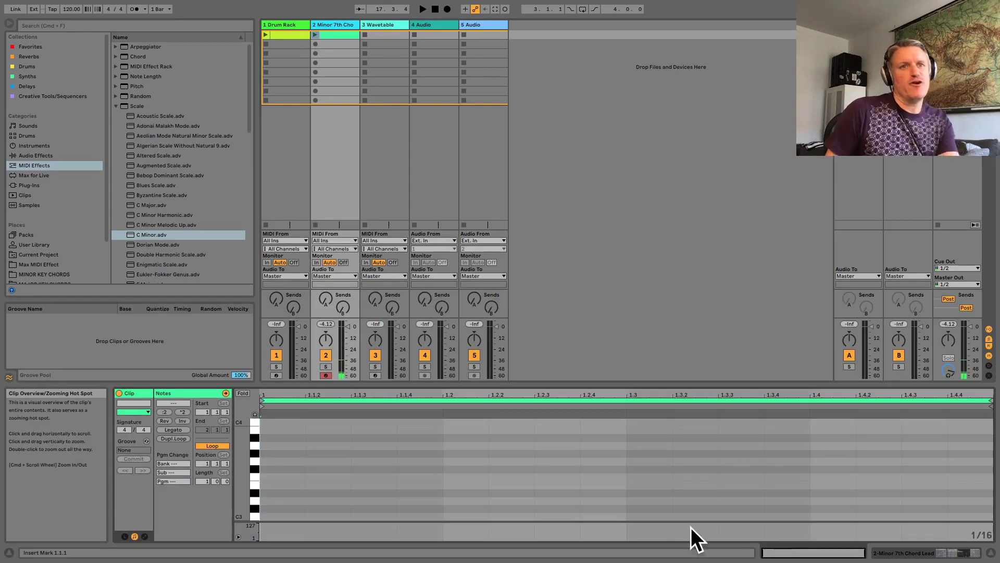
{"action": "scroll", "coordinate": [285, 481], "scroll_direction": "down", "scroll_amount": 6}
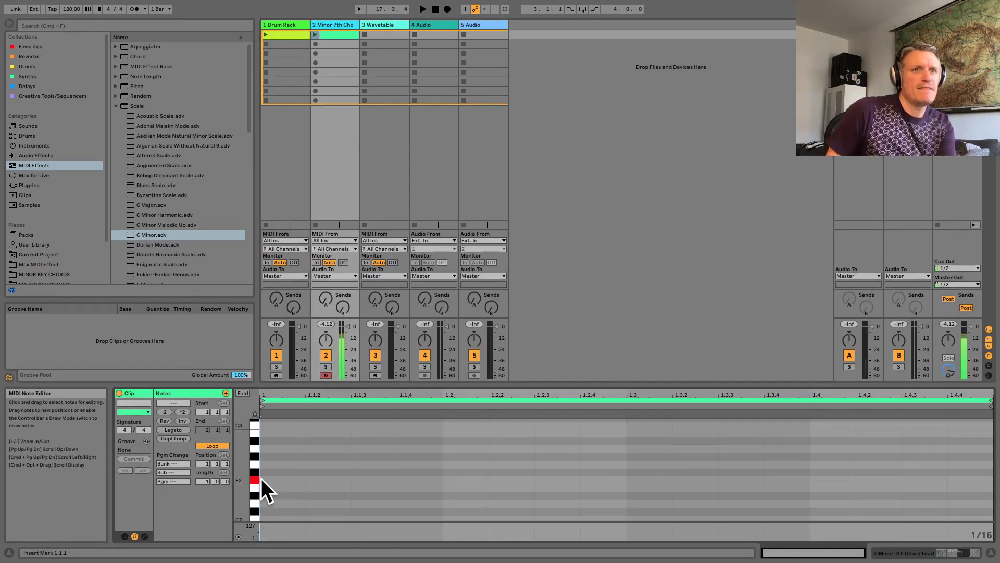
{"action": "double_click", "coordinate": [263, 480]}
{"action": "left_click_drag", "start_coordinate": [305, 479], "coordinate": [993, 482]}
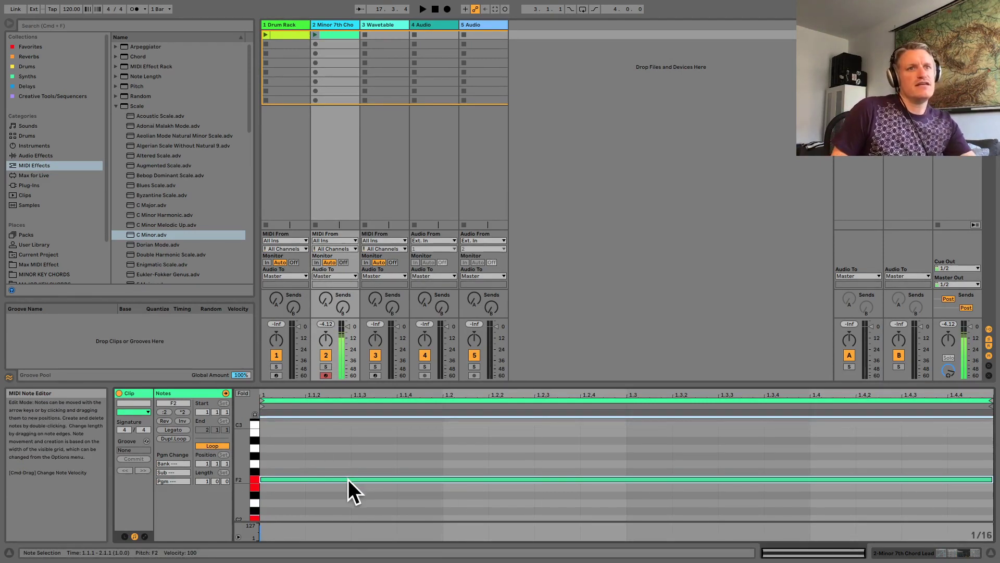
Add E2 and C2 notes below the F2 note, each lasting the full one-bar loop.
{"action": "scroll", "coordinate": [348, 480], "scroll_direction": "down", "scroll_amount": 1}
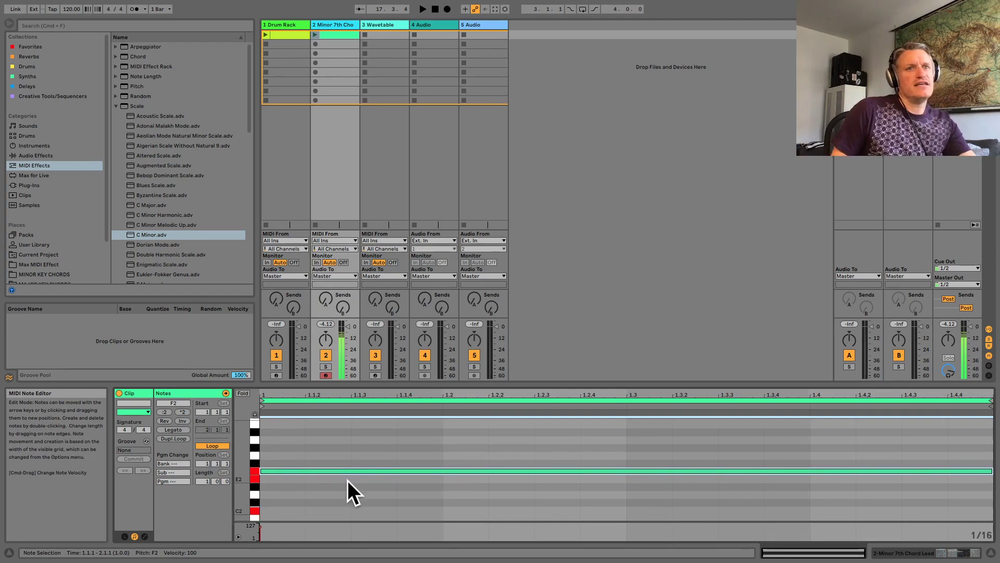
{"action": "double_click", "coordinate": [262, 479]}
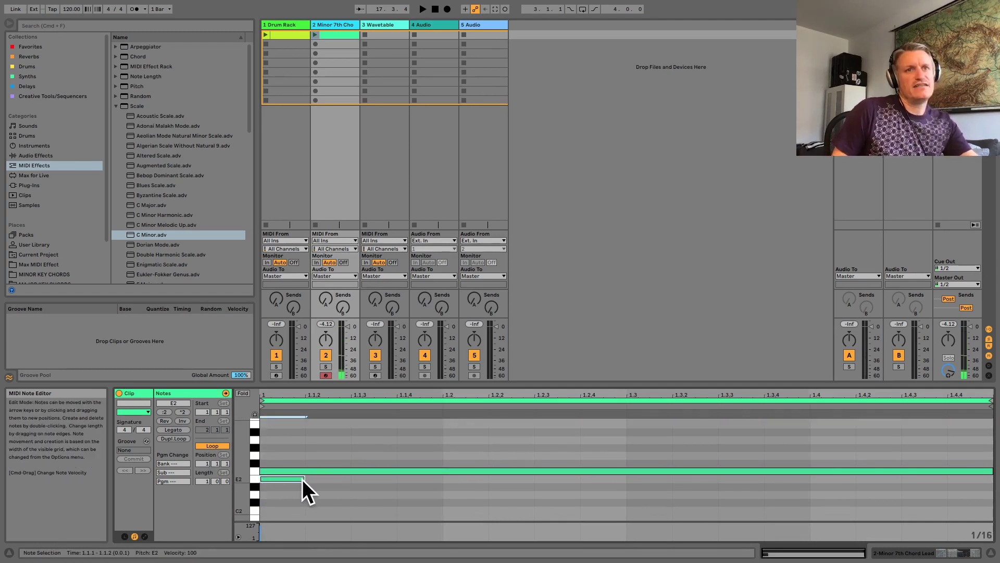
{"action": "left_click_drag", "start_coordinate": [304, 479], "coordinate": [992, 490]}
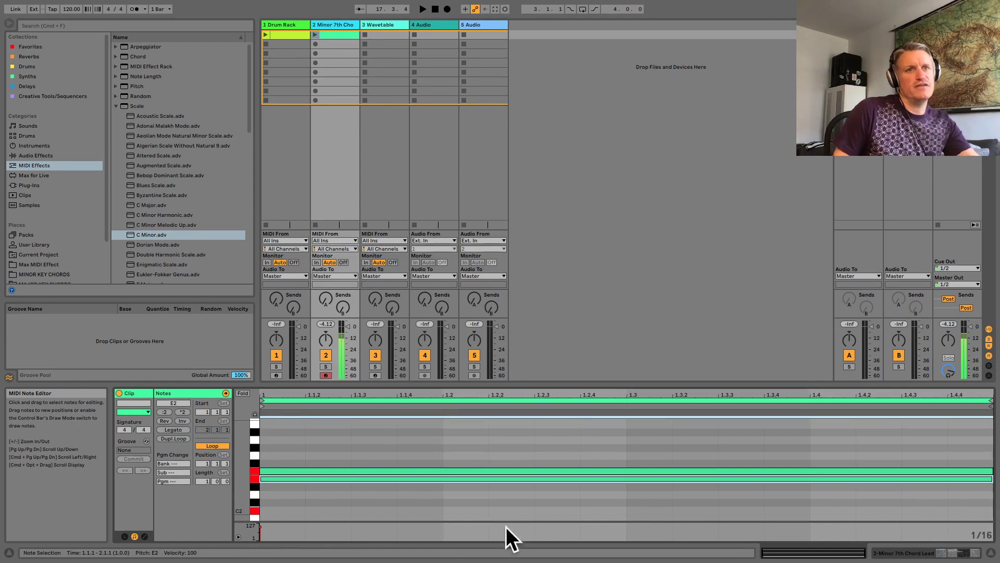
{"action": "double_click", "coordinate": [284, 511]}
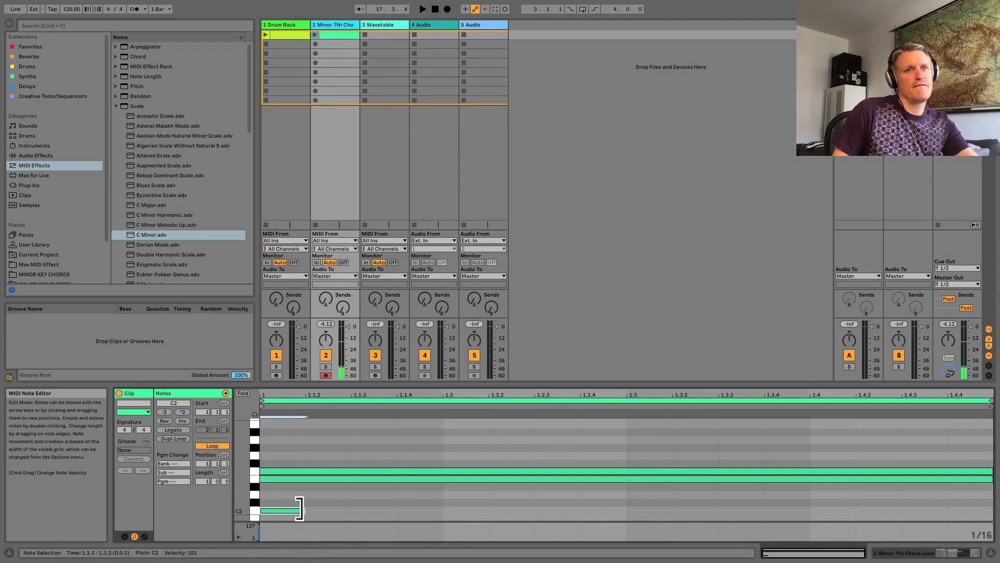
{"action": "left_click_drag", "start_coordinate": [304, 510], "coordinate": [996, 521]}
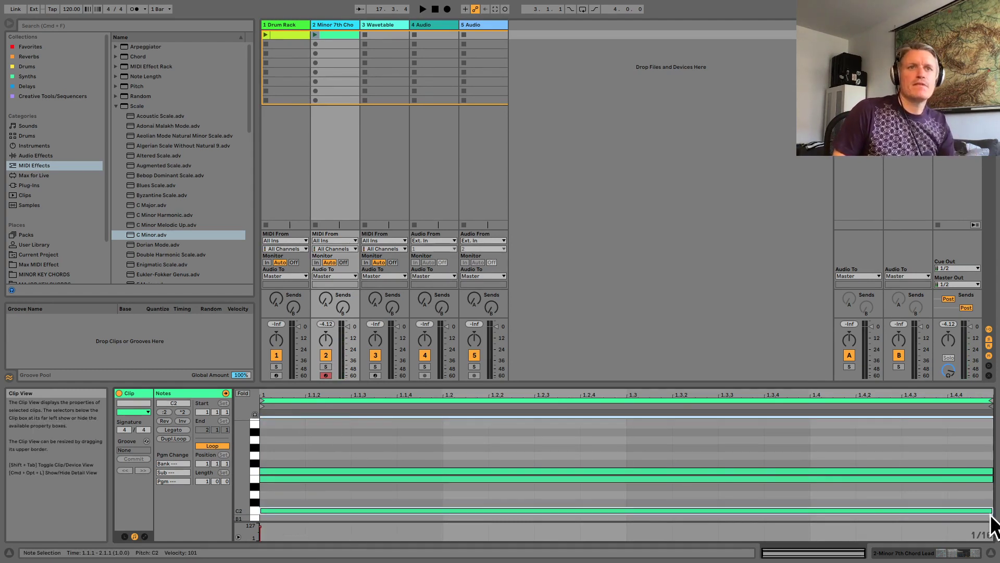
Start playback, launch the Minor 7th track's first clip to listen to the held notes, and stop the transport.
{"action": "key", "text": "space"}
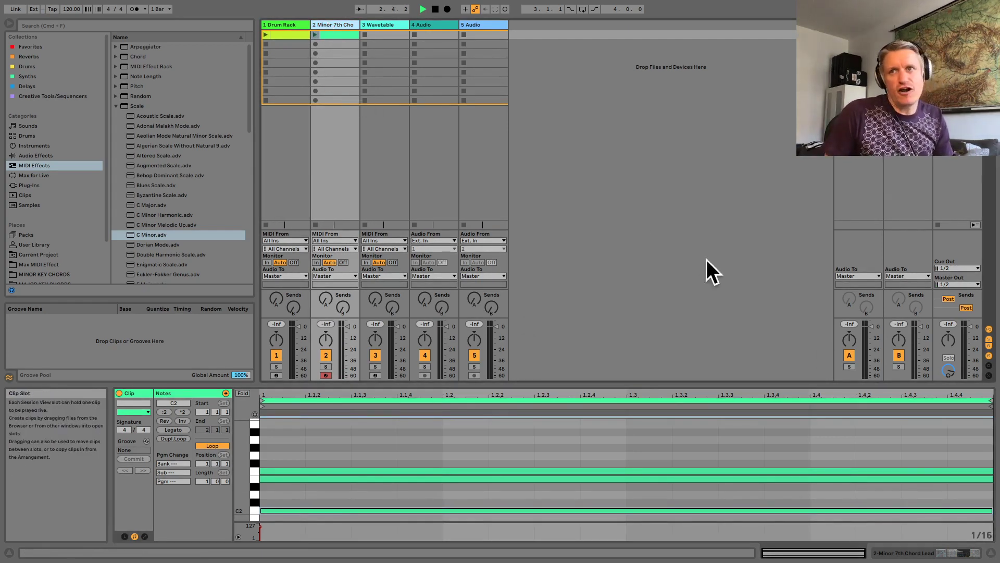
{"action": "left_click", "coordinate": [315, 34]}
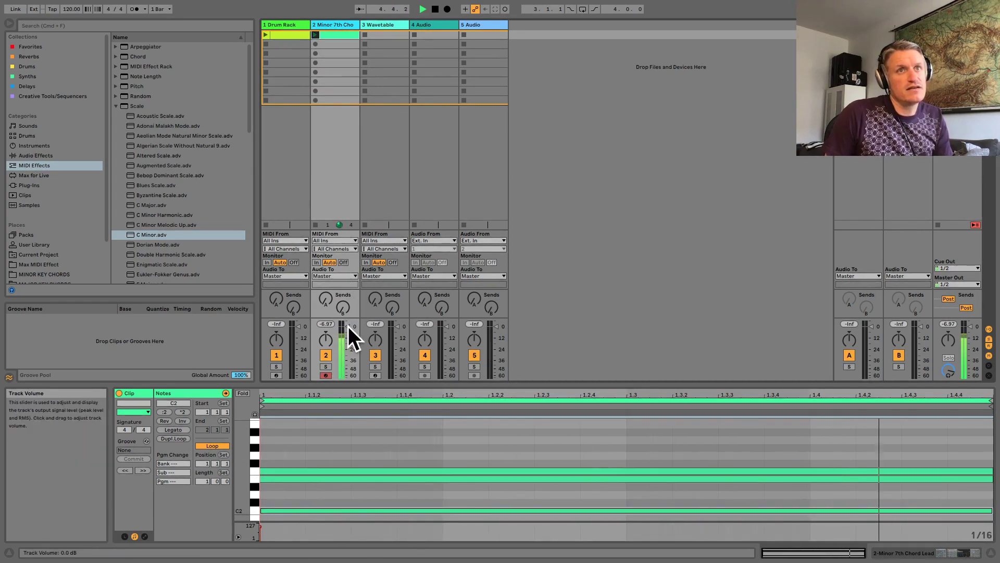
{"action": "left_click_drag", "start_coordinate": [348, 326], "coordinate": [348, 324]}
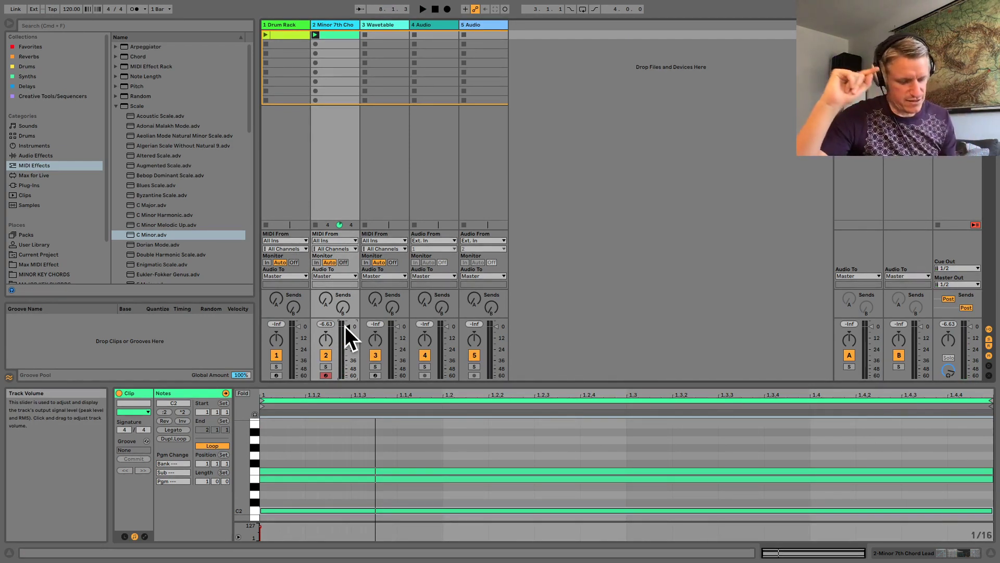
{"action": "key", "text": "space"}
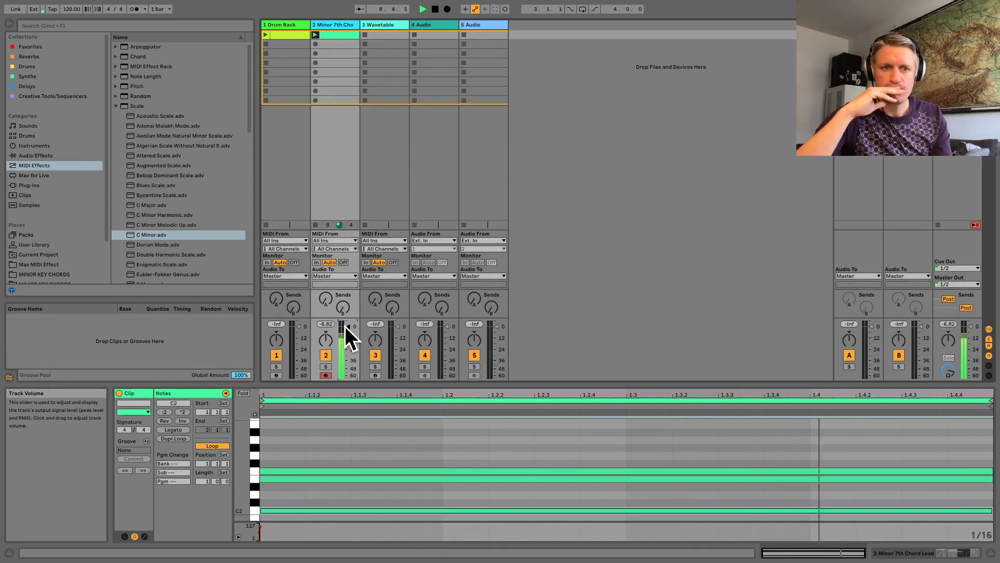
{"action": "key", "text": "space"}
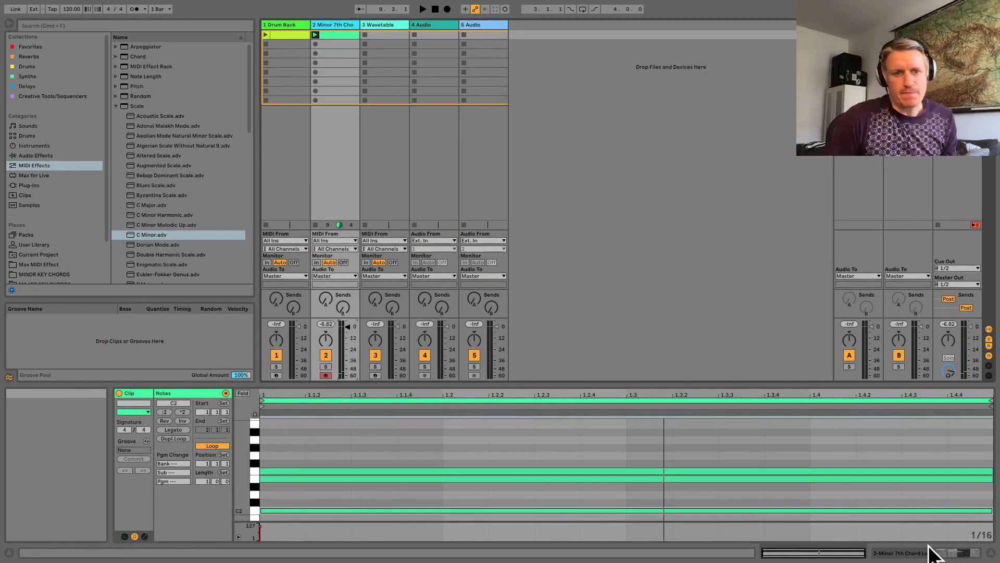
With the clip playing, set the Operator envelope attacks to 23.0 ms for oscillator A, 26.3 ms for B, 39.2 ms for C and 725 ms for D.
{"action": "left_click", "coordinate": [954, 552]}
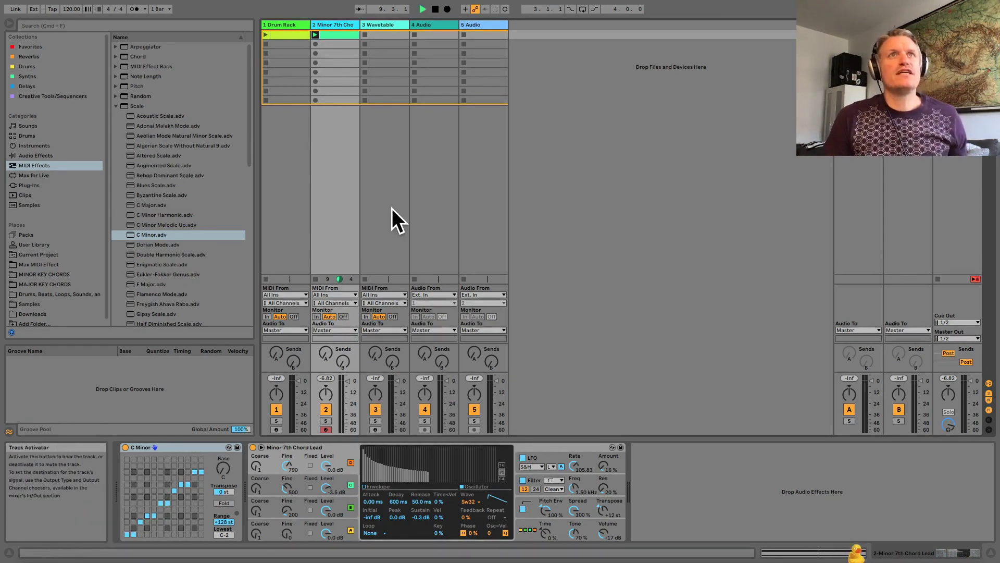
{"action": "key", "text": "space"}
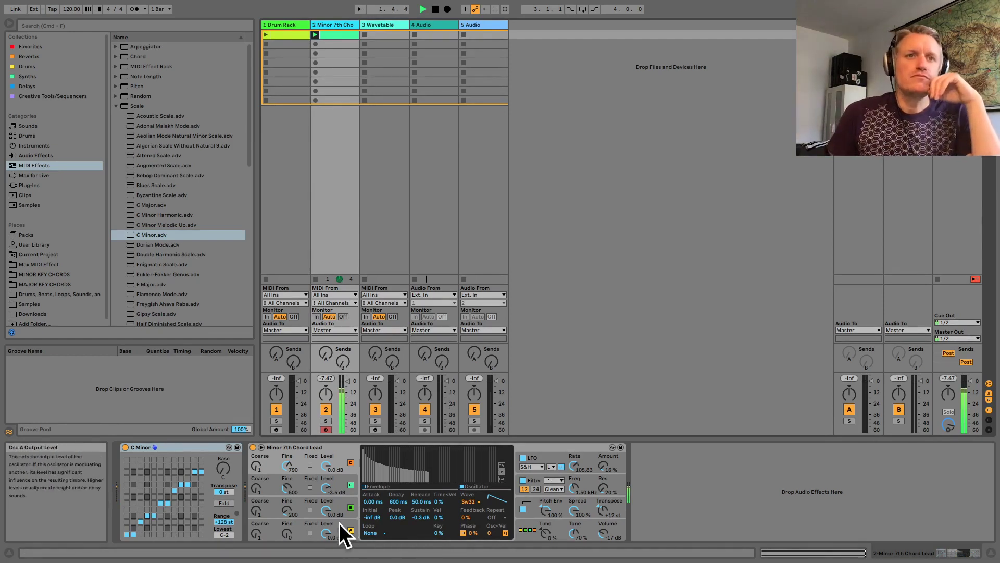
{"action": "left_click", "coordinate": [364, 488]}
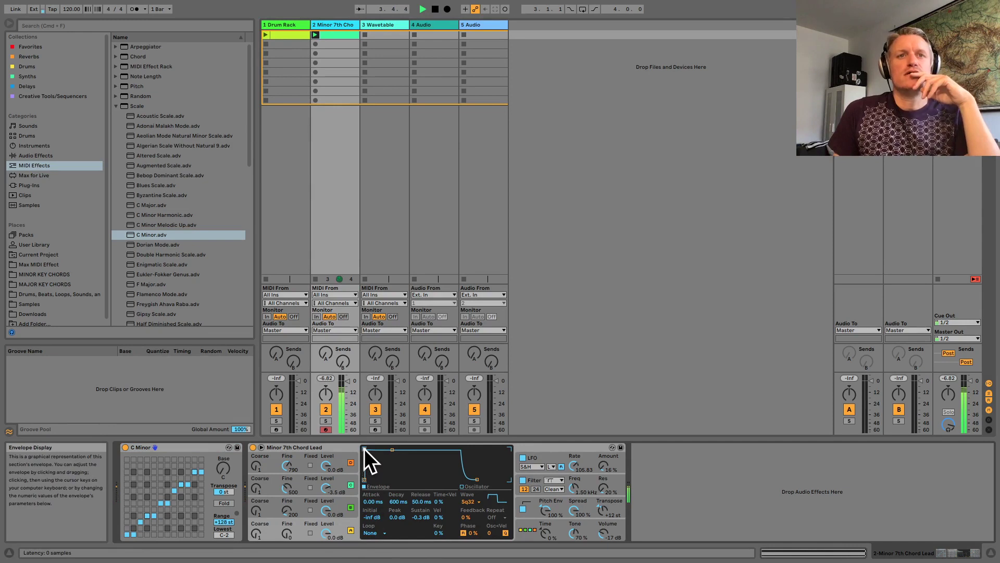
{"action": "left_click_drag", "start_coordinate": [364, 449], "coordinate": [383, 448]}
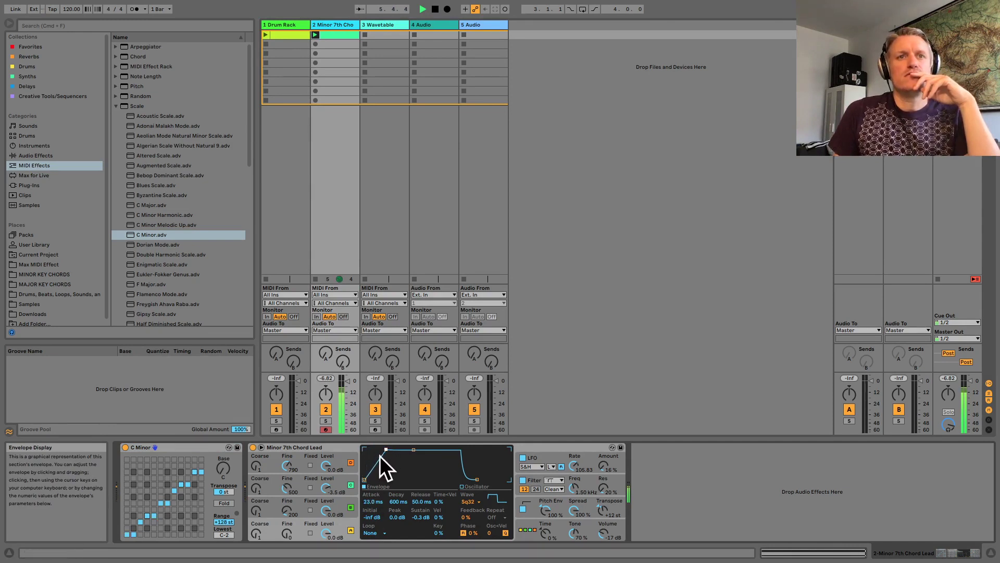
{"action": "left_click", "coordinate": [338, 501]}
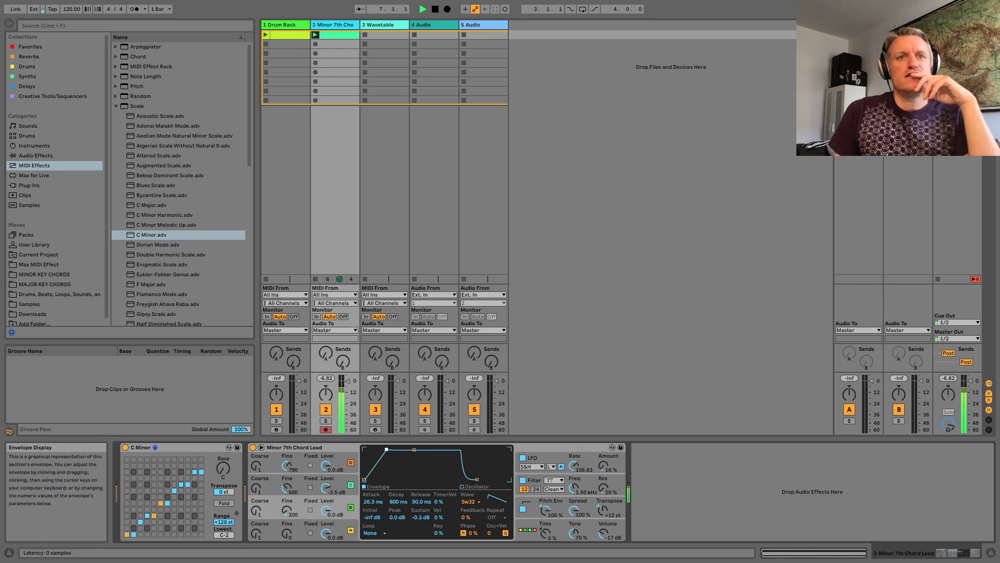
{"action": "left_click", "coordinate": [340, 477]}
{"action": "left_click_drag", "start_coordinate": [364, 448], "coordinate": [399, 449]}
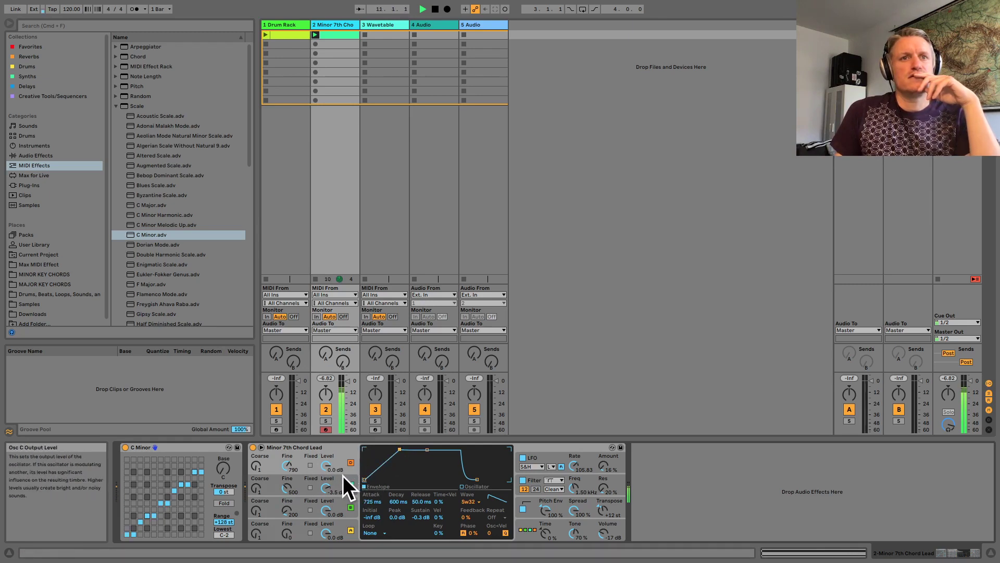
Undo oscillator D's last attack change and try raising the oscillators' envelope initial levels to 0.0 dB.
{"action": "key", "text": "super+z"}
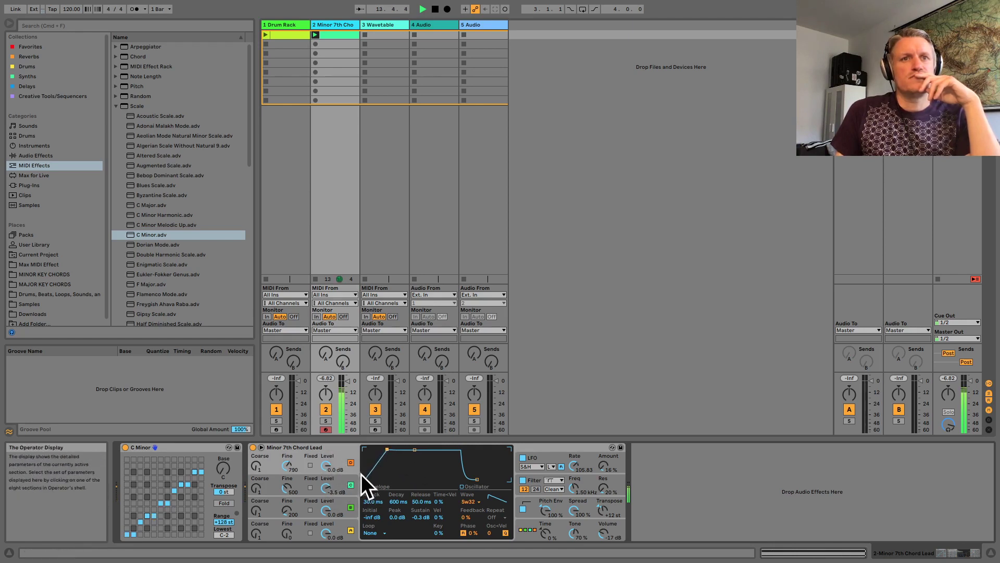
{"action": "left_click_drag", "start_coordinate": [364, 478], "coordinate": [364, 449]}
{"action": "key", "text": "super+z"}
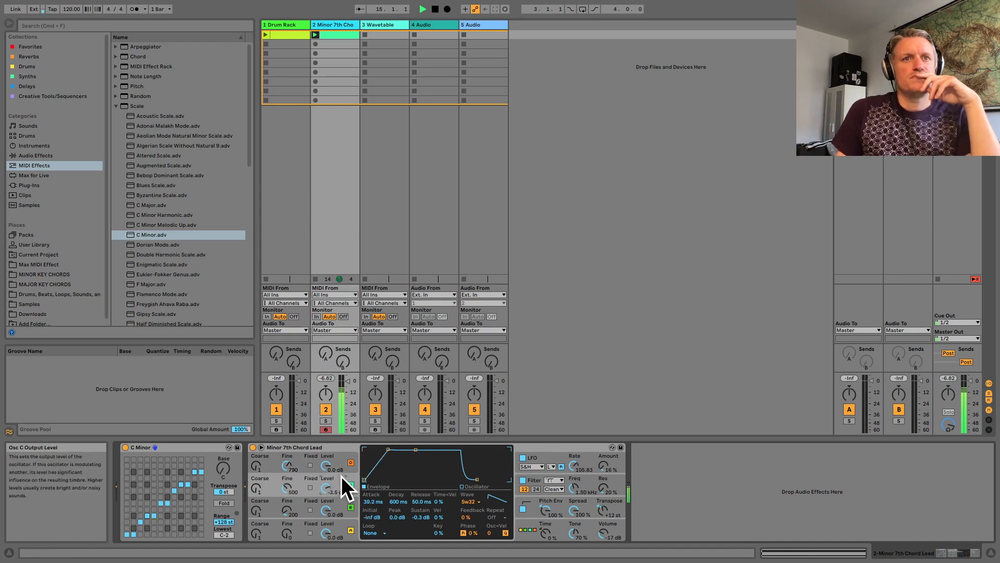
{"action": "left_click", "coordinate": [342, 509]}
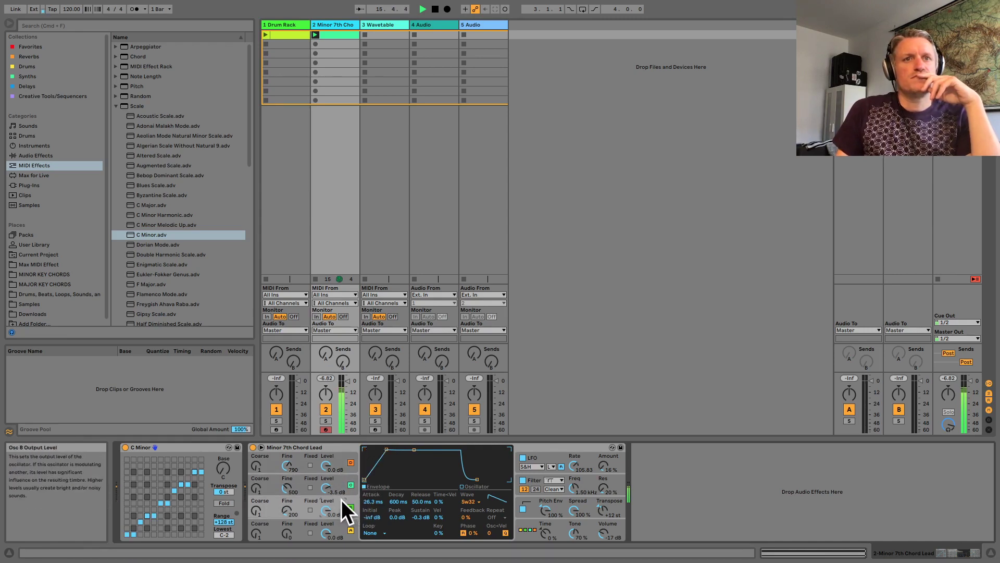
{"action": "left_click_drag", "start_coordinate": [367, 479], "coordinate": [365, 448]}
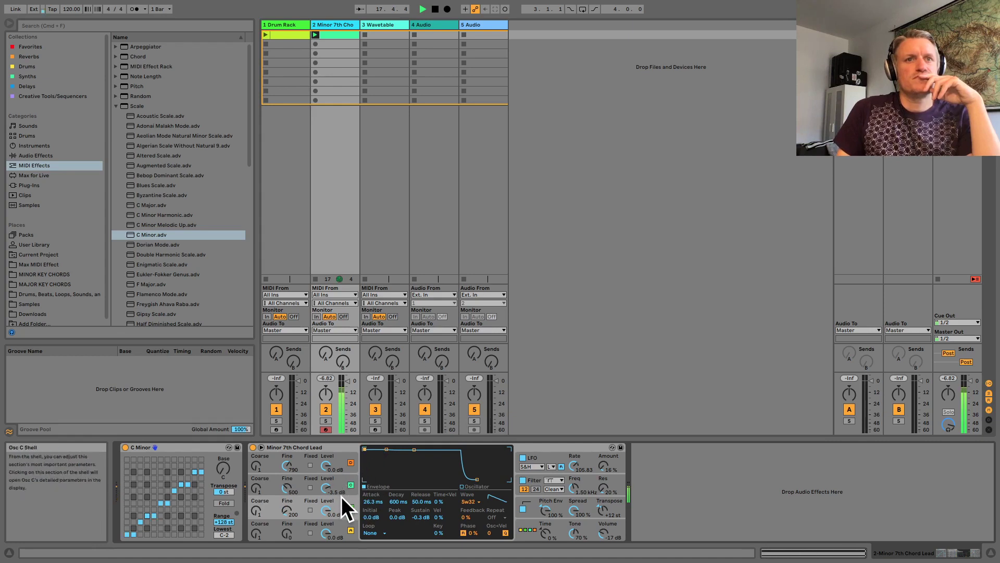
{"action": "left_click", "coordinate": [342, 529]}
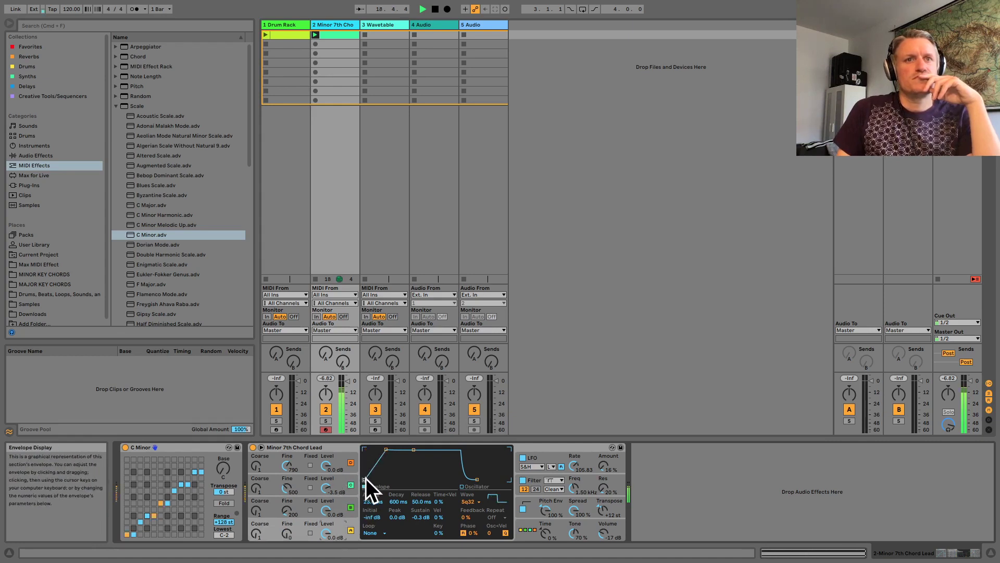
{"action": "mouse_move", "coordinate": [366, 478]}
{"action": "left_mouse_down"}
{"action": "mouse_move", "coordinate": [365, 449]}
{"action": "mouse_move", "coordinate": [364, 477]}
{"action": "mouse_move", "coordinate": [392, 449]}
{"action": "mouse_move", "coordinate": [365, 480]}
{"action": "left_mouse_up"}
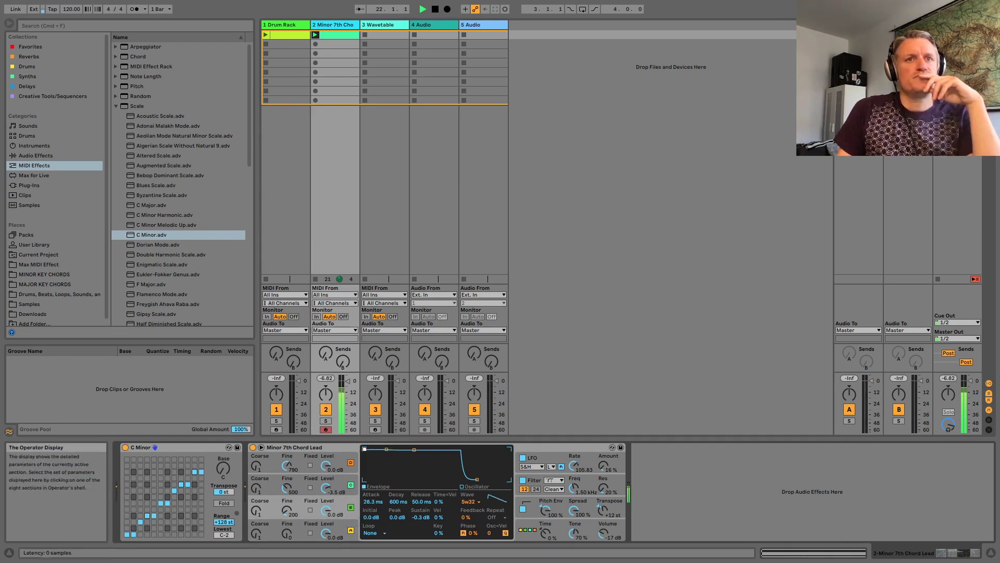
Return B and C's initial levels to -inf dB and set the attacks to 251 ms for B, 128 ms for C and 20.0 s for D.
{"action": "left_click_drag", "start_coordinate": [391, 449], "coordinate": [396, 449]}
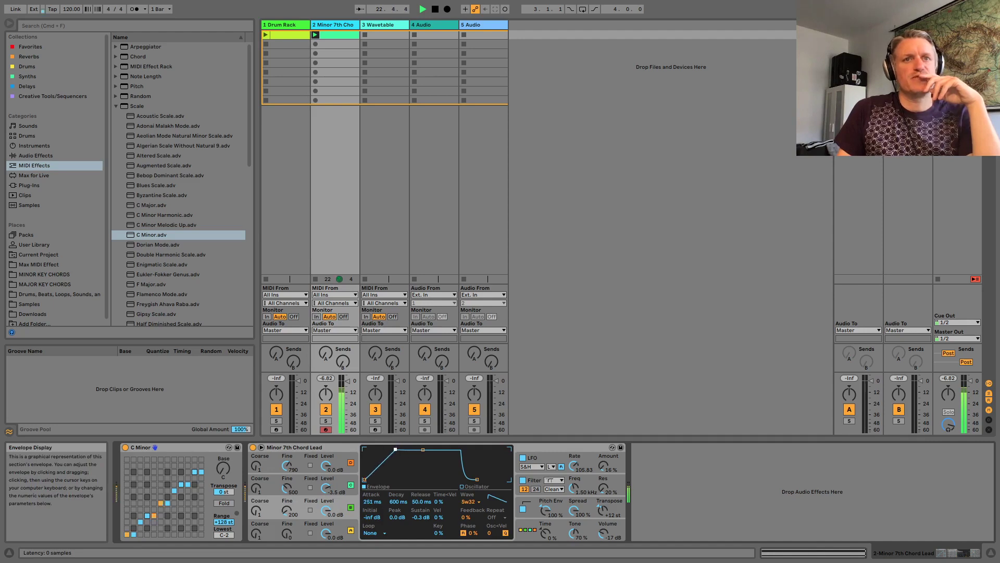
{"action": "left_click", "coordinate": [339, 477]}
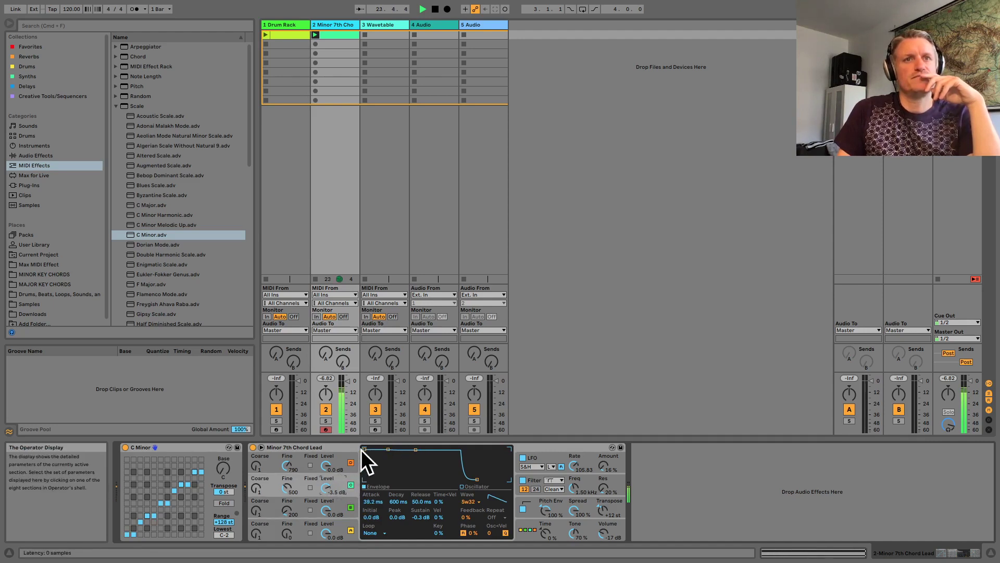
{"action": "left_click_drag", "start_coordinate": [364, 449], "coordinate": [365, 480]}
{"action": "left_click_drag", "start_coordinate": [386, 447], "coordinate": [392, 449]}
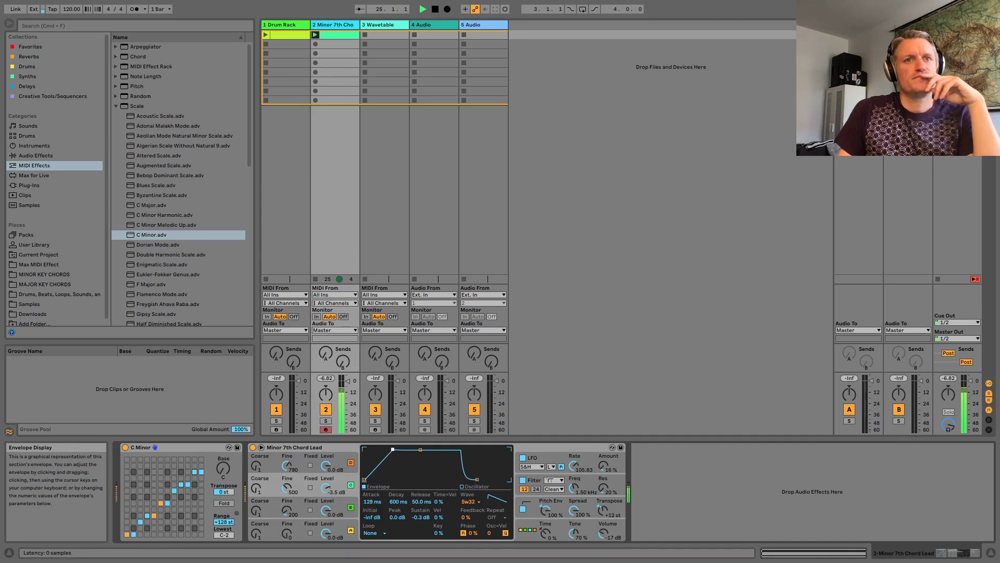
{"action": "mouse_move", "coordinate": [390, 447]}
{"action": "left_mouse_down"}
{"action": "mouse_move", "coordinate": [339, 454]}
{"action": "mouse_move", "coordinate": [393, 449]}
{"action": "left_mouse_up"}
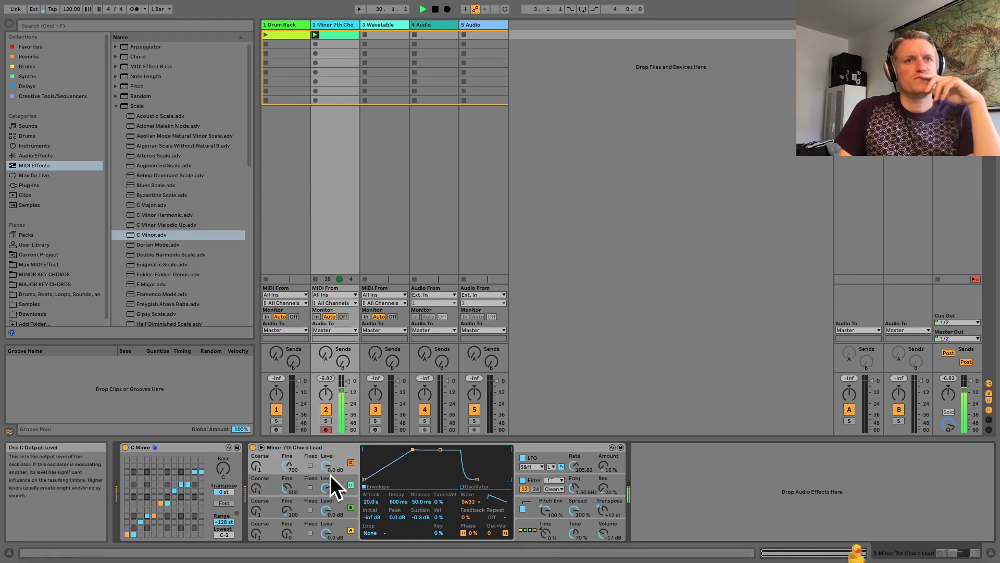
Lengthen the envelope attack to 7.90 s on oscillator B and 2.10 s on A, with A's initial level at -inf dB.
{"action": "left_click", "coordinate": [341, 501]}
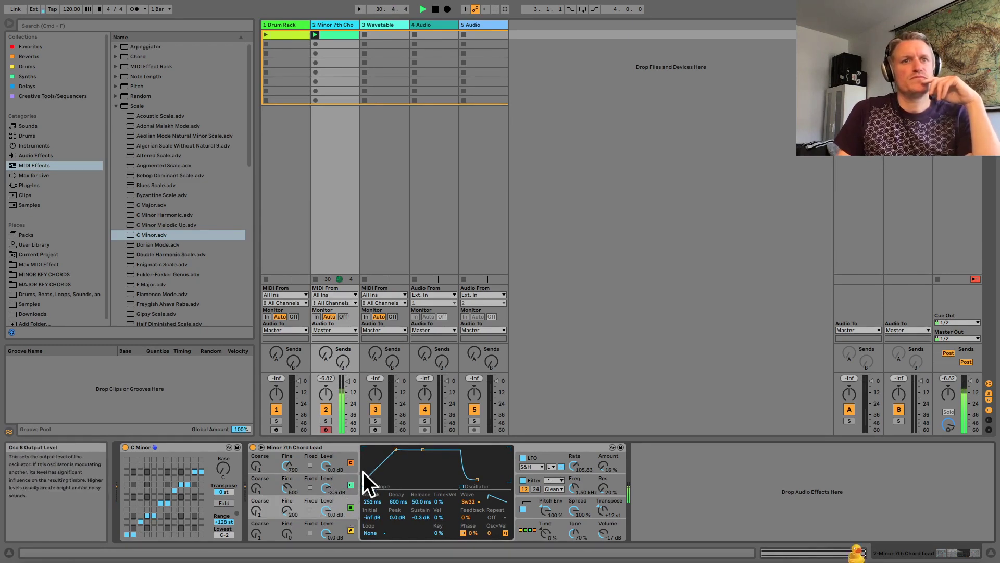
{"action": "left_click_drag", "start_coordinate": [395, 450], "coordinate": [404, 449]}
{"action": "left_click", "coordinate": [343, 521]}
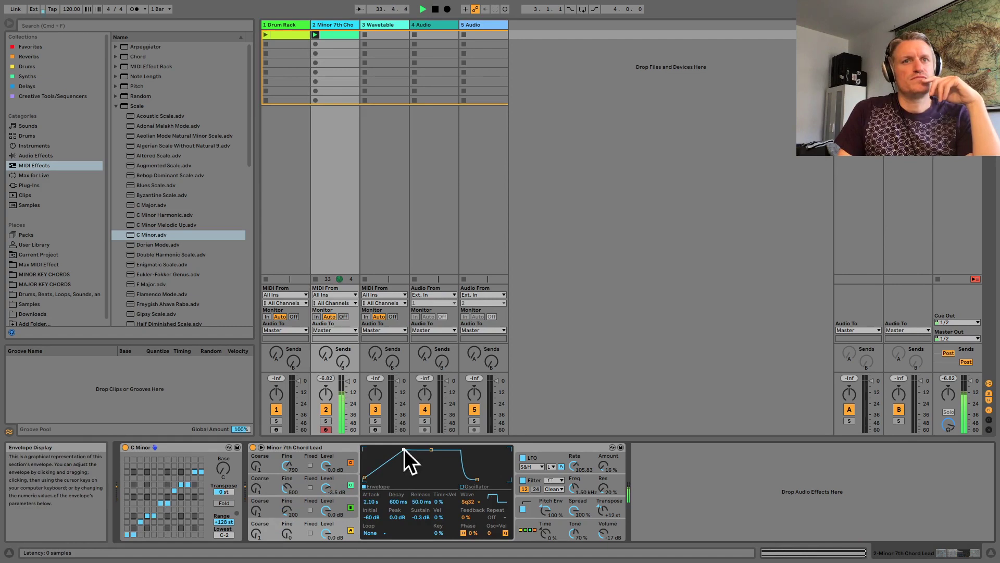
{"action": "left_click_drag", "start_coordinate": [367, 479], "coordinate": [367, 484]}
Lengthen the envelope release to 37.2 s on oscillator A and 3.83 s on oscillator B.
{"action": "left_click_drag", "start_coordinate": [475, 479], "coordinate": [507, 479]}
{"action": "left_click", "coordinate": [343, 508]}
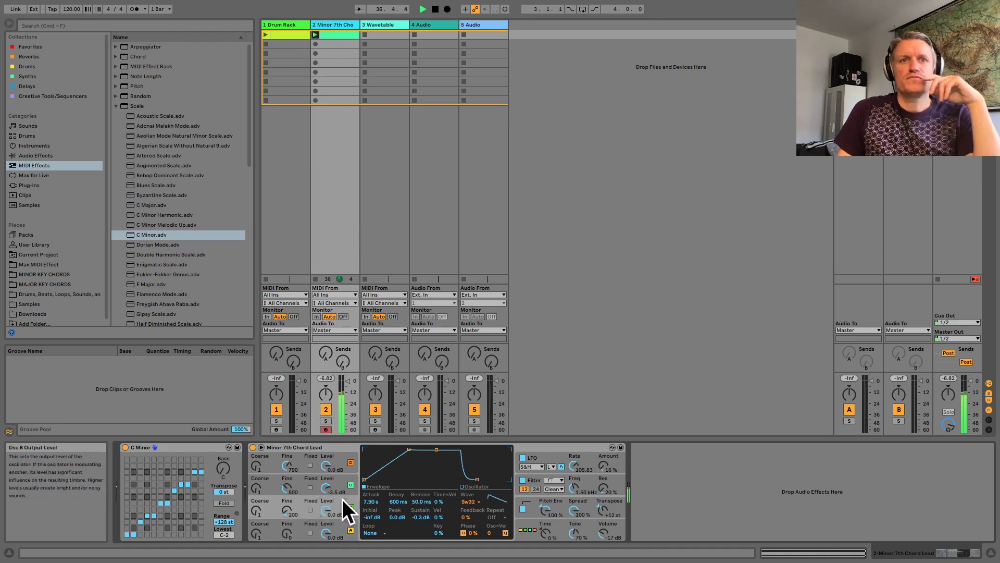
{"action": "left_click_drag", "start_coordinate": [477, 479], "coordinate": [493, 479]}
Lower the filter envelope's peak to 47% and review the global settings and the envelopes of oscillators B and A.
{"action": "left_click", "coordinate": [592, 479]}
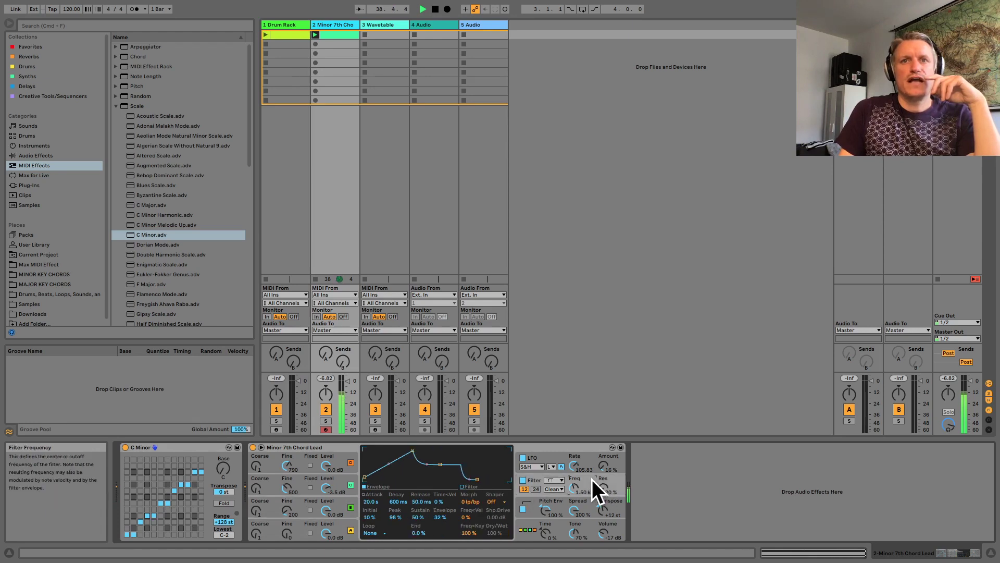
{"action": "left_click_drag", "start_coordinate": [412, 455], "coordinate": [412, 464]}
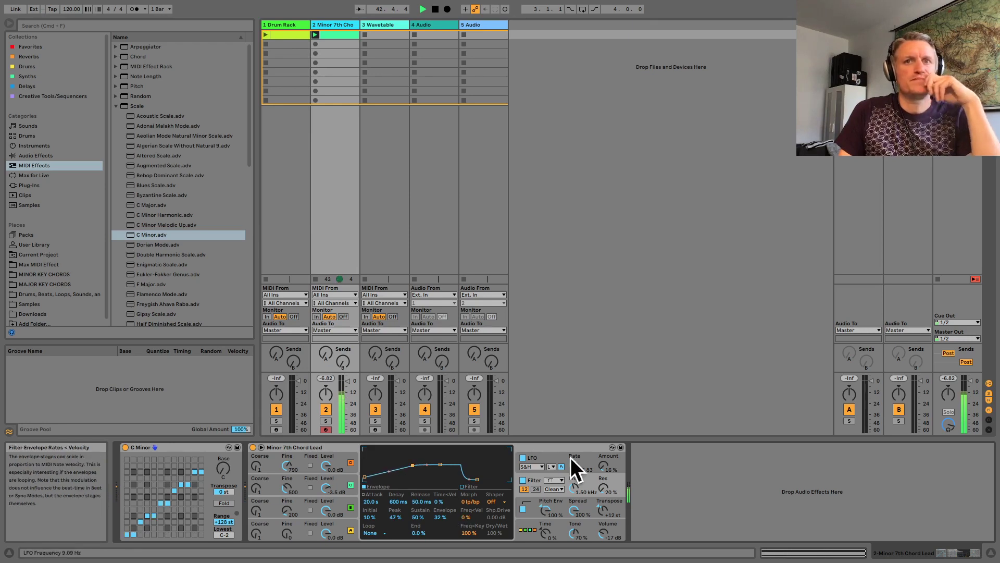
{"action": "left_click", "coordinate": [561, 519]}
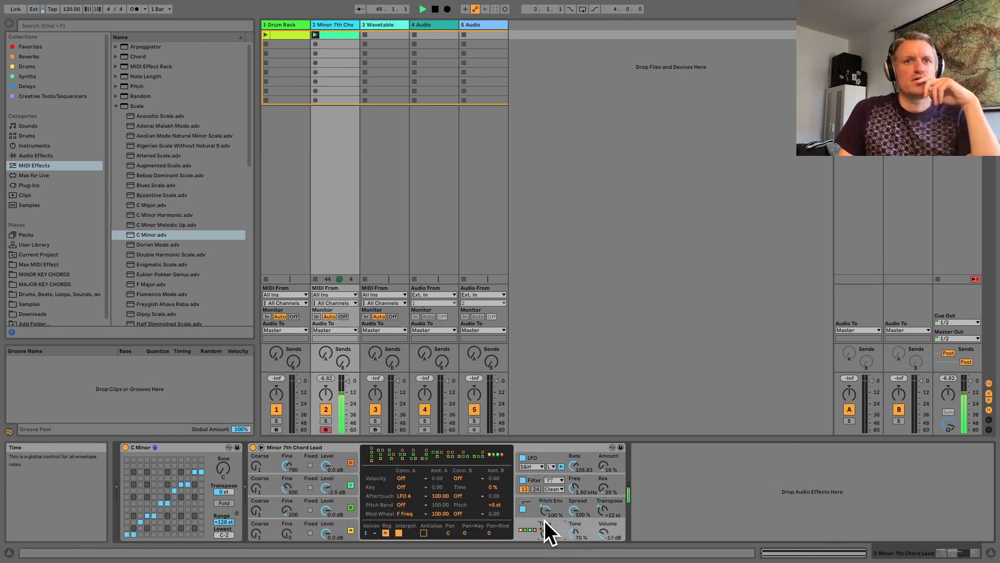
{"action": "left_click", "coordinate": [336, 504]}
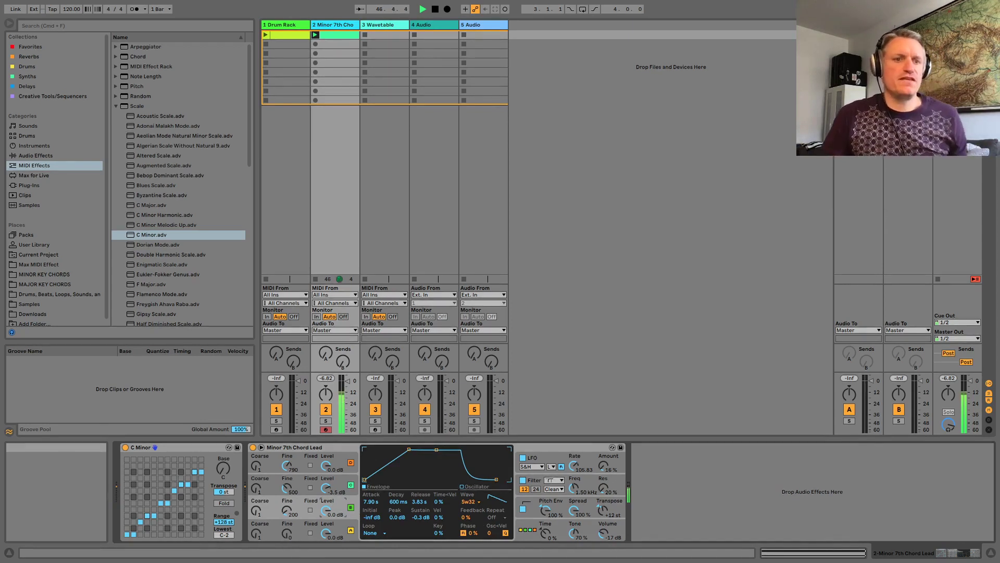
{"action": "left_click", "coordinate": [341, 525]}
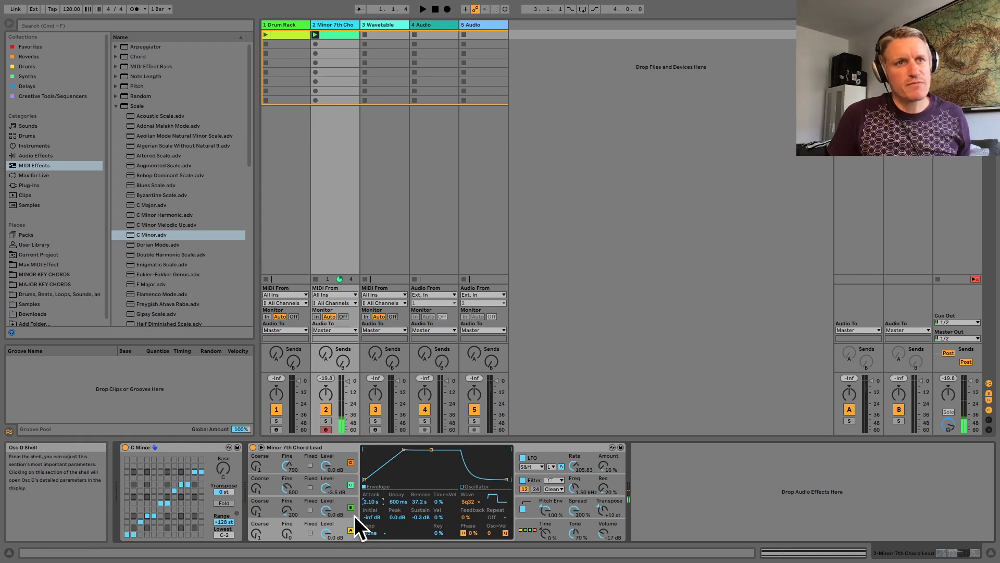
Group the Minor 7th Chord Lead device into an Instrument Rack and show its macro controls.
{"action": "right_click", "coordinate": [336, 447]}
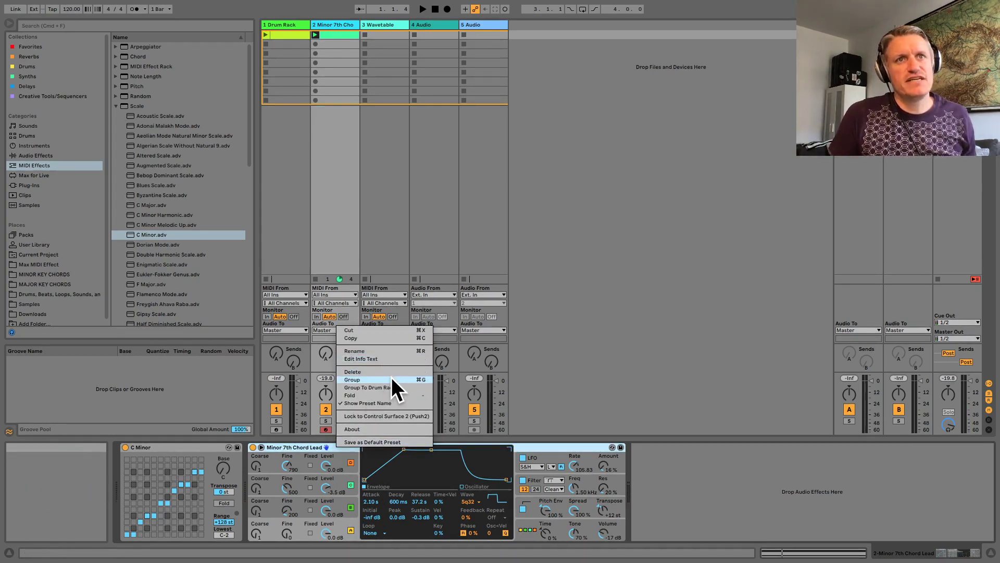
{"action": "left_click", "coordinate": [363, 380]}
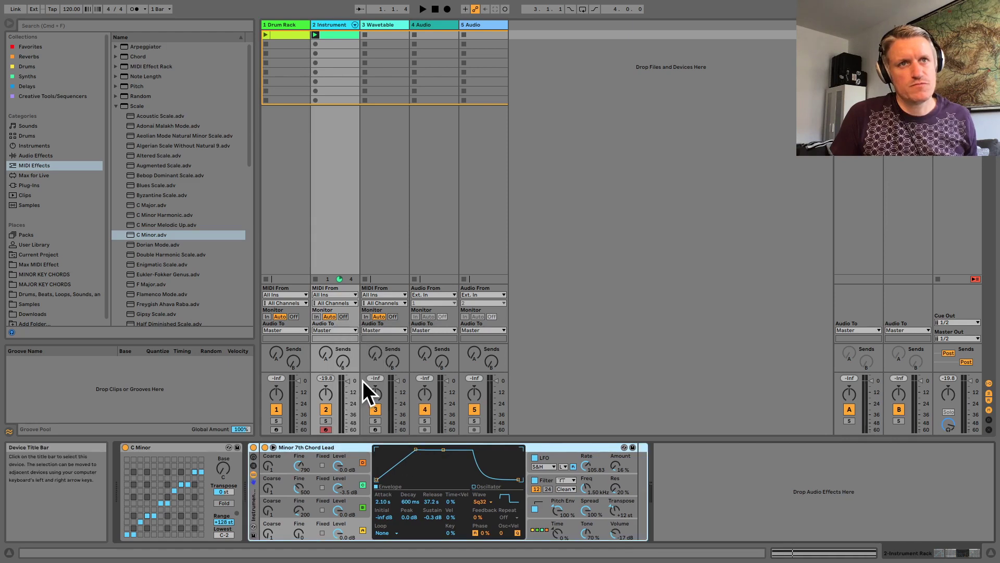
{"action": "left_click", "coordinate": [253, 456]}
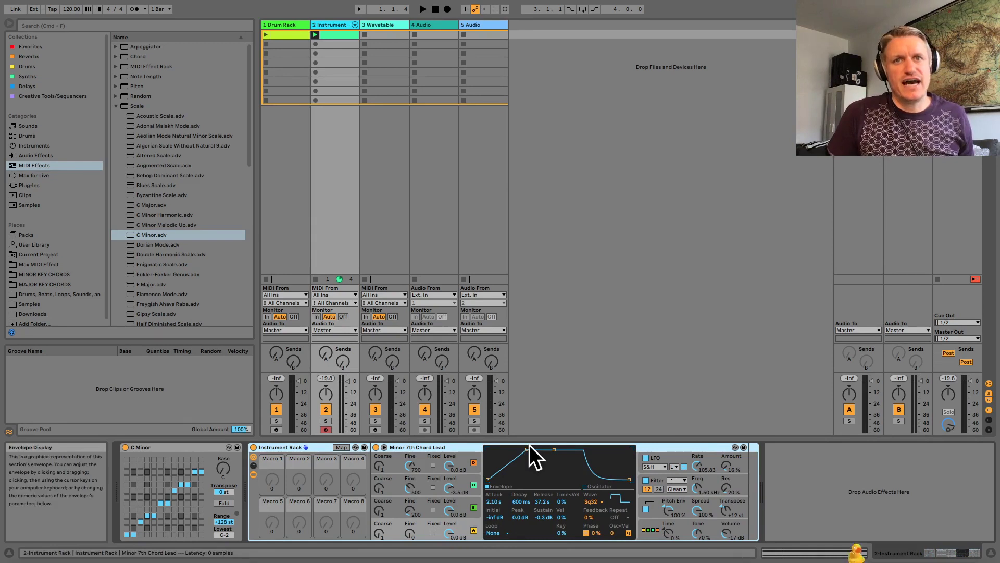
Turn off oscillators B, C and D so only oscillator A sounds.
{"action": "left_click", "coordinate": [474, 508]}
{"action": "left_click", "coordinate": [473, 484]}
{"action": "left_click", "coordinate": [471, 457]}
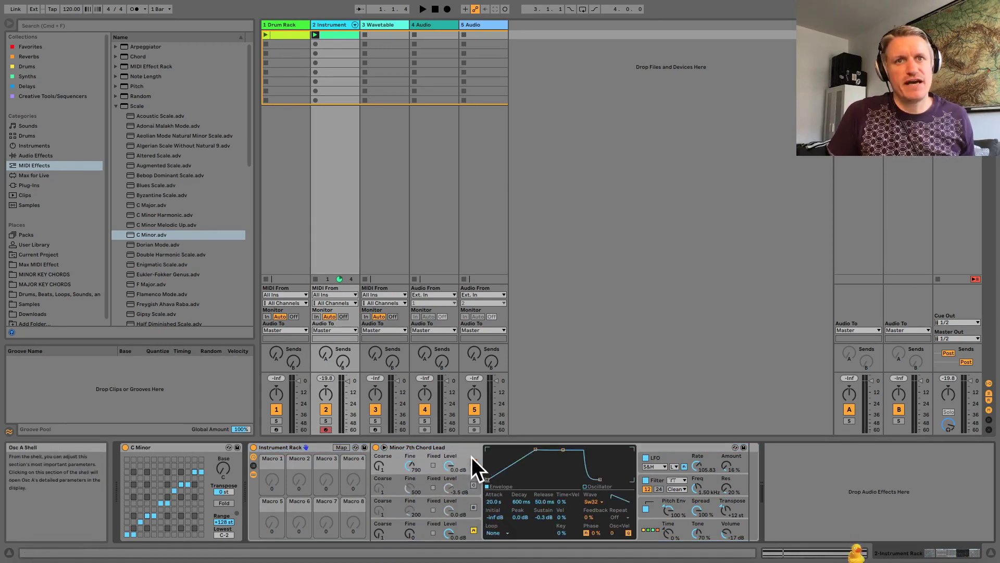
{"action": "left_click", "coordinate": [474, 462]}
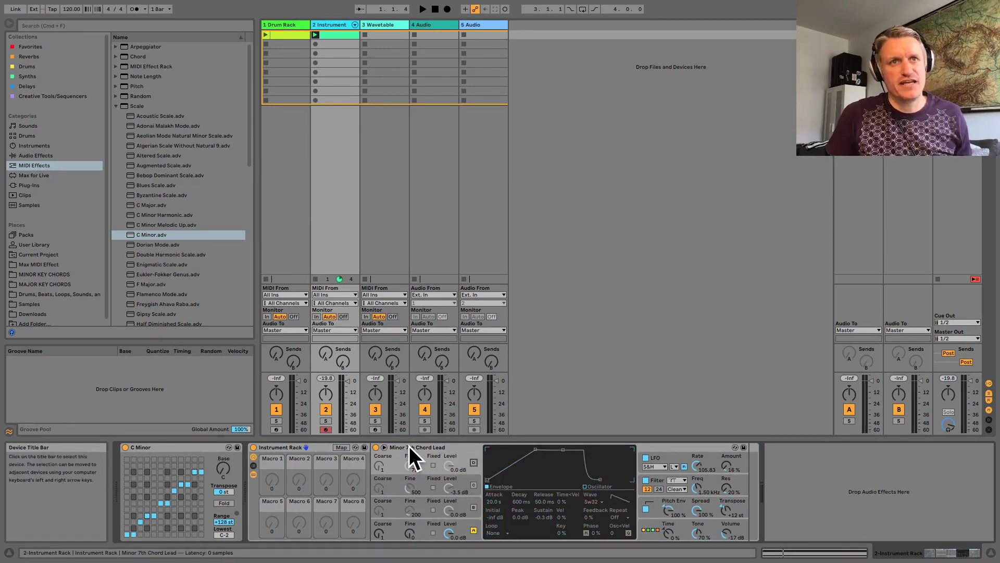
During playback, set oscillator A's envelope to 0.00 ms attack, 17.6 ms decay, -12 dB sustain and 1.00 ms release.
{"action": "key", "text": "space"}
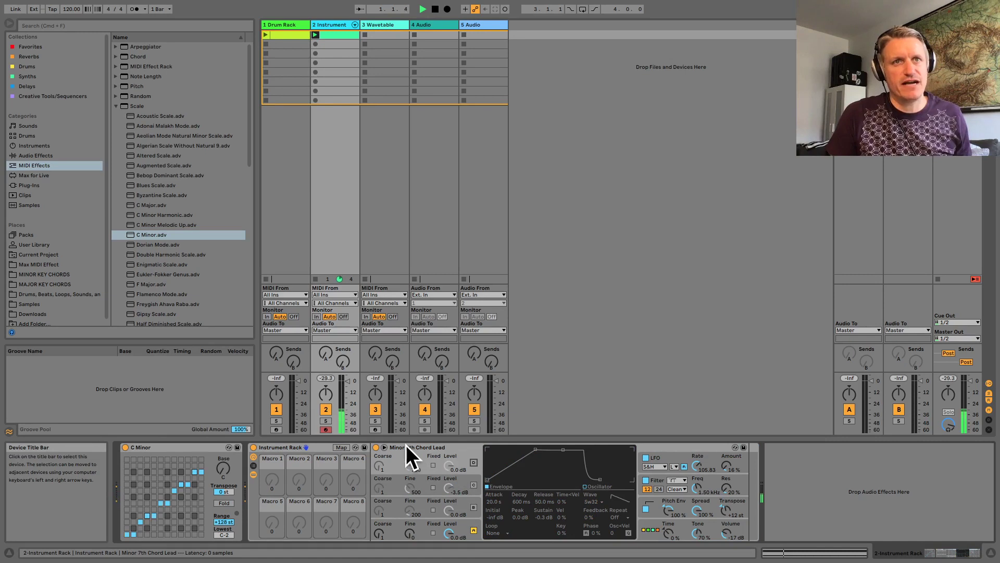
{"action": "left_click", "coordinate": [456, 529]}
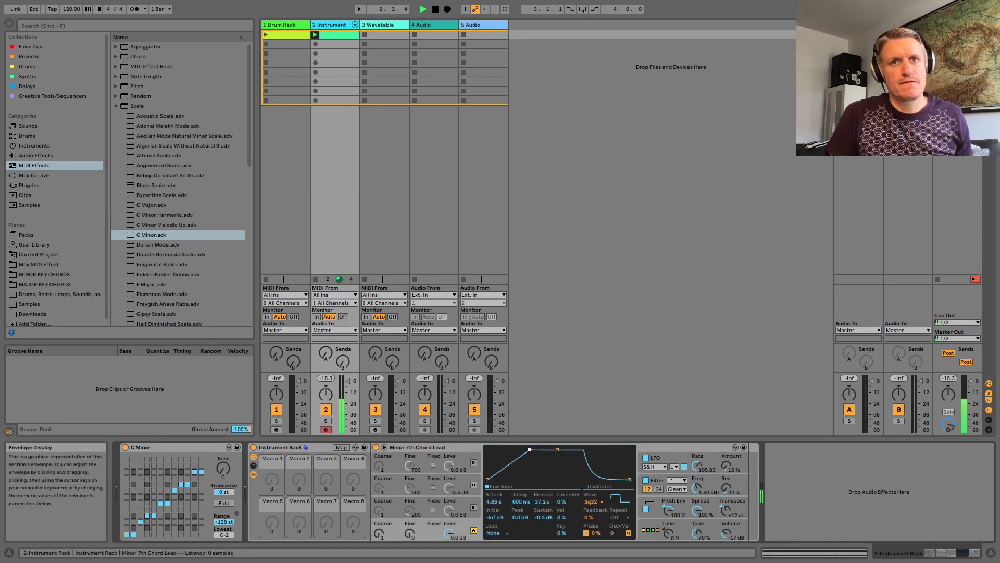
{"action": "left_click_drag", "start_coordinate": [530, 449], "coordinate": [511, 460]}
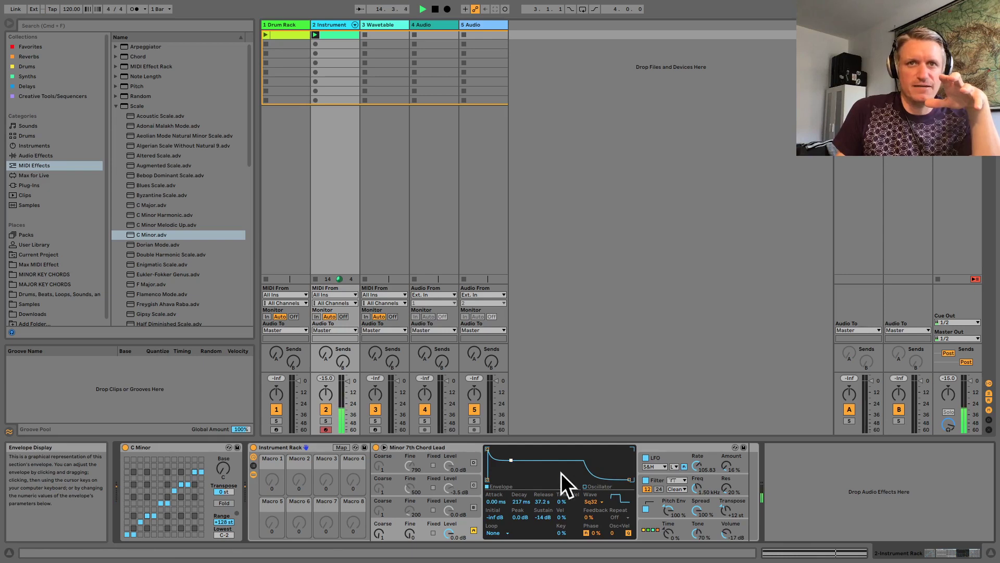
{"action": "mouse_move", "coordinate": [508, 457]}
{"action": "left_mouse_down"}
{"action": "mouse_move", "coordinate": [501, 472]}
{"action": "mouse_move", "coordinate": [500, 450]}
{"action": "left_mouse_up"}
{"action": "left_click_drag", "start_coordinate": [501, 452], "coordinate": [500, 453]}
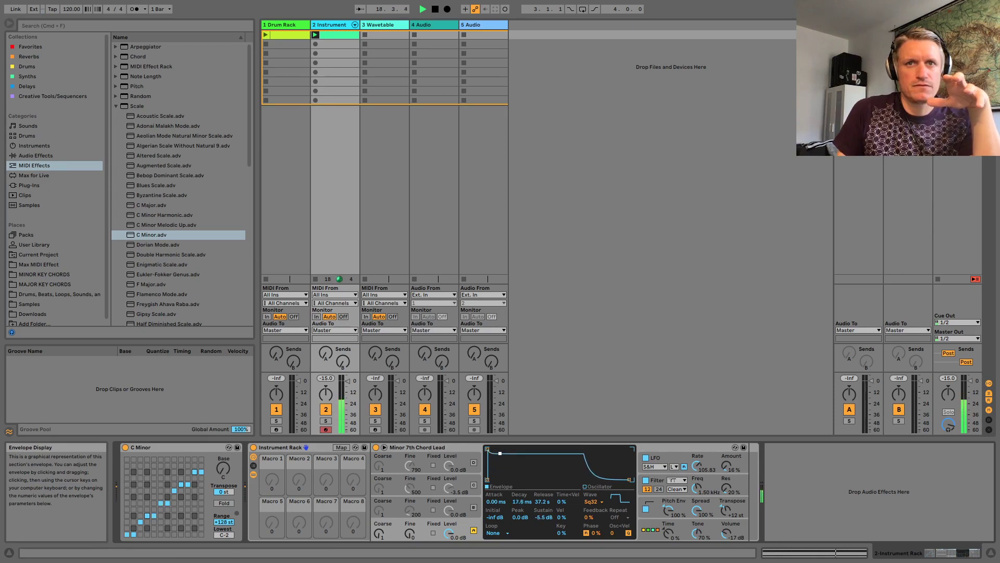
{"action": "left_click_drag", "start_coordinate": [543, 517], "coordinate": [544, 532]}
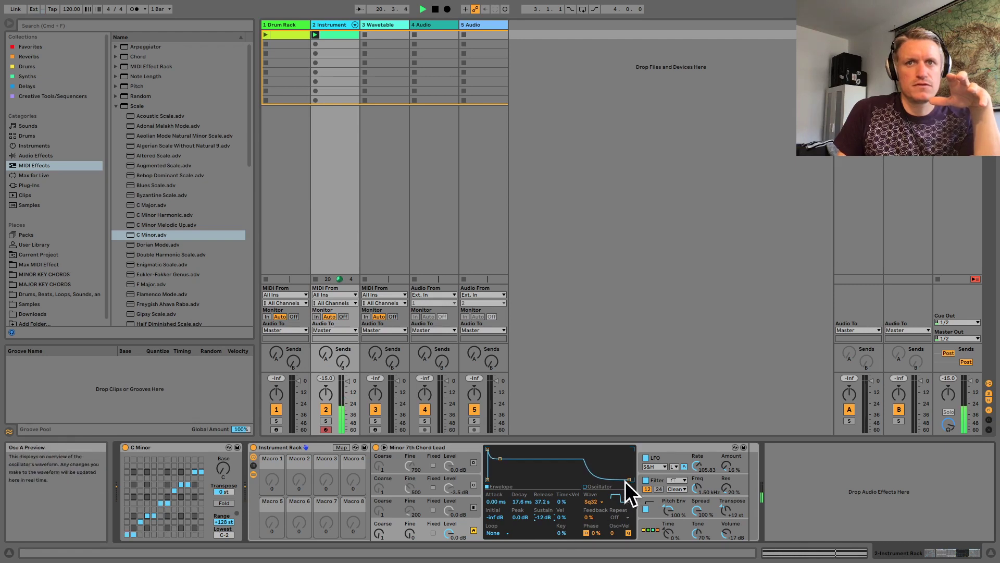
{"action": "left_click_drag", "start_coordinate": [628, 480], "coordinate": [585, 479]}
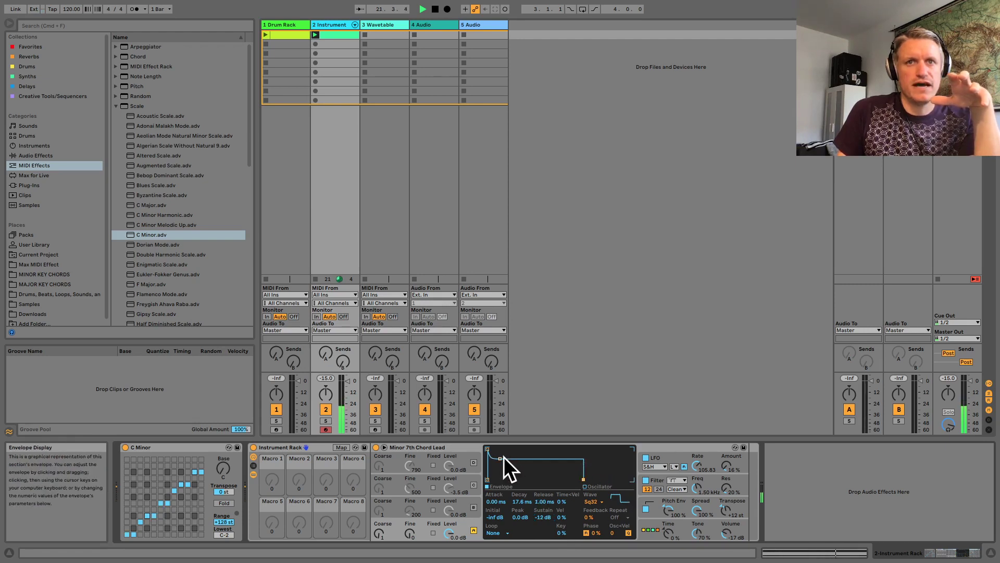
Reshape oscillator A's envelope to 20.5 s decay, -1.4 dB peak, -4.1 dB sustain and 2.68 s release, and stop playback.
{"action": "left_click_drag", "start_coordinate": [501, 458], "coordinate": [493, 467]}
{"action": "left_click_drag", "start_coordinate": [583, 479], "coordinate": [618, 479]}
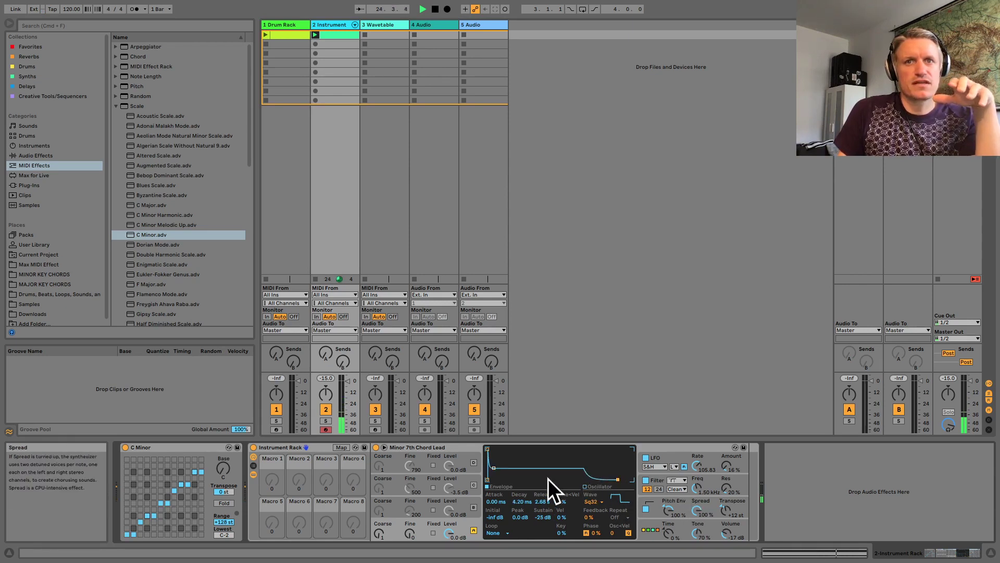
{"action": "mouse_move", "coordinate": [493, 467]}
{"action": "left_mouse_down"}
{"action": "mouse_move", "coordinate": [516, 467]}
{"action": "mouse_move", "coordinate": [530, 452]}
{"action": "mouse_move", "coordinate": [489, 451]}
{"action": "mouse_move", "coordinate": [535, 449]}
{"action": "mouse_move", "coordinate": [487, 450]}
{"action": "left_mouse_up"}
{"action": "key", "text": "space"}
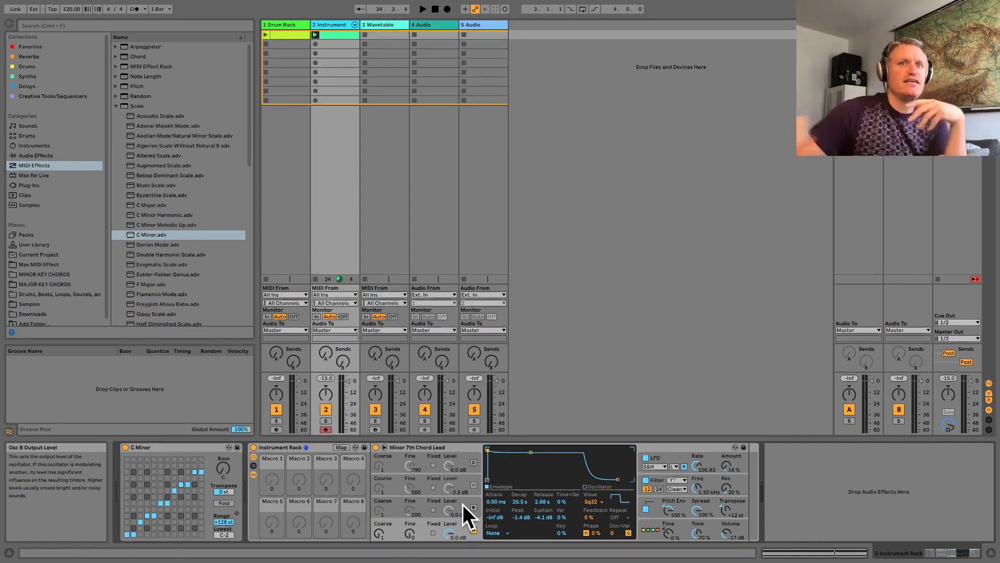
Map the filter envelope's attack and oscillator B's envelope attack to Macro 1.
{"action": "left_click", "coordinate": [710, 488]}
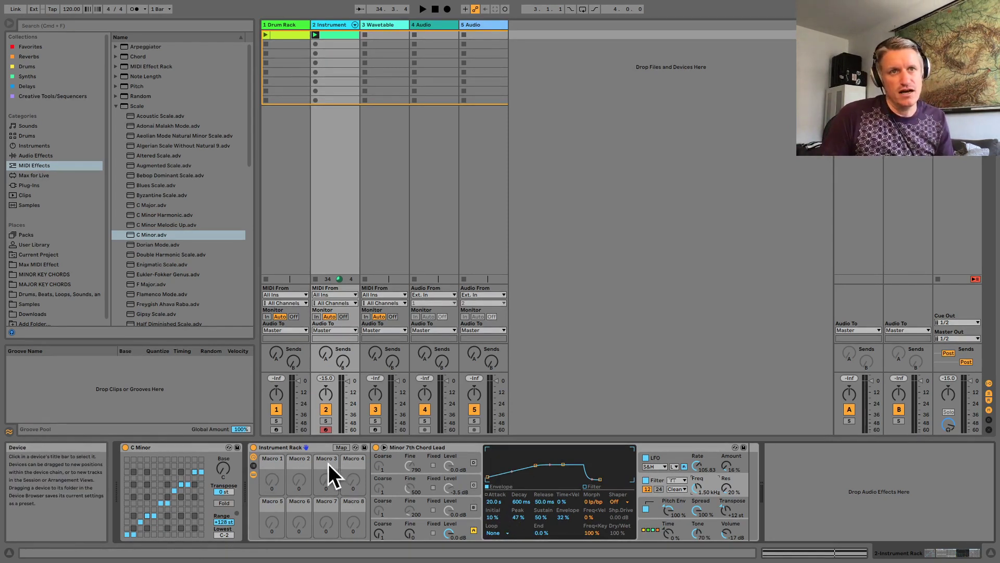
{"action": "left_click", "coordinate": [341, 447]}
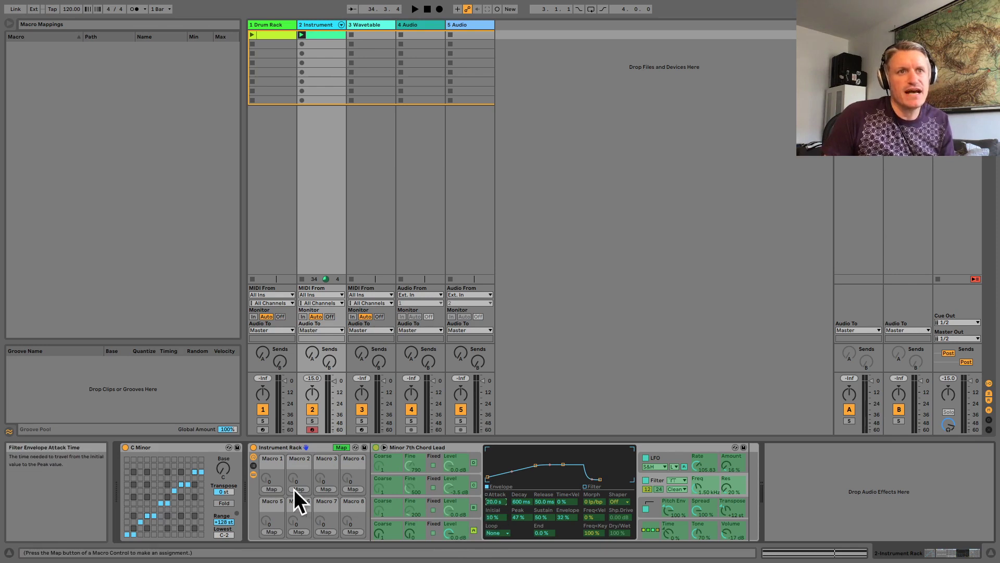
{"action": "left_click", "coordinate": [271, 489]}
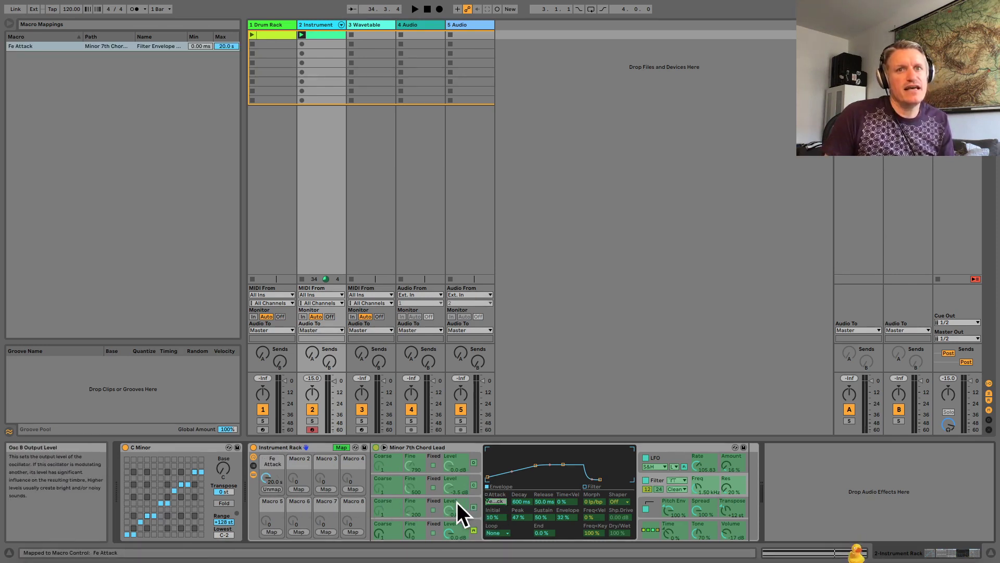
{"action": "left_click", "coordinate": [477, 498]}
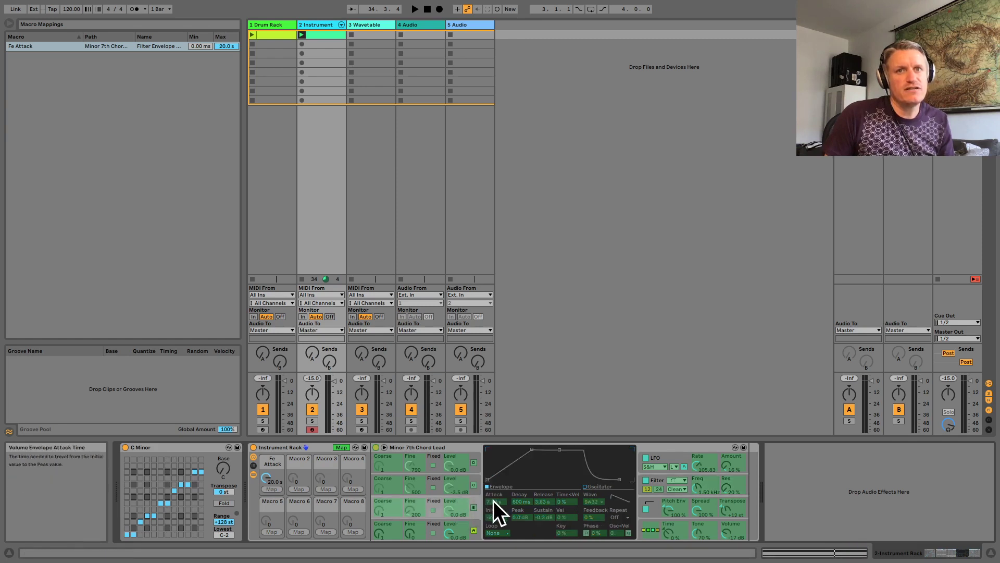
{"action": "left_click", "coordinate": [271, 489]}
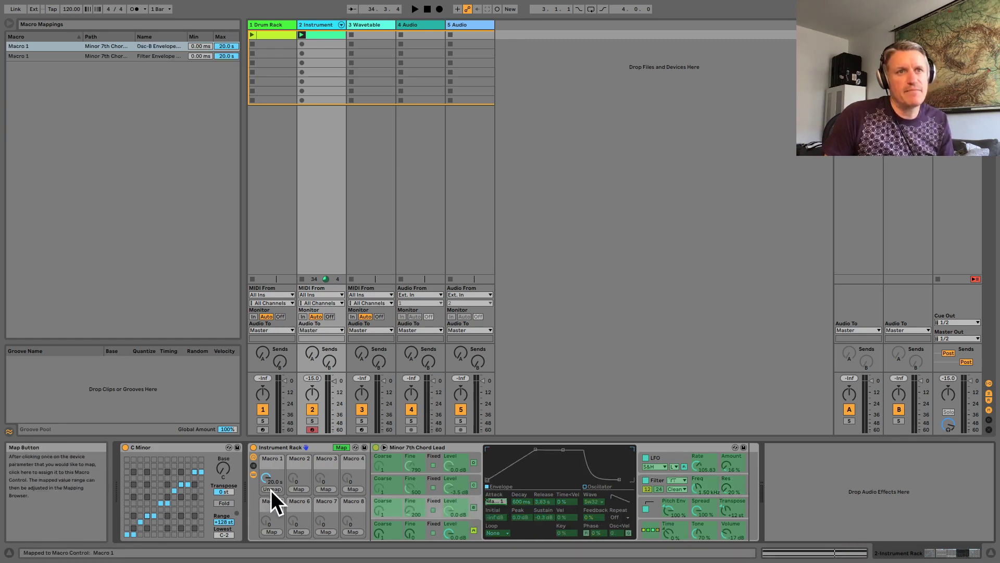
Add the envelope attacks of oscillators C and D to Macro 1.
{"action": "left_click", "coordinate": [473, 477]}
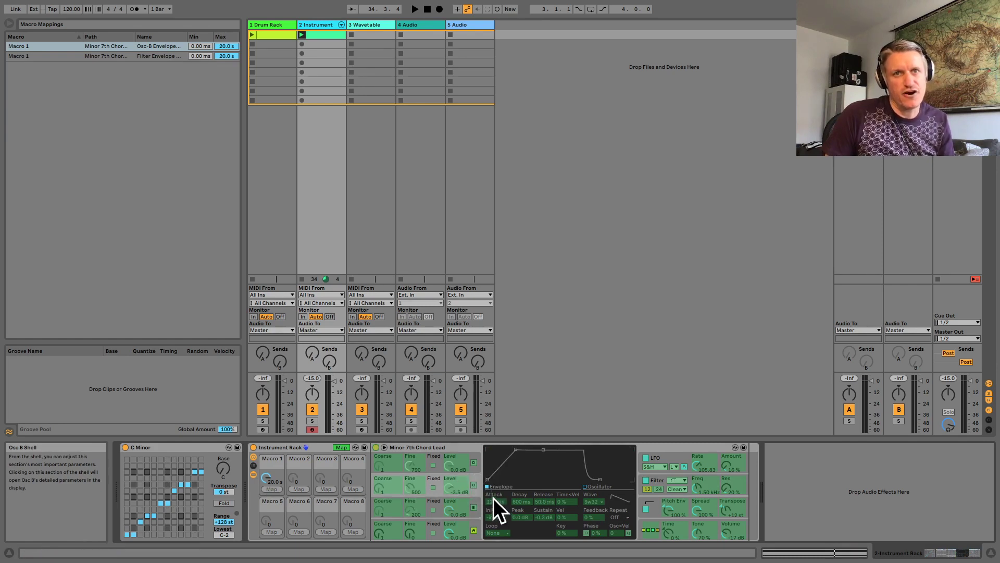
{"action": "left_click", "coordinate": [271, 488]}
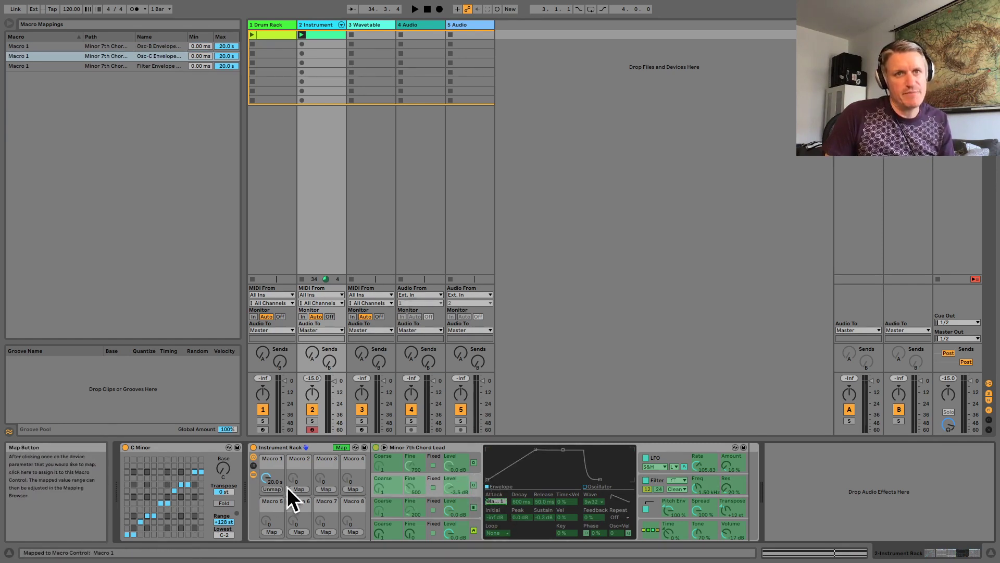
{"action": "left_click", "coordinate": [476, 454]}
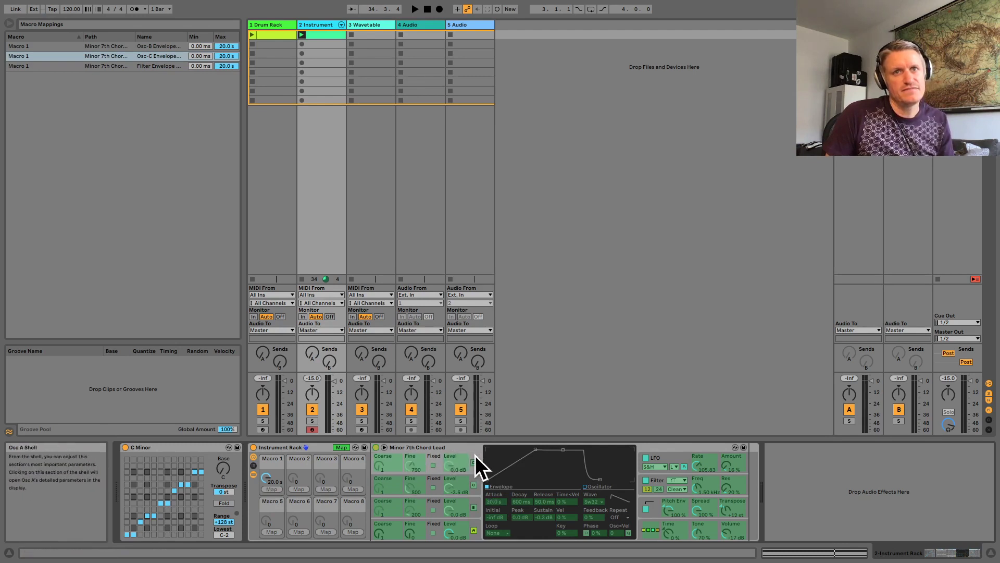
{"action": "left_click", "coordinate": [493, 501]}
{"action": "left_click", "coordinate": [272, 489]}
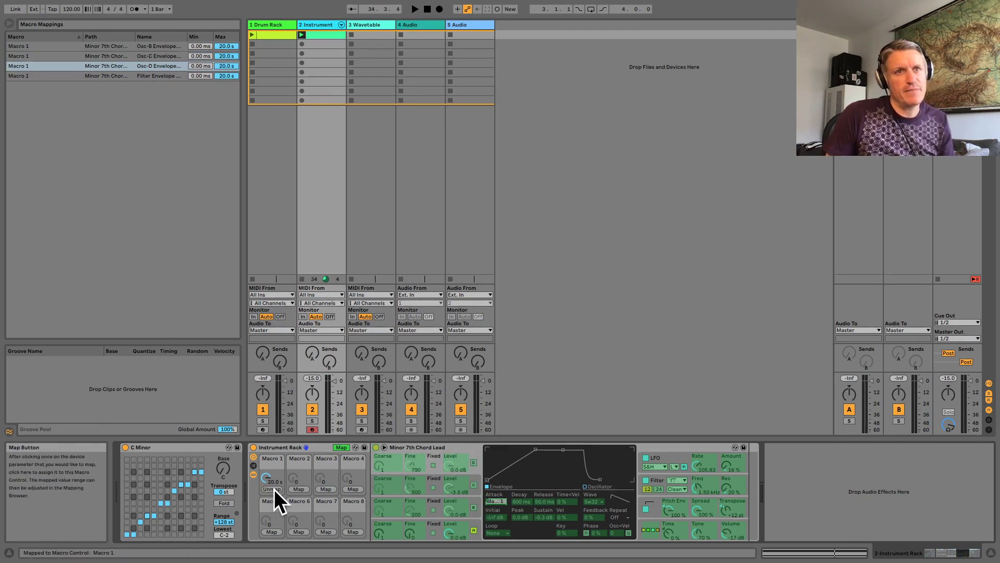
Lower Macro 1 to 0.11 ms, leave macro mapping and check the oscillator envelopes.
{"action": "left_click_drag", "start_coordinate": [262, 478], "coordinate": [266, 442]}
{"action": "left_click_drag", "start_coordinate": [266, 477], "coordinate": [266, 516]}
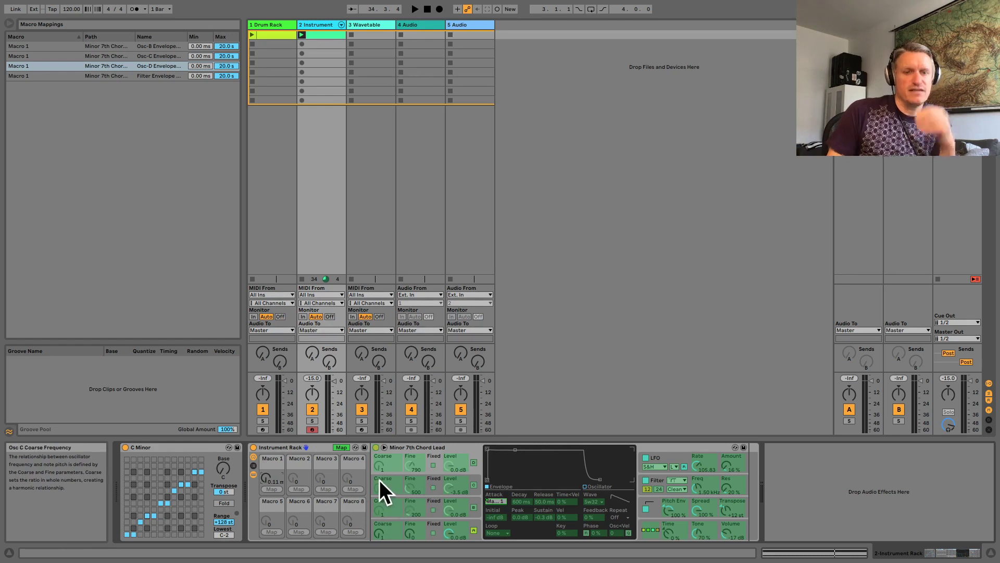
{"action": "left_click", "coordinate": [336, 446]}
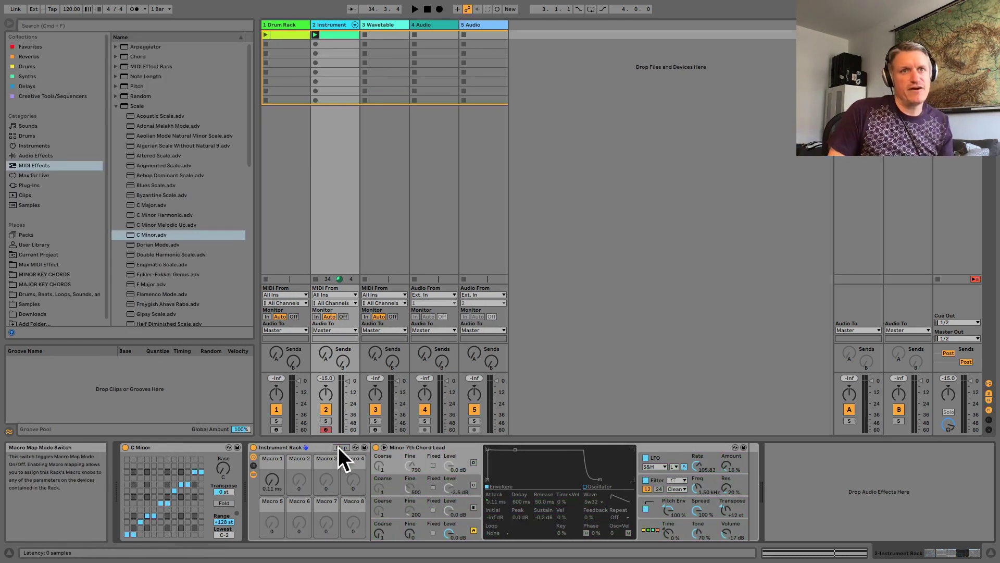
{"action": "left_click", "coordinate": [466, 498]}
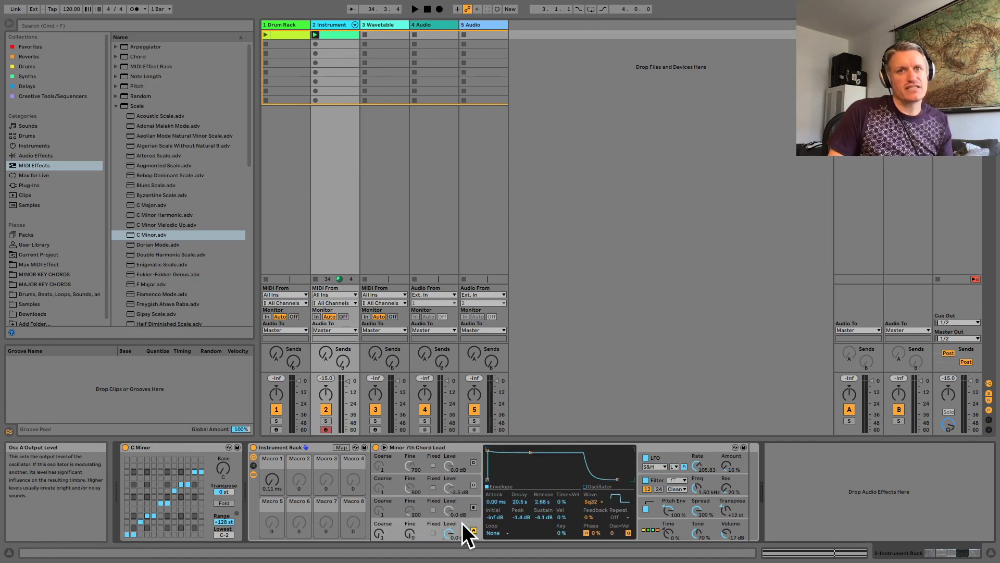
{"action": "left_click", "coordinate": [465, 476]}
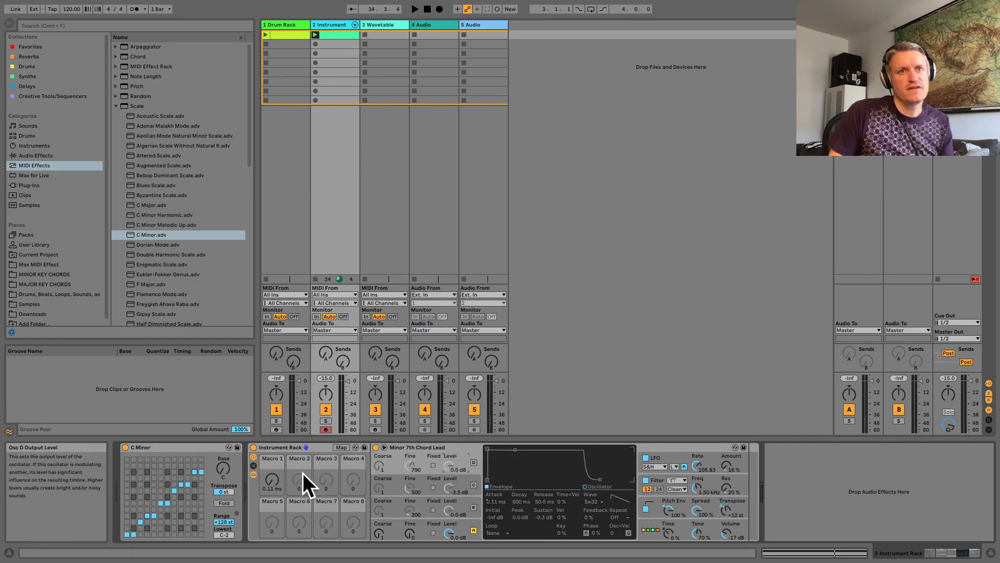
Turn oscillators B, C and D back on, raise Macro 1 to 135 ms and start playback.
{"action": "mouse_move", "coordinate": [272, 480]}
{"action": "left_mouse_down"}
{"action": "mouse_move", "coordinate": [272, 453]}
{"action": "mouse_move", "coordinate": [279, 490]}
{"action": "left_mouse_up"}
{"action": "left_click", "coordinate": [474, 507]}
{"action": "left_click", "coordinate": [473, 485]}
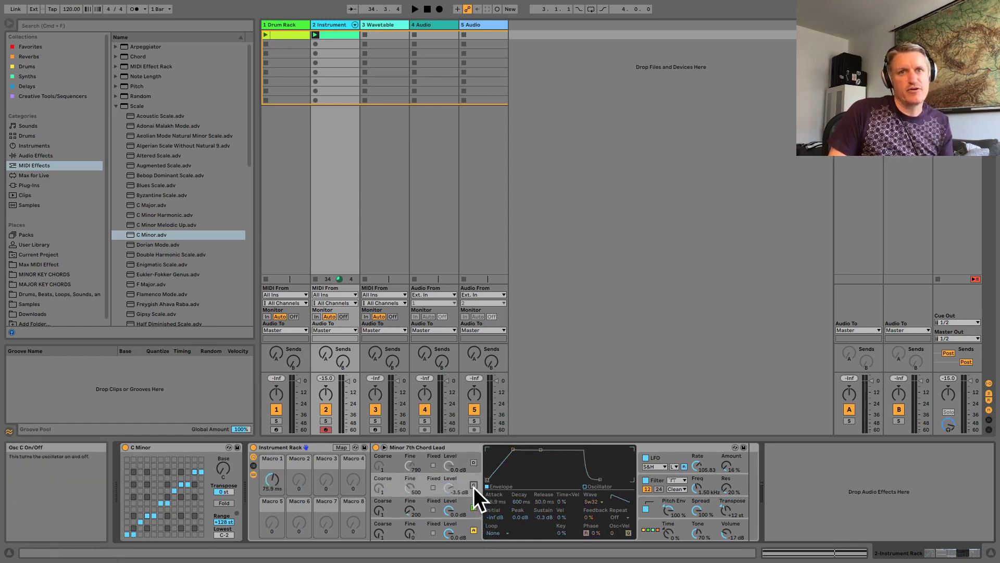
{"action": "left_click", "coordinate": [471, 463]}
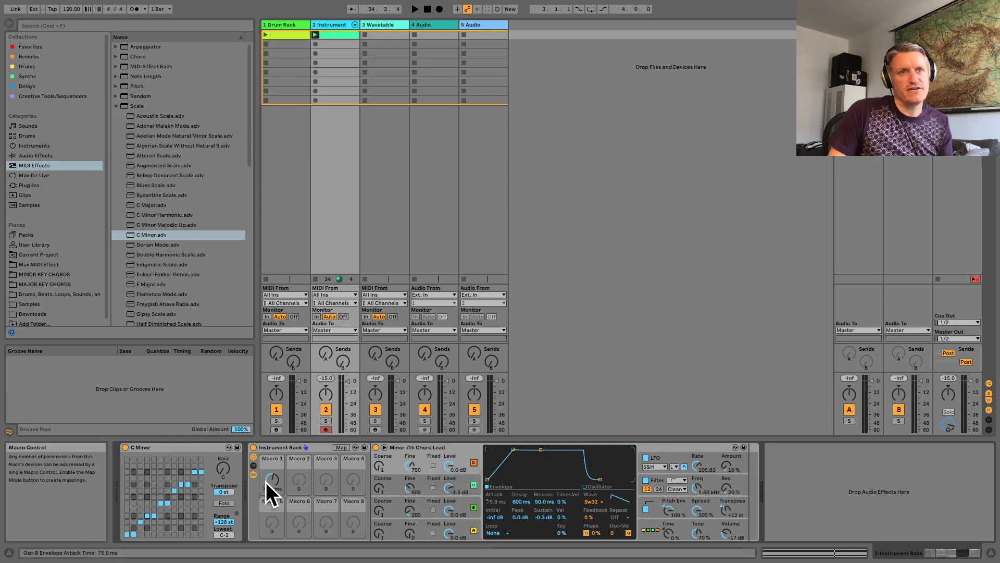
{"action": "left_click_drag", "start_coordinate": [266, 482], "coordinate": [266, 508]}
{"action": "key", "text": "space"}
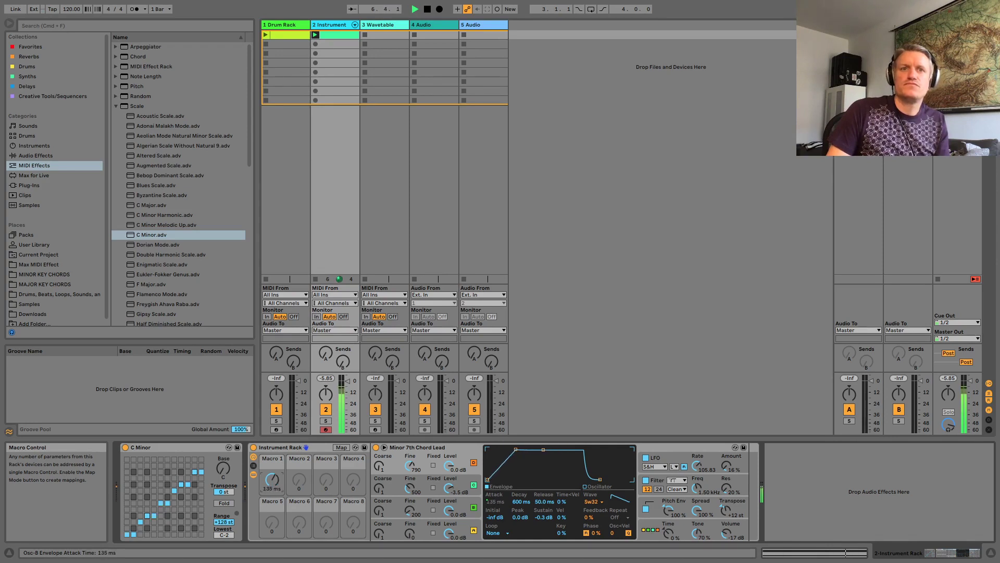
Shorten the envelope release to 13.9 ms on oscillator B and 22.4 ms on A, with Macro 1 at 0.00 ms.
{"action": "left_click", "coordinate": [455, 528]}
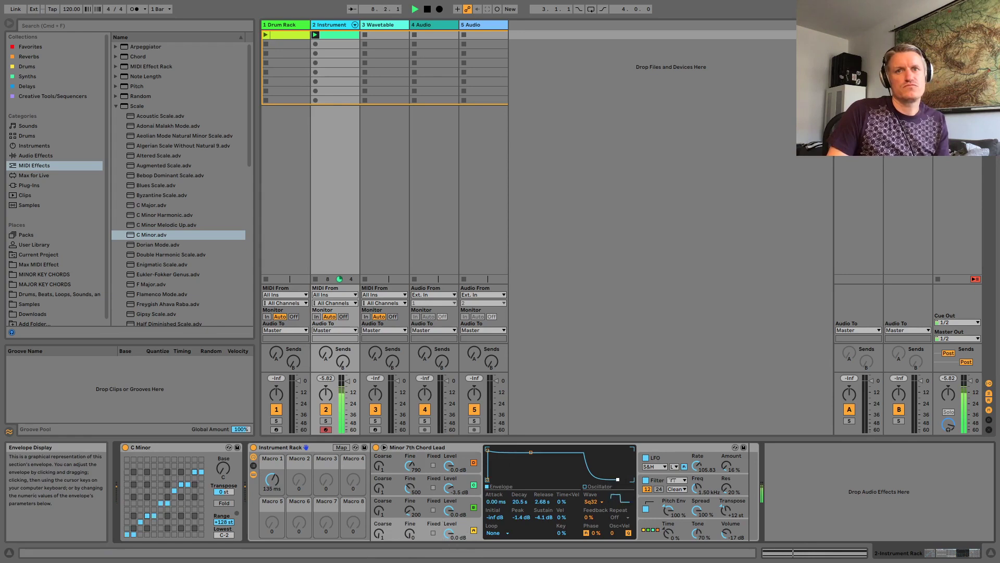
{"action": "left_click", "coordinate": [464, 499]}
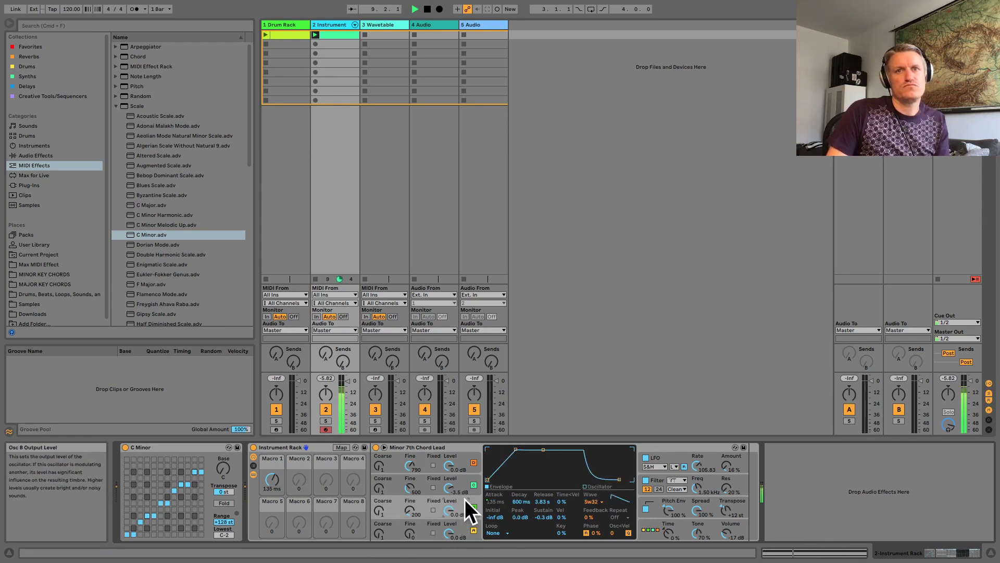
{"action": "left_click_drag", "start_coordinate": [618, 479], "coordinate": [587, 479]}
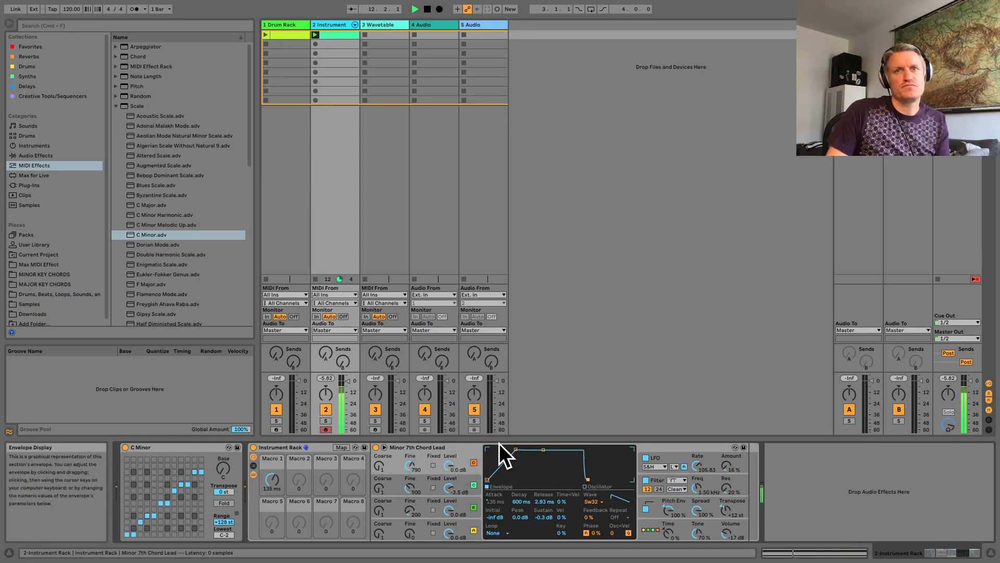
{"action": "left_click_drag", "start_coordinate": [270, 479], "coordinate": [270, 500]}
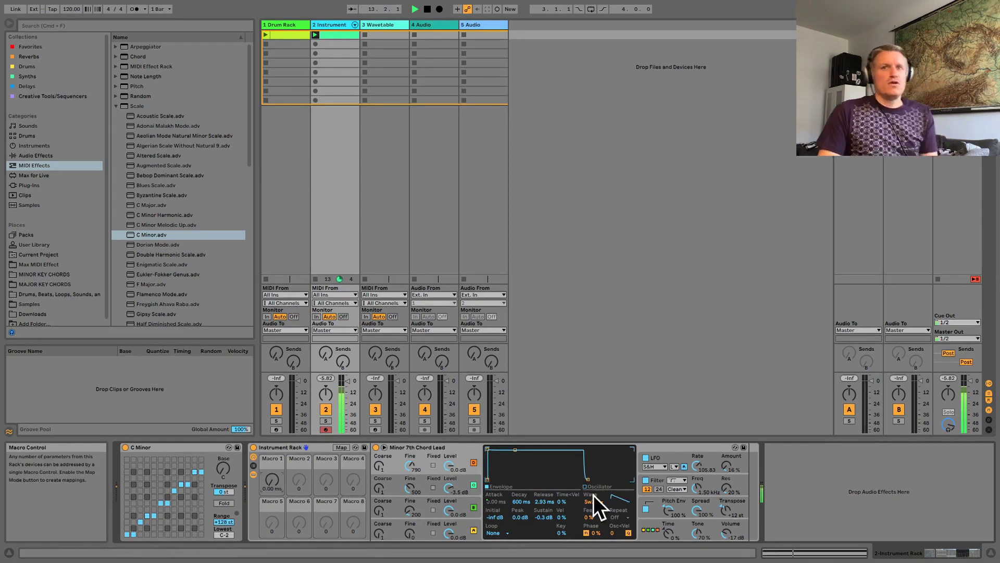
{"action": "left_click_drag", "start_coordinate": [588, 478], "coordinate": [596, 479]}
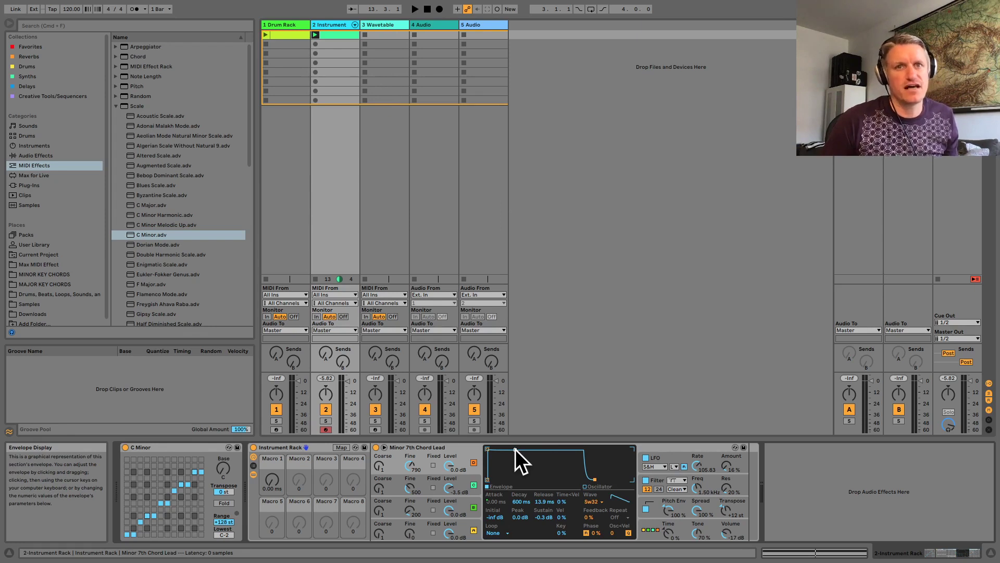
{"action": "left_click", "coordinate": [462, 524]}
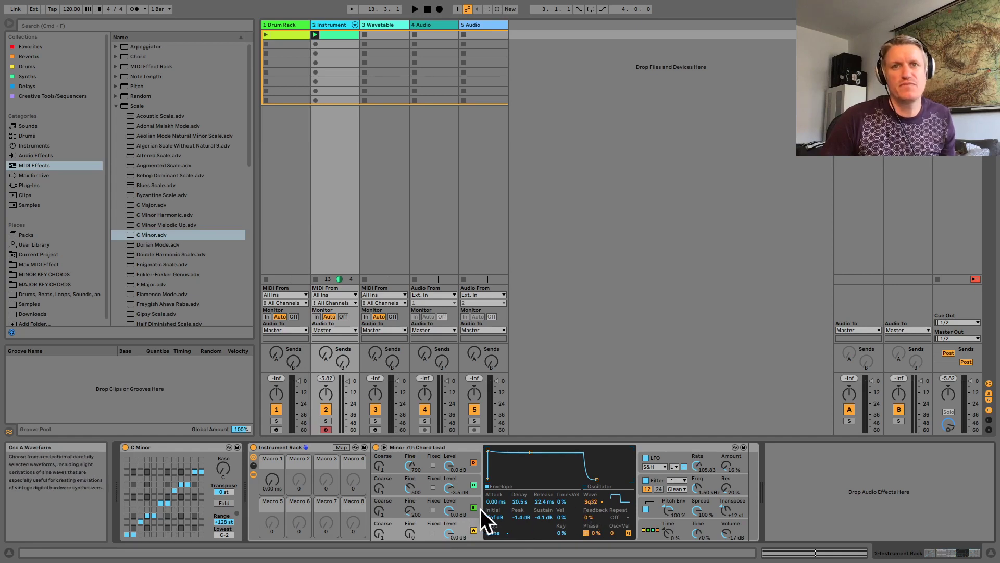
Turn off oscillators B, C and D in the Minor 7th Chord Lead.
{"action": "left_click", "coordinate": [474, 507]}
{"action": "left_click", "coordinate": [474, 484]}
{"action": "left_click", "coordinate": [472, 461]}
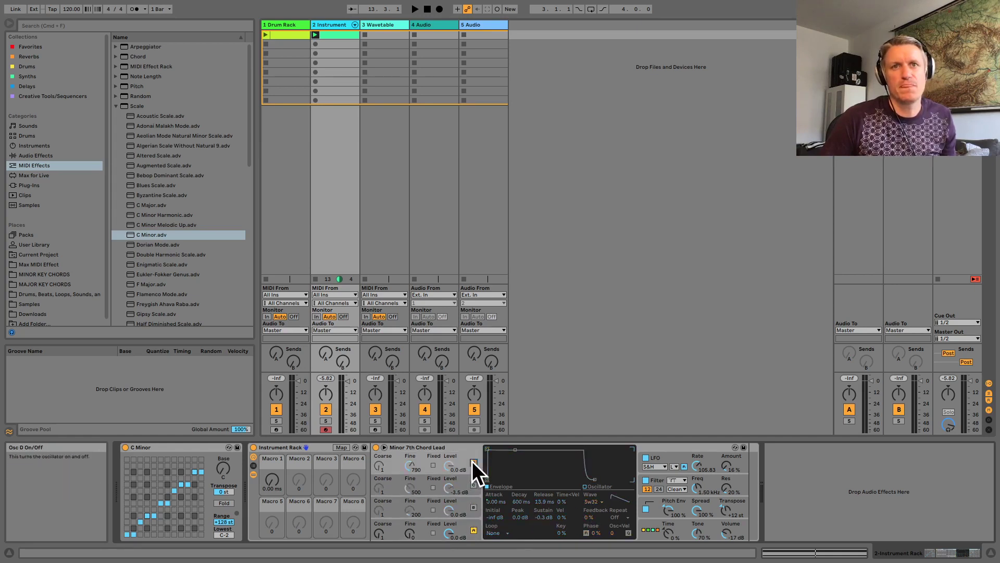
Set oscillator A's waveform to Noise White, start playback and raise the filter frequency to 15.9 kHz.
{"action": "left_click", "coordinate": [467, 523]}
{"action": "left_click", "coordinate": [594, 501]}
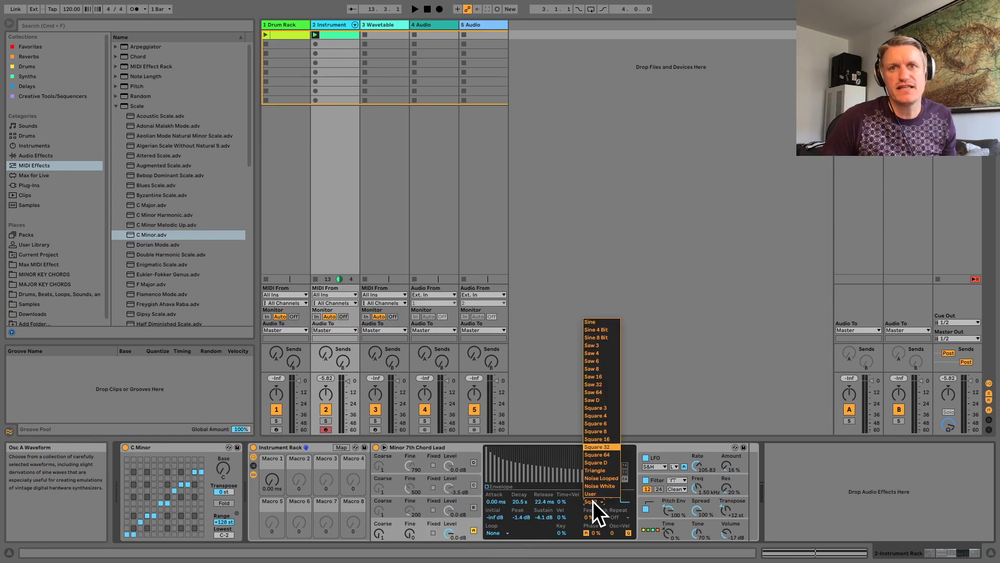
{"action": "left_click", "coordinate": [599, 486]}
{"action": "key", "text": "space"}
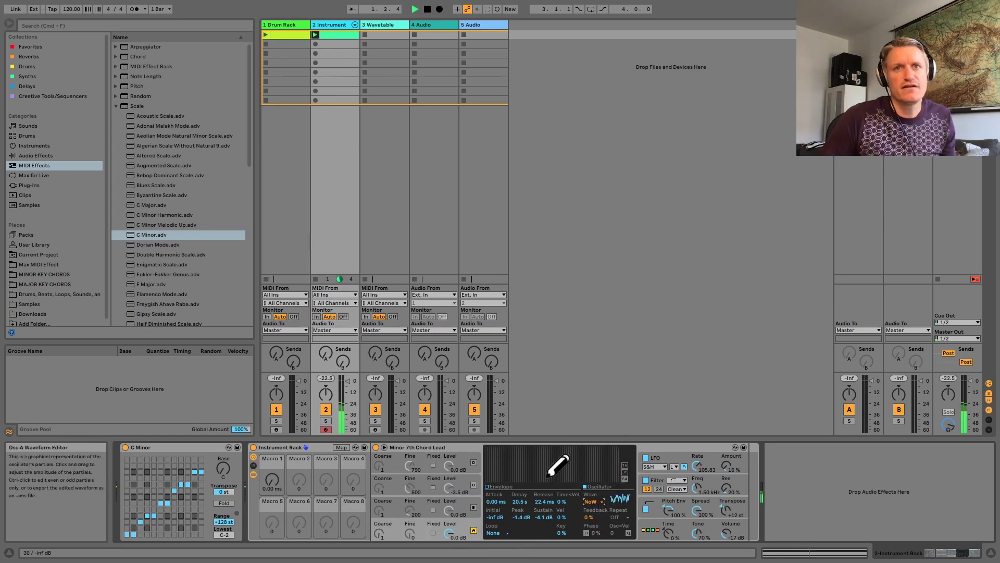
{"action": "left_click_drag", "start_coordinate": [695, 492], "coordinate": [695, 474]}
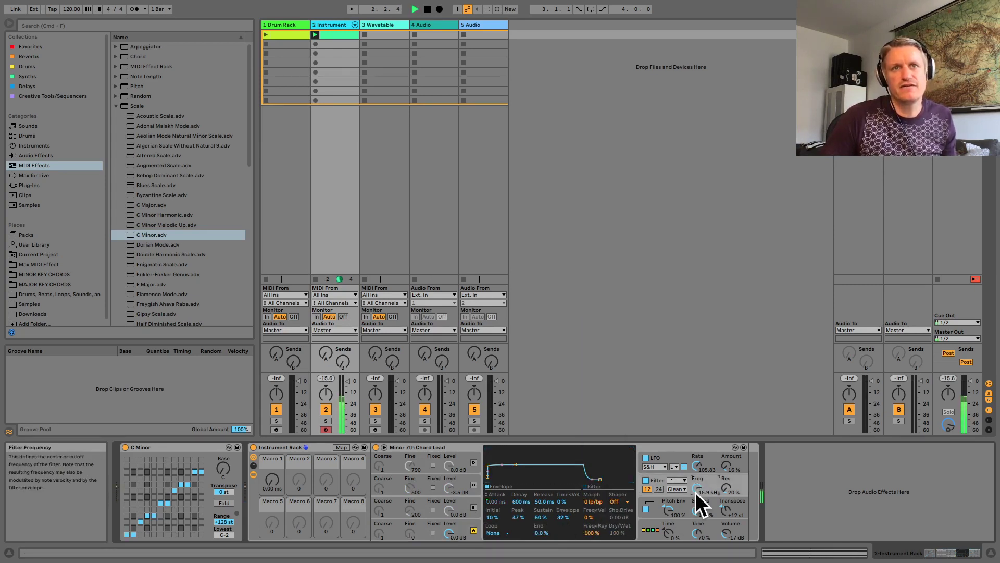
Shape oscillator A's envelope with a 171 ms decay, -36 dB sustain and 502 ms release.
{"action": "left_click", "coordinate": [465, 521]}
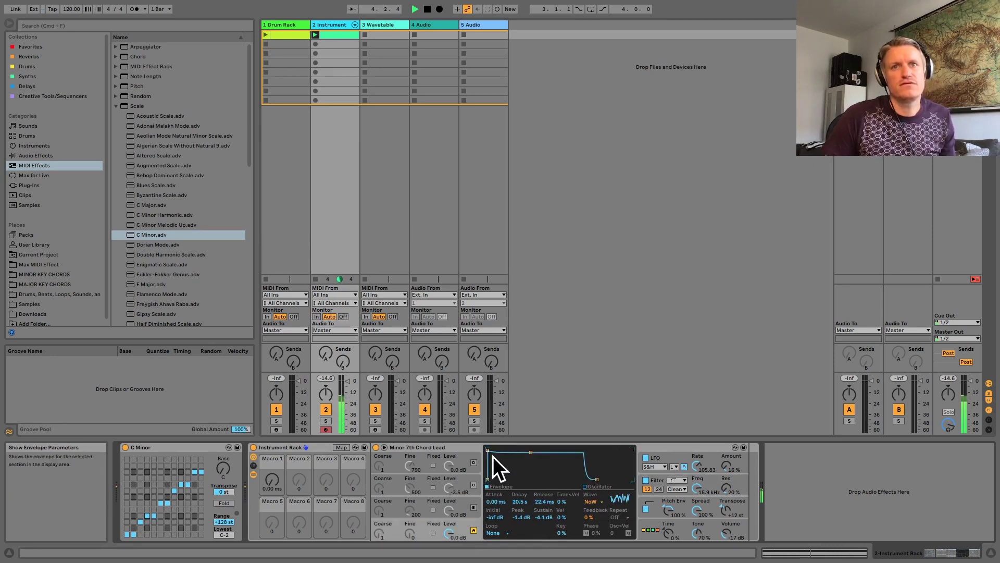
{"action": "mouse_move", "coordinate": [530, 452]}
{"action": "left_mouse_down"}
{"action": "mouse_move", "coordinate": [526, 468]}
{"action": "mouse_move", "coordinate": [509, 470]}
{"action": "left_mouse_up"}
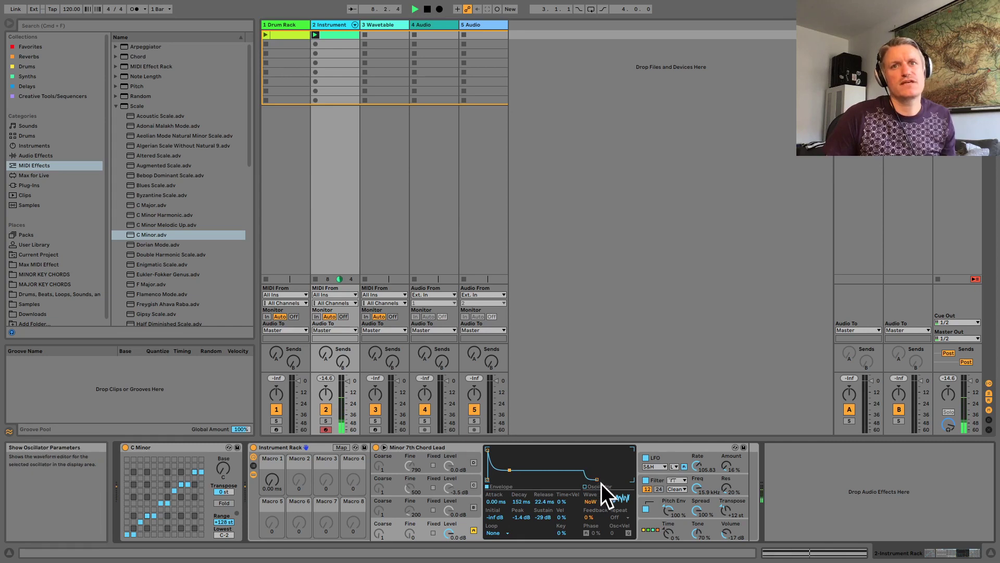
{"action": "left_click_drag", "start_coordinate": [597, 479], "coordinate": [603, 479]}
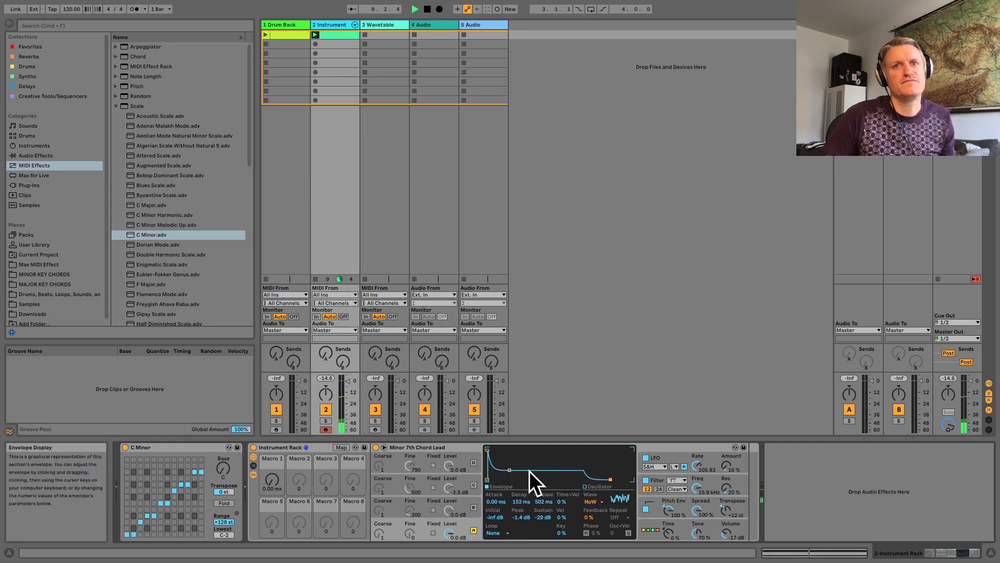
{"action": "left_click_drag", "start_coordinate": [515, 470], "coordinate": [510, 472]}
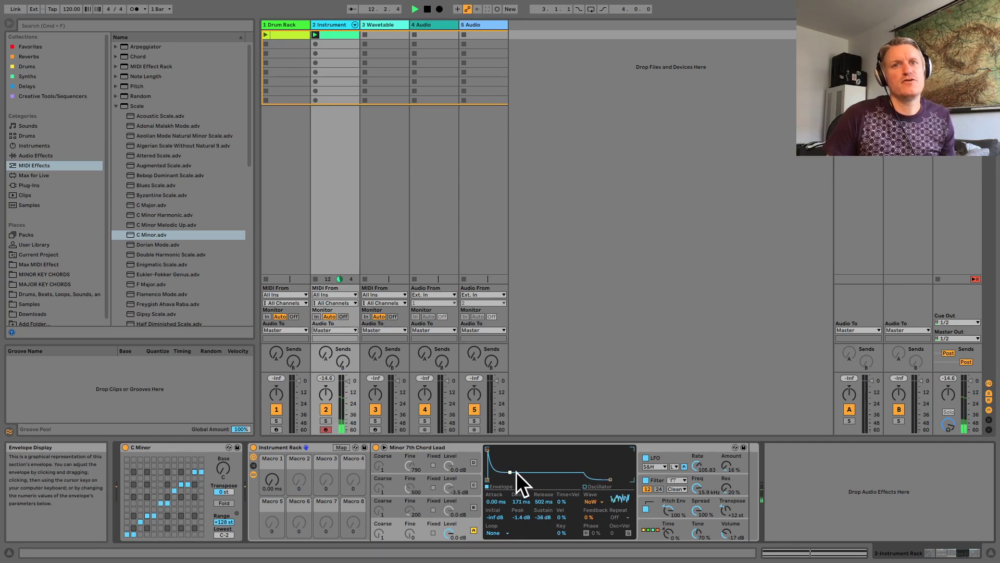
Turn on oscillator B with the Noise Looped waveform and set its envelope to 502 ms decay and -36 dB sustain.
{"action": "left_click", "coordinate": [469, 503]}
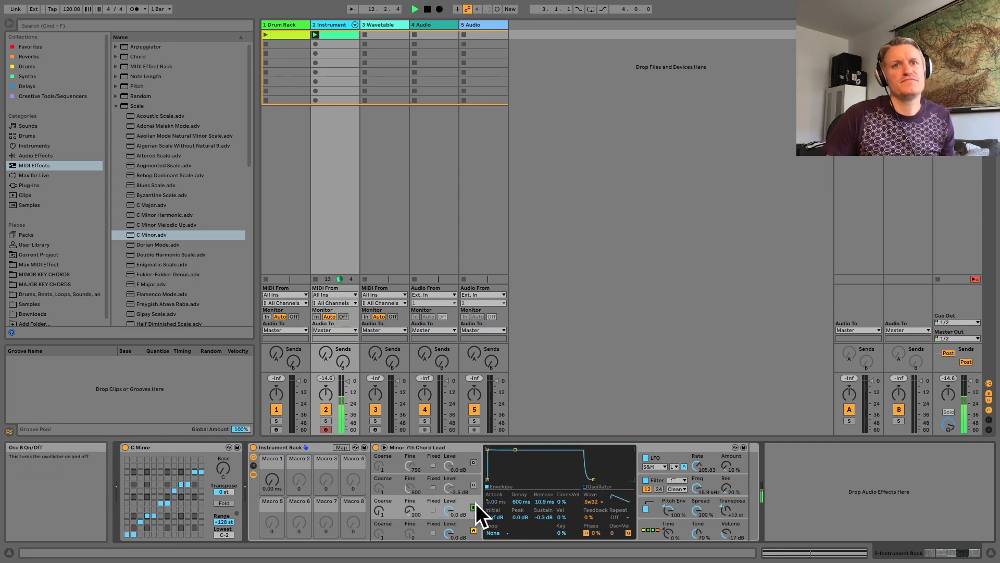
{"action": "left_click", "coordinate": [591, 502]}
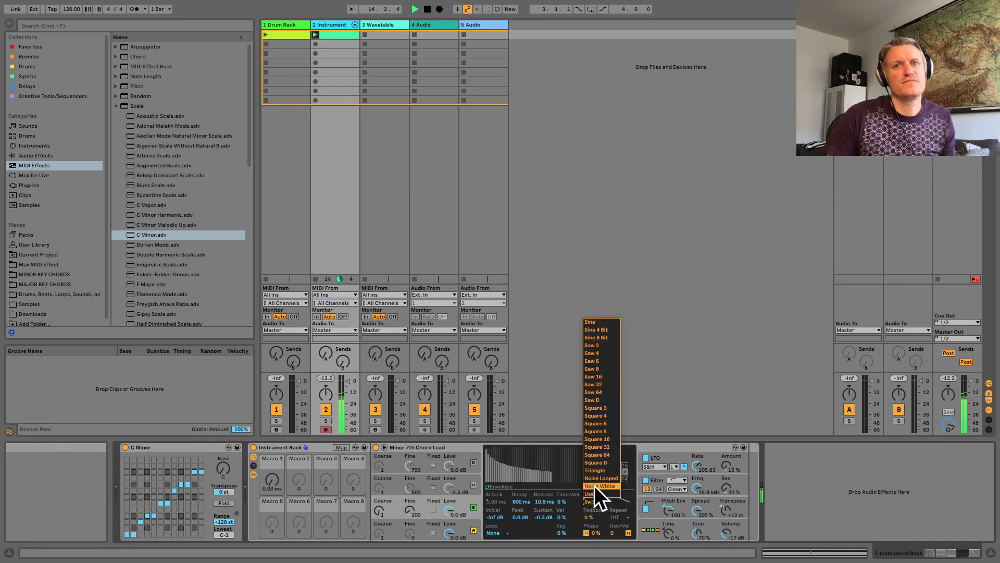
{"action": "left_click", "coordinate": [595, 480]}
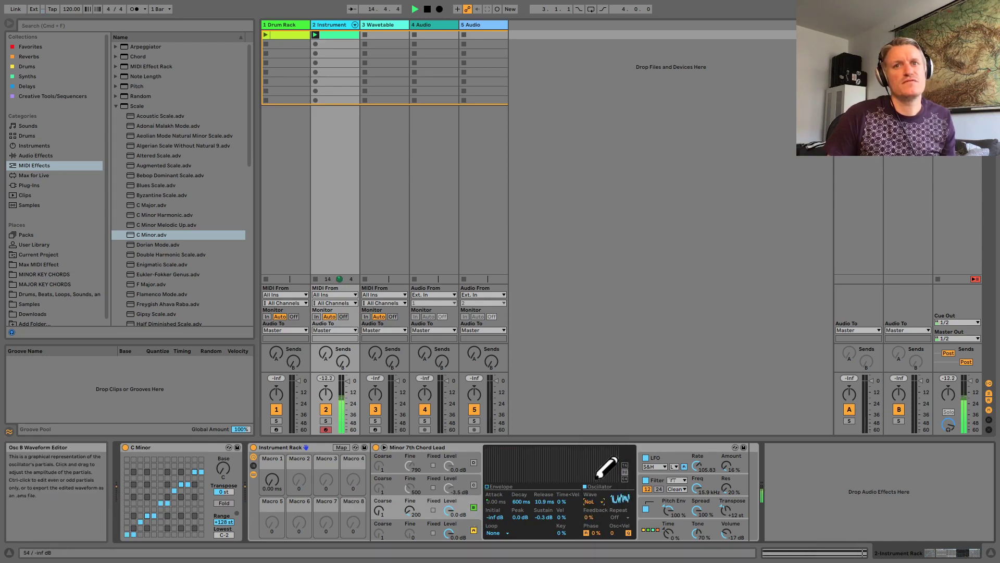
{"action": "left_click", "coordinate": [489, 486]}
{"action": "mouse_move", "coordinate": [510, 465]}
{"action": "left_mouse_down"}
{"action": "mouse_move", "coordinate": [500, 471]}
{"action": "mouse_move", "coordinate": [514, 471]}
{"action": "left_mouse_up"}
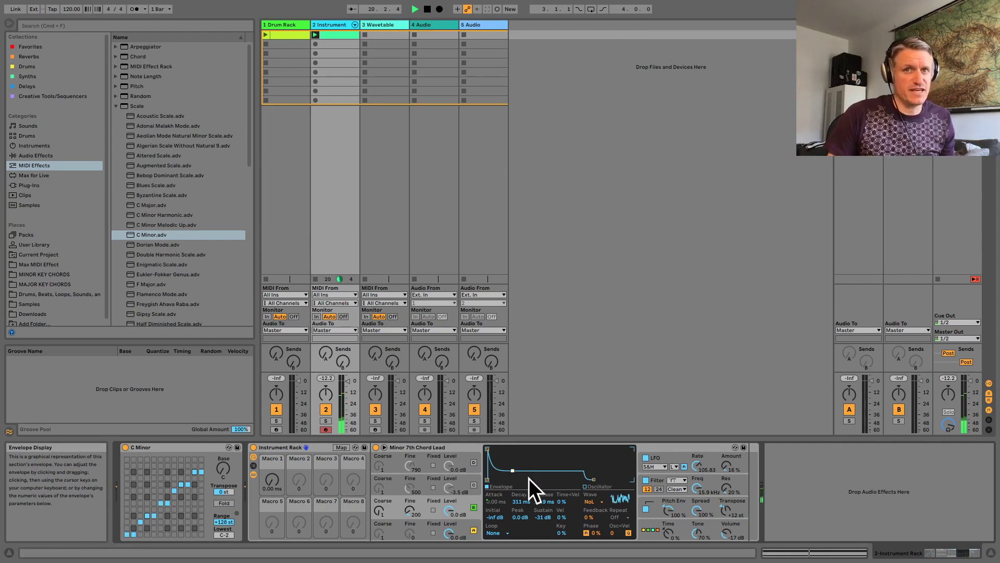
{"action": "mouse_move", "coordinate": [516, 470]}
{"action": "left_mouse_down"}
{"action": "mouse_move", "coordinate": [526, 470]}
{"action": "mouse_move", "coordinate": [514, 472]}
{"action": "left_mouse_up"}
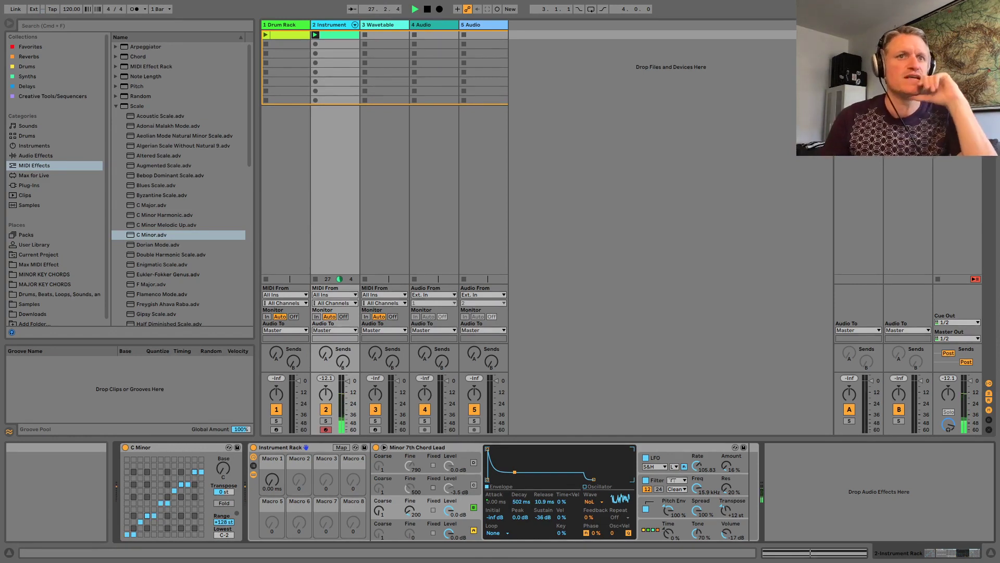
Shorten oscillator A's envelope release to 74.1 ms and its decay to 65.7 ms, and stop playback.
{"action": "left_click", "coordinate": [462, 524]}
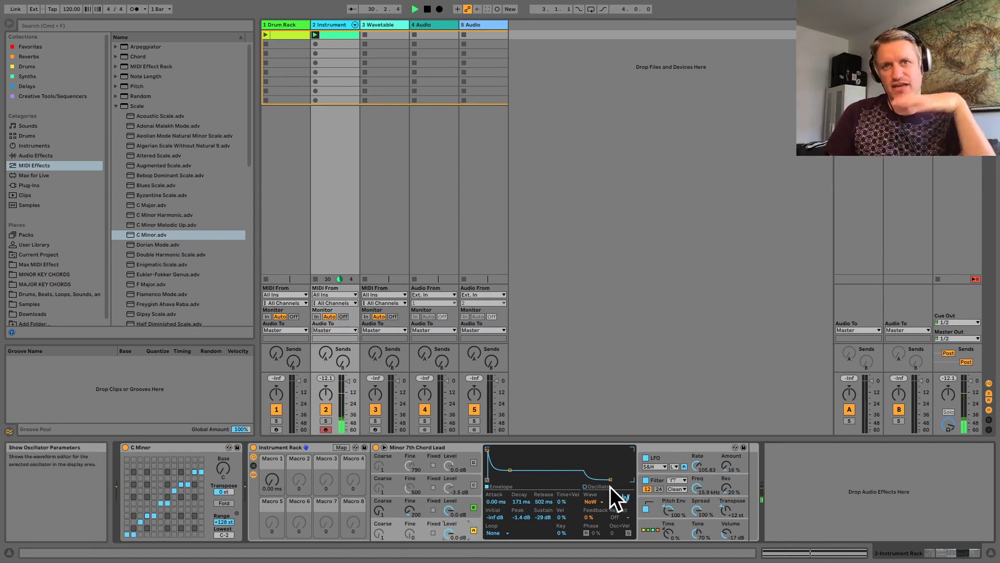
{"action": "left_click_drag", "start_coordinate": [610, 479], "coordinate": [602, 479]}
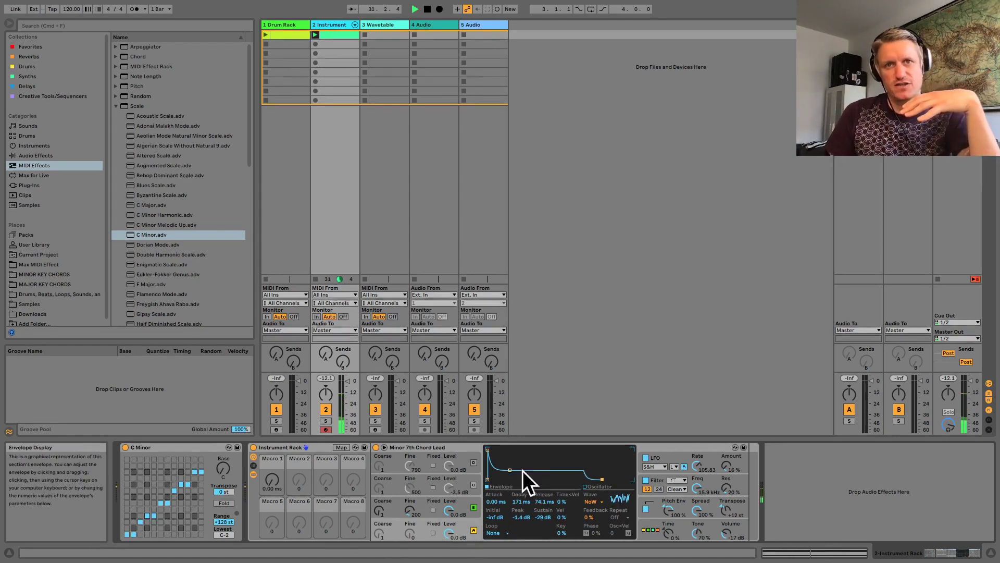
{"action": "left_click_drag", "start_coordinate": [510, 470], "coordinate": [507, 470]}
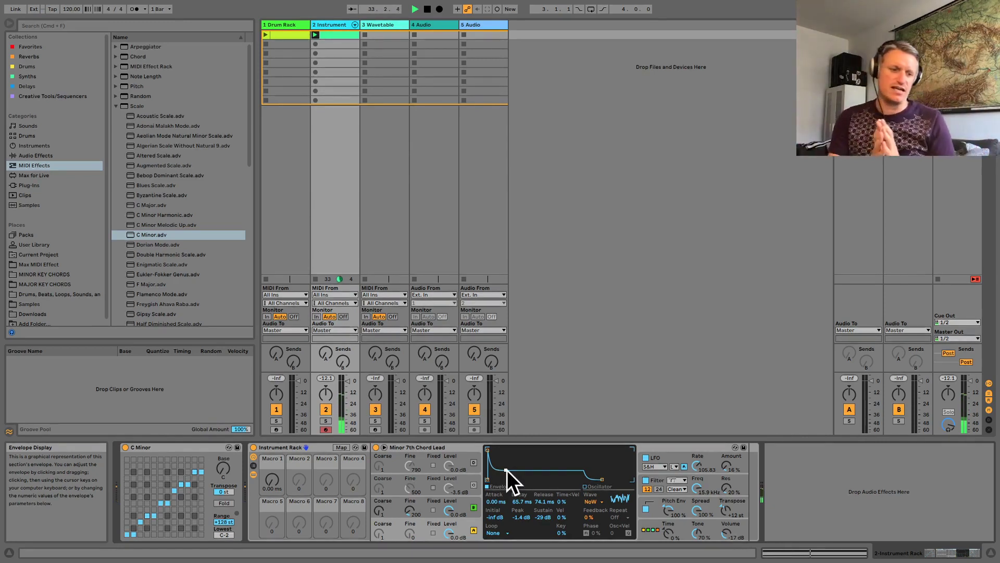
{"action": "key", "text": "space"}
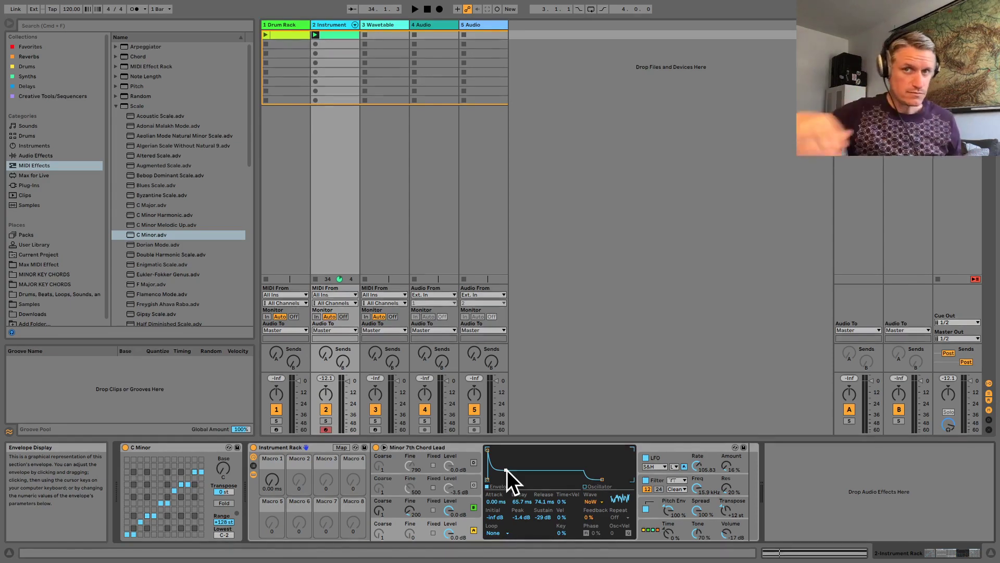
Show the filter's envelope and examine its starting point.
{"action": "mouse_move", "coordinate": [568, 560]}
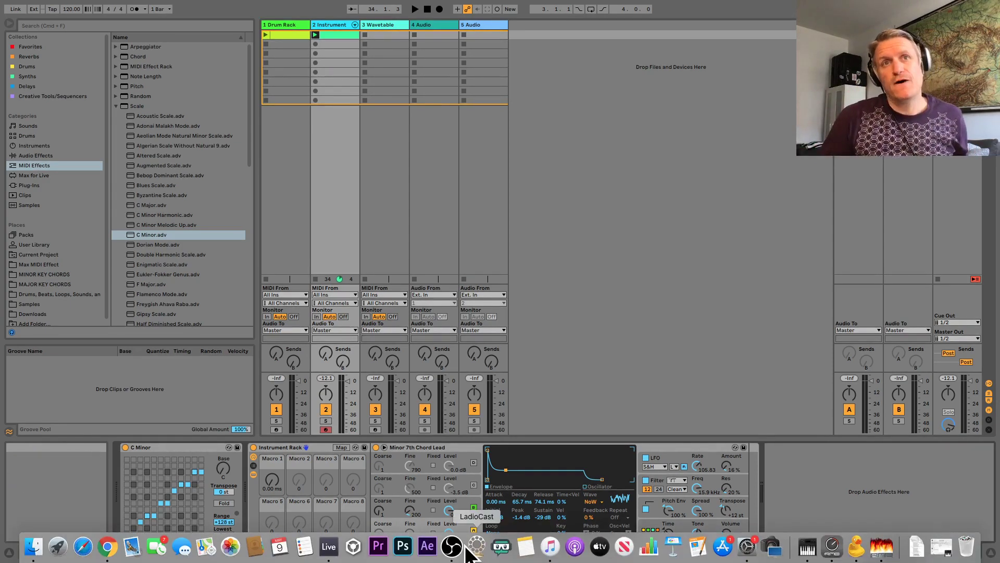
{"action": "left_click", "coordinate": [714, 476]}
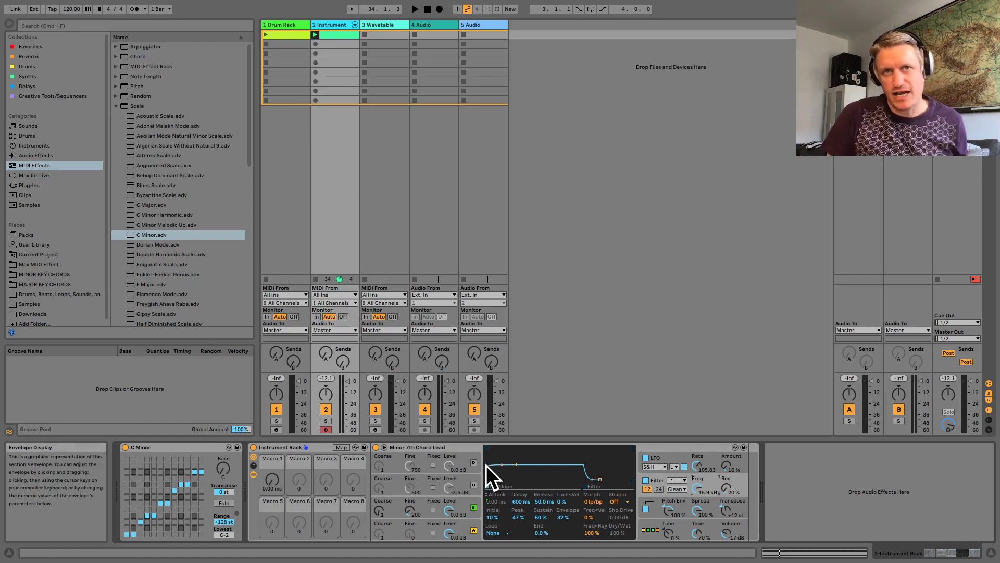
{"action": "left_click", "coordinate": [486, 464]}
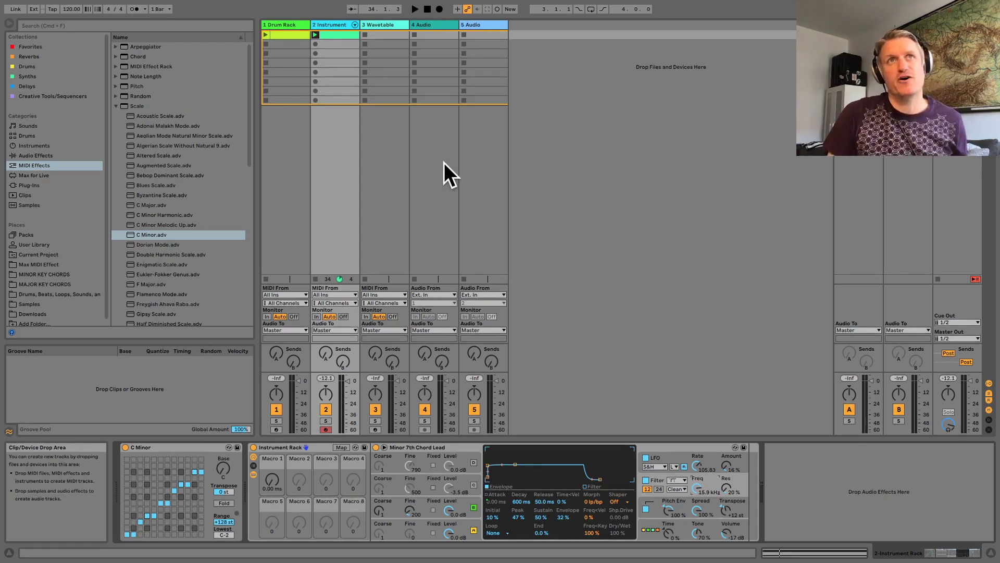
On the Wavetable track, lower the first filter's frequency to 435 Hz and open preset hot-swapping for the instrument.
{"action": "left_click", "coordinate": [392, 21]}
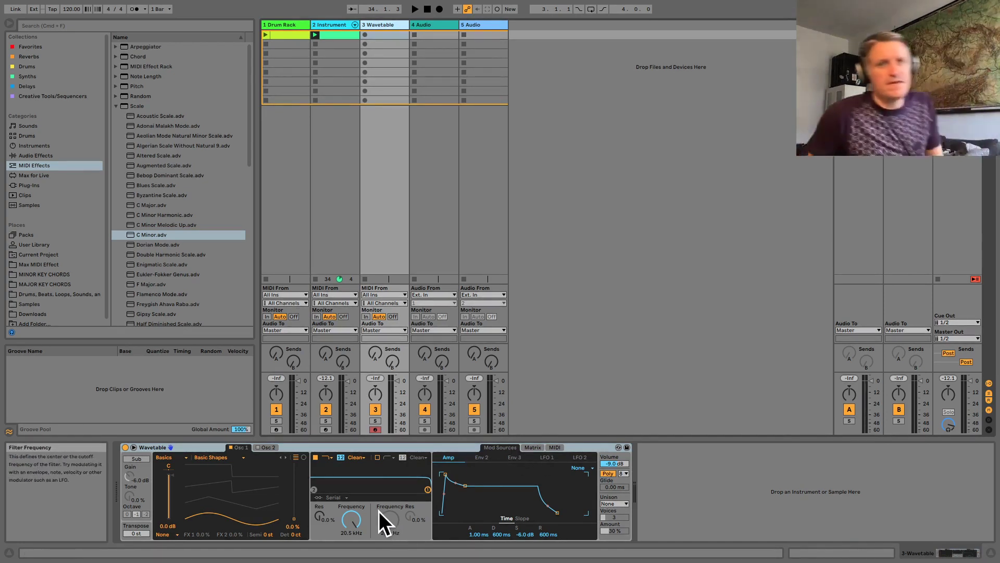
{"action": "left_click_drag", "start_coordinate": [346, 518], "coordinate": [346, 539]}
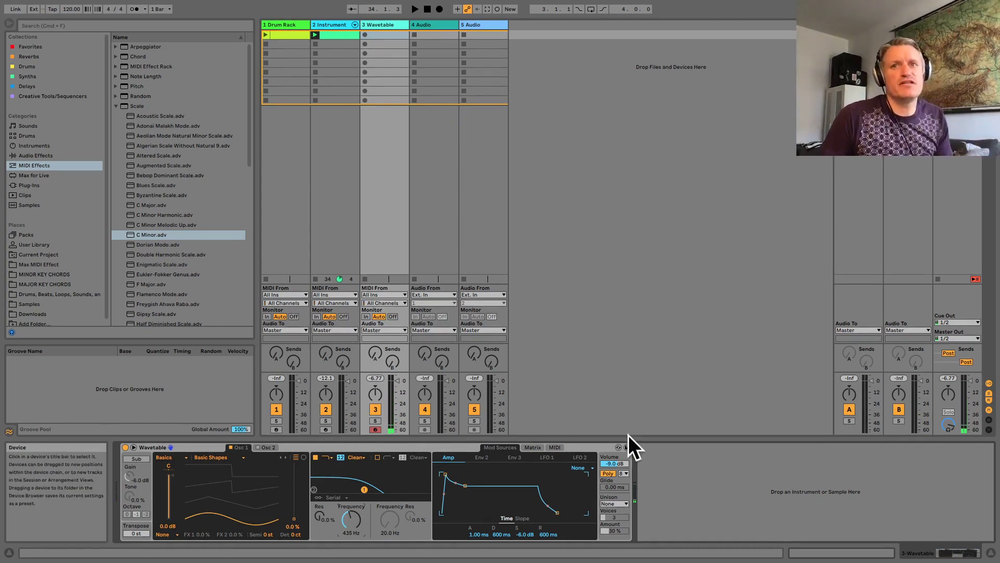
{"action": "left_click", "coordinate": [618, 447]}
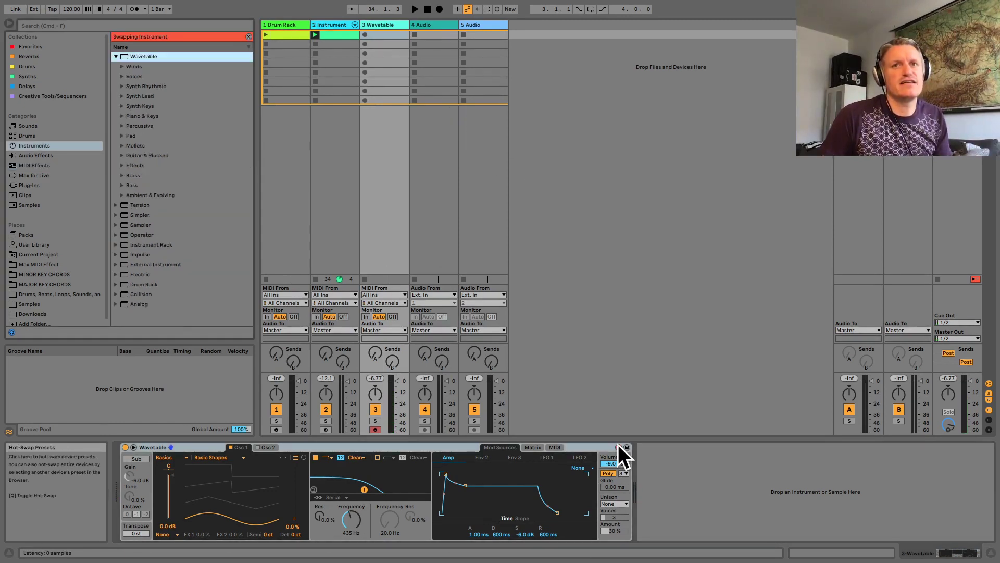
{"action": "left_click", "coordinate": [578, 446]}
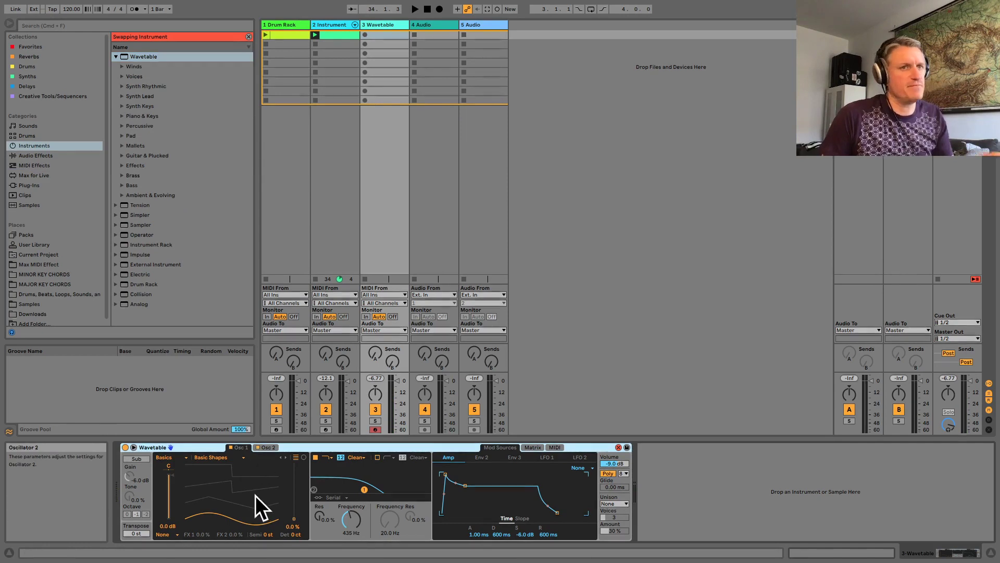
Set oscillator 1's wavetable to FM Harmonics and raise its wavetable position to about 68%.
{"action": "left_click", "coordinate": [221, 457]}
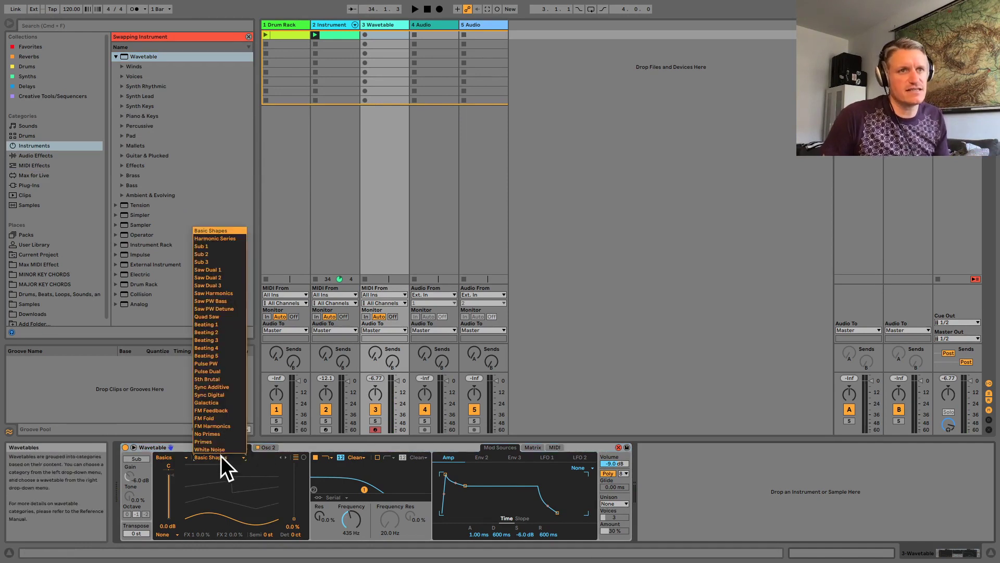
{"action": "left_click", "coordinate": [223, 426]}
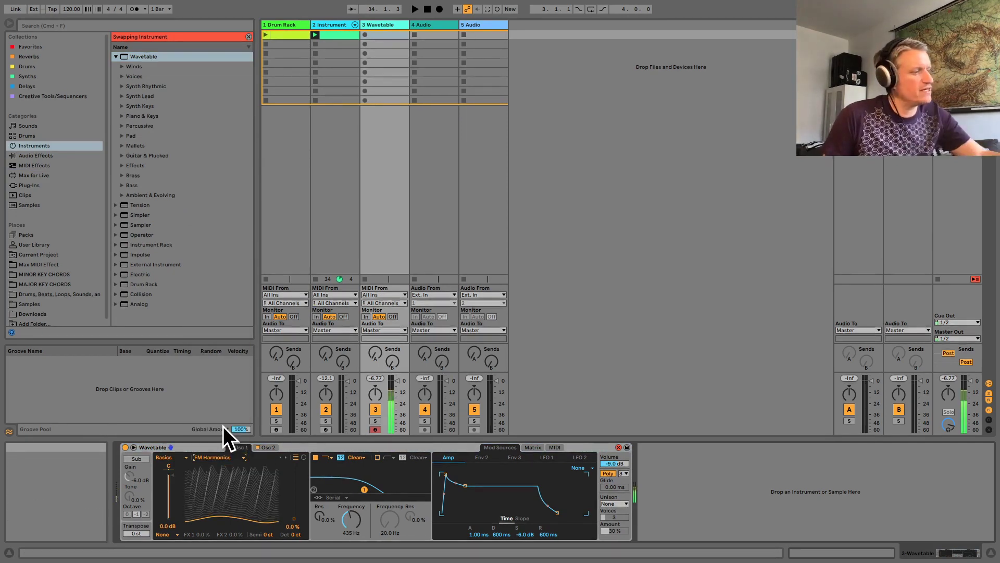
{"action": "left_click_drag", "start_coordinate": [219, 501], "coordinate": [211, 462]}
Switch oscillator 2 on with the FM Harmonics wavetable at position 70% and detune it by -6 ct.
{"action": "left_click", "coordinate": [266, 448]}
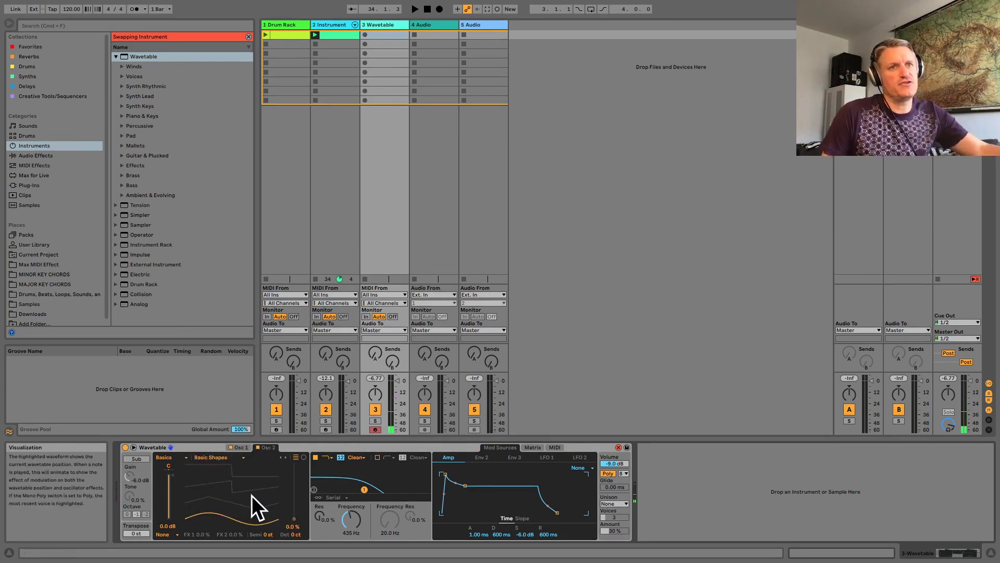
{"action": "left_click", "coordinate": [220, 456]}
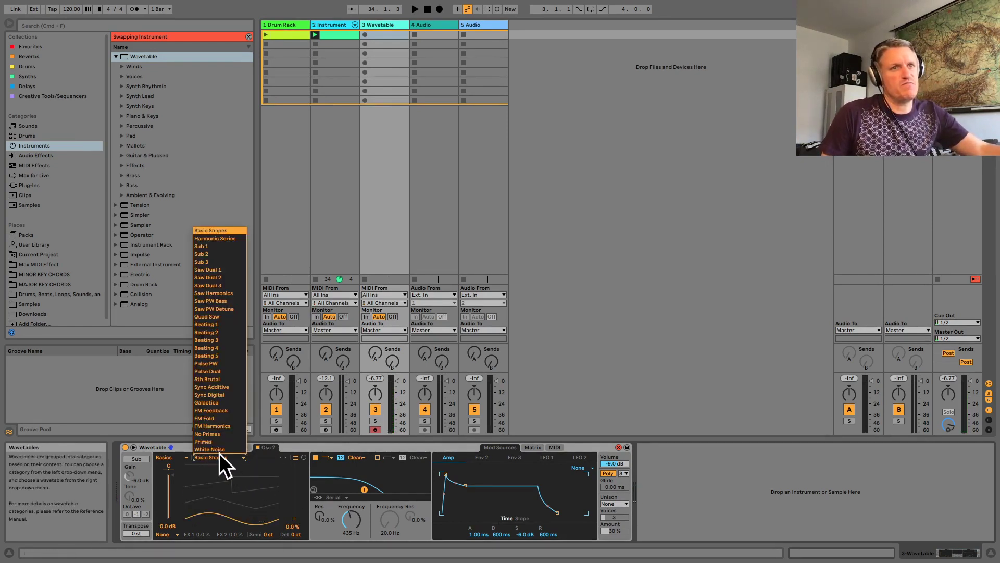
{"action": "left_click", "coordinate": [223, 426]}
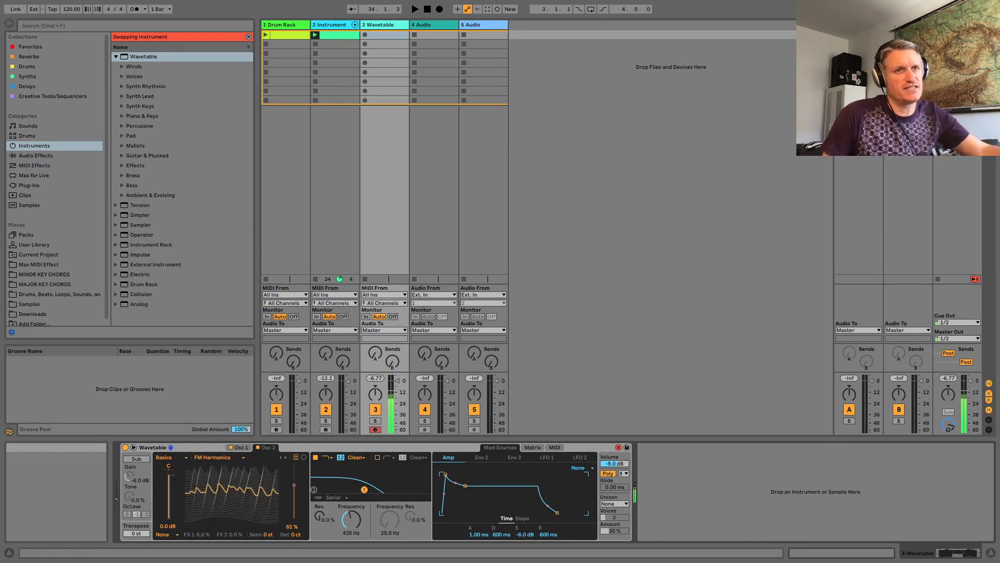
{"action": "left_click_drag", "start_coordinate": [293, 484], "coordinate": [294, 480]}
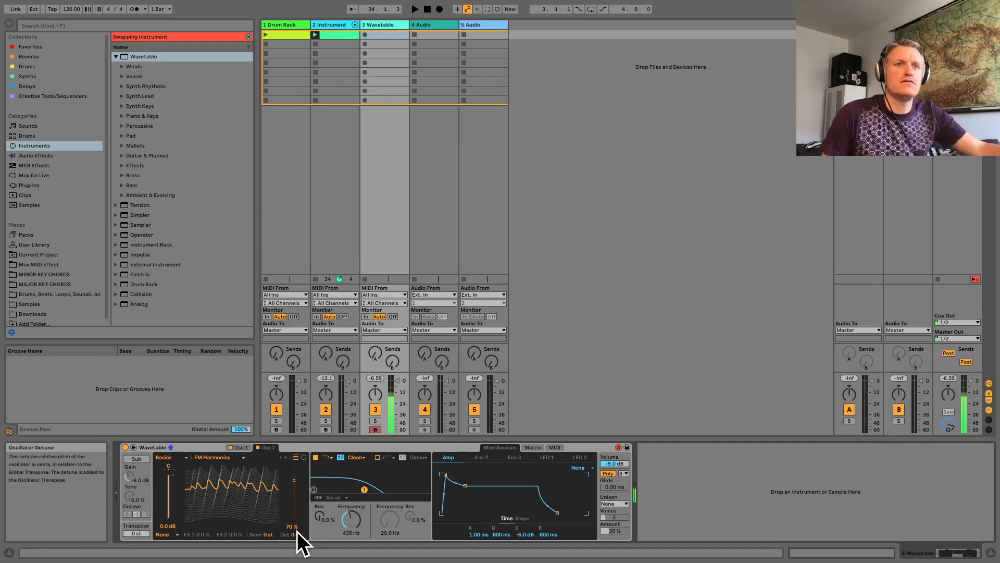
{"action": "left_click_drag", "start_coordinate": [297, 532], "coordinate": [297, 537]}
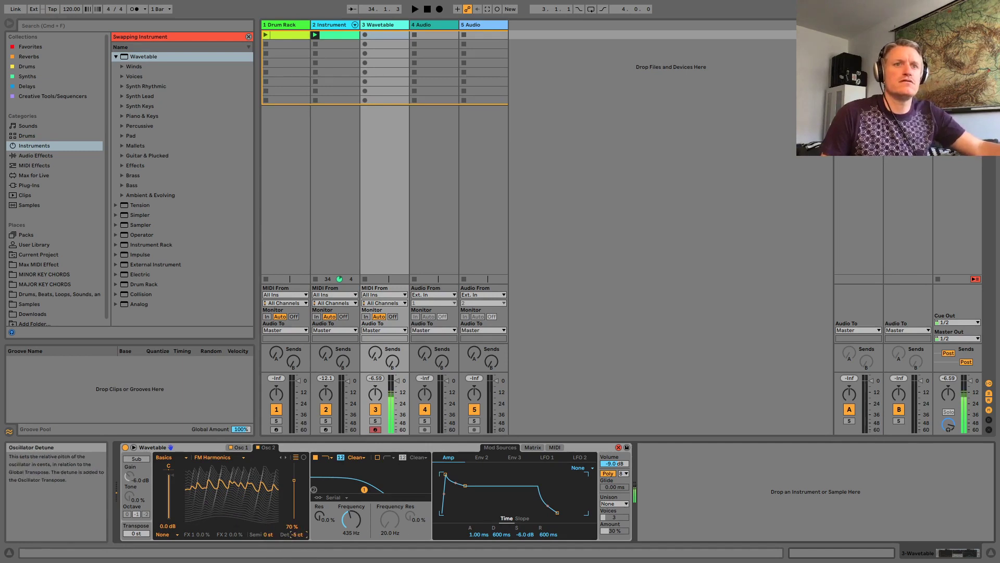
Set oscillator 1's detune to 20 ct.
{"action": "left_click", "coordinate": [237, 447]}
{"action": "left_click", "coordinate": [295, 534]}
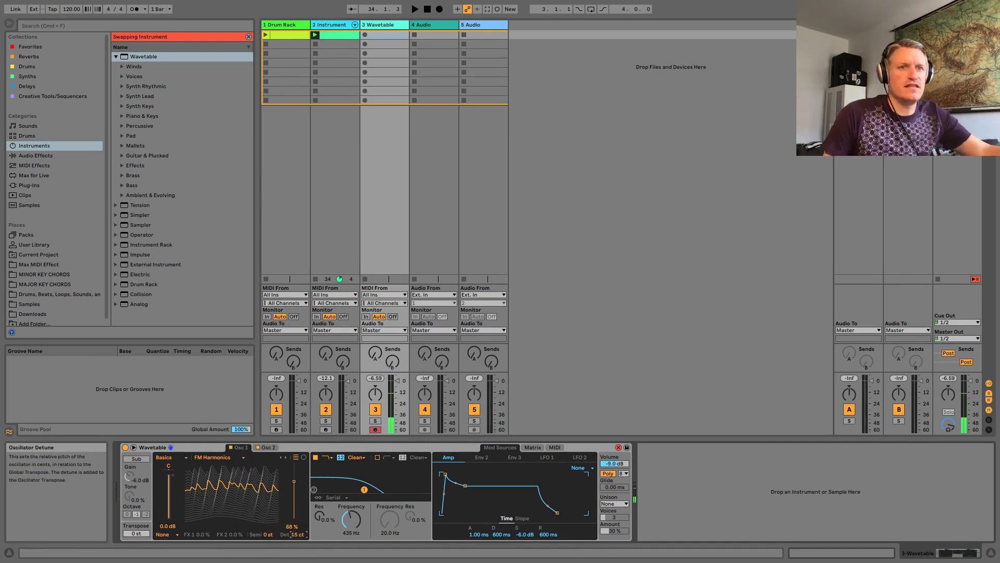
{"action": "left_click_drag", "start_coordinate": [295, 535], "coordinate": [294, 532]}
Raise the first filter to 3.71 kHz with 34% resonance, and enable the sub oscillator with -2.7 dB gain and 83% tone.
{"action": "left_click_drag", "start_coordinate": [363, 489], "coordinate": [399, 482]}
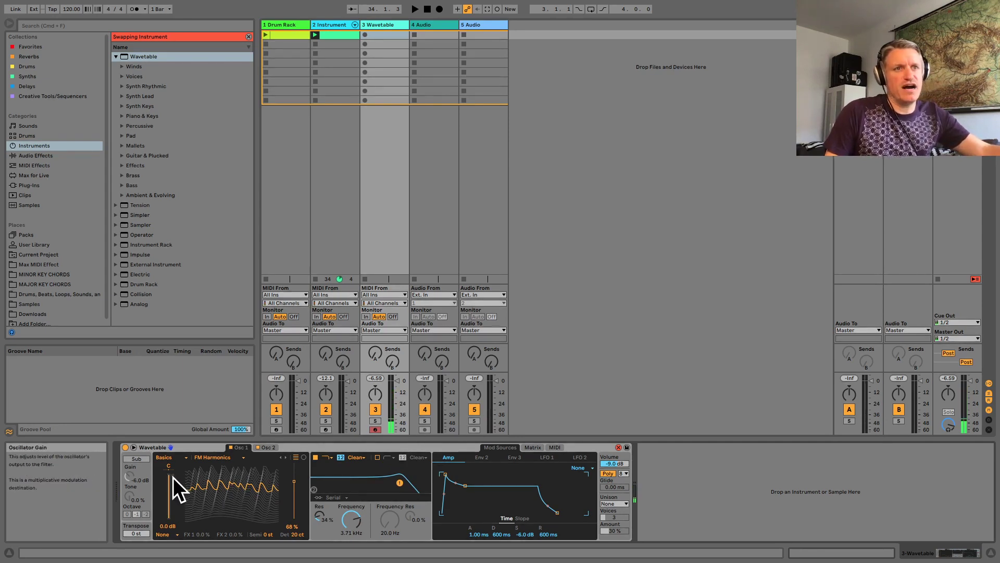
{"action": "left_click", "coordinate": [133, 461]}
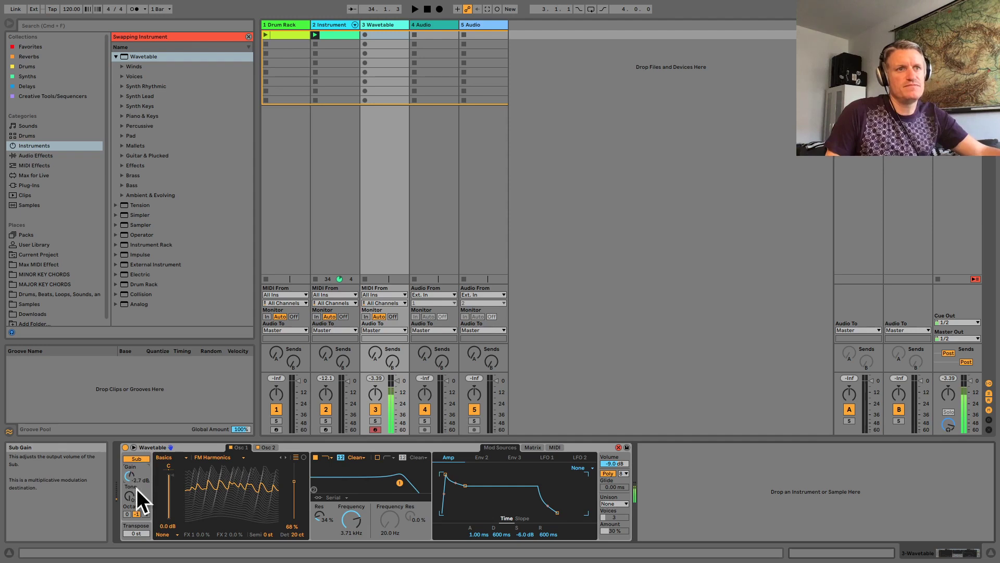
{"action": "left_click_drag", "start_coordinate": [138, 495], "coordinate": [139, 484]}
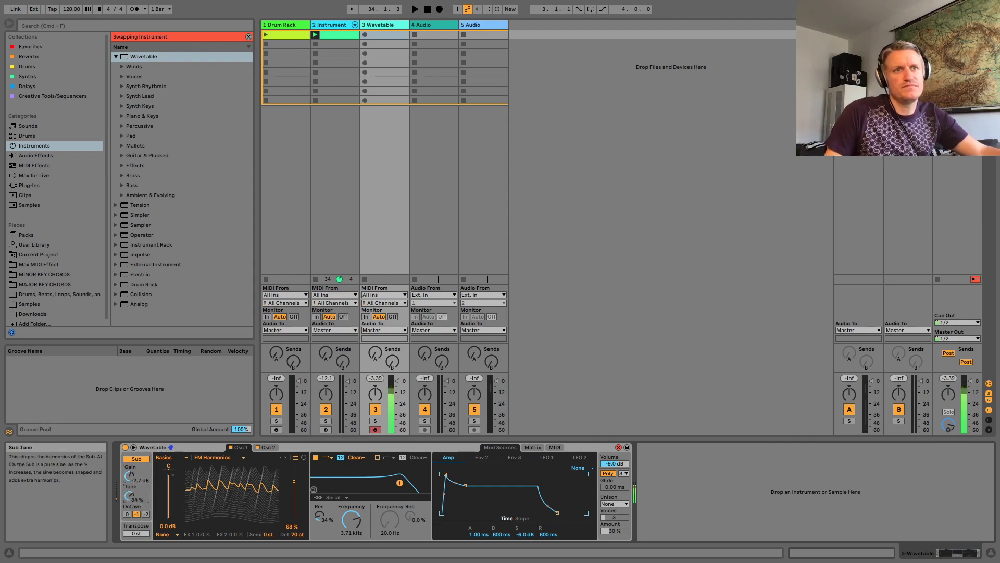
Lower the sub oscillator's tone to 15% and leave instrument swapping mode.
{"action": "left_click_drag", "start_coordinate": [130, 498], "coordinate": [134, 509]}
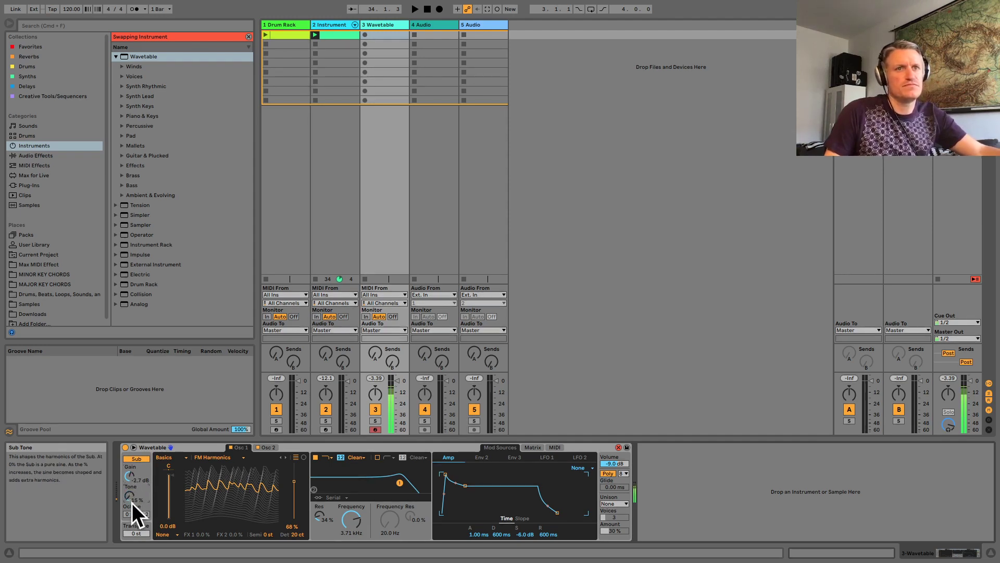
{"action": "key", "text": "Escape"}
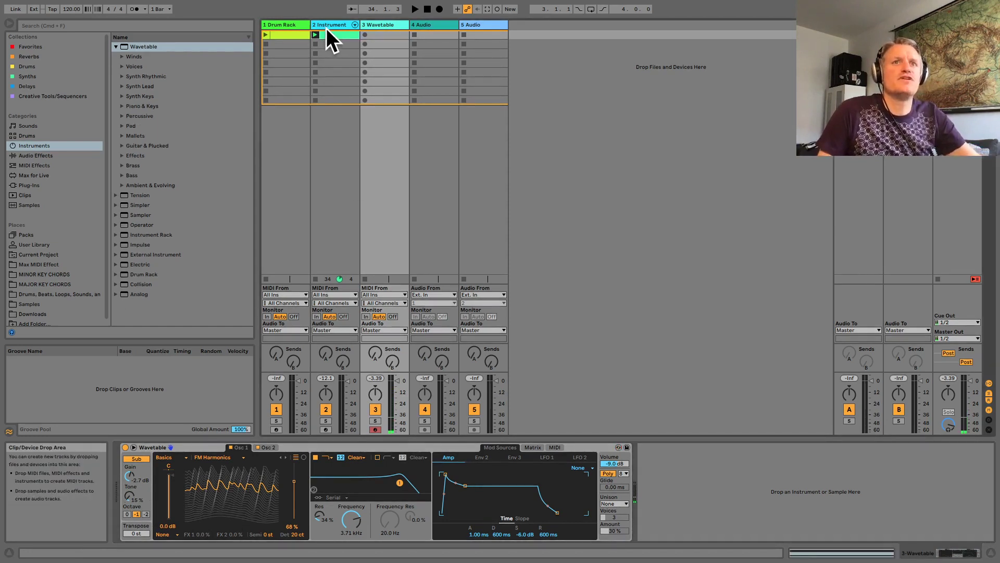
Lower the first filter to 2.38 kHz with 36% resonance and detune oscillator 2 by -4 ct.
{"action": "mouse_move", "coordinate": [293, 535]}
{"action": "left_mouse_down"}
{"action": "mouse_move", "coordinate": [293, 544]}
{"action": "mouse_move", "coordinate": [299, 534]}
{"action": "left_mouse_up"}
{"action": "left_click", "coordinate": [268, 447]}
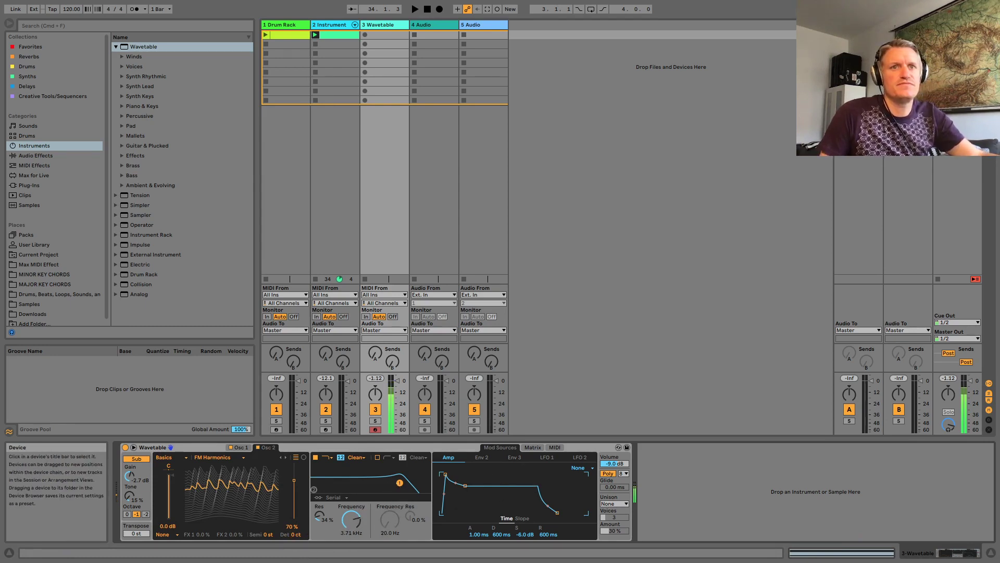
{"action": "left_click_drag", "start_coordinate": [399, 482], "coordinate": [392, 482]}
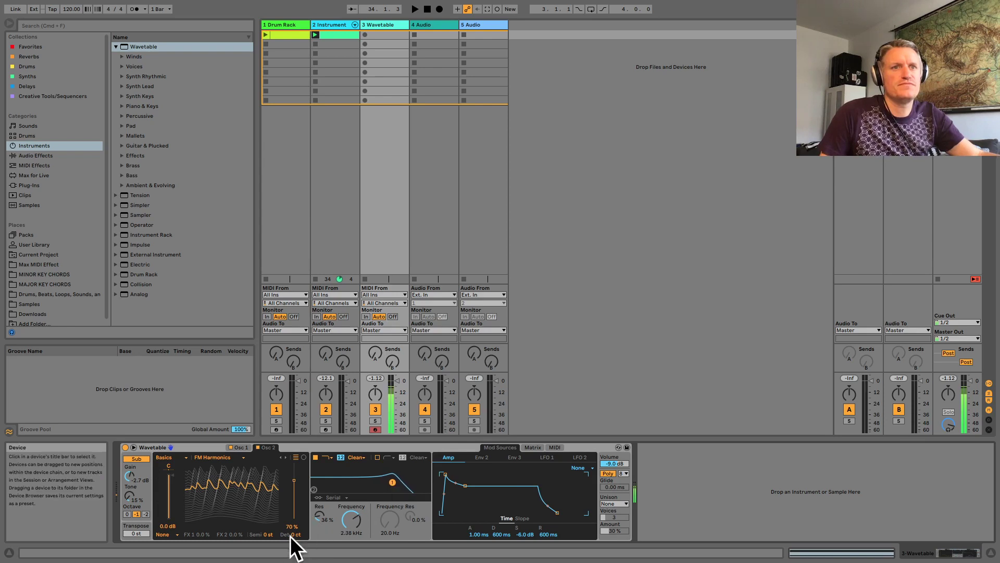
{"action": "left_click_drag", "start_coordinate": [292, 536], "coordinate": [291, 539]}
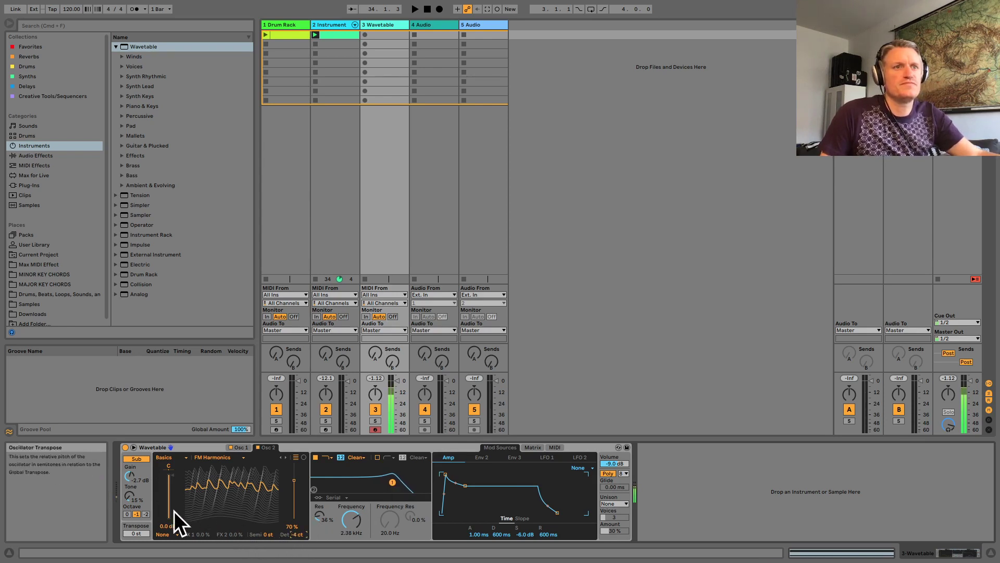
Set the sub oscillator to -6.6 dB gain, 73% tone and octave 0.
{"action": "left_click_drag", "start_coordinate": [130, 495], "coordinate": [129, 482]}
{"action": "left_click", "coordinate": [144, 514]}
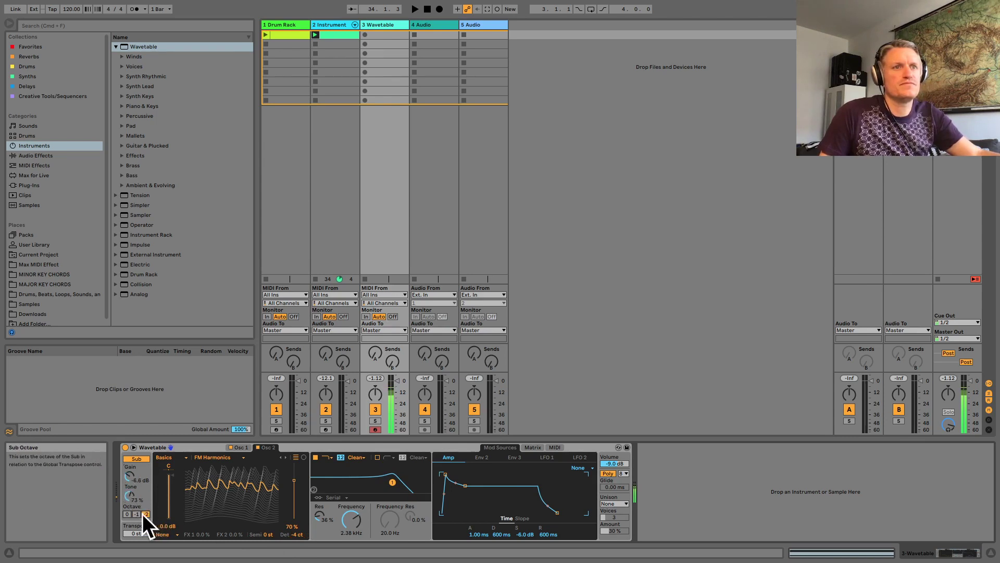
{"action": "left_click", "coordinate": [126, 515]}
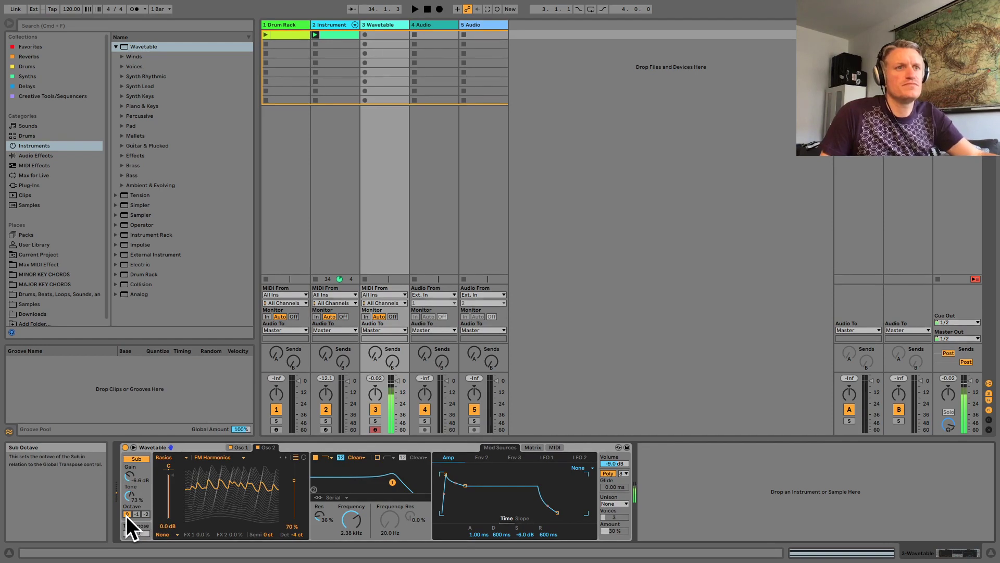
Copy the C Minor scale device from the Instrument track to the Wavetable track, ahead of the Wavetable synth.
{"action": "left_click", "coordinate": [334, 21]}
{"action": "left_click", "coordinate": [159, 446]}
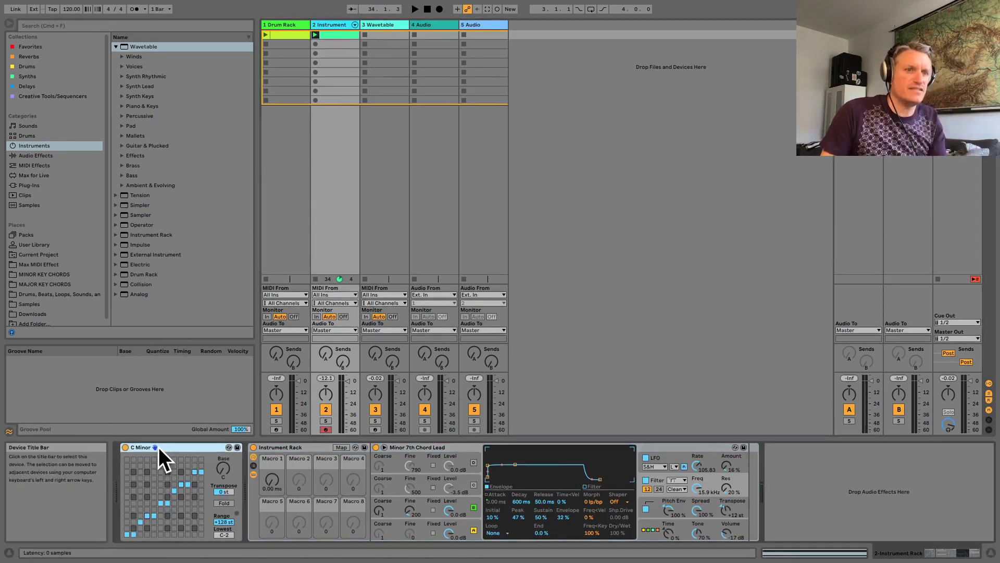
{"action": "left_click", "coordinate": [369, 25]}
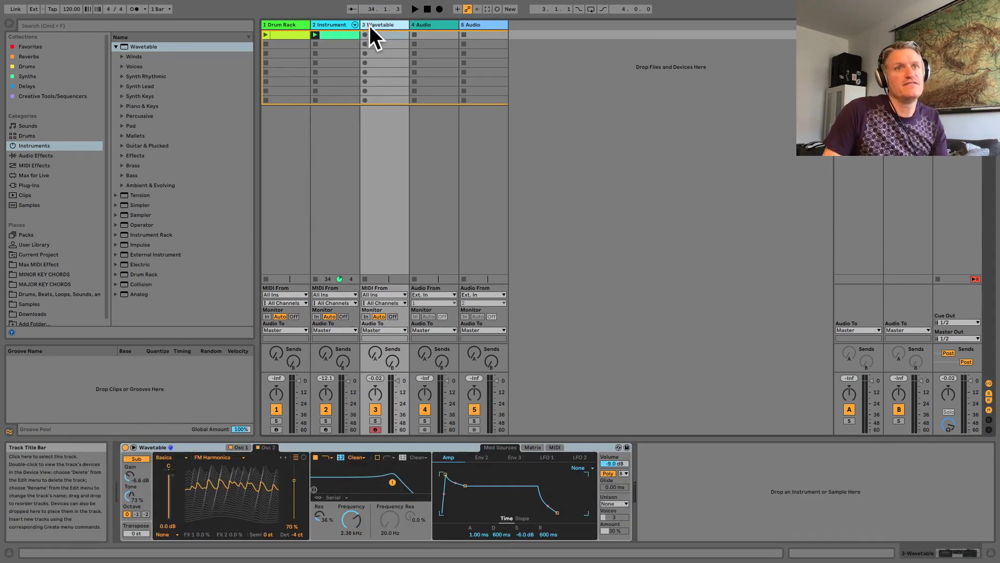
{"action": "right_click", "coordinate": [181, 446]}
{"action": "left_click", "coordinate": [205, 467]}
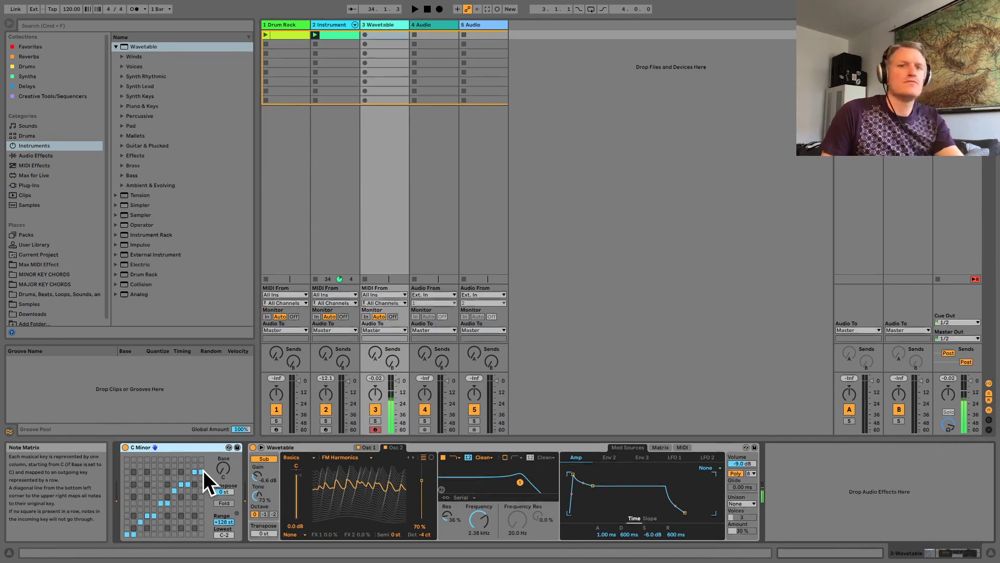
Raise oscillator 2's wavetable position to 85% and the first filter to 8.71 kHz with 42% resonance.
{"action": "left_click_drag", "start_coordinate": [360, 484], "coordinate": [361, 471]}
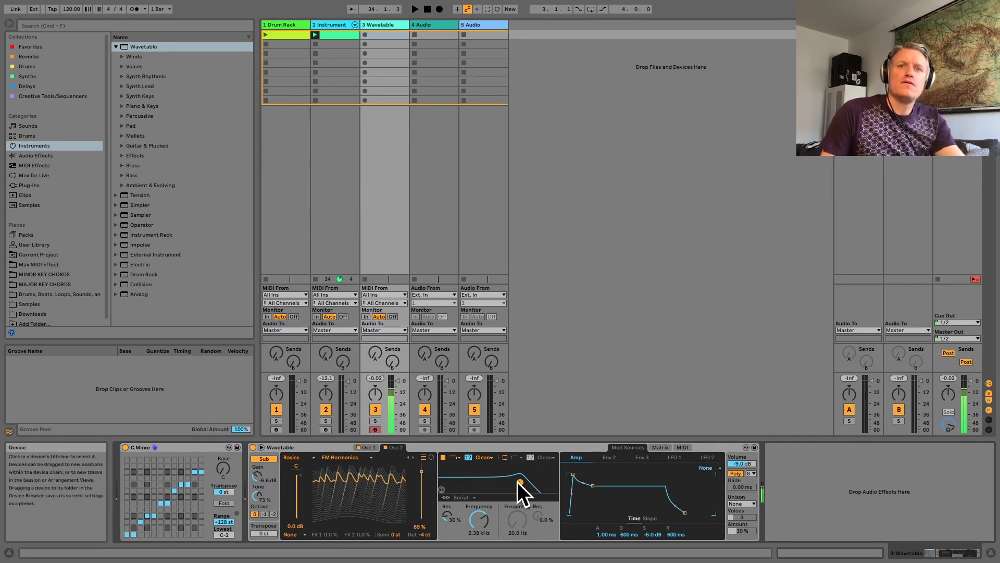
{"action": "left_click_drag", "start_coordinate": [520, 482], "coordinate": [541, 481]}
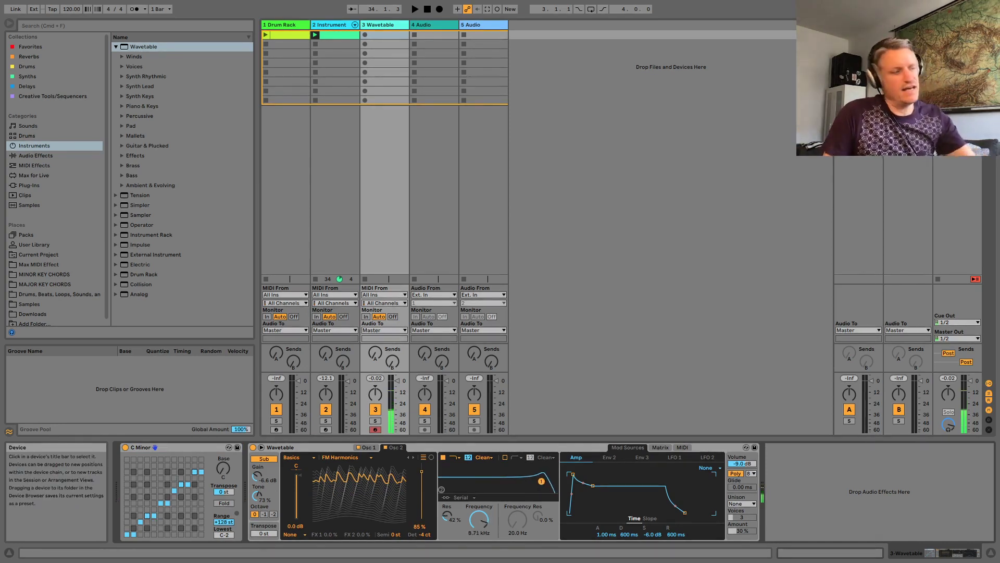
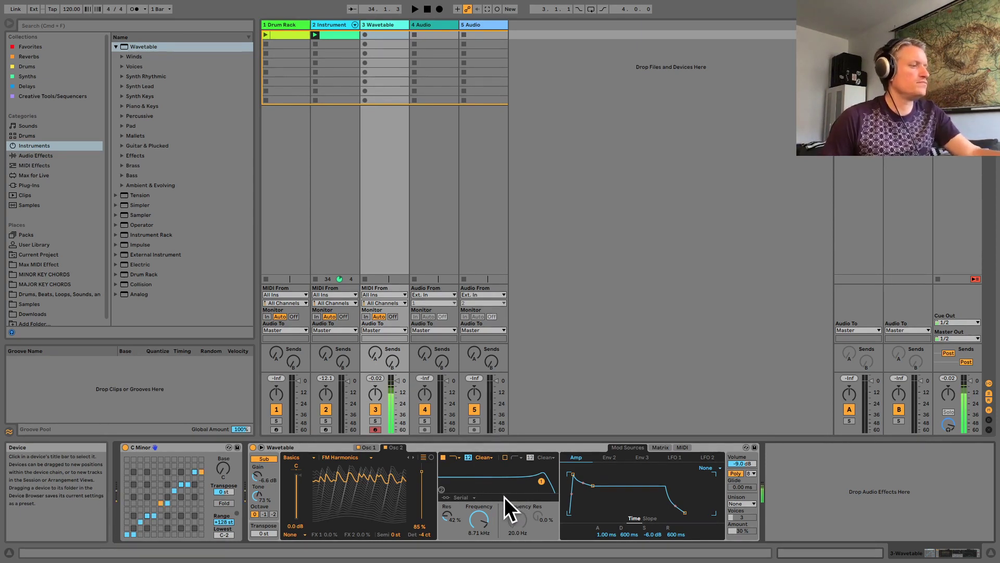
Create an empty clip in the Wavetable track's first slot and record a four-bar chord clip in the second slot.
{"action": "double_click", "coordinate": [377, 32]}
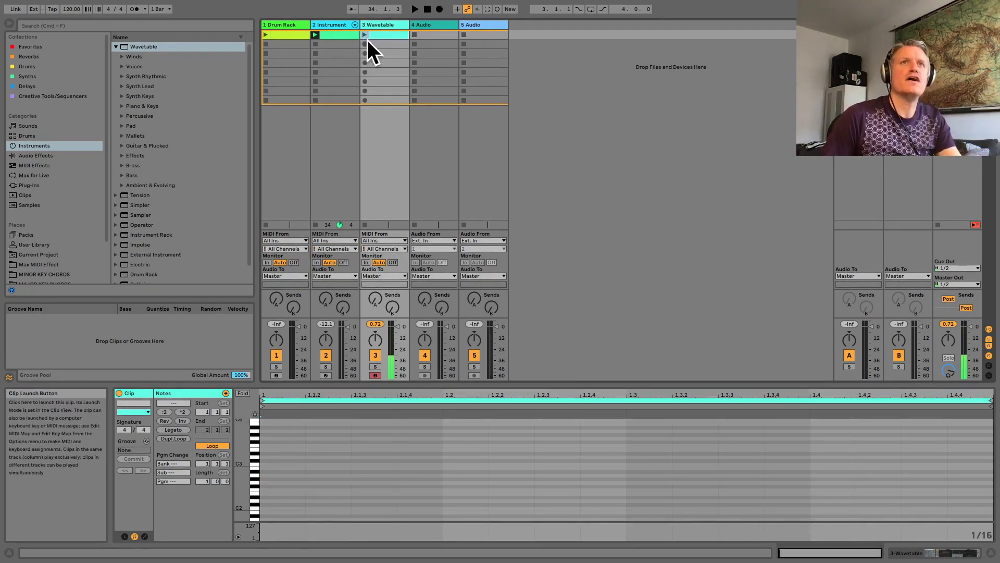
{"action": "left_click", "coordinate": [365, 42]}
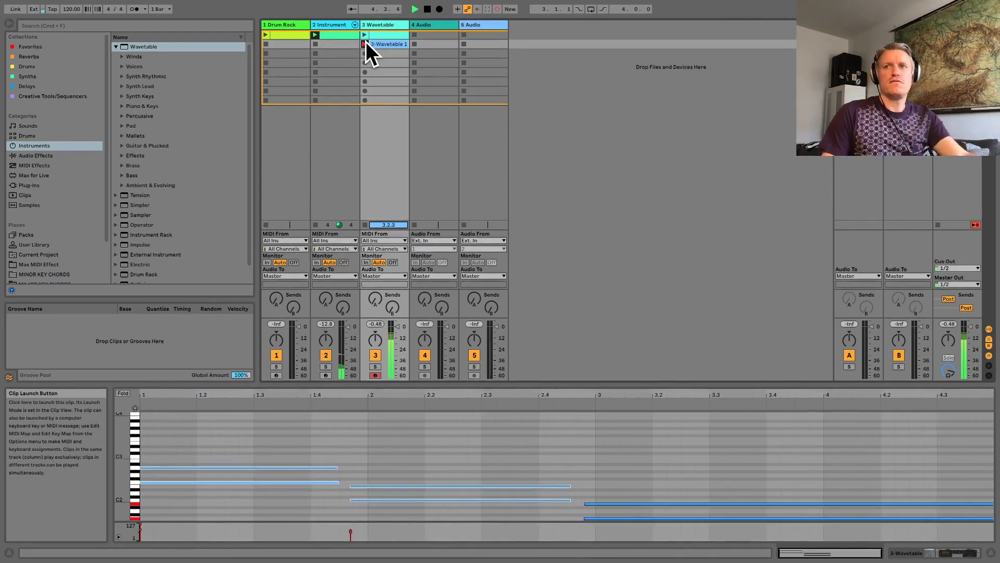
{"action": "left_click", "coordinate": [364, 43]}
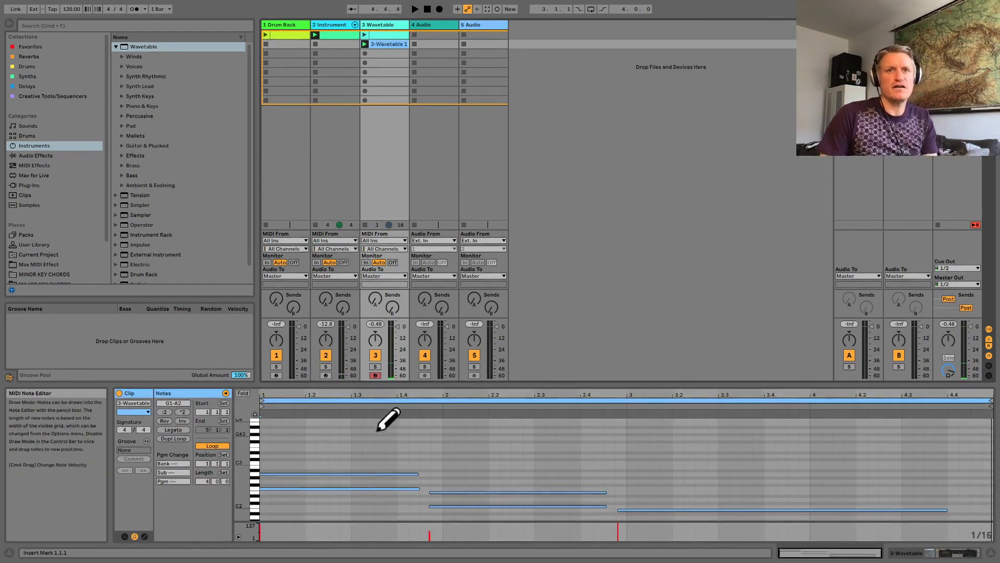
Turn off Draw Mode, move the second chord (C2 and E2) to the start of bar 2 and extend the first chord to meet it.
{"action": "key", "text": "b"}
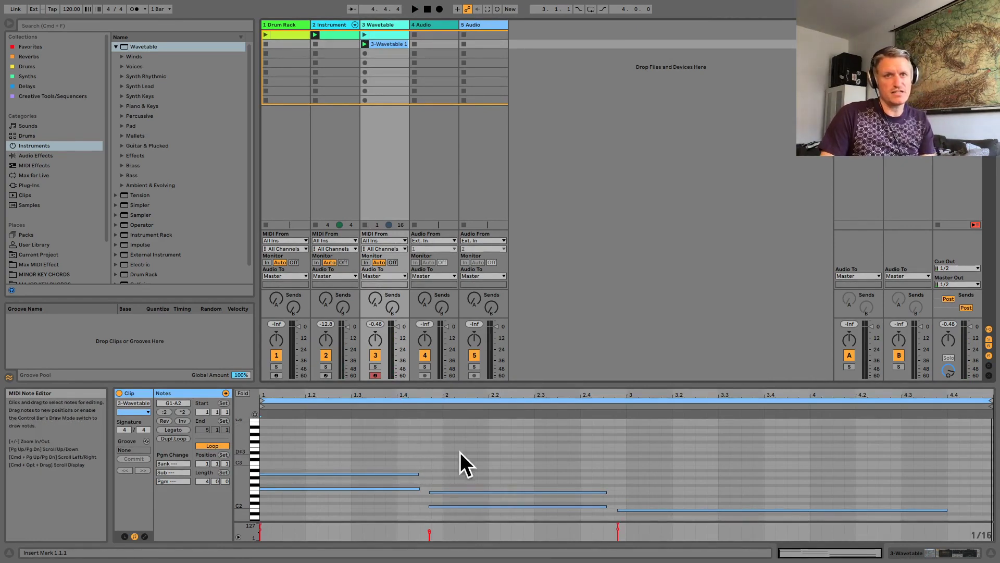
{"action": "left_click_drag", "start_coordinate": [461, 451], "coordinate": [524, 532]}
{"action": "key", "text": "super+u"}
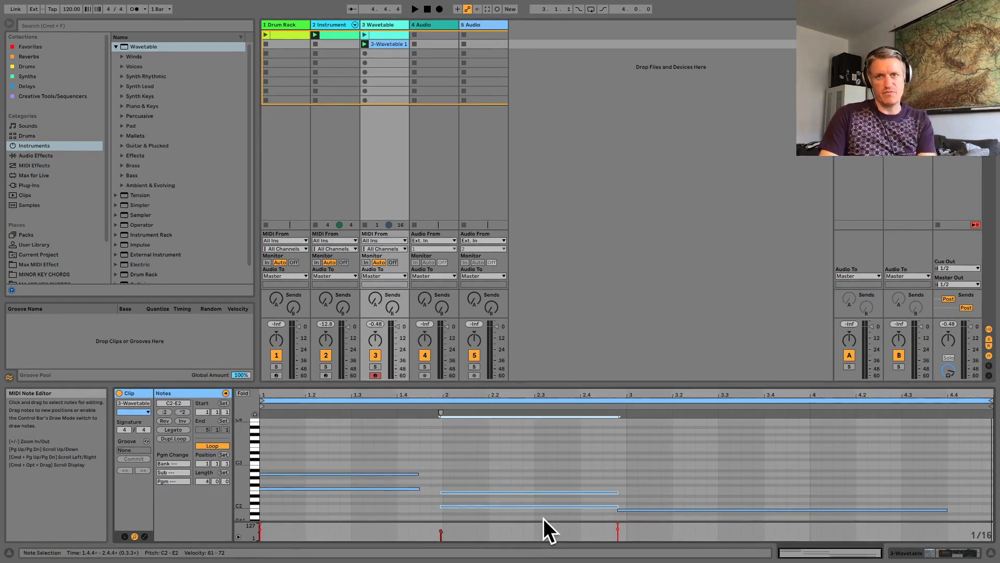
{"action": "key", "text": "Right"}
{"action": "left_click_drag", "start_coordinate": [384, 439], "coordinate": [445, 505]}
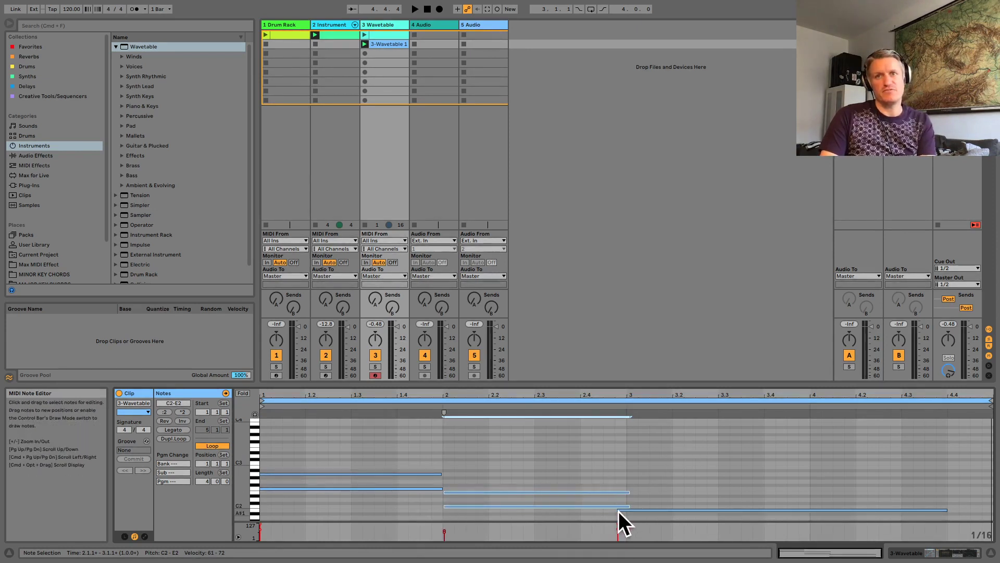
Trim the starts of the third chord's B1 and G1 notes to bar 3 and extend both notes to the clip's end.
{"action": "left_click_drag", "start_coordinate": [620, 510], "coordinate": [630, 510]}
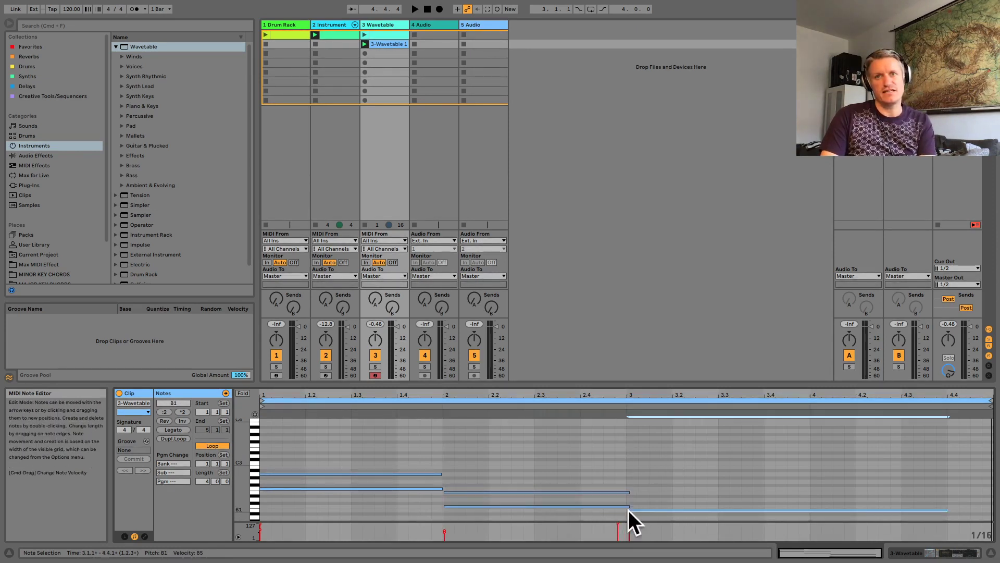
{"action": "scroll", "coordinate": [632, 516], "scroll_direction": "down", "scroll_amount": 3}
{"action": "left_click", "coordinate": [621, 461]}
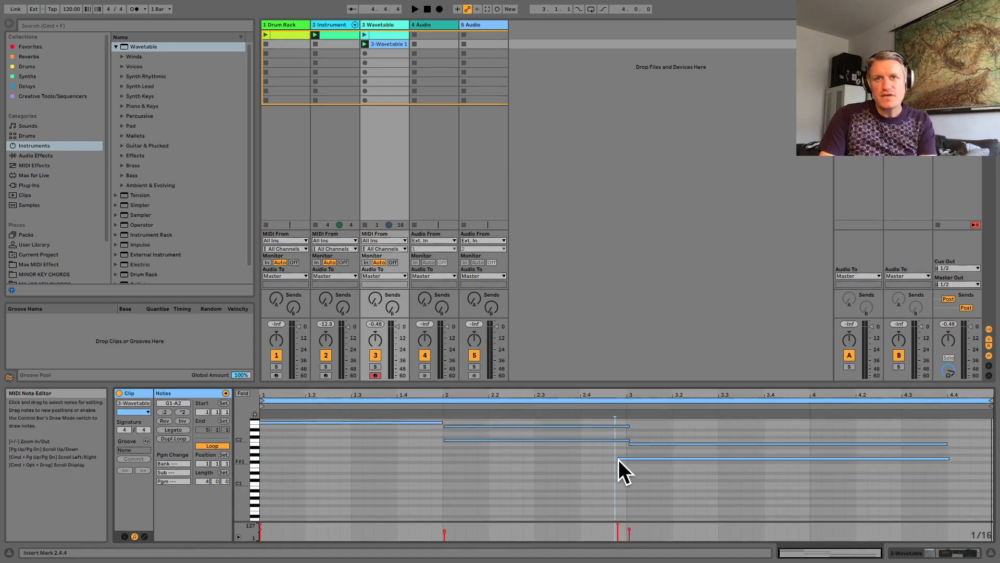
{"action": "left_click_drag", "start_coordinate": [621, 462], "coordinate": [630, 459]}
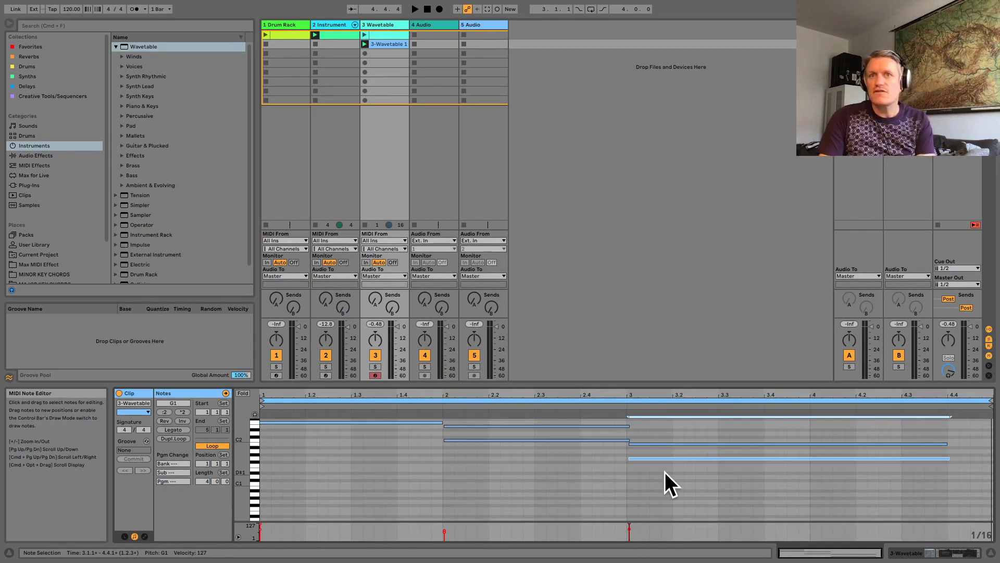
{"action": "left_click_drag", "start_coordinate": [961, 487], "coordinate": [987, 443]}
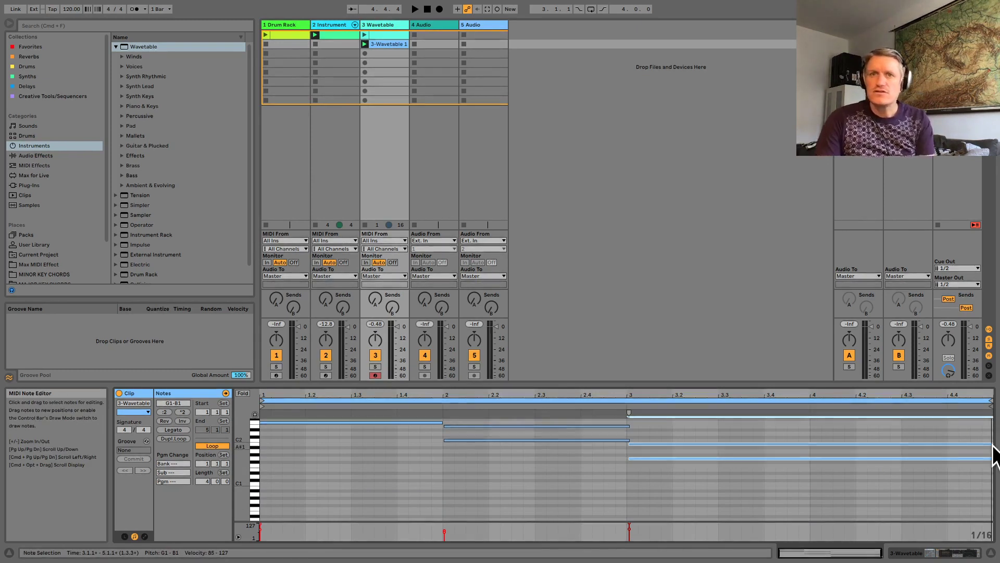
Trim the second chord's notes to end at bar 3 and align the third chord's note starts exactly to 3.1.1.
{"action": "scroll", "coordinate": [529, 498], "scroll_direction": "up", "scroll_amount": 2}
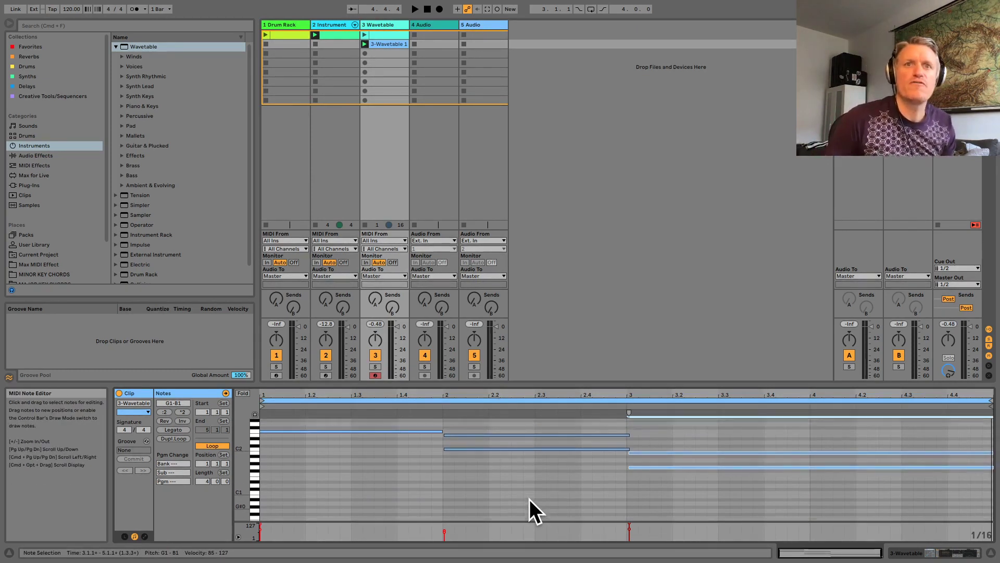
{"action": "scroll", "coordinate": [530, 494], "scroll_direction": "up", "scroll_amount": 2}
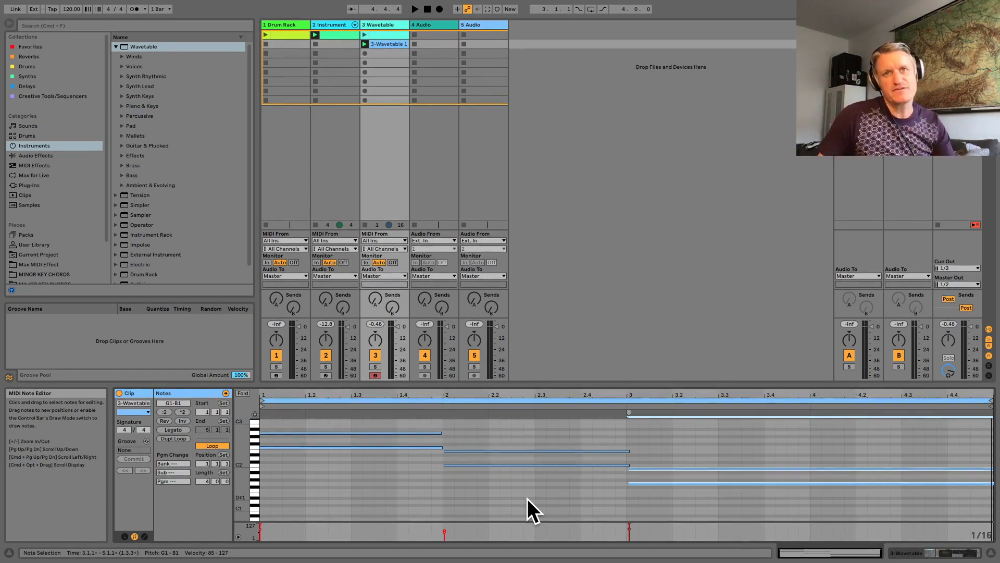
{"action": "left_click_drag", "start_coordinate": [622, 423], "coordinate": [623, 465]}
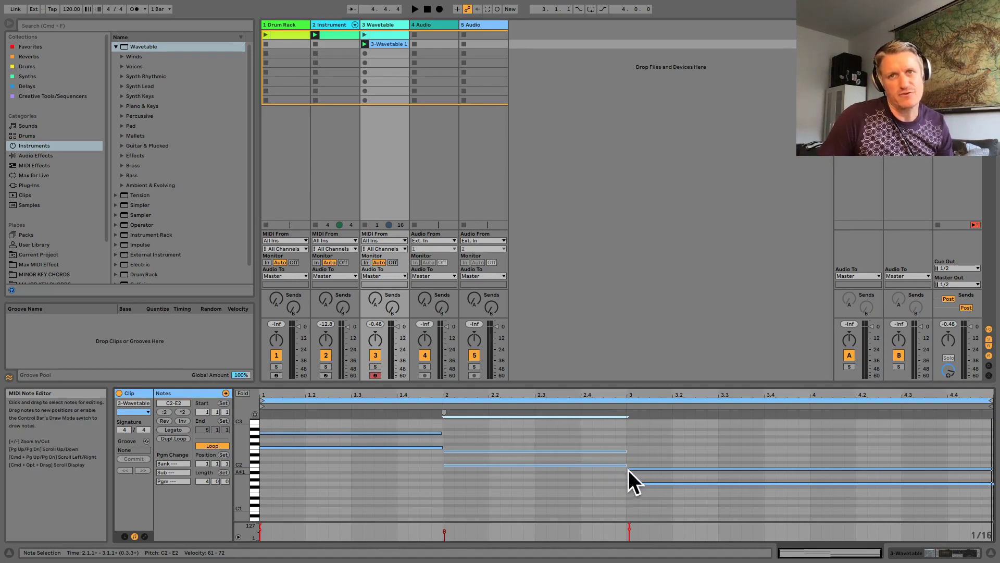
{"action": "left_click", "coordinate": [629, 470]}
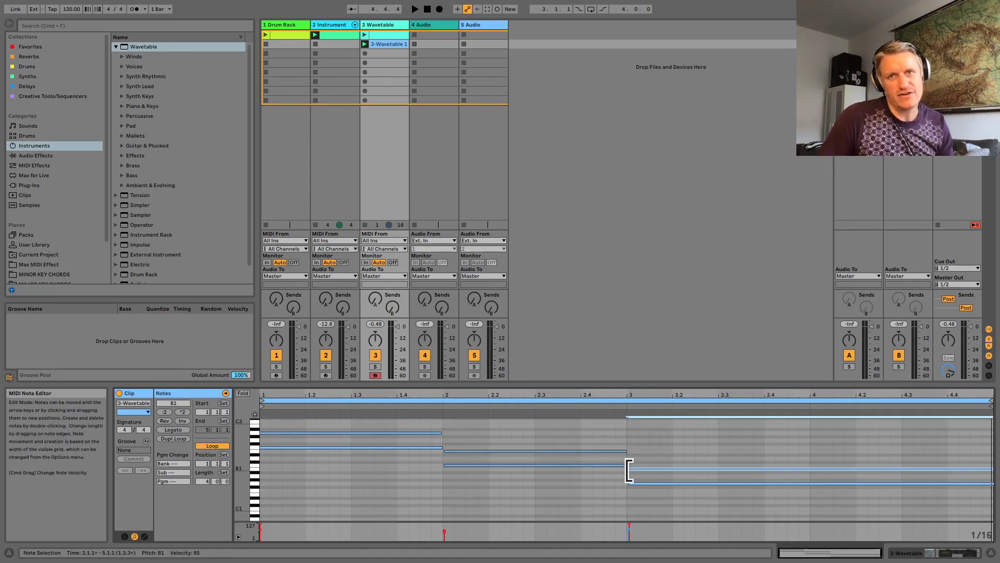
{"action": "left_click", "coordinate": [629, 483]}
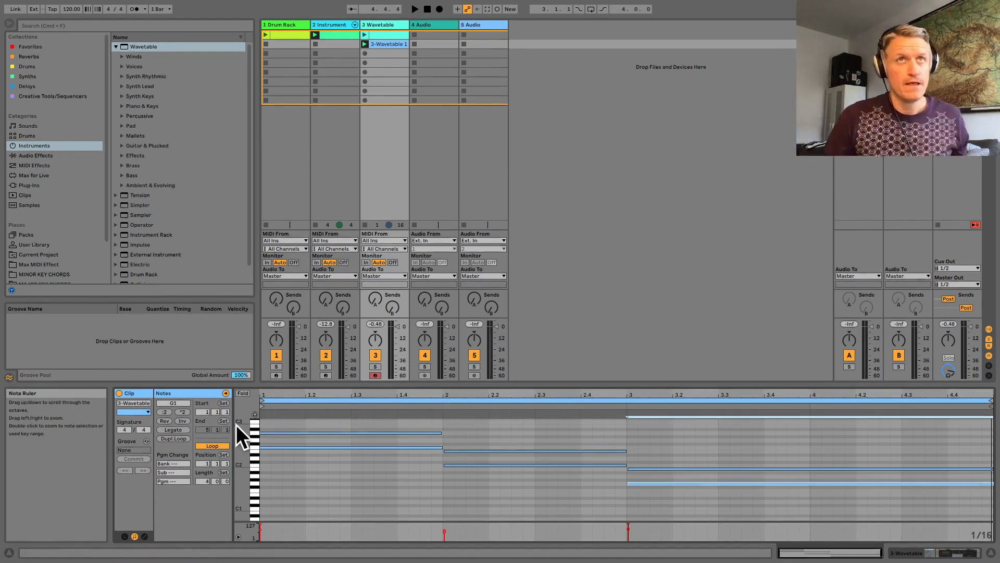
Play the recorded Wavetable clip, bring the track's devices back into view and mute the Instrument track.
{"action": "left_click", "coordinate": [365, 45]}
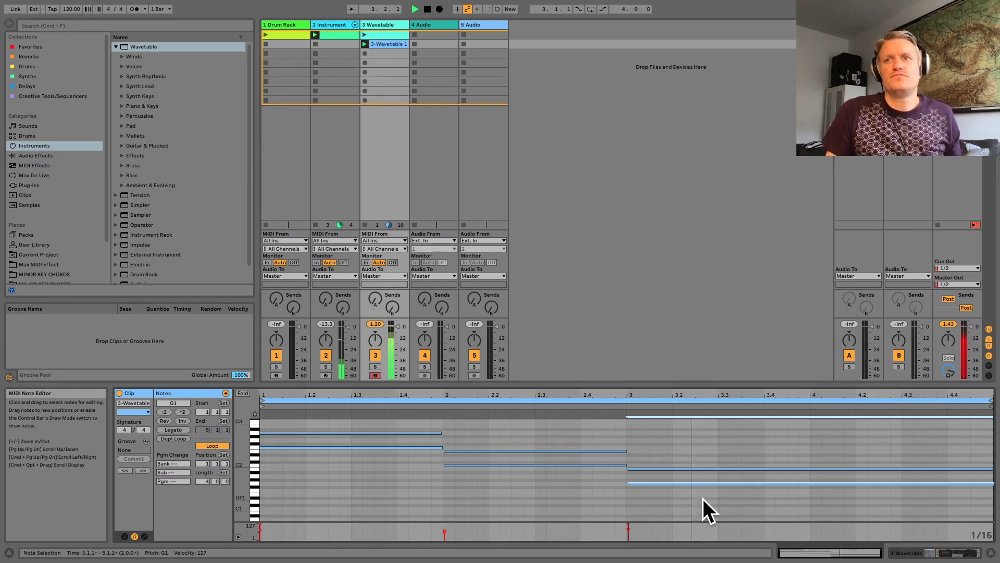
{"action": "left_click", "coordinate": [964, 552]}
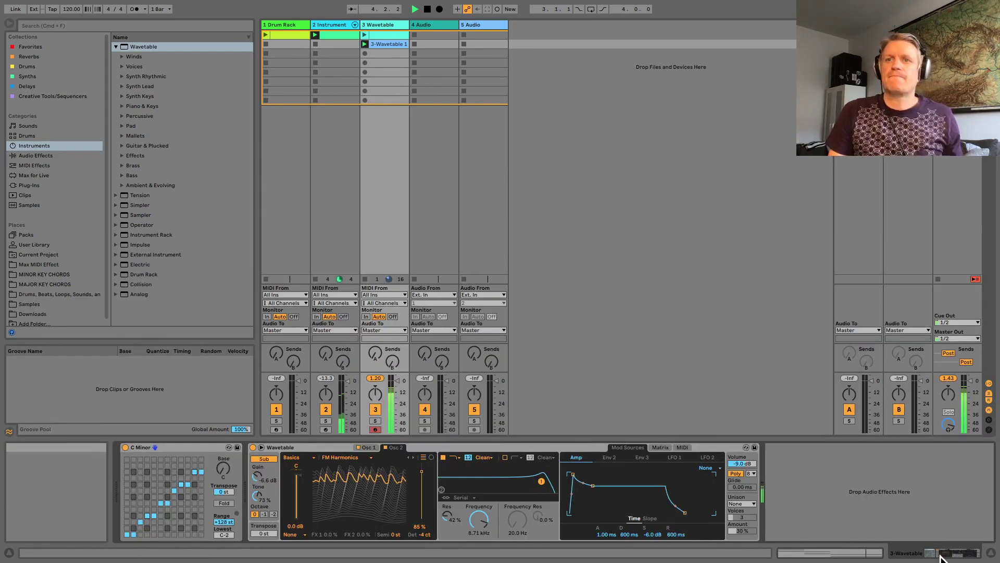
{"action": "left_click", "coordinate": [324, 411]}
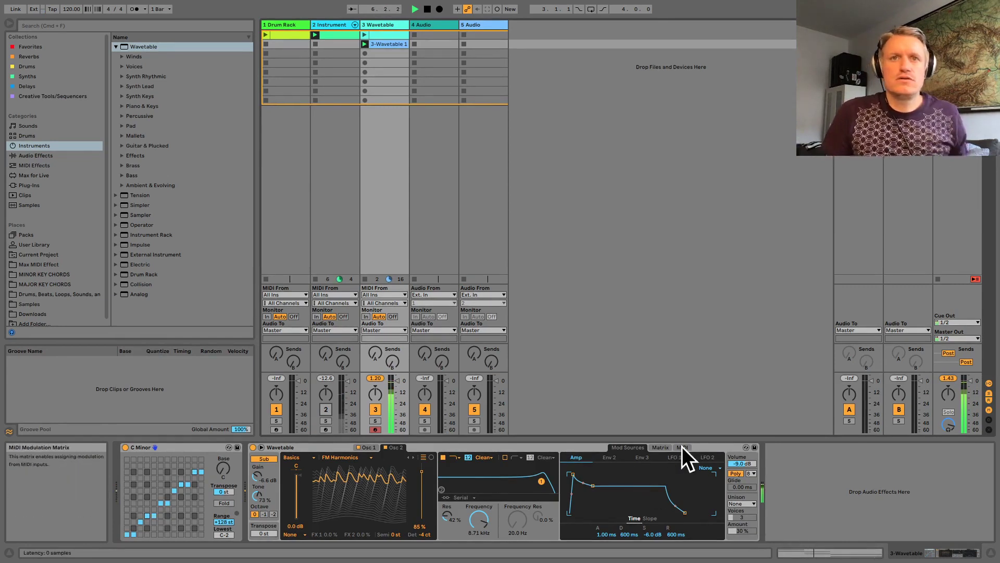
Switch the first filter's circuit to MS2 and set it to 921 Hz with 42% resonance.
{"action": "left_click_drag", "start_coordinate": [542, 481], "coordinate": [489, 480]}
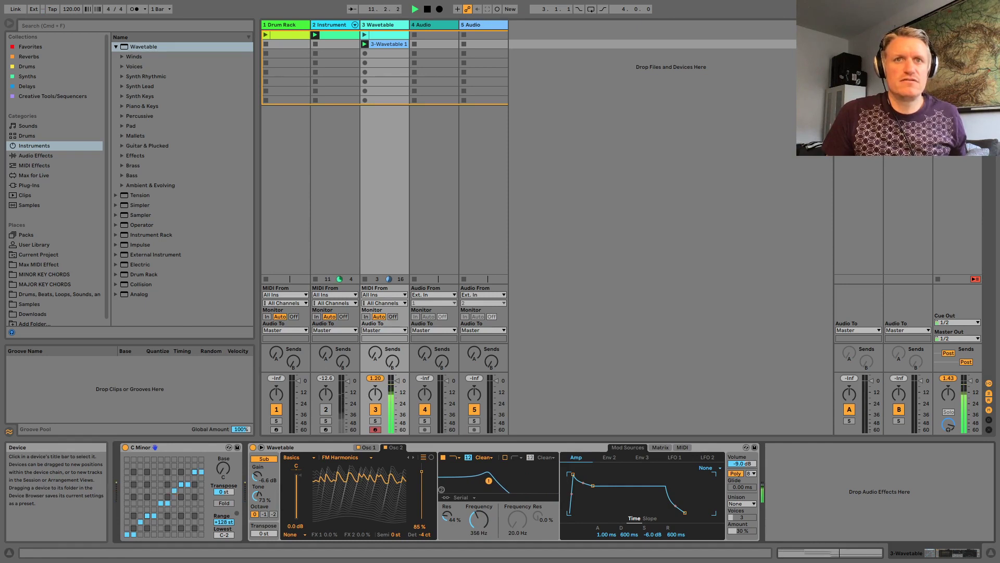
{"action": "left_click", "coordinate": [484, 457]}
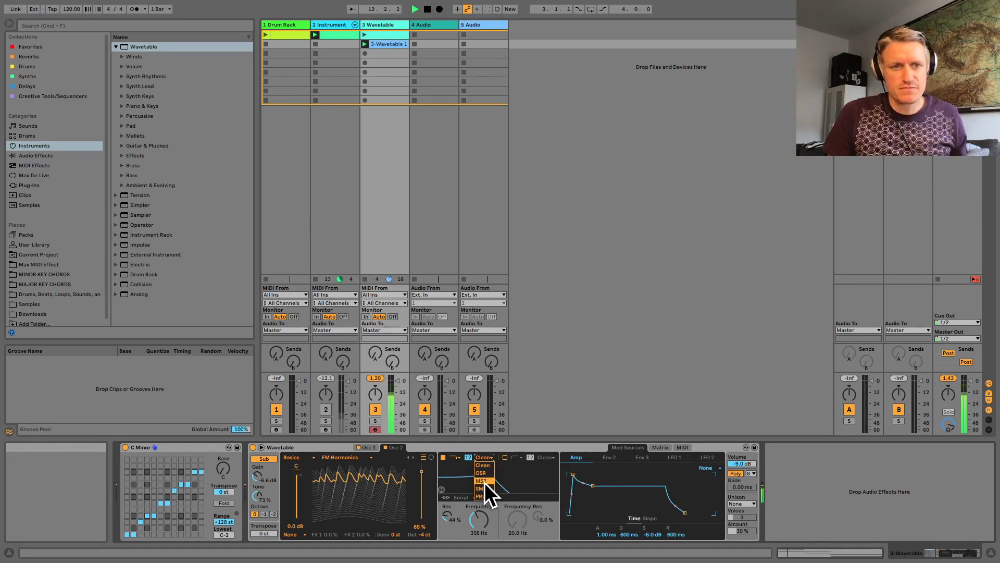
{"action": "left_click", "coordinate": [484, 481]}
{"action": "left_click_drag", "start_coordinate": [486, 483], "coordinate": [497, 481]}
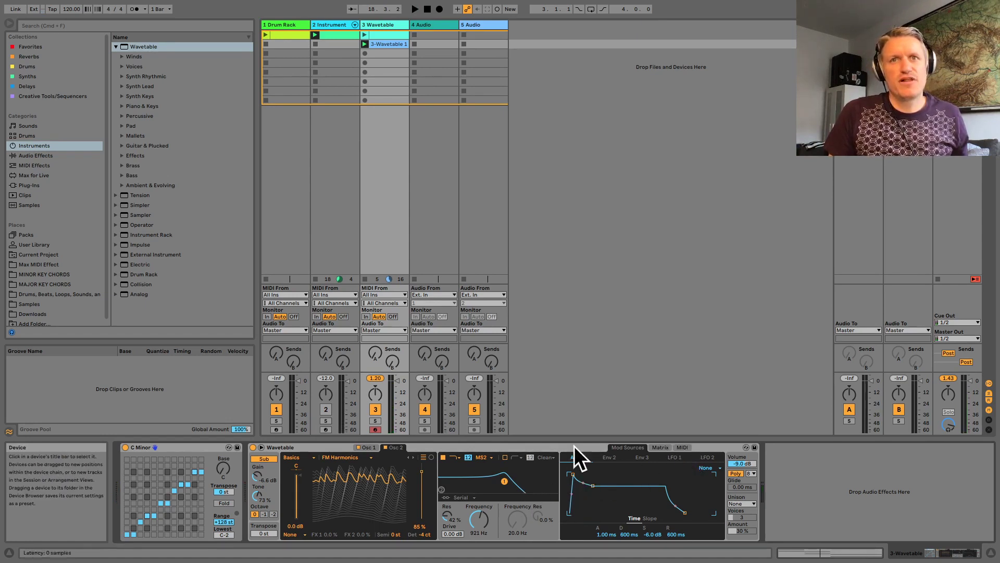
Play the clip, set the modulation matrix's Amp amount for Filter 1 Freq to 48 and lower the first filter's frequency to 181 Hz.
{"action": "left_click", "coordinate": [657, 446]}
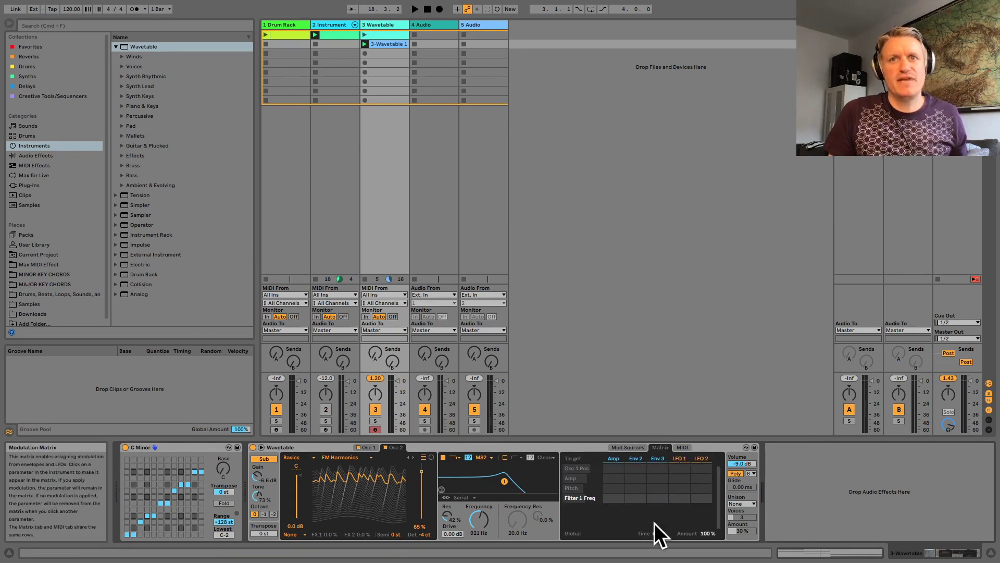
{"action": "key", "text": "space"}
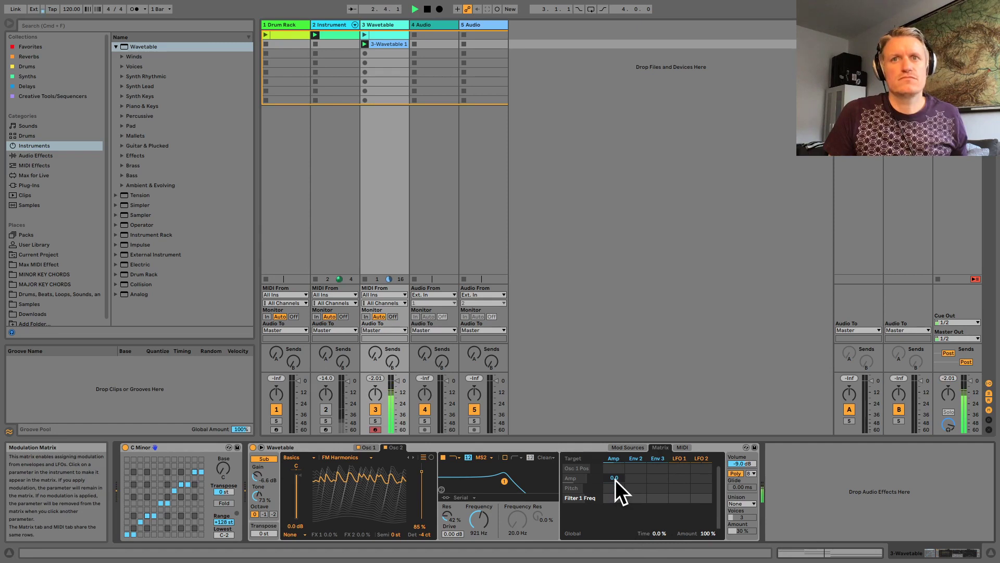
{"action": "mouse_move", "coordinate": [614, 499]}
{"action": "left_mouse_down"}
{"action": "mouse_move", "coordinate": [615, 463]}
{"action": "mouse_move", "coordinate": [614, 479]}
{"action": "left_mouse_up"}
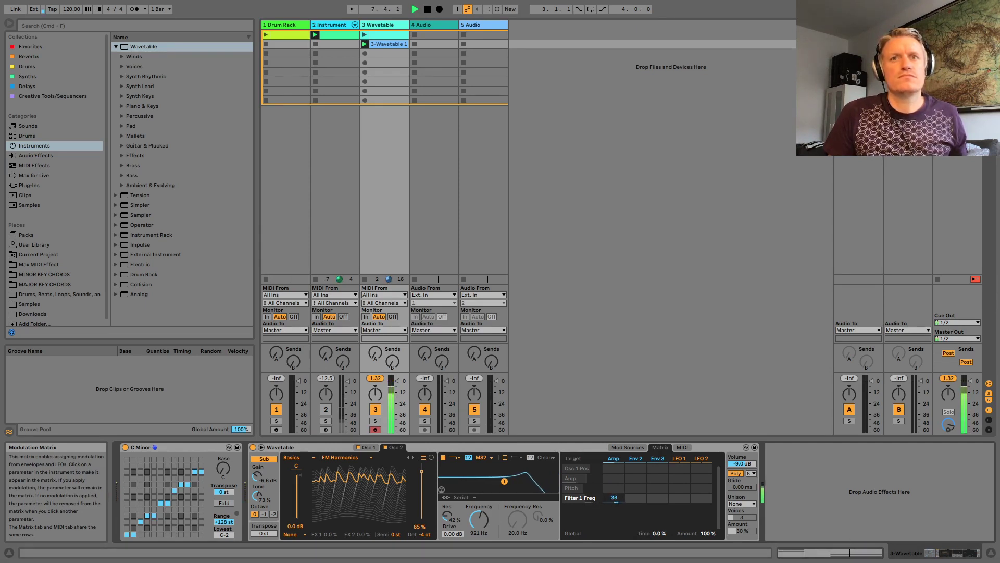
{"action": "mouse_move", "coordinate": [470, 514]}
{"action": "left_mouse_down"}
{"action": "mouse_move", "coordinate": [471, 526]}
{"action": "mouse_move", "coordinate": [480, 504]}
{"action": "left_mouse_up"}
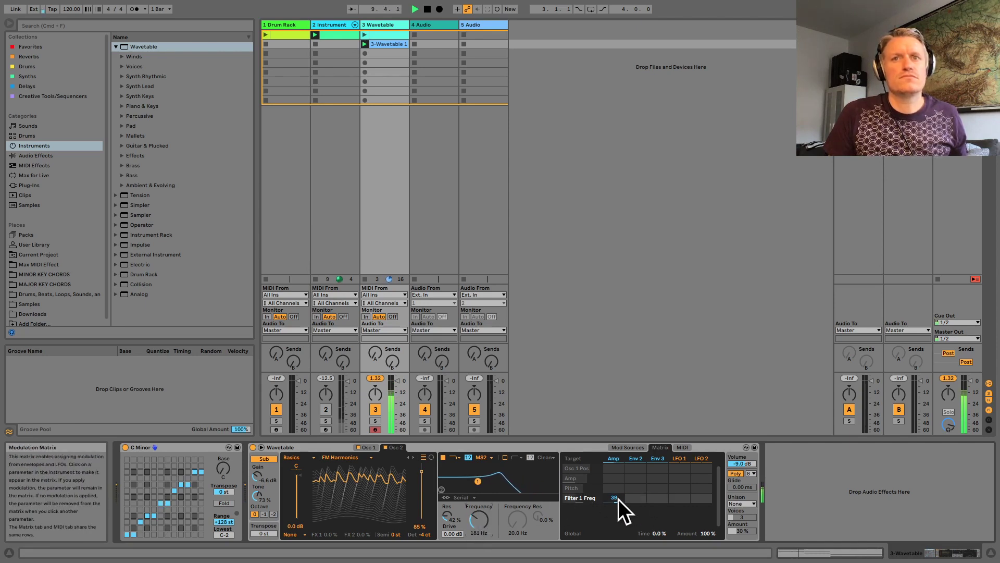
{"action": "left_click_drag", "start_coordinate": [617, 499], "coordinate": [617, 494]}
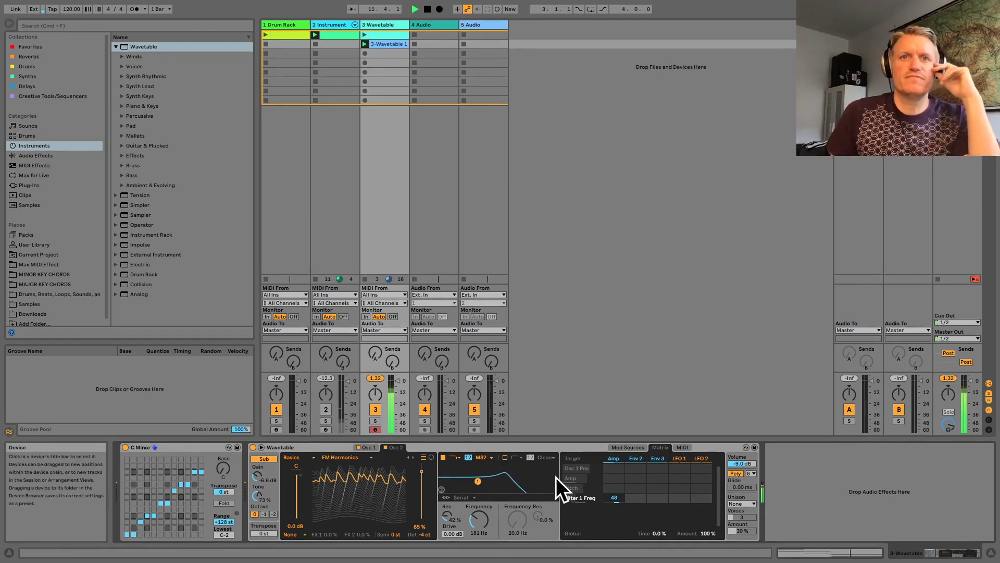
{"action": "left_click", "coordinate": [614, 498]}
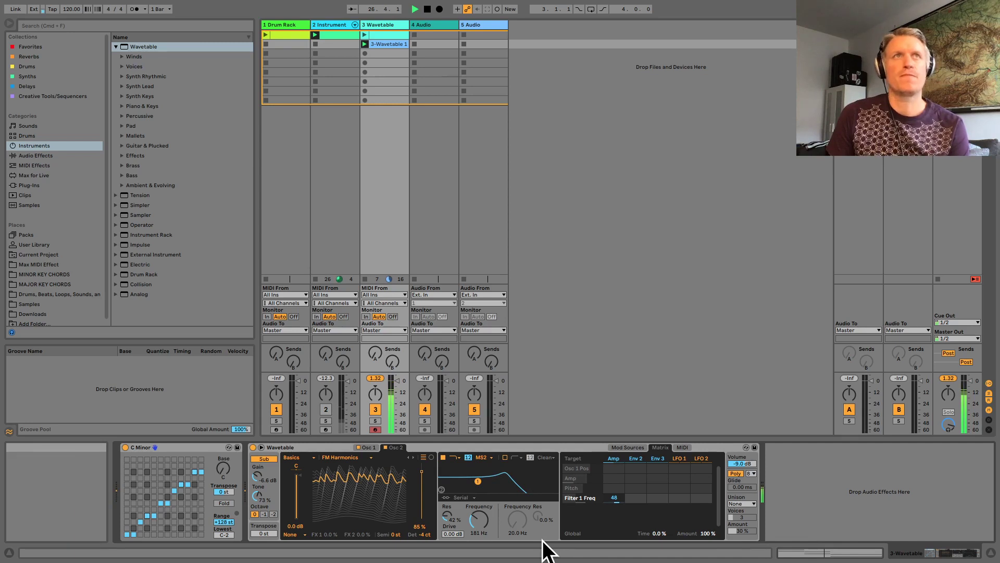
Set the project tempo to 123 BPM while the clip plays and stop playback.
{"action": "left_click_drag", "start_coordinate": [77, 11], "coordinate": [75, 9]}
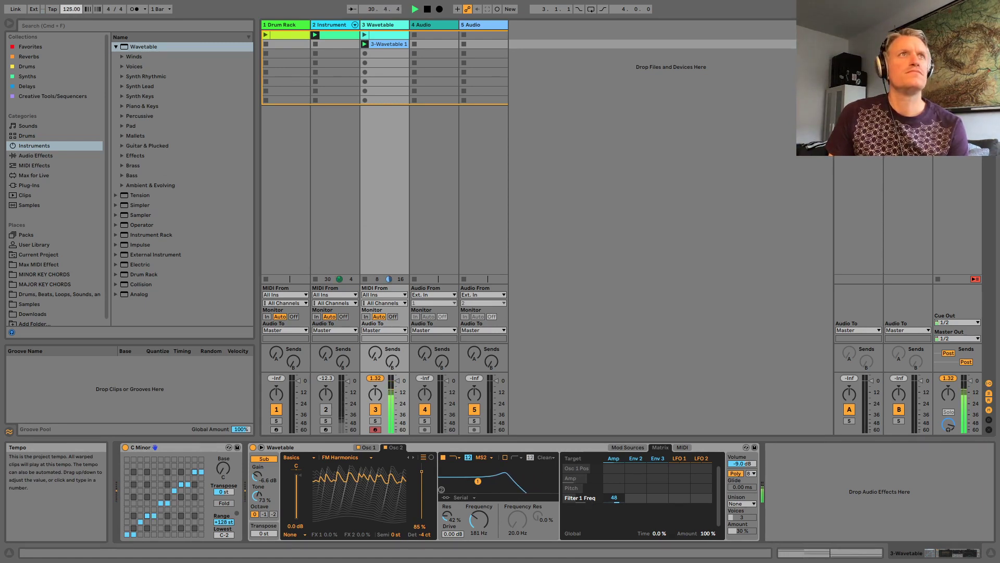
{"action": "left_click_drag", "start_coordinate": [71, 8], "coordinate": [72, 10]}
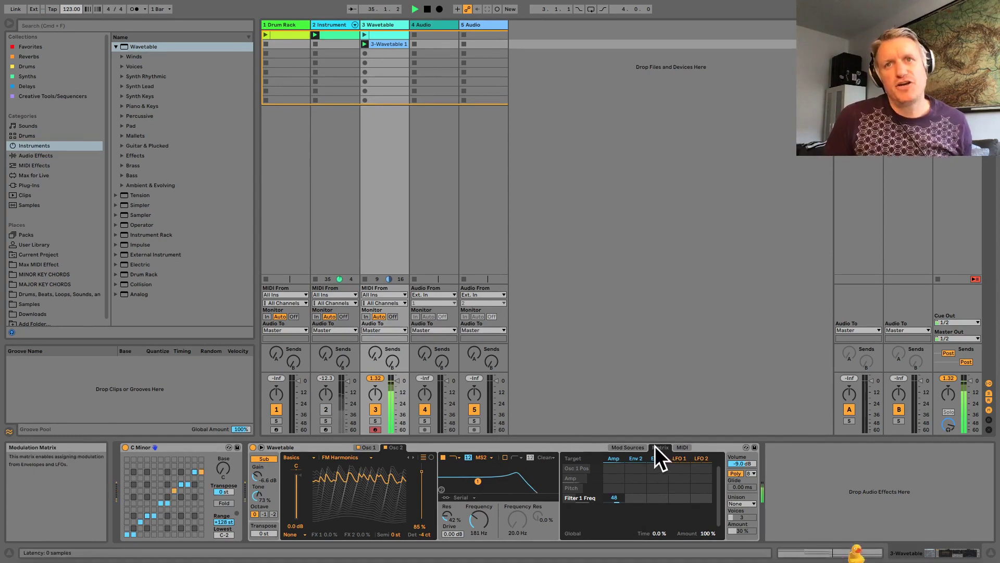
{"action": "key", "text": "space"}
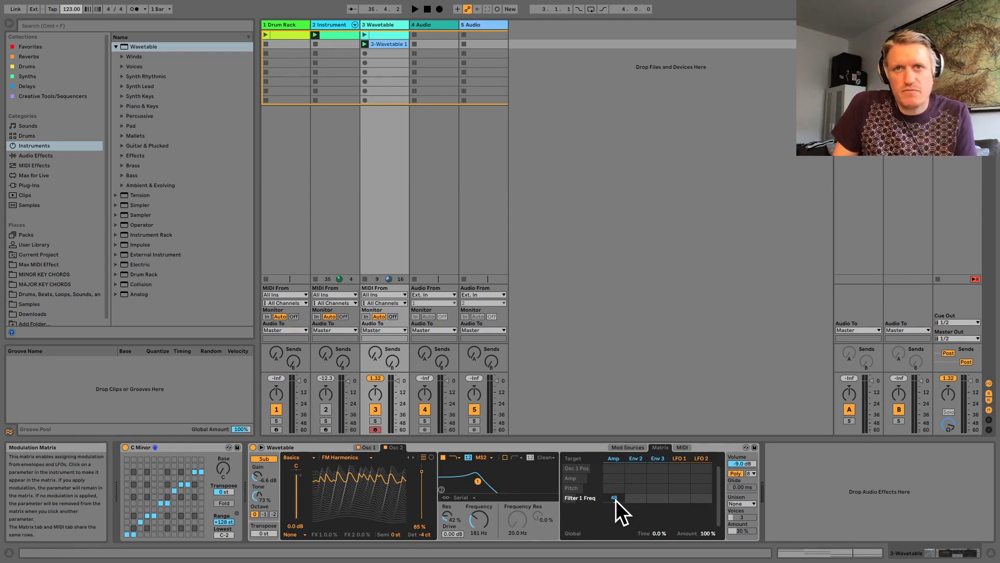
Compare the Amp, Env 2 and Env 3 envelopes, and modulate Filter 1 Freq with Env 2 at 53 instead of Amp during playback.
{"action": "left_click", "coordinate": [633, 445]}
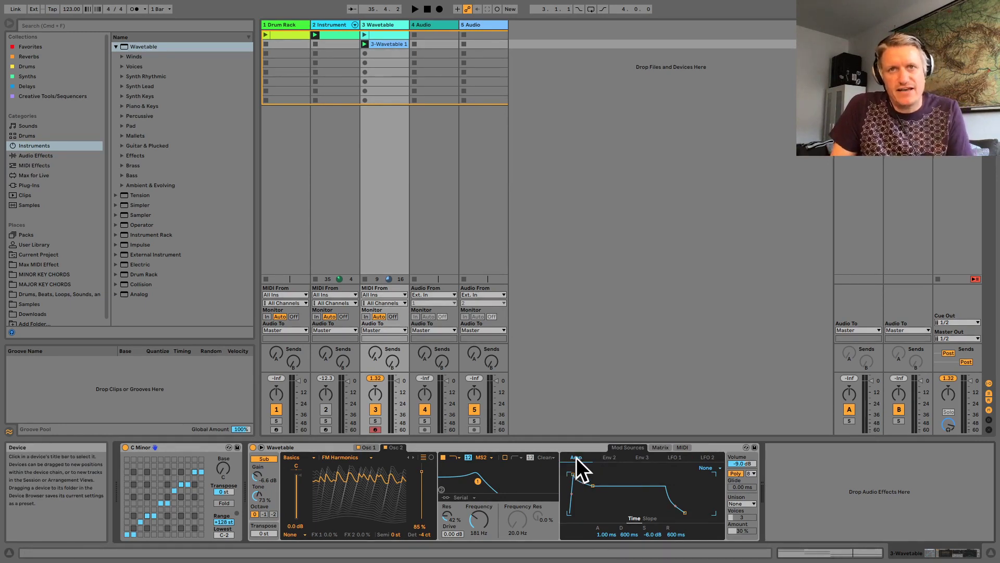
{"action": "left_click", "coordinate": [611, 458]}
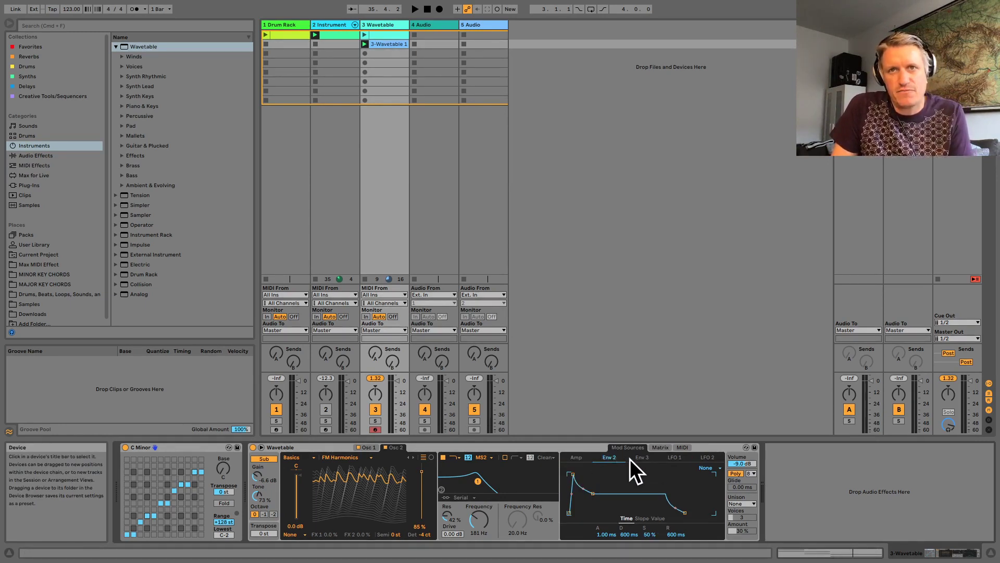
{"action": "left_click", "coordinate": [636, 458]}
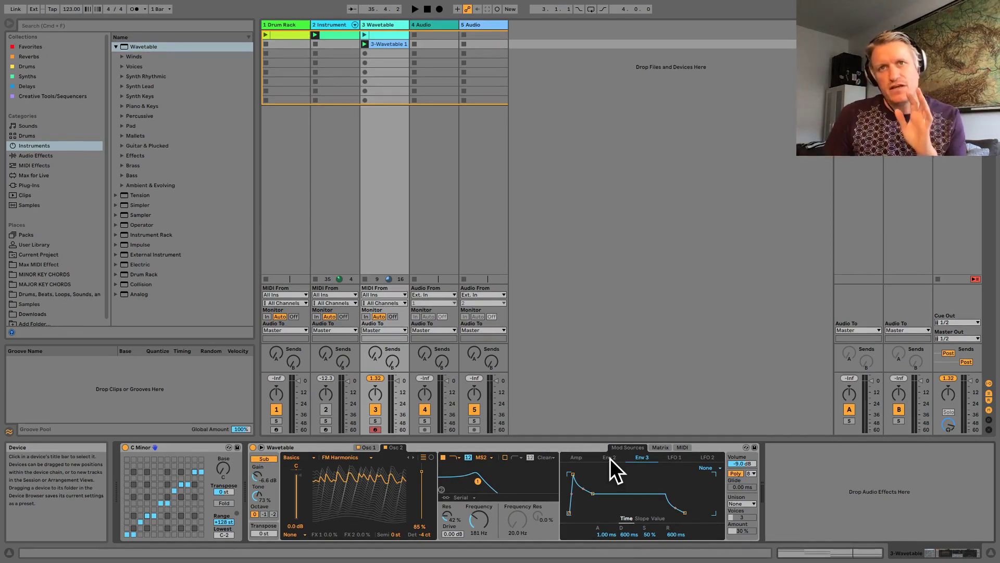
{"action": "left_click", "coordinate": [576, 457]}
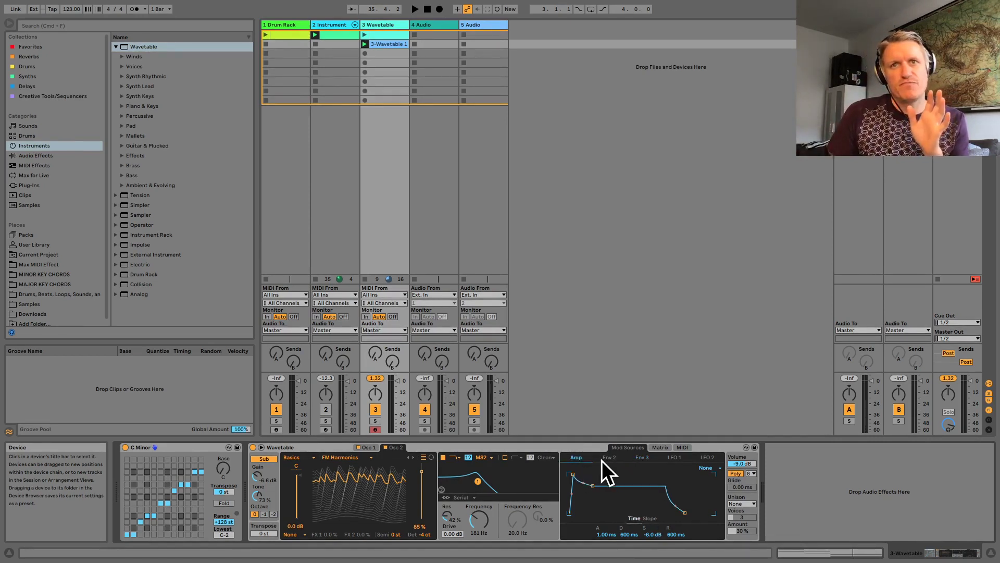
{"action": "left_click", "coordinate": [609, 457]}
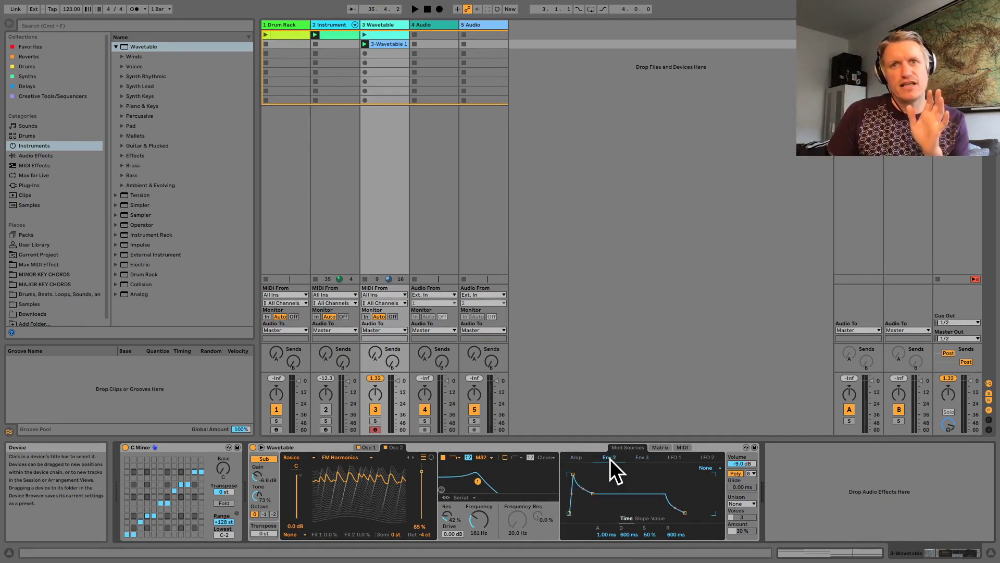
{"action": "left_click", "coordinate": [658, 447]}
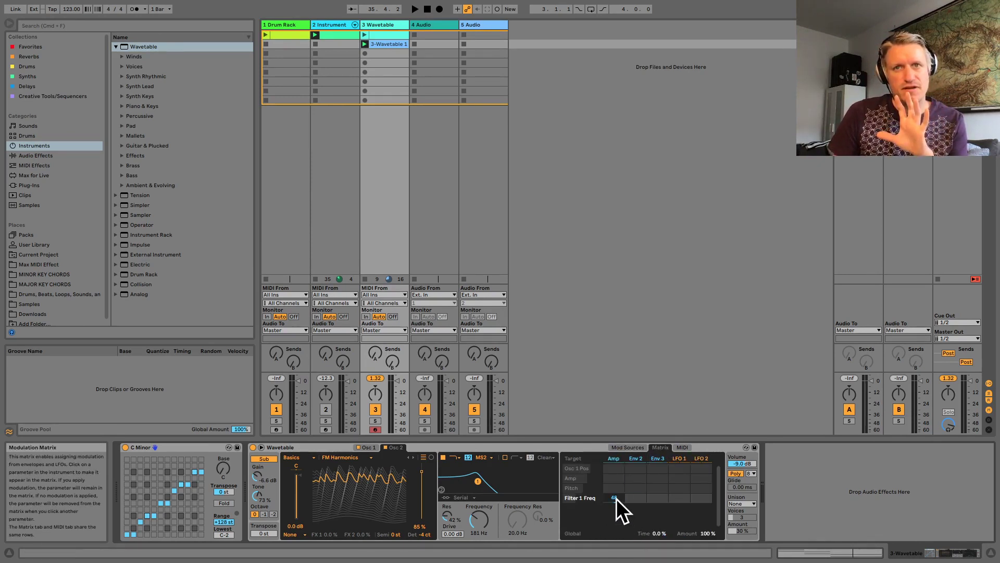
{"action": "key", "text": "space"}
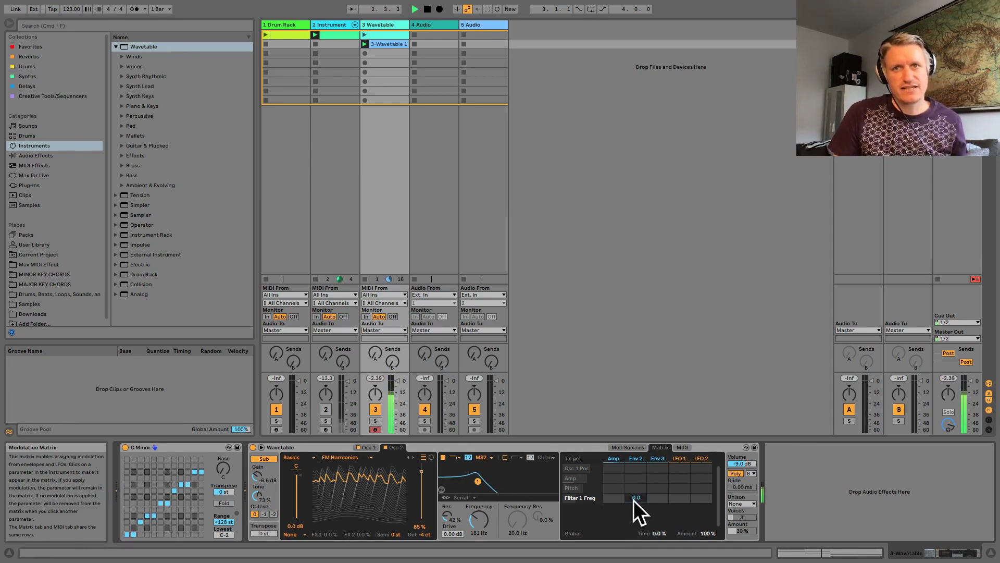
{"action": "left_click_drag", "start_coordinate": [637, 498], "coordinate": [641, 466]}
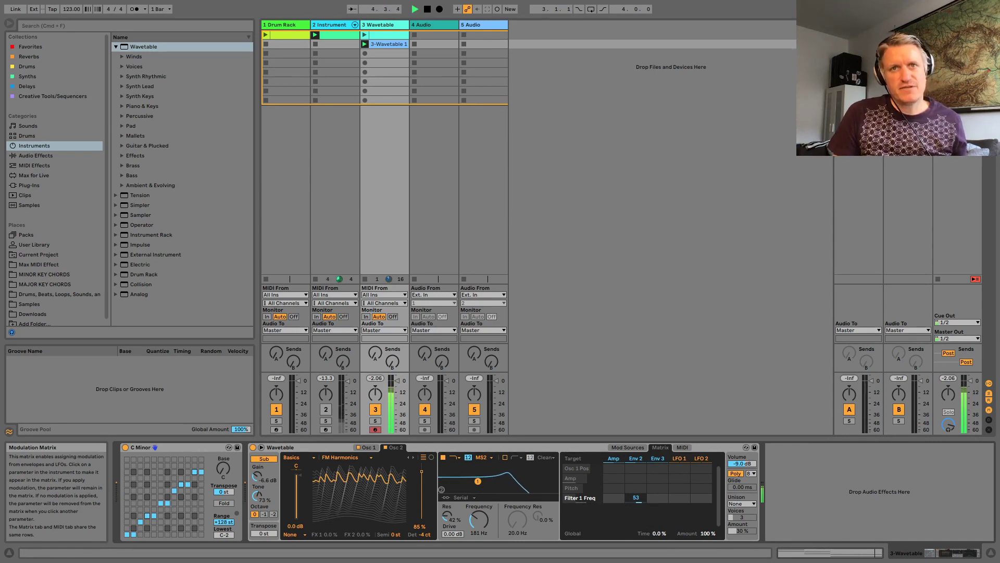
Try Env 2 attack times of 20 s, 0 ms and about 36 ms, listening to the filter sweep.
{"action": "left_click", "coordinate": [639, 444]}
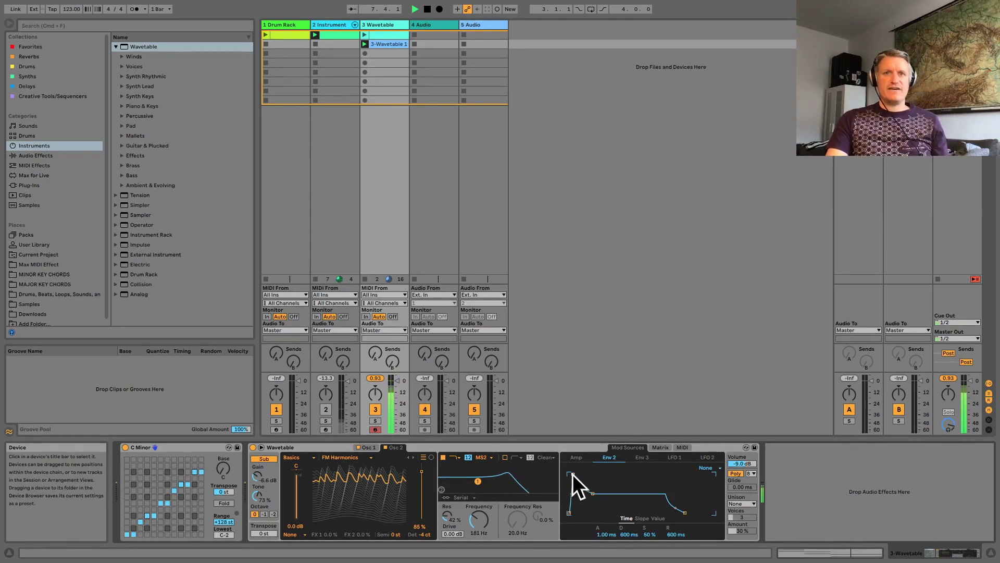
{"action": "left_click_drag", "start_coordinate": [573, 474], "coordinate": [617, 474]}
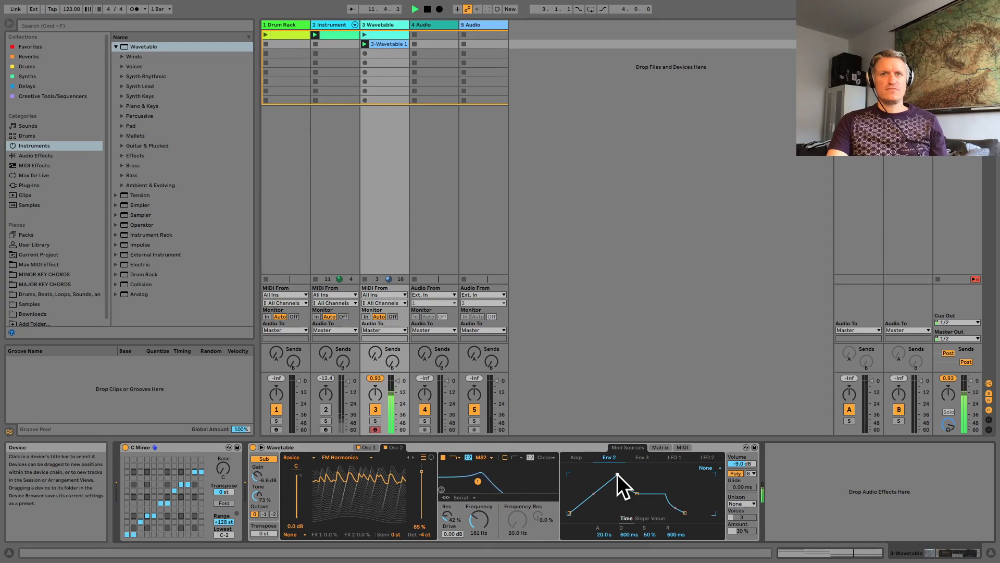
{"action": "key", "text": "space"}
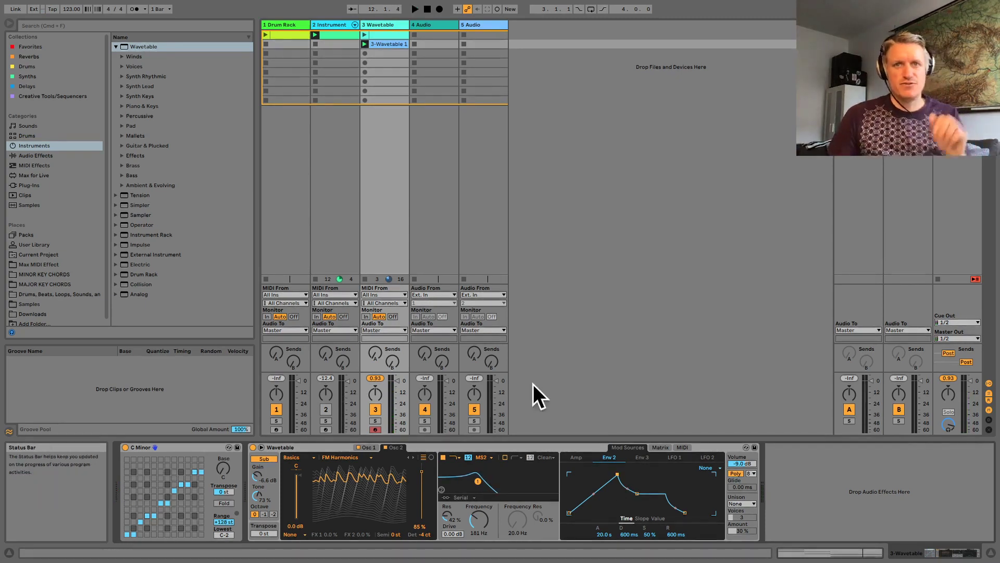
{"action": "left_click_drag", "start_coordinate": [617, 474], "coordinate": [569, 474]}
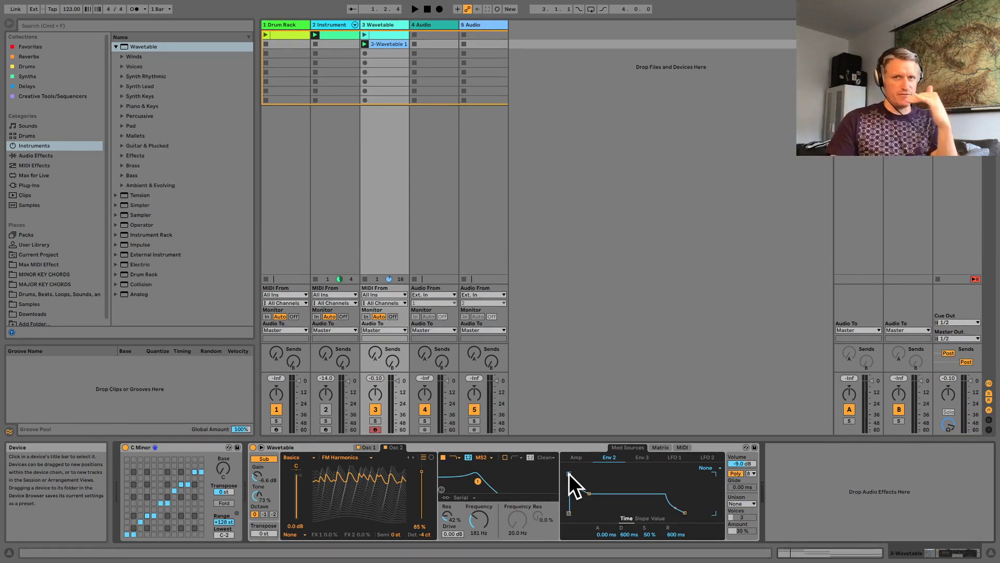
{"action": "left_click_drag", "start_coordinate": [569, 474], "coordinate": [579, 475]}
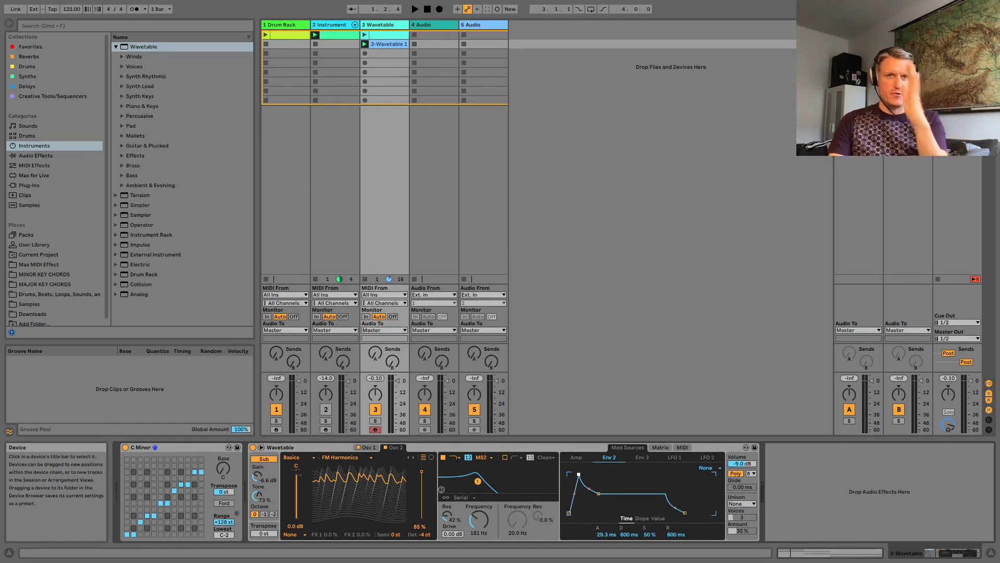
{"action": "key", "text": "space"}
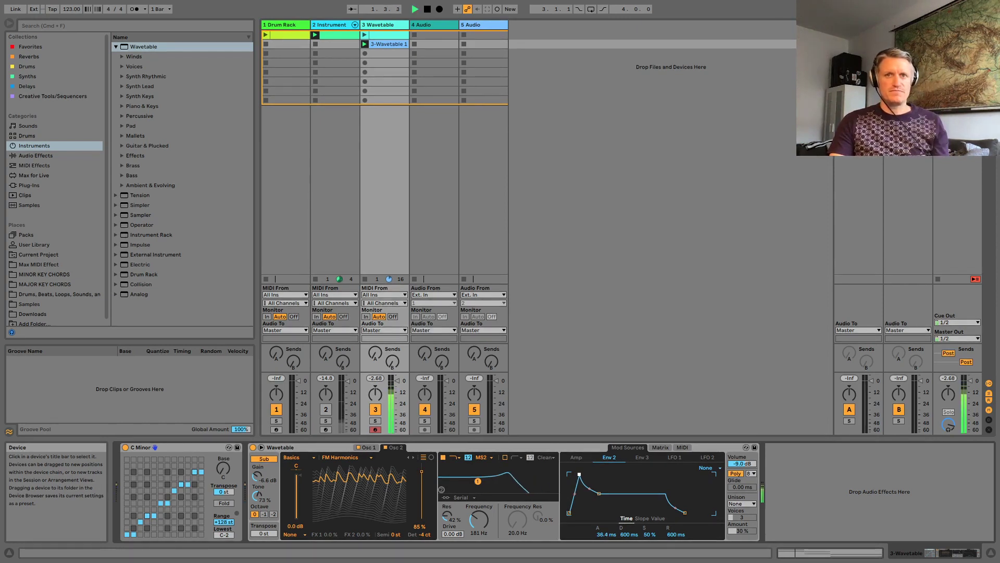
Try Env 2 attacks of 12 s and 3.18 s, set its release to 20 s and its attack to 148 ms, and stop playback.
{"action": "left_click_drag", "start_coordinate": [581, 474], "coordinate": [611, 476]}
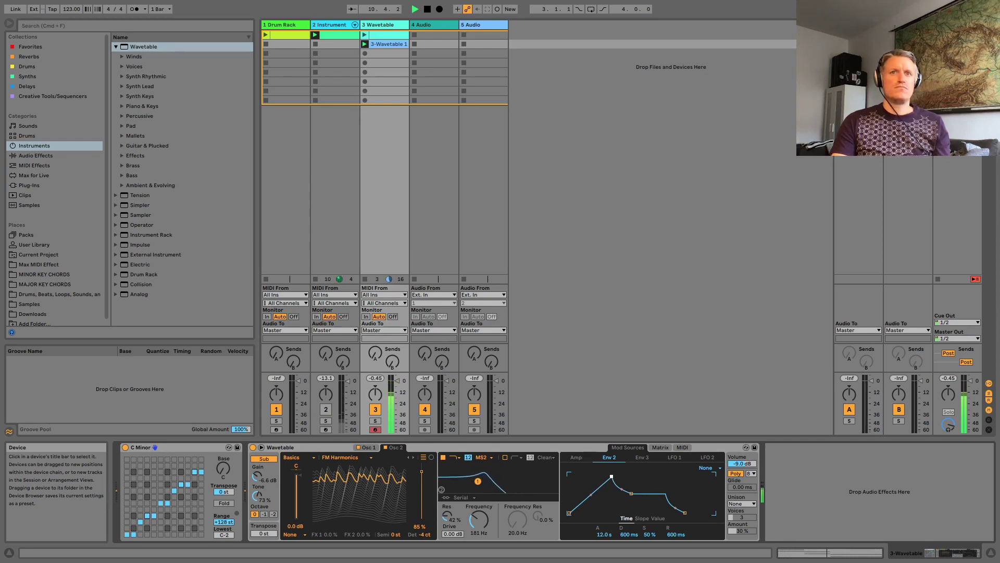
{"action": "left_click_drag", "start_coordinate": [611, 476], "coordinate": [599, 475]}
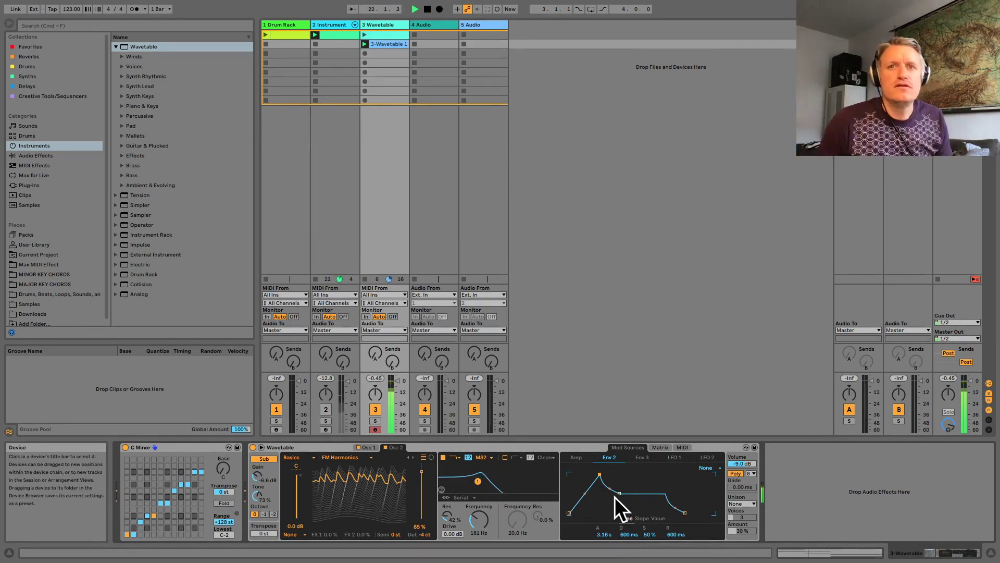
{"action": "left_click_drag", "start_coordinate": [684, 512], "coordinate": [713, 512]}
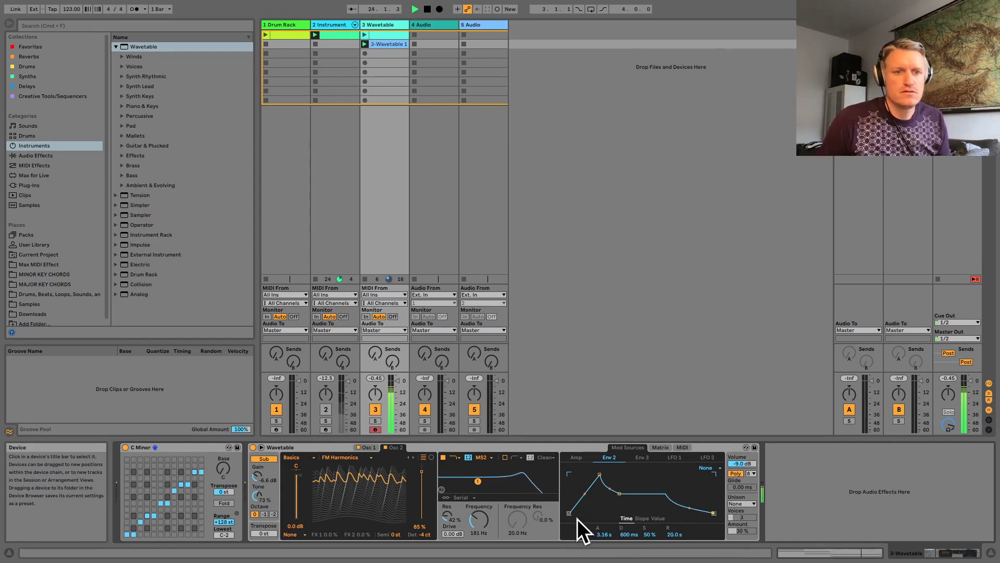
{"action": "left_click_drag", "start_coordinate": [600, 474], "coordinate": [583, 475]}
{"action": "key", "text": "space"}
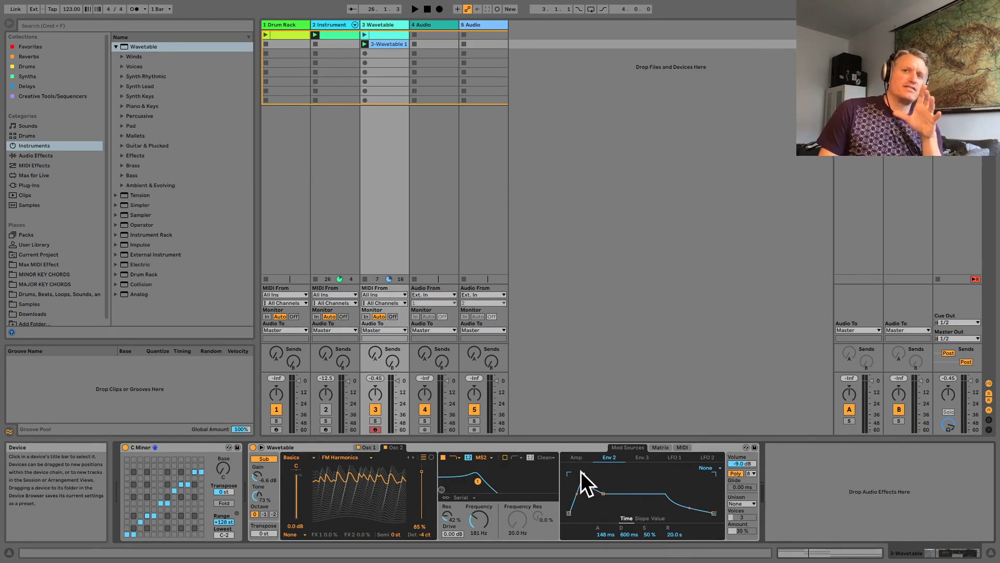
Set Env 2's attack to 1.61 s, raise its initial level almost to the peak and return that level to zero.
{"action": "left_click_drag", "start_coordinate": [583, 473], "coordinate": [589, 474]}
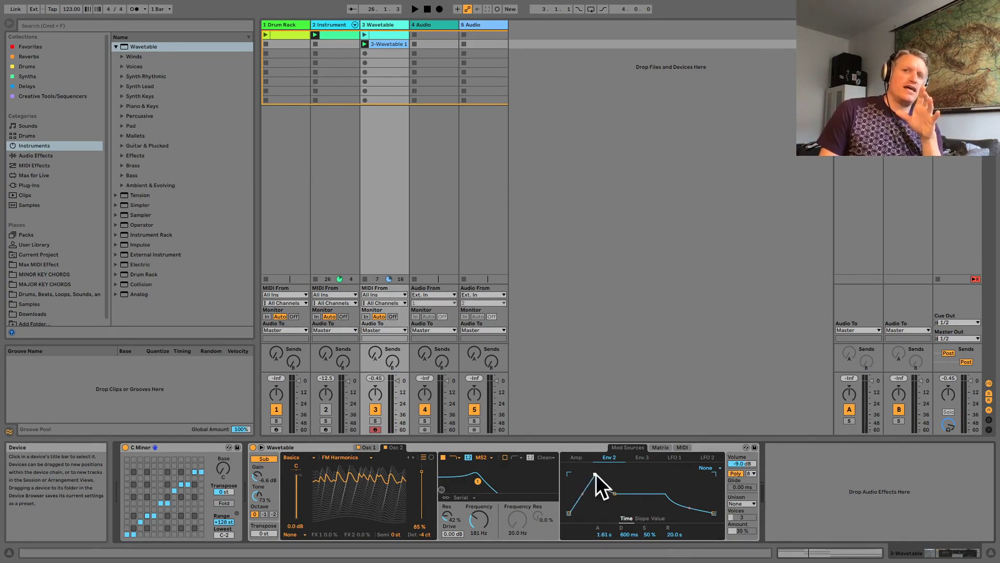
{"action": "left_click_drag", "start_coordinate": [571, 512], "coordinate": [571, 486]}
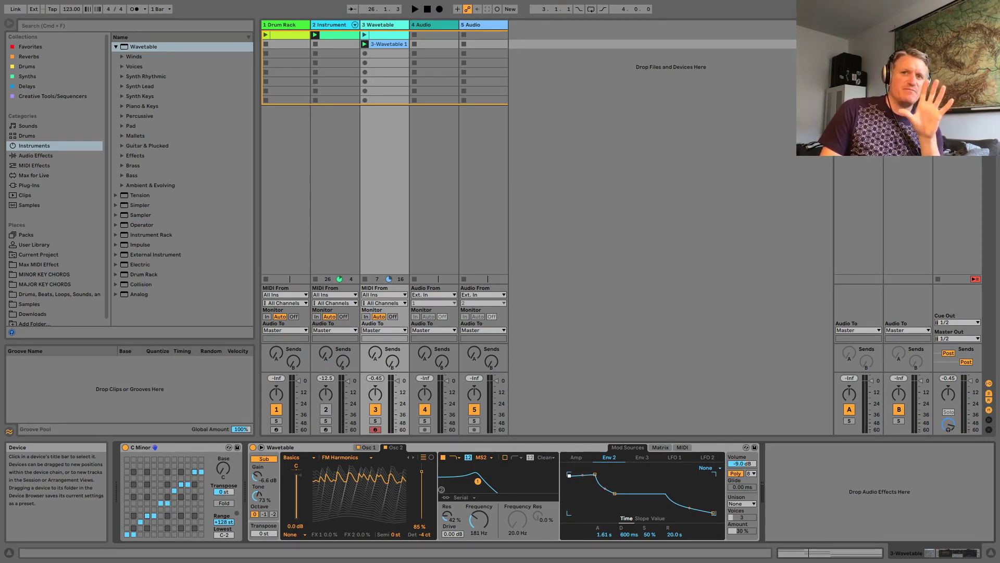
{"action": "left_click_drag", "start_coordinate": [570, 488], "coordinate": [569, 512]}
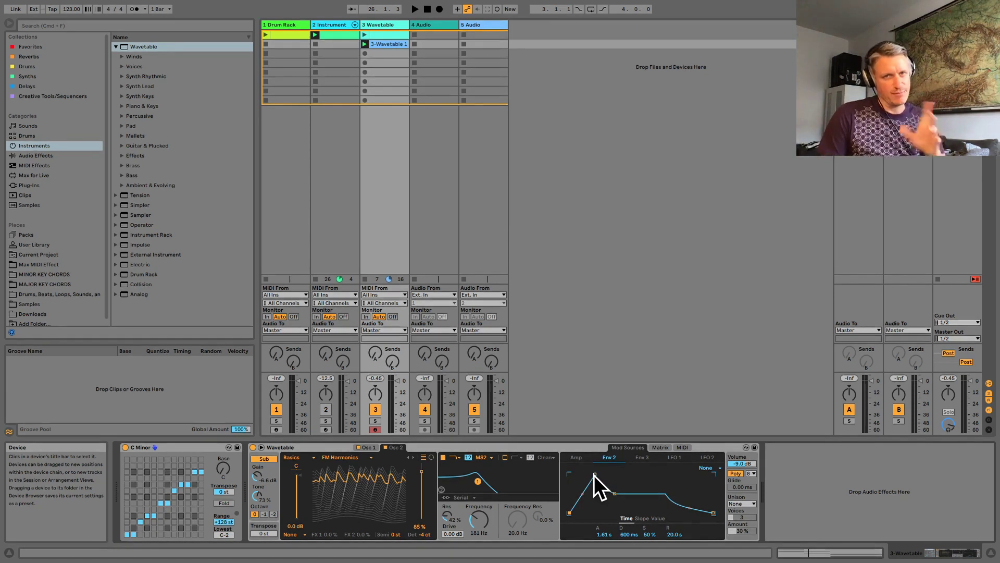
Set Env 2's attack to 4.40 s, raise its initial level to the peak and play the clip briefly.
{"action": "mouse_move", "coordinate": [594, 475]}
{"action": "left_mouse_down"}
{"action": "mouse_move", "coordinate": [571, 474]}
{"action": "mouse_move", "coordinate": [602, 474]}
{"action": "left_mouse_up"}
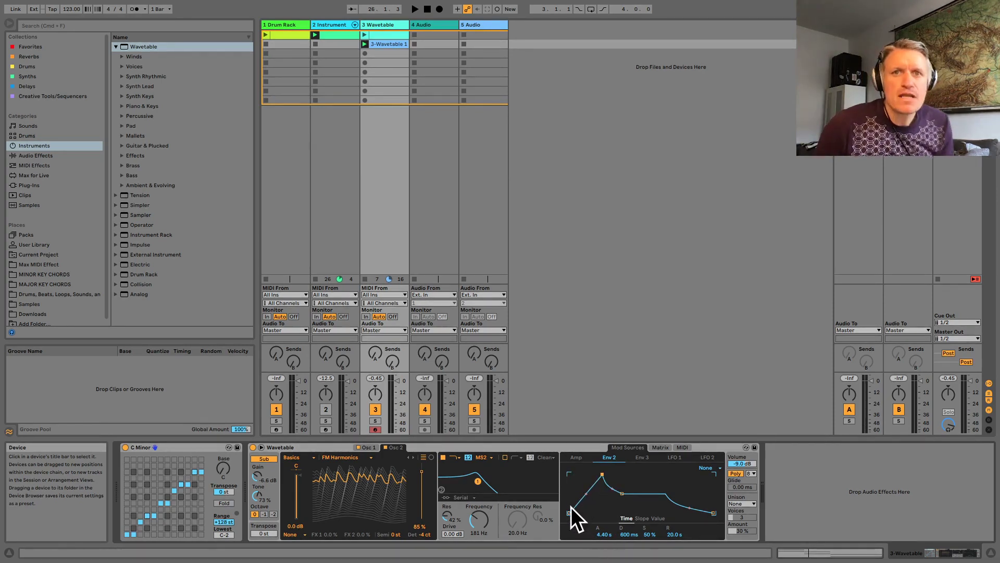
{"action": "left_click_drag", "start_coordinate": [567, 514], "coordinate": [569, 474]}
{"action": "key", "text": "space"}
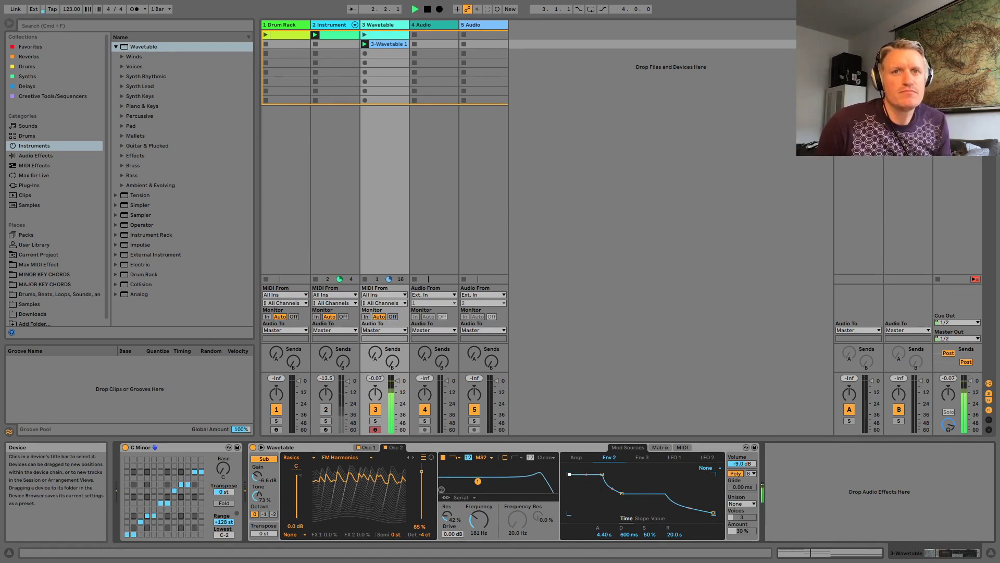
{"action": "key", "text": "space"}
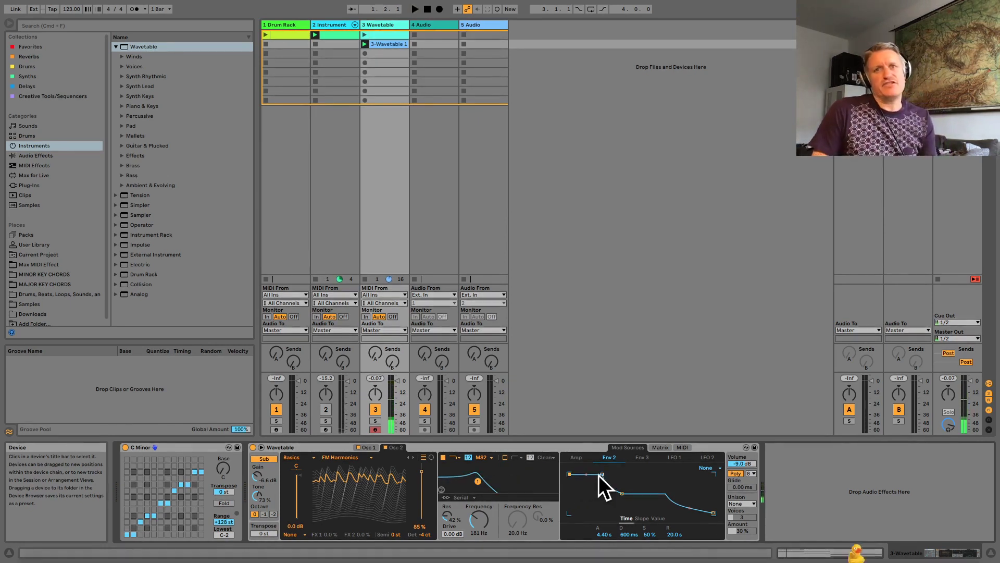
Try a 12 s attack on Env 2 during playback, and set the attack to 197 ms with the initial level lowered partway.
{"action": "mouse_move", "coordinate": [600, 475]}
{"action": "left_mouse_down"}
{"action": "mouse_move", "coordinate": [568, 474]}
{"action": "mouse_move", "coordinate": [611, 474]}
{"action": "left_mouse_up"}
{"action": "key", "text": "space"}
{"action": "key", "text": "space"}
{"action": "key", "text": "space"}
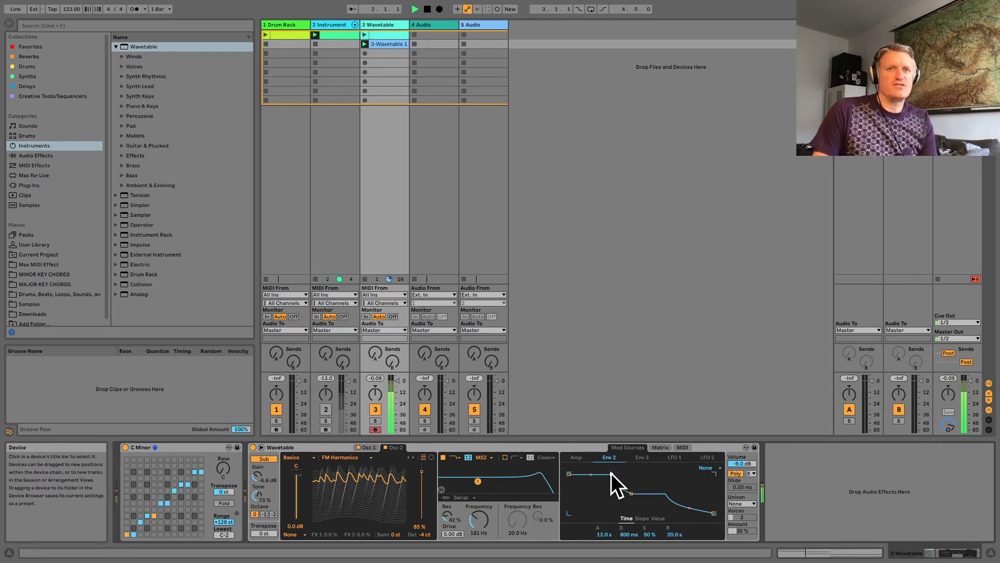
{"action": "left_click_drag", "start_coordinate": [611, 473], "coordinate": [583, 473]}
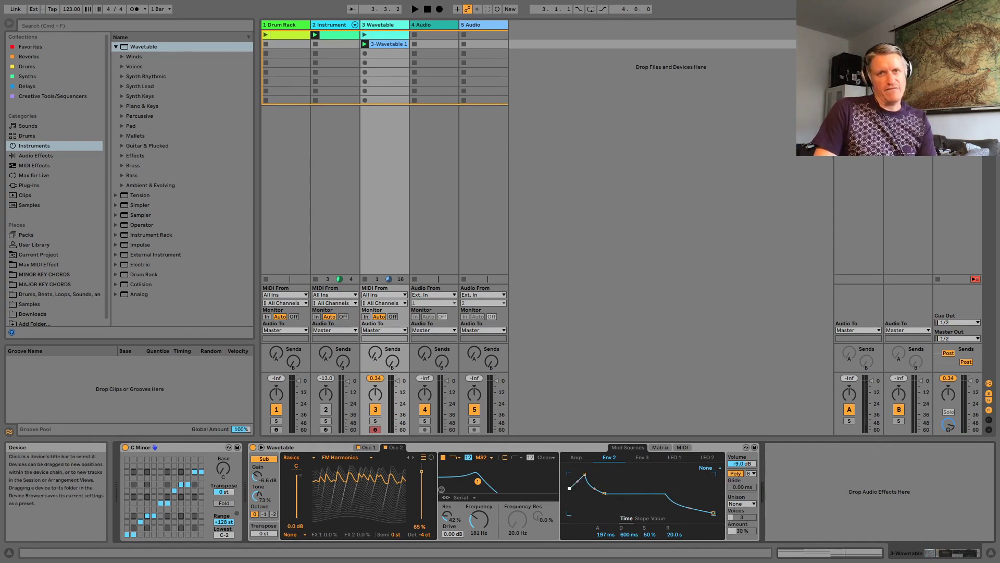
Lower Env 2's initial level to zero and shape a 4.13 s attack, 5.97 s decay and 64 % sustain while the clip plays.
{"action": "left_click_drag", "start_coordinate": [570, 474], "coordinate": [569, 513]}
{"action": "left_click_drag", "start_coordinate": [585, 473], "coordinate": [571, 473]}
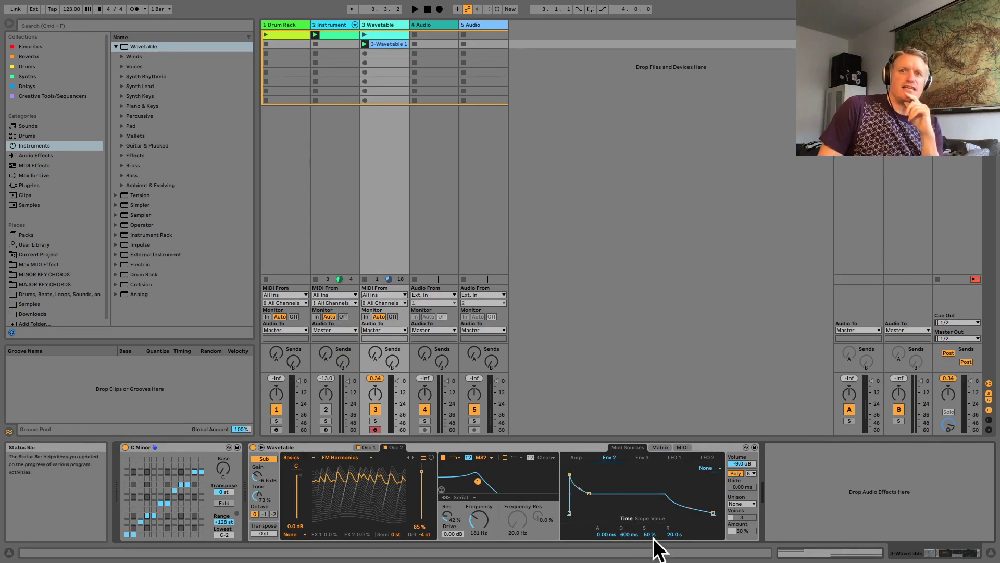
{"action": "mouse_move", "coordinate": [650, 533]}
{"action": "left_mouse_down"}
{"action": "mouse_move", "coordinate": [649, 513]}
{"action": "mouse_move", "coordinate": [650, 527]}
{"action": "left_mouse_up"}
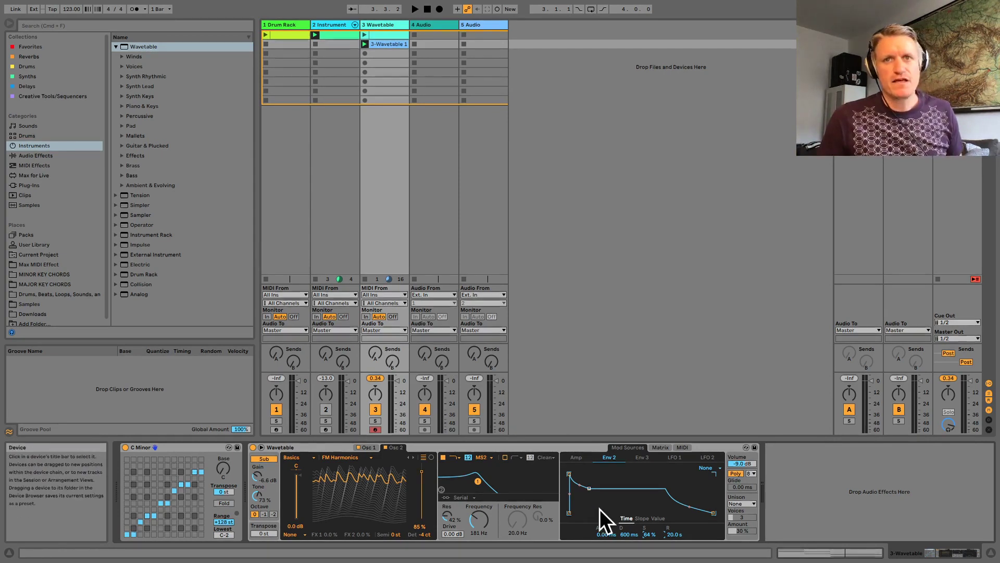
{"action": "key", "text": "space"}
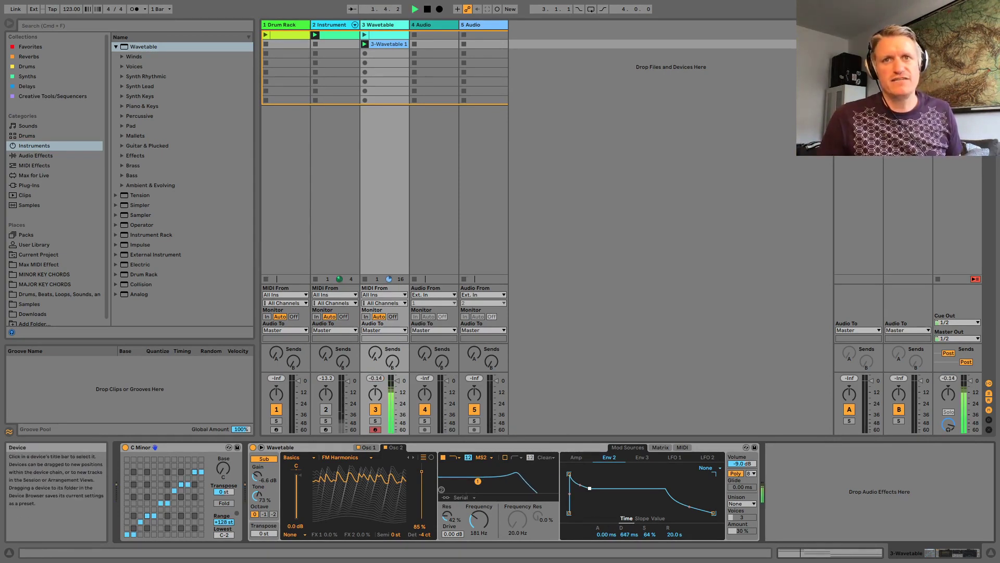
{"action": "left_click_drag", "start_coordinate": [587, 491], "coordinate": [602, 474]}
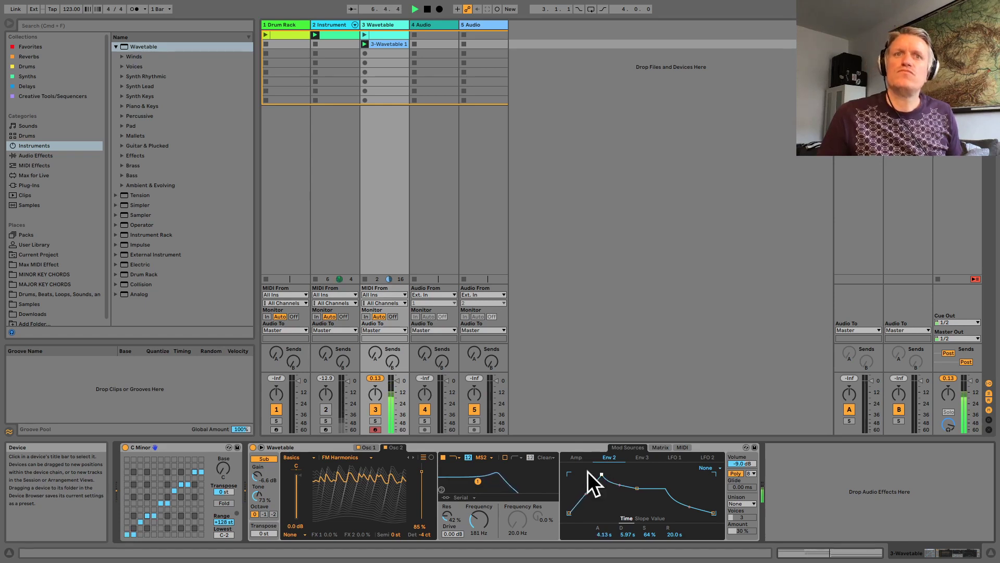
Bypass the first filter, play the clip without it and switch the filter back on.
{"action": "left_click", "coordinate": [443, 456]}
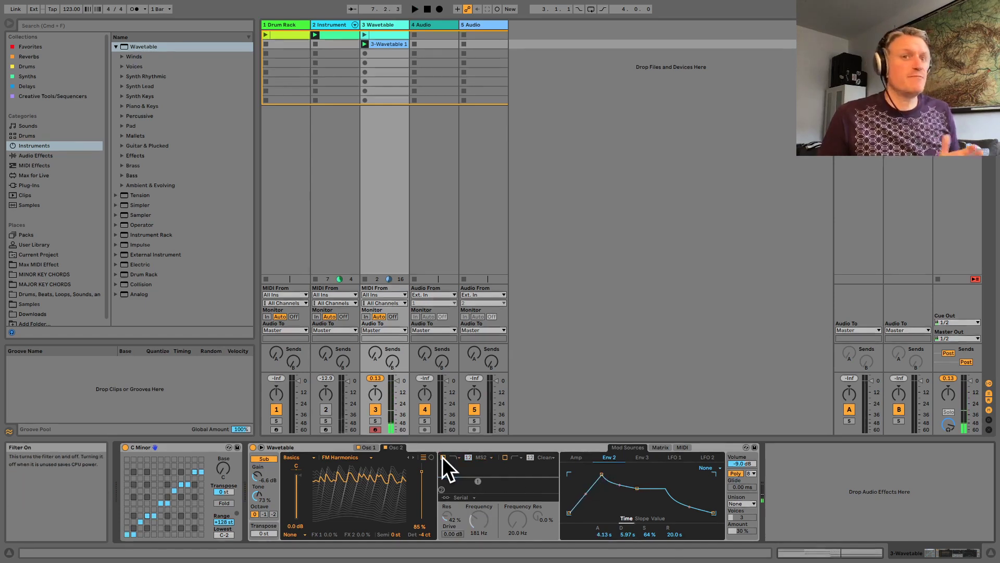
{"action": "key", "text": "space"}
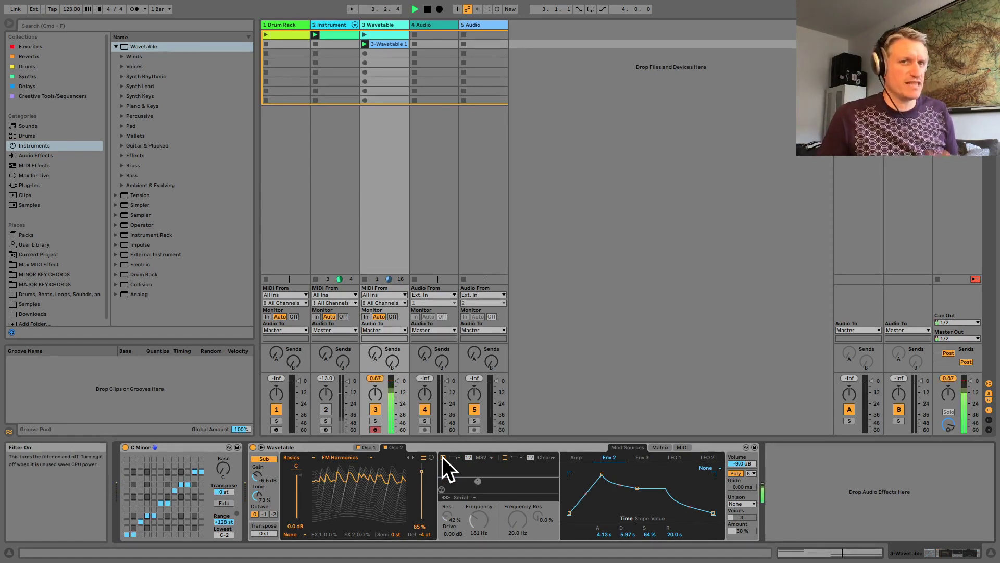
{"action": "left_click", "coordinate": [443, 458]}
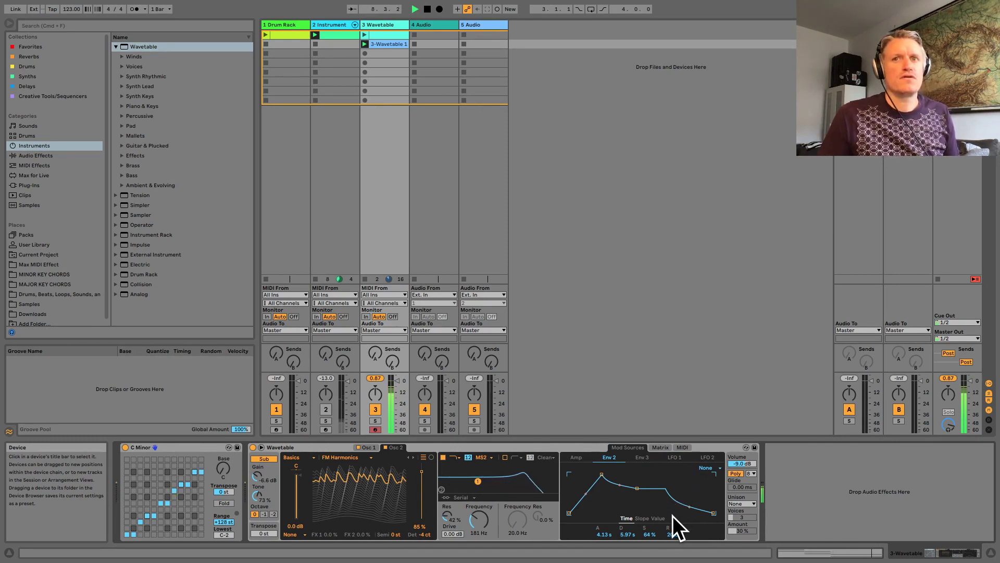
Audition Env 2's Trigger and Loop modes during playback and return its loop mode to None.
{"action": "left_click", "coordinate": [709, 468]}
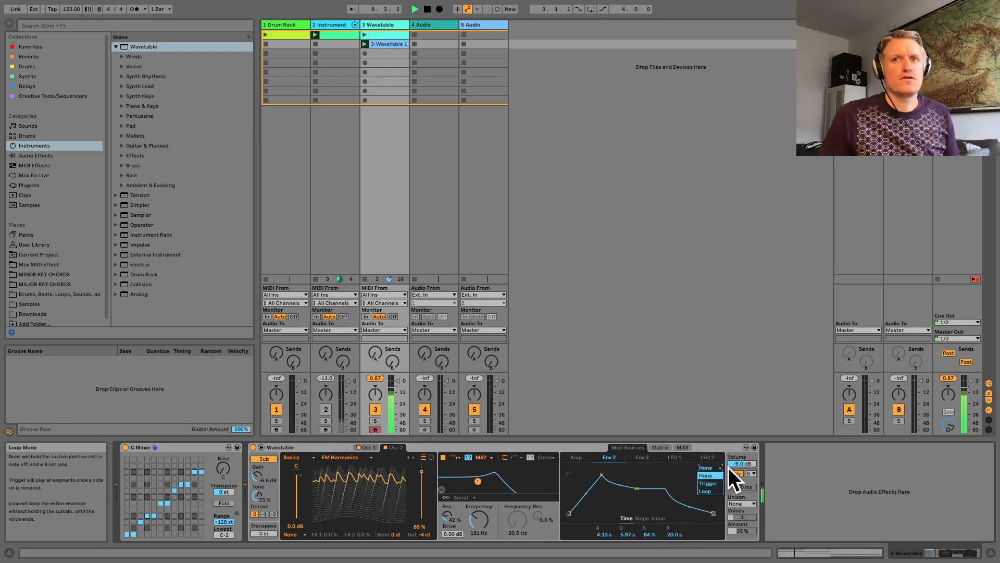
{"action": "left_click", "coordinate": [618, 514]}
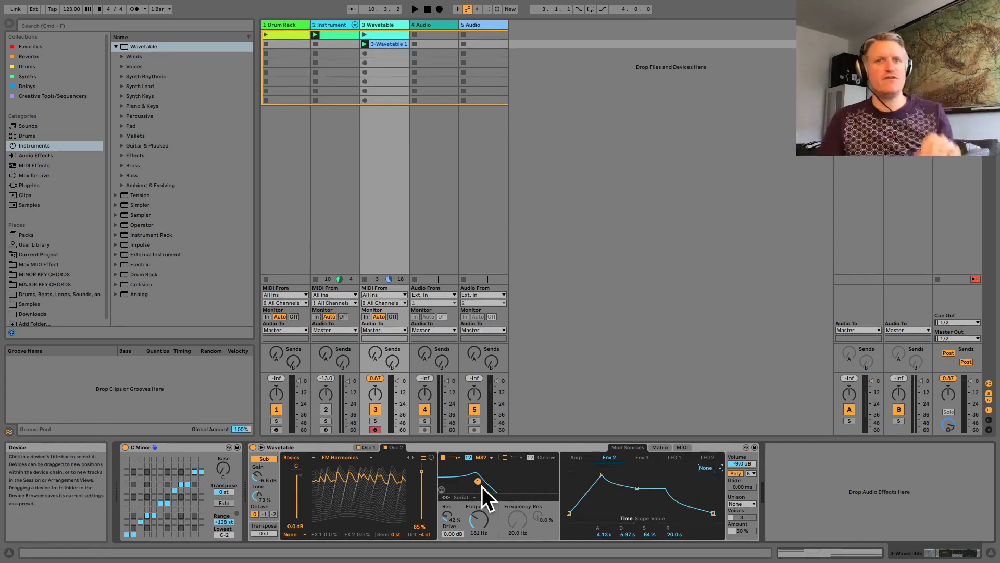
{"action": "key", "text": "space"}
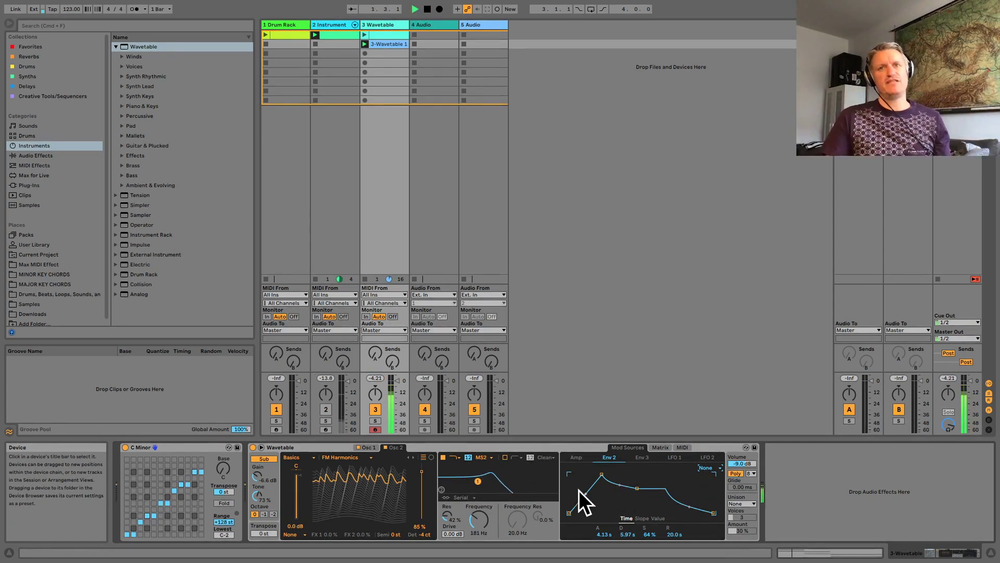
{"action": "left_click", "coordinate": [706, 467]}
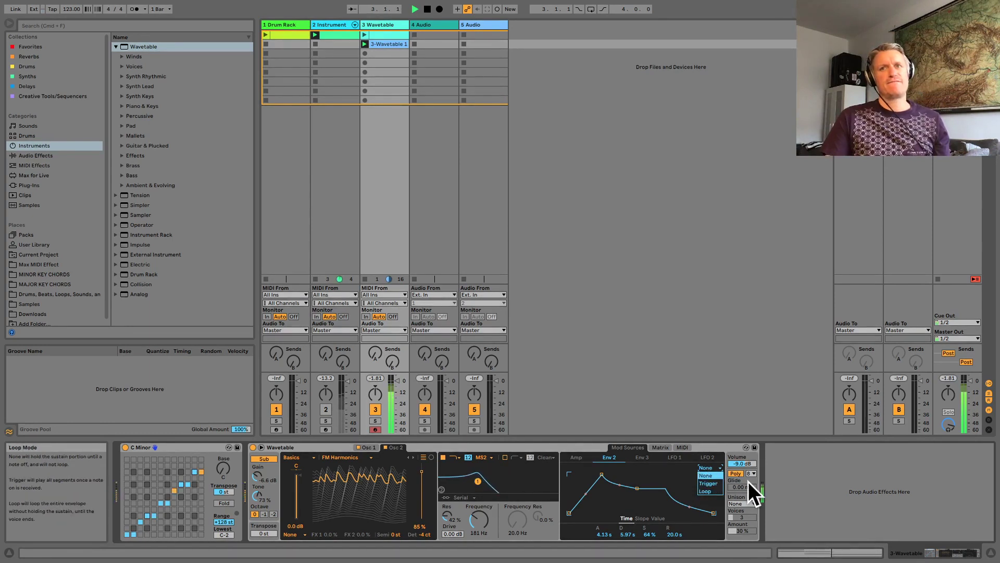
{"action": "left_click", "coordinate": [715, 484]}
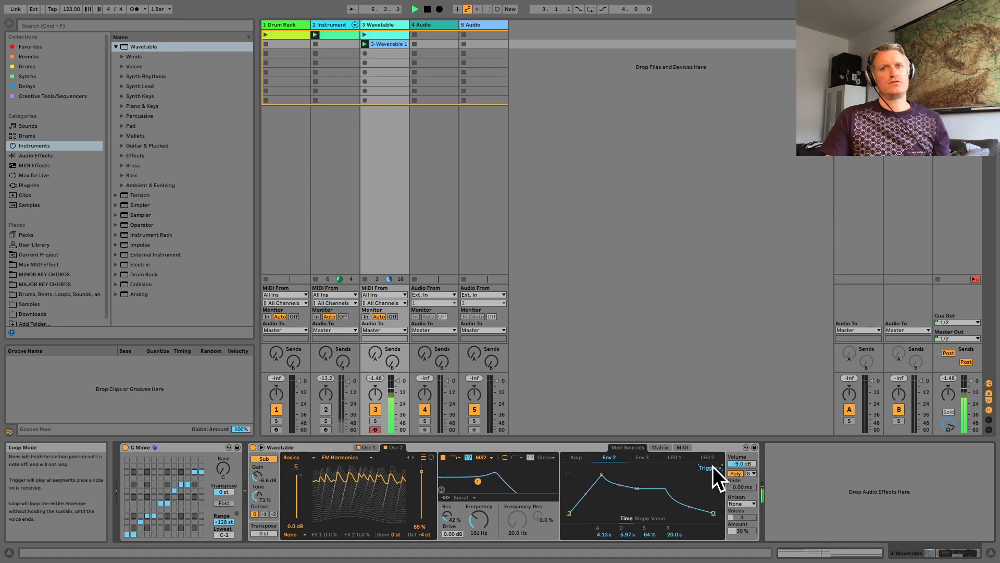
{"action": "left_click", "coordinate": [713, 467]}
{"action": "left_click", "coordinate": [715, 486]}
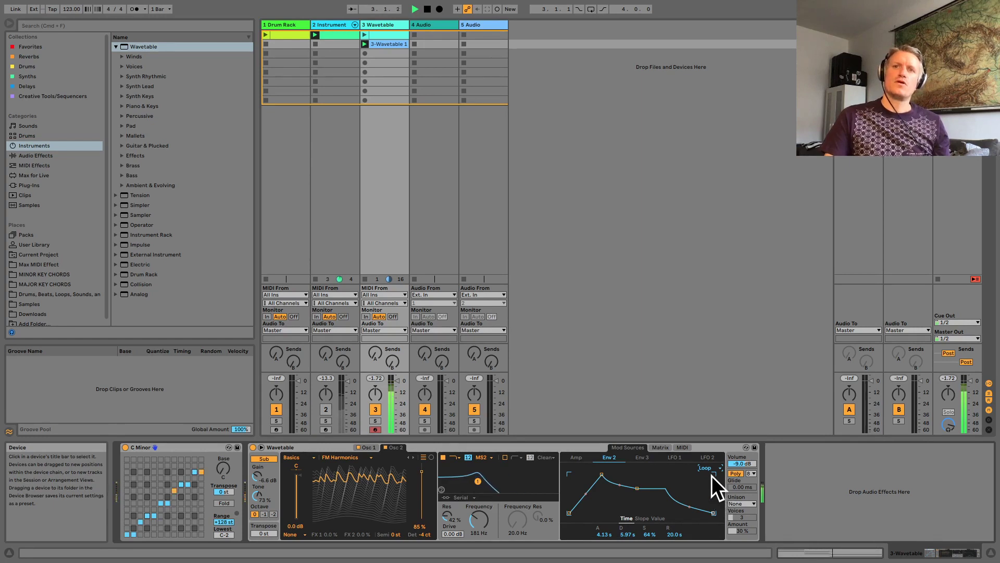
{"action": "left_click", "coordinate": [710, 467]}
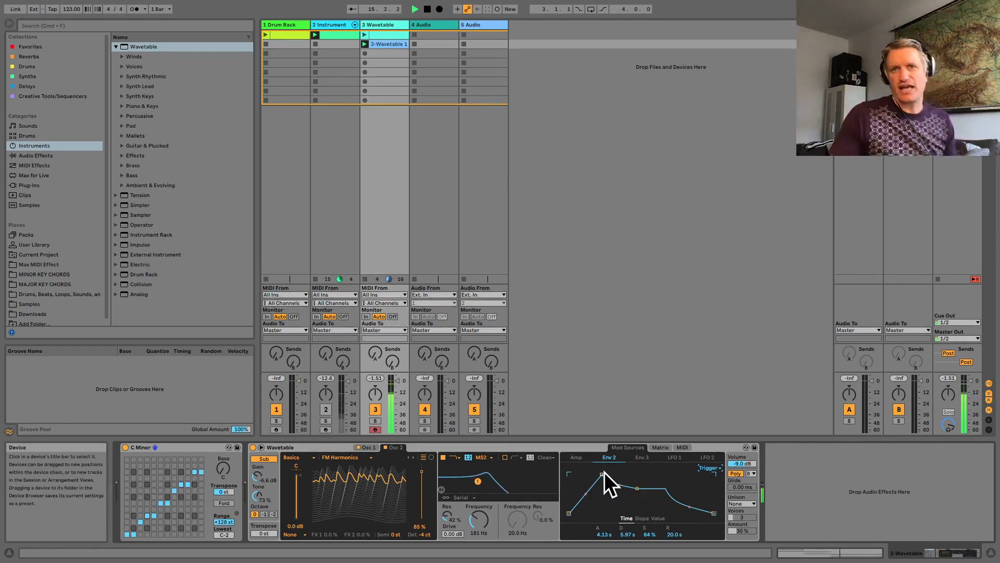
{"action": "left_click", "coordinate": [716, 467]}
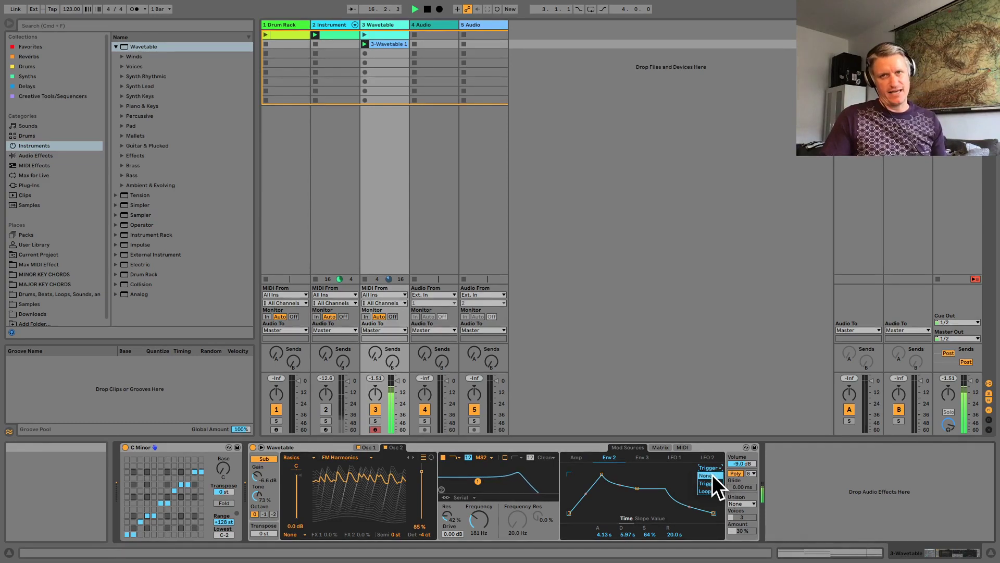
{"action": "left_click", "coordinate": [711, 474]}
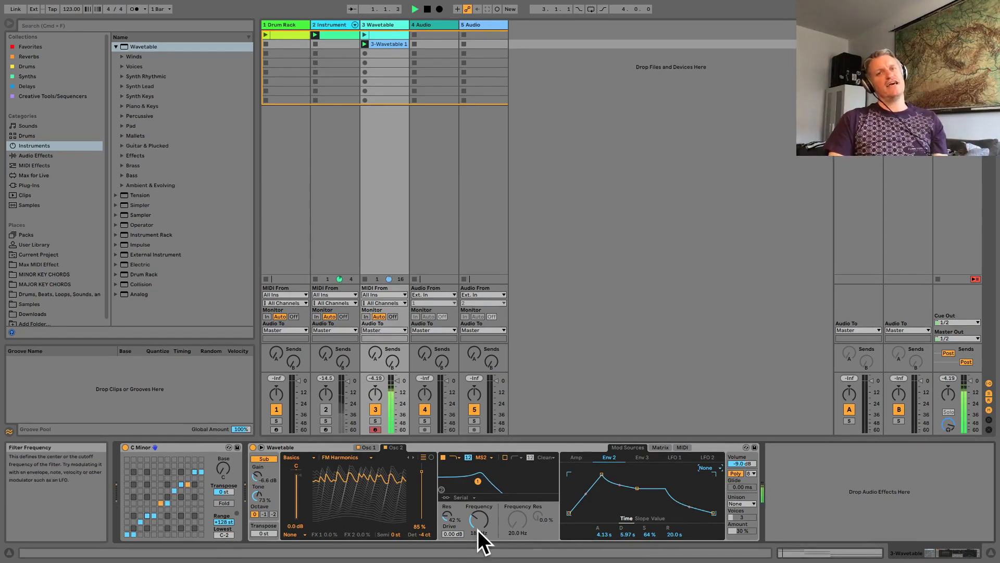
Sweep the first filter's frequency between 20.5 kHz and 20 Hz during playback and settle it at 202 Hz.
{"action": "left_click_drag", "start_coordinate": [478, 527], "coordinate": [477, 484]}
{"action": "key", "text": "space"}
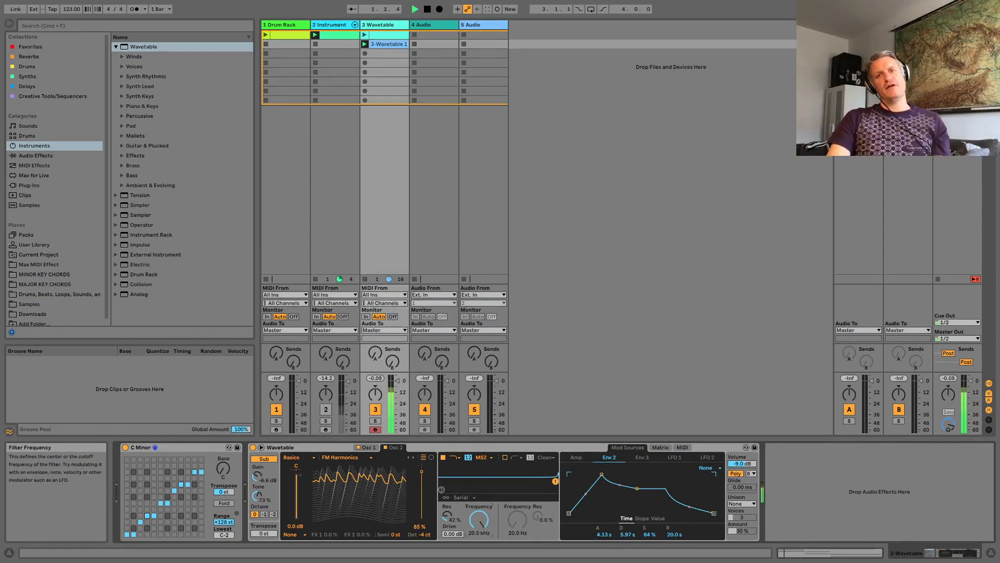
{"action": "left_click_drag", "start_coordinate": [478, 520], "coordinate": [478, 562]}
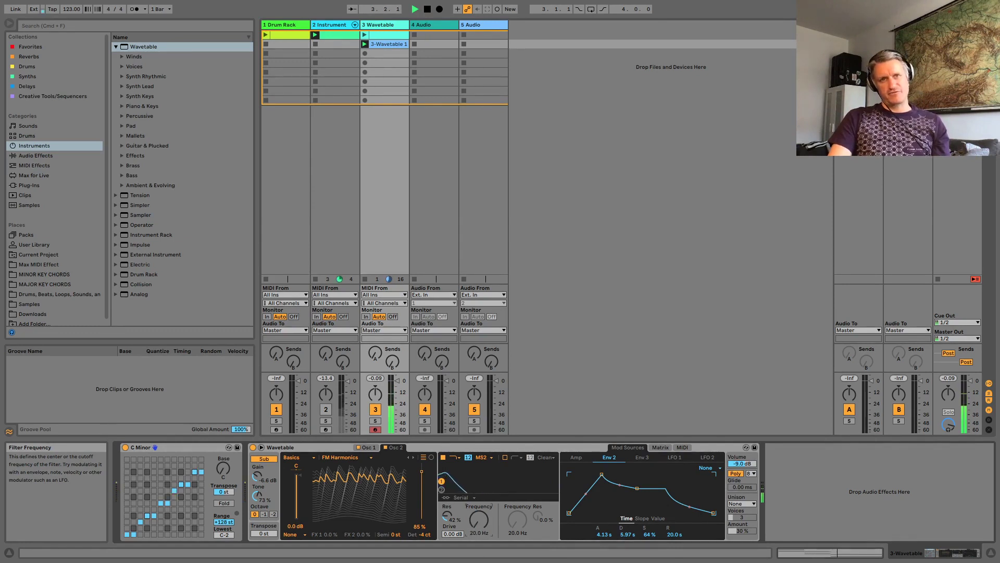
{"action": "left_click_drag", "start_coordinate": [478, 519], "coordinate": [479, 478]}
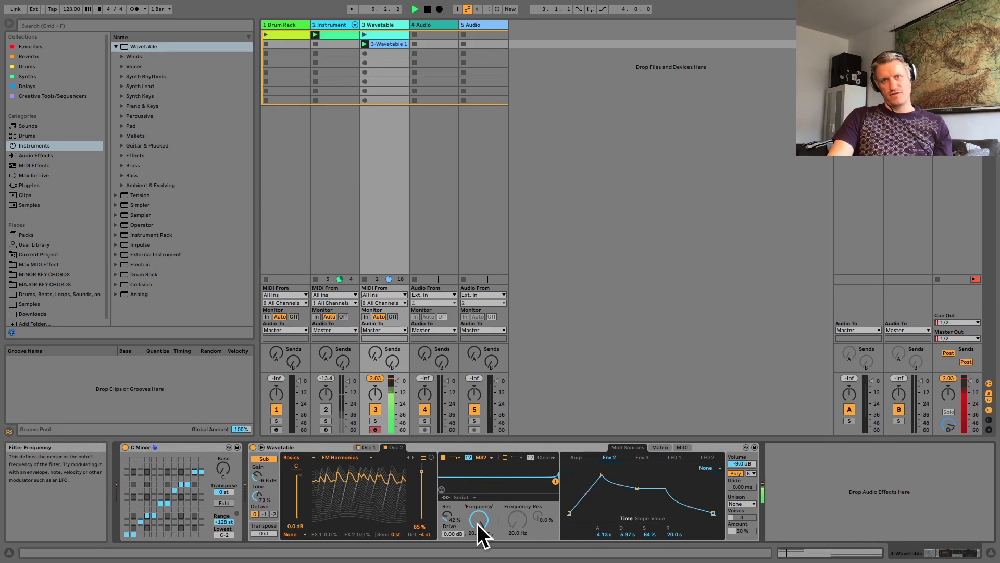
{"action": "left_click_drag", "start_coordinate": [477, 523], "coordinate": [477, 541]}
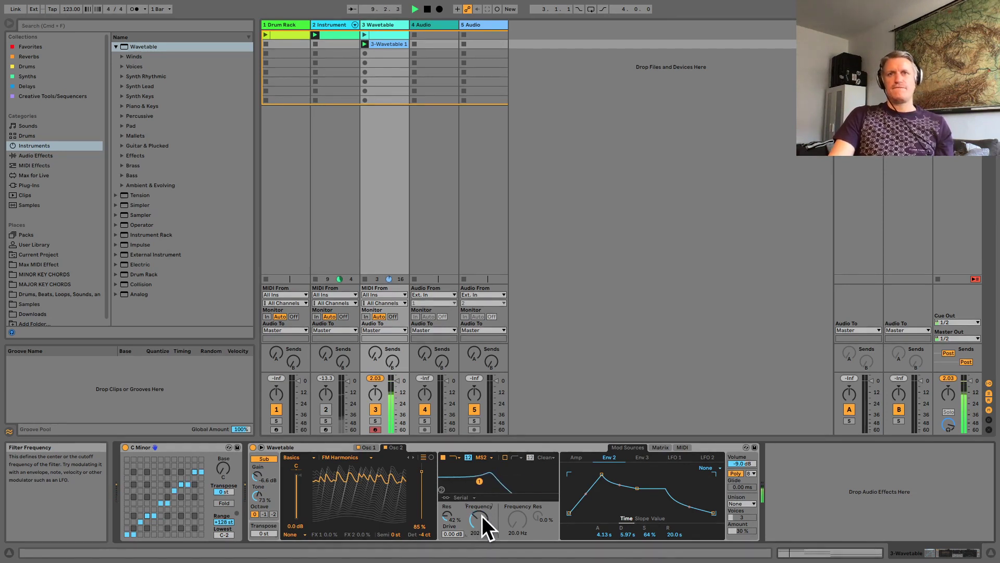
Replace Env 2's modulation of Filter 1 Freq with LFO 1 at 69, and set the filter to 538 Hz with 39 % resonance.
{"action": "left_click", "coordinate": [678, 456]}
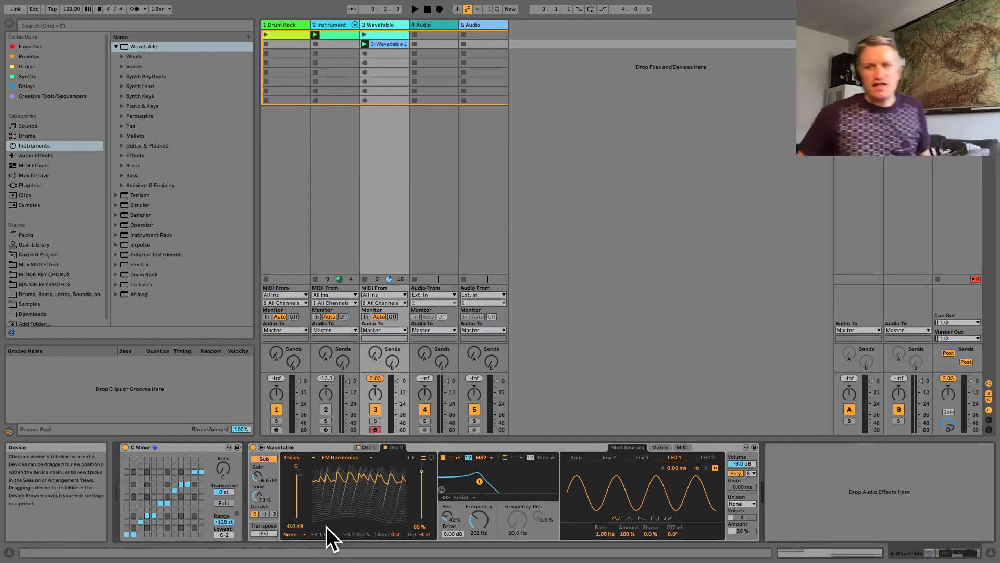
{"action": "key", "text": "space"}
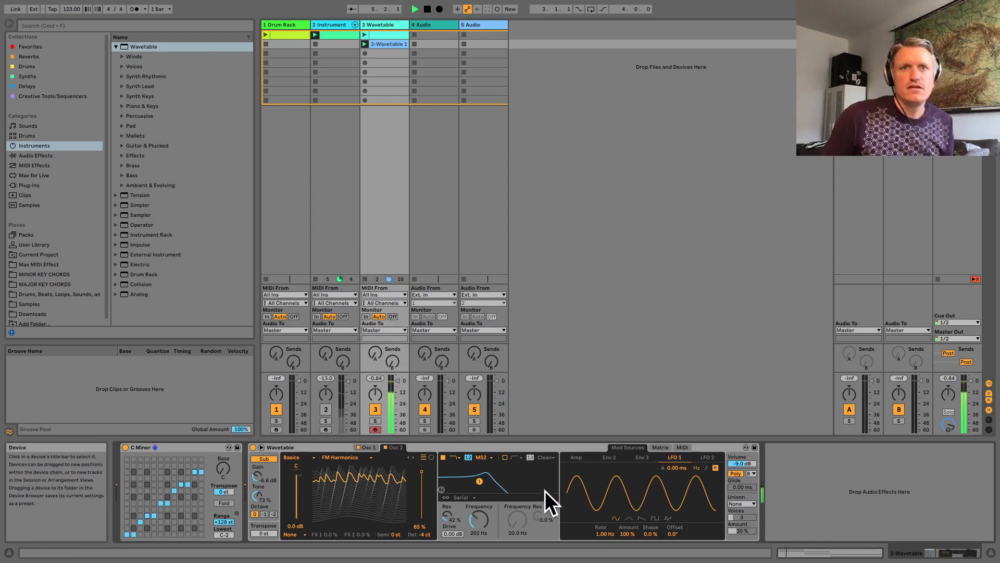
{"action": "left_click", "coordinate": [664, 446]}
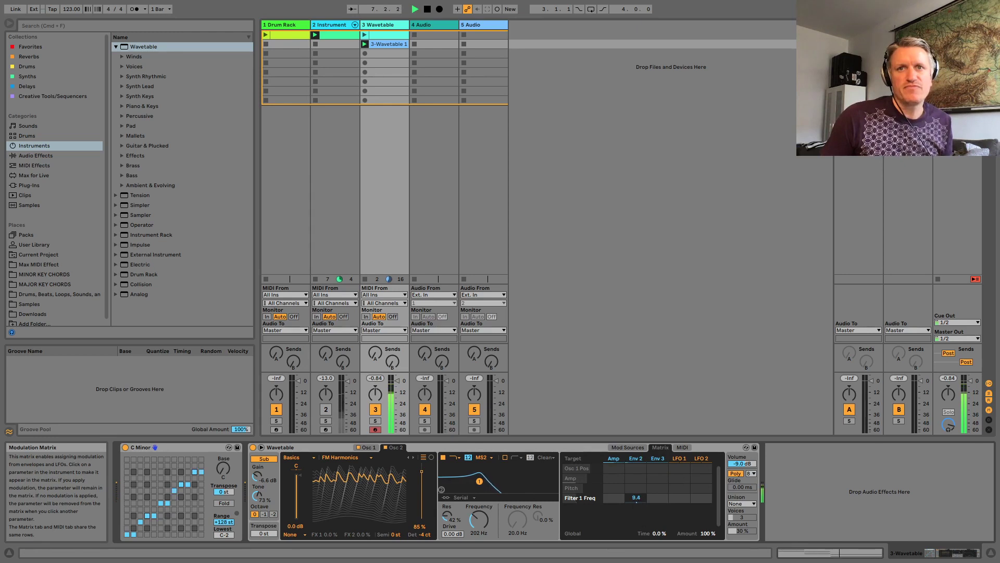
{"action": "double_click", "coordinate": [636, 498]}
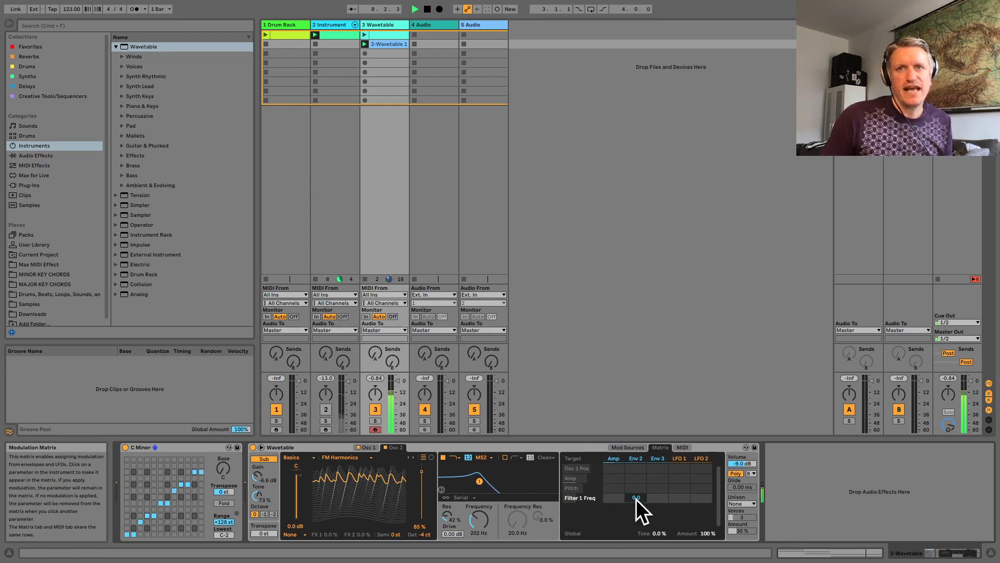
{"action": "left_click_drag", "start_coordinate": [479, 480], "coordinate": [495, 481]}
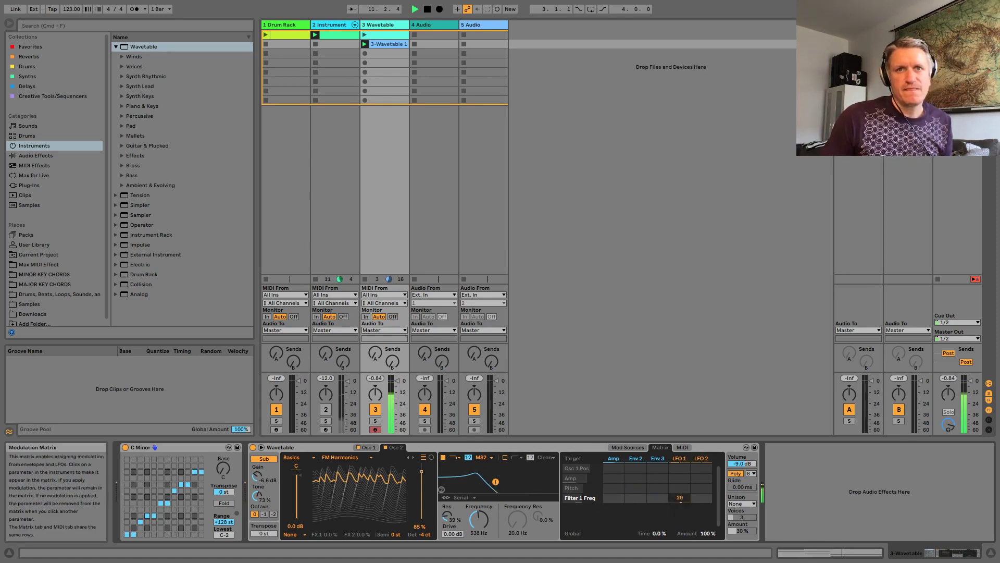
{"action": "left_click_drag", "start_coordinate": [680, 498], "coordinate": [680, 458]}
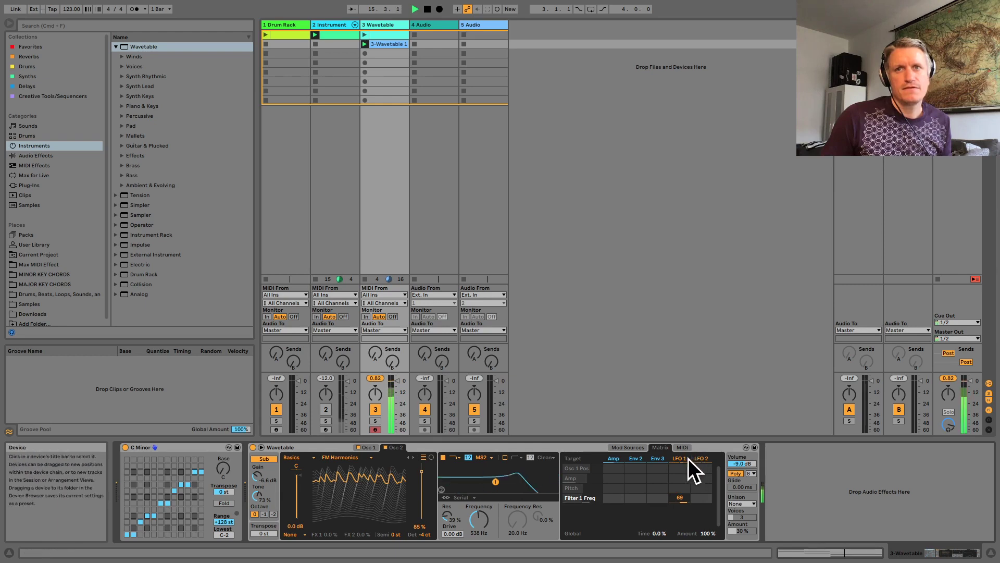
Try LFO 1 rates of 0.01 Hz and 30 Hz during playback, and set the rate to 0.36 Hz.
{"action": "left_click", "coordinate": [627, 447]}
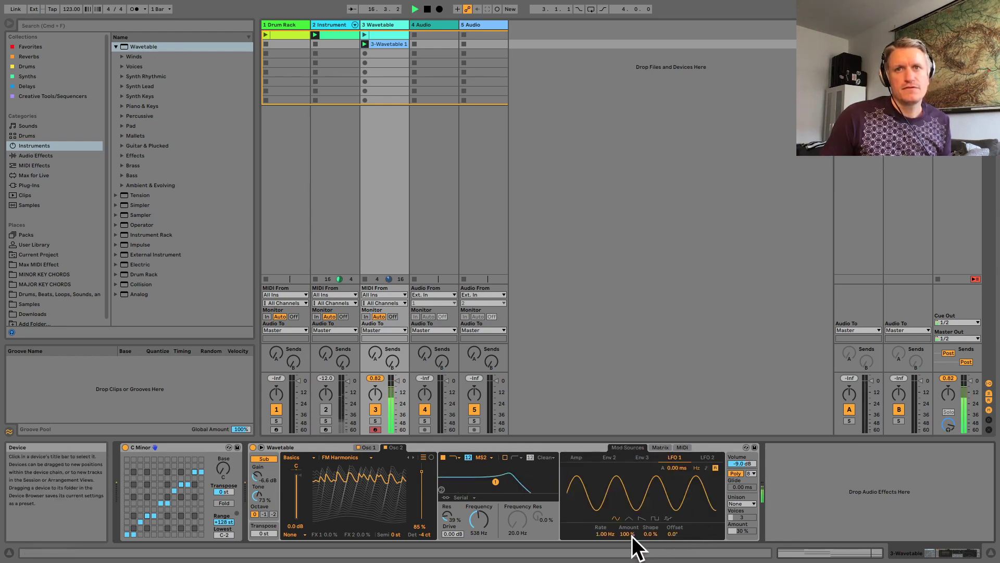
{"action": "left_click_drag", "start_coordinate": [605, 534], "coordinate": [605, 555]}
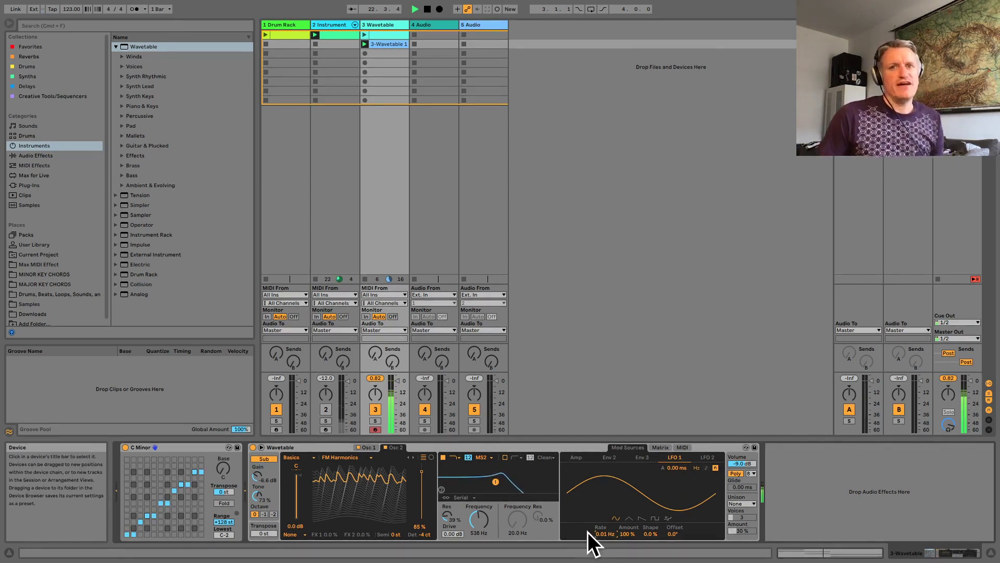
{"action": "left_click_drag", "start_coordinate": [605, 534], "coordinate": [606, 501]}
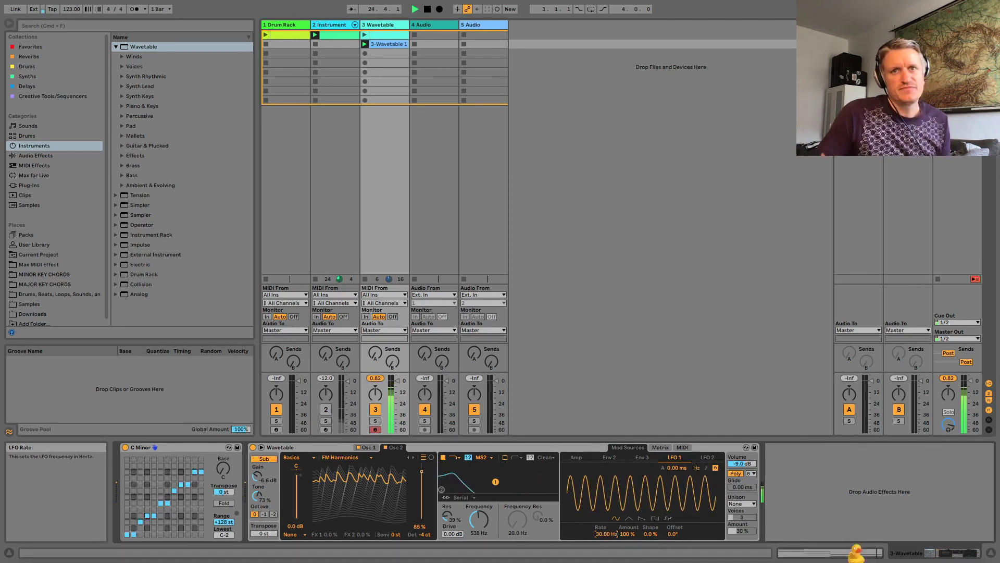
{"action": "mouse_move", "coordinate": [605, 533]}
{"action": "left_mouse_down"}
{"action": "mouse_move", "coordinate": [605, 562]}
{"action": "mouse_move", "coordinate": [602, 536]}
{"action": "left_mouse_up"}
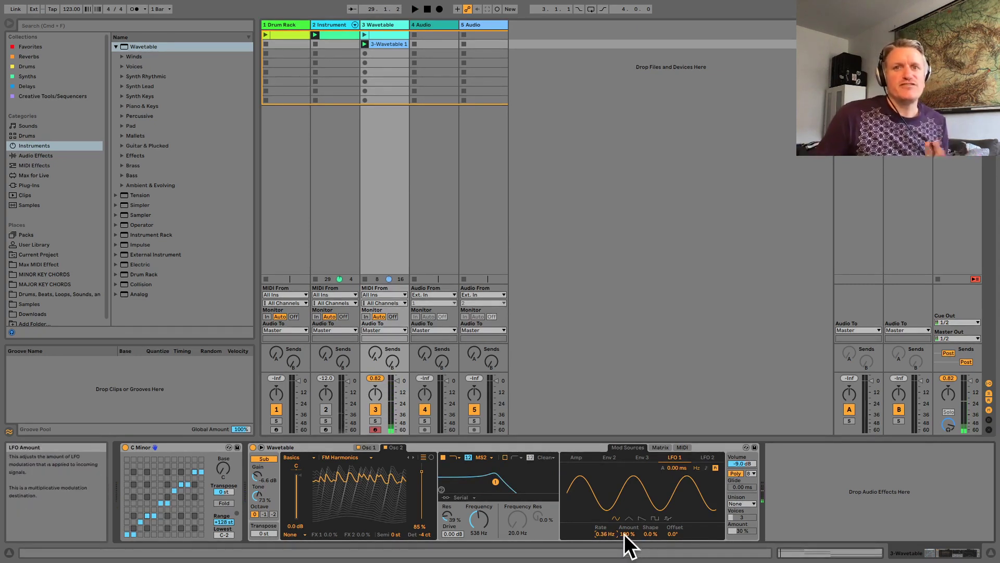
Play the clip with LFO 1 at 30 Hz, trying modulation amounts of 23 % and 2.3 %.
{"action": "left_click_drag", "start_coordinate": [624, 534], "coordinate": [605, 448]}
{"action": "key", "text": "space"}
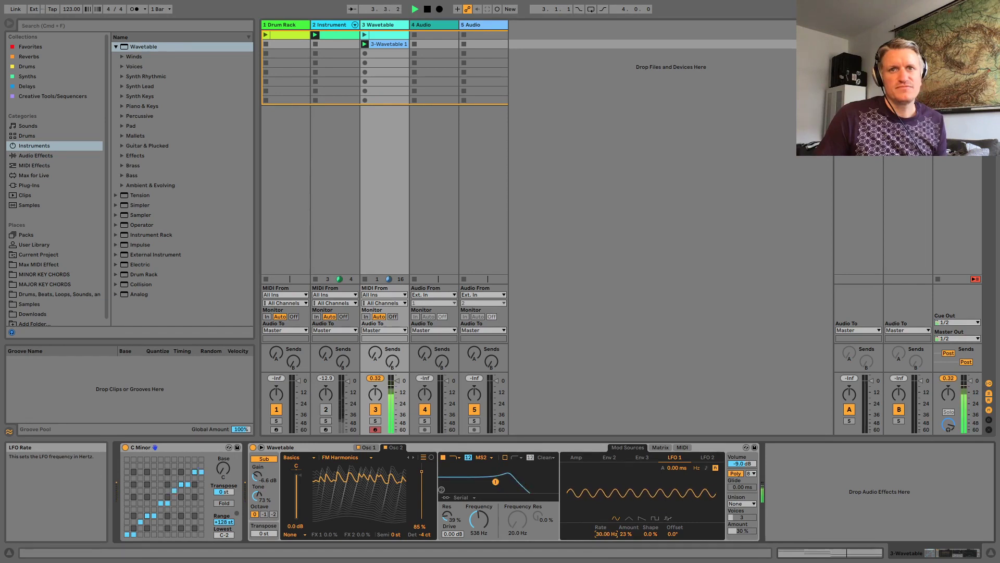
{"action": "left_click_drag", "start_coordinate": [621, 533], "coordinate": [619, 544]}
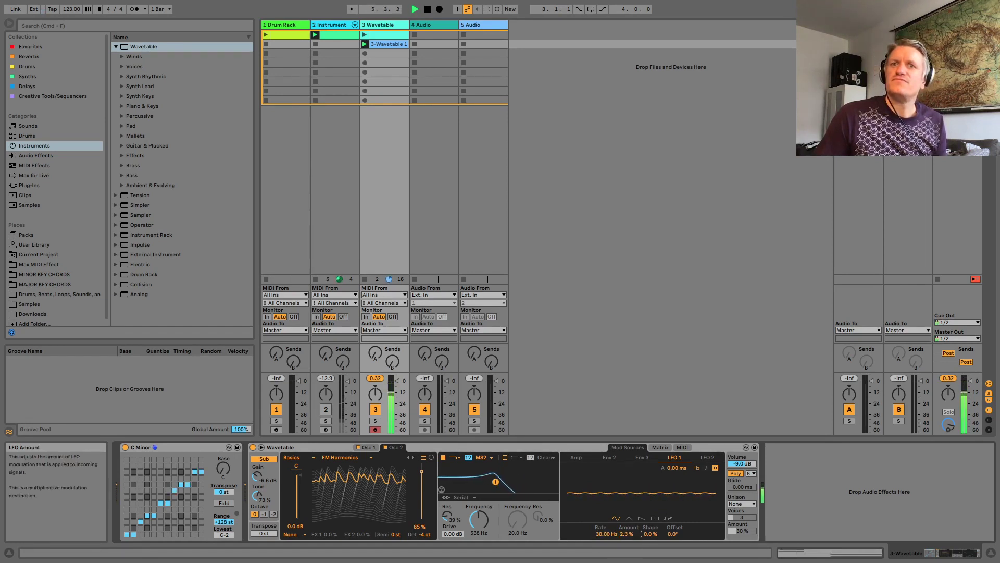
Set LFO 1 to a saw wave at 1.23 Hz, try amounts of 3.9 % and 1.6 %, and raise the amount.
{"action": "left_click_drag", "start_coordinate": [606, 534], "coordinate": [625, 515]}
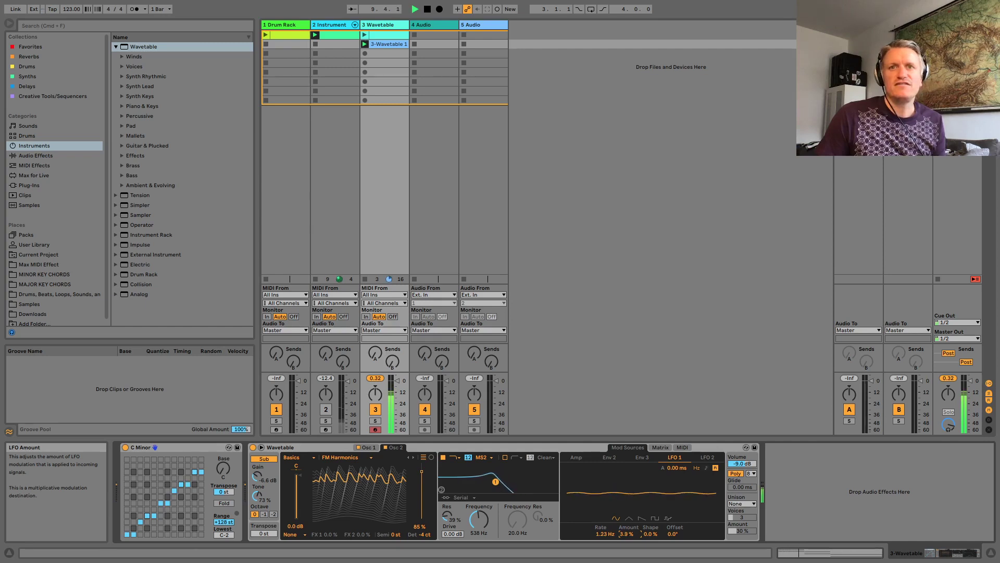
{"action": "left_click_drag", "start_coordinate": [626, 533], "coordinate": [626, 536]}
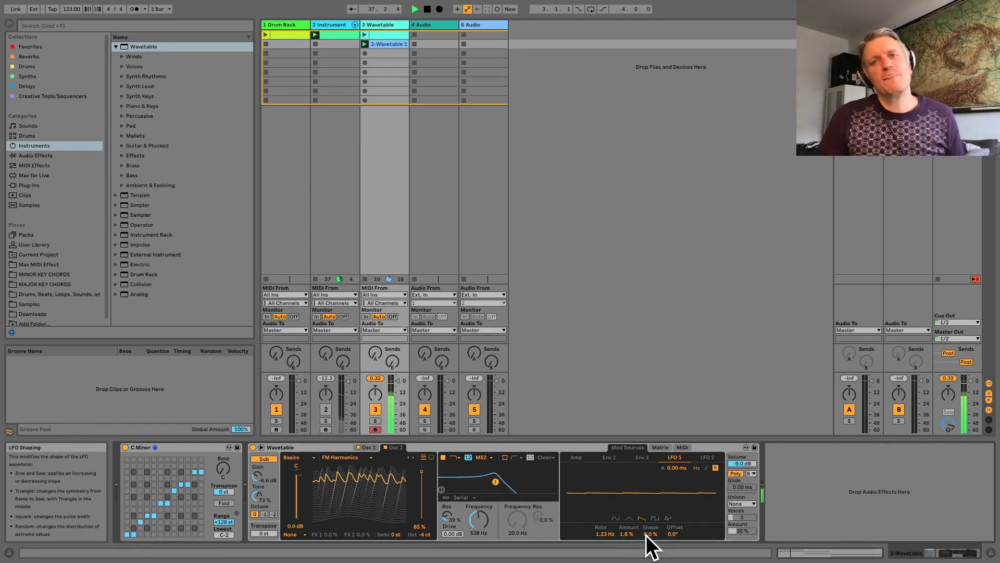
{"action": "left_click_drag", "start_coordinate": [625, 534], "coordinate": [625, 490]}
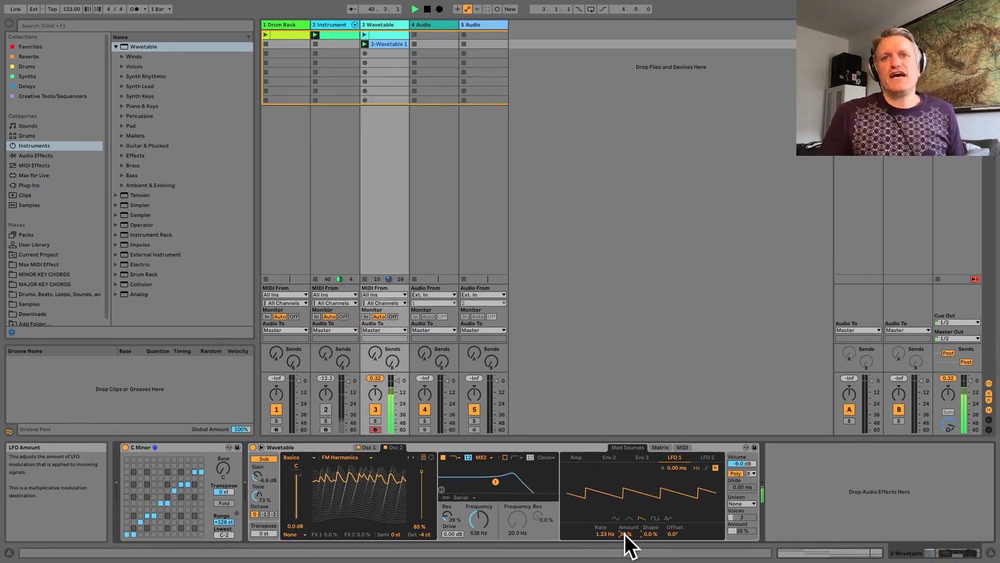
Set LFO 1 to a sine wave at 0.62 Hz with 52 % amount and -6.2 % shape, and its Filter 1 Freq modulation to 25.
{"action": "left_click", "coordinate": [615, 518]}
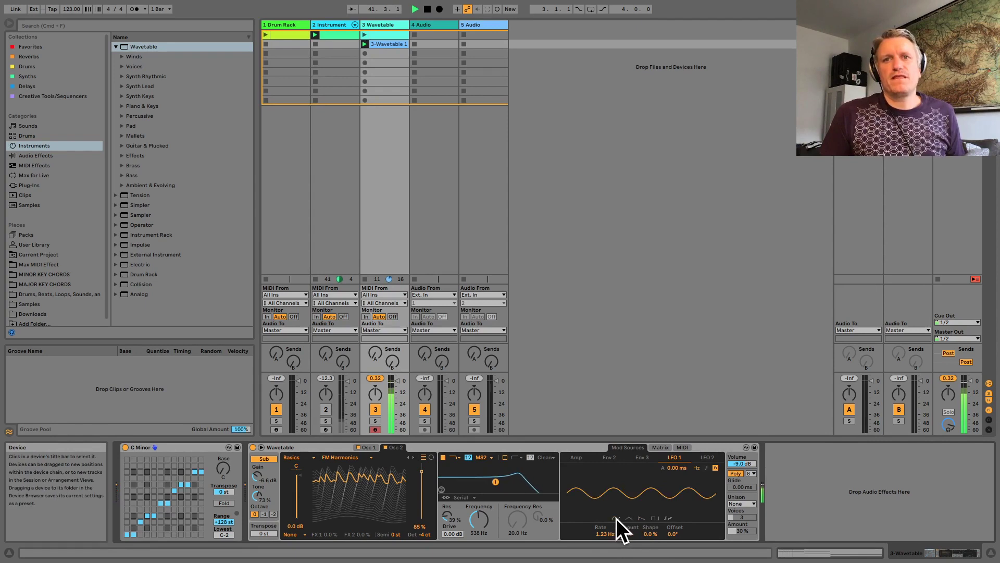
{"action": "left_click_drag", "start_coordinate": [624, 533], "coordinate": [649, 536]}
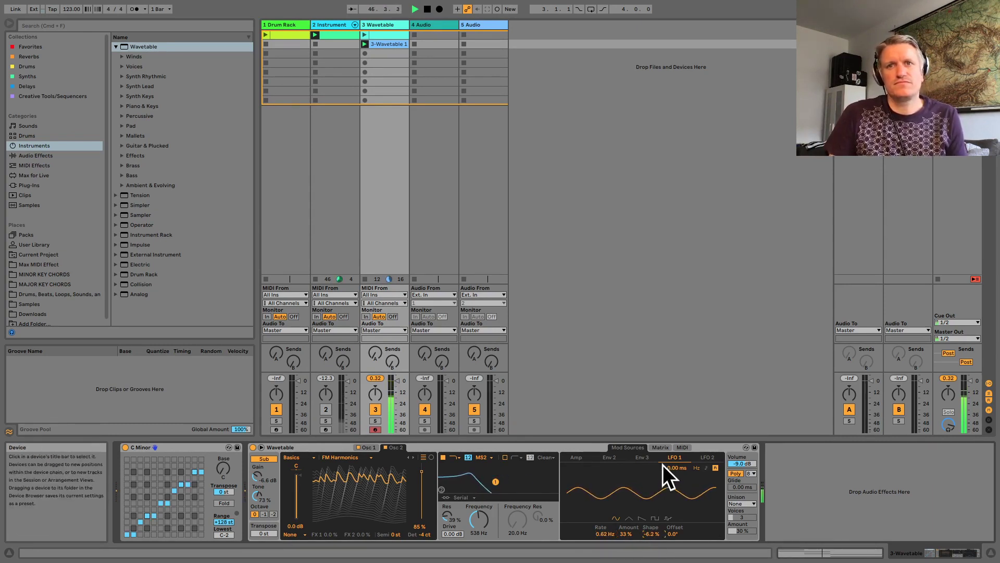
{"action": "left_click", "coordinate": [661, 447]}
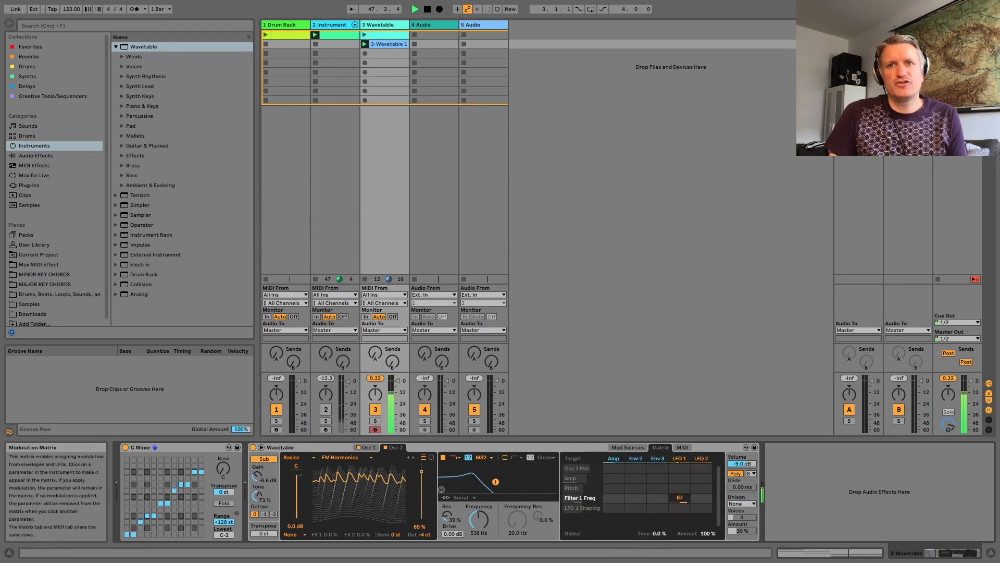
{"action": "left_click_drag", "start_coordinate": [679, 497], "coordinate": [680, 521]}
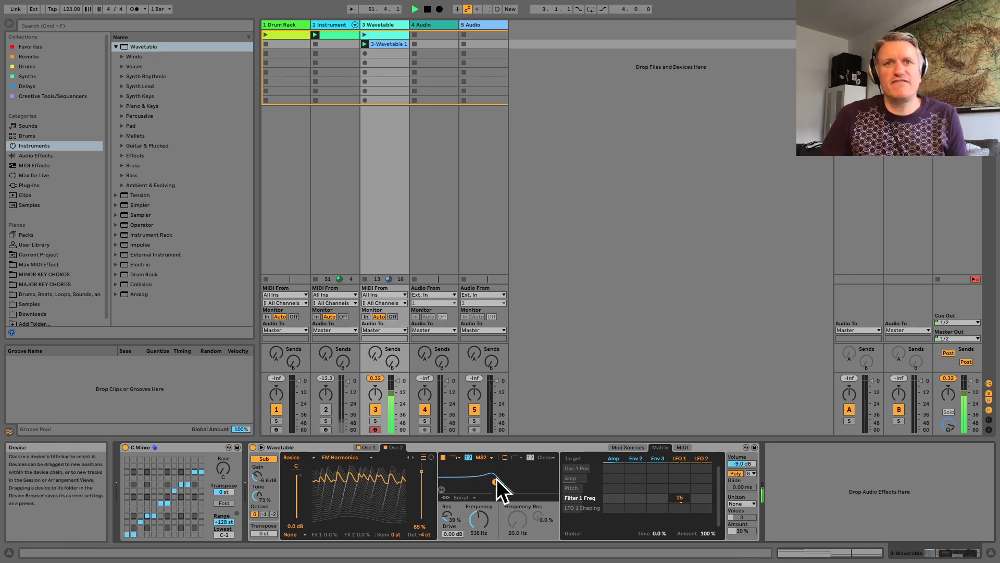
{"action": "left_click", "coordinate": [633, 448]}
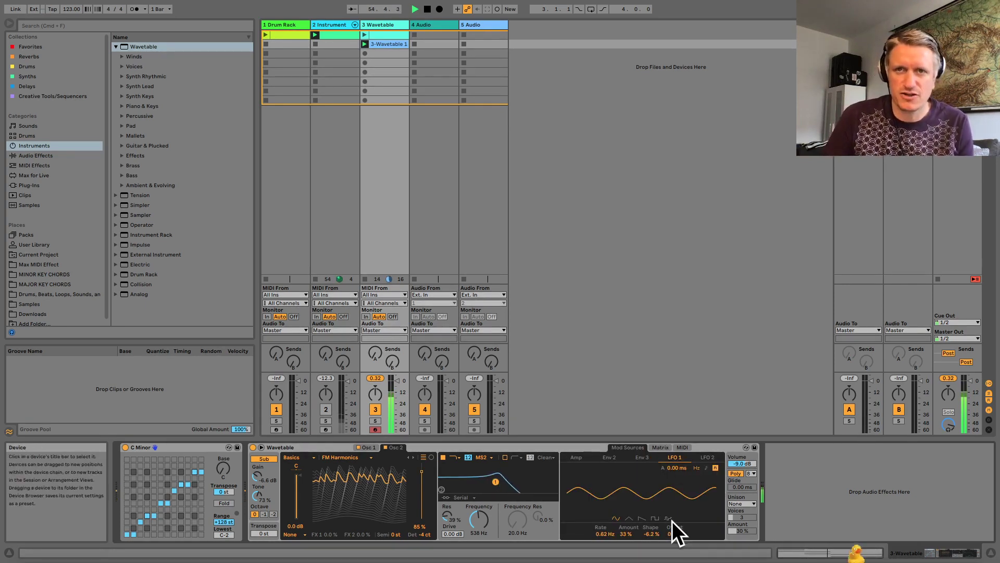
{"action": "left_click_drag", "start_coordinate": [626, 532], "coordinate": [625, 522]}
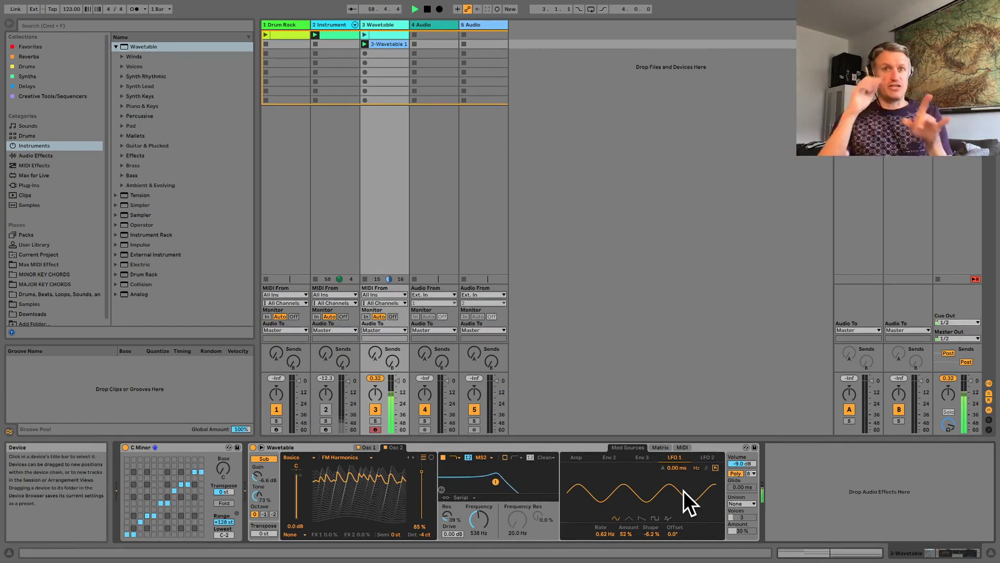
{"action": "left_click", "coordinate": [715, 467]}
Raise Filter 1 to 606 Hz and modulate its frequency with Amp at 41 and LFO 1 at 3.1.
{"action": "left_click", "coordinate": [814, 554]}
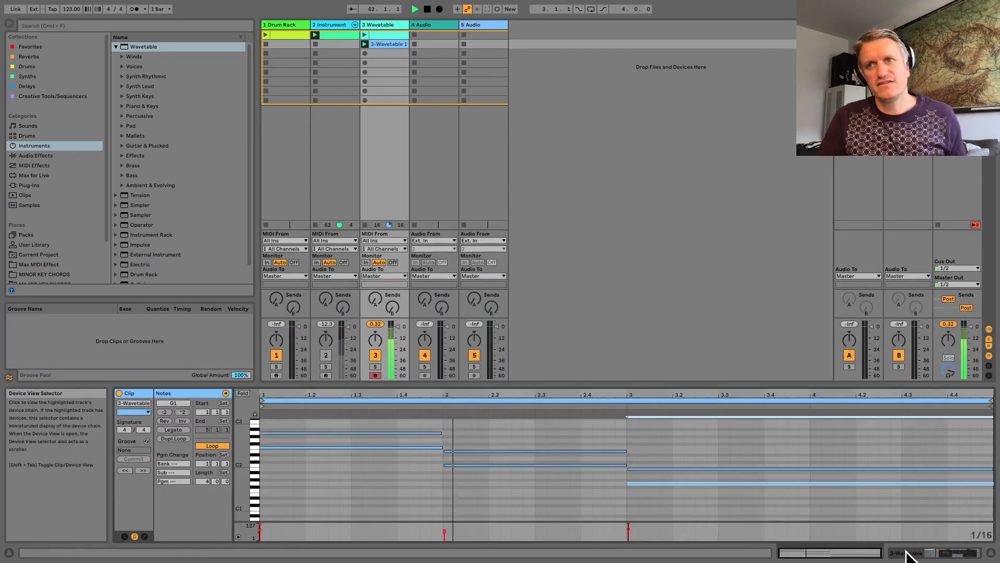
{"action": "left_click", "coordinate": [930, 551]}
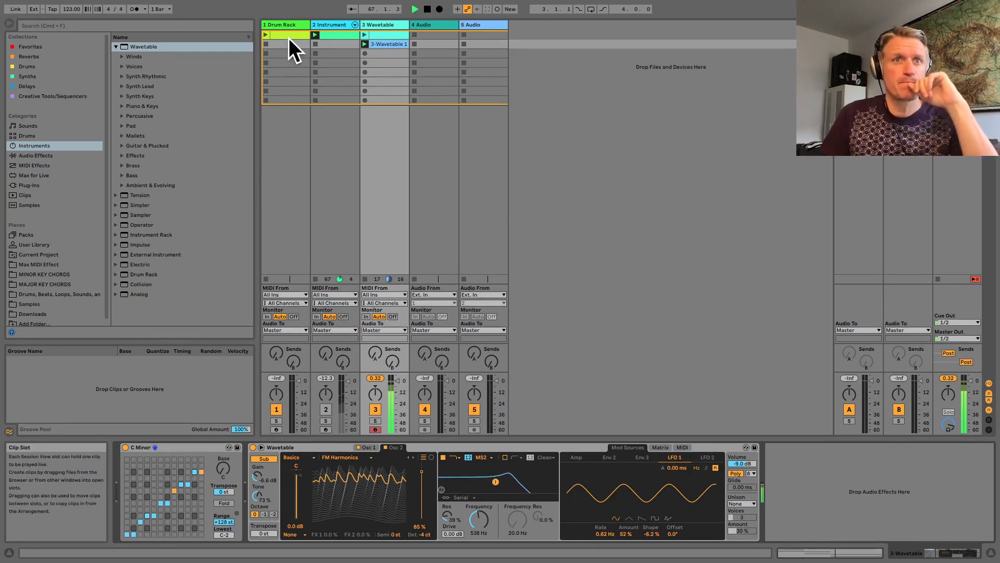
{"action": "mouse_move", "coordinate": [483, 526]}
{"action": "left_mouse_down"}
{"action": "mouse_move", "coordinate": [484, 505]}
{"action": "mouse_move", "coordinate": [480, 522]}
{"action": "left_mouse_up"}
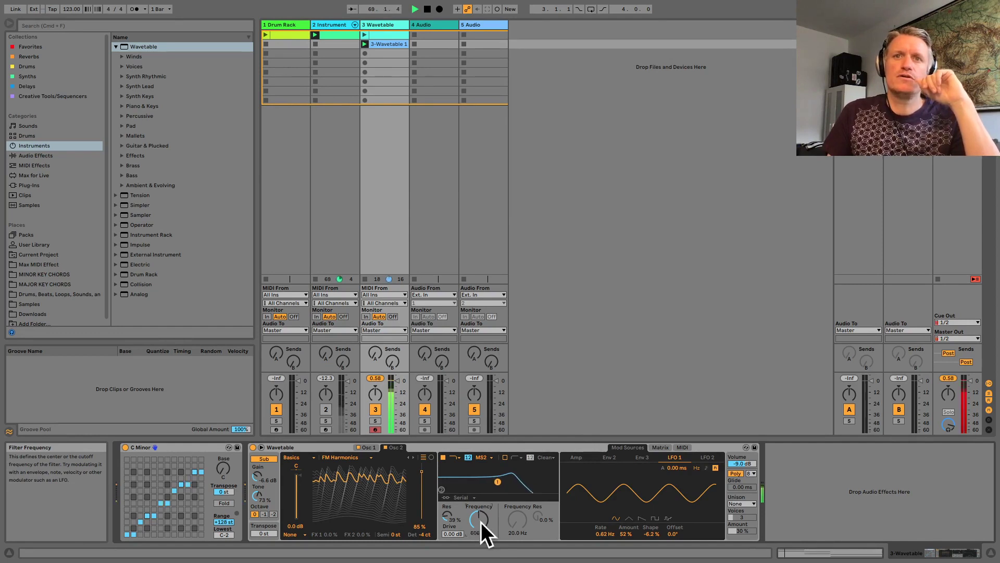
{"action": "left_click", "coordinate": [661, 447]}
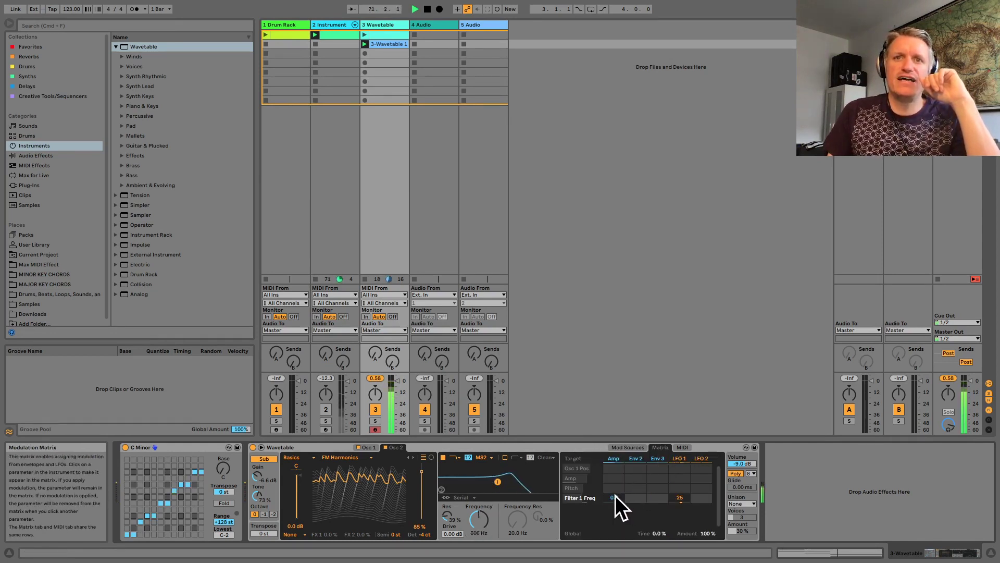
{"action": "left_click_drag", "start_coordinate": [615, 495], "coordinate": [615, 477]}
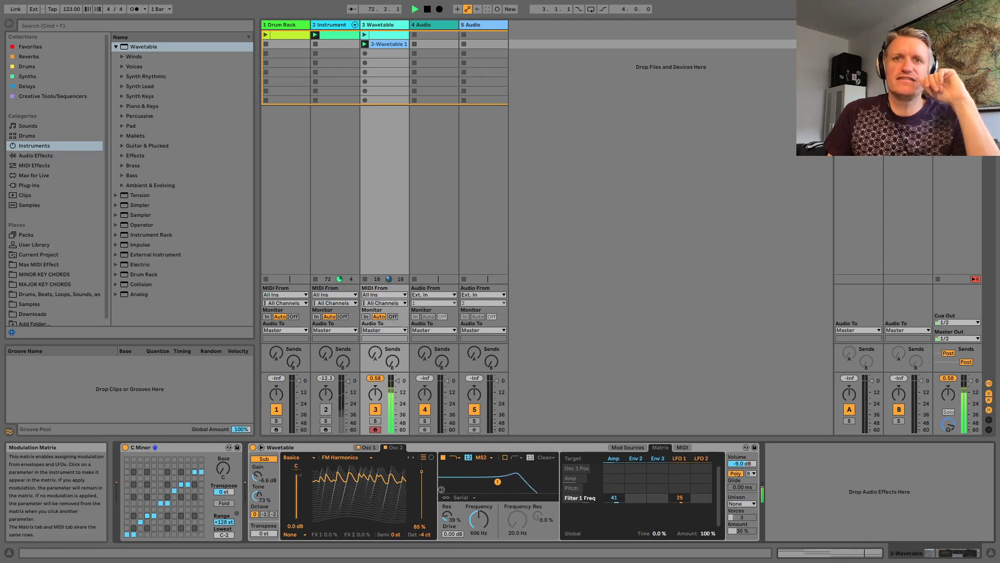
{"action": "mouse_move", "coordinate": [685, 498]}
{"action": "left_mouse_down"}
{"action": "mouse_move", "coordinate": [685, 510]}
{"action": "mouse_move", "coordinate": [680, 497]}
{"action": "left_mouse_up"}
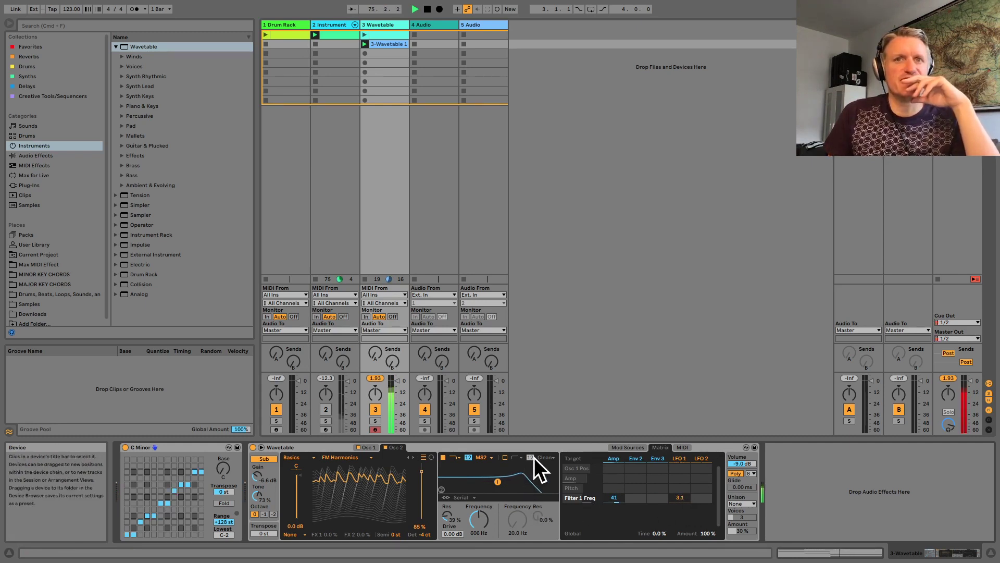
Try Filter 2 as a notch and as a band-pass at 555 Hz with 65 % resonance, and switch it off.
{"action": "left_click", "coordinate": [505, 457]}
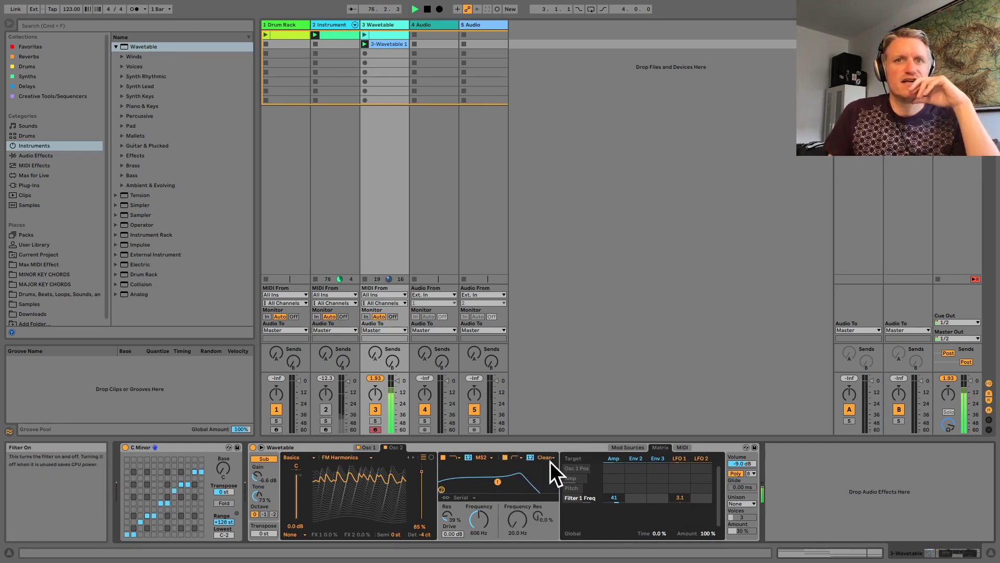
{"action": "left_click", "coordinate": [516, 457]}
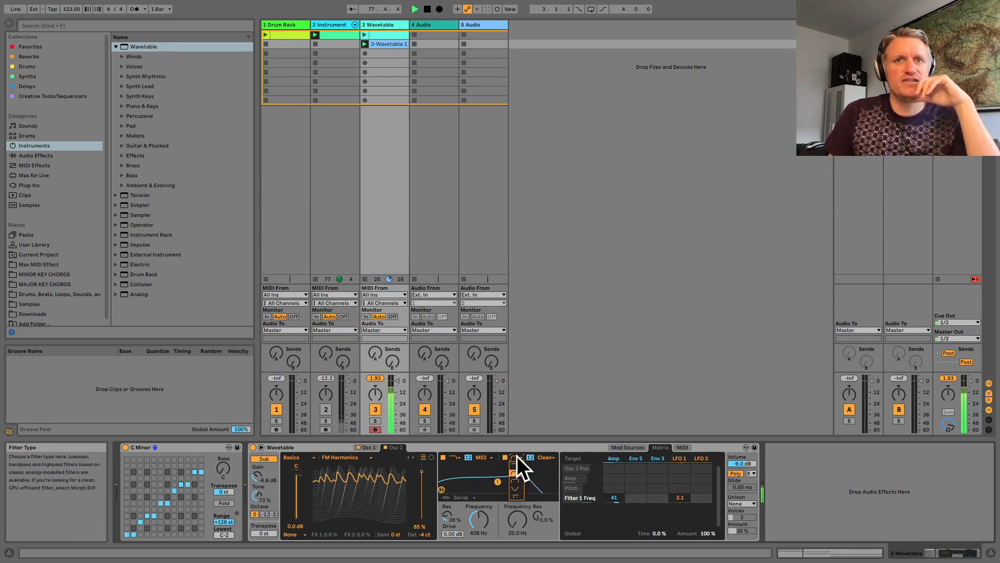
{"action": "left_click", "coordinate": [515, 490]}
{"action": "mouse_move", "coordinate": [441, 490]}
{"action": "left_mouse_down"}
{"action": "mouse_move", "coordinate": [484, 484]}
{"action": "mouse_move", "coordinate": [445, 489]}
{"action": "left_mouse_up"}
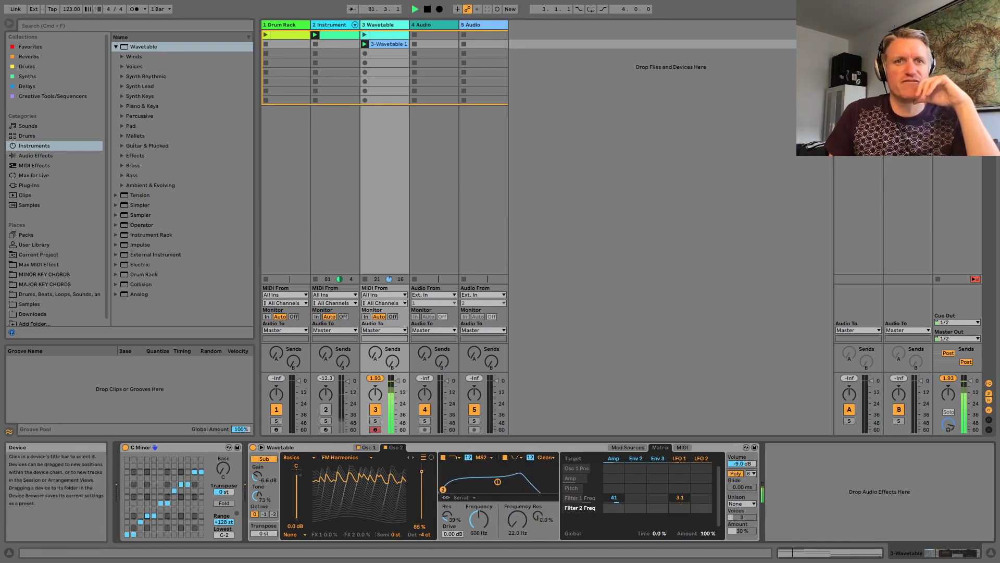
{"action": "left_click", "coordinate": [516, 457]}
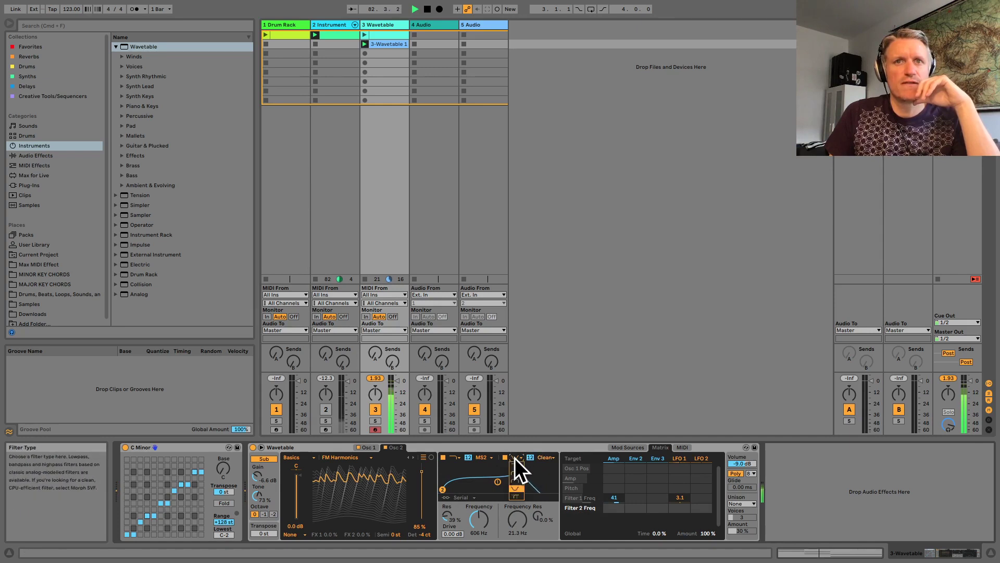
{"action": "left_click", "coordinate": [519, 480]}
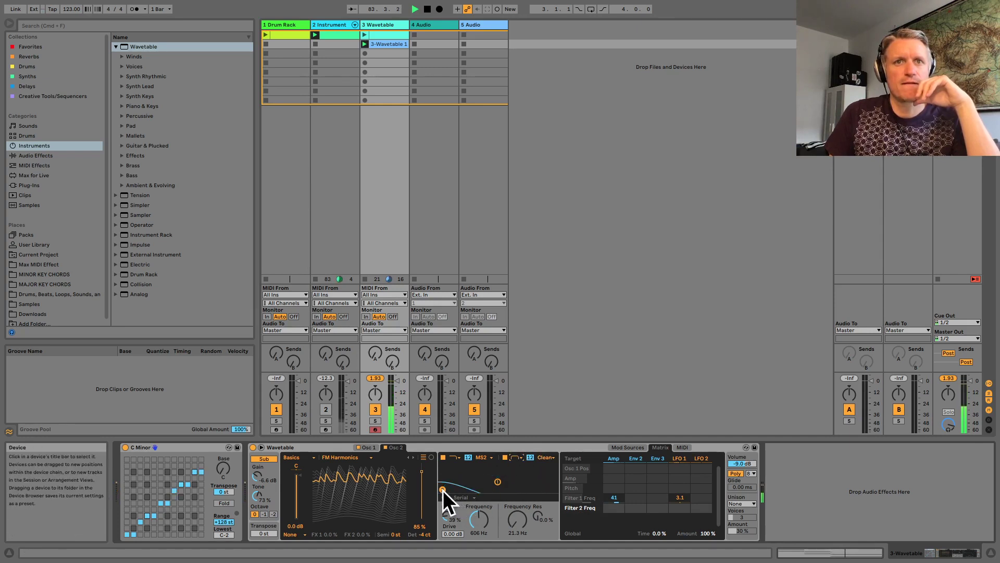
{"action": "left_click_drag", "start_coordinate": [442, 489], "coordinate": [496, 477]}
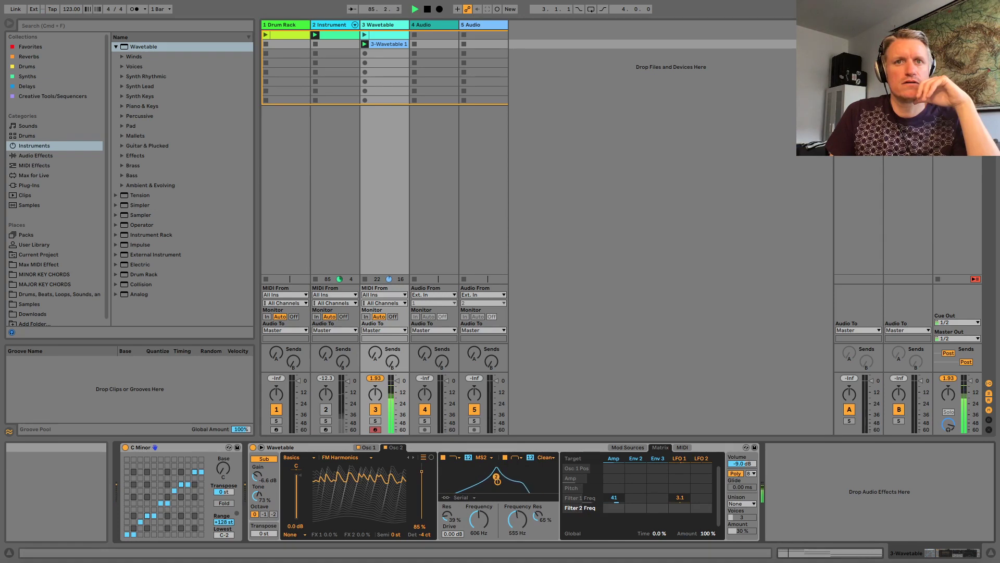
{"action": "left_click", "coordinate": [504, 458]}
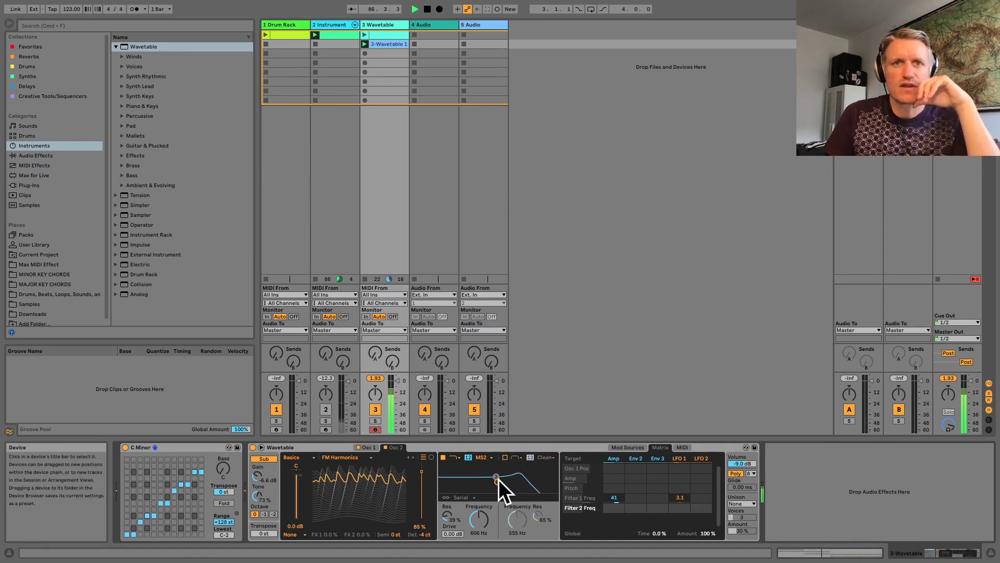
Set Filter 1 to 110 Hz with 36 % resonance, and the Amp envelope to 109 ms attack and 5.63 s release.
{"action": "left_click_drag", "start_coordinate": [498, 481], "coordinate": [469, 481]}
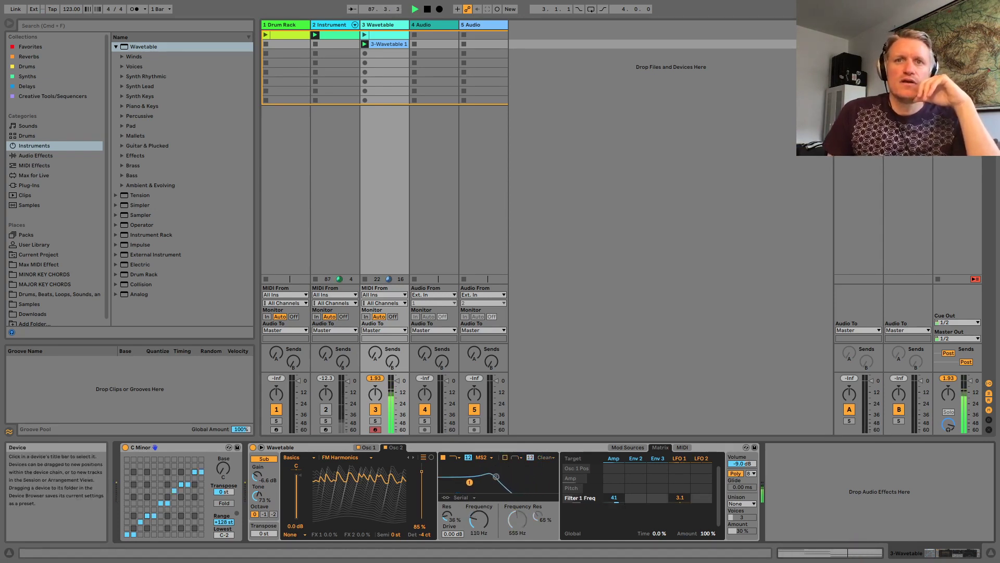
{"action": "left_click", "coordinate": [621, 447]}
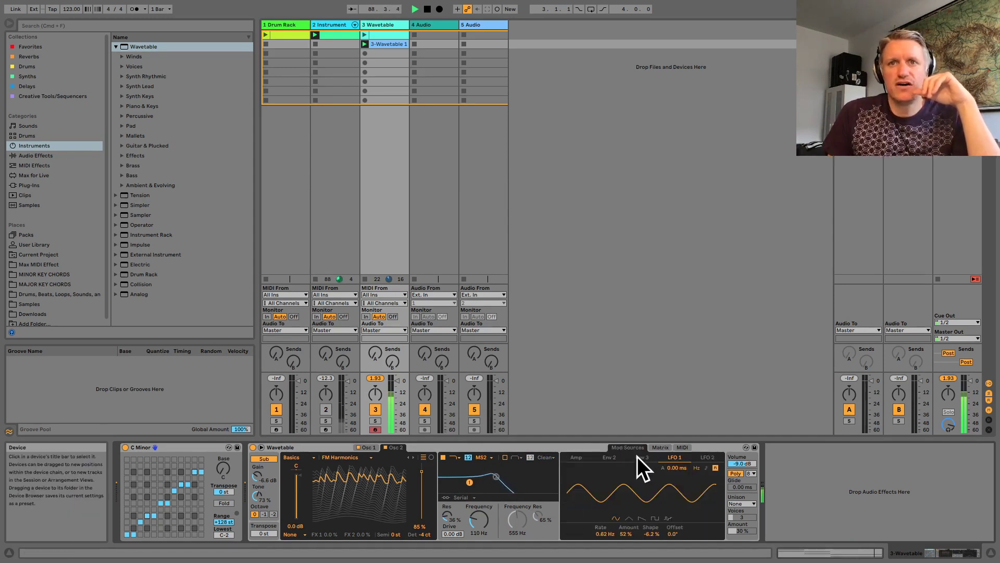
{"action": "left_click", "coordinate": [569, 460]}
{"action": "mouse_move", "coordinate": [591, 484]}
{"action": "left_mouse_down"}
{"action": "mouse_move", "coordinate": [602, 483]}
{"action": "mouse_move", "coordinate": [584, 474]}
{"action": "left_mouse_up"}
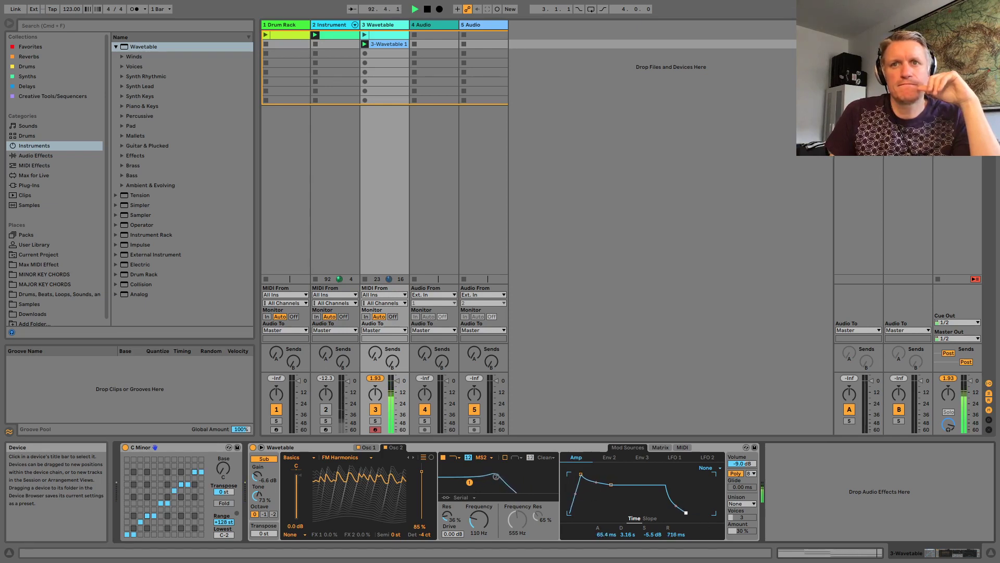
{"action": "left_click_drag", "start_coordinate": [685, 512], "coordinate": [699, 513]}
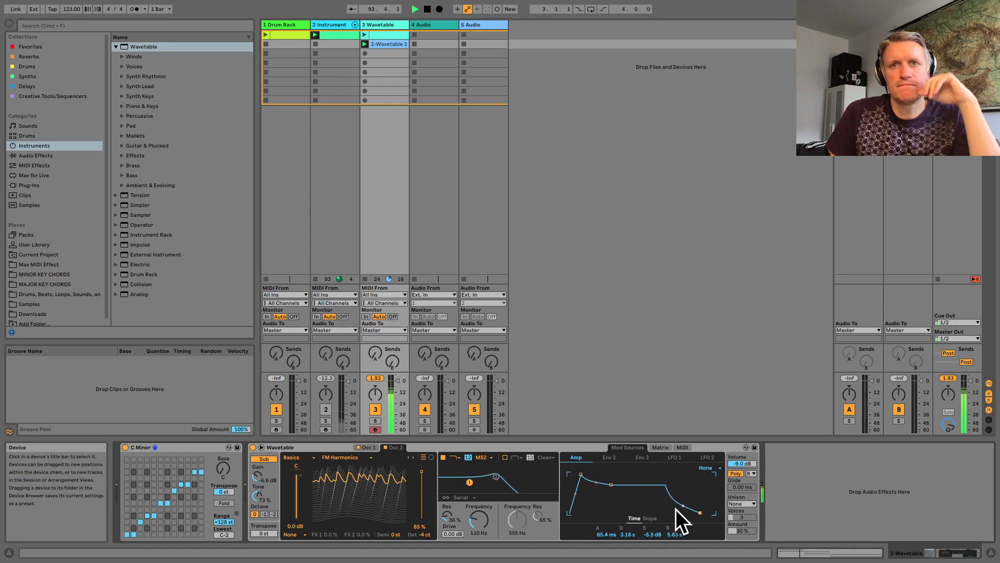
{"action": "left_click_drag", "start_coordinate": [580, 474], "coordinate": [583, 474]}
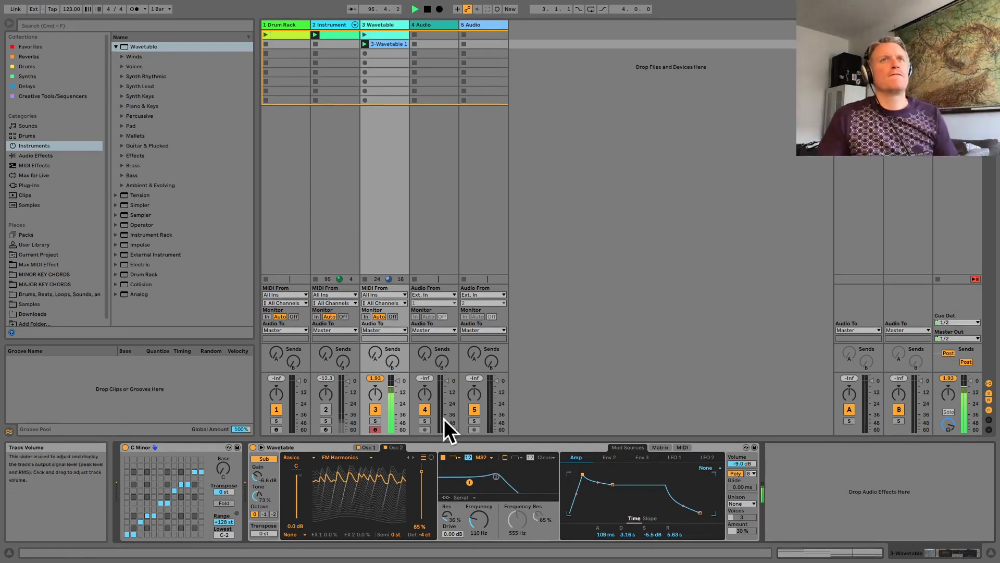
Select the Drum Rack track's first clip, restart playback, and open the Drums, Beats, Loops, Sounds folder in the browser.
{"action": "left_click", "coordinate": [290, 34]}
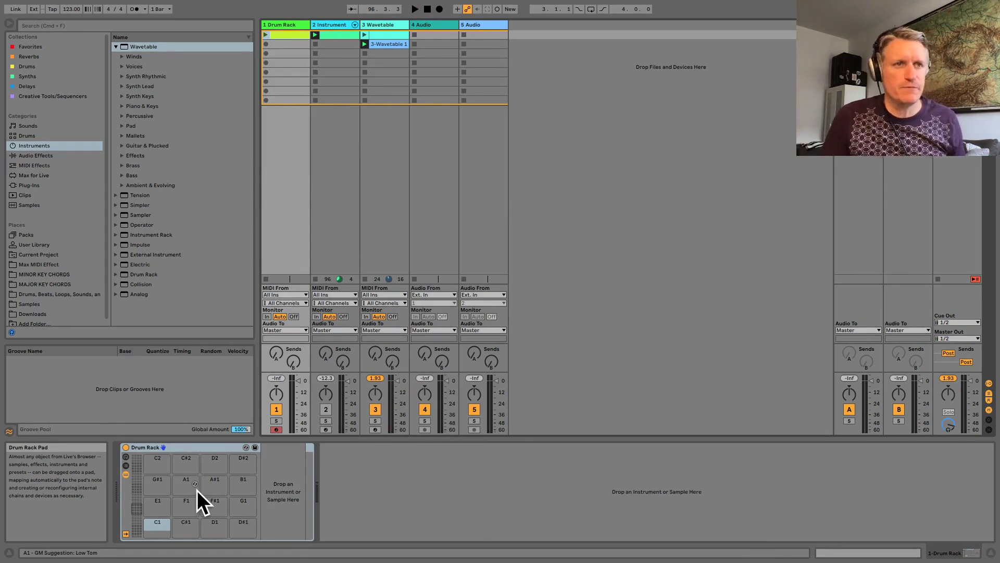
{"action": "key", "text": "space"}
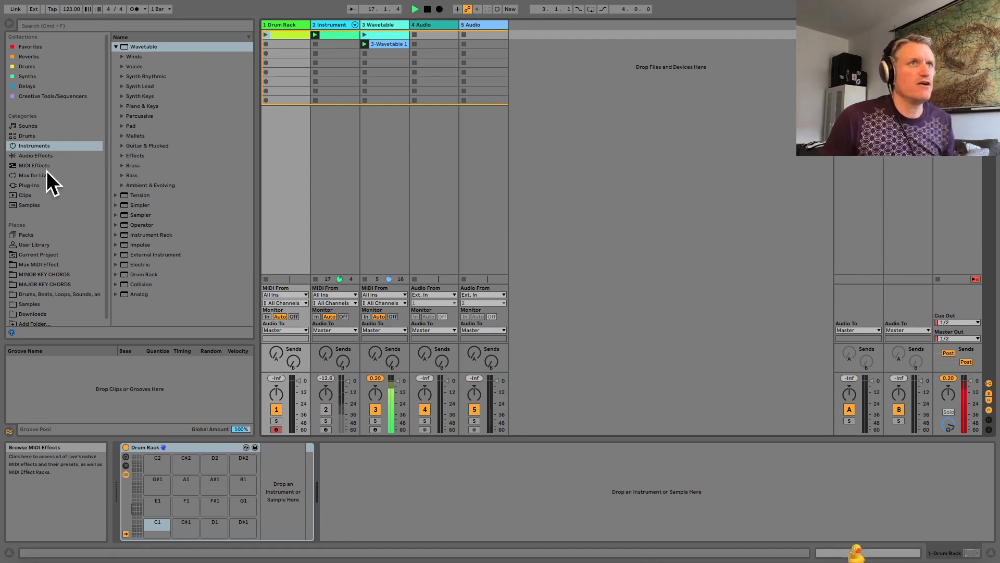
{"action": "left_click", "coordinate": [29, 303]}
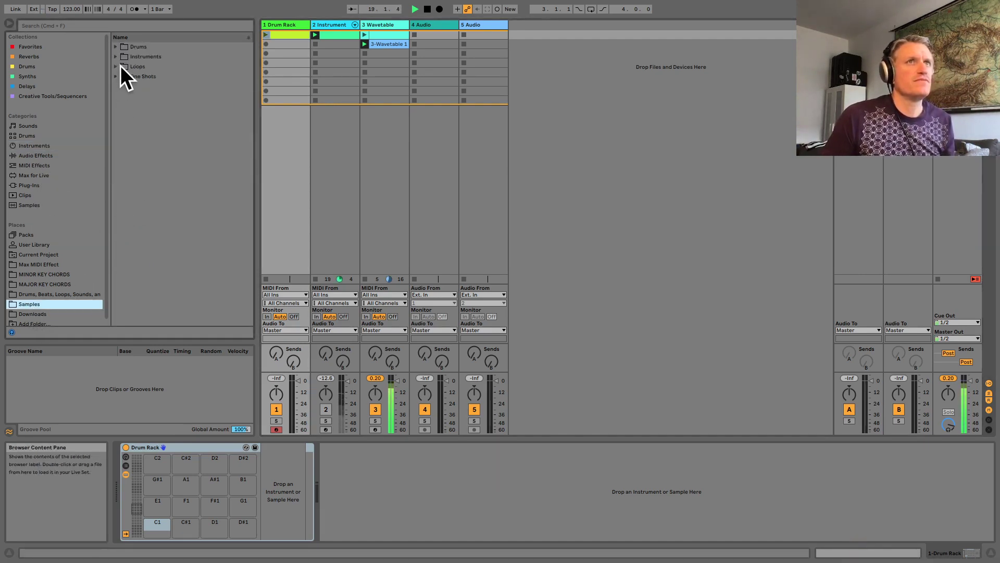
{"action": "left_click", "coordinate": [61, 285]}
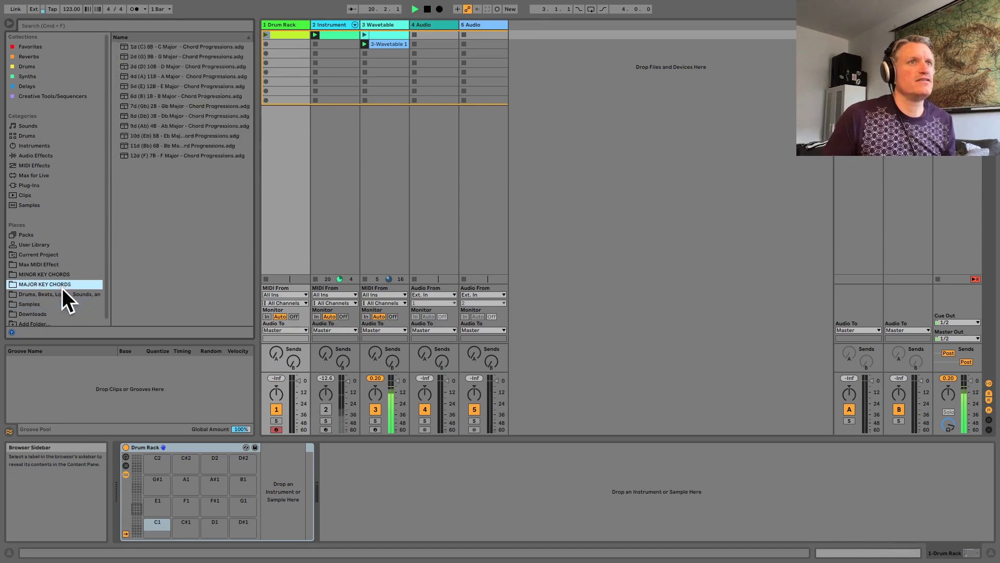
{"action": "left_click", "coordinate": [68, 293]}
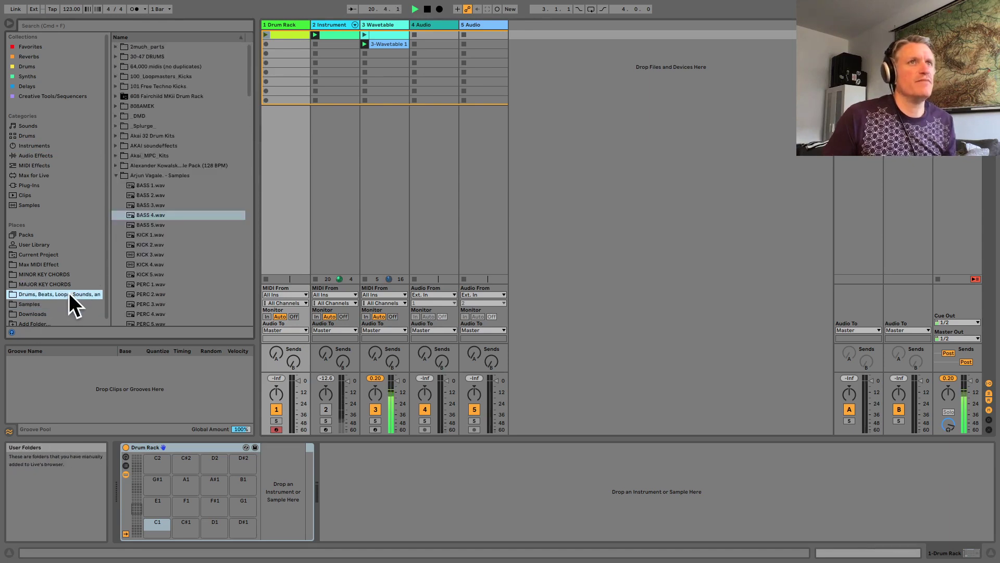
Look through the Arjun Vagale and Alexander Kowalski sample folders and the rest of the folder list for drum samples.
{"action": "left_click", "coordinate": [115, 174]}
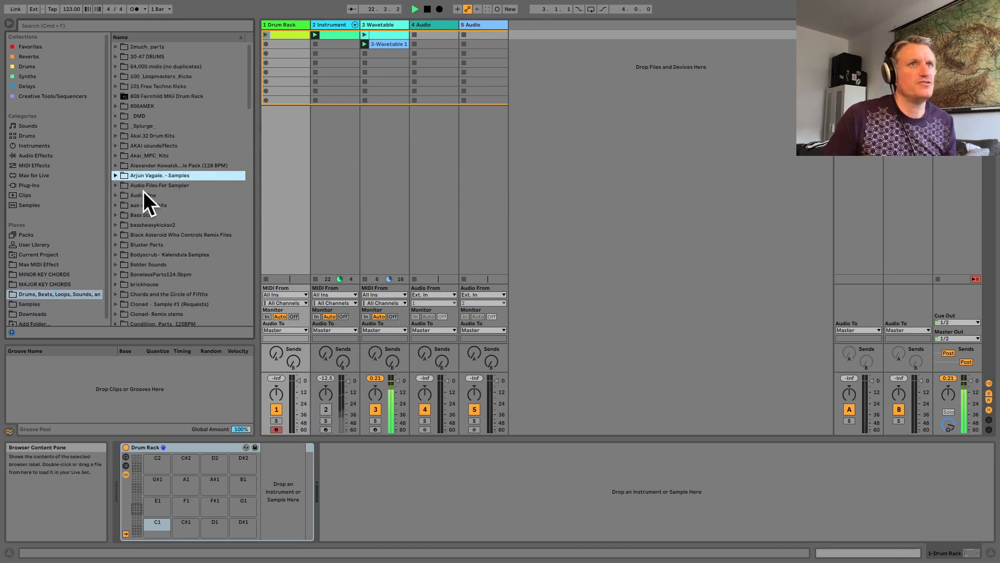
{"action": "left_click", "coordinate": [115, 174]}
{"action": "scroll", "coordinate": [153, 200], "scroll_direction": "down", "scroll_amount": 5}
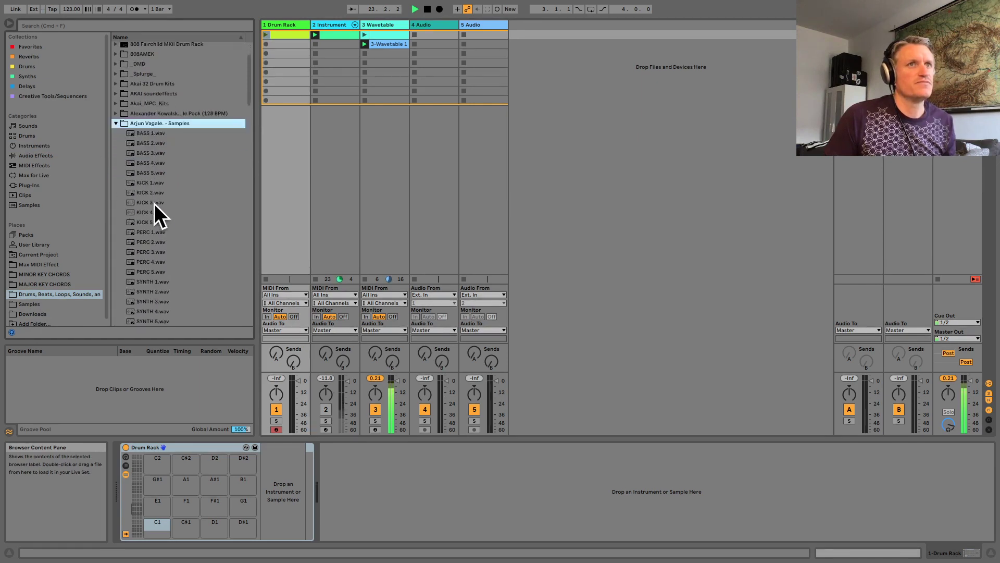
{"action": "scroll", "coordinate": [154, 205], "scroll_direction": "up", "scroll_amount": 5}
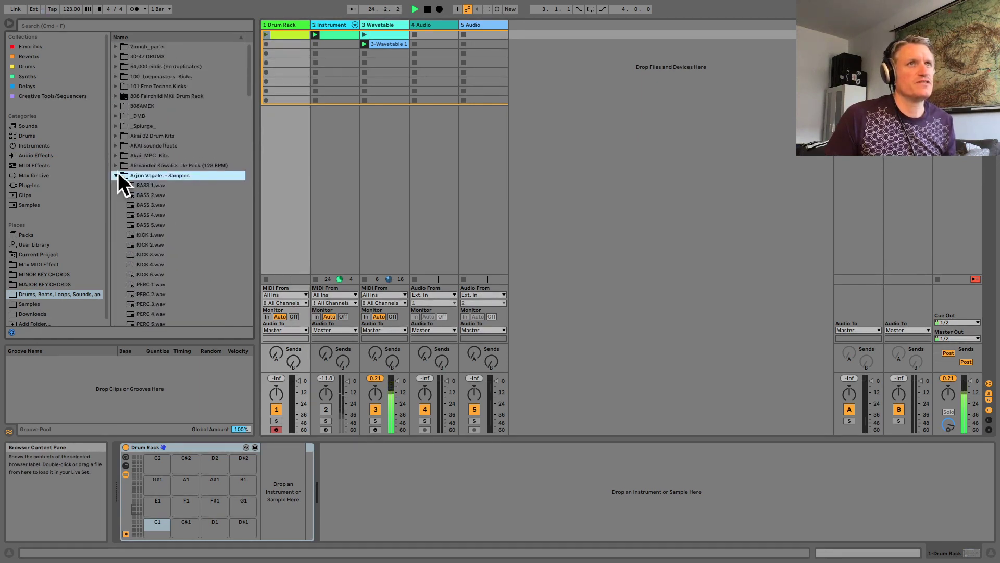
{"action": "left_click", "coordinate": [116, 175]}
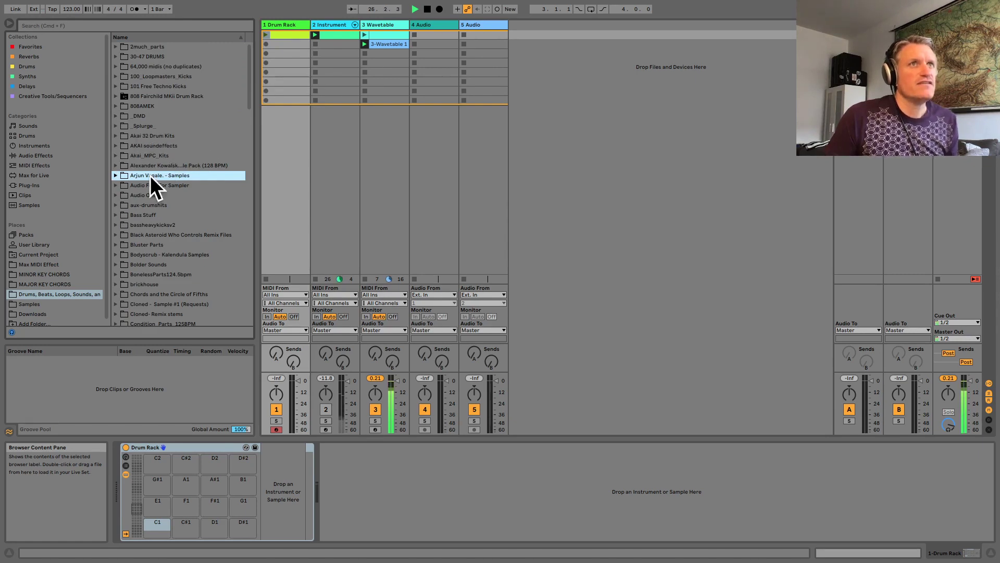
{"action": "left_click", "coordinate": [116, 165]}
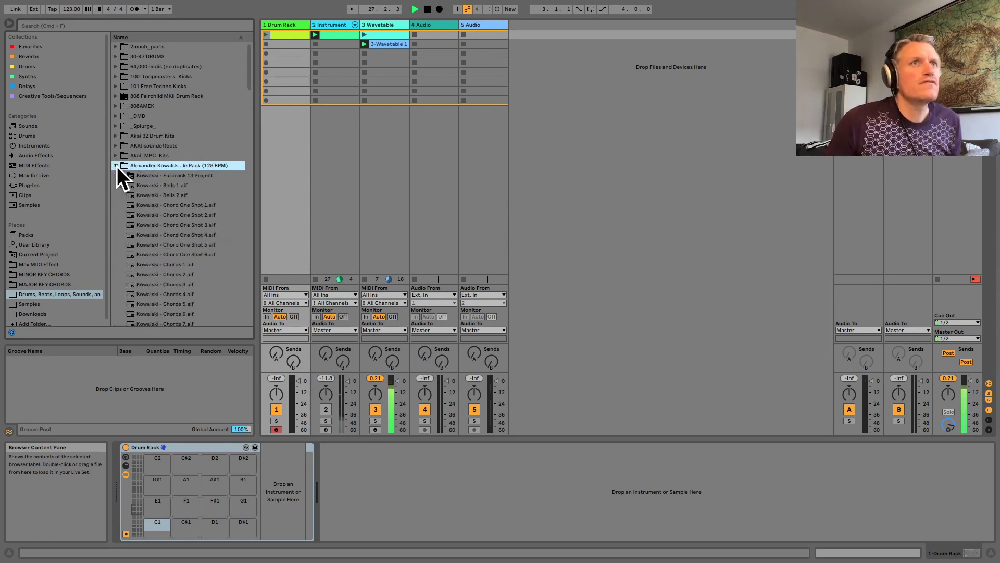
{"action": "left_click", "coordinate": [117, 166]}
{"action": "scroll", "coordinate": [119, 177], "scroll_direction": "down", "scroll_amount": 3}
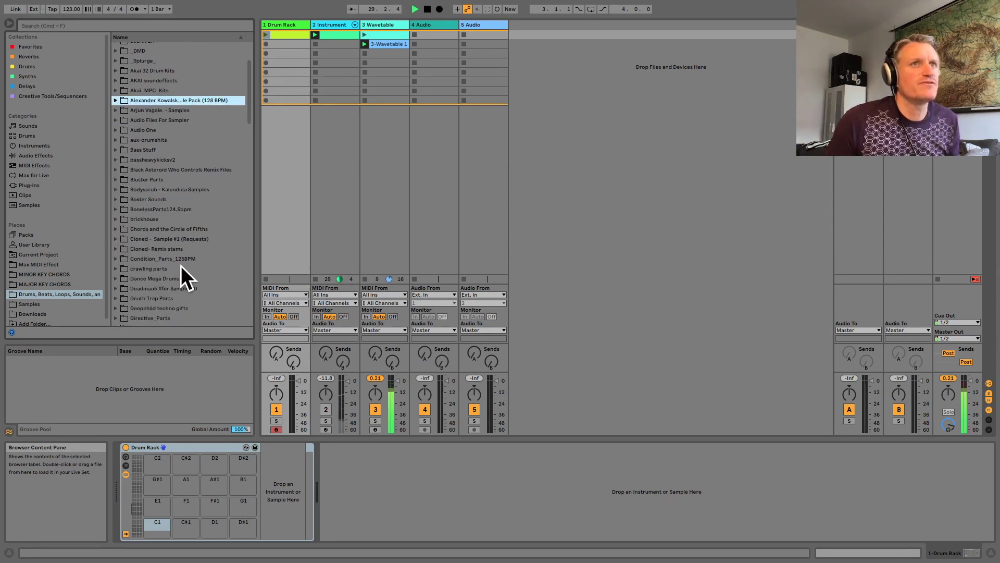
{"action": "scroll", "coordinate": [157, 266], "scroll_direction": "down", "scroll_amount": 5}
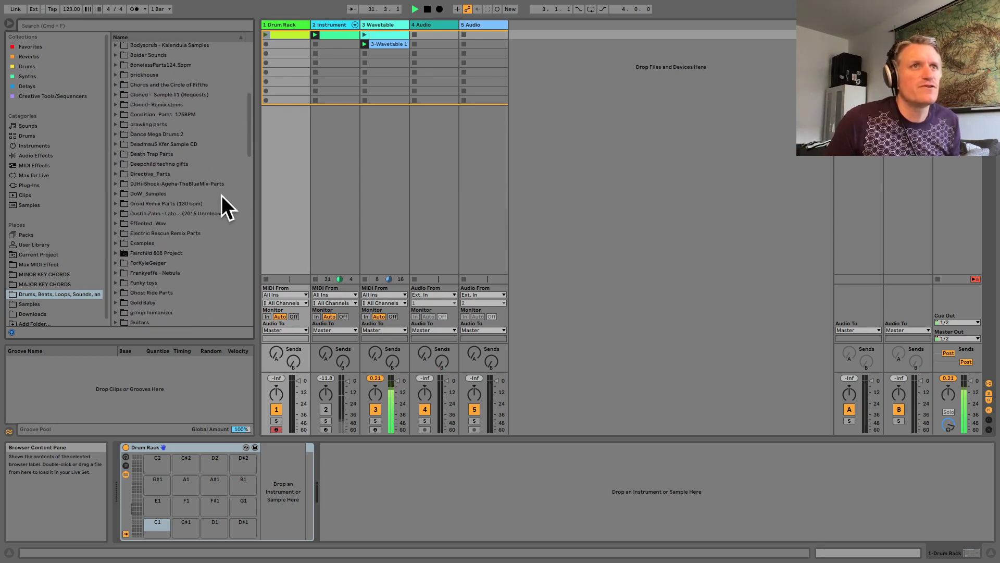
{"action": "left_click_drag", "start_coordinate": [248, 147], "coordinate": [259, 286]}
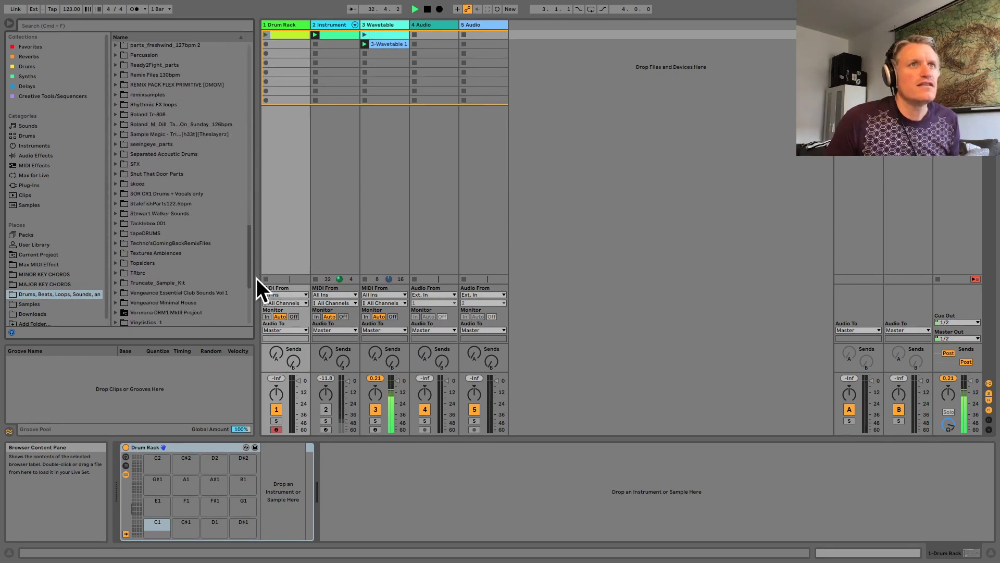
Open the Truncate_Sample_Kit folder and audition its TRNCT_BD bass drum samples.
{"action": "left_click", "coordinate": [115, 283]}
{"action": "left_click", "coordinate": [166, 307]}
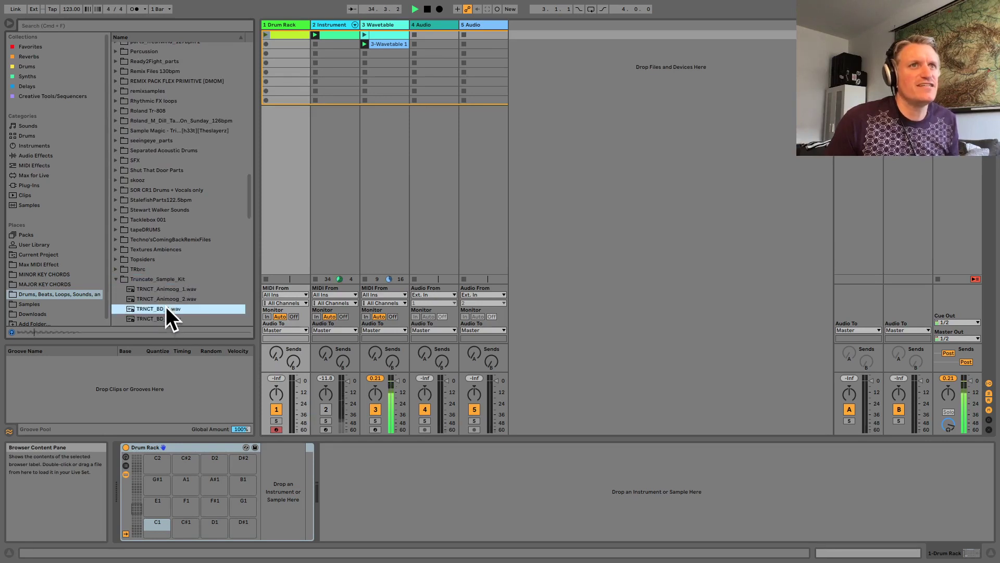
{"action": "key", "text": "Down"}
{"action": "key", "text": "Down"}
{"action": "key", "text": "Down"}
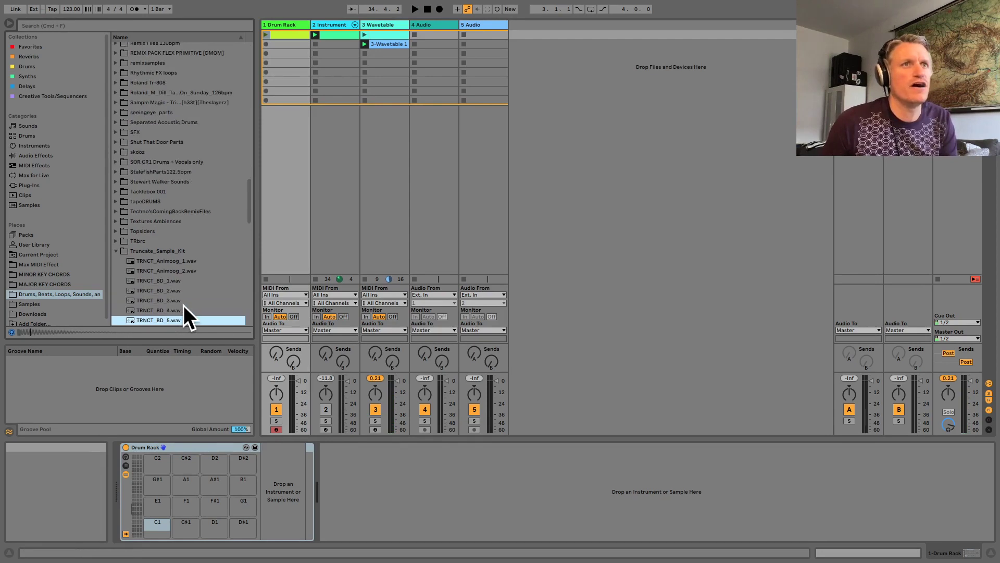
Load TRNCT_BD_4.wav onto the Drum Rack's C1 pad.
{"action": "left_click_drag", "start_coordinate": [156, 314], "coordinate": [162, 523]}
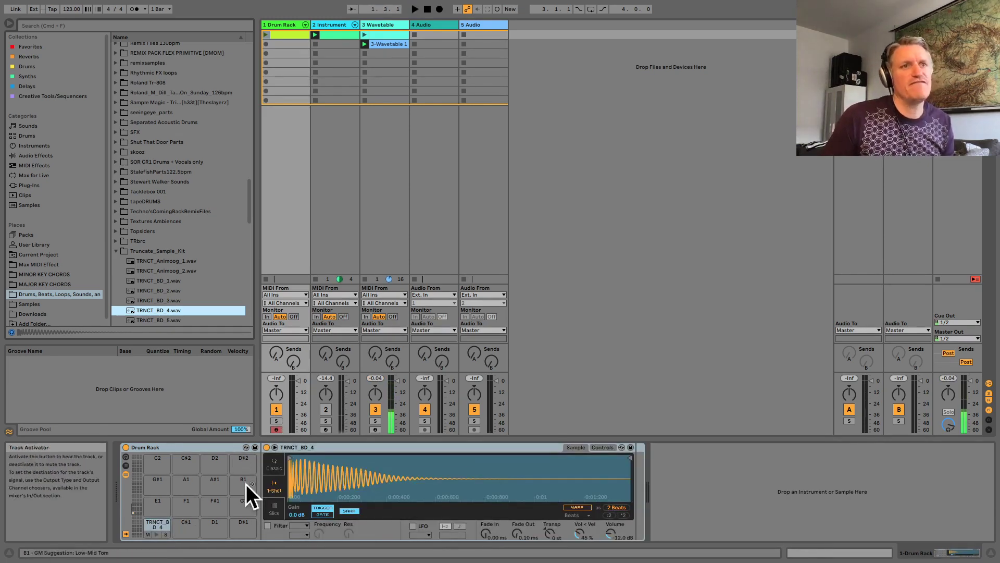
{"action": "left_click", "coordinate": [154, 520]}
{"action": "left_click_drag", "start_coordinate": [161, 307], "coordinate": [157, 527]}
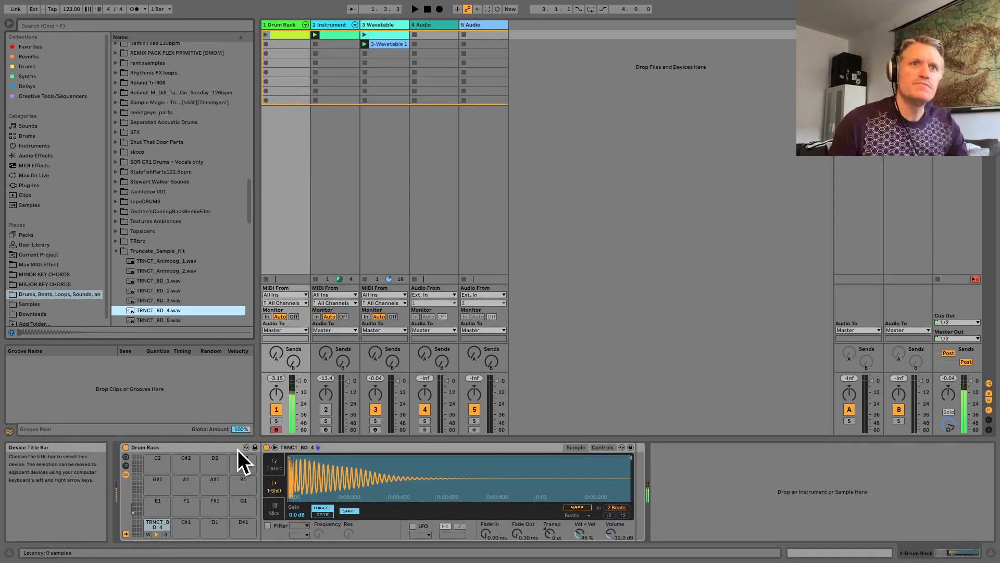
{"action": "key", "text": "Right"}
{"action": "key", "text": "Left"}
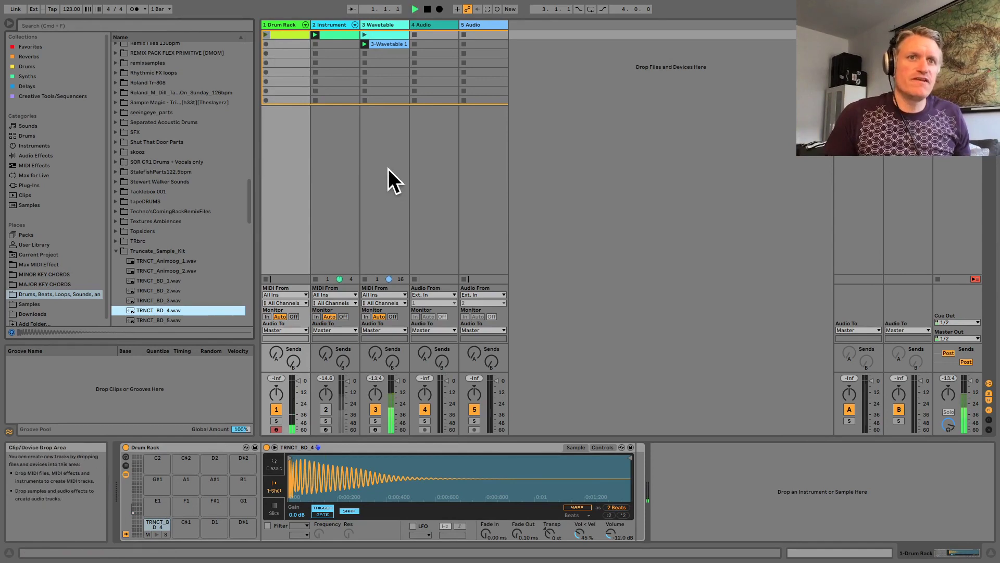
Launch and open the Drum Rack track's first clip, and replace it with a newly created empty MIDI clip.
{"action": "left_click", "coordinate": [266, 35]}
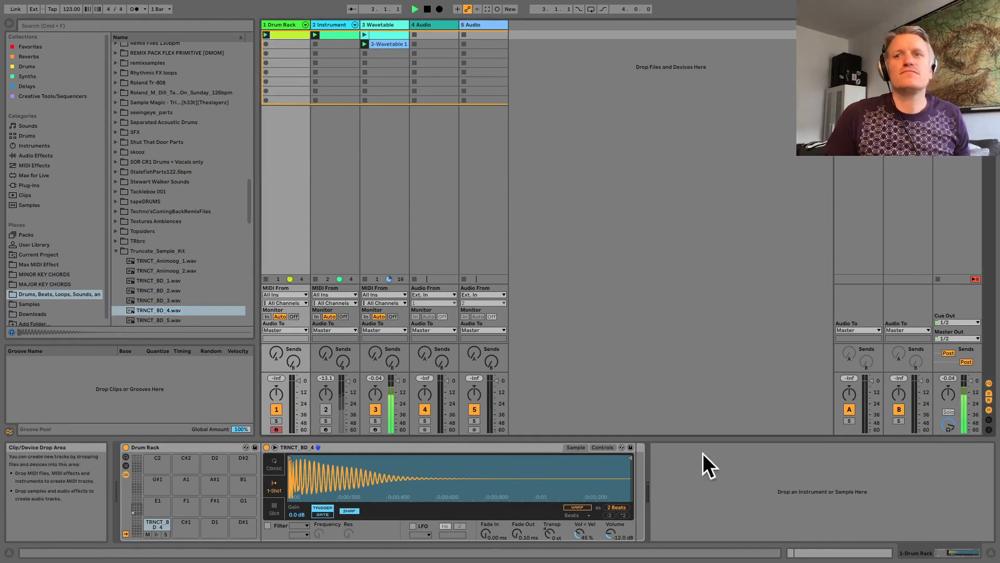
{"action": "left_click", "coordinate": [789, 551]}
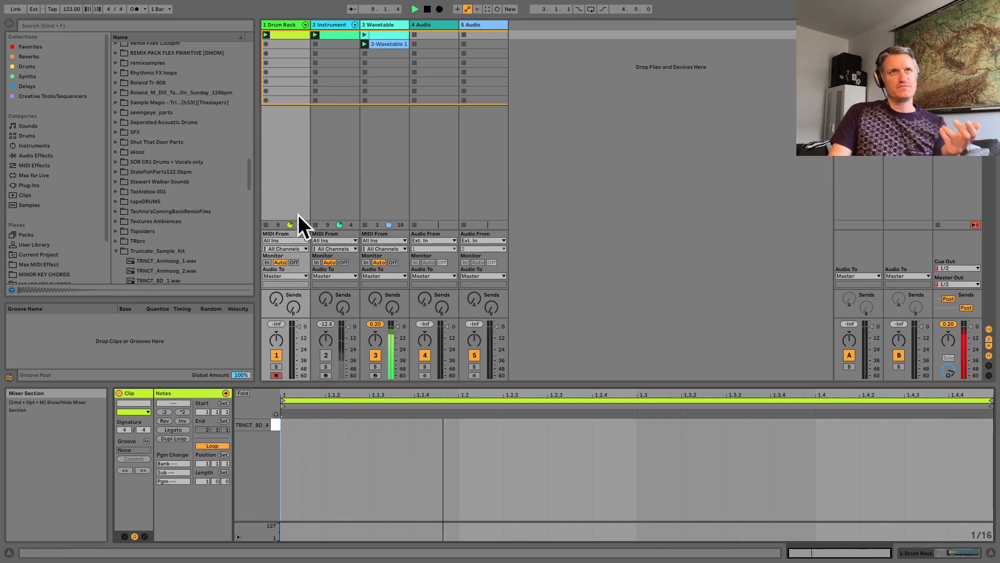
{"action": "double_click", "coordinate": [289, 45]}
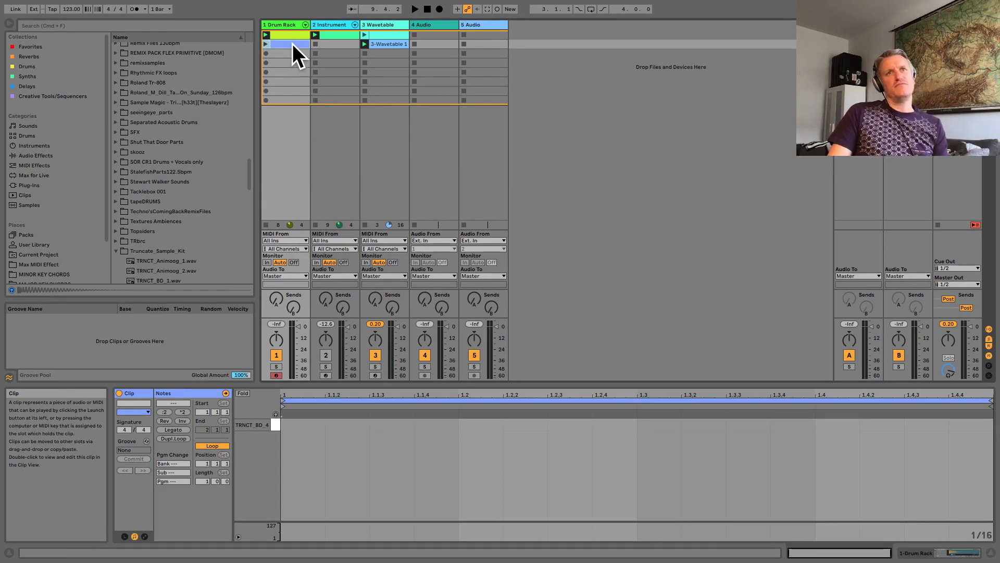
{"action": "left_click_drag", "start_coordinate": [292, 42], "coordinate": [292, 38]}
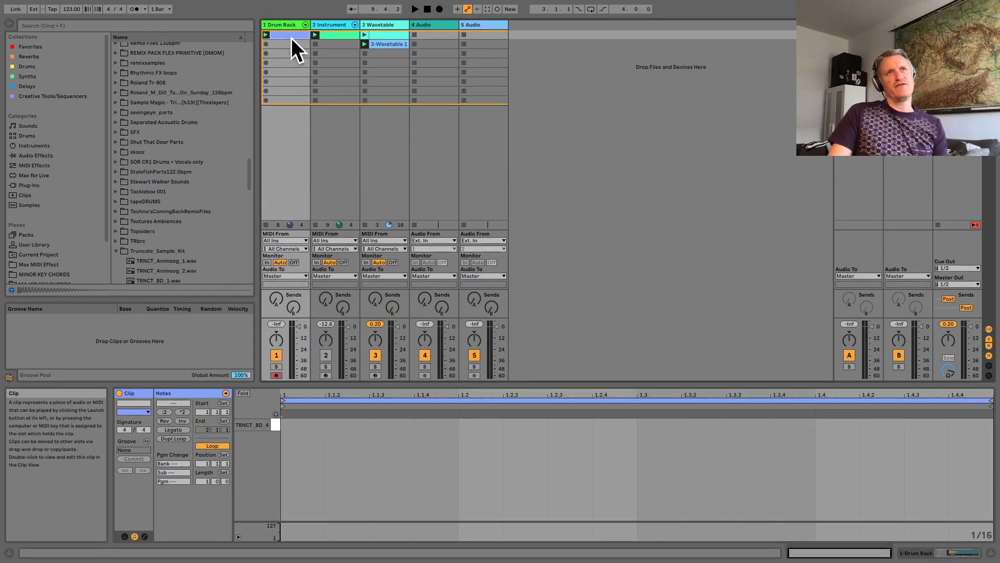
Launch the new Drum Rack clip, add a sixteenth TRNCT_BD_4 note on the first beat, and control playback to hear it.
{"action": "left_click", "coordinate": [266, 35]}
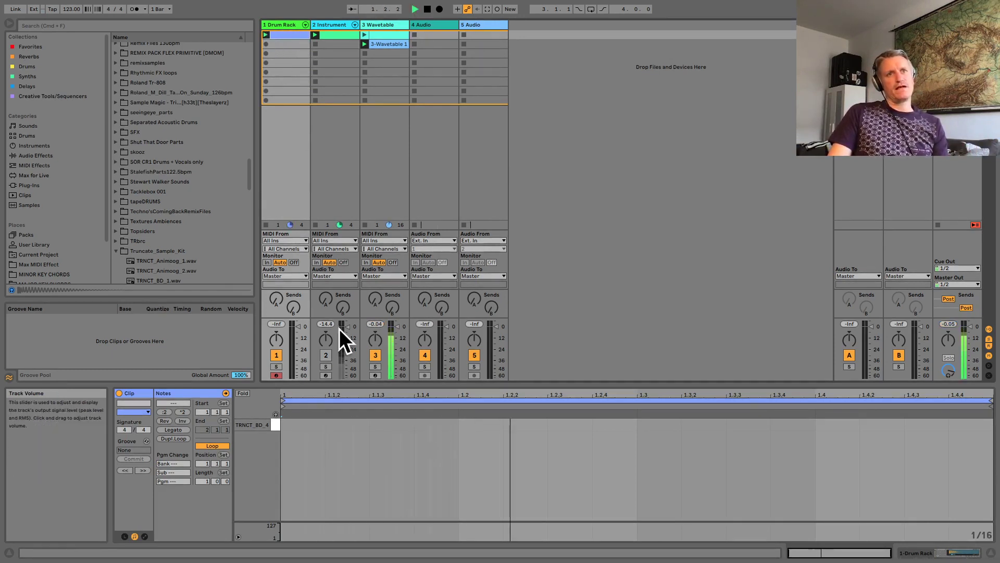
{"action": "double_click", "coordinate": [293, 424]}
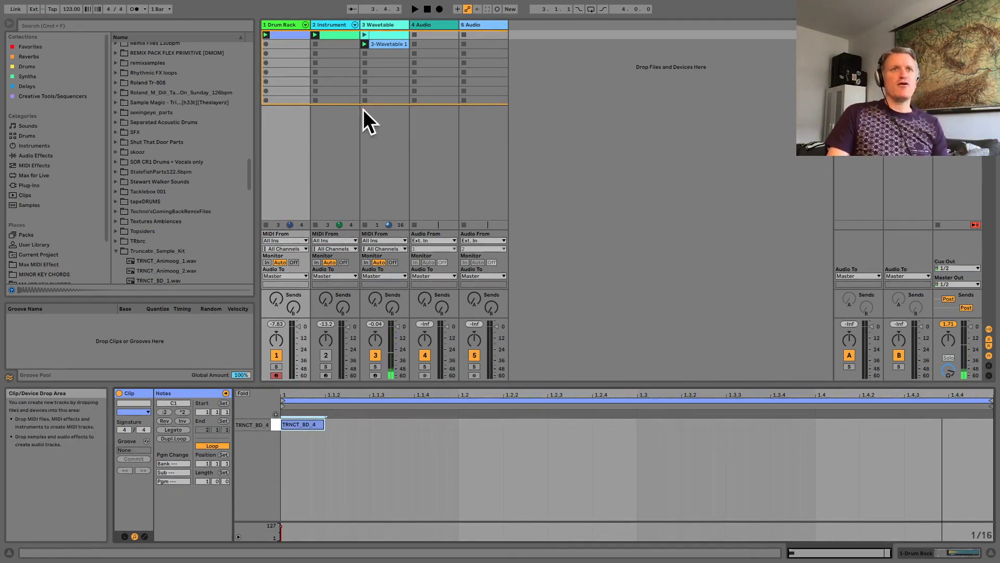
{"action": "key", "text": "space"}
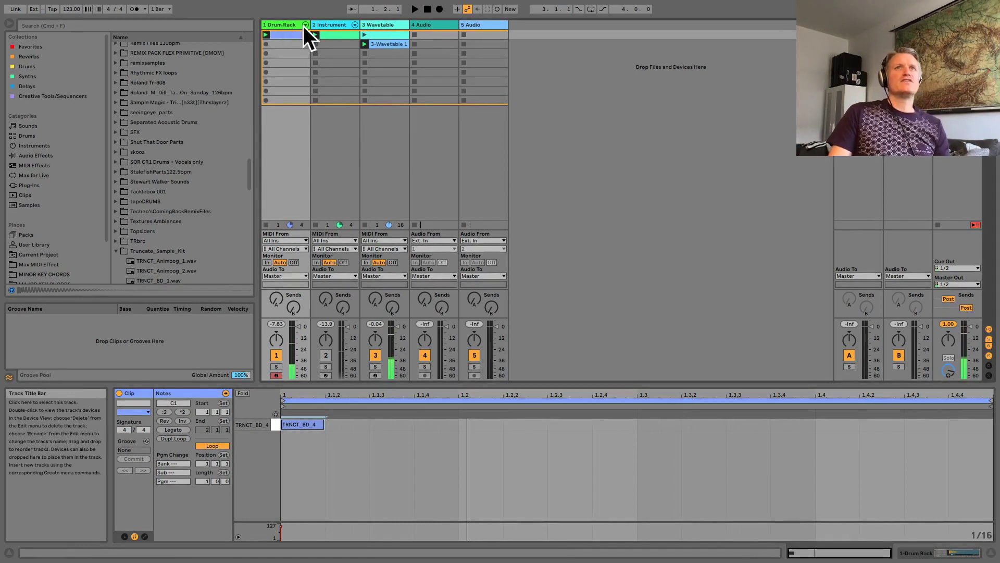
Select all five tracks, Drum Rack through 5 Audio, and lower their volumes slightly together.
{"action": "left_click", "coordinate": [478, 27], "text": "shift"}
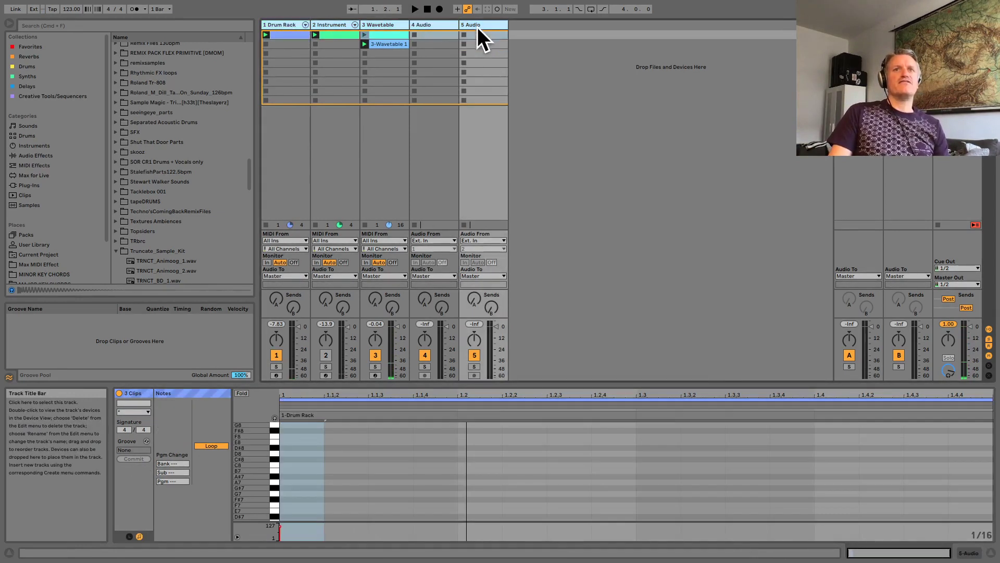
{"action": "left_click", "coordinate": [496, 326]}
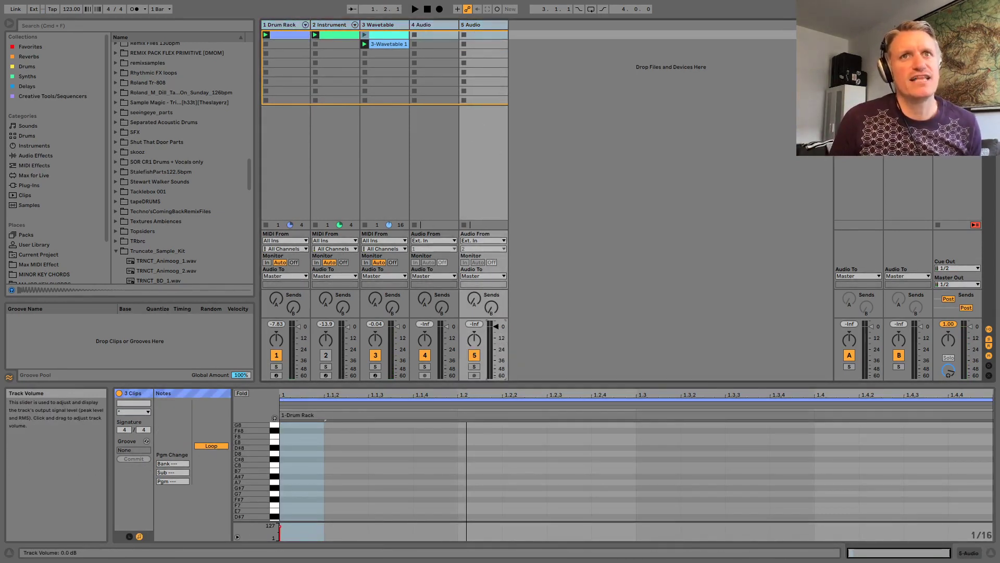
{"action": "left_click", "coordinate": [281, 23]}
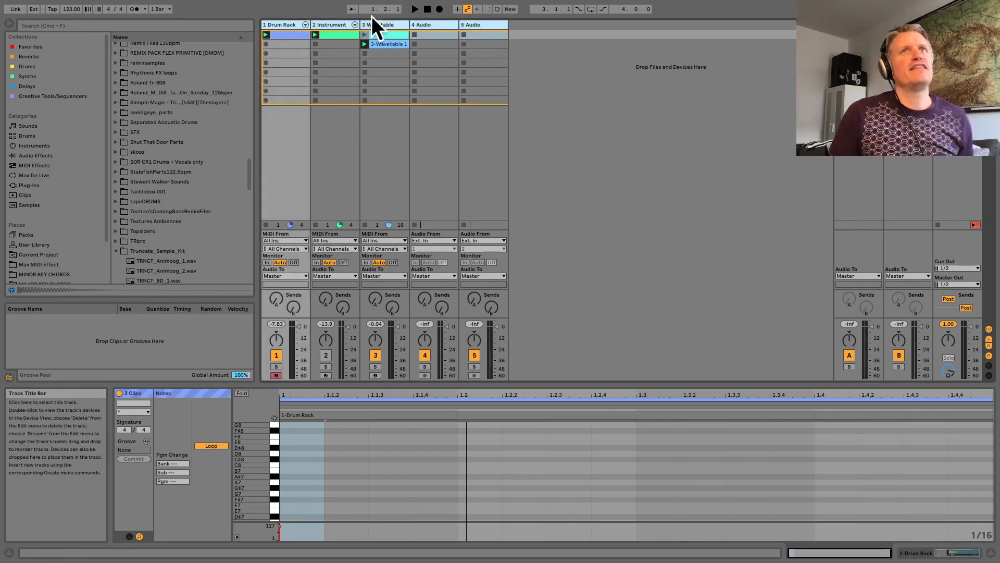
{"action": "left_click", "coordinate": [288, 21]}
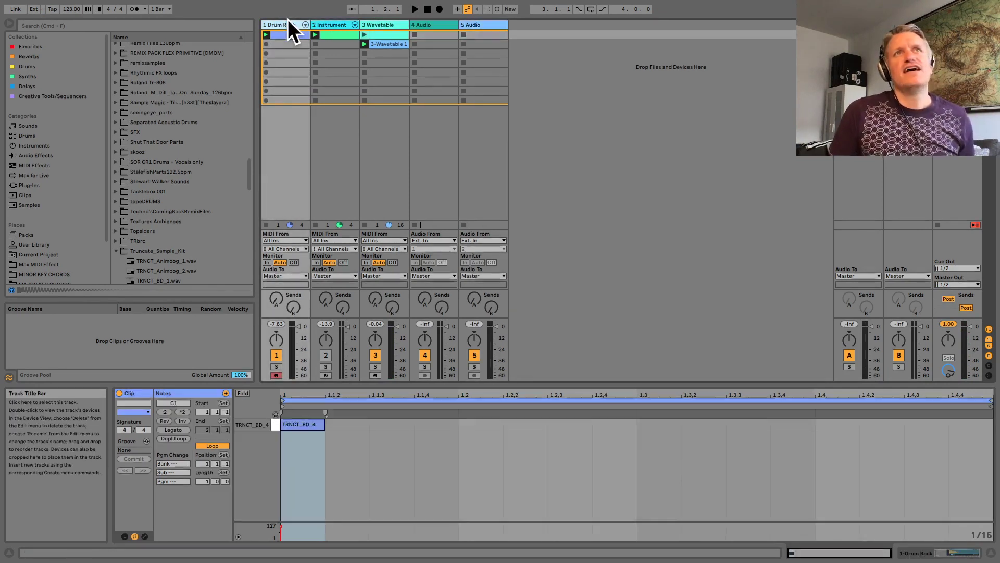
{"action": "left_click", "coordinate": [483, 24], "text": "shift"}
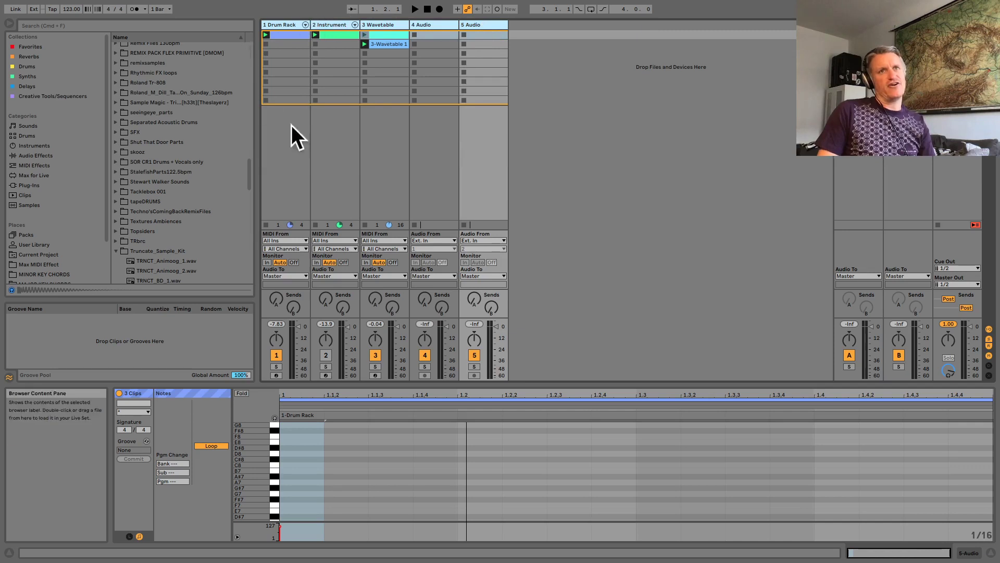
{"action": "left_click_drag", "start_coordinate": [495, 326], "coordinate": [496, 333]}
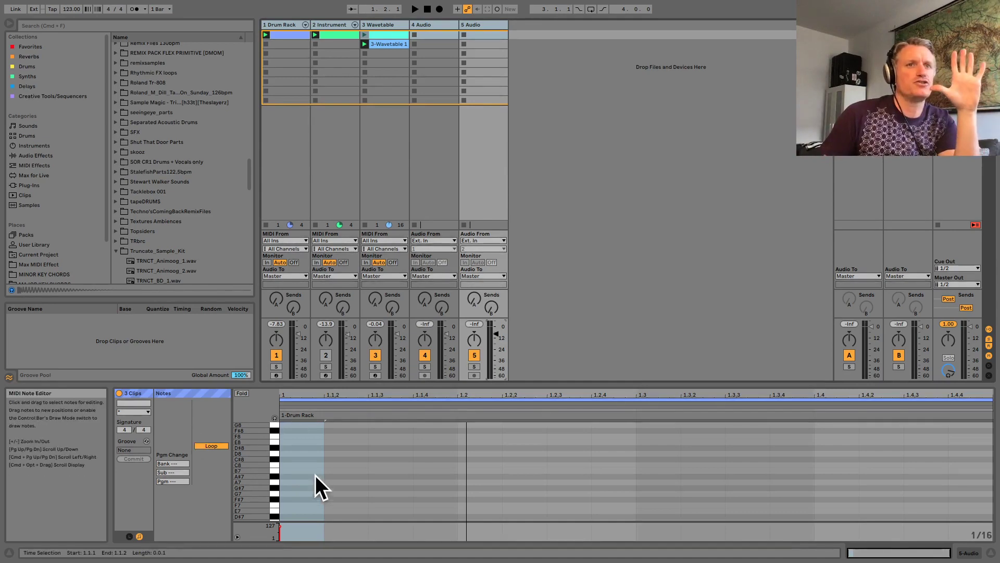
{"action": "left_click", "coordinate": [293, 32]}
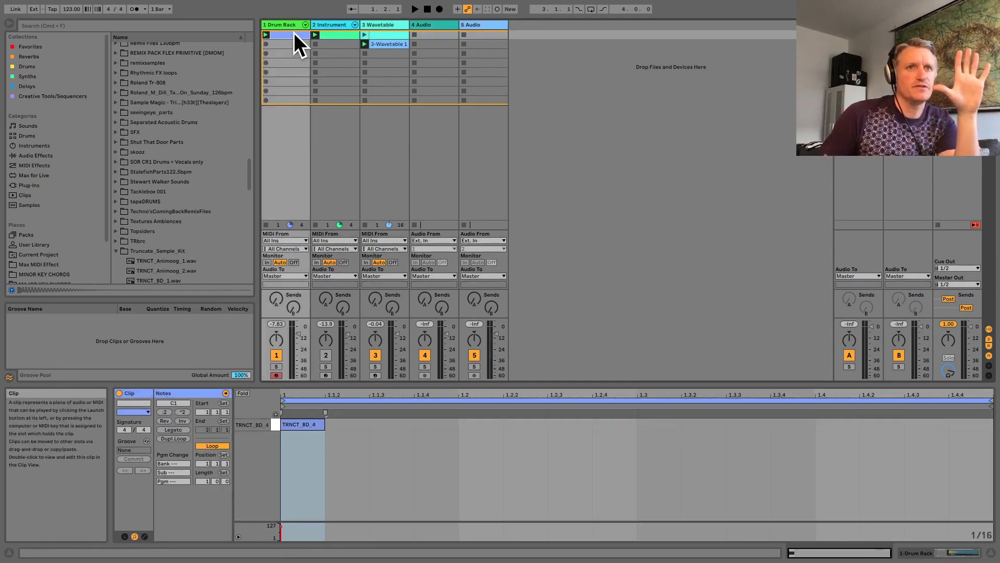
{"action": "left_click", "coordinate": [935, 552]}
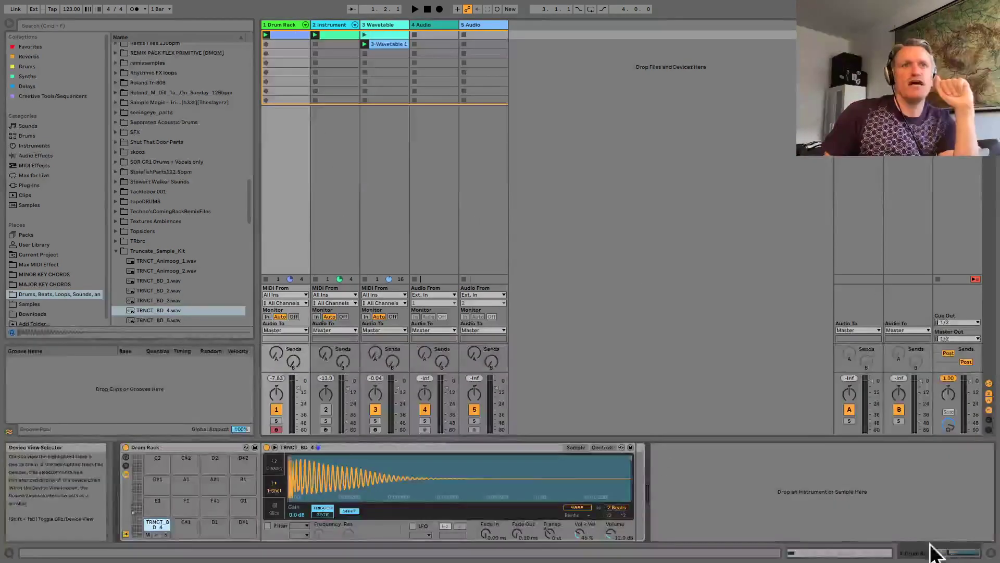
{"action": "left_click", "coordinate": [386, 25]}
{"action": "left_click", "coordinate": [288, 23]}
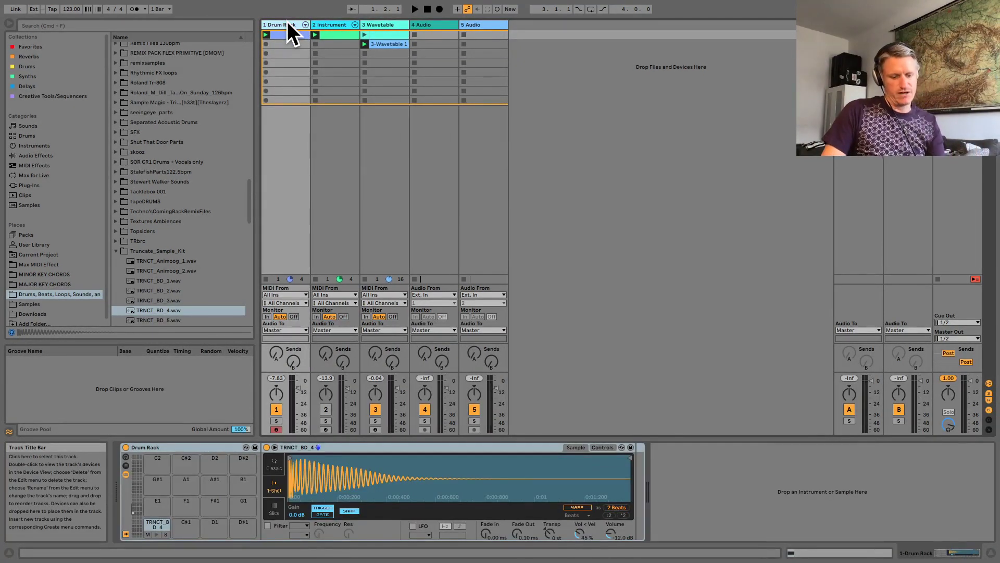
{"action": "key", "text": "super+shift+t"}
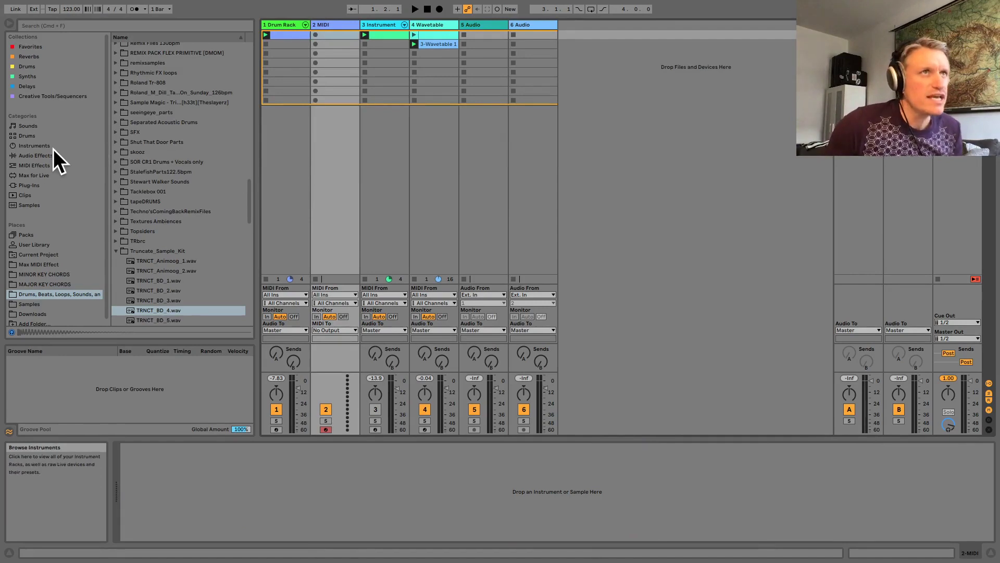
Look at the Drum Hits categories, and load the Impulse instrument onto the new MIDI track.
{"action": "left_click", "coordinate": [32, 136]}
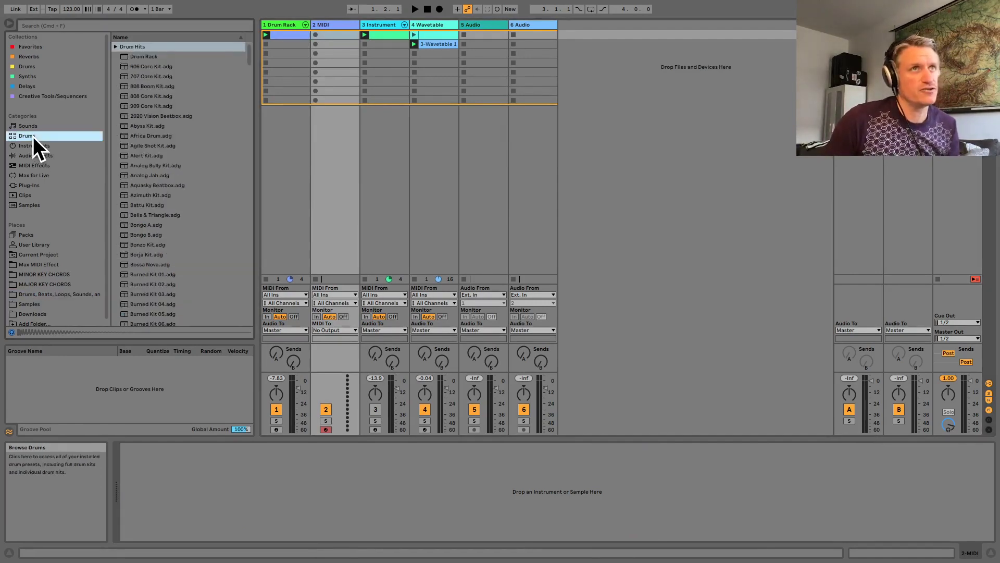
{"action": "left_click", "coordinate": [116, 47]}
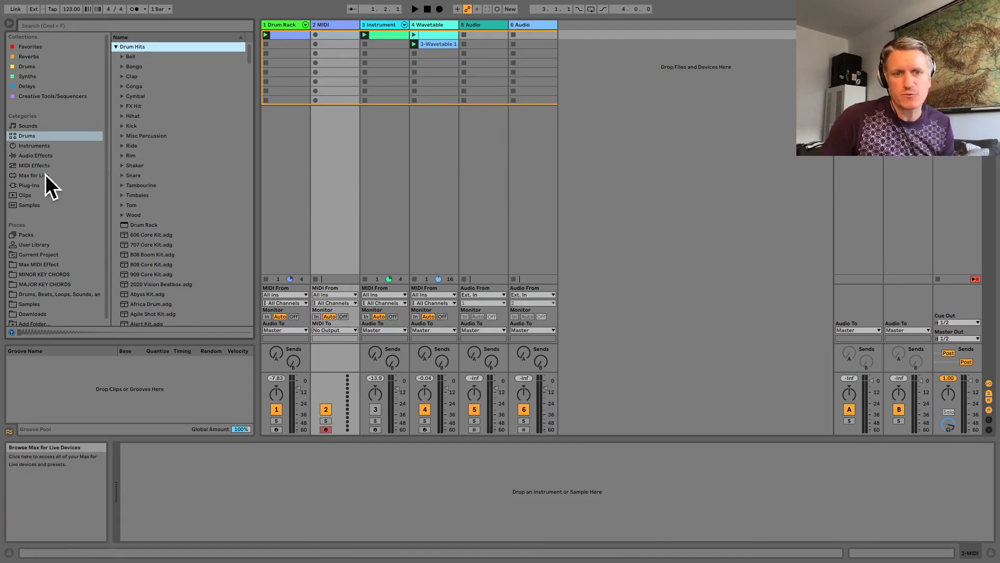
{"action": "left_click", "coordinate": [34, 146]}
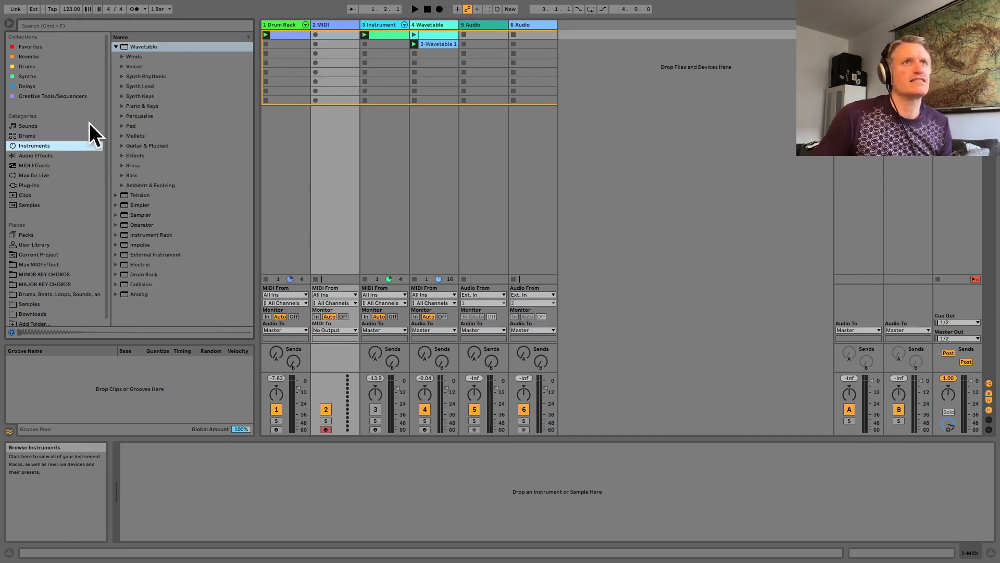
{"action": "left_click", "coordinate": [116, 46]}
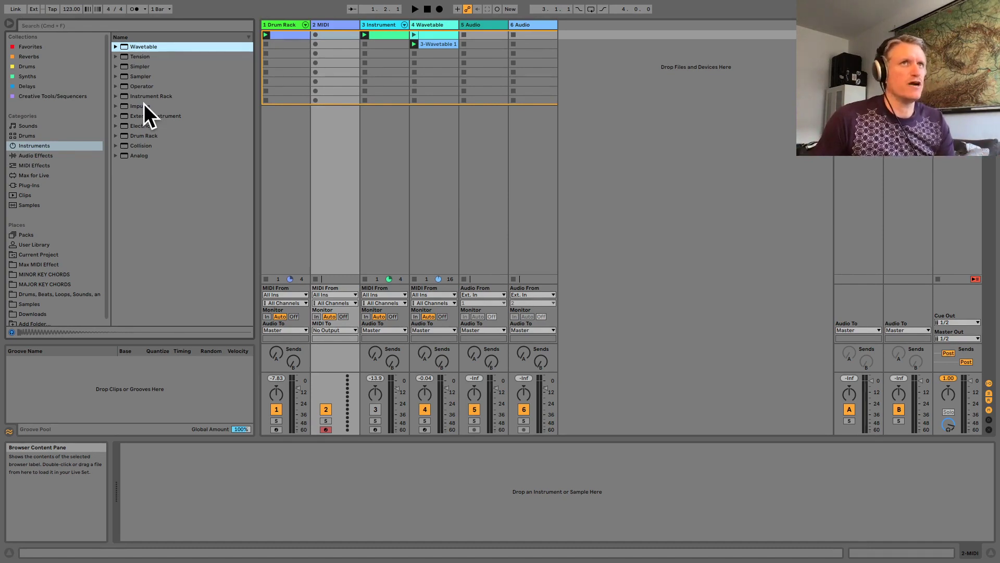
{"action": "left_click_drag", "start_coordinate": [144, 103], "coordinate": [327, 35]}
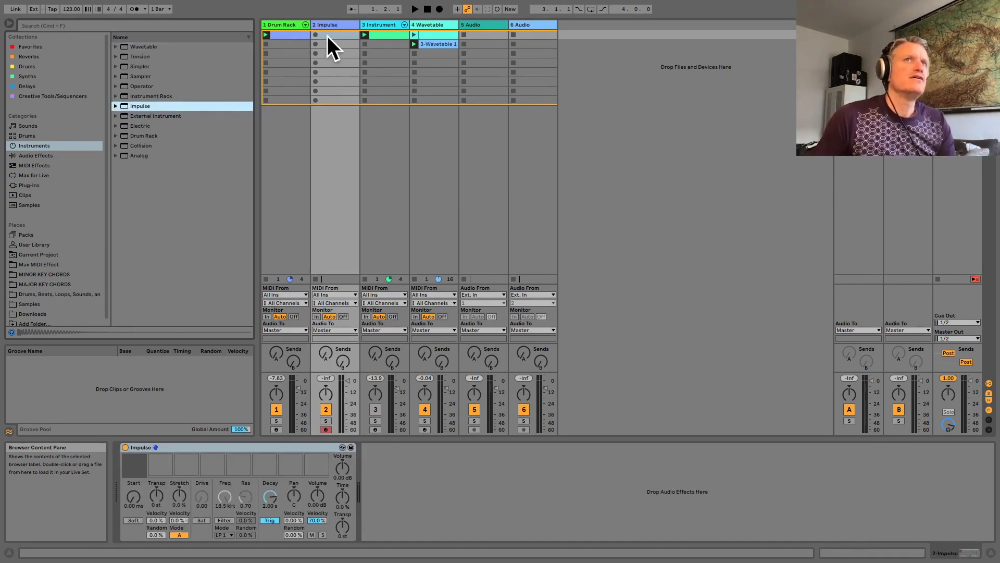
Select the first Impulse sample slot and lower its filter frequency to 1.24 kHz.
{"action": "left_click", "coordinate": [130, 468]}
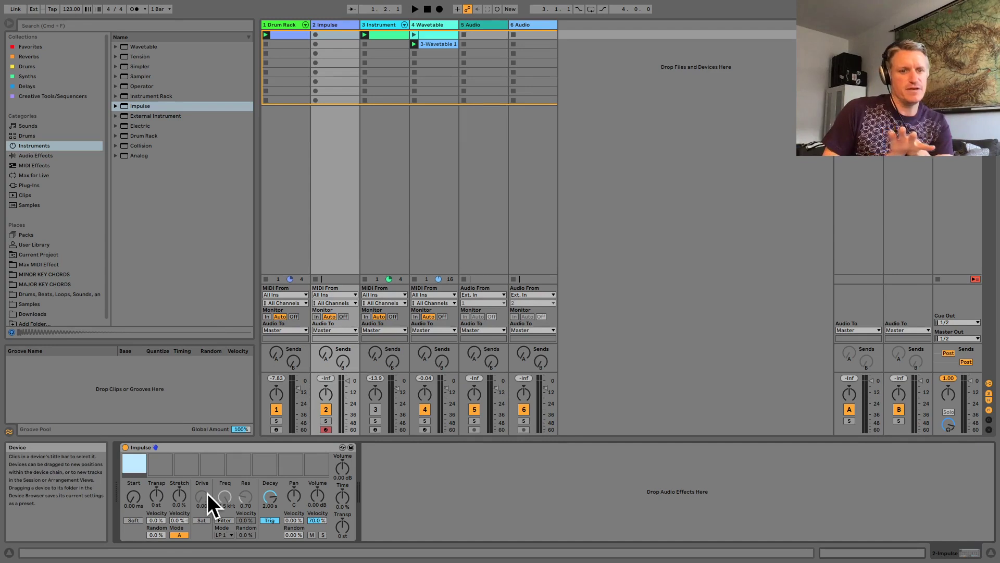
{"action": "mouse_move", "coordinate": [133, 470]}
{"action": "left_click", "coordinate": [137, 499]}
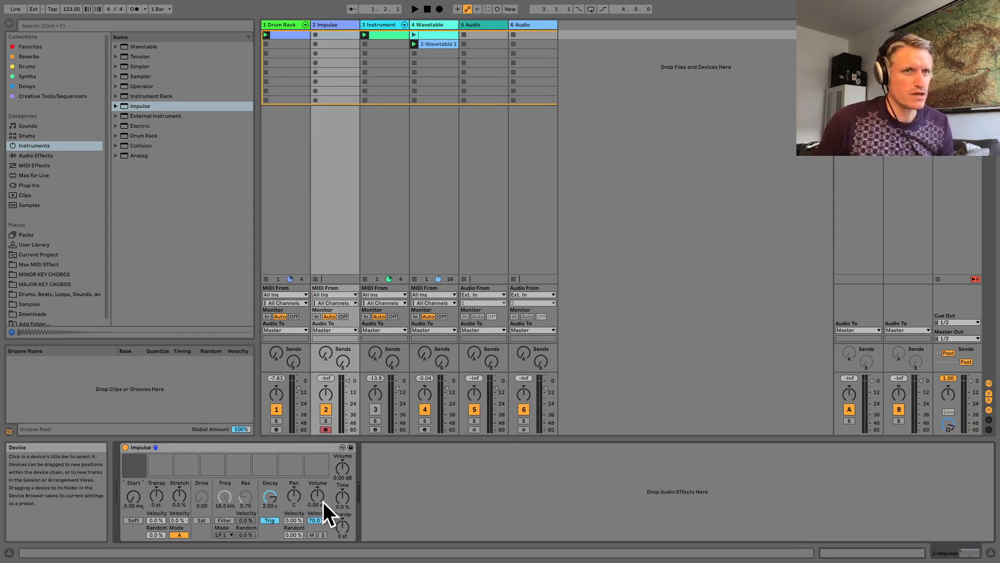
{"action": "left_click_drag", "start_coordinate": [226, 496], "coordinate": [226, 526]}
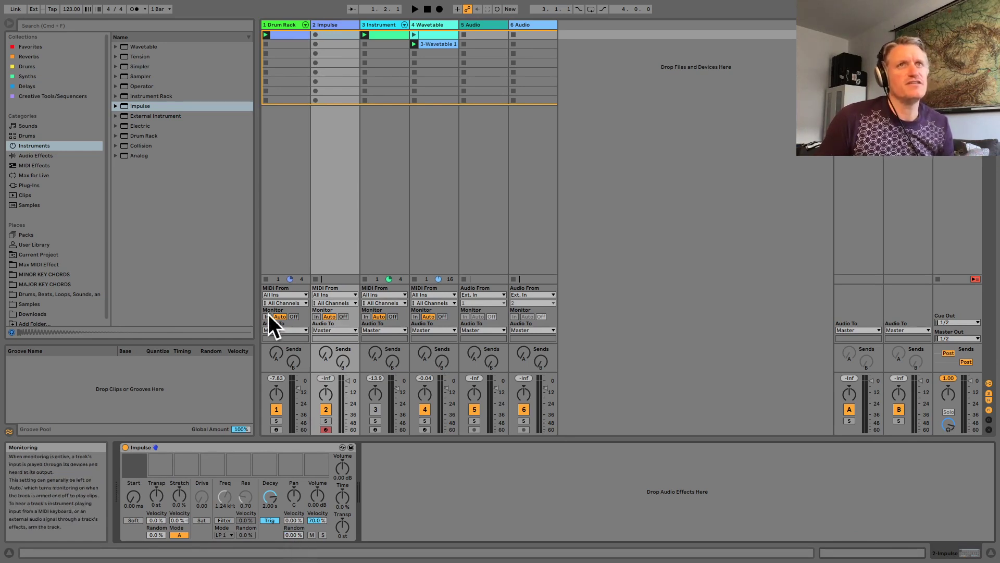
Show the Drum Rack track's devices, switch the TRNCT_BD_4 sampler to its Controls view, and start playback.
{"action": "left_click", "coordinate": [291, 34]}
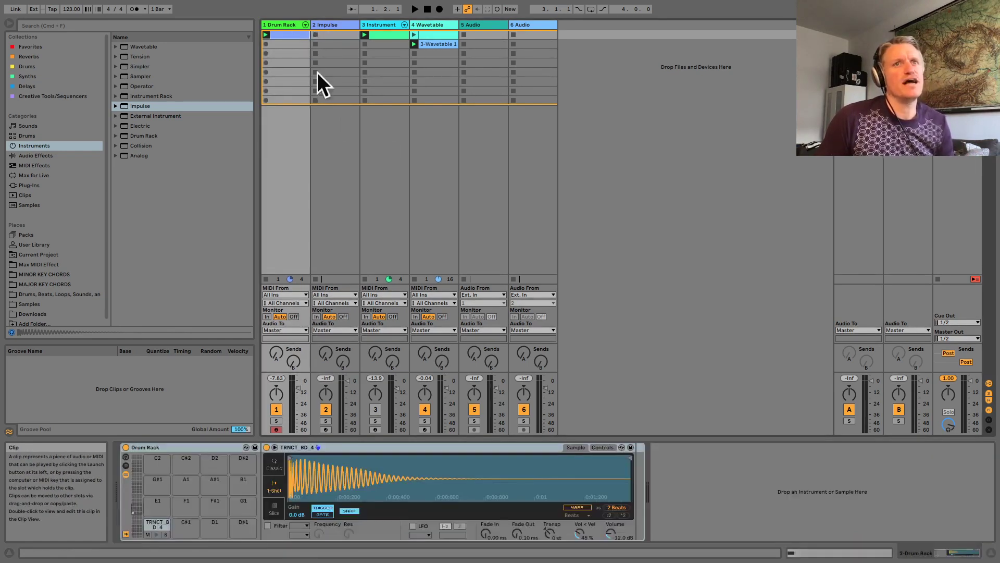
{"action": "left_click", "coordinate": [602, 447]}
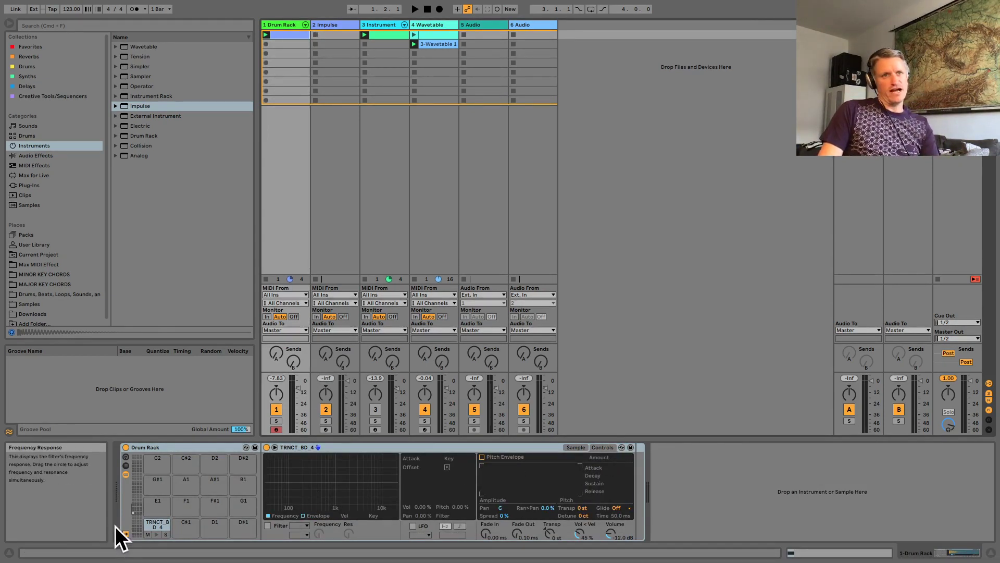
{"action": "key", "text": "space"}
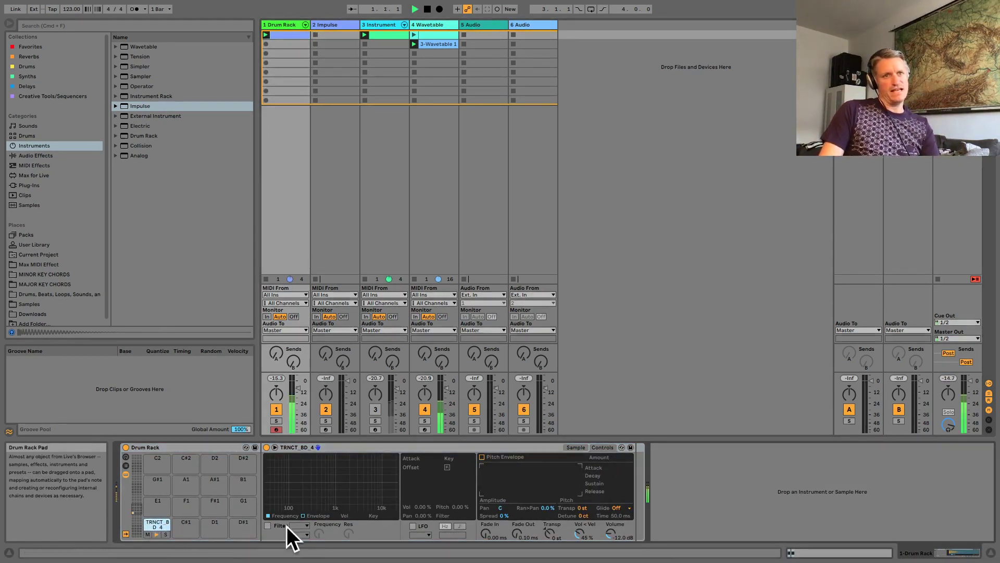
Add sixteenth TRNCT_BD_4 notes on beats 2, 3 and 4 of the Drum Rack clip.
{"action": "left_click", "coordinate": [819, 551]}
{"action": "double_click", "coordinate": [473, 423]}
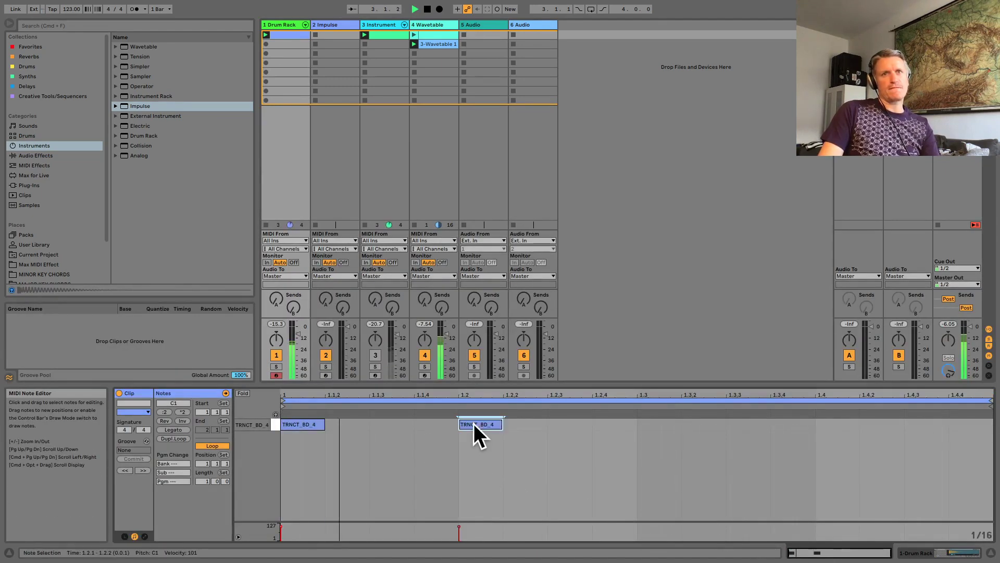
{"action": "double_click", "coordinate": [647, 423]}
{"action": "double_click", "coordinate": [827, 423]}
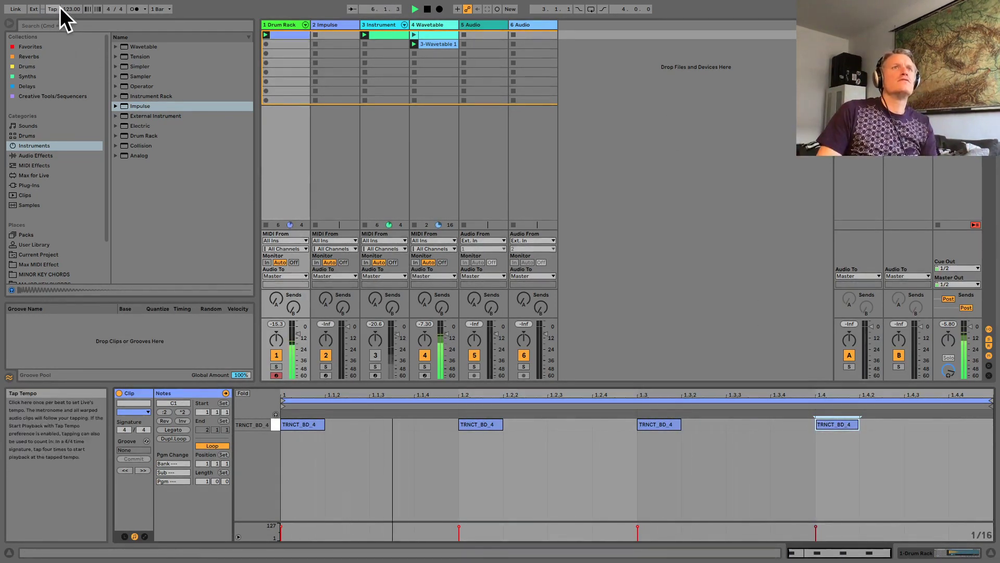
Set the tempo to 130 BPM and raise the Wavetable track's send A while listening to the kick pattern.
{"action": "left_click_drag", "start_coordinate": [65, 9], "coordinate": [65, 4]}
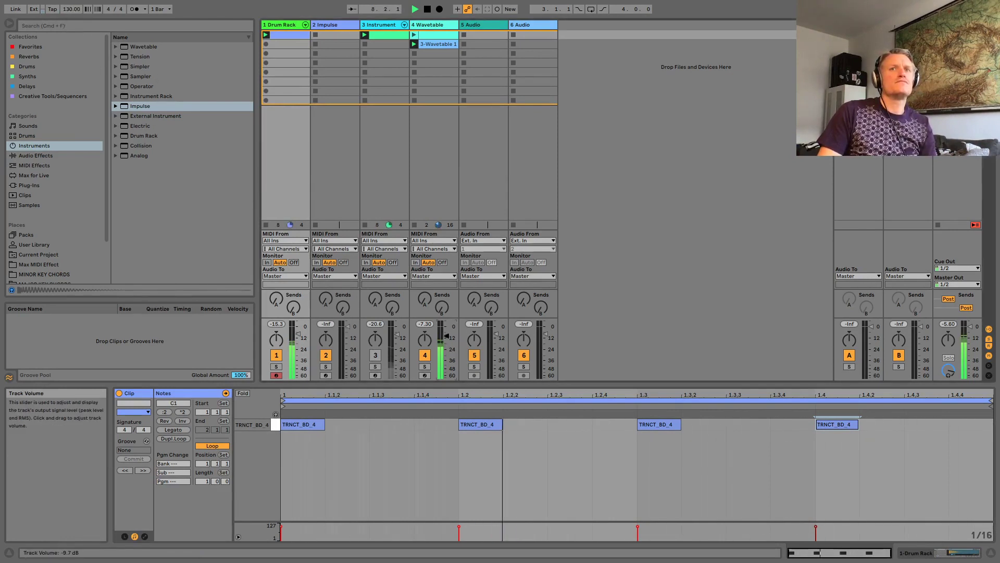
{"action": "left_click_drag", "start_coordinate": [424, 298], "coordinate": [424, 281]}
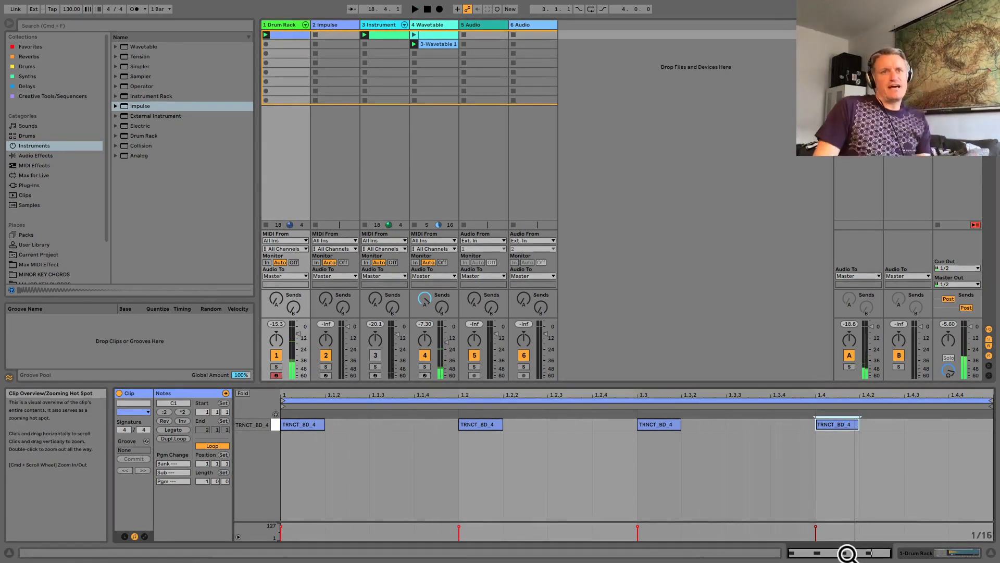
{"action": "key", "text": "space"}
{"action": "key", "text": "space"}
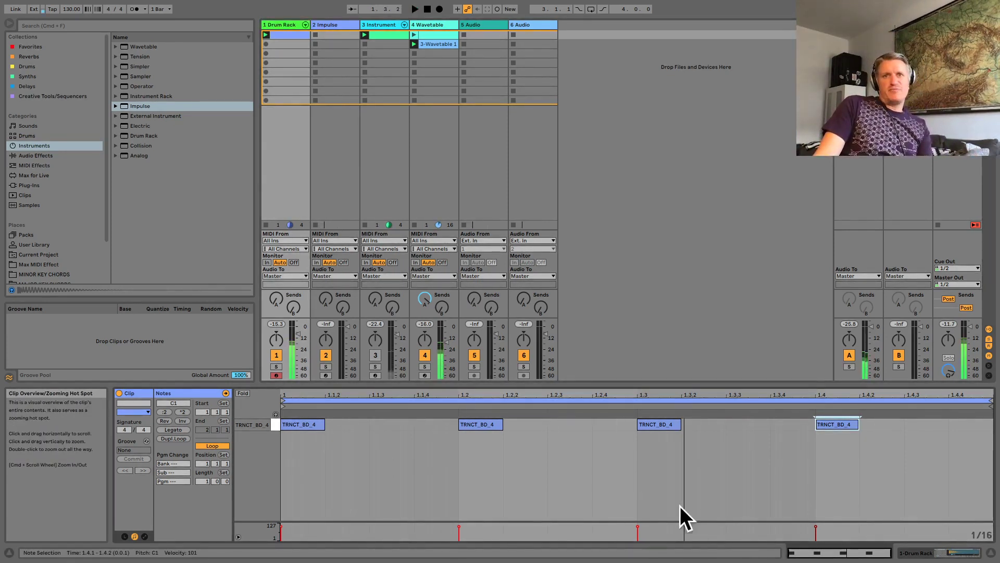
{"action": "left_click", "coordinate": [482, 424]}
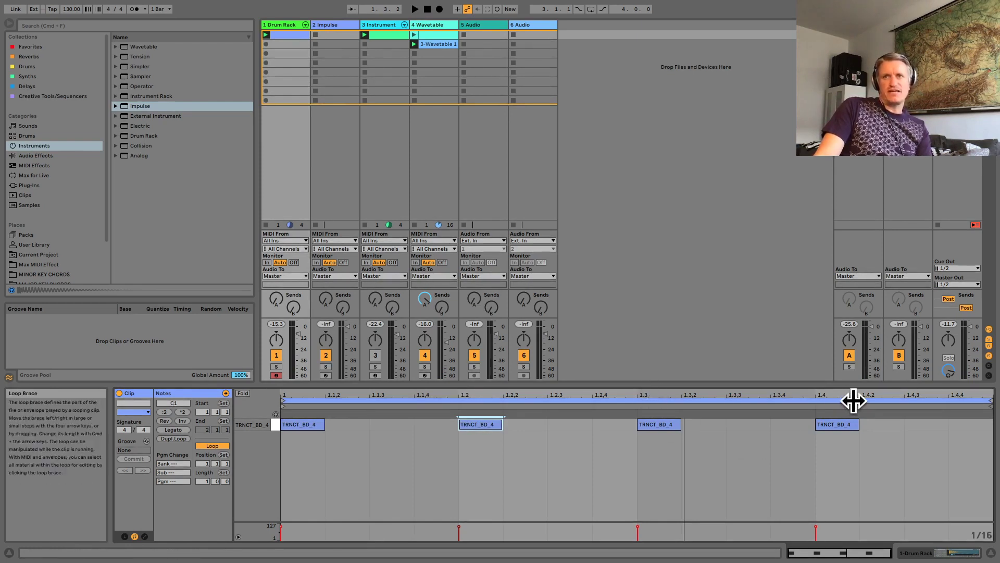
{"action": "key", "text": "space"}
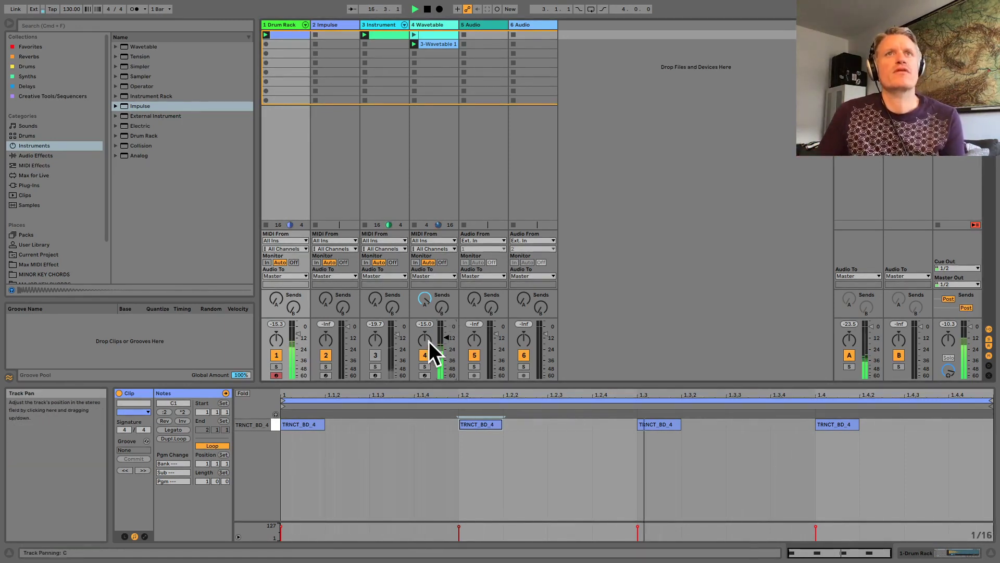
Select the Wavetable track, stop playback, and turn its send A to the reverb up again.
{"action": "left_click", "coordinate": [430, 25]}
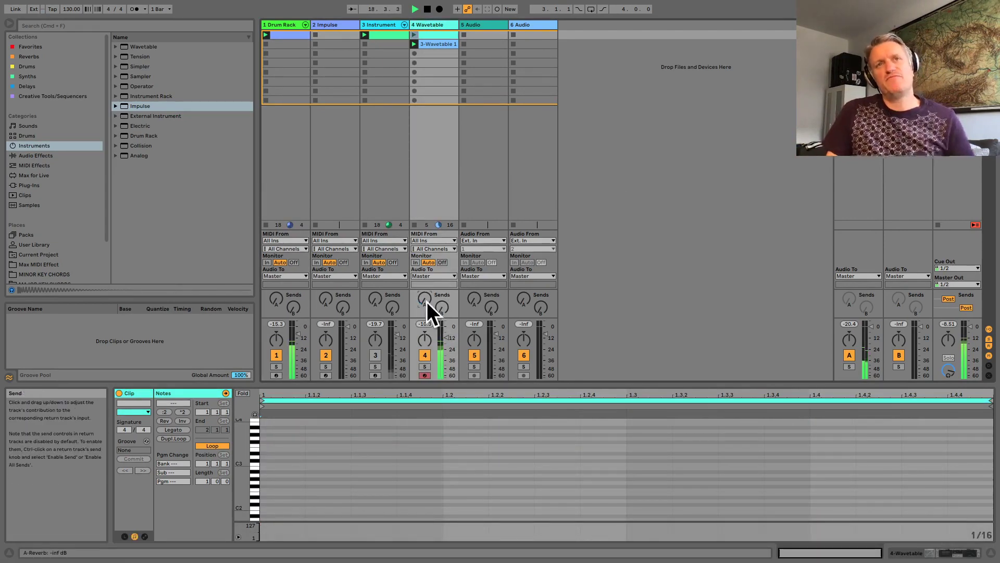
{"action": "key", "text": "space"}
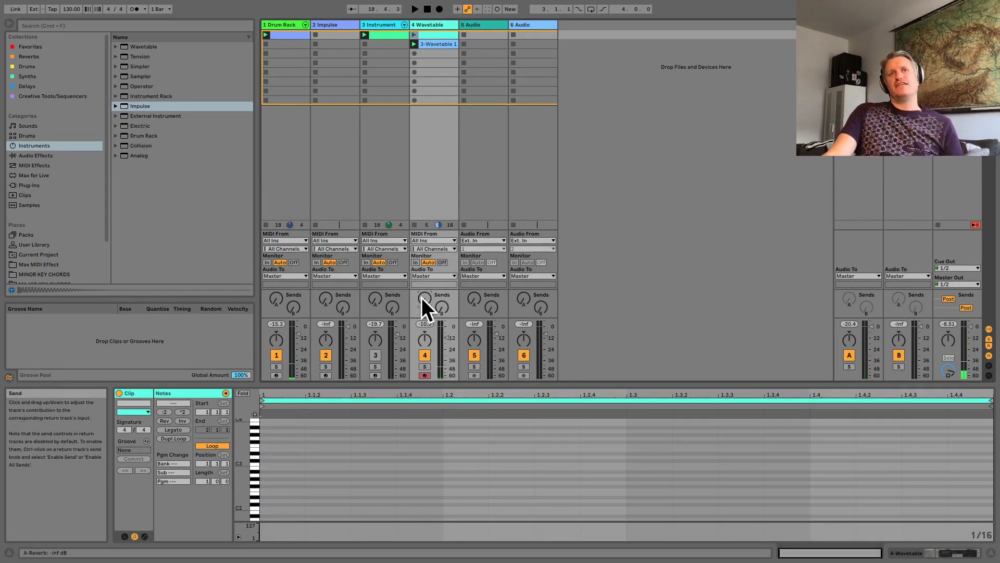
{"action": "left_click_drag", "start_coordinate": [422, 298], "coordinate": [421, 245]}
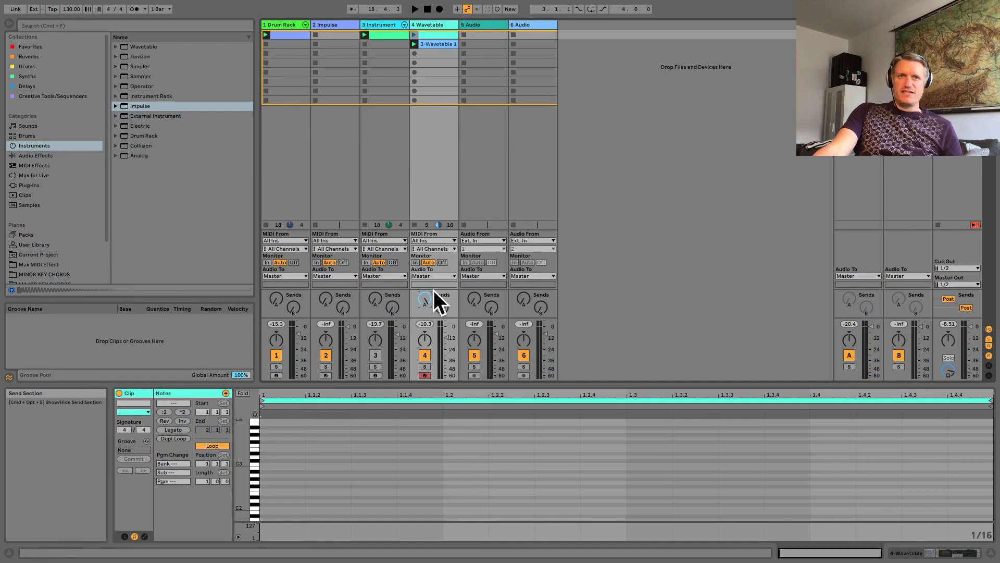
{"action": "mouse_move", "coordinate": [428, 297]}
{"action": "left_mouse_down"}
{"action": "mouse_move", "coordinate": [428, 334]}
{"action": "mouse_move", "coordinate": [428, 298]}
{"action": "mouse_move", "coordinate": [441, 292]}
{"action": "left_mouse_up"}
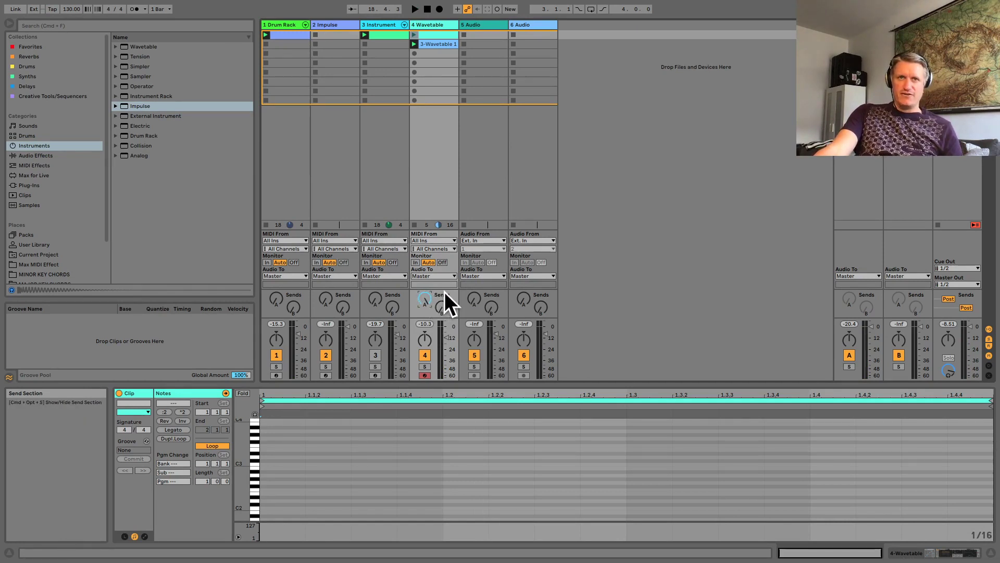
Compare the two return tracks, show the Reverb device on return A, and switch it off.
{"action": "left_click", "coordinate": [859, 24]}
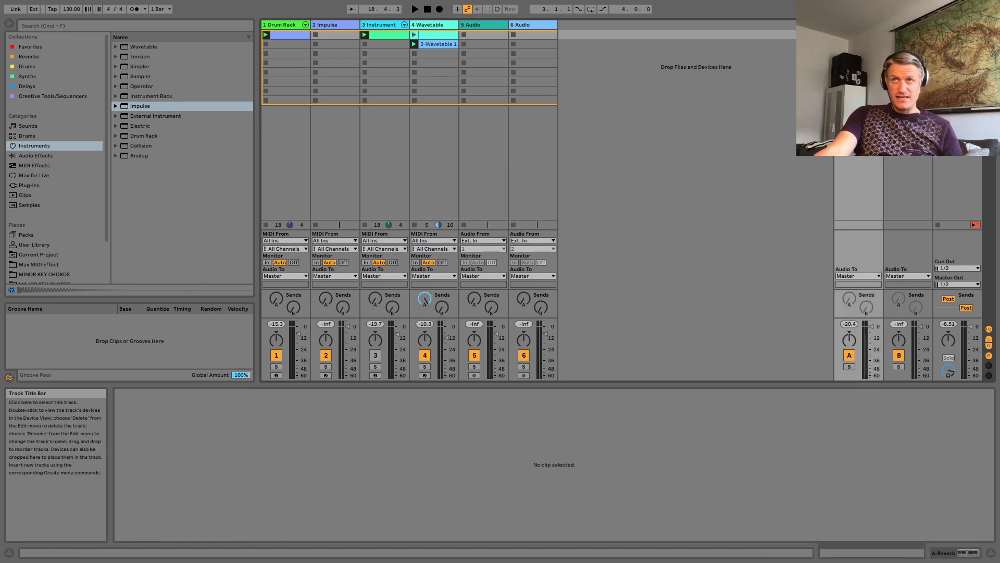
{"action": "left_click", "coordinate": [908, 24]}
{"action": "left_click", "coordinate": [858, 24]}
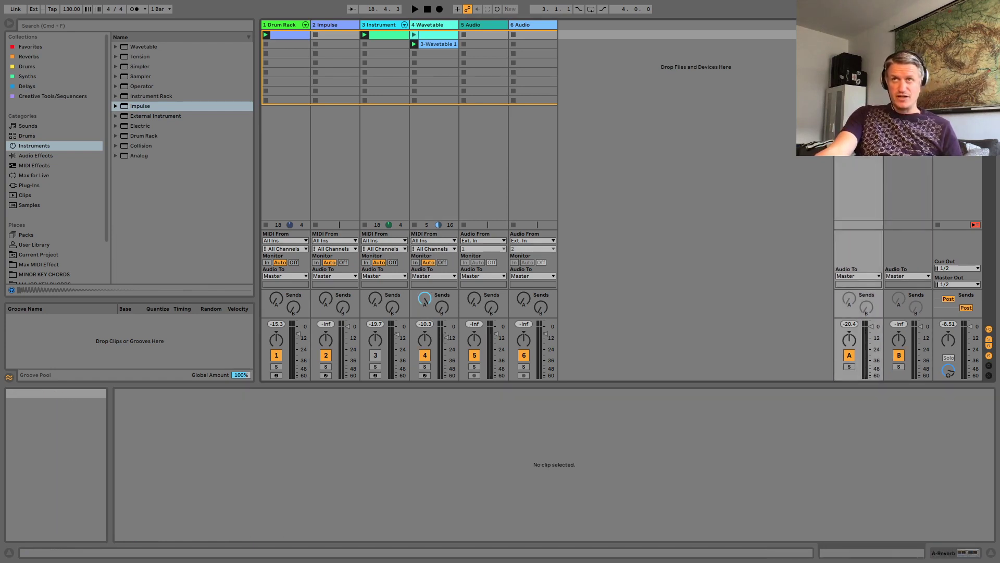
{"action": "left_click", "coordinate": [908, 25]}
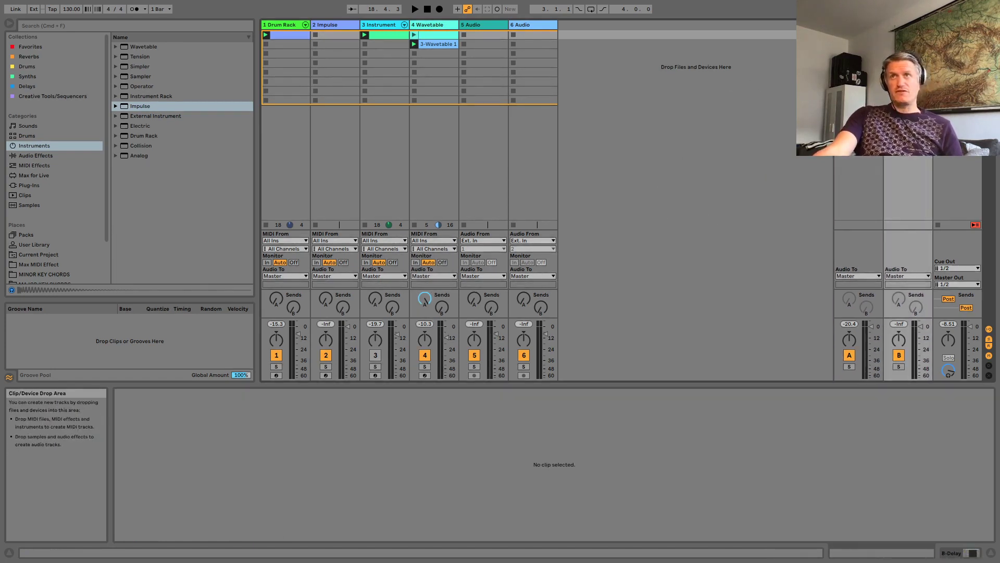
{"action": "left_click", "coordinate": [858, 25]}
{"action": "left_click", "coordinate": [941, 553]}
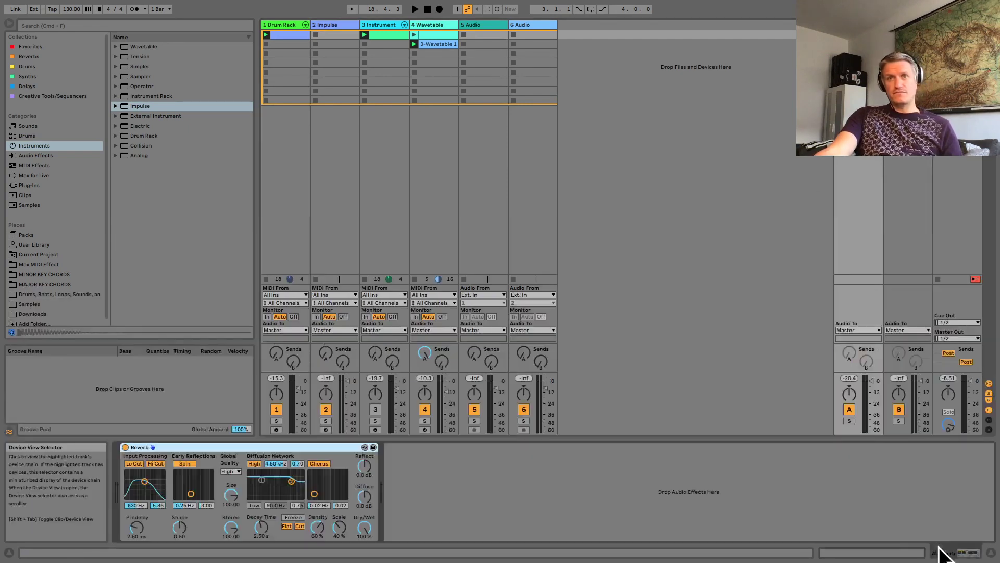
{"action": "left_click", "coordinate": [125, 447]}
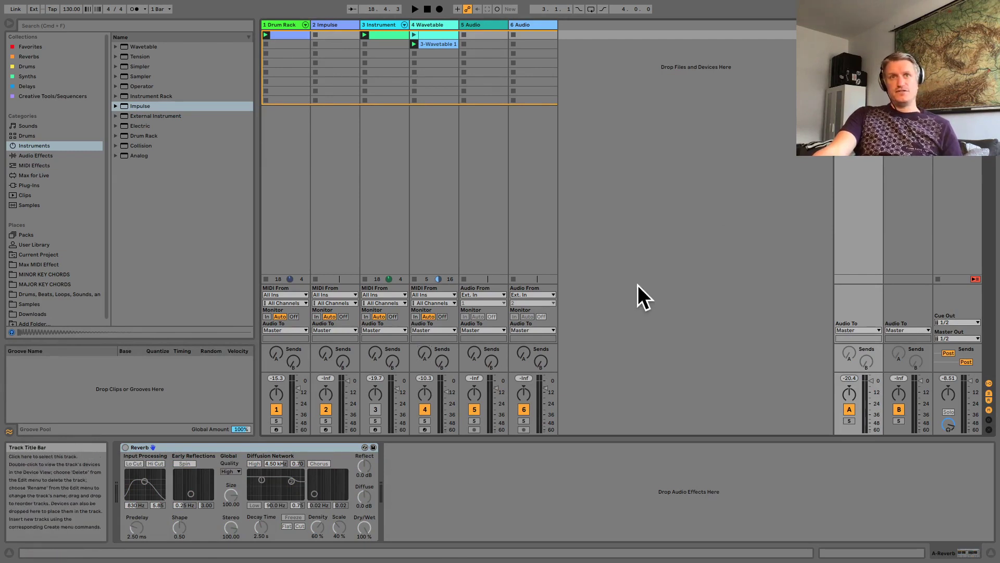
Solo the Instrument track and move the solo to the Wavetable track, playing each briefly.
{"action": "left_click", "coordinate": [377, 420]}
{"action": "key", "text": "space"}
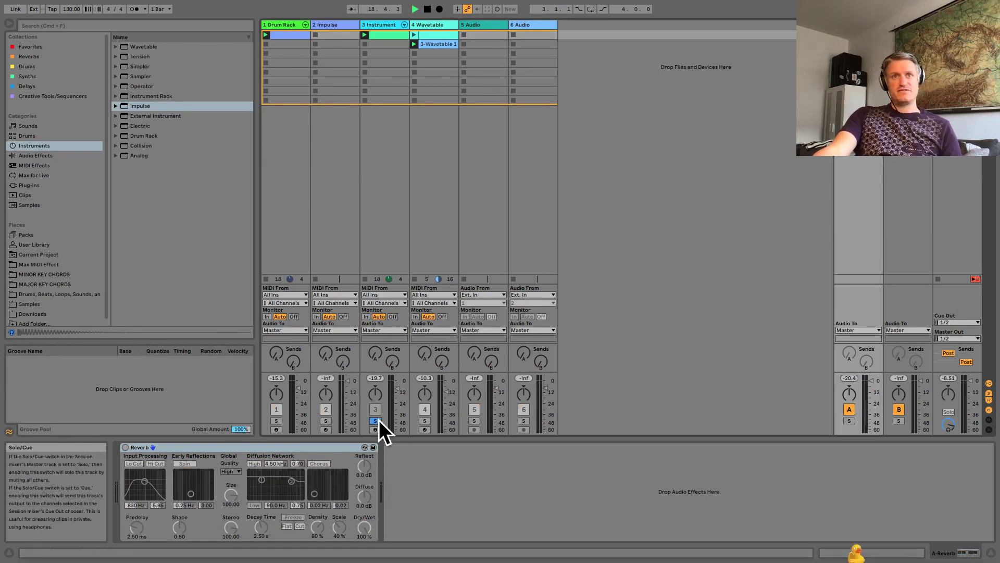
{"action": "key", "text": "space"}
{"action": "left_click", "coordinate": [425, 420]}
{"action": "key", "text": "space"}
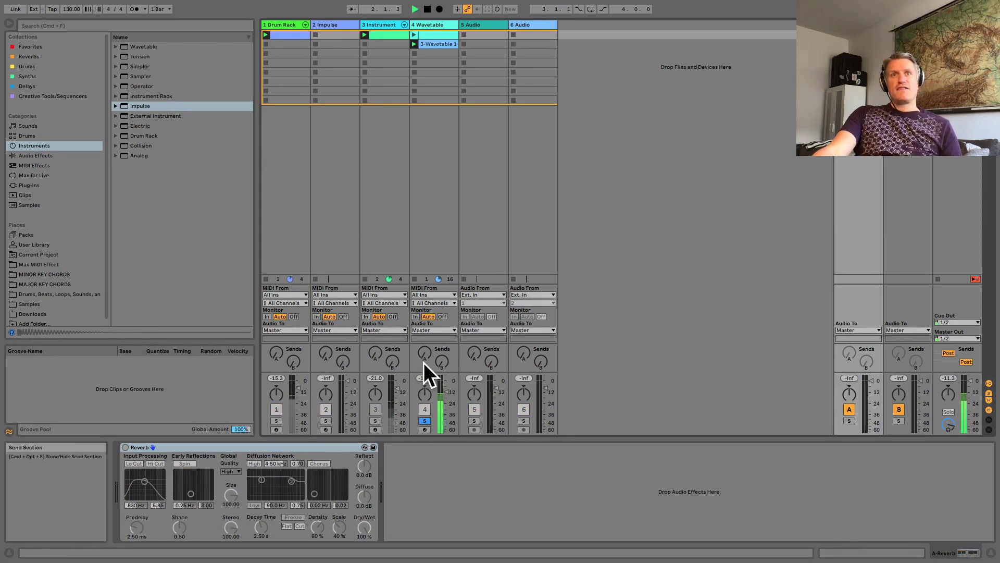
{"action": "key", "text": "space"}
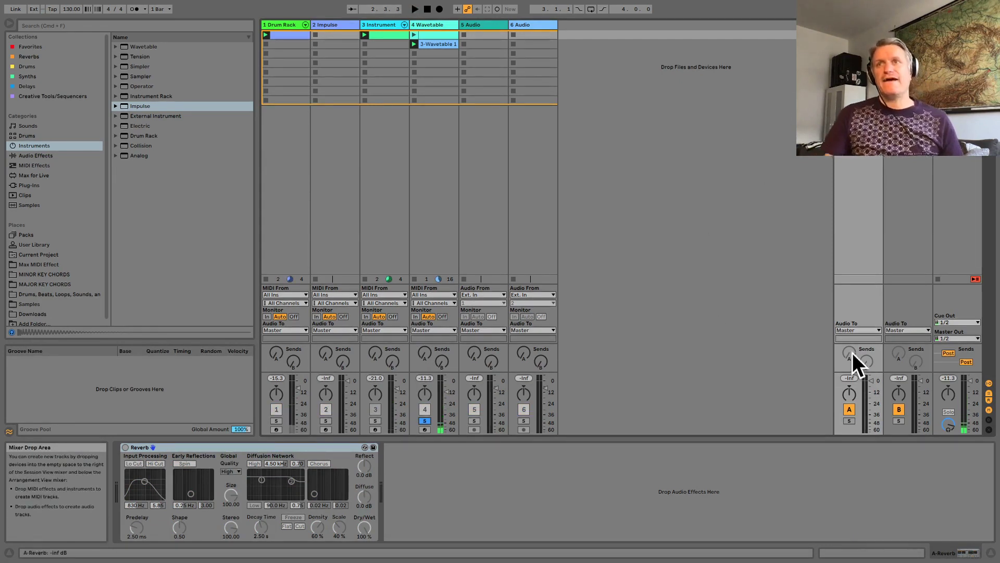
Switch both sends to Pre, and play with the Wavetable track's volume fully down while adjusting its send A.
{"action": "left_click", "coordinate": [949, 353]}
{"action": "left_click", "coordinate": [967, 362]}
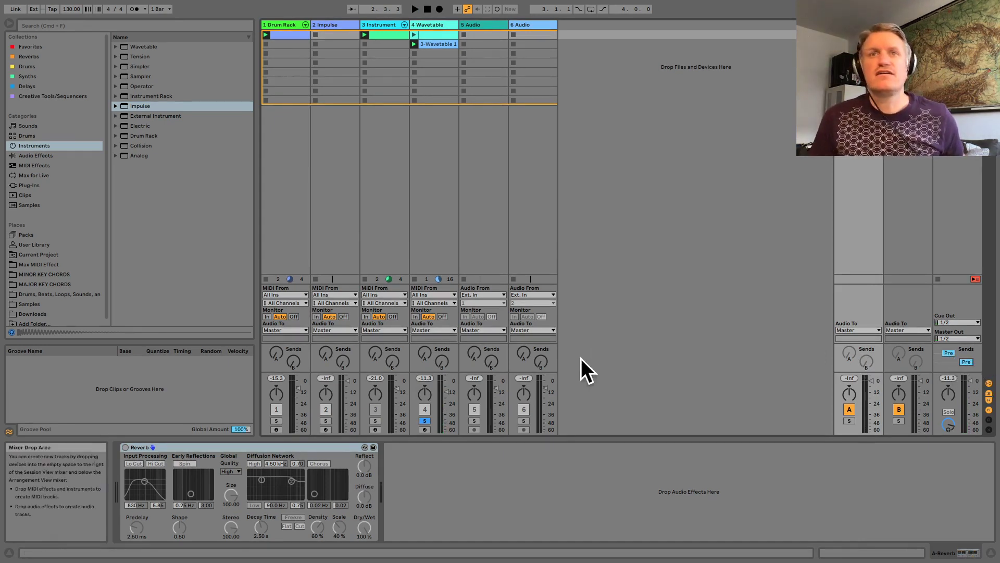
{"action": "key", "text": "space"}
{"action": "left_click_drag", "start_coordinate": [447, 392], "coordinate": [447, 430]}
{"action": "mouse_move", "coordinate": [425, 353]}
{"action": "left_mouse_down"}
{"action": "mouse_move", "coordinate": [424, 334]}
{"action": "mouse_move", "coordinate": [430, 373]}
{"action": "mouse_move", "coordinate": [429, 347]}
{"action": "left_mouse_up"}
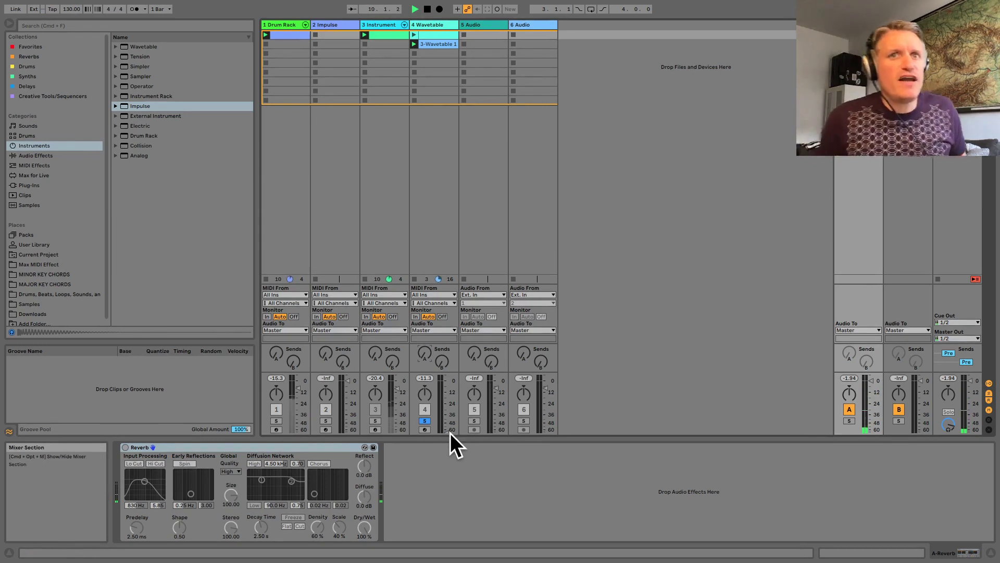
{"action": "mouse_move", "coordinate": [448, 423]}
{"action": "left_mouse_down"}
{"action": "mouse_move", "coordinate": [445, 389]}
{"action": "mouse_move", "coordinate": [446, 430]}
{"action": "left_mouse_up"}
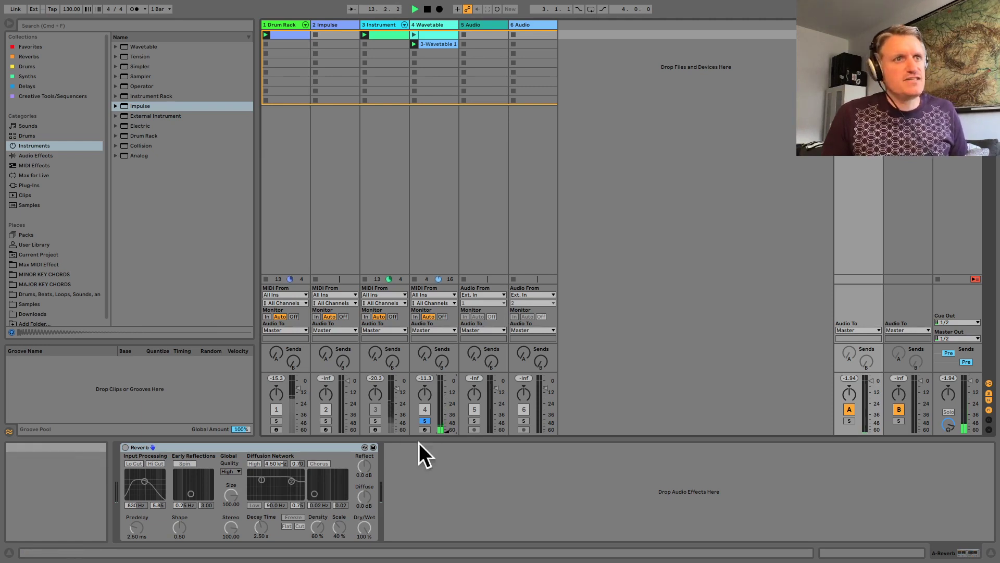
Switch the Reverb on return A back on and raise the Wavetable track's volume to -30 dB.
{"action": "left_click", "coordinate": [126, 446]}
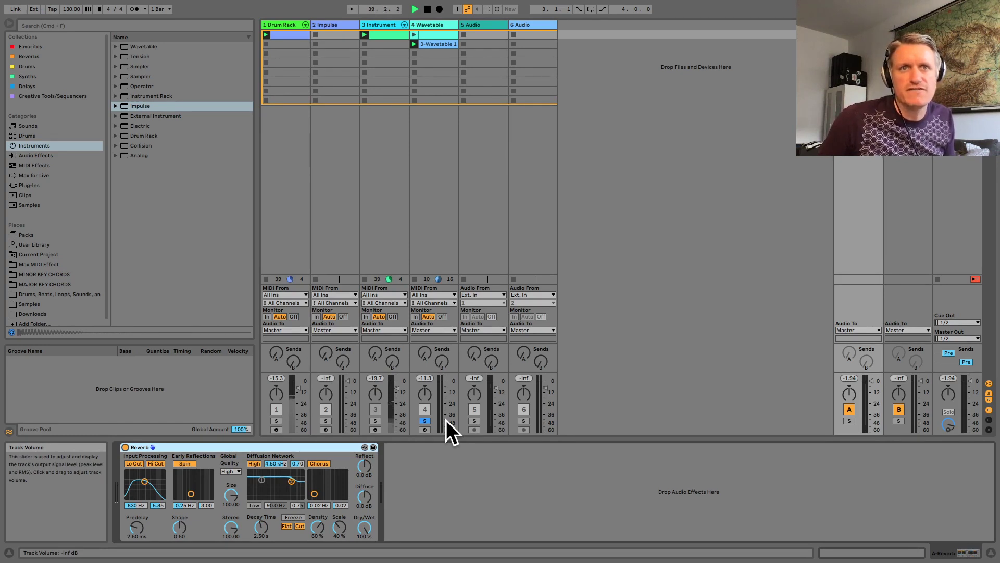
{"action": "left_click_drag", "start_coordinate": [446, 418], "coordinate": [446, 415]}
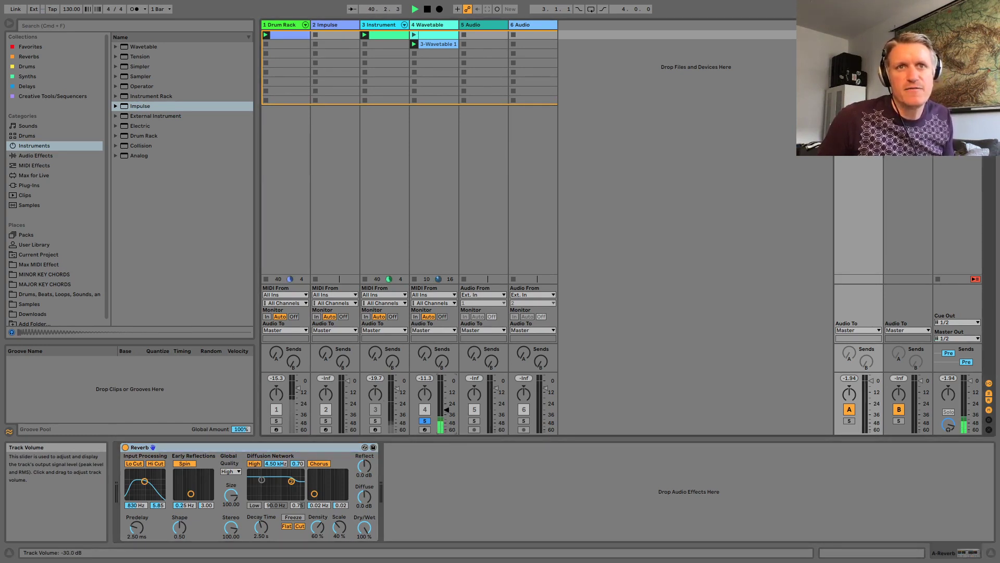
Raise the Wavetable track's send to A-Reverb to about -1.3 dB and bypass the Reverb device on the return.
{"action": "left_click_drag", "start_coordinate": [424, 354], "coordinate": [425, 350]}
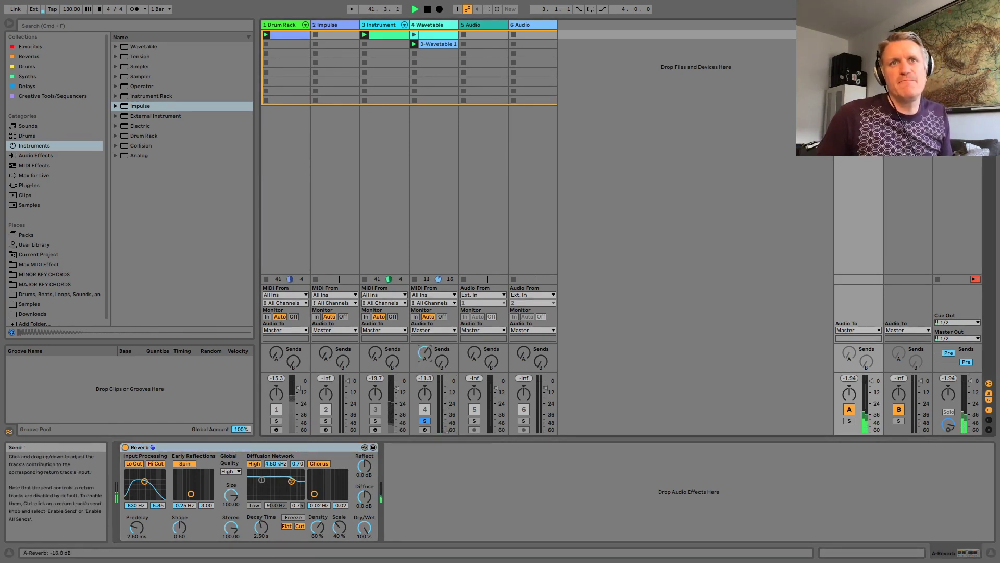
{"action": "left_click", "coordinate": [124, 446]}
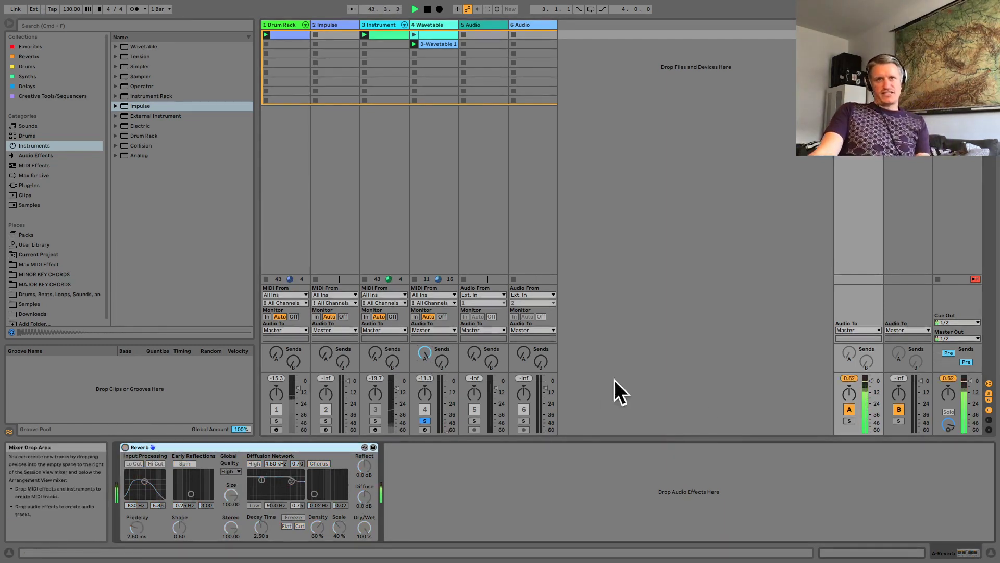
{"action": "left_click_drag", "start_coordinate": [426, 355], "coordinate": [426, 333]}
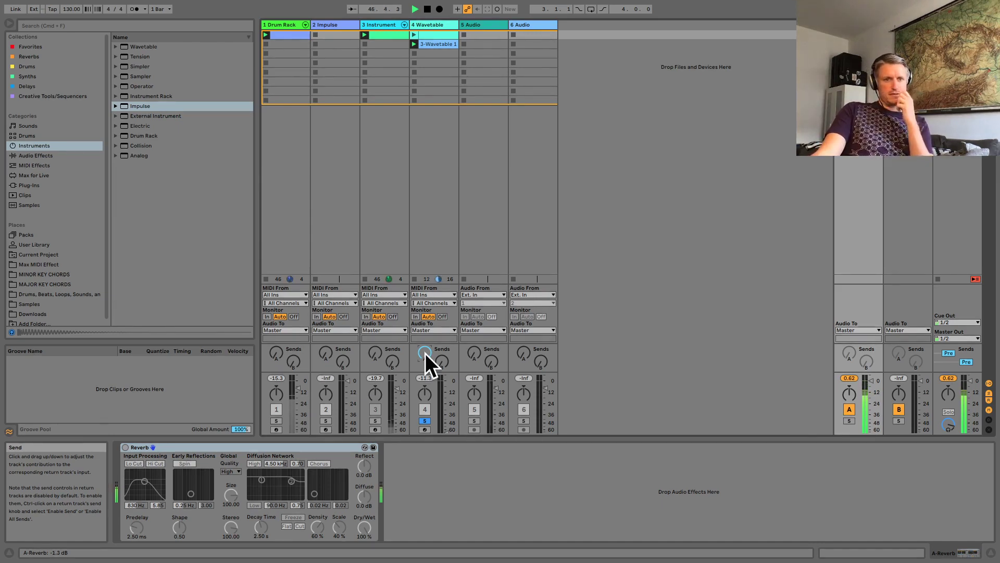
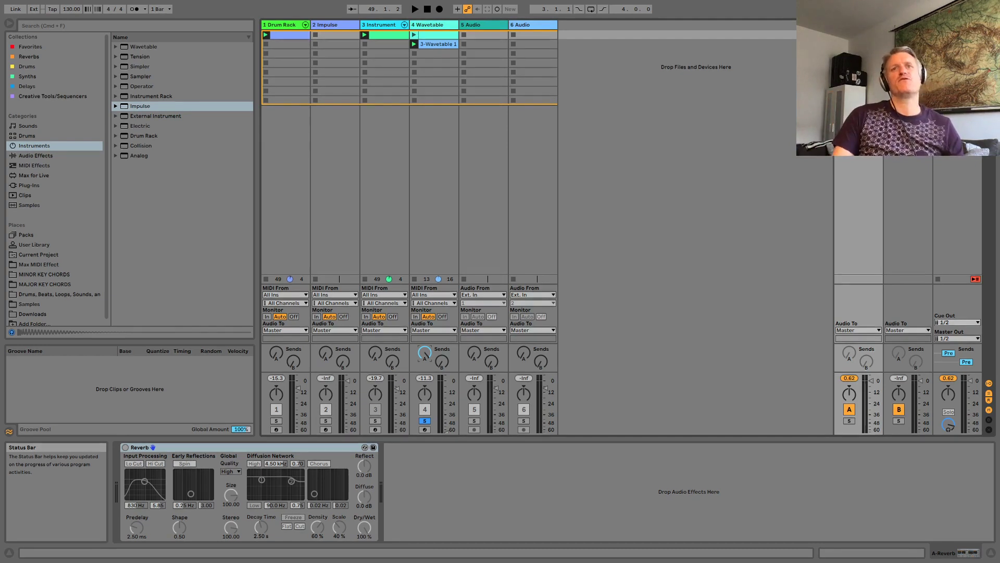
Examine the Arrangement and the devices on the Instrument, Wavetable and Drum Rack tracks, including the notes in the Drum Rack clip.
{"action": "key", "text": "Tab"}
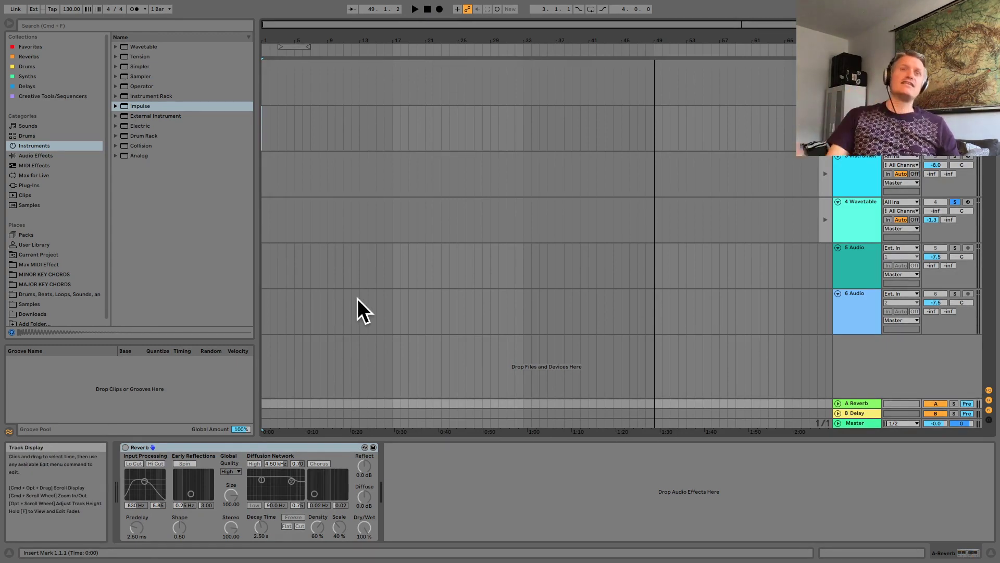
{"action": "key", "text": "Tab"}
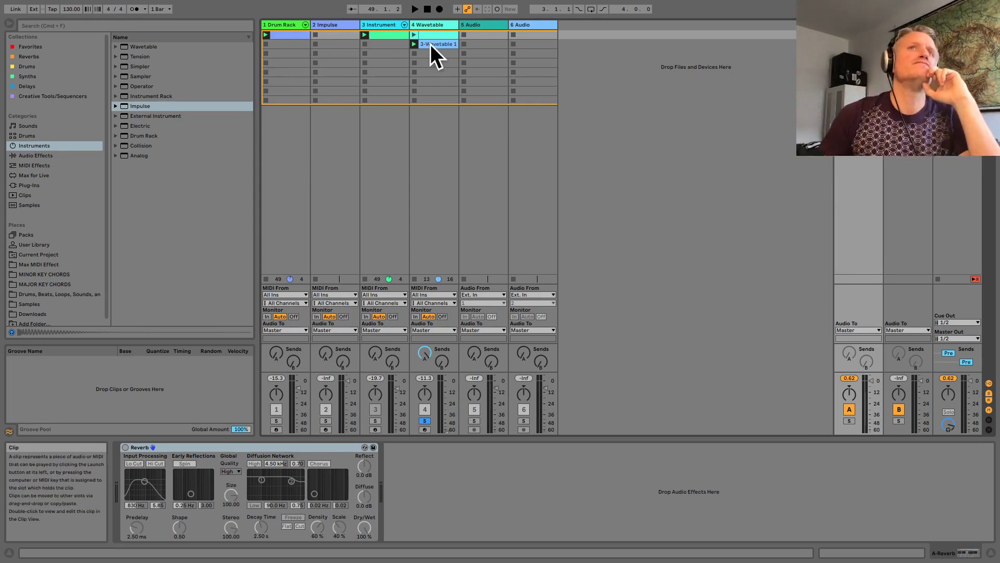
{"action": "left_click", "coordinate": [393, 32]}
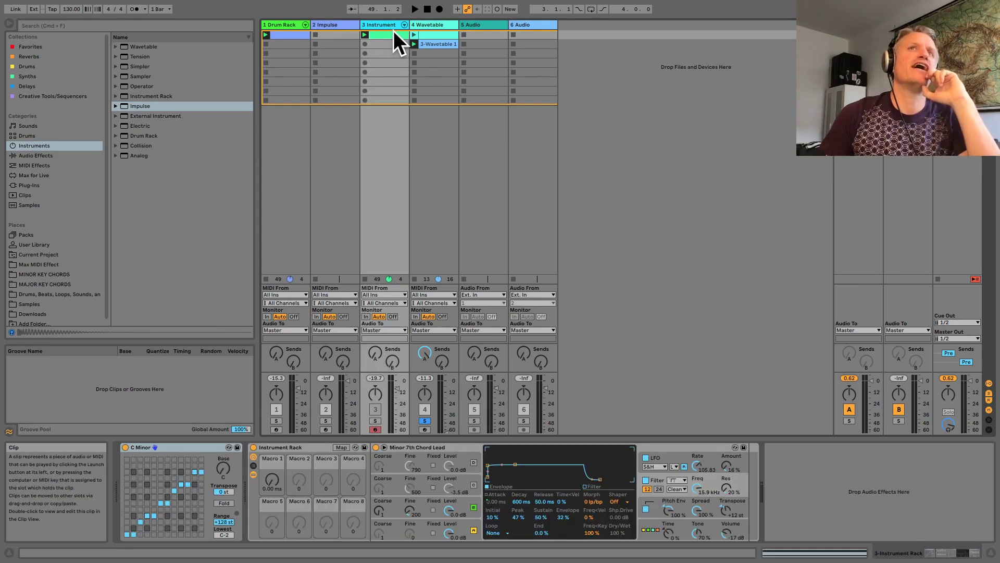
{"action": "left_click", "coordinate": [437, 43]}
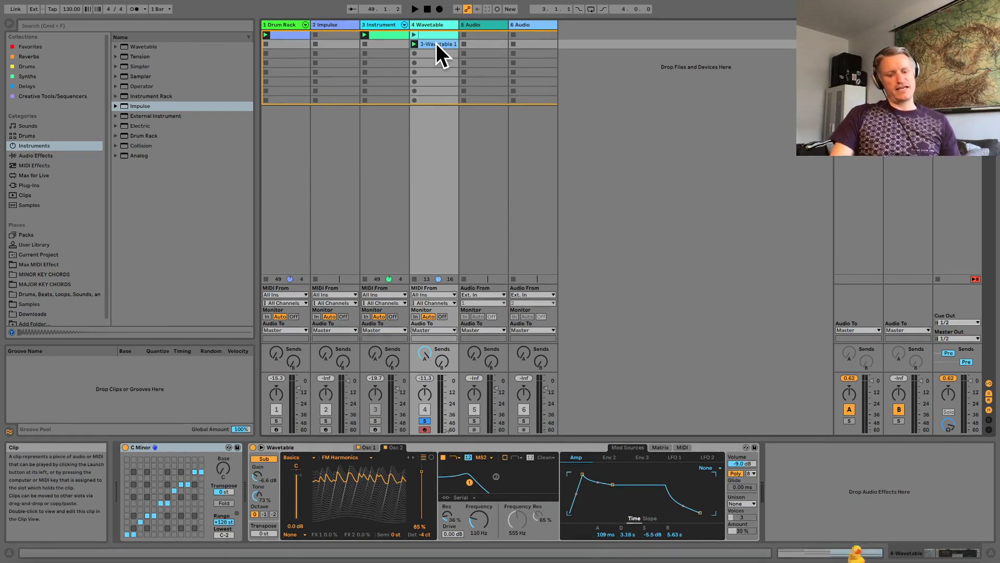
{"action": "left_click", "coordinate": [274, 31]}
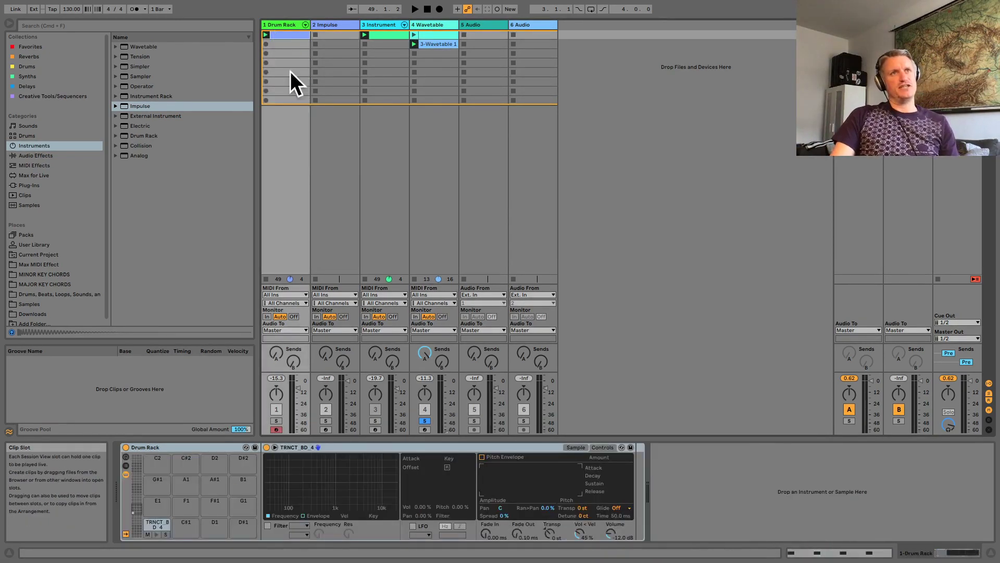
{"action": "left_click", "coordinate": [815, 552]}
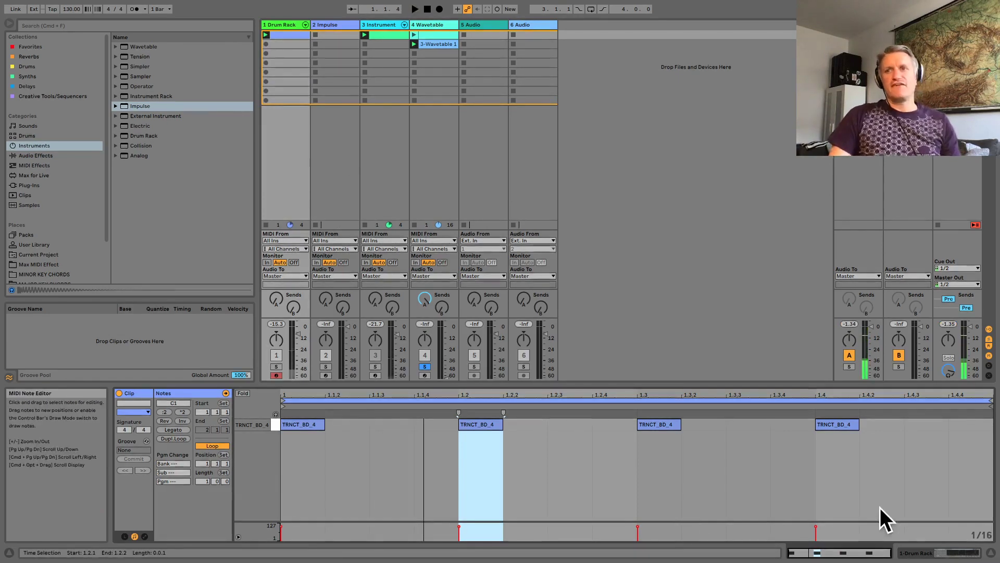
Start playback and audition samples from the Truncate_Sample_Kit folder while showing the Drum Rack's pads.
{"action": "key", "text": "space"}
{"action": "left_click", "coordinate": [939, 554]}
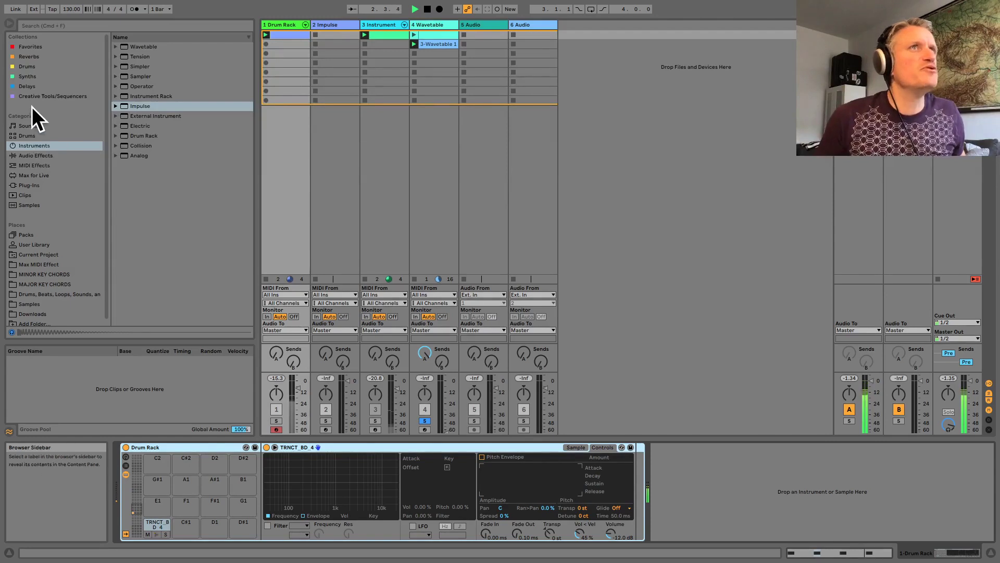
{"action": "left_click", "coordinate": [39, 302]}
{"action": "left_click", "coordinate": [35, 292]}
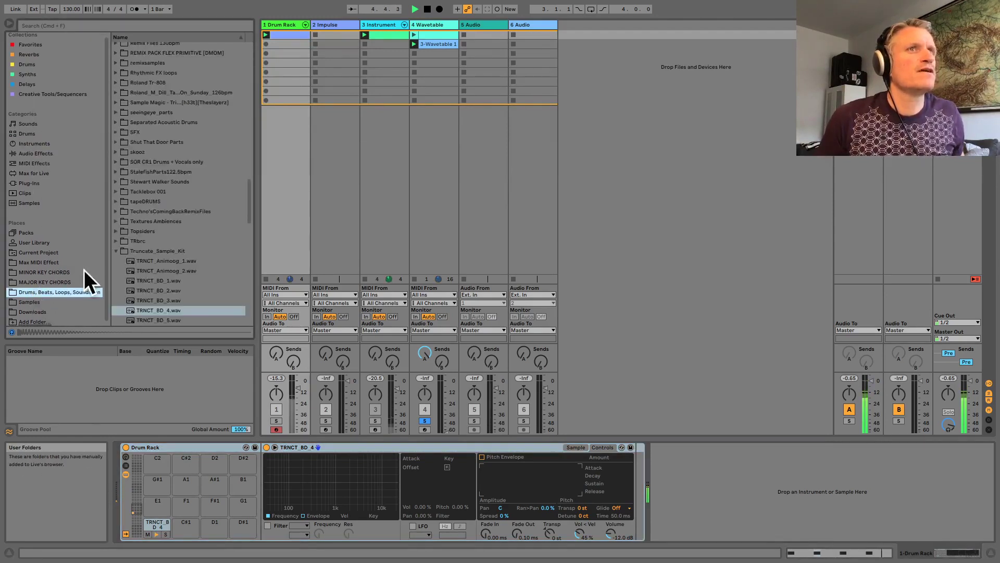
{"action": "left_click", "coordinate": [164, 281]}
{"action": "left_click", "coordinate": [164, 272]}
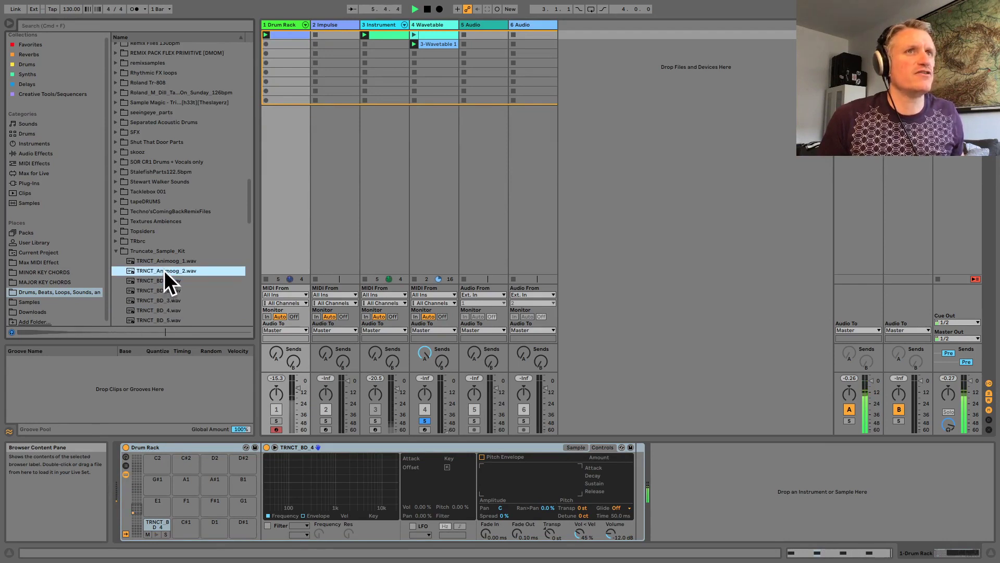
{"action": "scroll", "coordinate": [162, 281], "scroll_direction": "down", "scroll_amount": 3}
{"action": "left_click", "coordinate": [161, 300]}
{"action": "scroll", "coordinate": [163, 304], "scroll_direction": "down", "scroll_amount": 1}
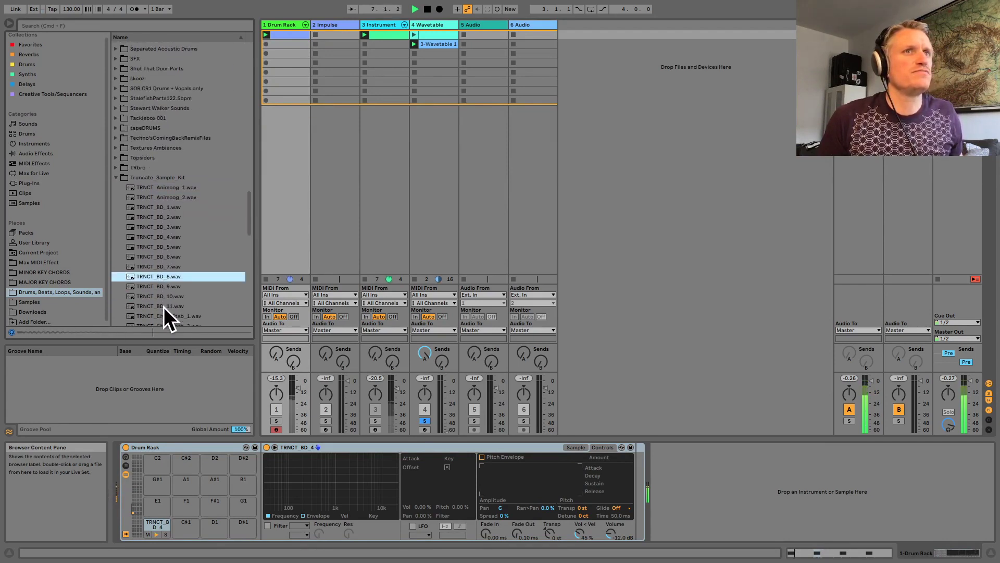
{"action": "left_click", "coordinate": [167, 308]}
{"action": "scroll", "coordinate": [167, 307], "scroll_direction": "down", "scroll_amount": 3}
{"action": "left_click", "coordinate": [166, 301]}
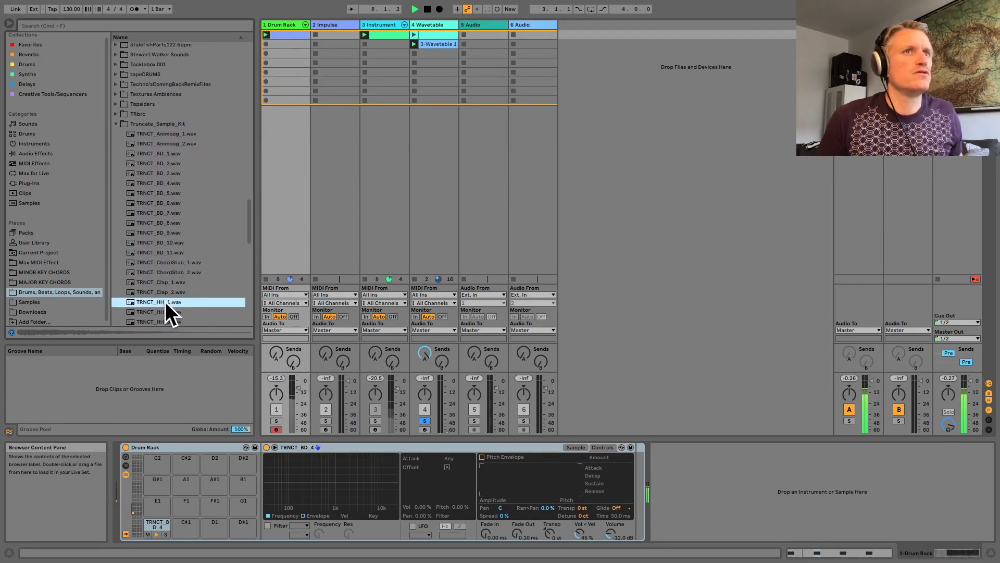
Load TRNCT_HH_1, TRNCT_HH_2, TRNCT_HH_3 and TRNCT_HH_4 onto the Drum Rack pads G#1, A1, A#1 and B1.
{"action": "left_click_drag", "start_coordinate": [165, 301], "coordinate": [148, 477]}
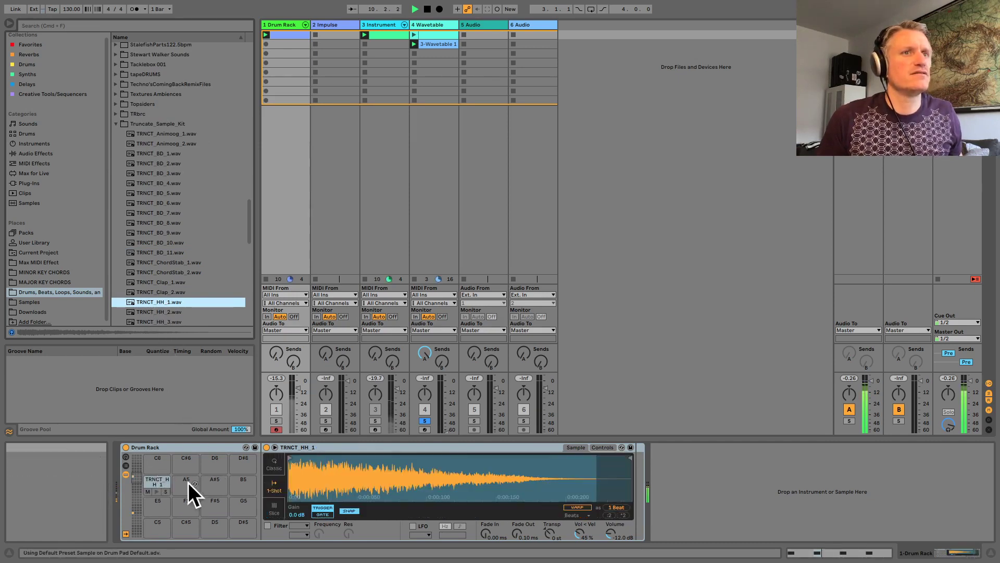
{"action": "mouse_move", "coordinate": [161, 480]}
{"action": "left_mouse_down"}
{"action": "mouse_move", "coordinate": [136, 513]}
{"action": "mouse_move", "coordinate": [156, 484]}
{"action": "left_mouse_up"}
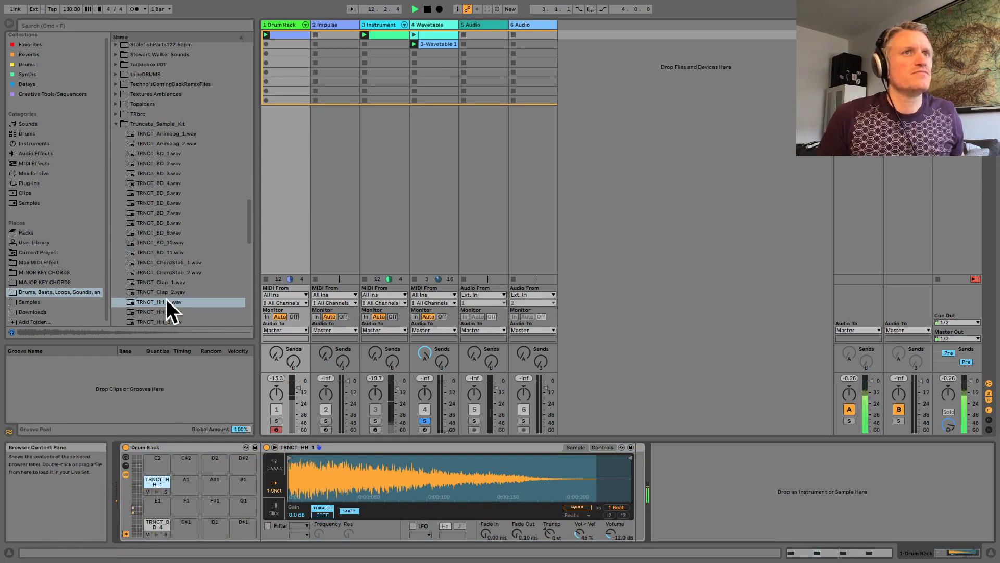
{"action": "left_click", "coordinate": [167, 311]}
{"action": "left_click_drag", "start_coordinate": [144, 310], "coordinate": [186, 480]}
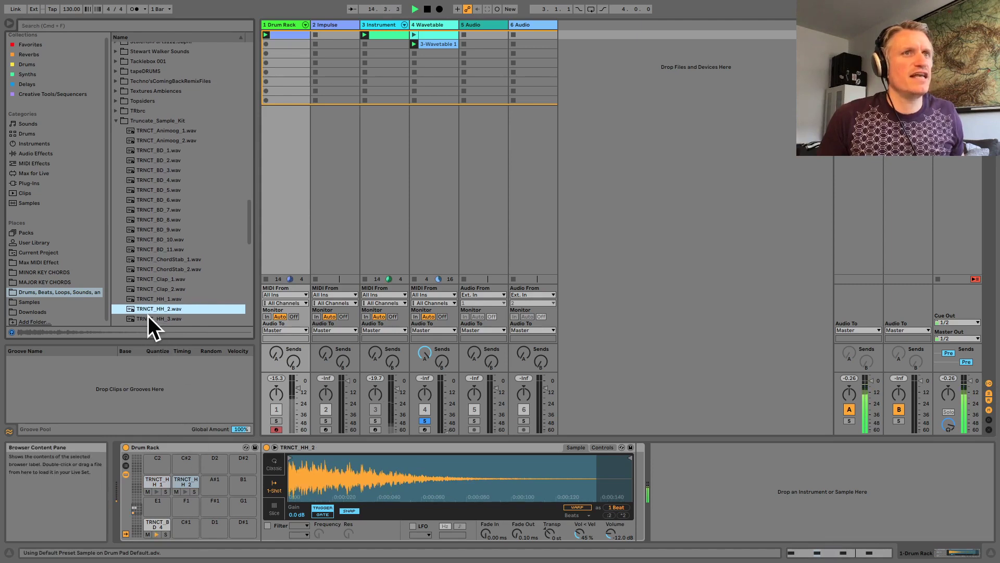
{"action": "scroll", "coordinate": [148, 315], "scroll_direction": "down", "scroll_amount": 1}
{"action": "left_click_drag", "start_coordinate": [148, 314], "coordinate": [216, 478]}
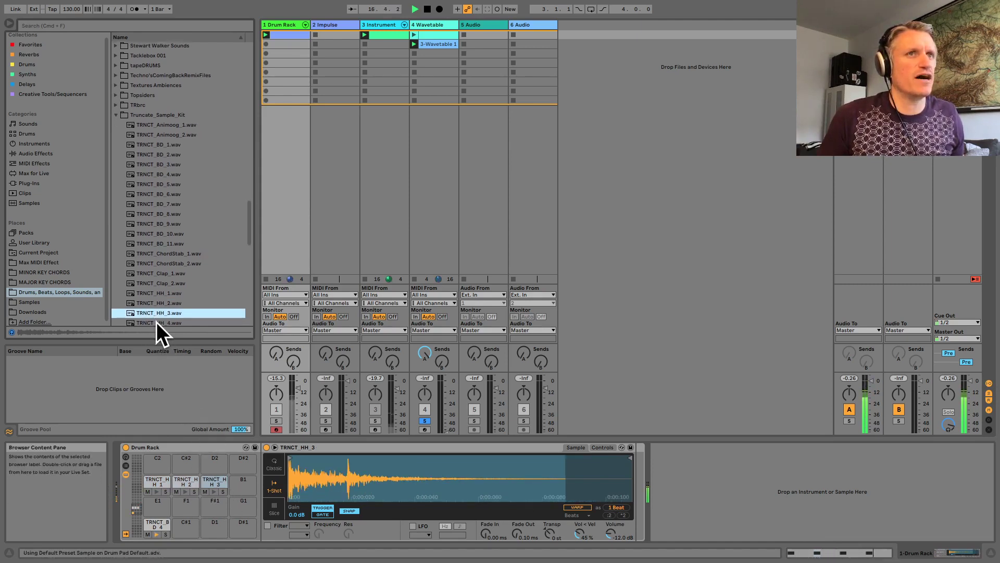
{"action": "scroll", "coordinate": [156, 322], "scroll_direction": "down", "scroll_amount": 1}
{"action": "left_click_drag", "start_coordinate": [155, 316], "coordinate": [247, 483]}
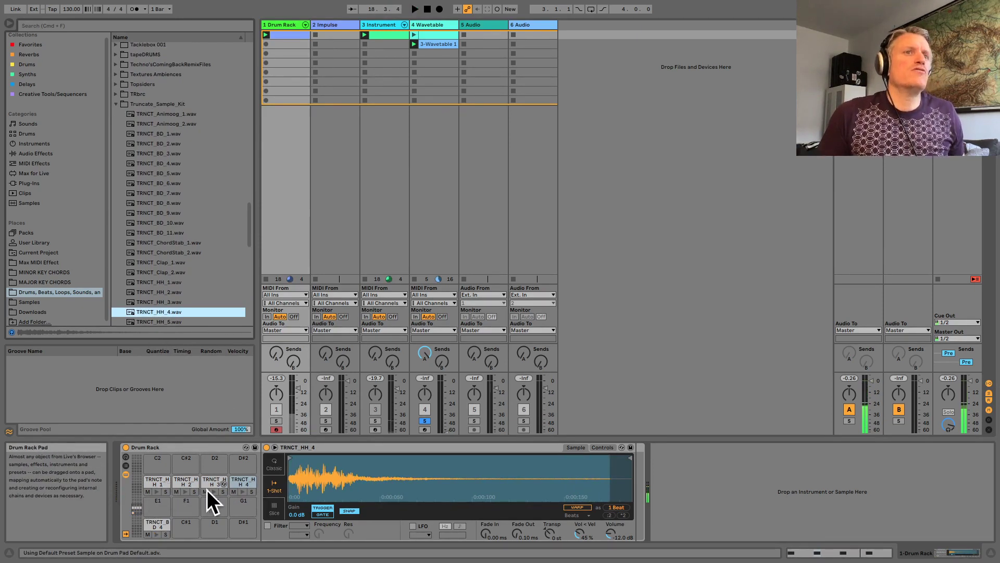
Duplicate the Drum Rack clip into the second scene and launch the copy.
{"action": "key", "text": "space"}
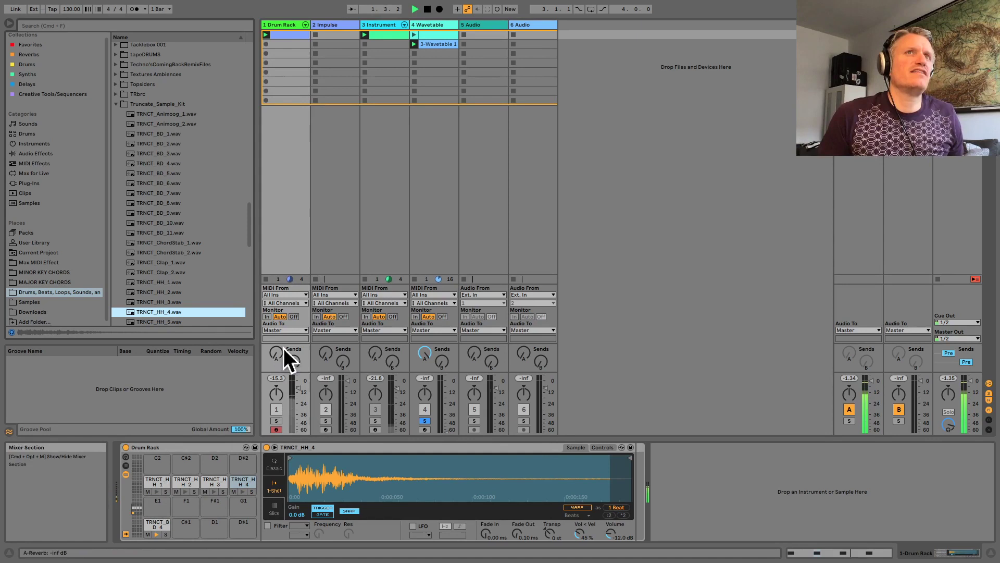
{"action": "left_click", "coordinate": [288, 35]}
{"action": "key", "text": "super+d"}
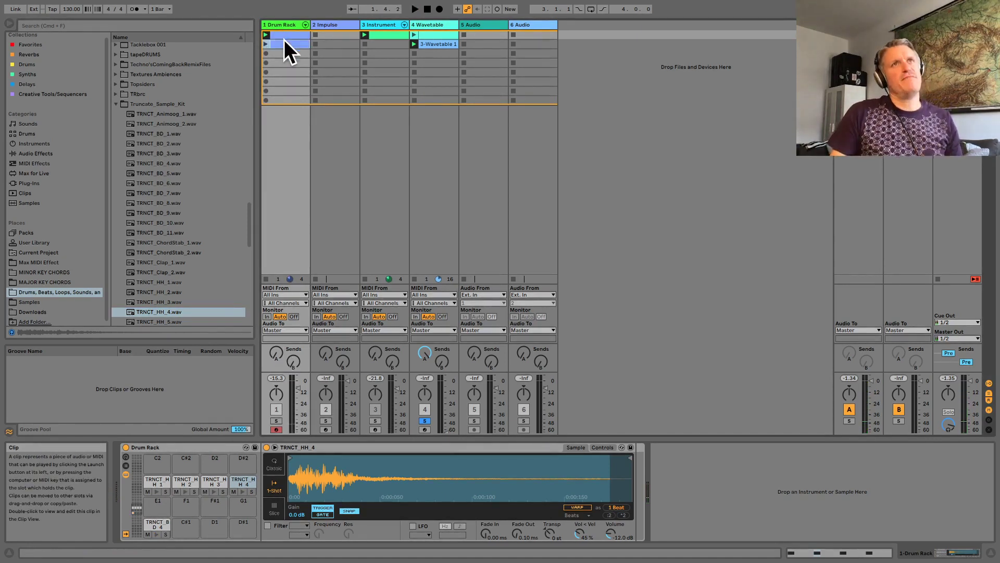
{"action": "left_click", "coordinate": [266, 43]}
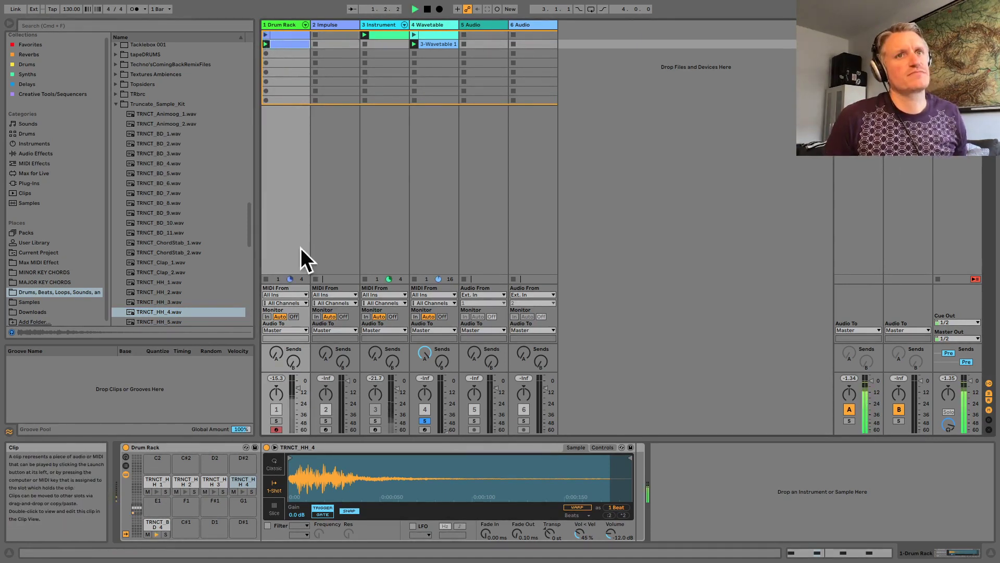
Unsolo the Wavetable track and reduce its reverb level, with the A-Reverb send at about -13.3 dB and a lower return A volume.
{"action": "left_click", "coordinate": [425, 421]}
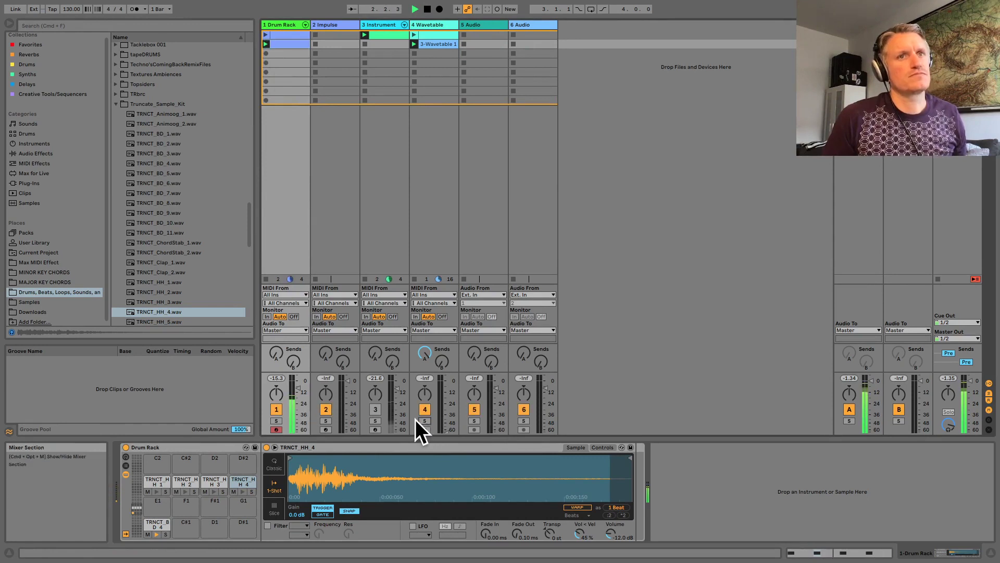
{"action": "left_click_drag", "start_coordinate": [424, 354], "coordinate": [431, 370]}
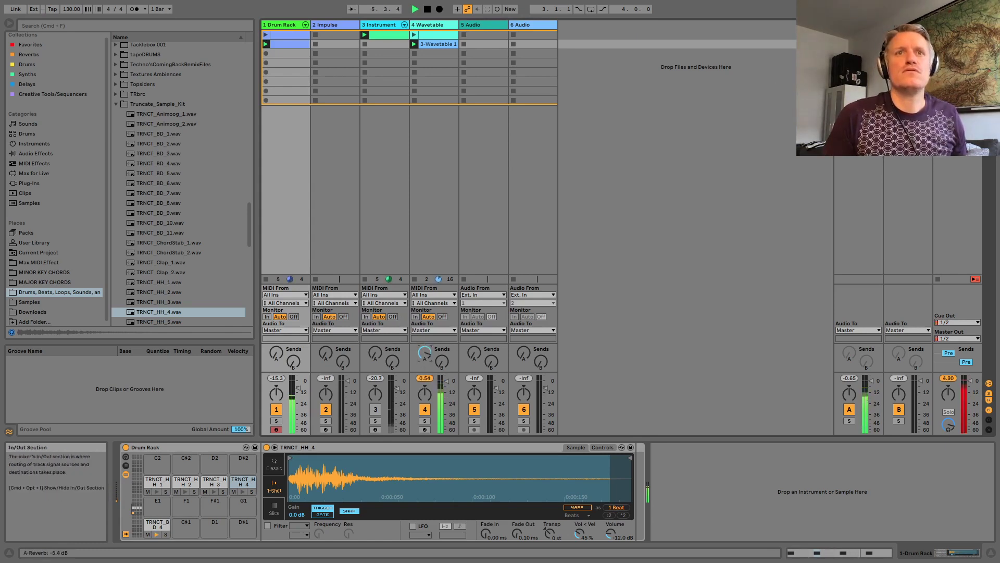
{"action": "left_click_drag", "start_coordinate": [870, 381], "coordinate": [870, 387]}
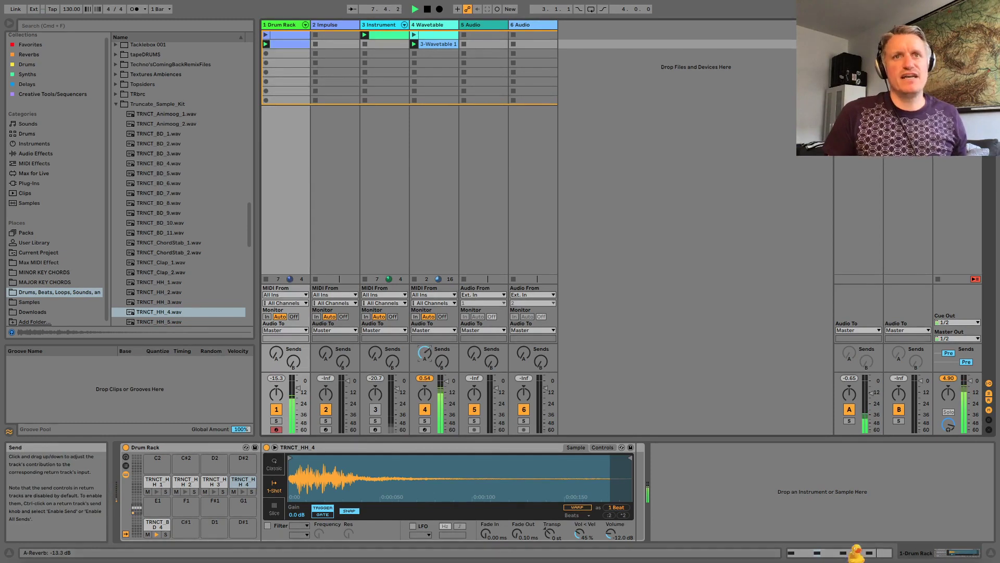
Re-enable the Reverb on return A and set its decay time to about 29.1 s.
{"action": "left_click", "coordinate": [858, 25]}
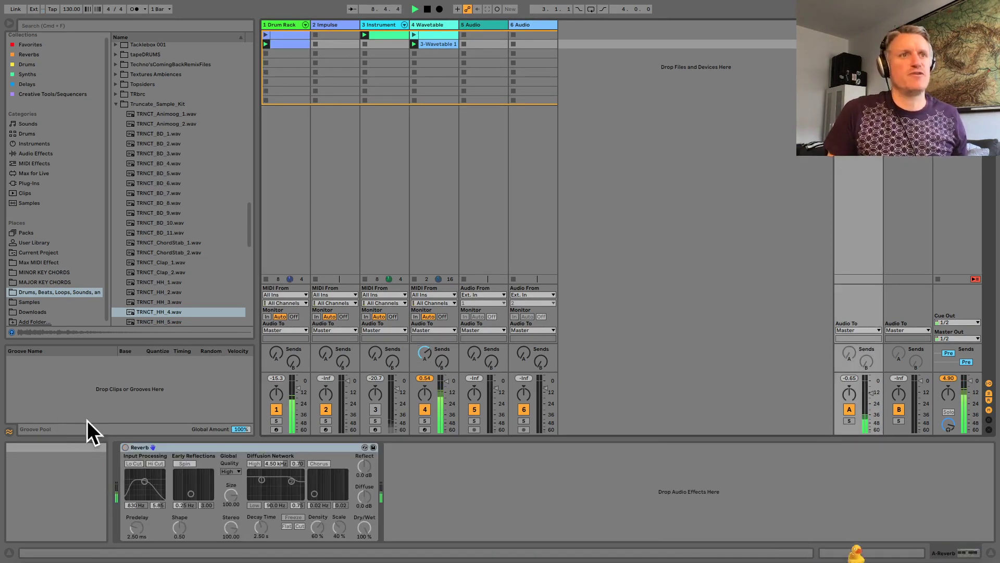
{"action": "left_click", "coordinate": [125, 447]}
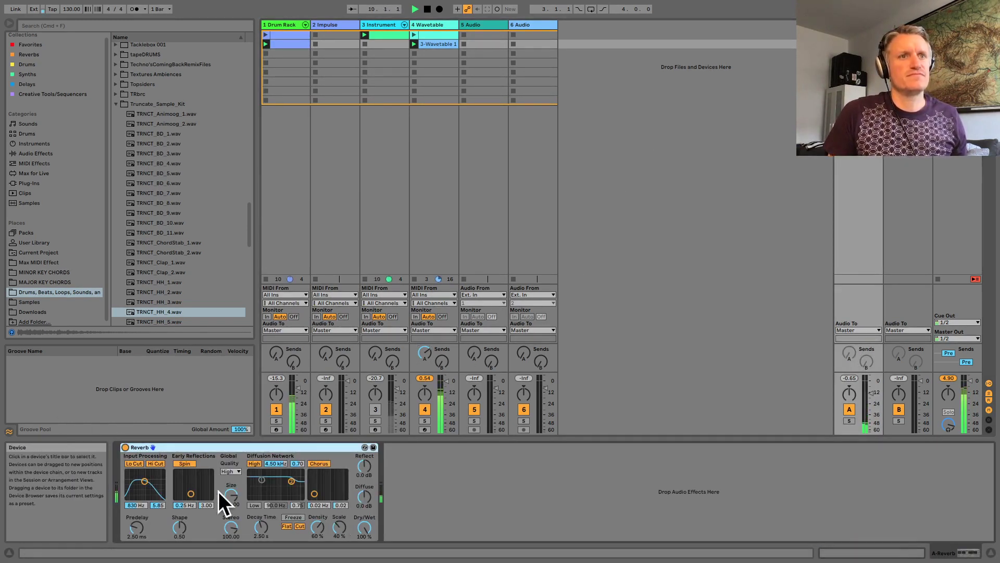
{"action": "mouse_move", "coordinate": [260, 527]}
{"action": "left_mouse_down"}
{"action": "mouse_move", "coordinate": [260, 458]}
{"action": "mouse_move", "coordinate": [257, 530]}
{"action": "left_mouse_up"}
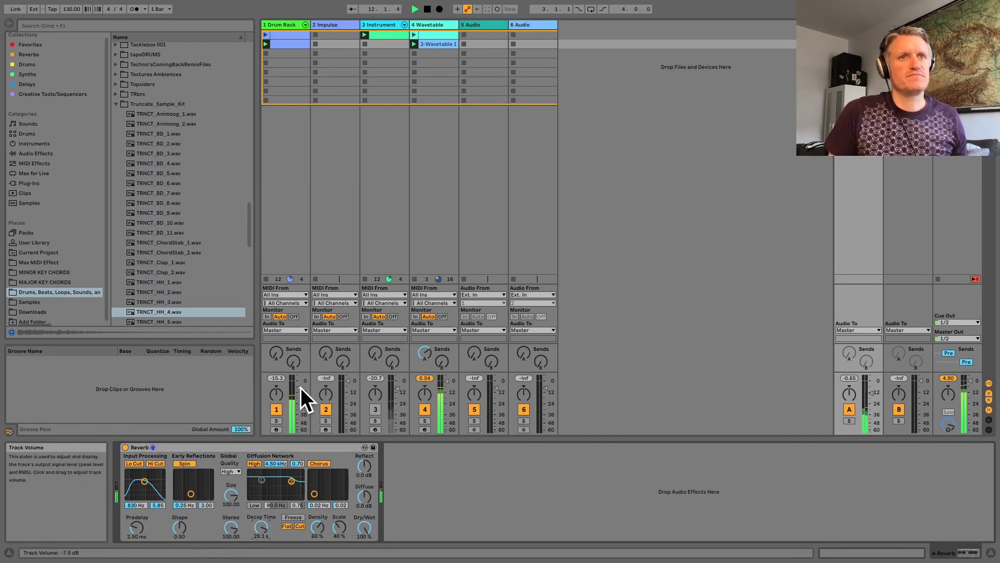
Raise the Drum Rack track's volume and lower the Wavetable track's volume to about -6.0 dB.
{"action": "left_click_drag", "start_coordinate": [301, 387], "coordinate": [301, 385]}
{"action": "left_click_drag", "start_coordinate": [443, 383], "coordinate": [442, 387]}
{"action": "left_click_drag", "start_coordinate": [300, 385], "coordinate": [300, 381]}
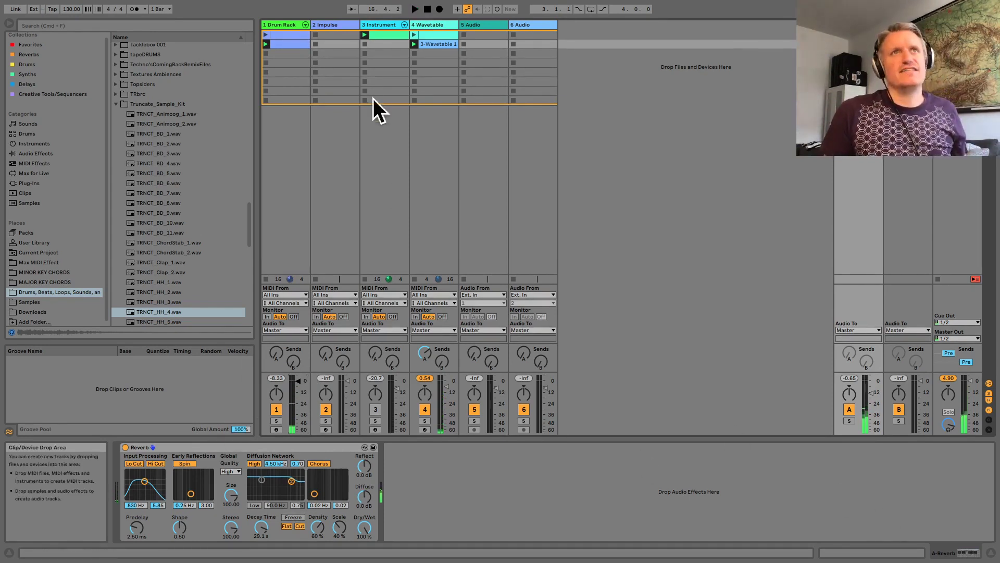
Select the duplicated Drum Rack clip, play it back briefly and preview the TRNCT_HH_1 pad.
{"action": "left_click", "coordinate": [291, 44]}
{"action": "key", "text": "space"}
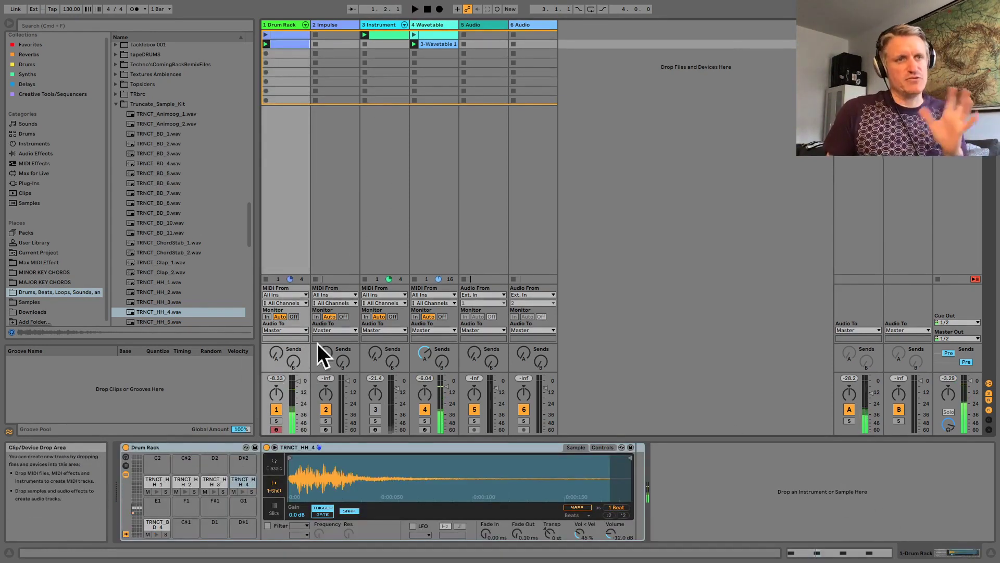
{"action": "left_click", "coordinate": [155, 492]}
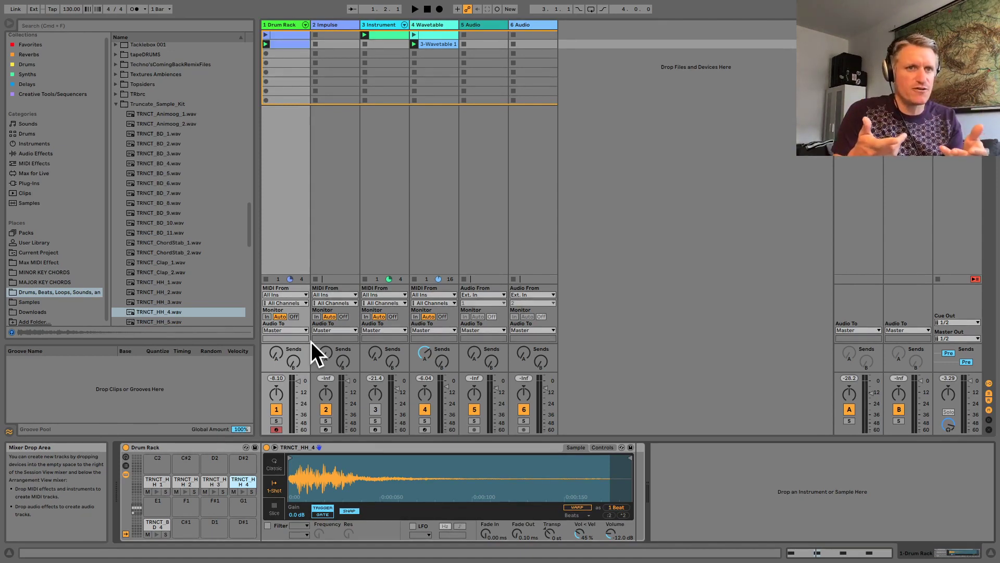
Look at the empty Arrangement View, mark a time range on the first track and return to Session View.
{"action": "key", "text": "Tab"}
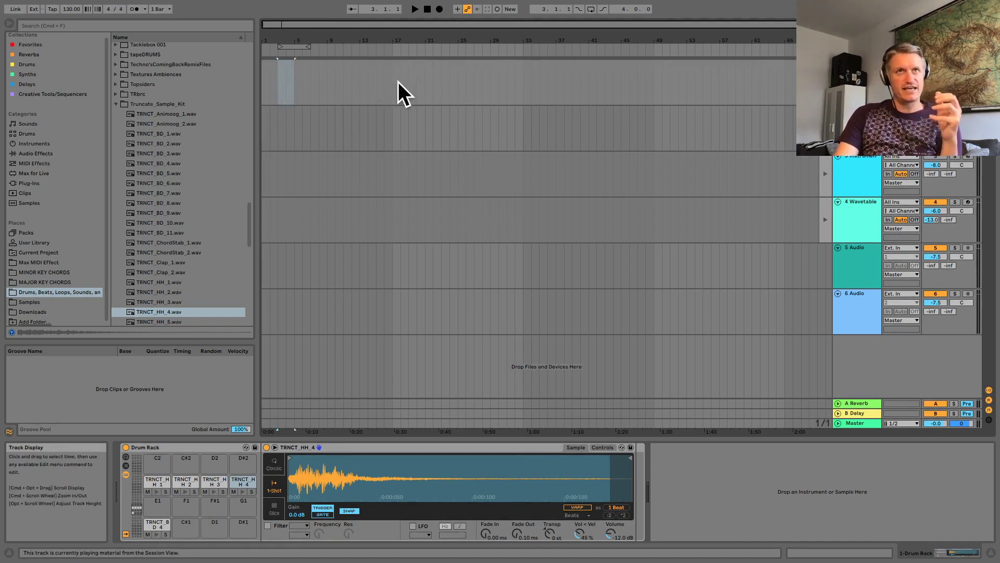
{"action": "left_click_drag", "start_coordinate": [402, 89], "coordinate": [264, 77]}
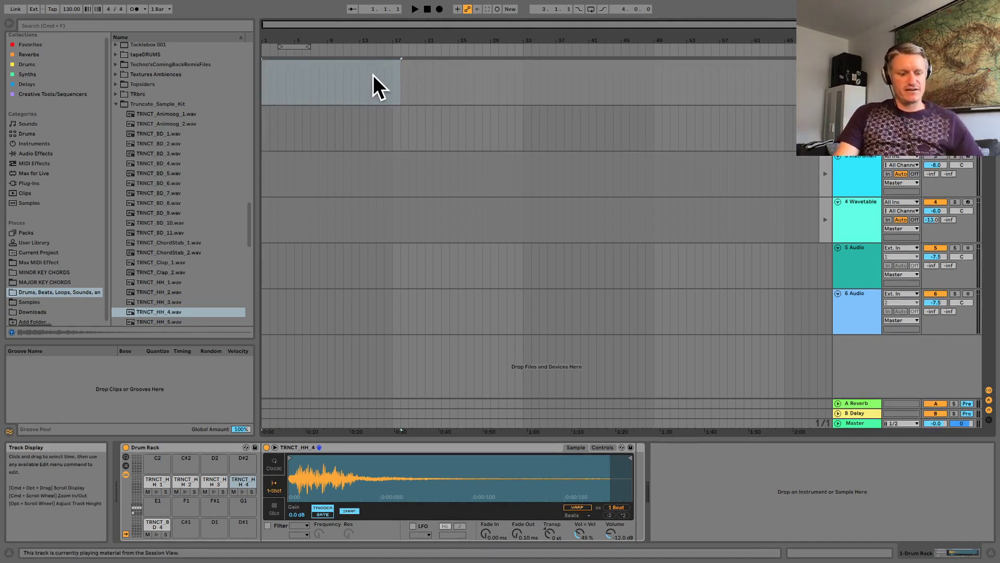
{"action": "right_click", "coordinate": [417, 126]}
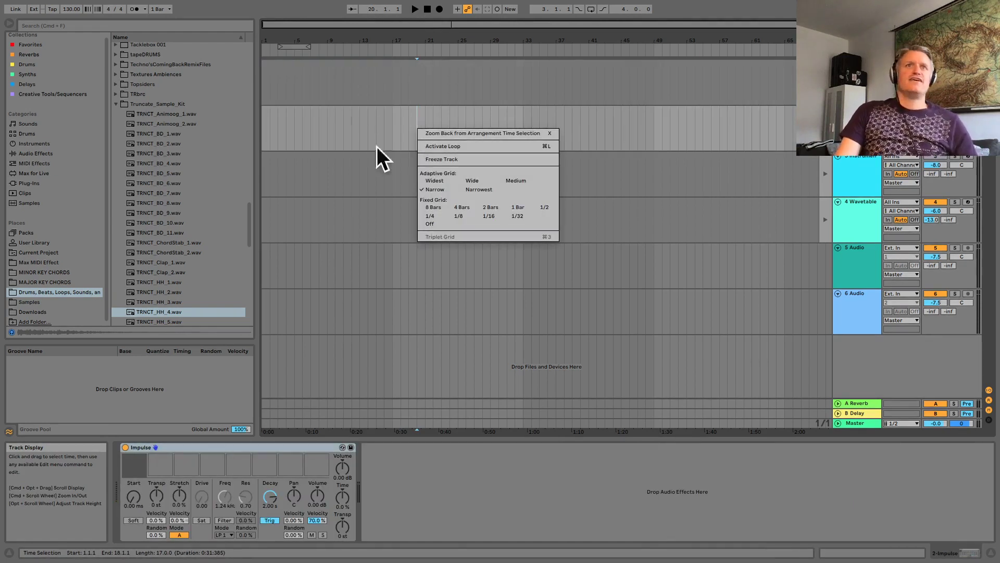
{"action": "key", "text": "Escape"}
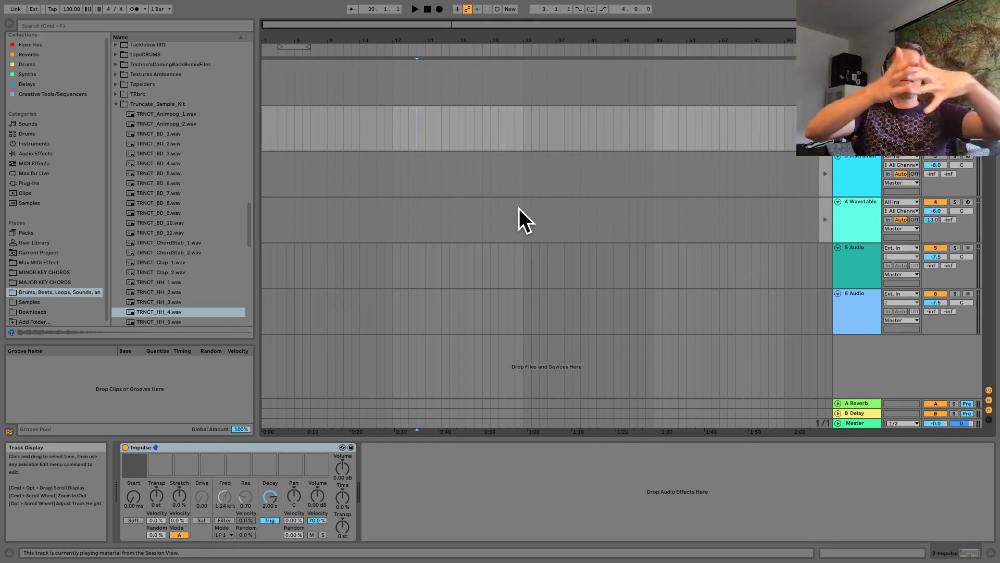
{"action": "key", "text": "Tab"}
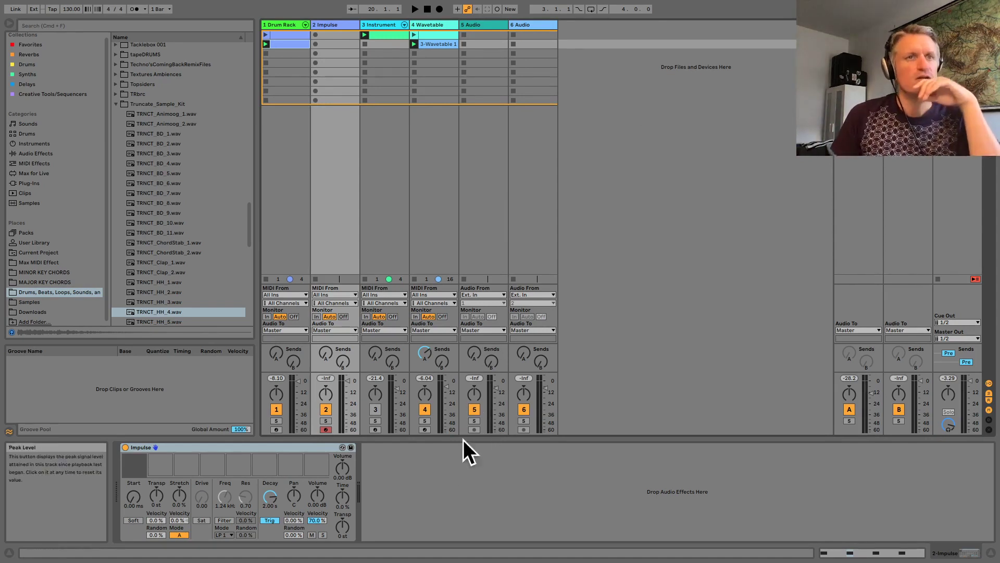
Launch the first Drum Rack clip and add TRNCT_HH_3 notes to the second clip at 1.1.3, 1.2.3, 1.3.3 and 1.4.3.
{"action": "left_click", "coordinate": [298, 44]}
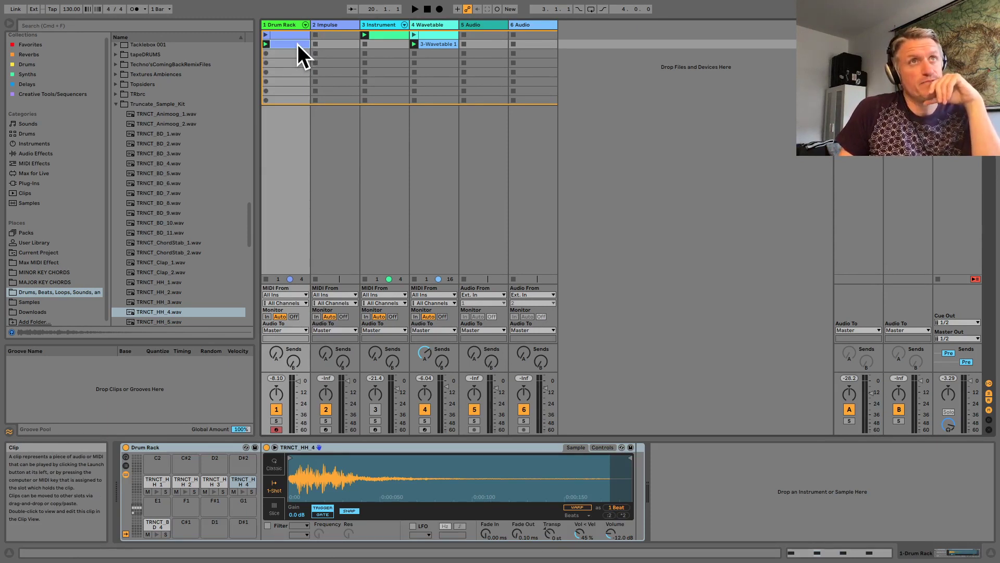
{"action": "left_click", "coordinate": [266, 34]}
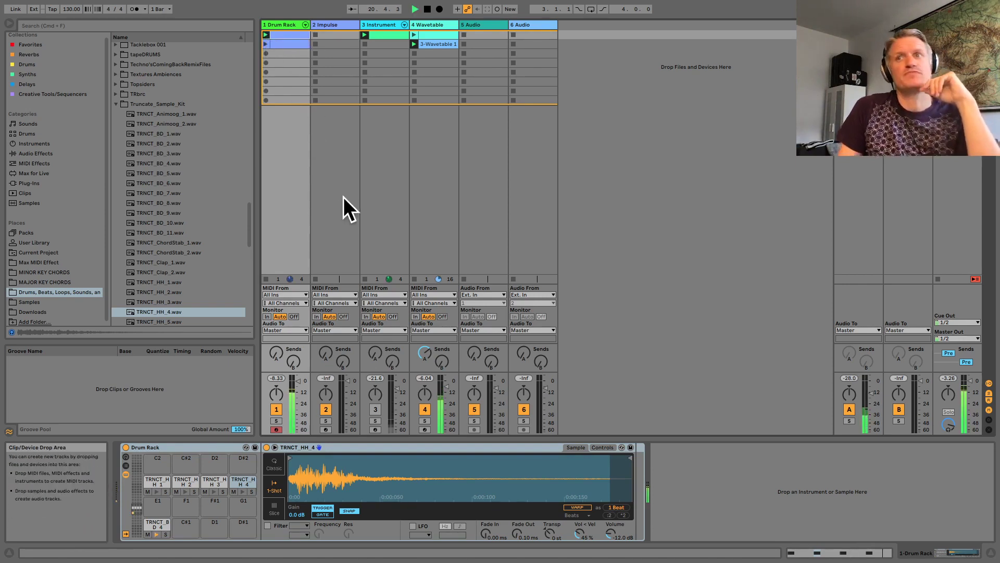
{"action": "left_click", "coordinate": [280, 45]}
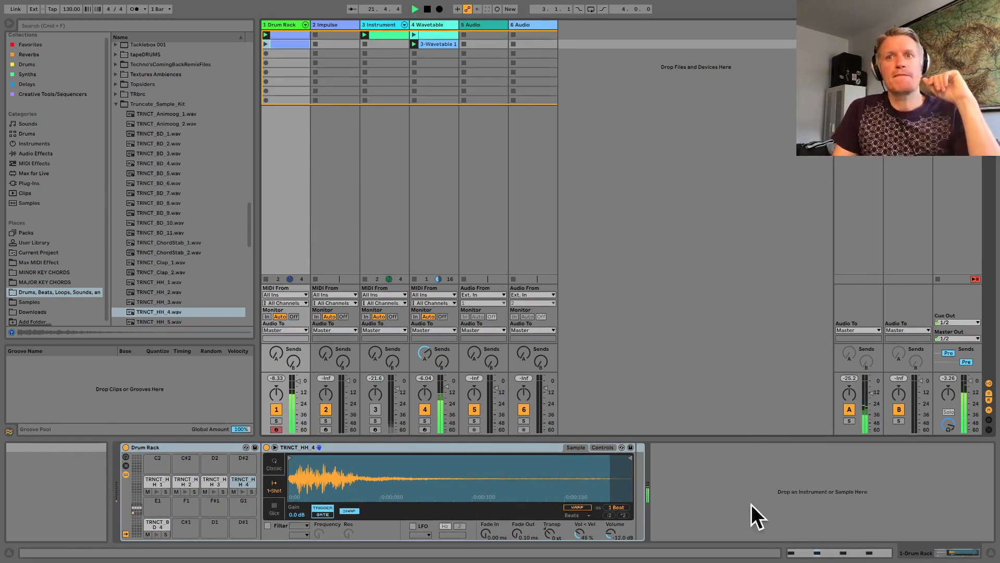
{"action": "key", "text": "shift+Tab"}
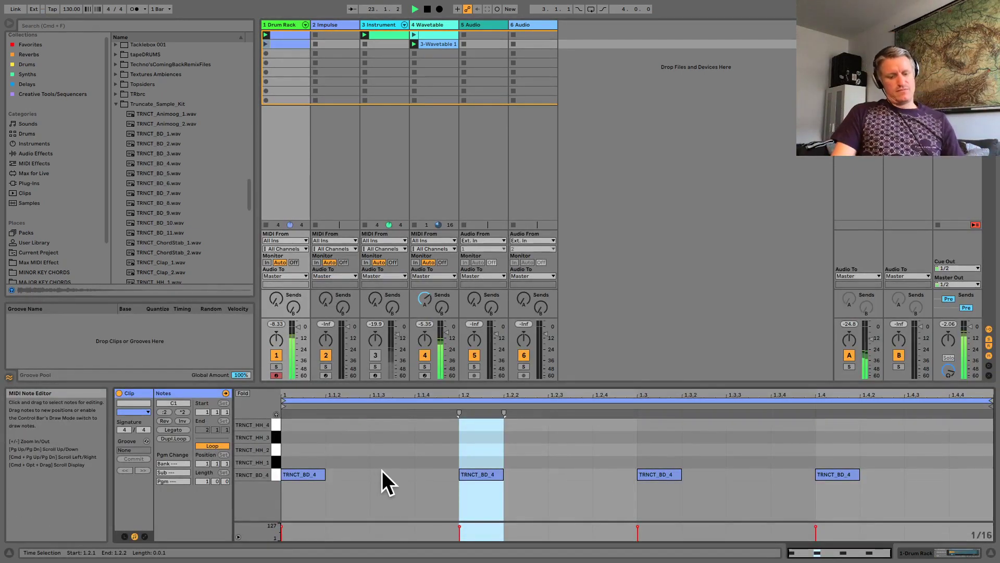
{"action": "key", "text": "b"}
{"action": "left_click", "coordinate": [391, 437]}
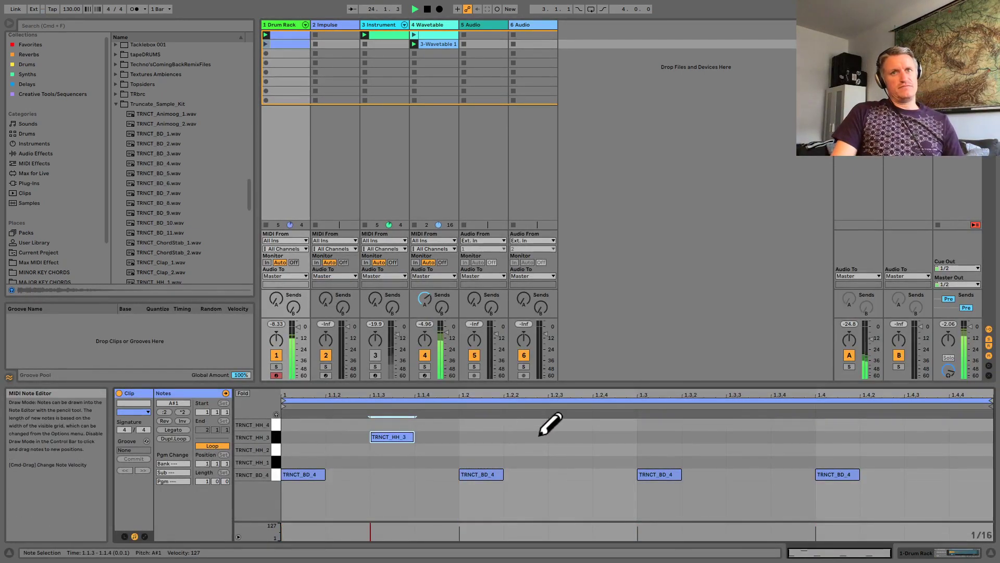
{"action": "left_click", "coordinate": [573, 437]}
{"action": "left_click", "coordinate": [740, 437]}
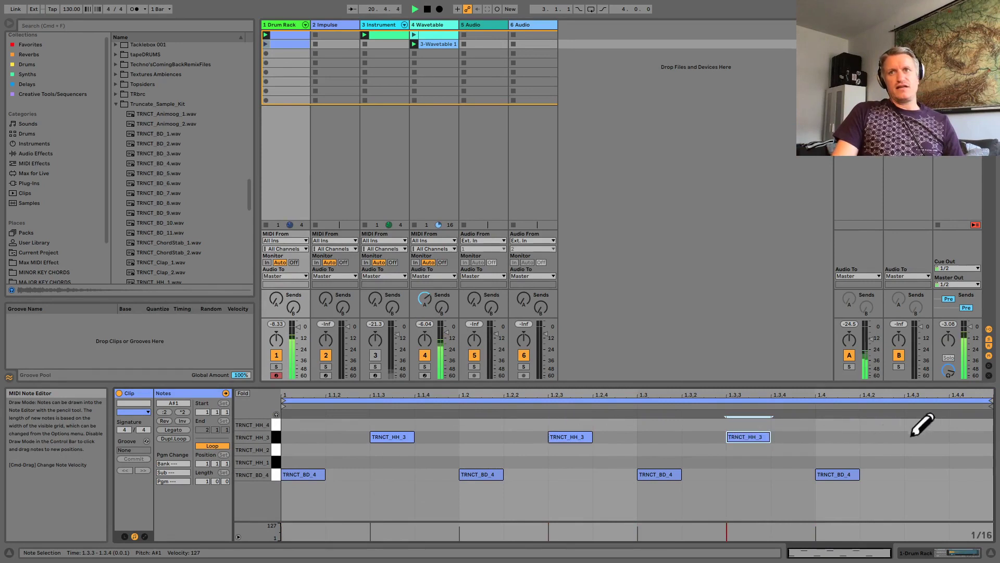
{"action": "left_click", "coordinate": [918, 436]}
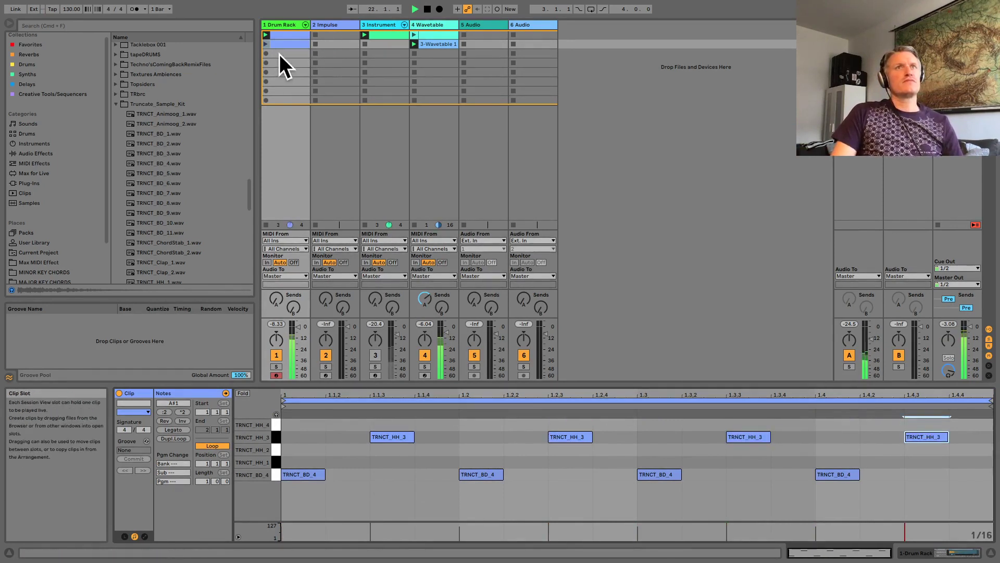
Compare the notes of the first two Drum Rack clips and recolour the second clip pink.
{"action": "left_click", "coordinate": [283, 33]}
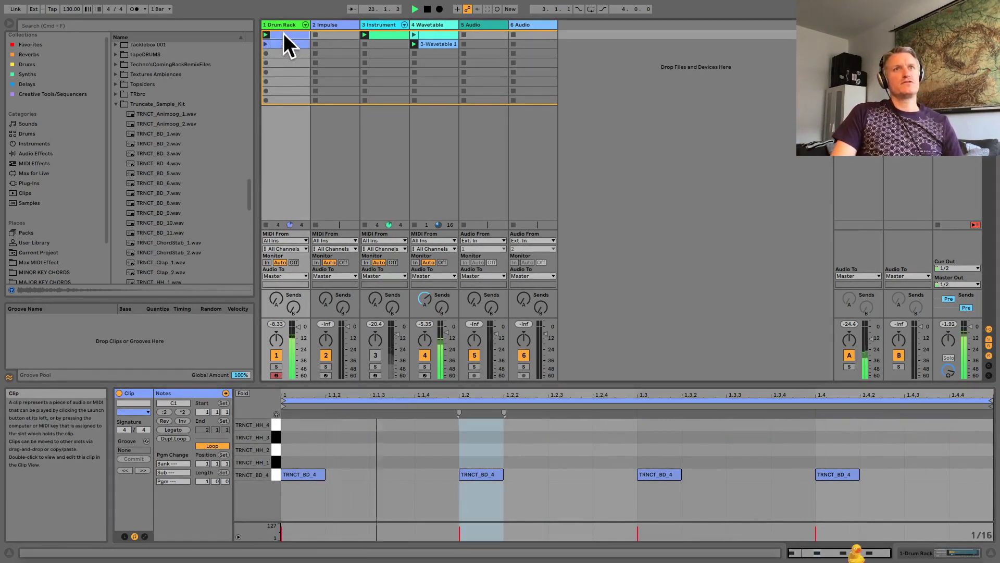
{"action": "left_click", "coordinate": [284, 45]}
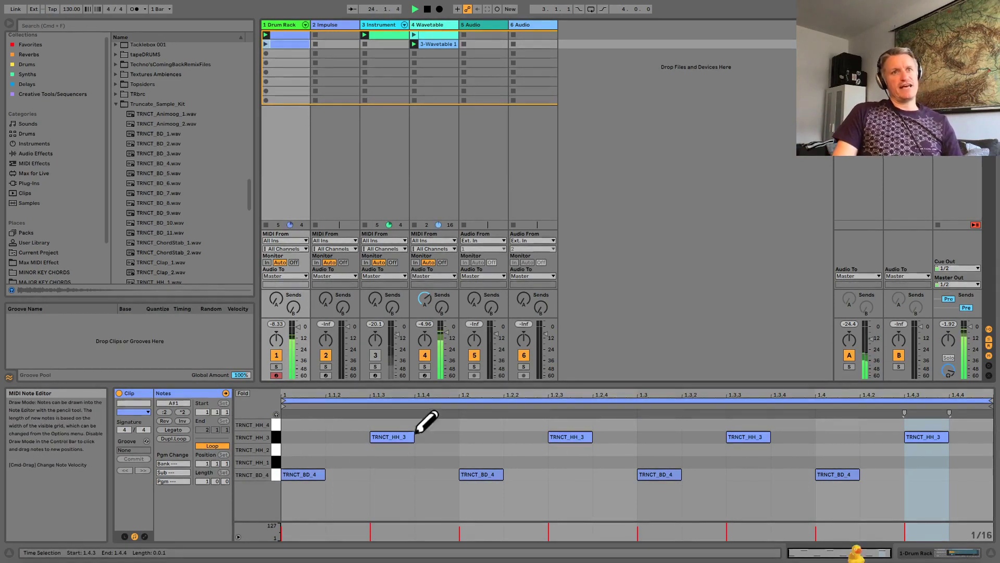
{"action": "right_click", "coordinate": [285, 43]}
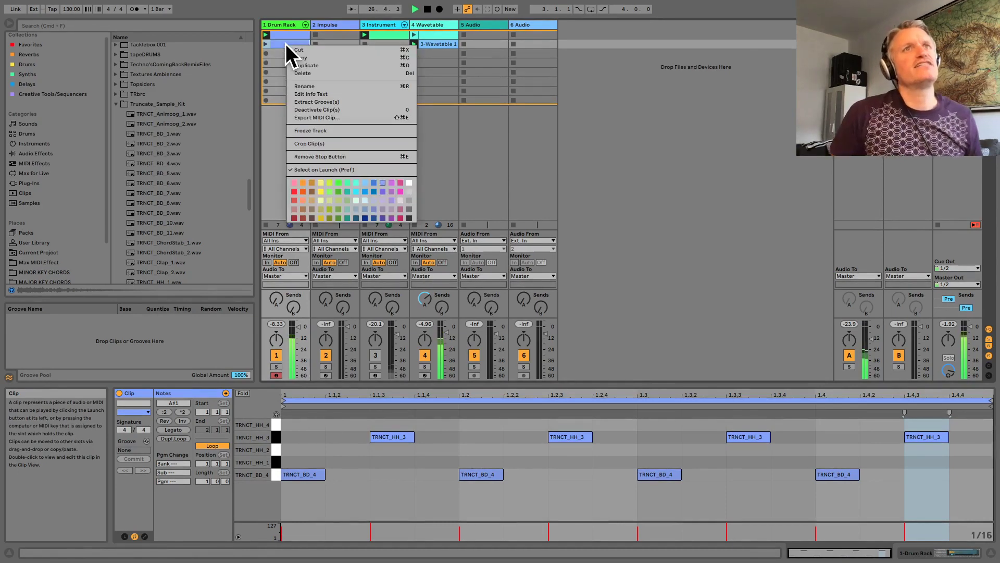
{"action": "left_click", "coordinate": [400, 183]}
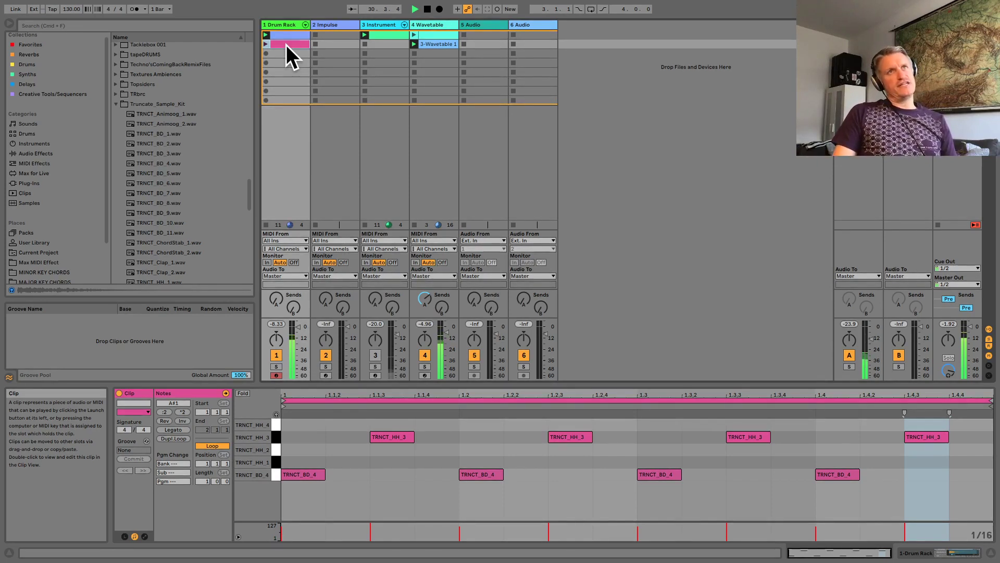
Duplicate the pink clip into the third slot and add a low-velocity TRNCT_HH_2 note at 1.1.2.
{"action": "left_click", "coordinate": [286, 56]}
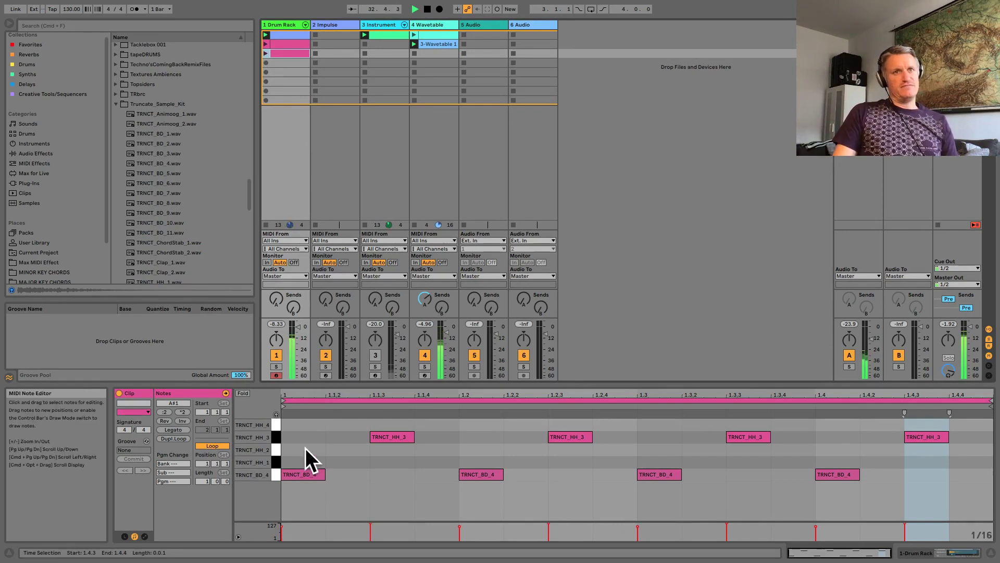
{"action": "key", "text": "b"}
{"action": "left_click", "coordinate": [336, 449]}
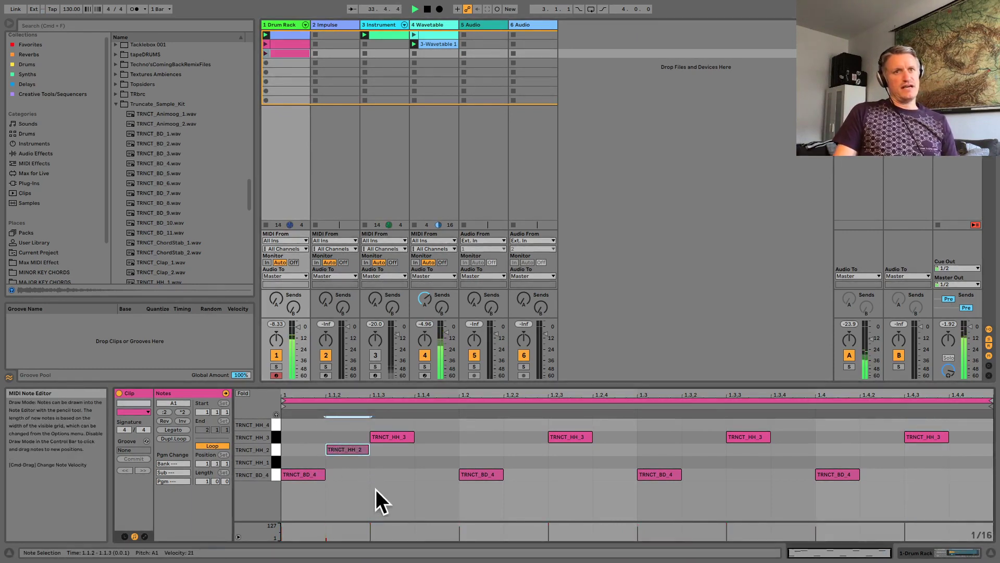
{"action": "left_click", "coordinate": [353, 446]}
{"action": "left_click", "coordinate": [352, 447]}
{"action": "left_click", "coordinate": [365, 443]}
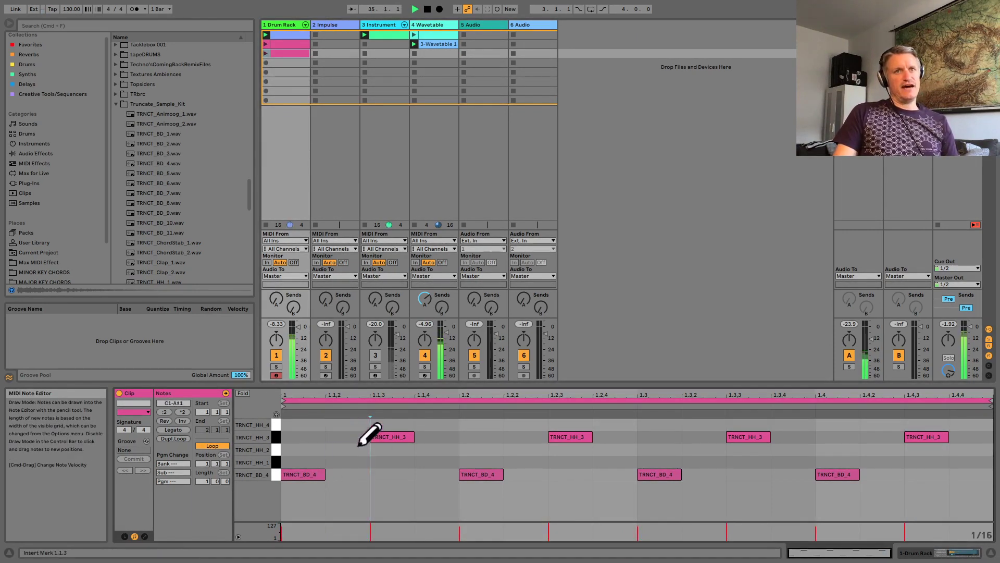
{"action": "left_click", "coordinate": [360, 443]}
Add TRNCT_HH_2 notes to the third clip at 1.1.4, 1.2.2, 1.2.4, 1.3.2, 1.3.4, 1.4.2 and 1.4.4.
{"action": "left_click", "coordinate": [438, 449]}
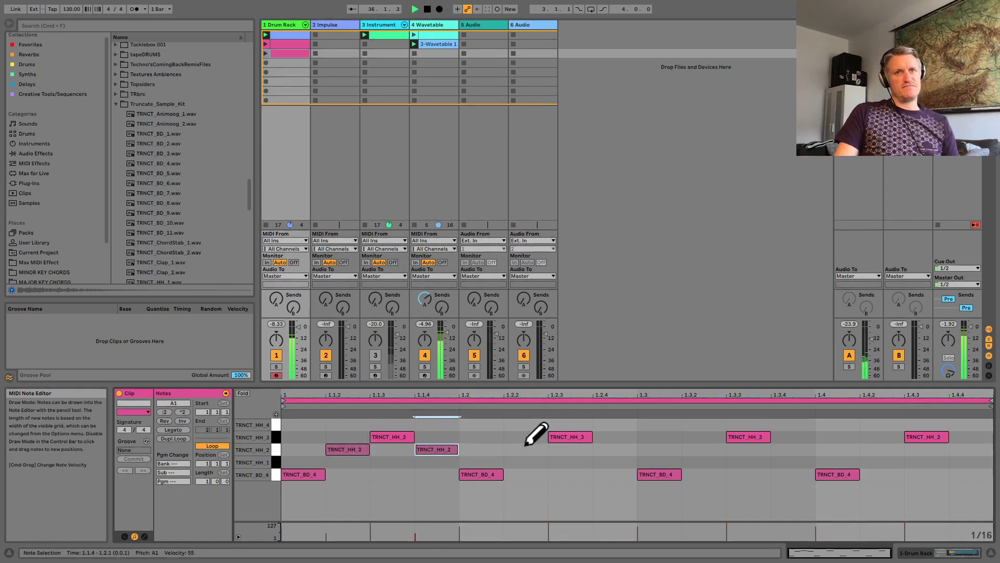
{"action": "left_click", "coordinate": [526, 447]}
{"action": "left_click", "coordinate": [607, 448]}
{"action": "left_click", "coordinate": [709, 448]}
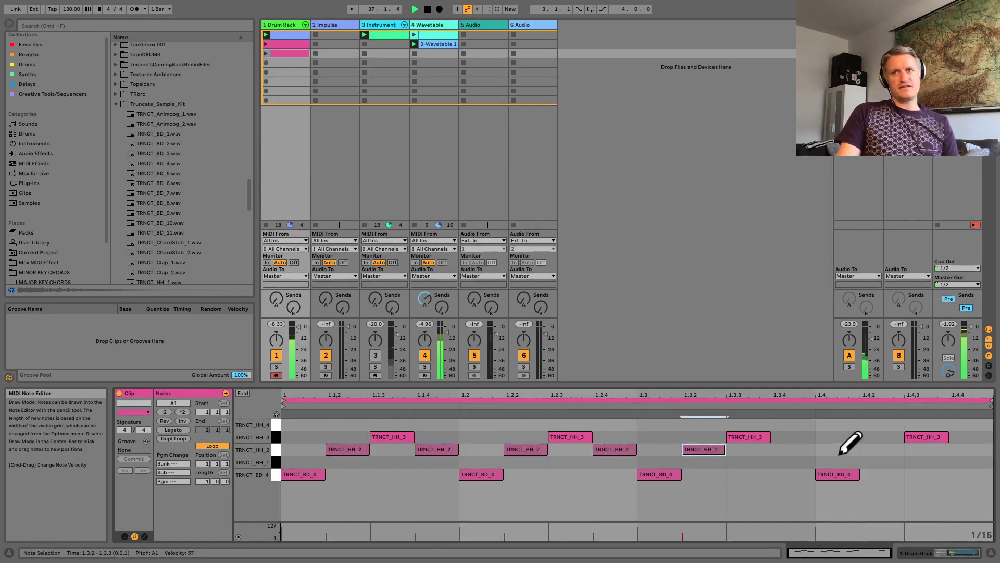
{"action": "left_click", "coordinate": [805, 448]}
{"action": "left_click", "coordinate": [881, 448]}
{"action": "left_click", "coordinate": [970, 449]}
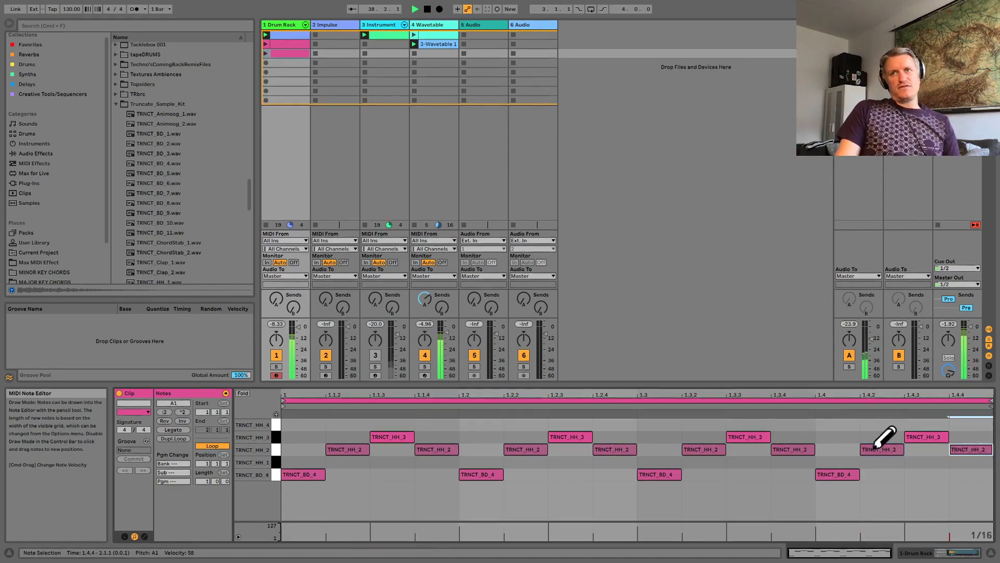
Show the first clip's launch settings, set its follow action to Stop after 4 bars and test it in playback.
{"action": "left_click", "coordinate": [286, 35]}
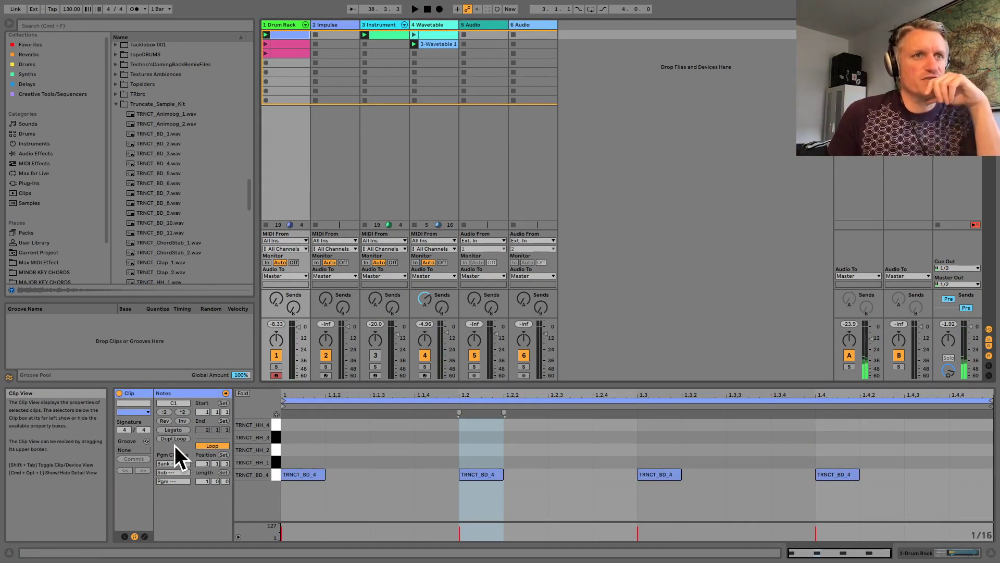
{"action": "left_click", "coordinate": [125, 536]}
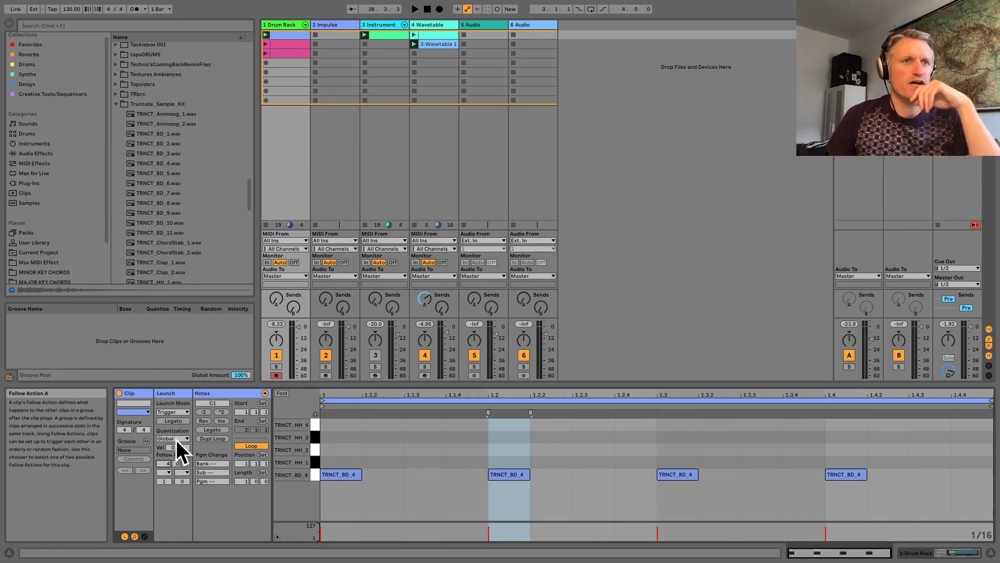
{"action": "left_click", "coordinate": [169, 471]}
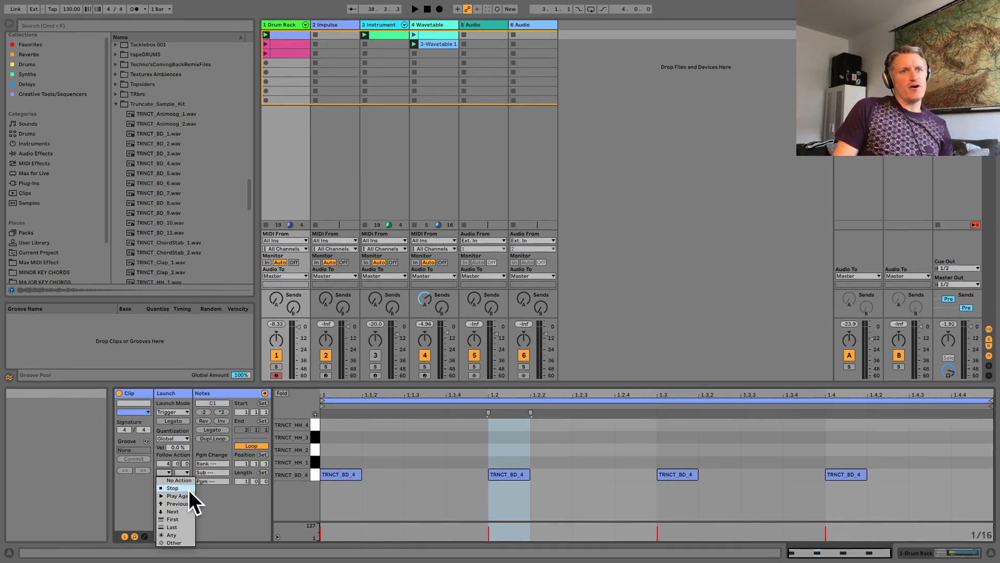
{"action": "left_click", "coordinate": [187, 489]}
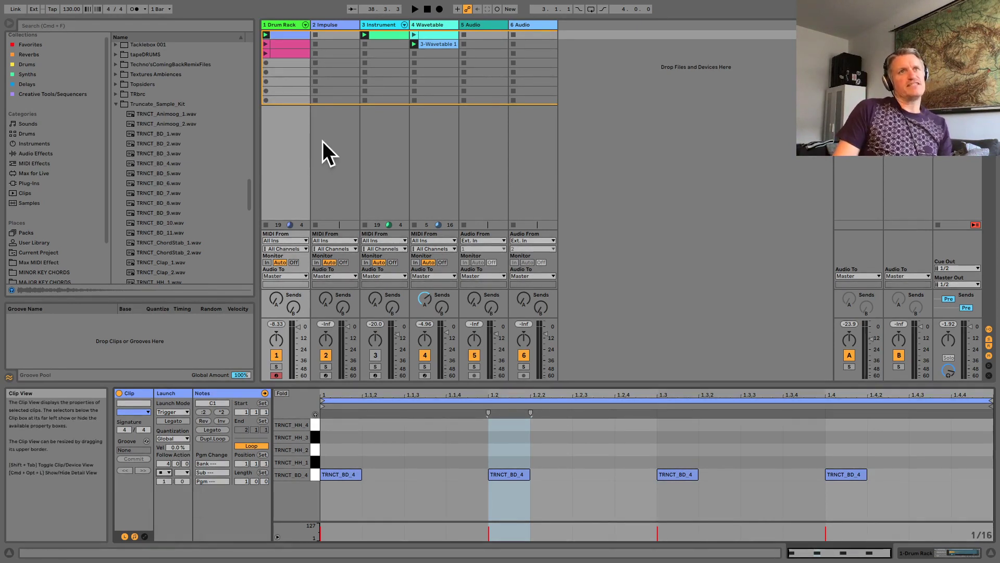
{"action": "left_click", "coordinate": [266, 35]}
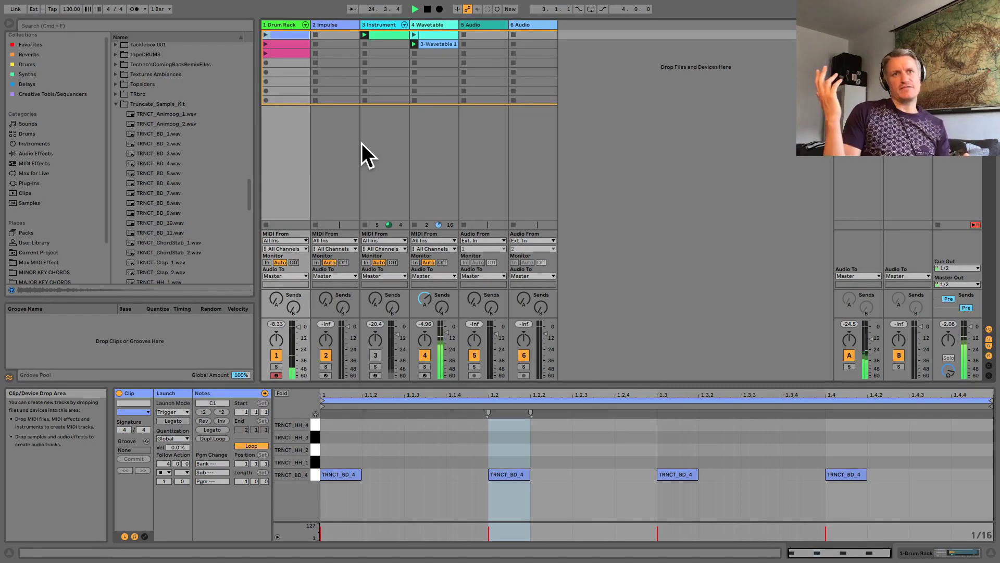
{"action": "key", "text": "space"}
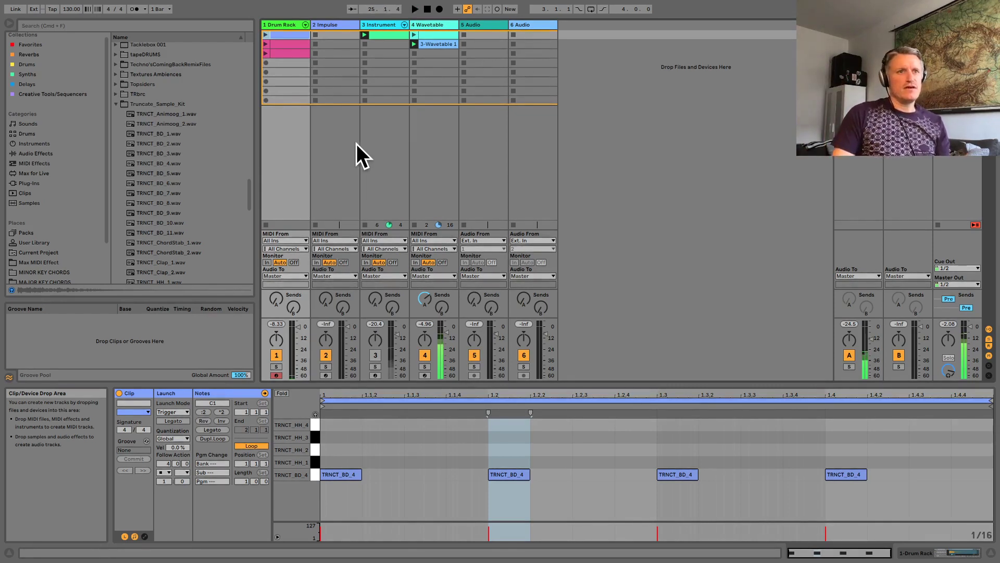
Change the first Drum Rack clip's follow action to Next and launch the clip to test it.
{"action": "left_click", "coordinate": [163, 473]}
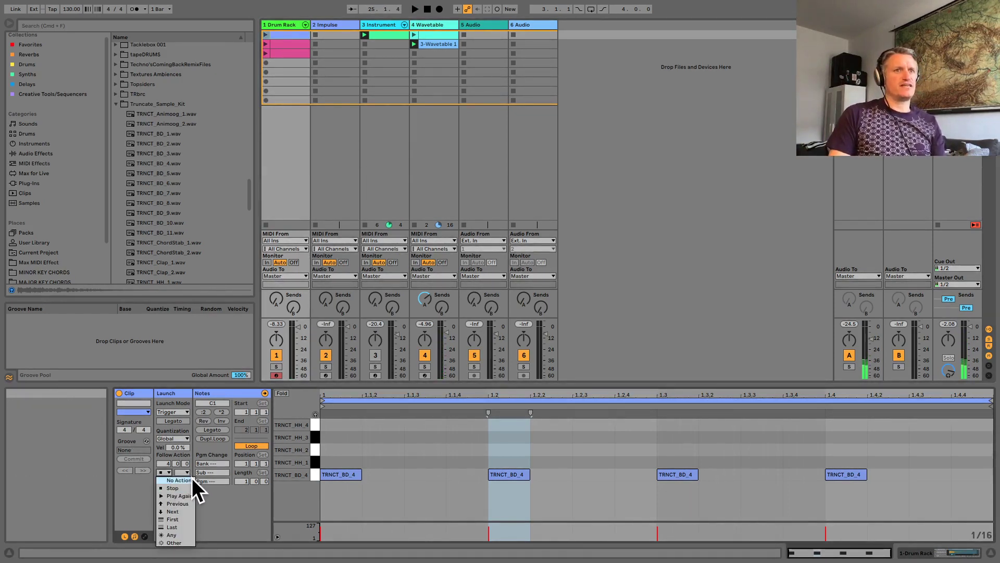
{"action": "left_click", "coordinate": [180, 510]}
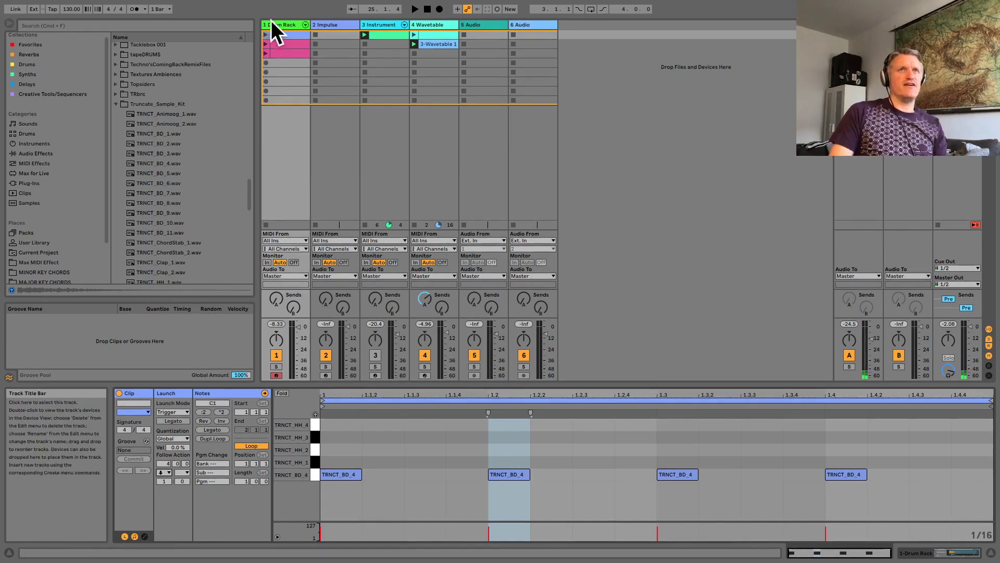
{"action": "left_click", "coordinate": [267, 34]}
Set the second Drum Rack clip's follow action to Next after 4 bars and launch the clip to test it.
{"action": "left_click", "coordinate": [280, 45]}
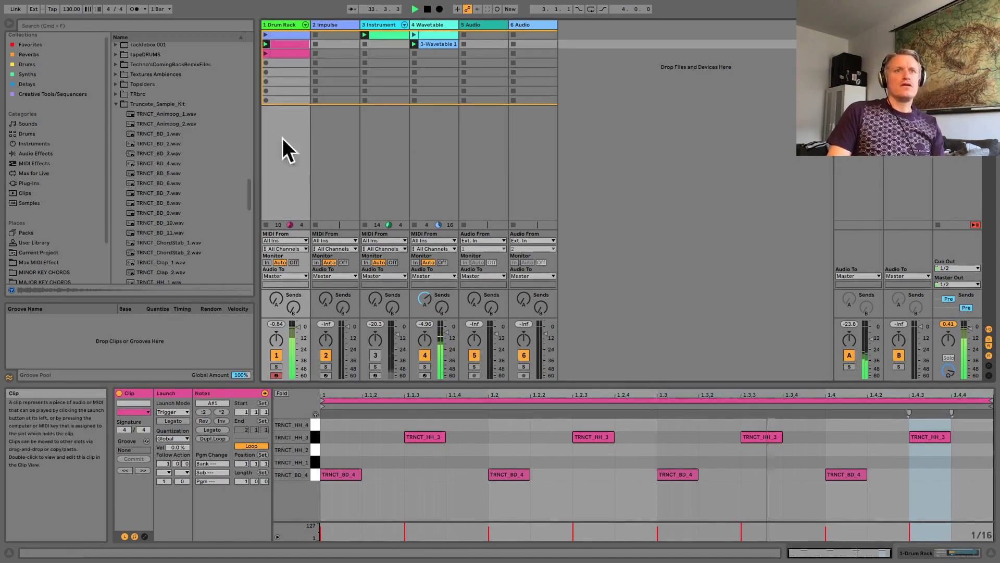
{"action": "left_click_drag", "start_coordinate": [167, 461], "coordinate": [166, 447]}
{"action": "left_click", "coordinate": [167, 471]}
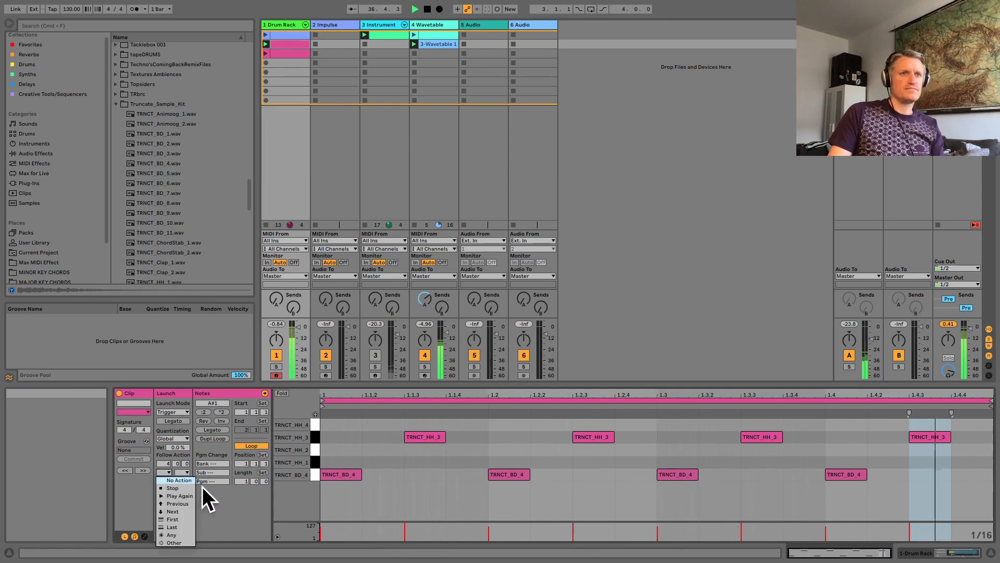
{"action": "left_click", "coordinate": [179, 511]}
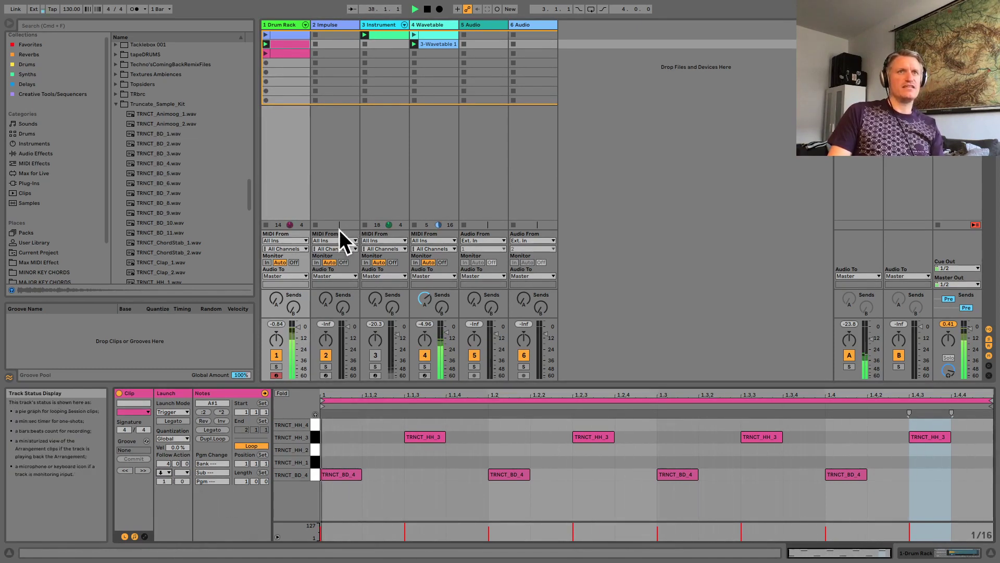
{"action": "left_click", "coordinate": [265, 44]}
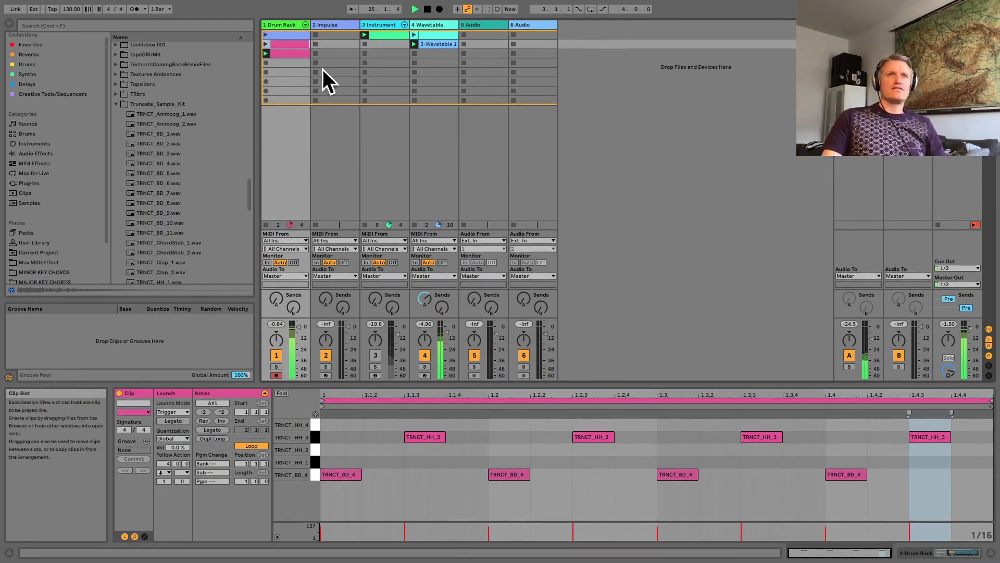
Change the third Drum Rack clip's color to light orange.
{"action": "left_click", "coordinate": [288, 54]}
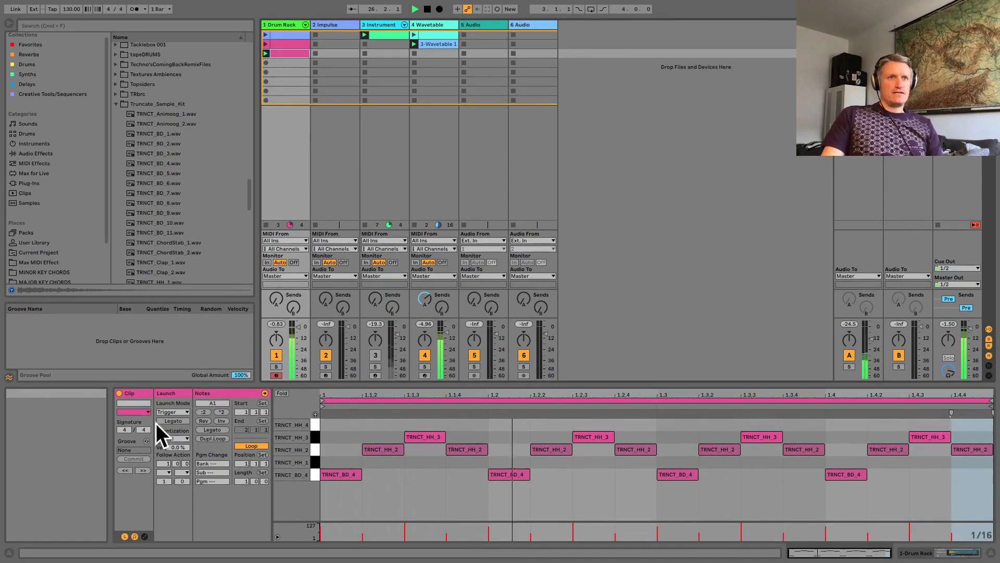
{"action": "left_click", "coordinate": [140, 411]}
{"action": "left_click", "coordinate": [132, 245]}
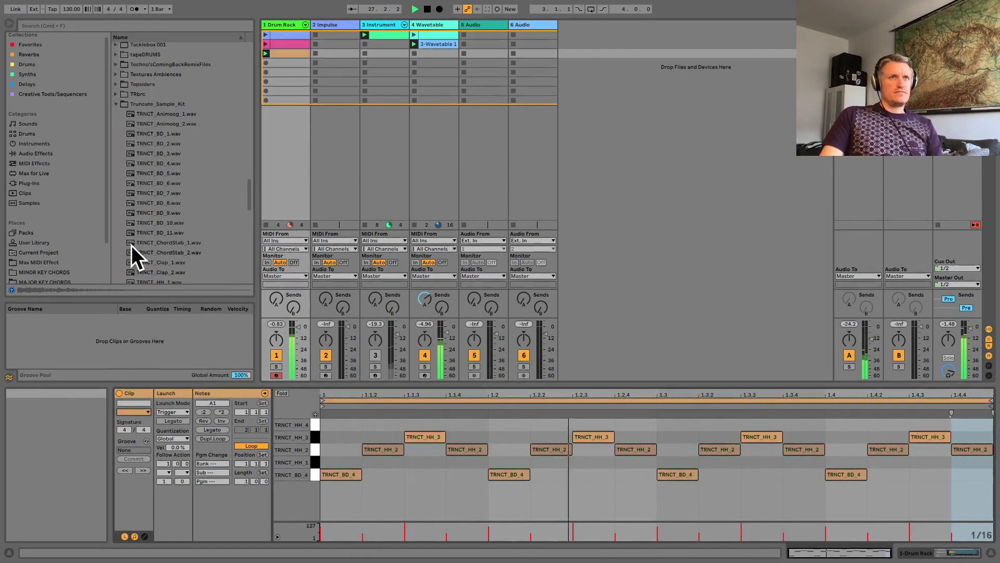
Duplicate the third Drum Rack clip into the fourth slot and color the copy green.
{"action": "key", "text": "super+d"}
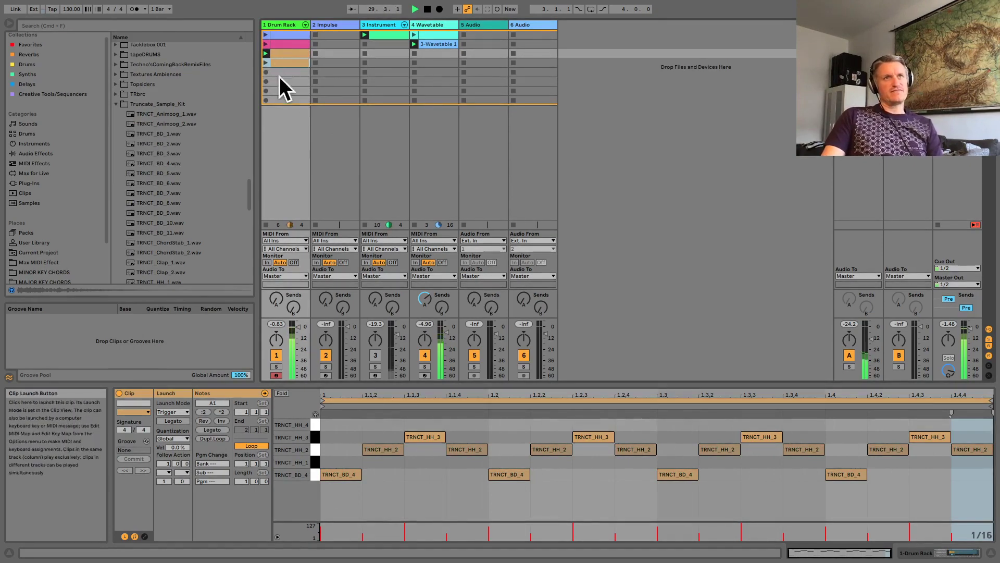
{"action": "left_click", "coordinate": [132, 412]}
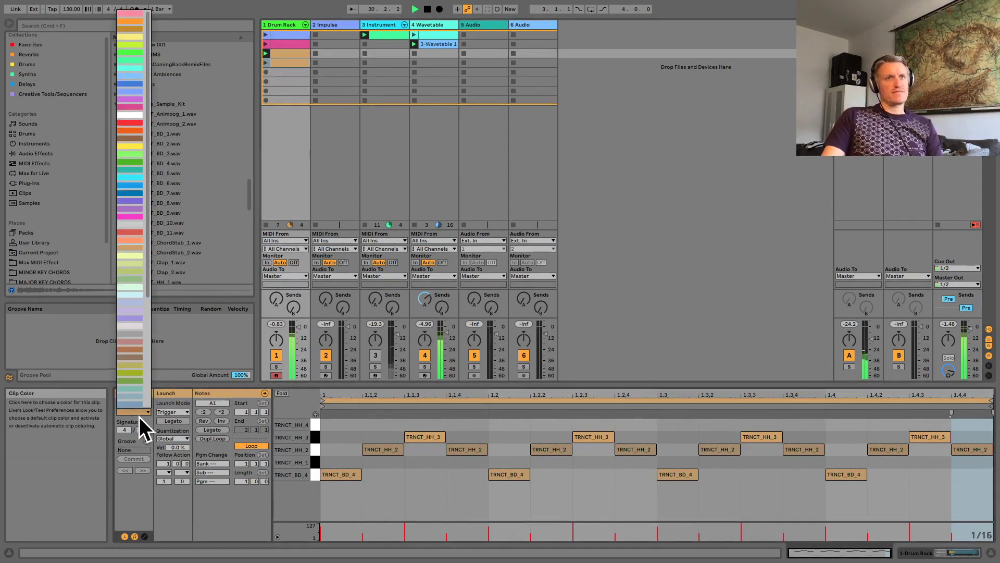
{"action": "left_click", "coordinate": [136, 377]}
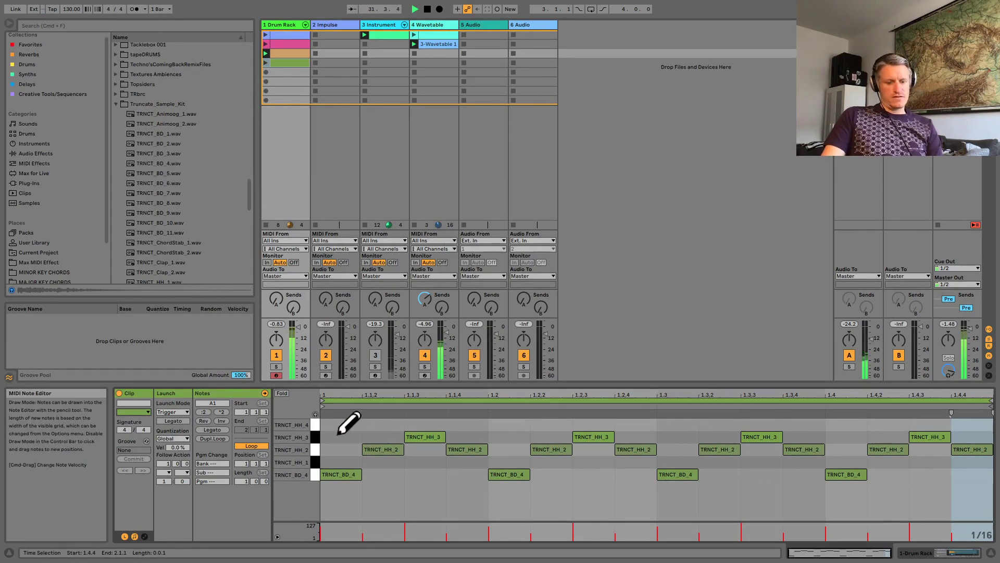
Add TRNCT_HH_4 notes on every sixteenth from 1.1.1 to 1.4.4 in the fourth clip and launch it.
{"action": "mouse_move", "coordinate": [338, 421]}
{"action": "left_mouse_down"}
{"action": "mouse_move", "coordinate": [697, 424]}
{"action": "mouse_move", "coordinate": [836, 505]}
{"action": "mouse_move", "coordinate": [952, 460]}
{"action": "mouse_move", "coordinate": [970, 442]}
{"action": "mouse_move", "coordinate": [965, 425]}
{"action": "left_mouse_up"}
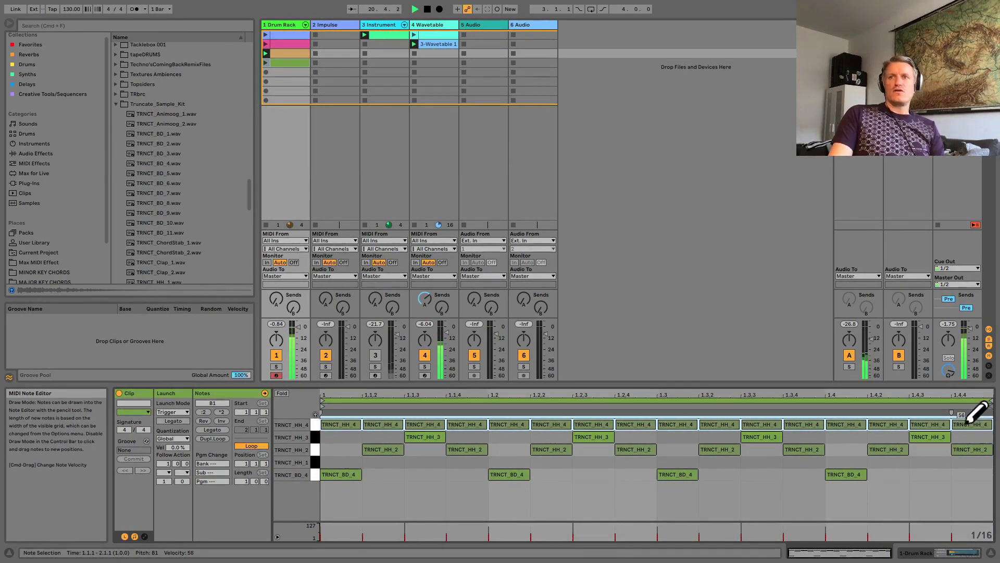
{"action": "left_click", "coordinate": [265, 62]}
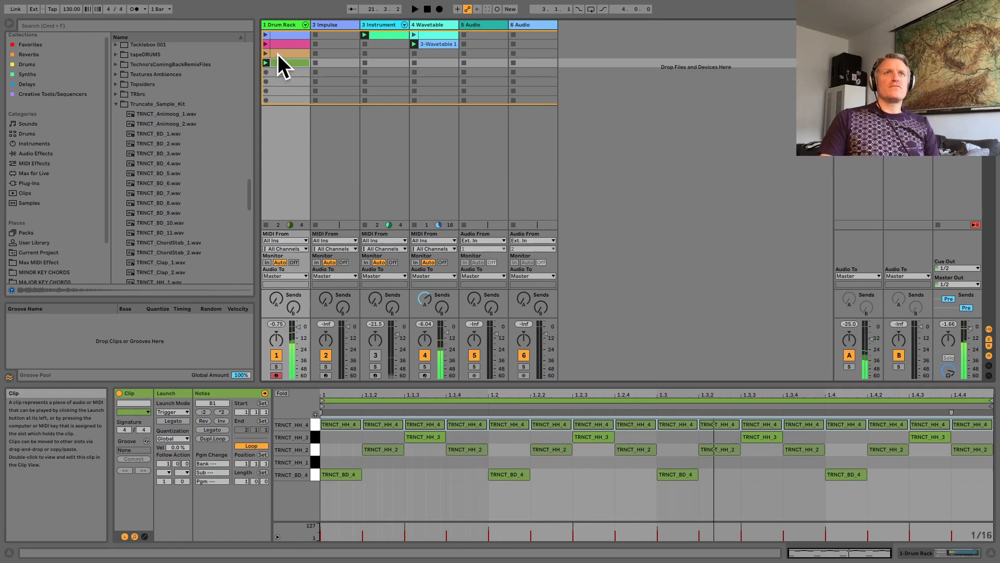
Set the third Drum Rack clip's follow action to Next after 4 bars.
{"action": "left_click", "coordinate": [277, 54]}
{"action": "left_click", "coordinate": [280, 35]}
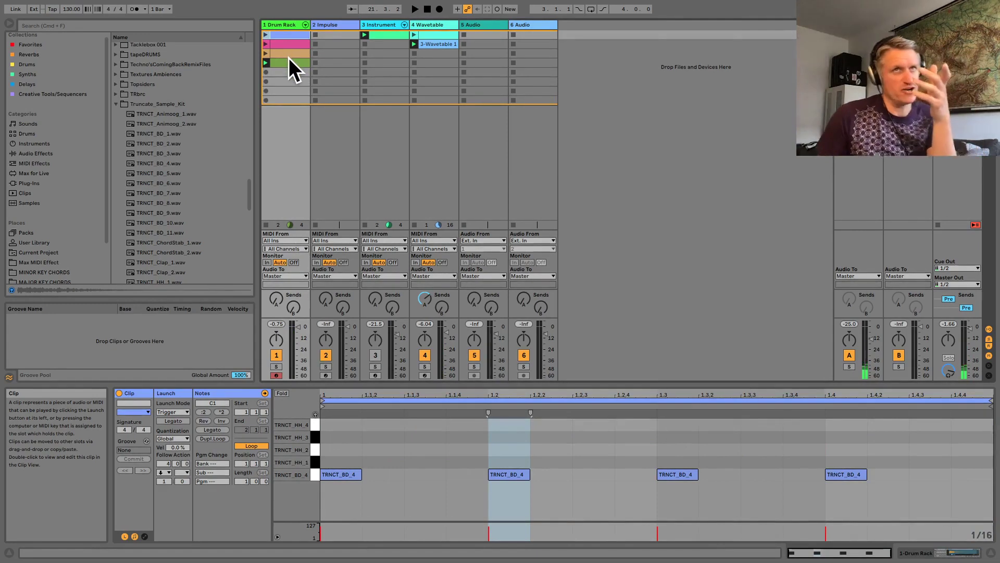
{"action": "left_click", "coordinate": [289, 62]}
{"action": "left_click", "coordinate": [285, 54]}
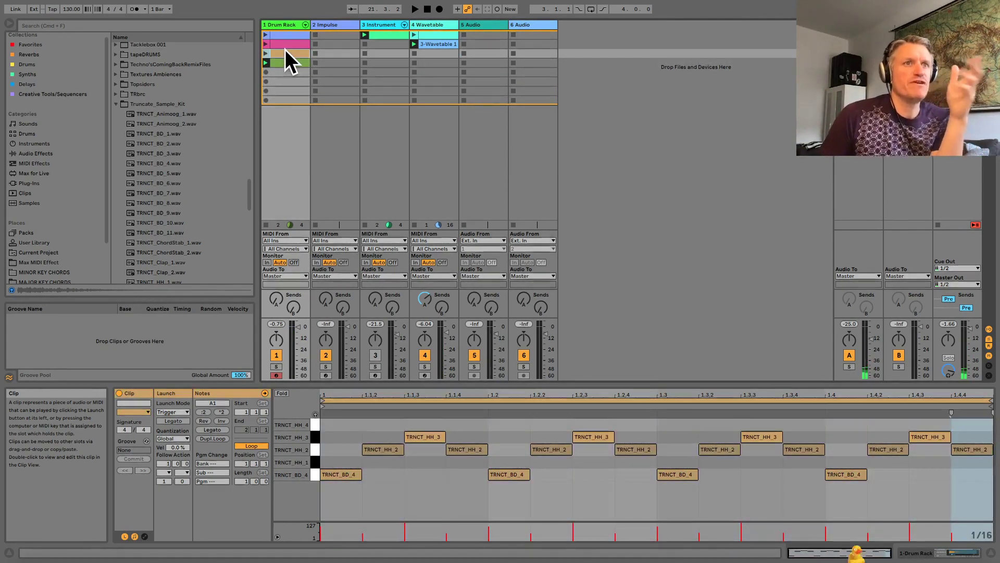
{"action": "left_click_drag", "start_coordinate": [167, 464], "coordinate": [167, 442]}
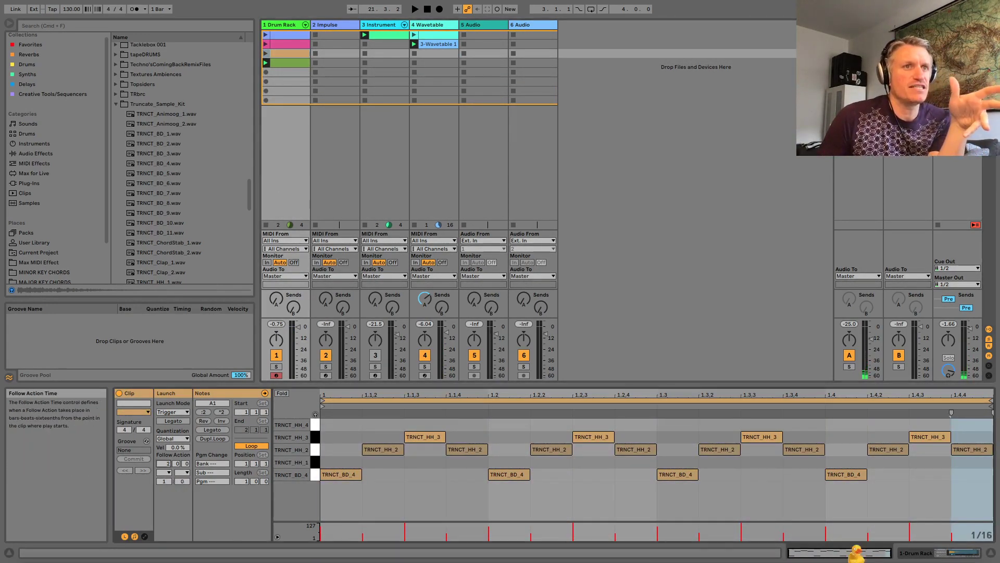
{"action": "left_click", "coordinate": [167, 473]}
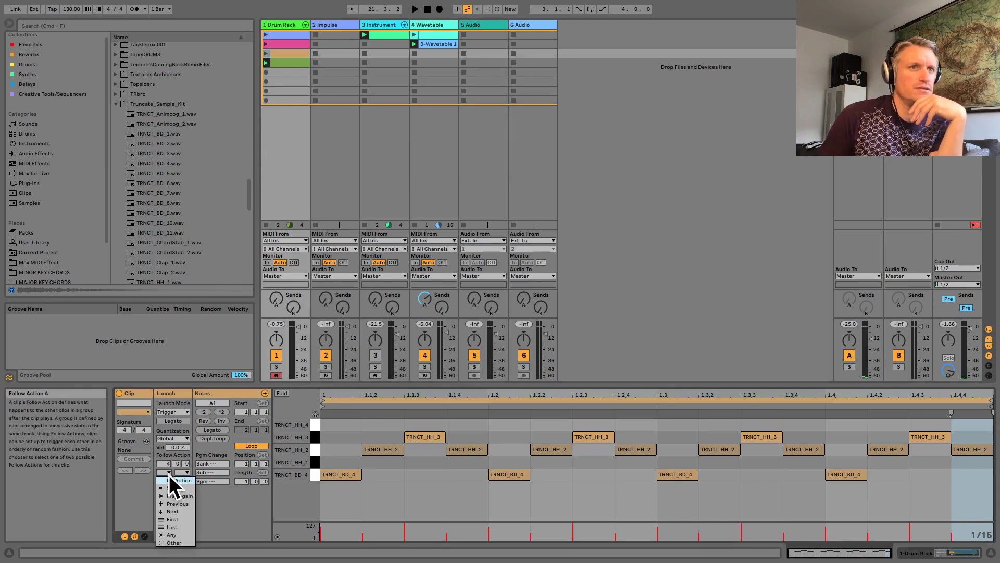
{"action": "left_click", "coordinate": [178, 510]}
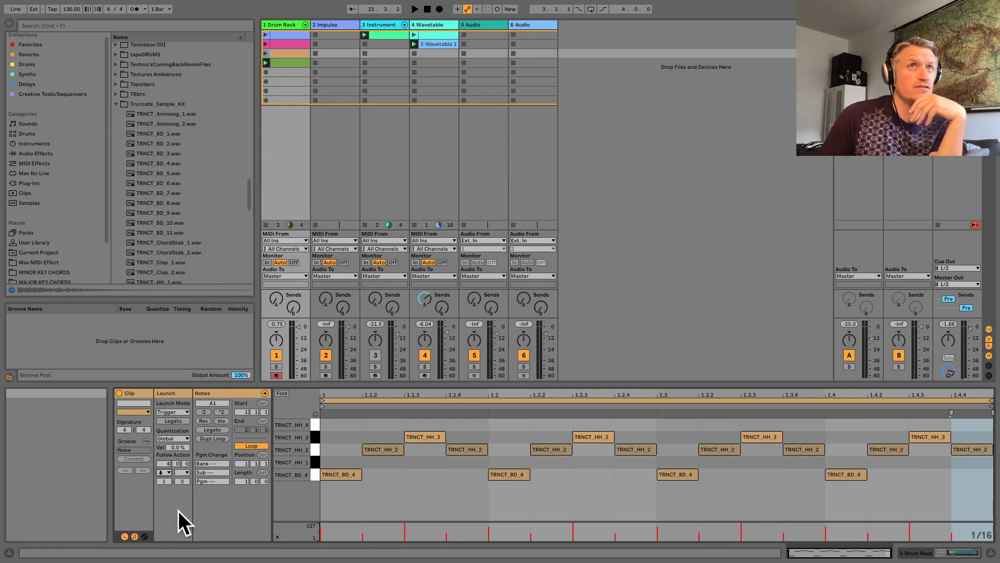
Set the fourth Drum Rack clip's follow action to Other after 4 bars and launch the first clip to test the chain.
{"action": "left_click", "coordinate": [286, 63]}
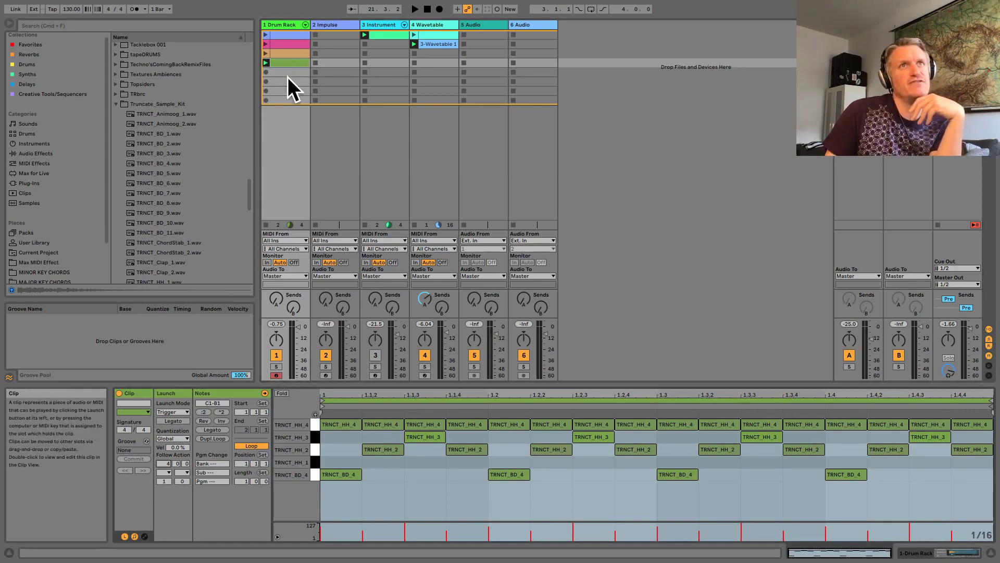
{"action": "left_click", "coordinate": [164, 471]}
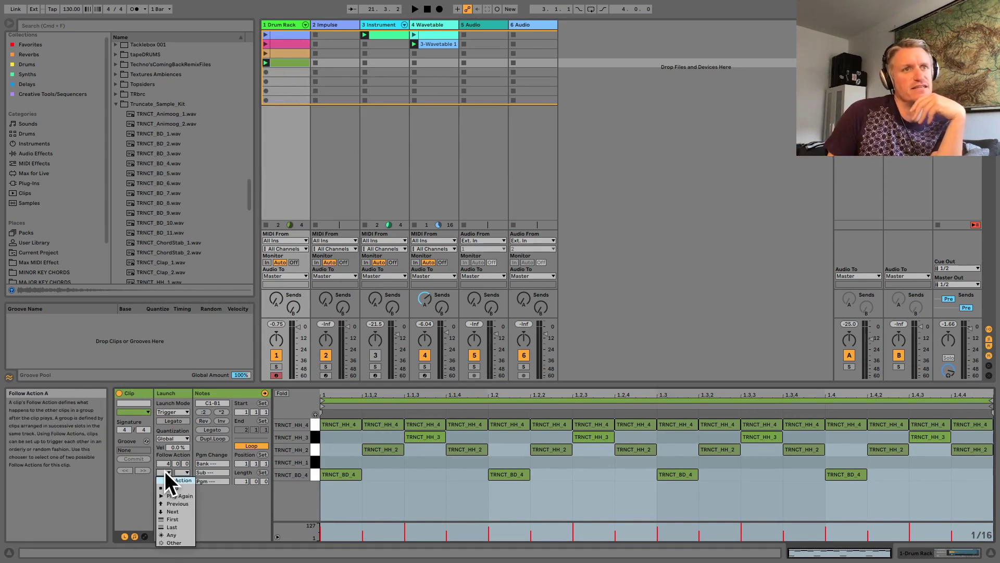
{"action": "left_click", "coordinate": [175, 542]}
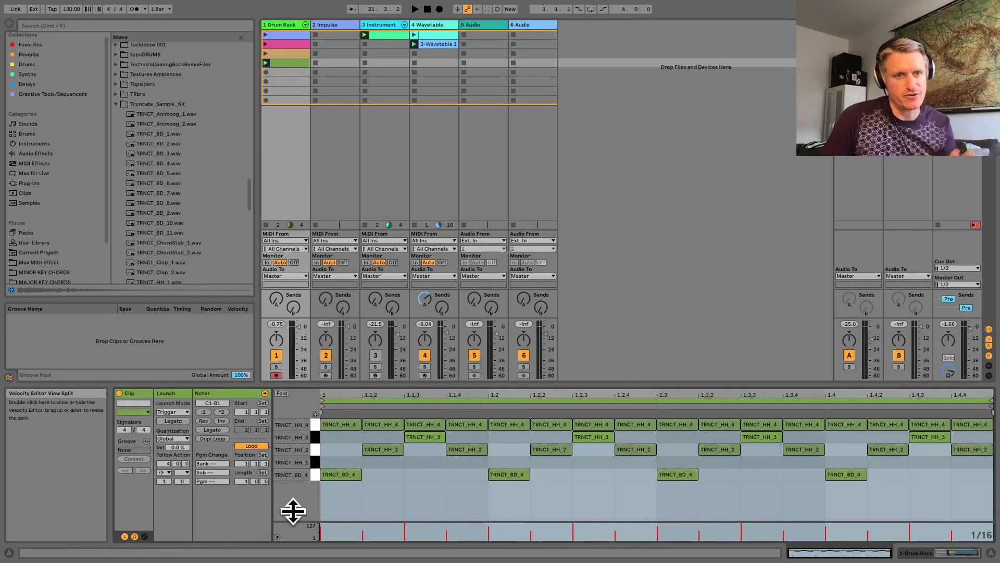
{"action": "left_click", "coordinate": [266, 35]}
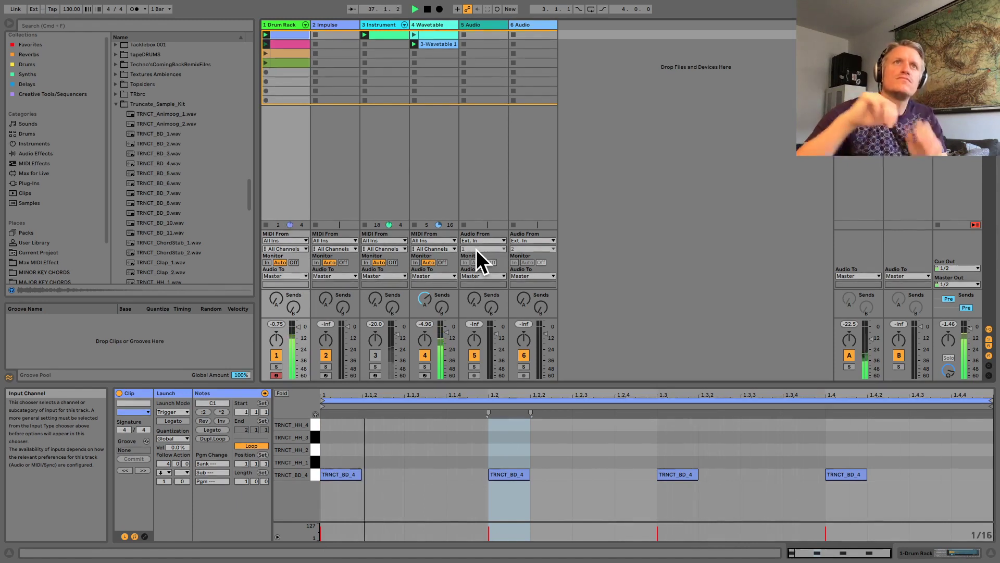
Move the kick-only clip from the Drum Rack track to the Impulse track's first slot and restart playback.
{"action": "left_click", "coordinate": [284, 40]}
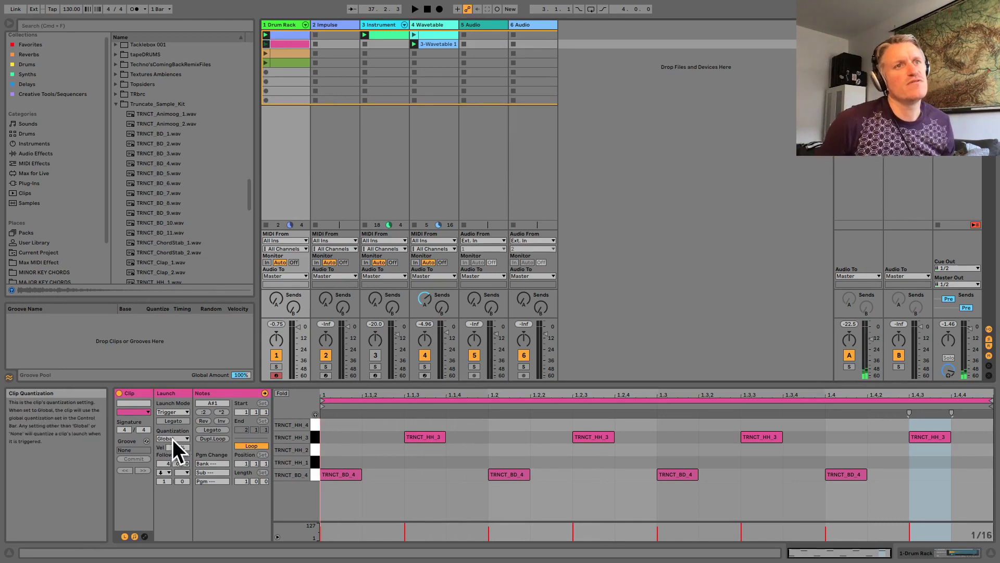
{"action": "left_click", "coordinate": [286, 36]}
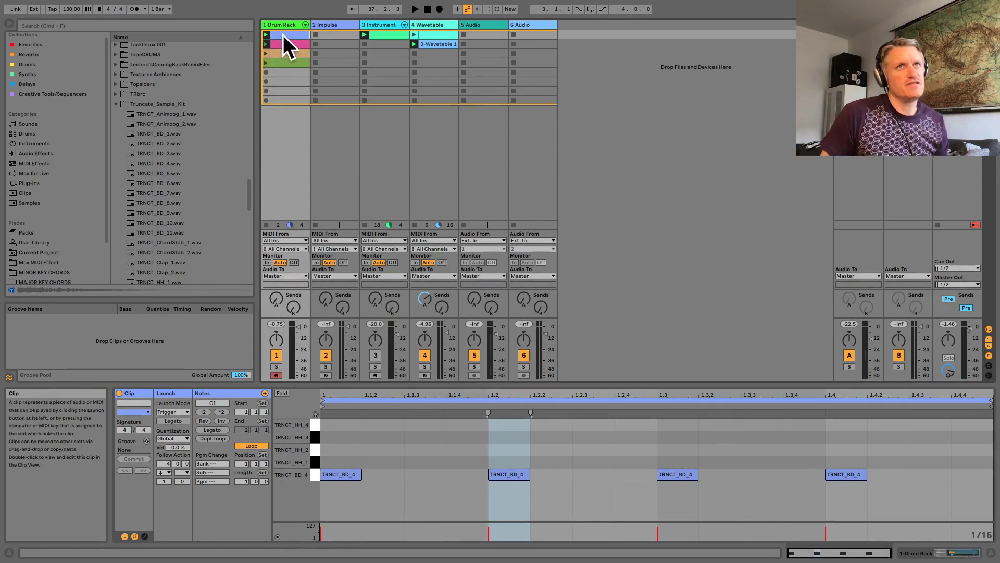
{"action": "left_click_drag", "start_coordinate": [283, 35], "coordinate": [338, 35]}
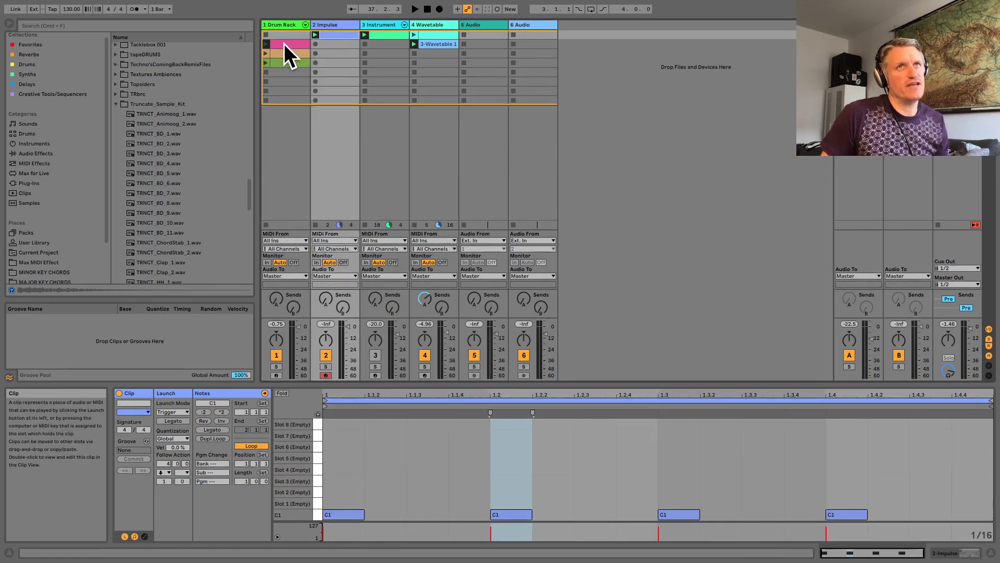
{"action": "key", "text": "space"}
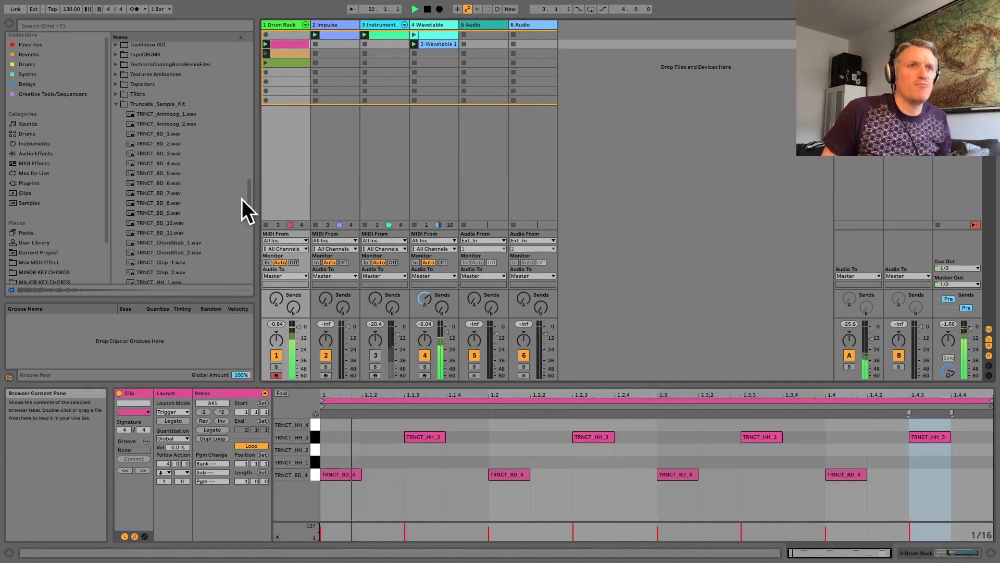
Change the pink Drum Rack clip's follow action to Other.
{"action": "left_click", "coordinate": [279, 43]}
{"action": "left_click", "coordinate": [168, 470]}
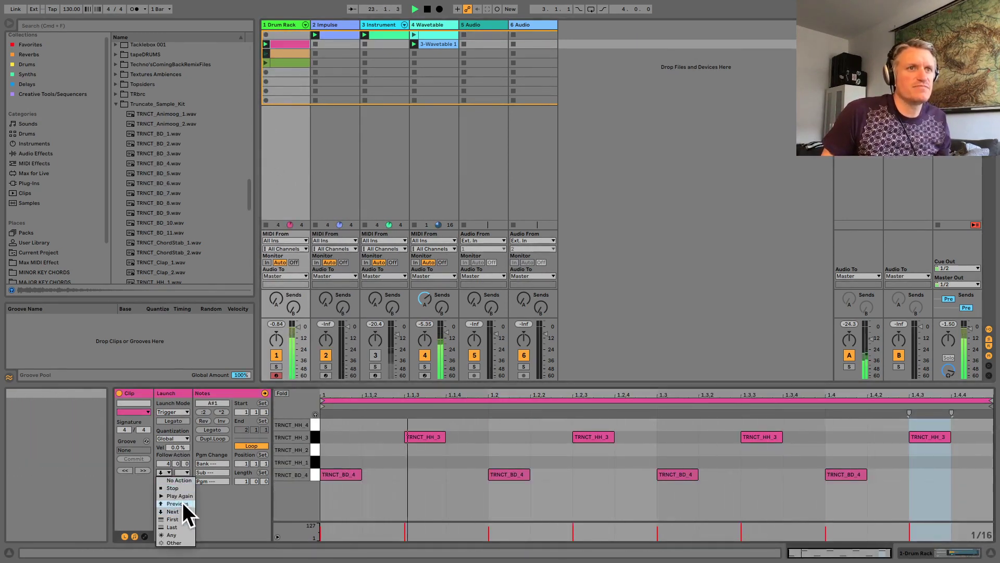
{"action": "left_click", "coordinate": [185, 539]}
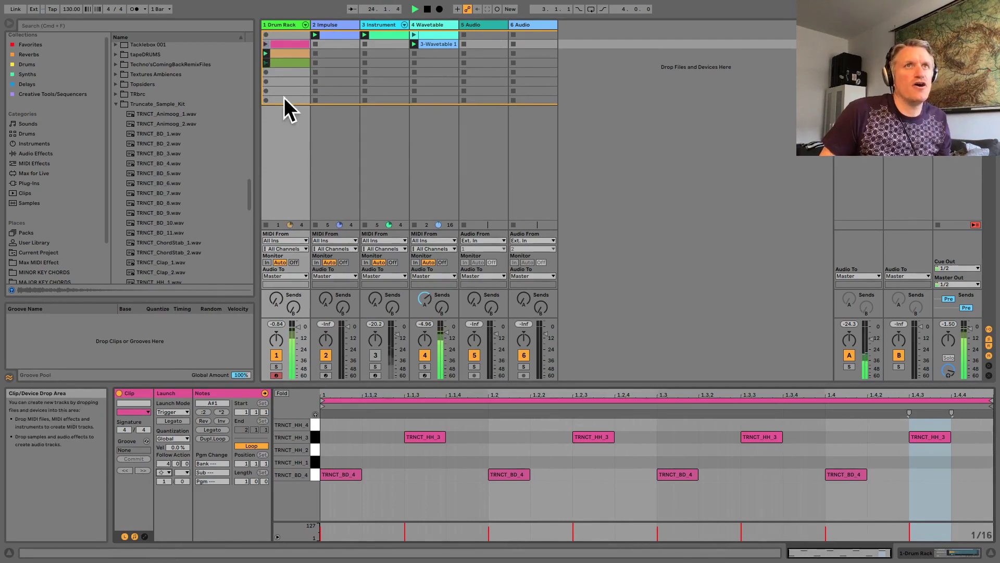
Change the light orange Drum Rack clip's follow action to Other.
{"action": "left_click", "coordinate": [286, 52]}
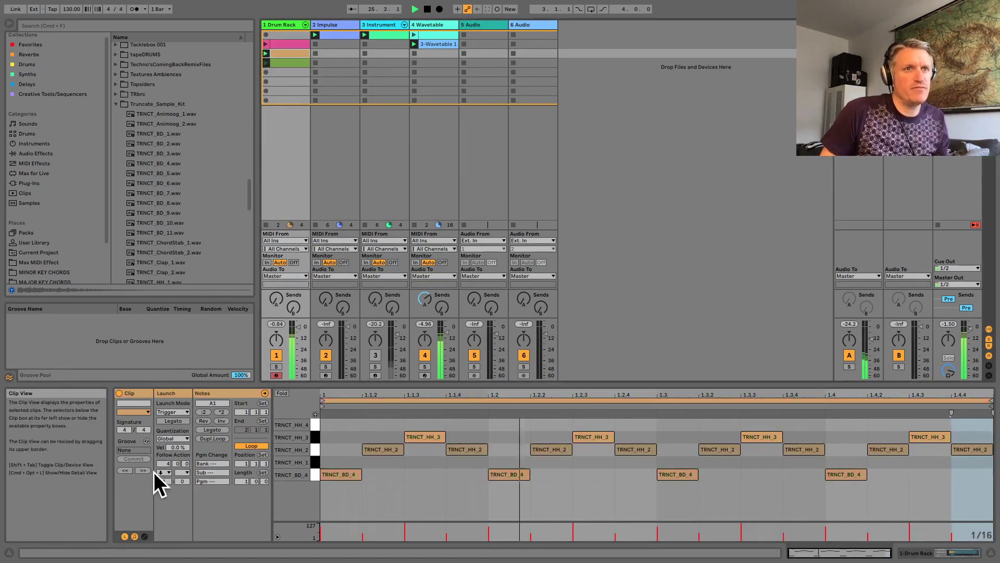
{"action": "left_click", "coordinate": [167, 470]}
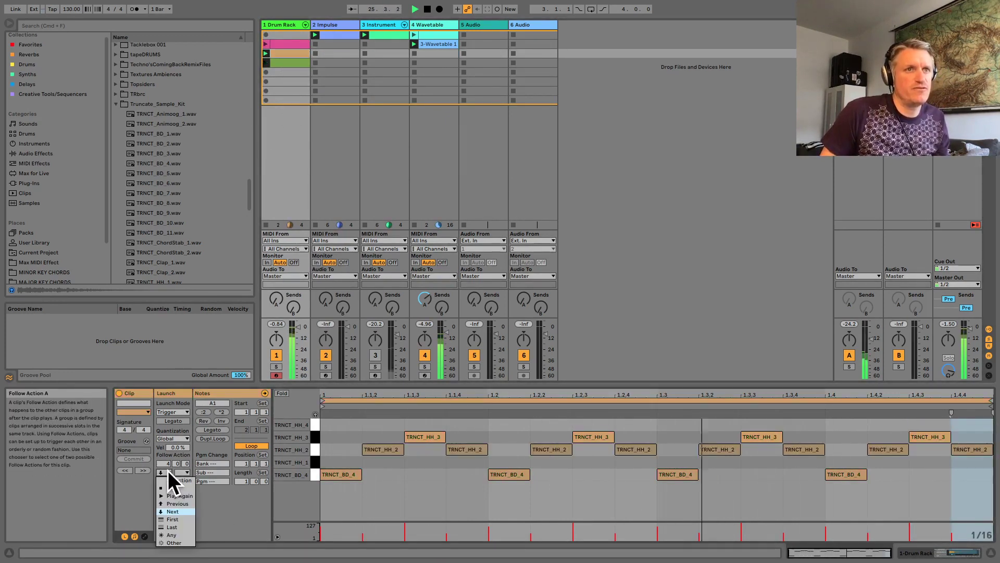
{"action": "left_click", "coordinate": [181, 544]}
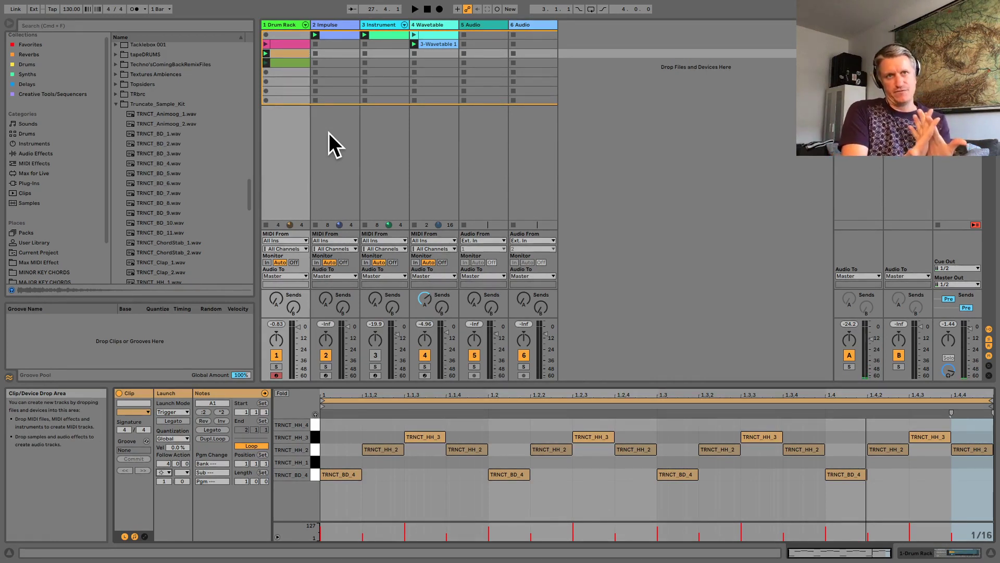
Record about 12 bars of the Session clips into the Arrangement from the song start and inspect the last recorded drum clip.
{"action": "key", "text": "space"}
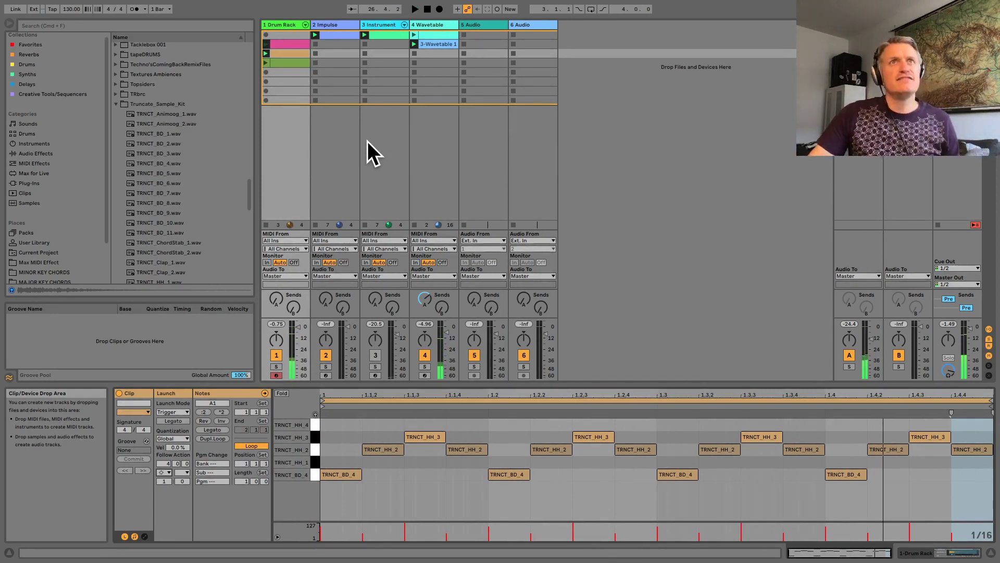
{"action": "left_click", "coordinate": [427, 10]}
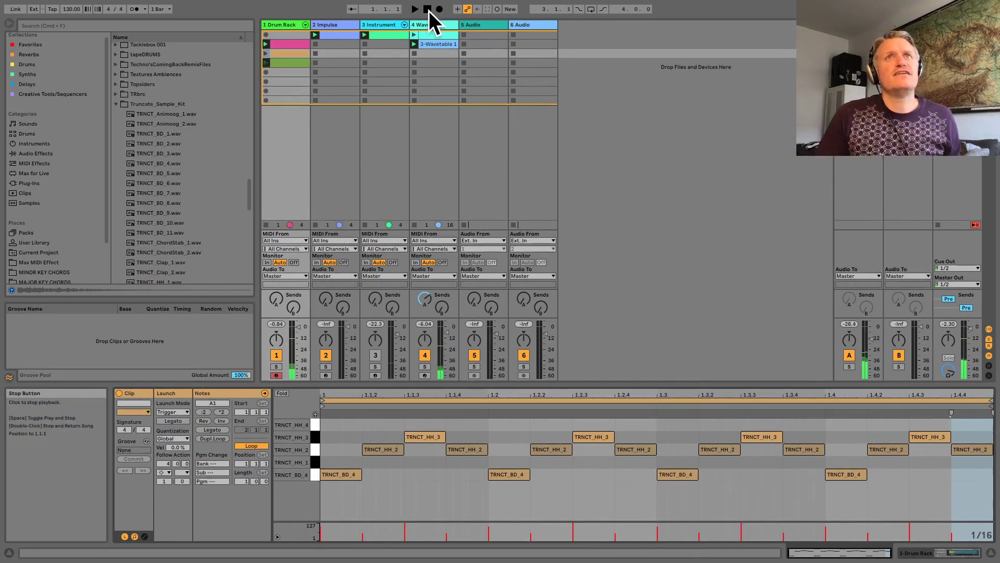
{"action": "left_click", "coordinate": [438, 9]}
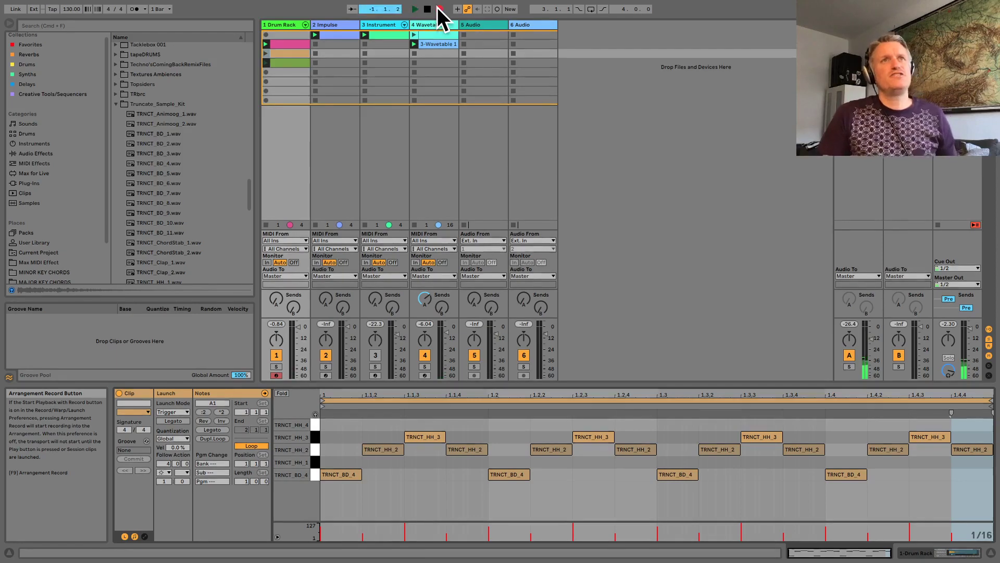
{"action": "key", "text": "Tab"}
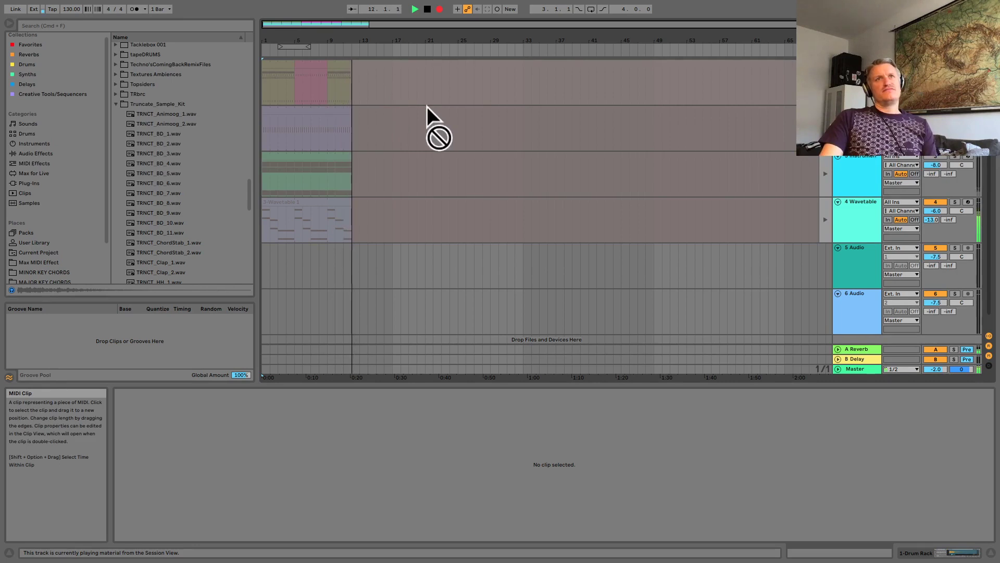
{"action": "key", "text": "space"}
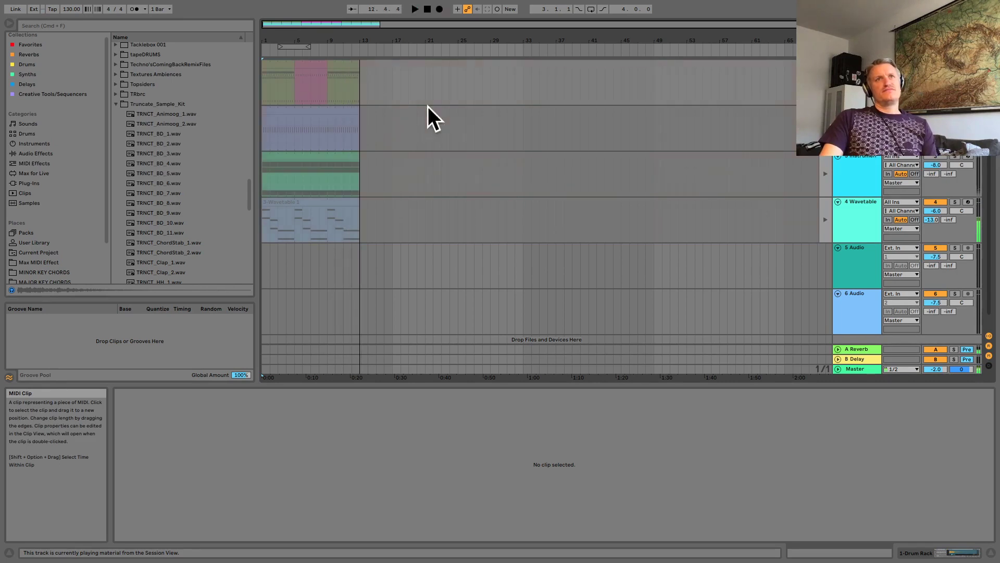
{"action": "left_click", "coordinate": [330, 60]}
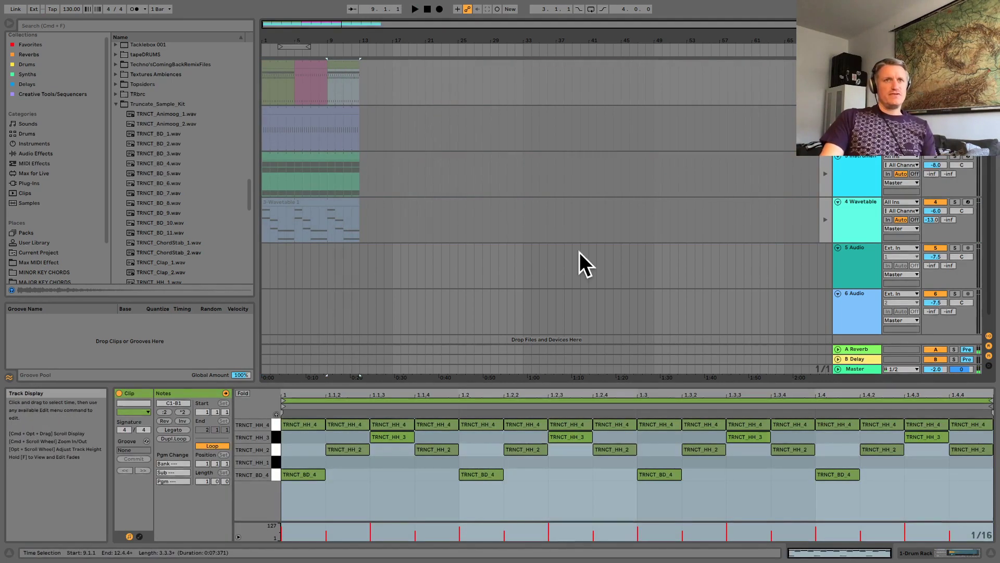
Return to Session View and move the pink and light orange Drum Rack clips to the Impulse track's second and third slots.
{"action": "key", "text": "Tab"}
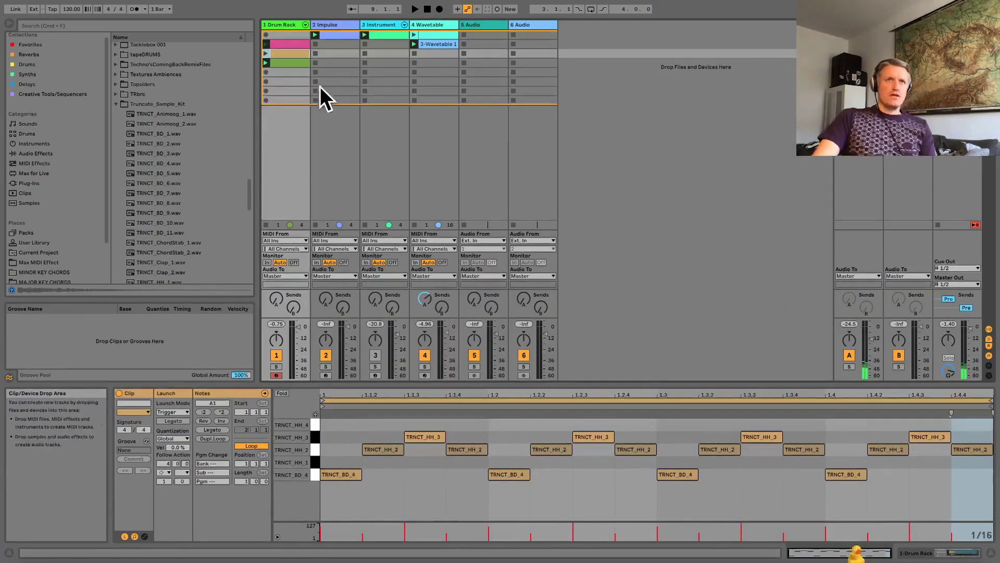
{"action": "left_click", "coordinate": [283, 63]}
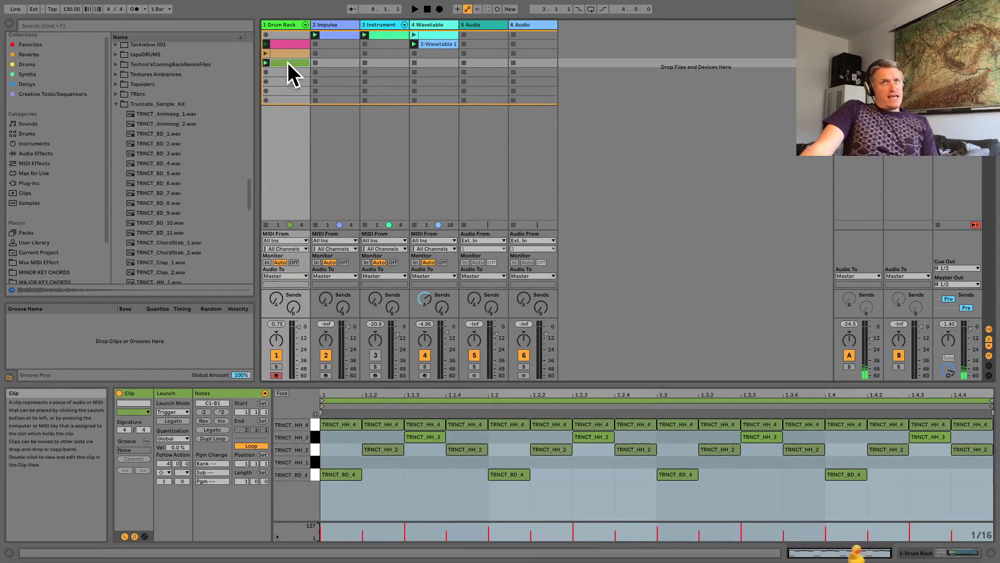
{"action": "left_click", "coordinate": [291, 53]}
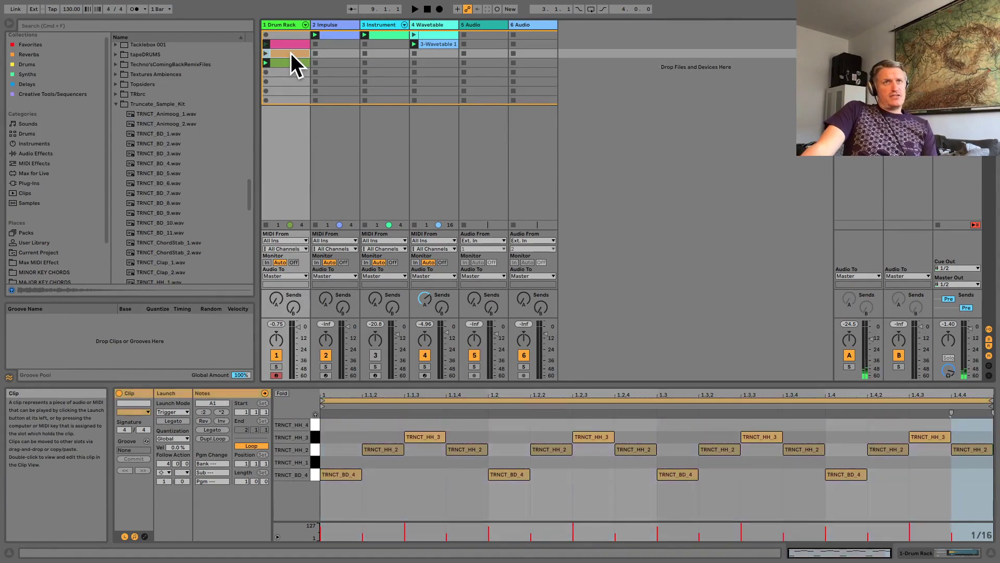
{"action": "left_click", "coordinate": [291, 44], "text": "shift"}
{"action": "left_click_drag", "start_coordinate": [291, 45], "coordinate": [330, 47]}
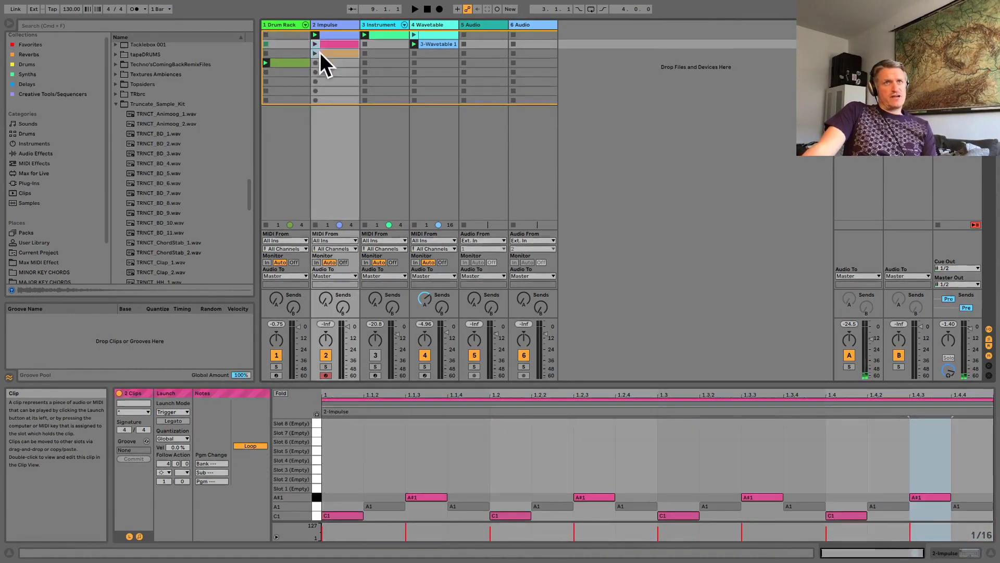
Launch the green Drum Rack clip and lower the Wavetable track's first filter frequency to 20 Hz.
{"action": "left_click", "coordinate": [265, 63]}
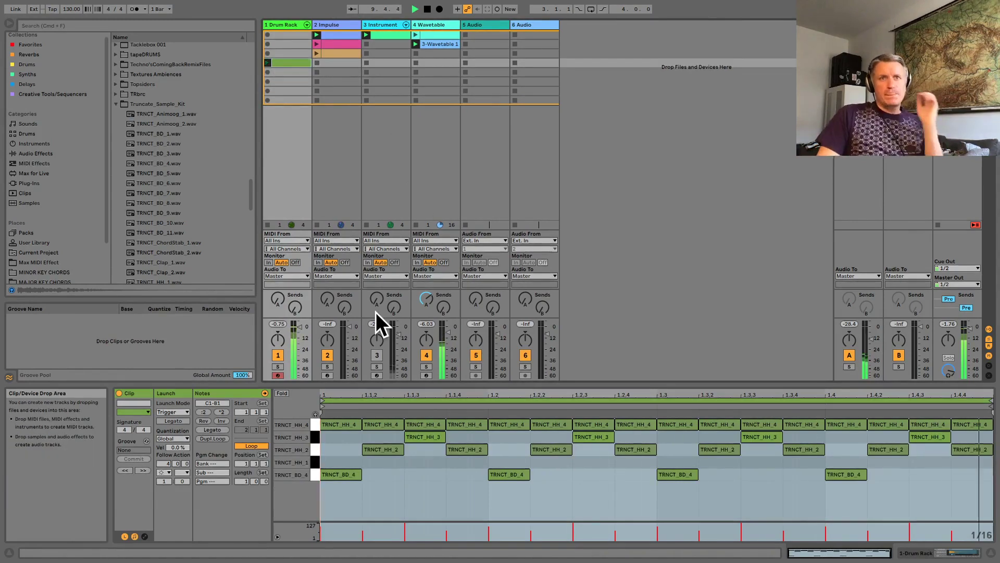
{"action": "left_click", "coordinate": [439, 24]}
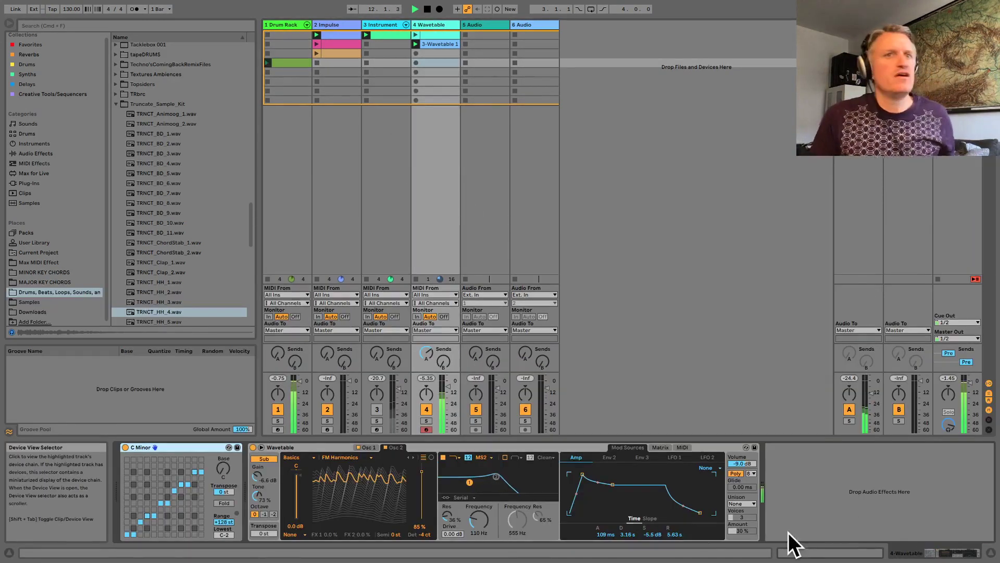
{"action": "left_click_drag", "start_coordinate": [486, 527], "coordinate": [486, 536]}
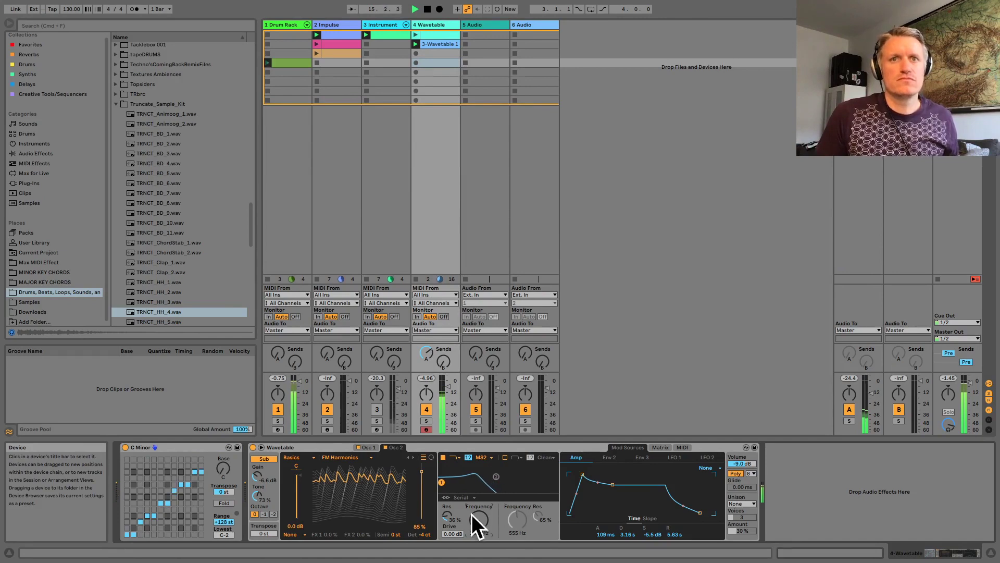
Solo the Wavetable track while the 3-Wavetable clip plays and set its first filter frequency to 88.3 Hz.
{"action": "left_click", "coordinate": [433, 42]}
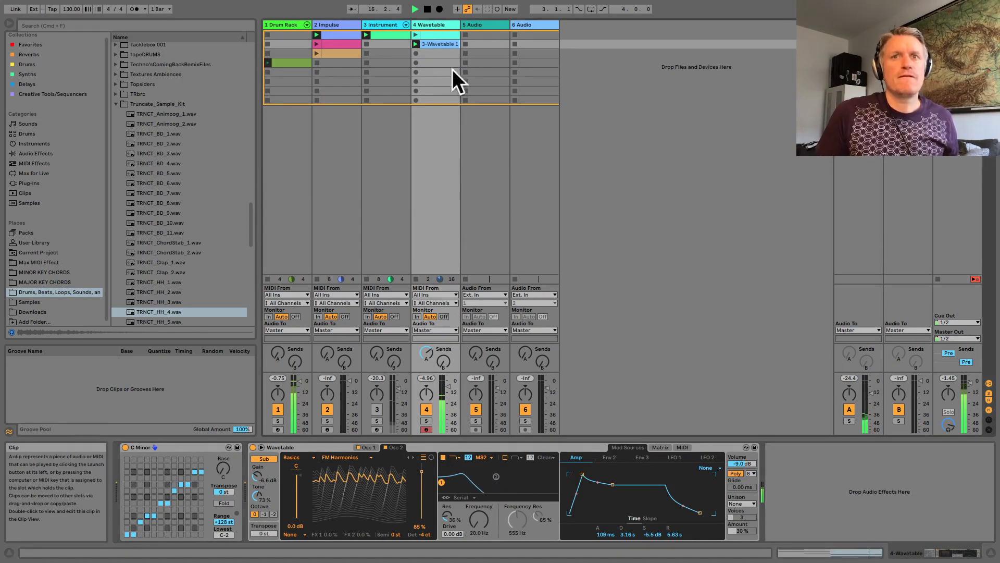
{"action": "left_click", "coordinate": [930, 552]}
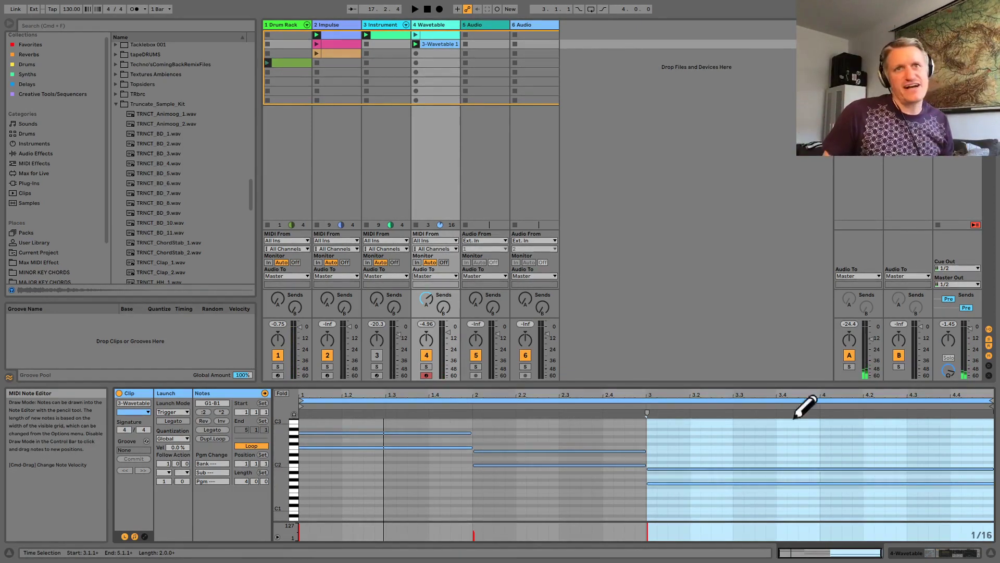
{"action": "left_click", "coordinate": [427, 367]}
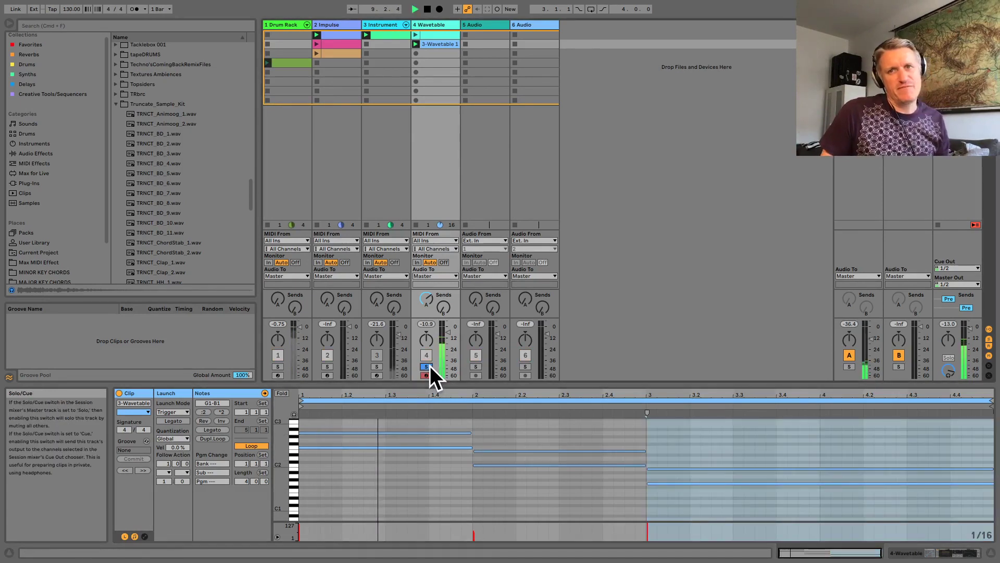
{"action": "left_click", "coordinate": [931, 554]}
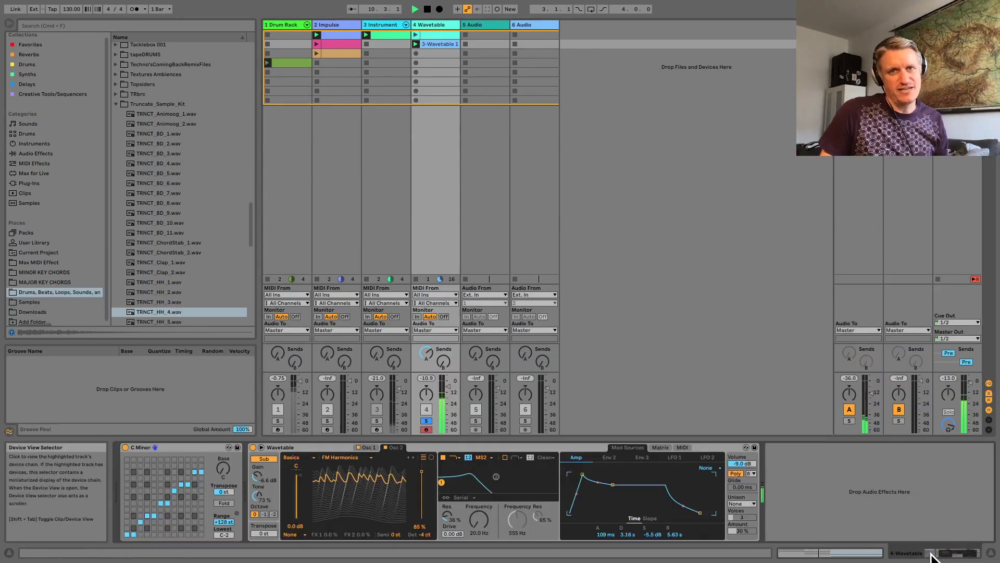
{"action": "left_click_drag", "start_coordinate": [478, 519], "coordinate": [482, 517]}
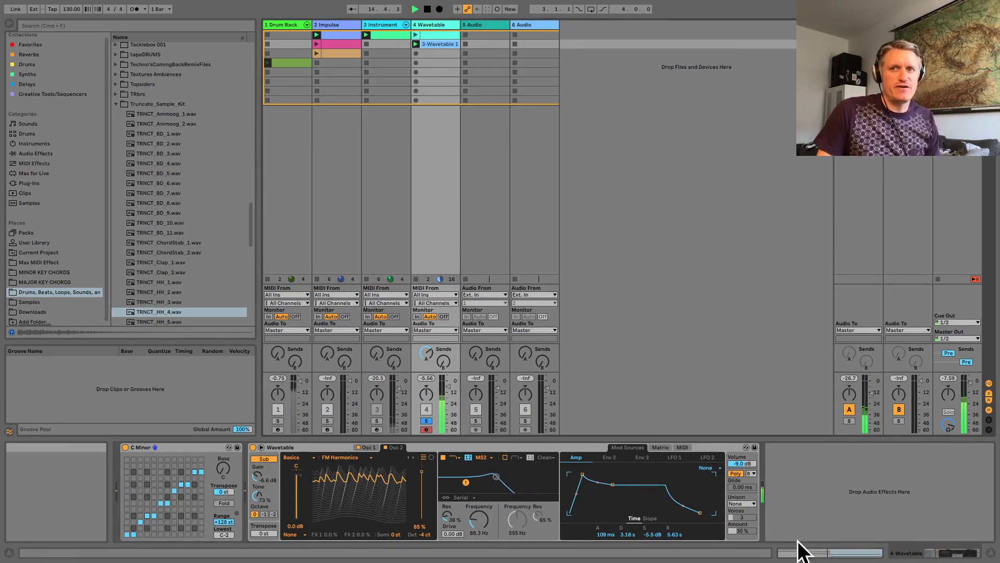
Duplicate the 3-Wavetable clip into the slot below and take the Wavetable track out of solo.
{"action": "key", "text": "shift+Tab"}
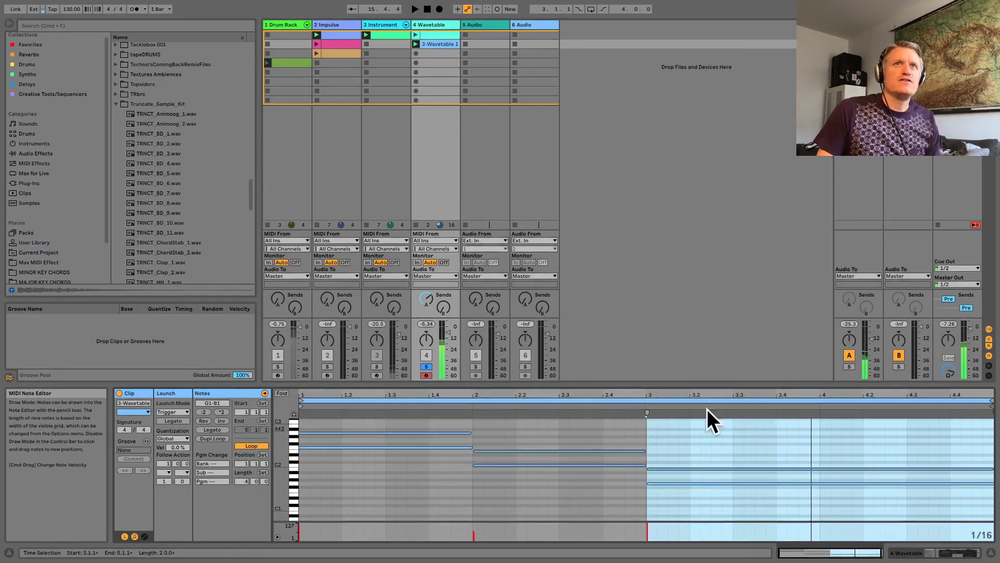
{"action": "left_click", "coordinate": [441, 44]}
{"action": "key", "text": "super+d"}
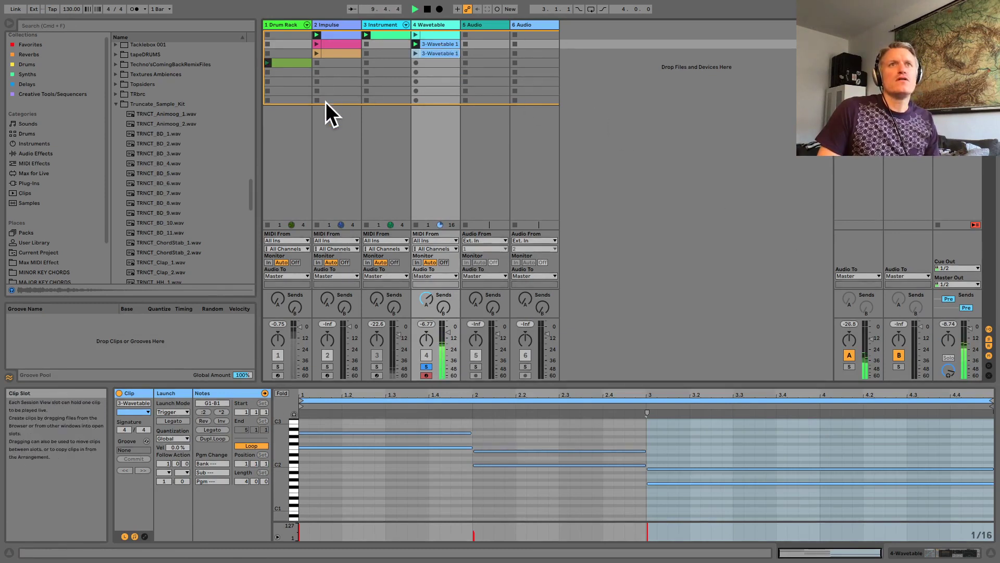
{"action": "left_click", "coordinate": [427, 366]}
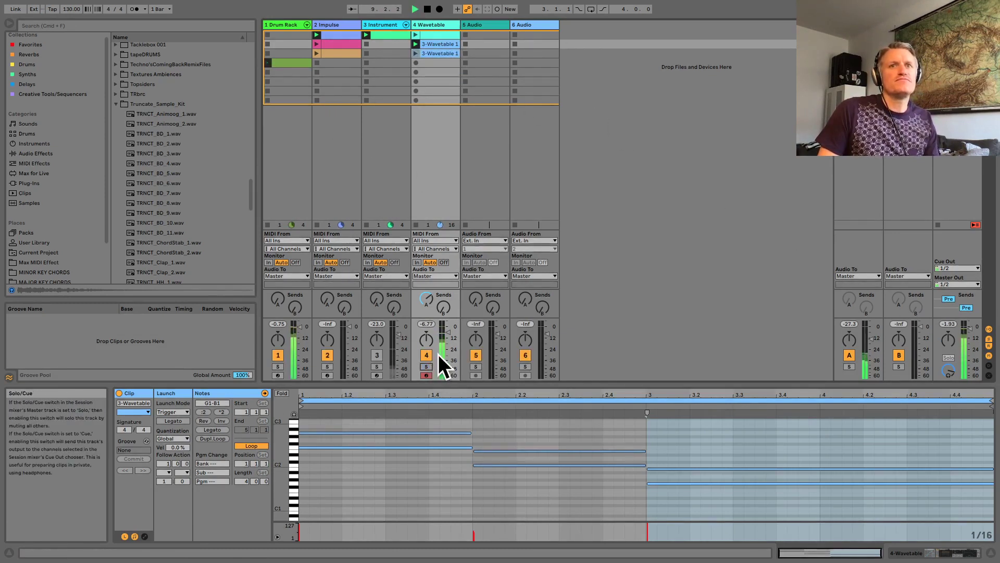
Launch the duplicated Wavetable clip and shorten its loop to two beats.
{"action": "left_click", "coordinate": [416, 54]}
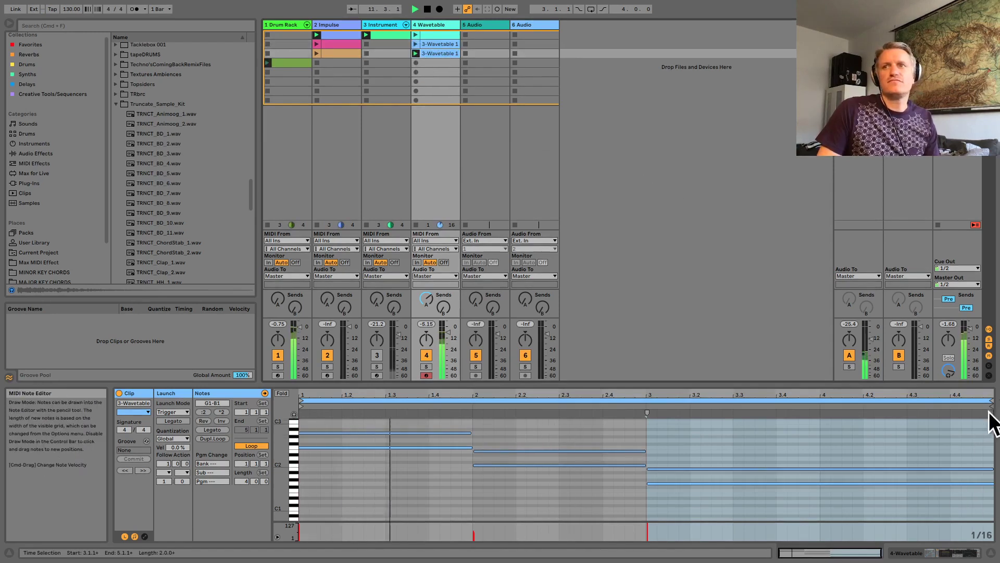
{"action": "left_click_drag", "start_coordinate": [989, 400], "coordinate": [384, 439]}
Set Wavetable's first filter to 20 Hz with 64% resonance and shorten the Env 2 attack to 373 ms.
{"action": "left_click", "coordinate": [948, 552]}
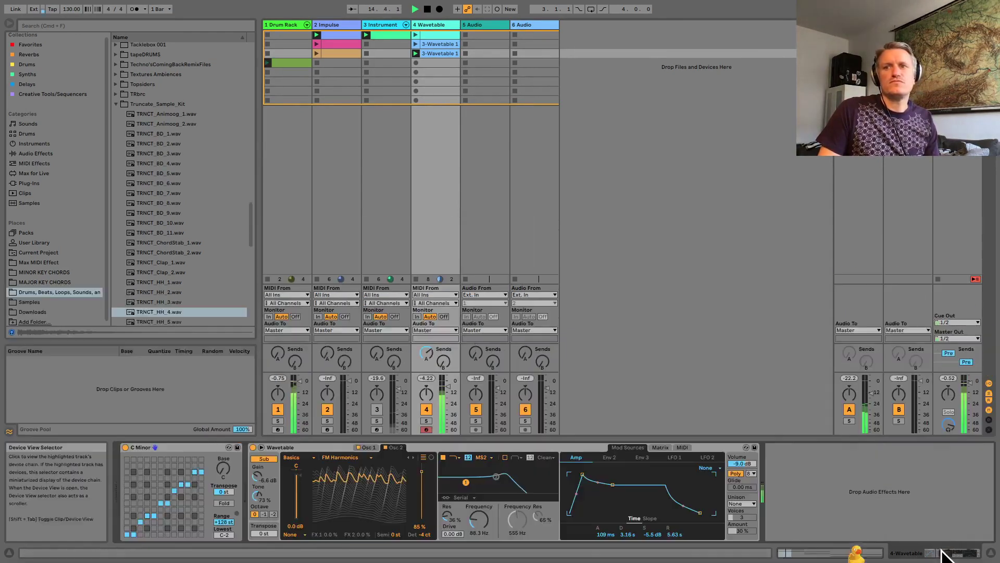
{"action": "left_click_drag", "start_coordinate": [513, 492], "coordinate": [506, 493]}
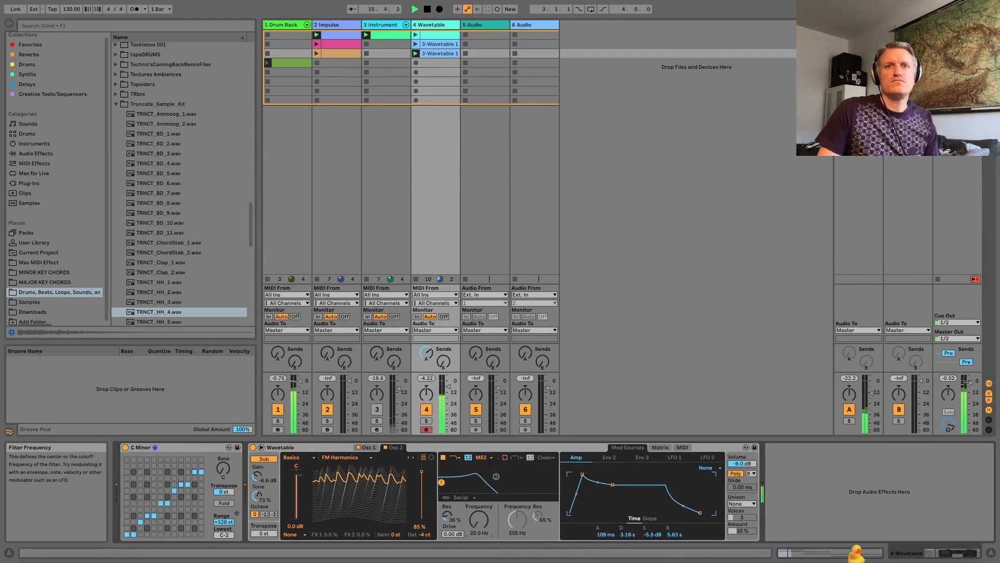
{"action": "left_click_drag", "start_coordinate": [461, 517], "coordinate": [462, 503]}
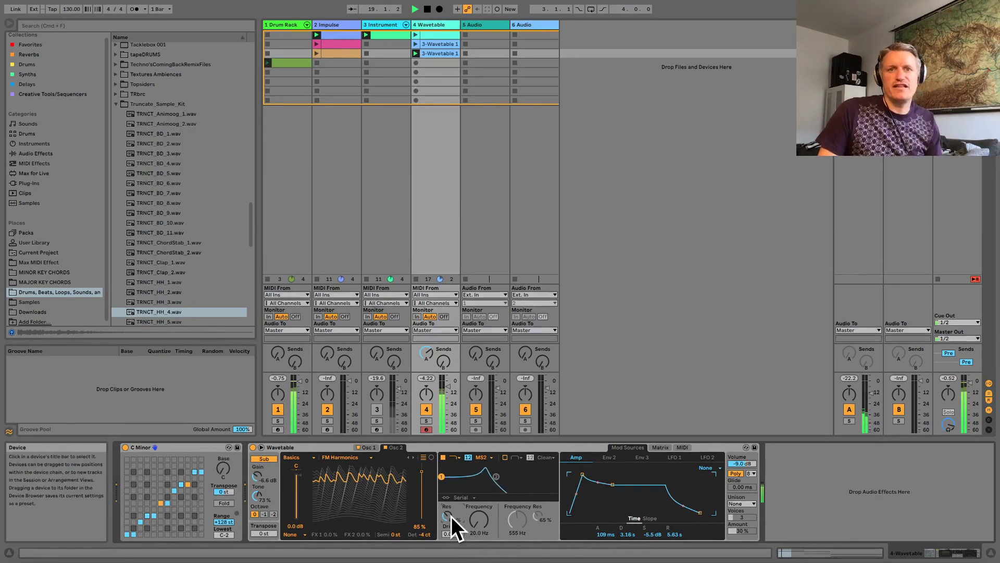
{"action": "left_click", "coordinate": [609, 457]}
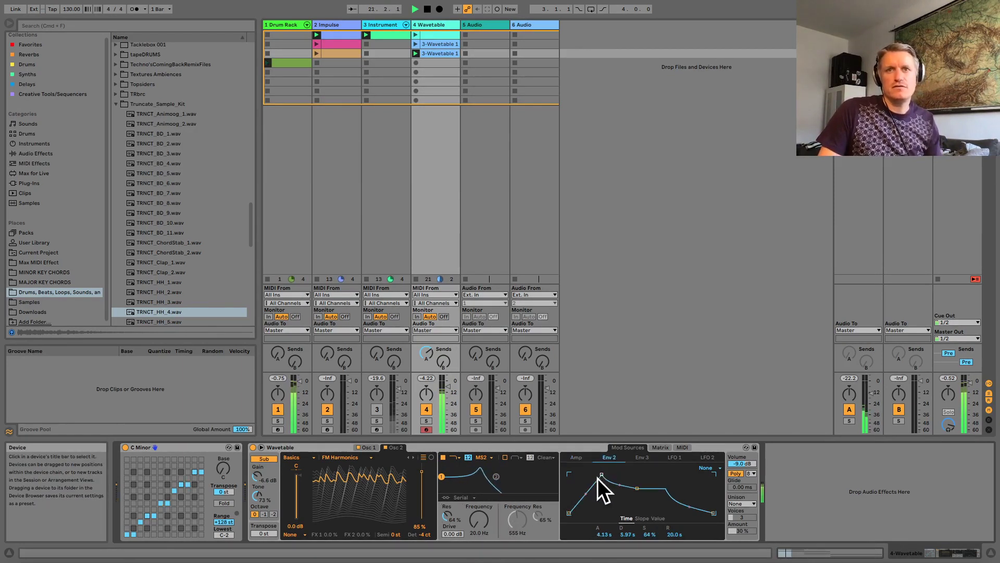
{"action": "left_click_drag", "start_coordinate": [618, 475], "coordinate": [587, 475]}
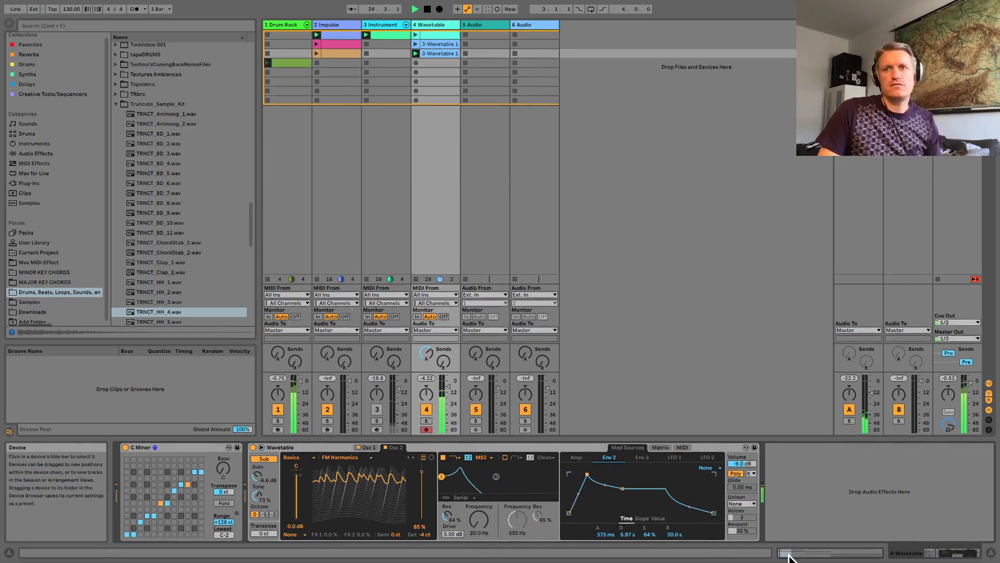
{"action": "left_click", "coordinate": [781, 551]}
{"action": "left_click", "coordinate": [368, 419]}
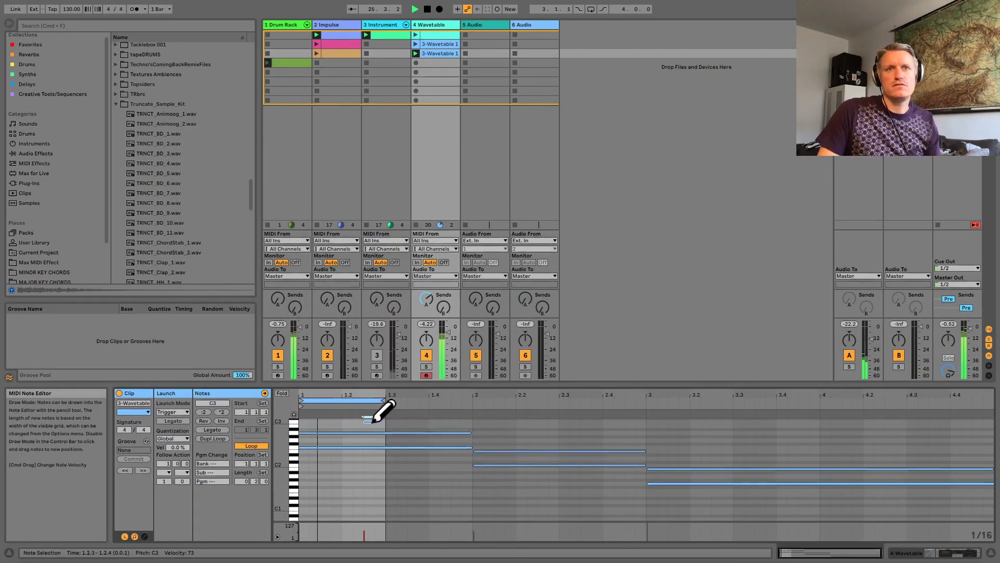
{"action": "left_click", "coordinate": [373, 420]}
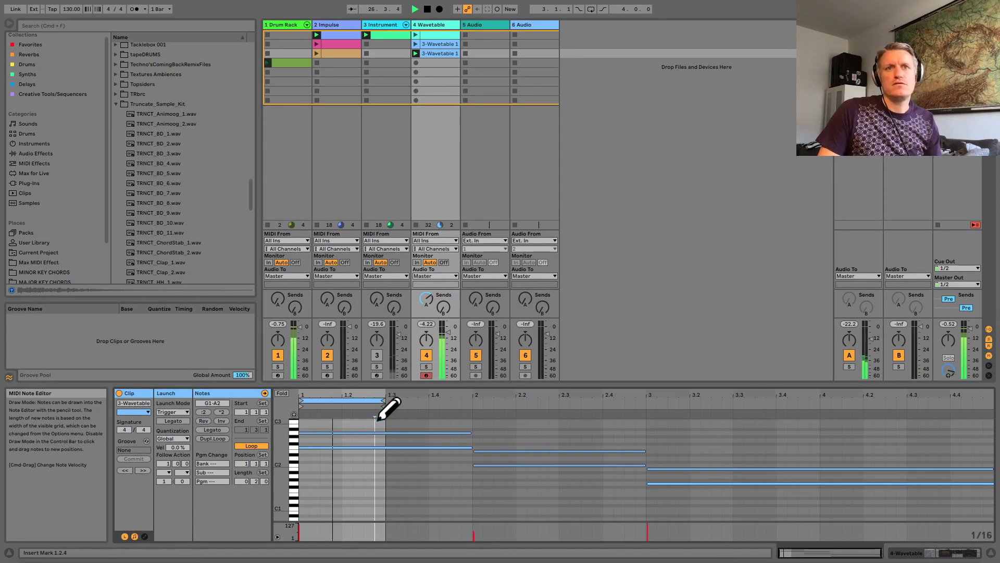
{"action": "left_click", "coordinate": [367, 418]}
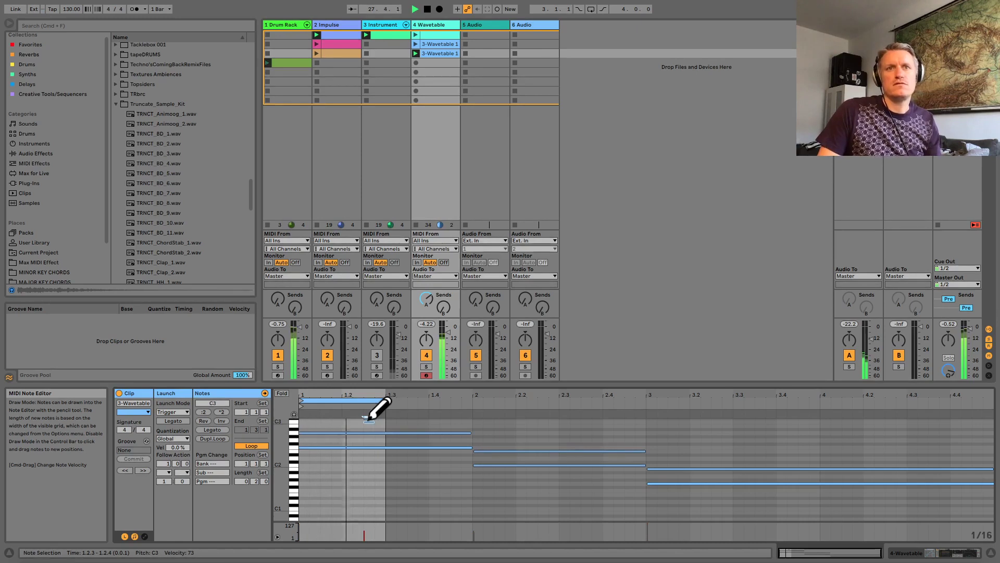
{"action": "left_click", "coordinate": [367, 419]}
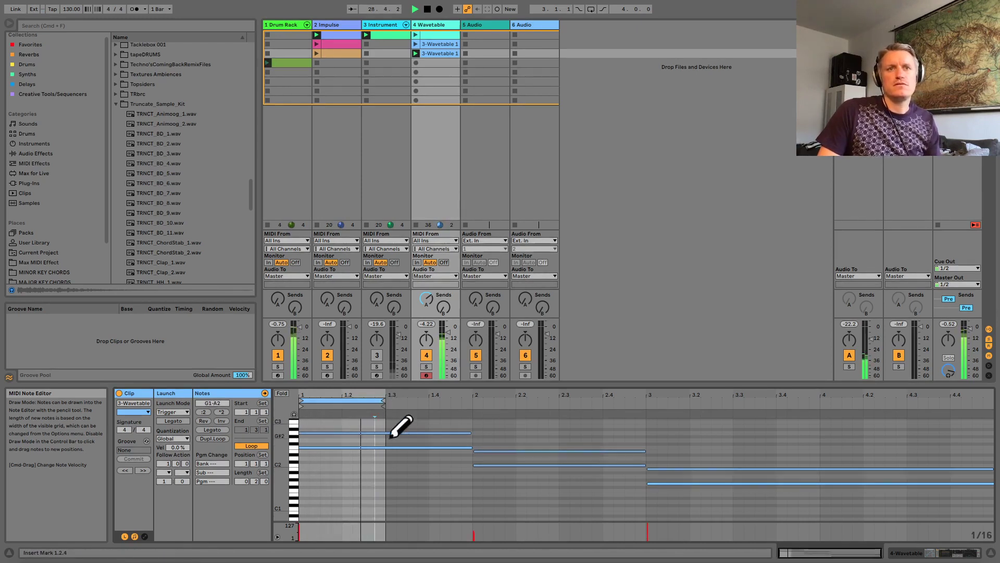
Duplicate the two-beat loop of the copied Wavetable clip to make it one bar long.
{"action": "scroll", "coordinate": [399, 431], "scroll_direction": "up", "scroll_amount": 5}
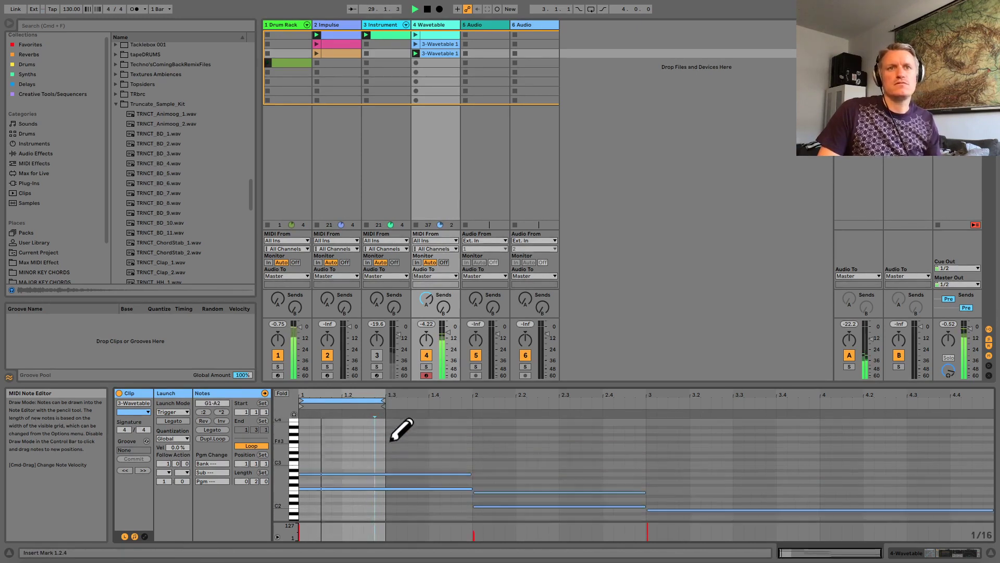
{"action": "left_click", "coordinate": [361, 401]}
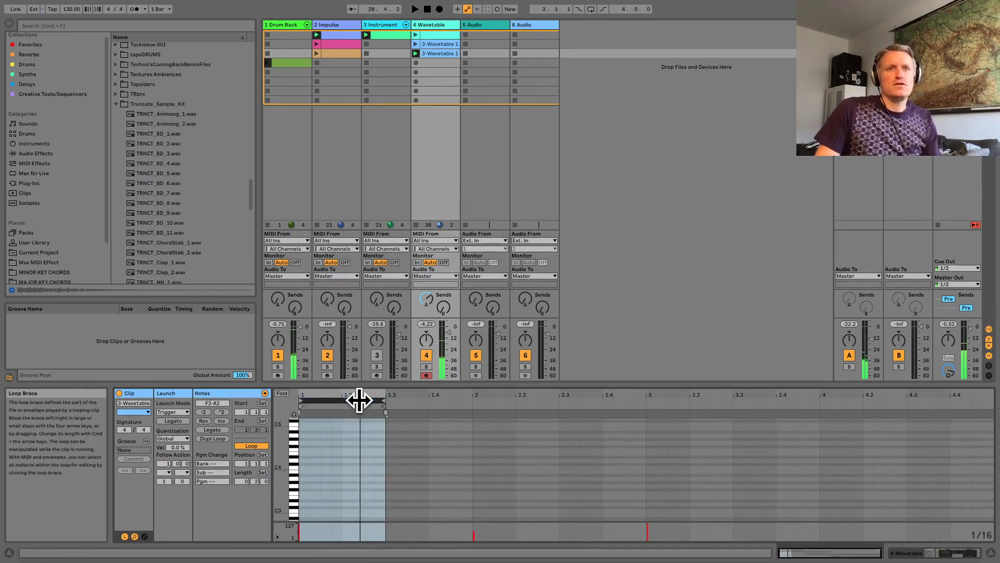
{"action": "left_click", "coordinate": [212, 437]}
{"action": "scroll", "coordinate": [420, 429], "scroll_direction": "up", "scroll_amount": 4}
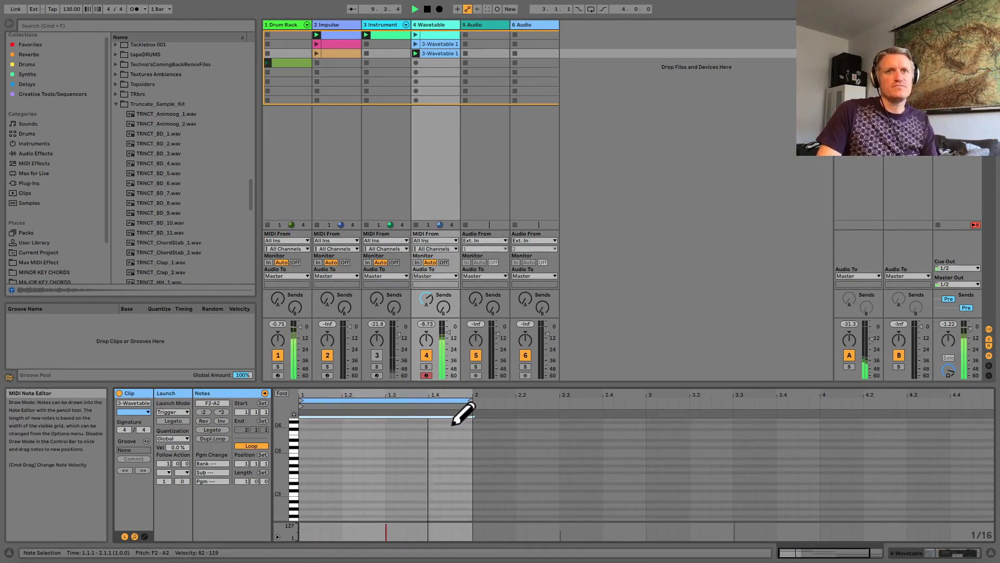
Draw a sixteenth note at 1.4.3 in the copied Wavetable clip and transpose it down to D3.
{"action": "left_click", "coordinate": [456, 428]}
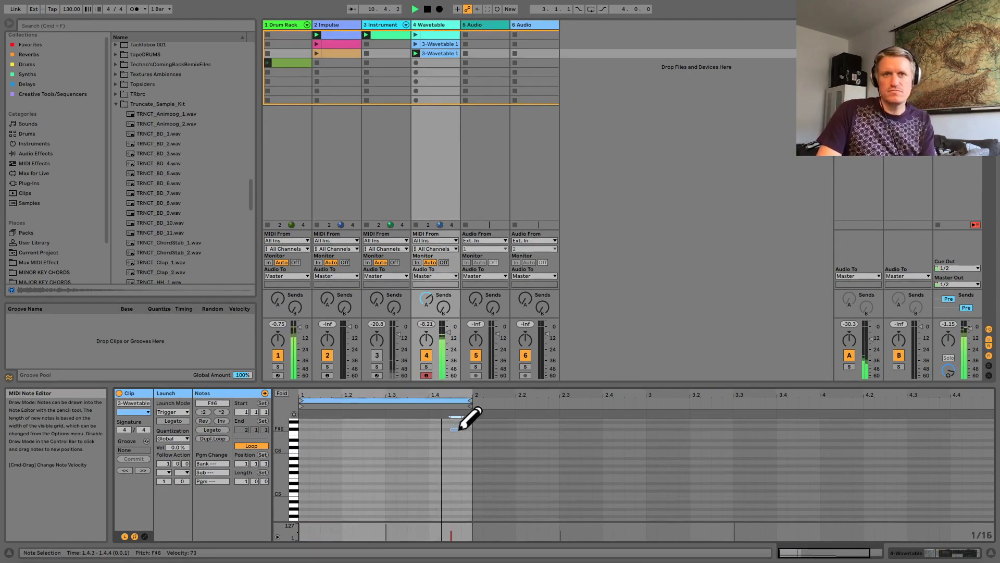
{"action": "key", "text": "Down"}
{"action": "key", "text": "Down"}
{"action": "key", "text": "Down"}
{"action": "key", "text": "Down"}
{"action": "key", "text": "Down"}
{"action": "key", "text": "Down"}
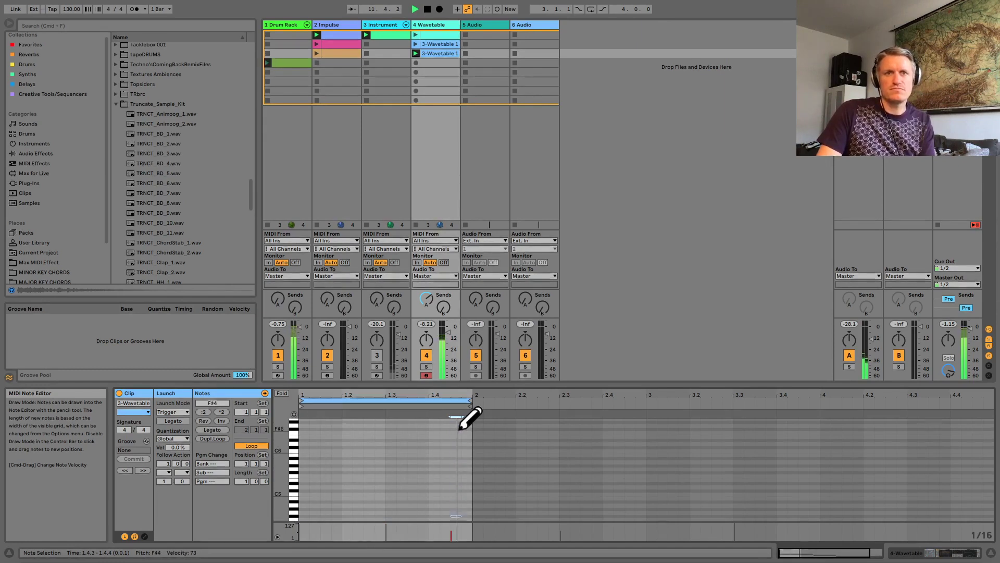
{"action": "key", "text": "shift+Down"}
{"action": "key", "text": "shift+Down"}
{"action": "key", "text": "Down"}
{"action": "key", "text": "Down"}
{"action": "key", "text": "Down"}
{"action": "key", "text": "Down"}
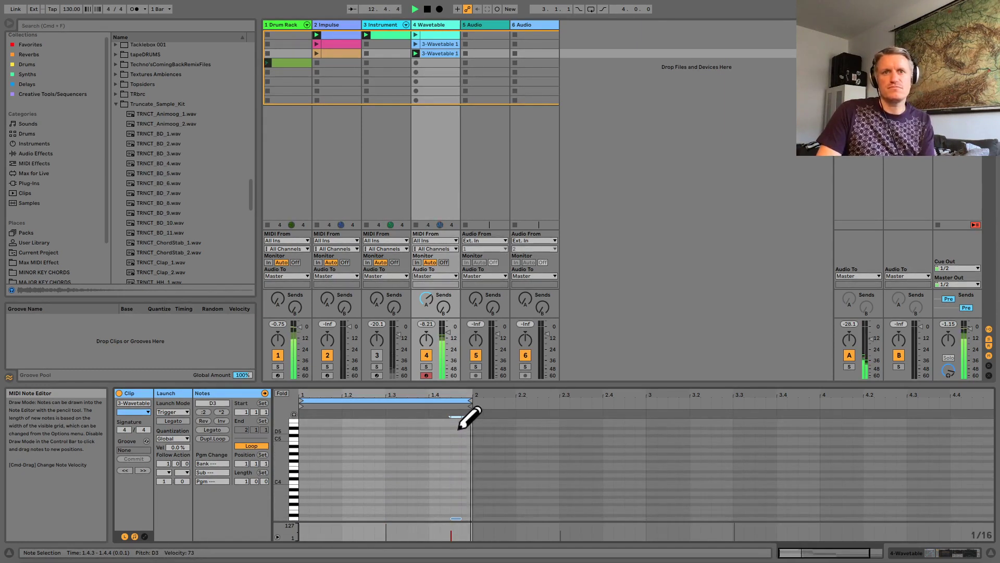
Try the note at 1.4.3 at higher pitches up to A#3 and bring it back down to D3.
{"action": "key", "text": "Up"}
{"action": "key", "text": "Up"}
{"action": "key", "text": "Up"}
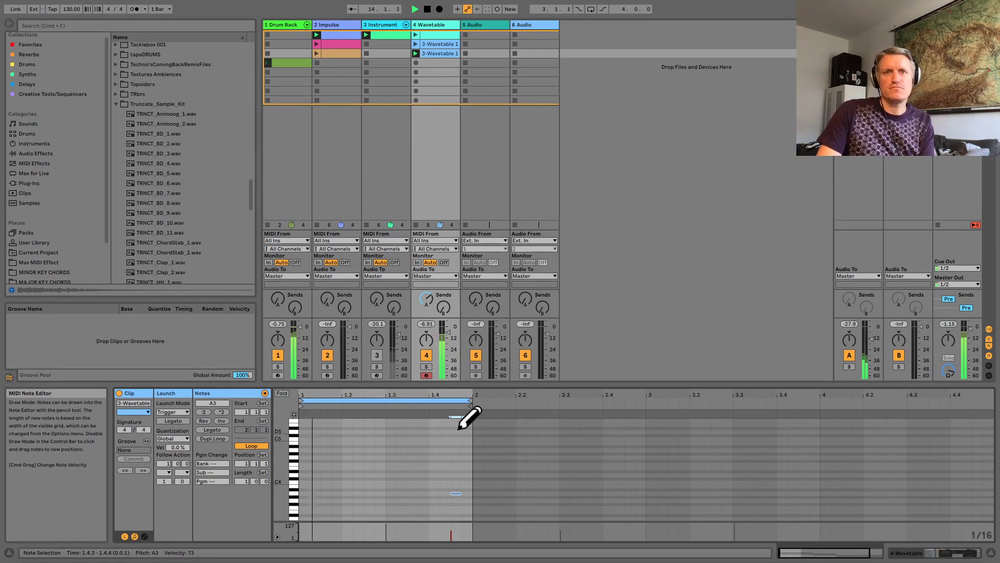
{"action": "key", "text": "Up"}
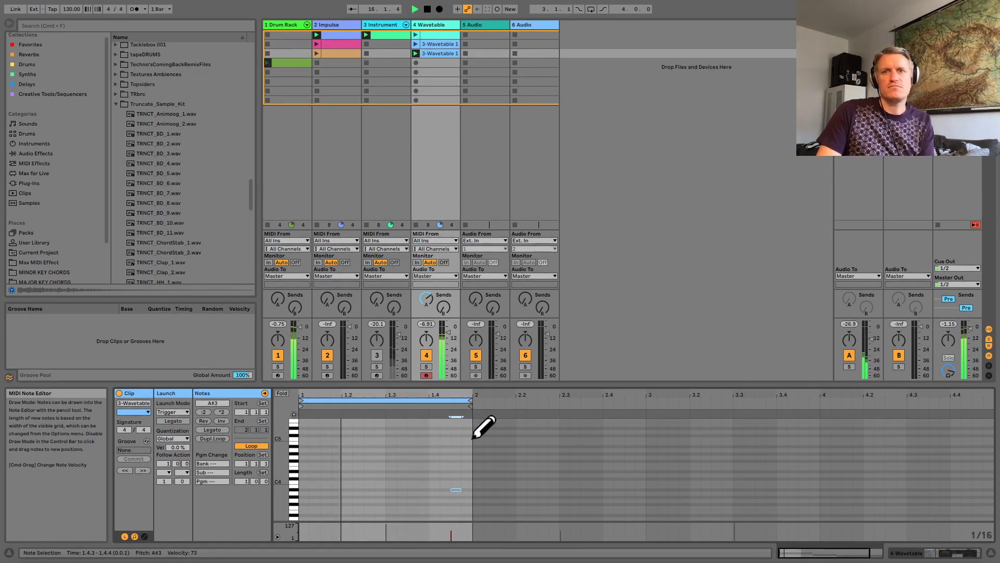
{"action": "key", "text": "Up"}
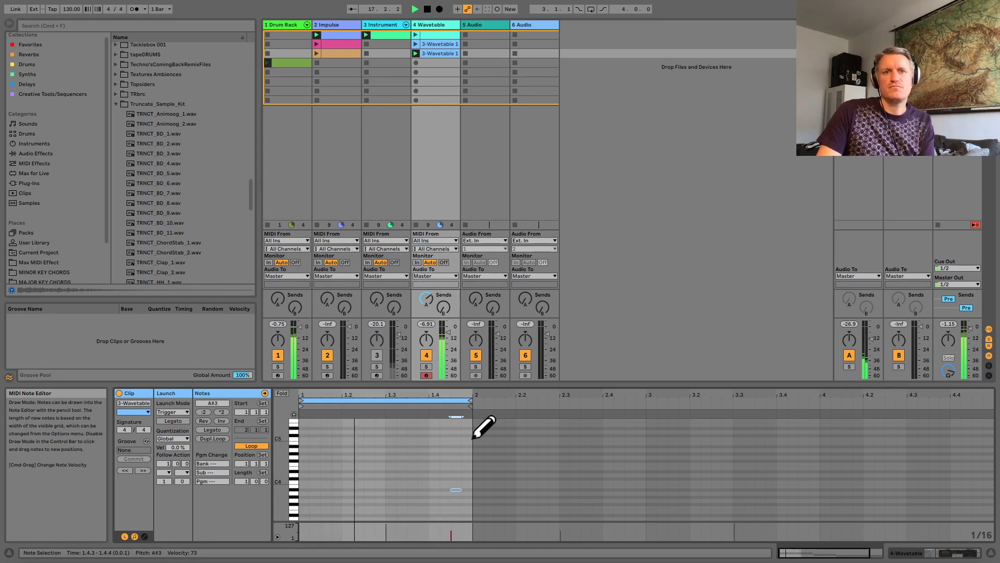
{"action": "key", "text": "Down"}
{"action": "key", "text": "Down"}
{"action": "key", "text": "Down"}
{"action": "key", "text": "Down"}
{"action": "key", "text": "Down"}
{"action": "key", "text": "Down"}
{"action": "key", "text": "Down"}
{"action": "key", "text": "Down"}
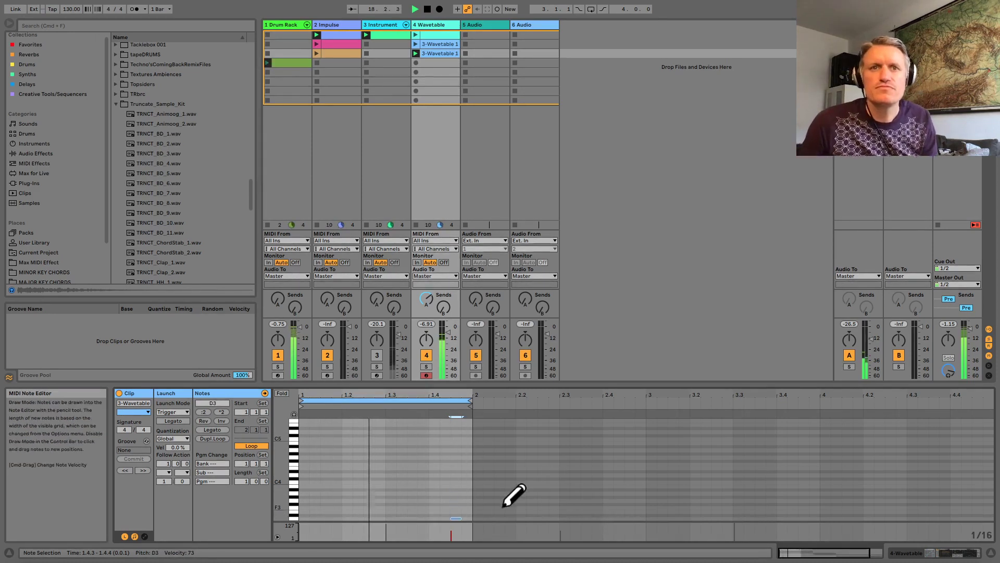
Shorten the copied Wavetable clip's two opening notes to about a sixteenth and delete the D3 note at 1.4.3.
{"action": "scroll", "coordinate": [469, 487], "scroll_direction": "down", "scroll_amount": 6}
{"action": "key", "text": "space"}
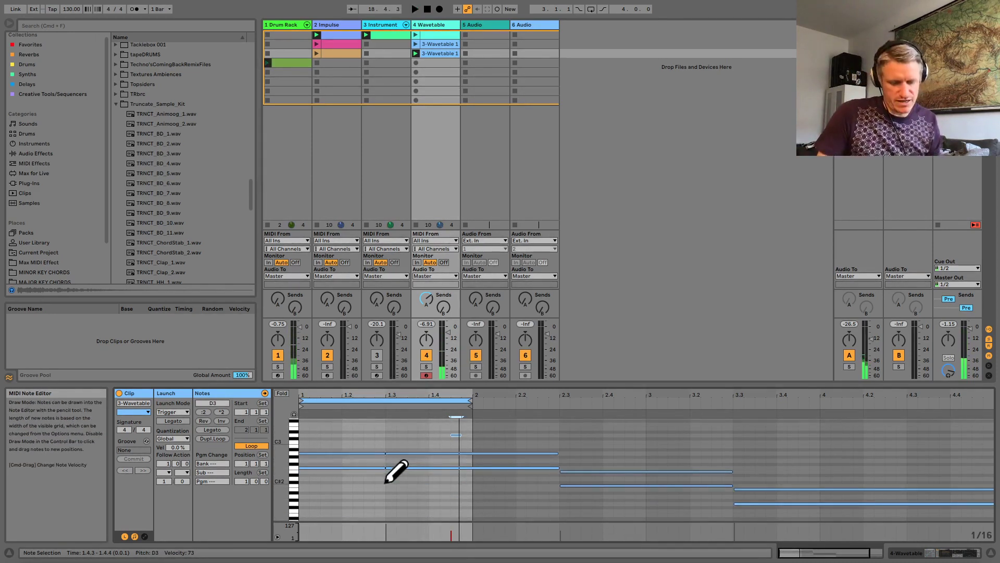
{"action": "key", "text": "b"}
{"action": "left_click_drag", "start_coordinate": [380, 484], "coordinate": [300, 446]}
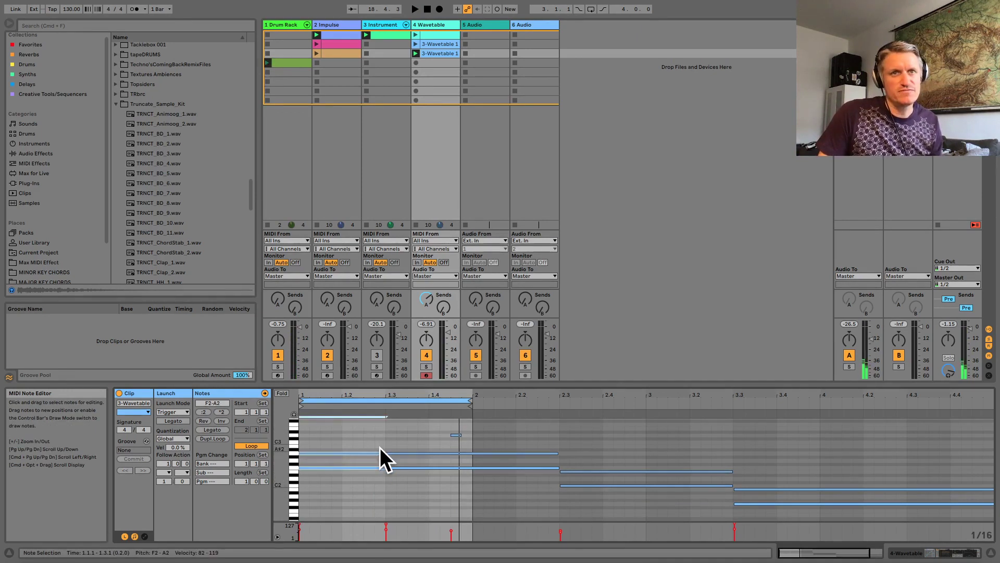
{"action": "key", "text": "space"}
{"action": "left_click_drag", "start_coordinate": [384, 452], "coordinate": [307, 455]}
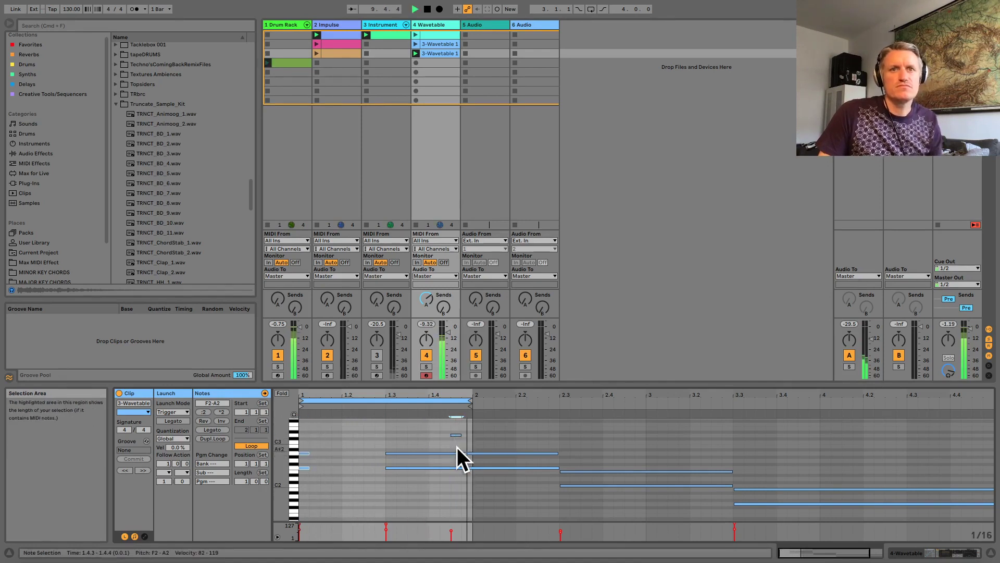
{"action": "left_click_drag", "start_coordinate": [464, 434], "coordinate": [446, 425]}
{"action": "key", "text": "Delete"}
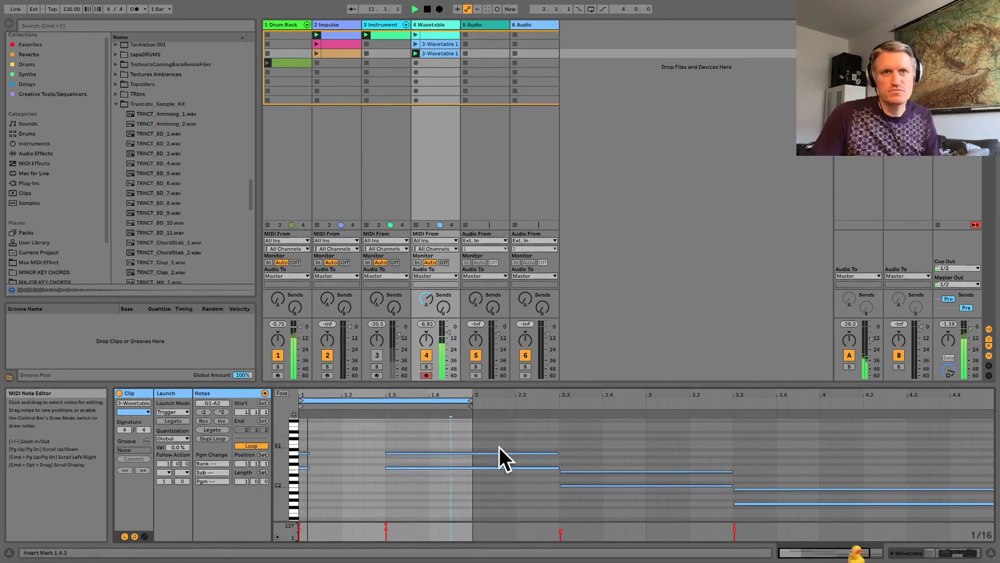
Change Wavetable's oscillator 2 to the Complex category's Bit Ring wavetable at 40% position and raise the filter frequency to 23.6 Hz.
{"action": "key", "text": "shift+Tab"}
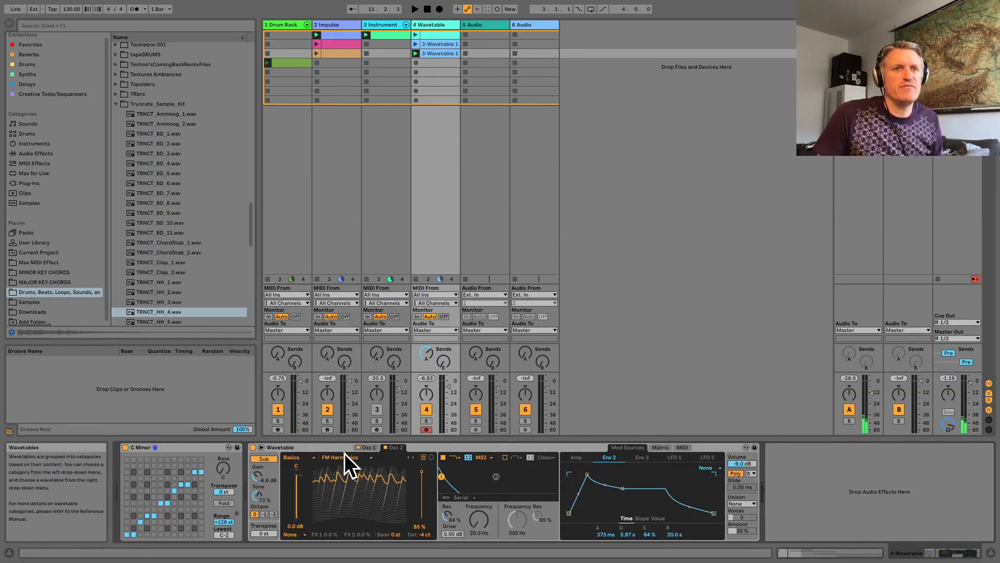
{"action": "left_click", "coordinate": [298, 456]}
{"action": "left_click", "coordinate": [301, 482]}
{"action": "key", "text": "space"}
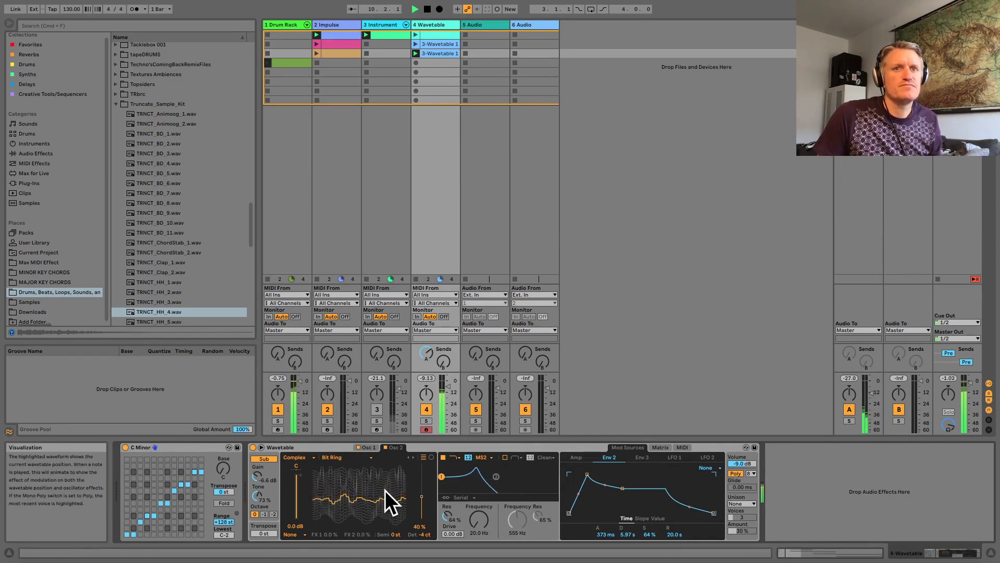
{"action": "key", "text": "space"}
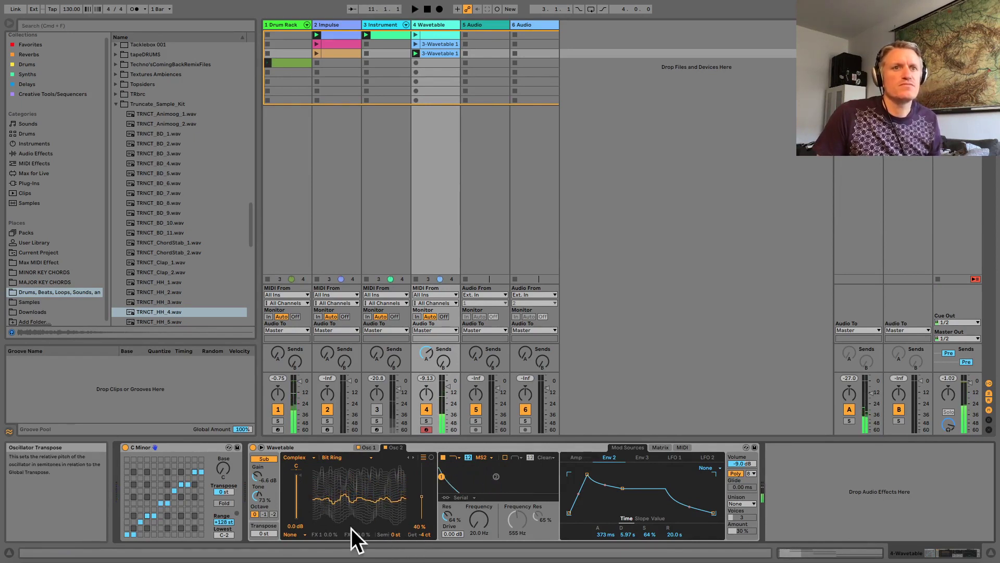
{"action": "left_click_drag", "start_coordinate": [470, 523], "coordinate": [470, 510]}
{"action": "key", "text": "space"}
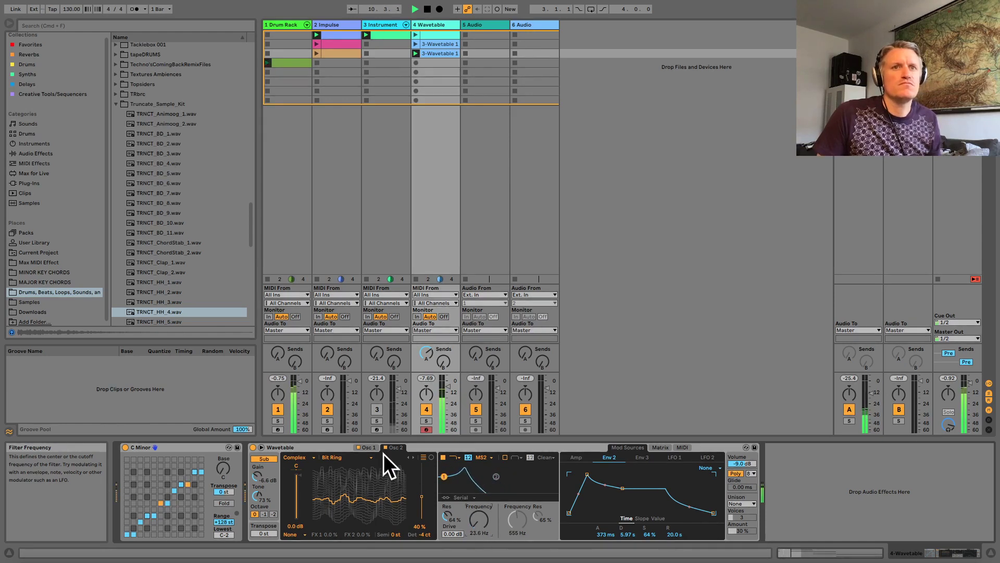
Change Wavetable's oscillator 1 to the Complex category's Bit Ring wavetable.
{"action": "left_click", "coordinate": [367, 447]}
{"action": "left_click", "coordinate": [291, 456]}
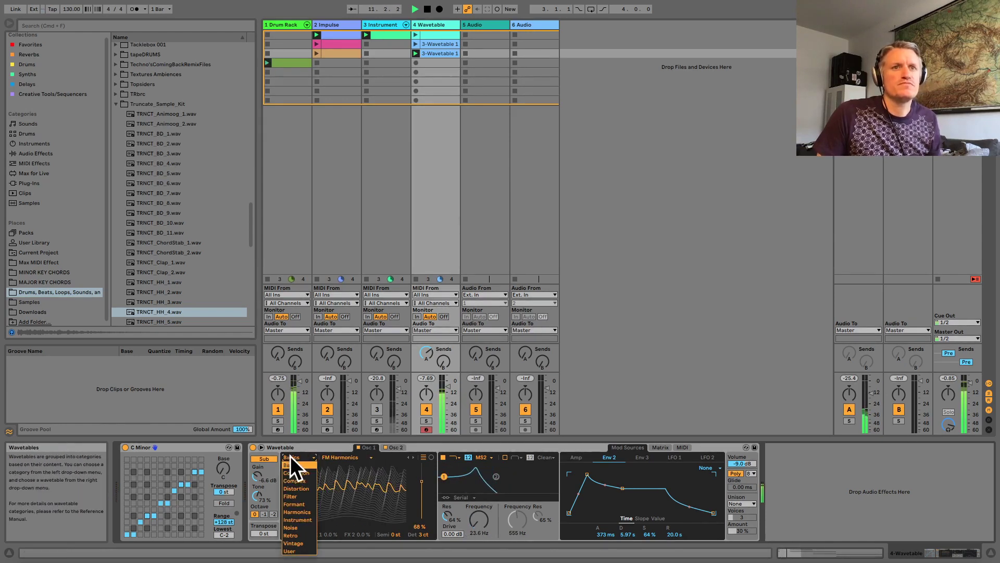
{"action": "left_click", "coordinate": [301, 481]}
Set Wavetable's sub oscillator to 86% tone and -12 dB gain, and lengthen Envelope 2's attack to 789 ms.
{"action": "left_click_drag", "start_coordinate": [257, 495], "coordinate": [257, 505]}
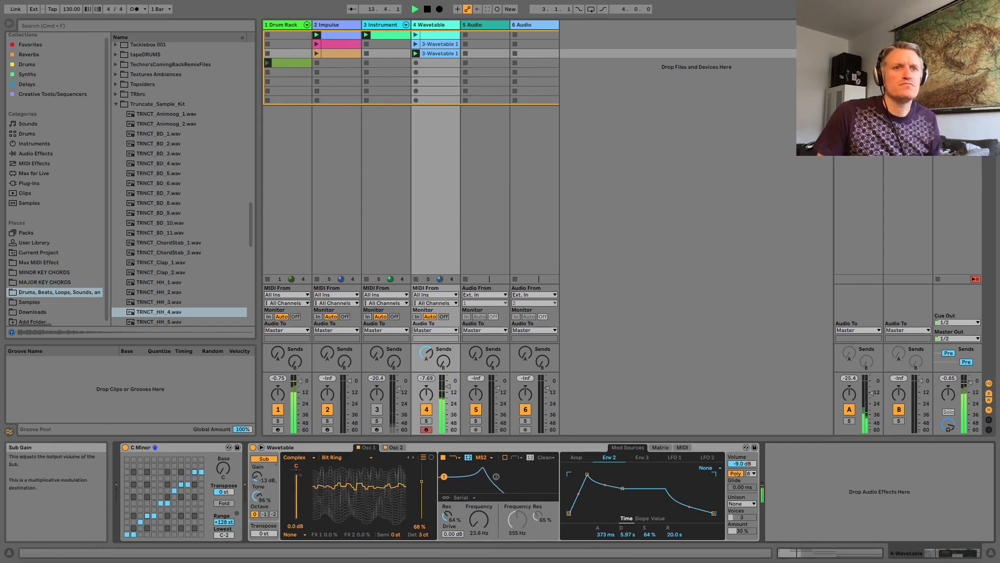
{"action": "left_click_drag", "start_coordinate": [257, 475], "coordinate": [257, 467]}
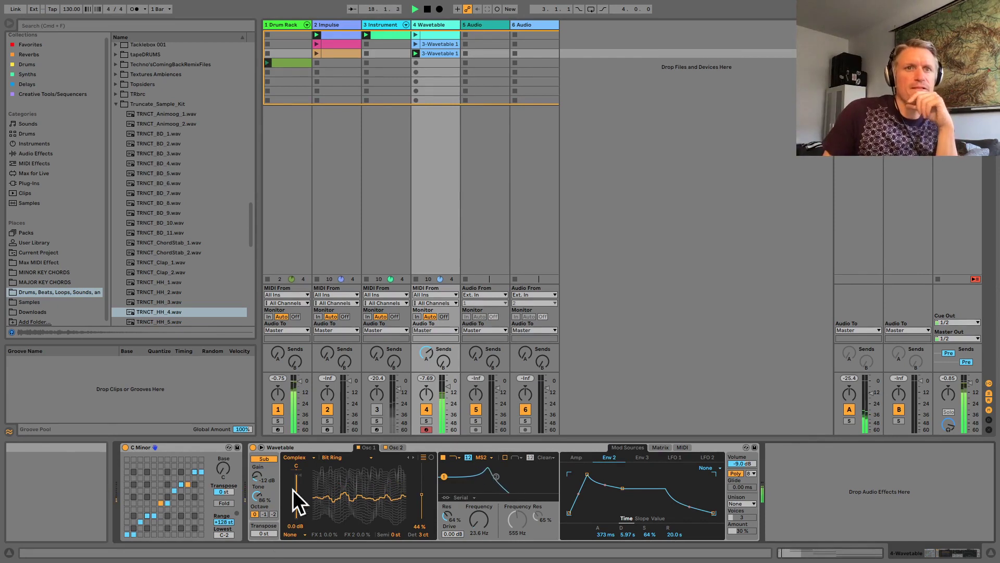
{"action": "left_click_drag", "start_coordinate": [587, 474], "coordinate": [590, 474]}
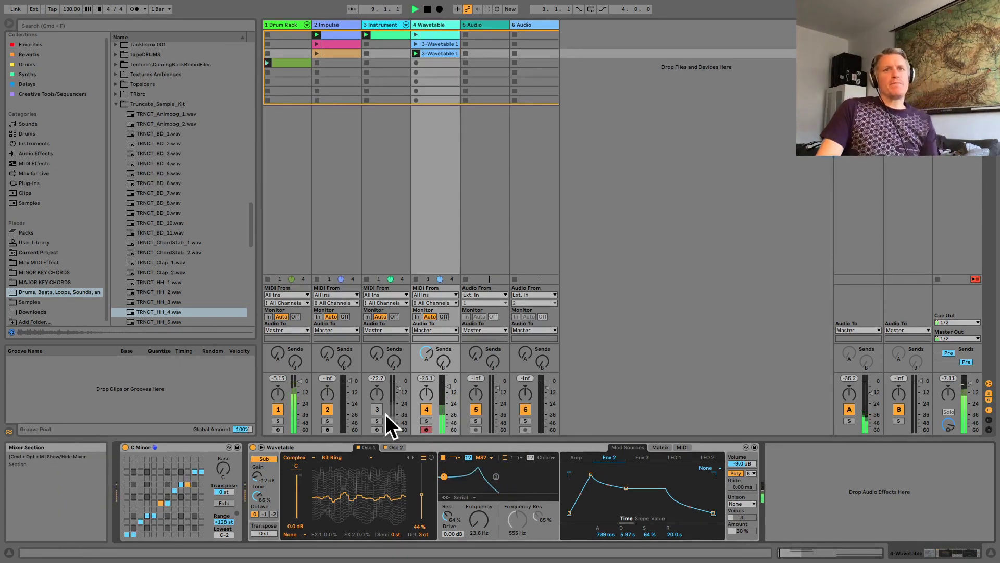
Mute the Wavetable track, unmute the Instrument track and raise the Instrument track's volume.
{"action": "key", "text": "space"}
{"action": "left_click", "coordinate": [426, 409]}
{"action": "key", "text": "space"}
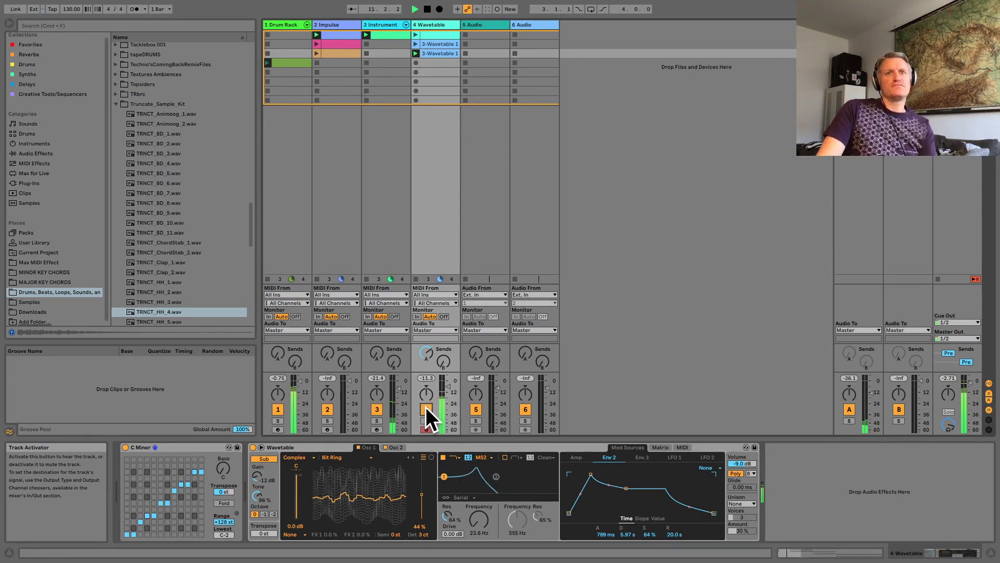
{"action": "left_click_drag", "start_coordinate": [395, 389], "coordinate": [395, 383]}
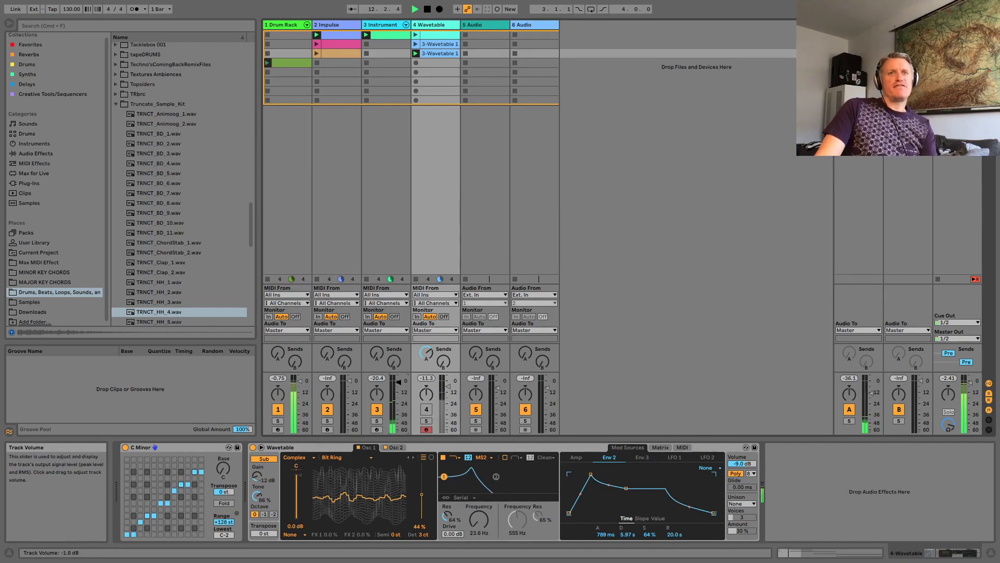
Open the Instrument track's clip for note editing and draw a sixteenth note on G#2 at 1.1.3.
{"action": "left_click", "coordinate": [389, 26]}
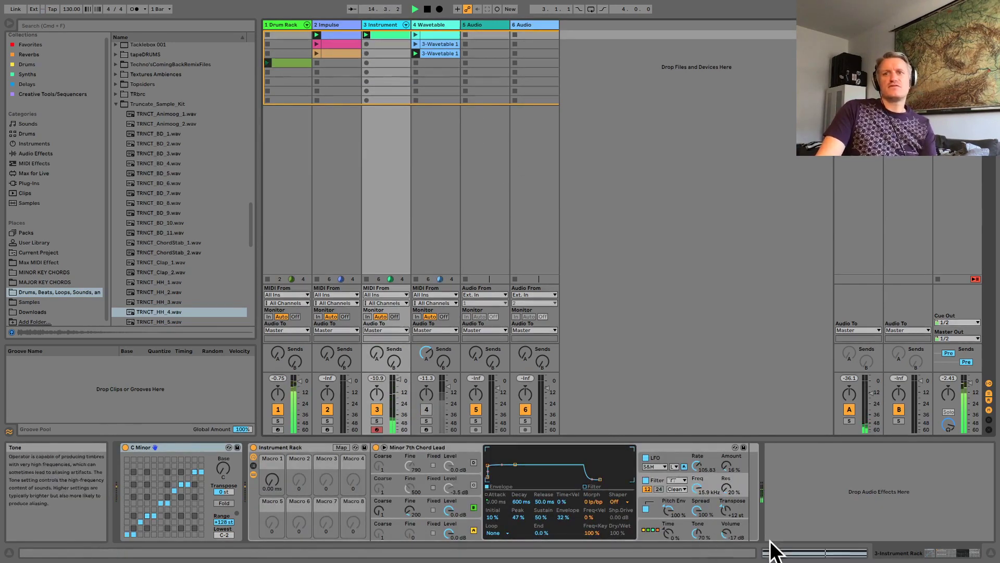
{"action": "left_click", "coordinate": [787, 553]}
{"action": "key", "text": "b"}
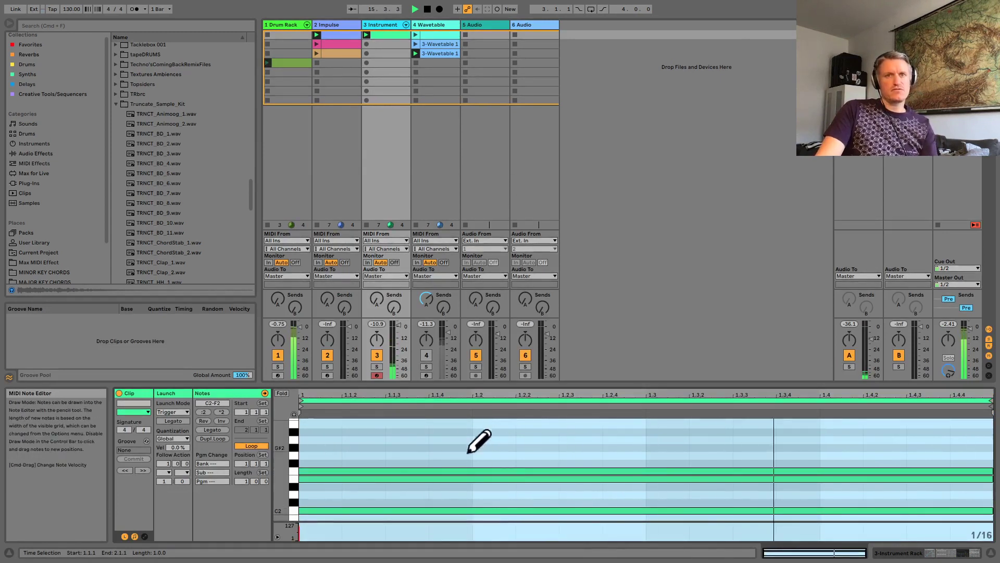
{"action": "left_click", "coordinate": [423, 446]}
{"action": "left_click_drag", "start_coordinate": [423, 444], "coordinate": [424, 421]}
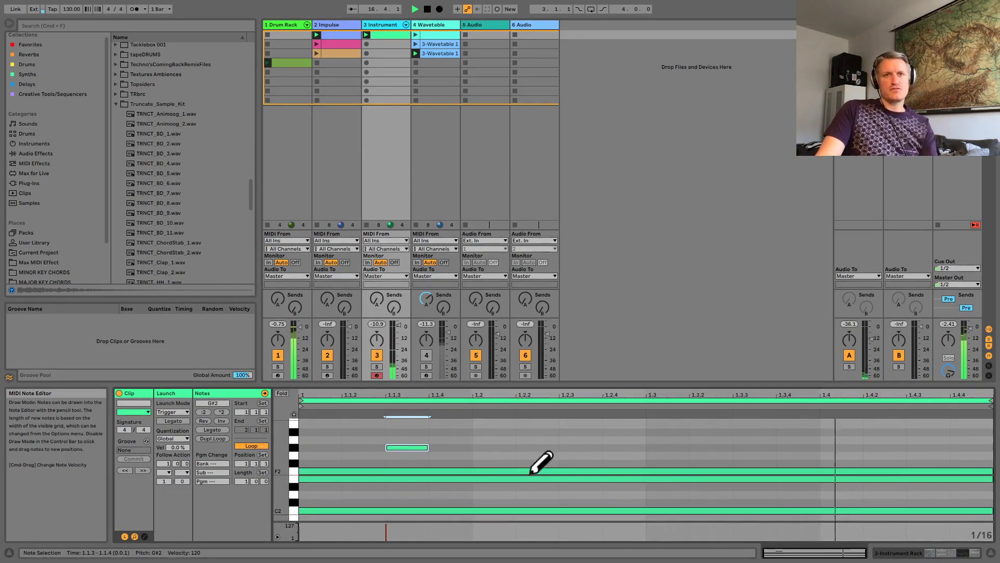
Cut the clip's three sustained notes between C2 and F2 down to a sixteenth at the start of the bar.
{"action": "left_click", "coordinate": [374, 472]}
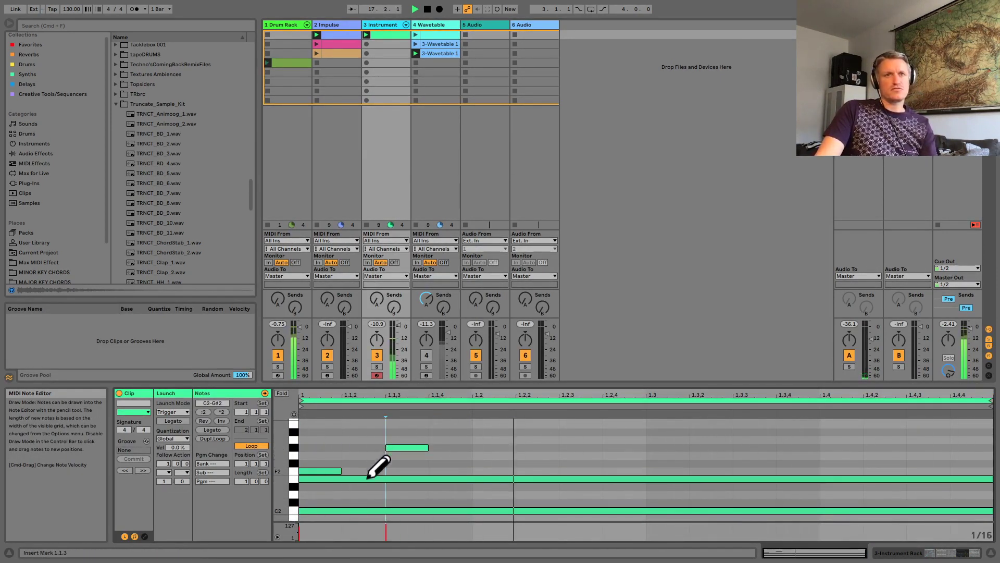
{"action": "left_click", "coordinate": [362, 518]}
{"action": "left_click", "coordinate": [359, 511]}
{"action": "left_click", "coordinate": [360, 517]}
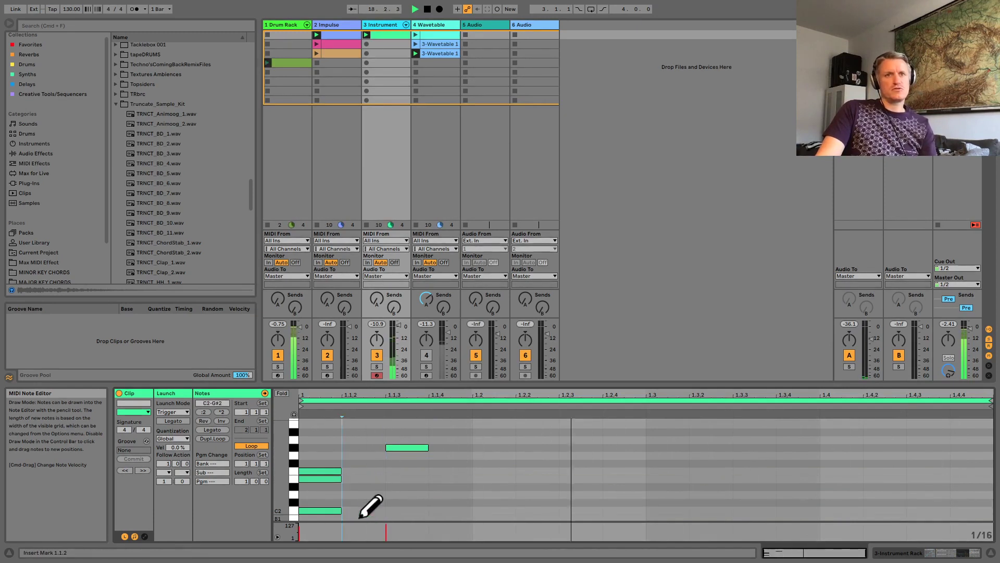
Draw further sixteenth notes on G#2 at 1.2.3, 1.3.3 and 1.4.3 in the Instrument clip.
{"action": "left_click_drag", "start_coordinate": [551, 447], "coordinate": [582, 442]}
{"action": "left_click", "coordinate": [536, 447]}
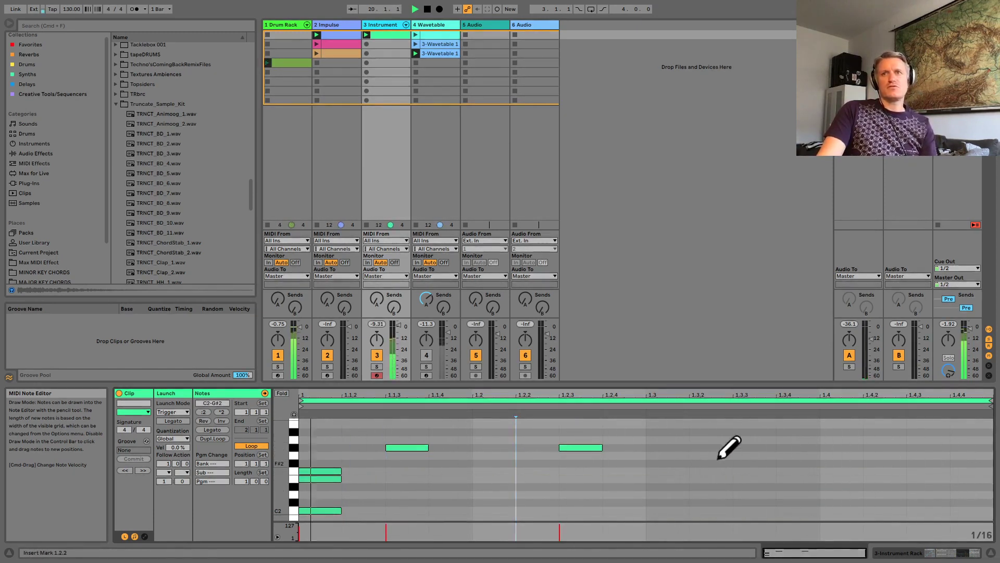
{"action": "left_click", "coordinate": [750, 447]}
{"action": "left_click", "coordinate": [932, 447]}
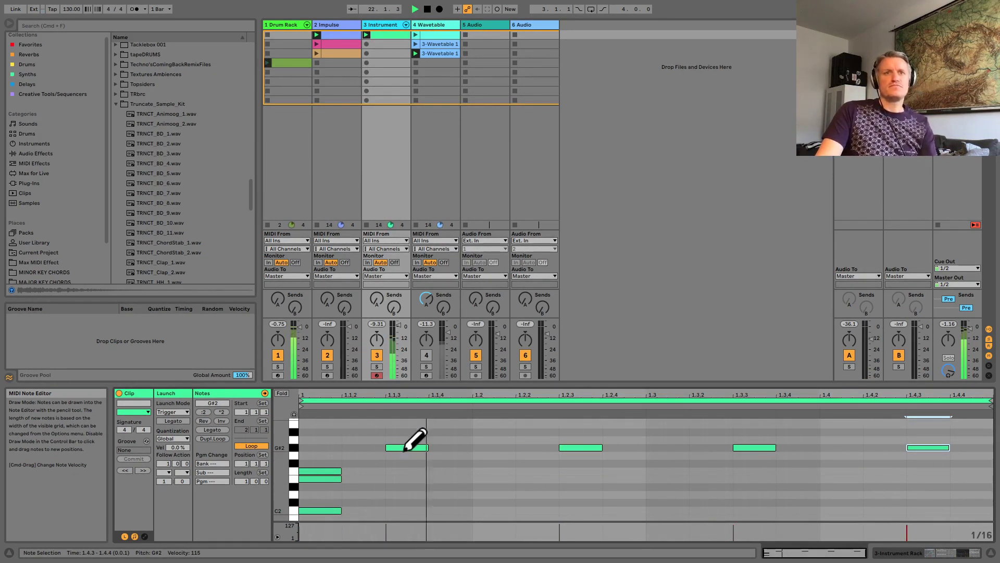
Transpose the four offbeat G#2 notes of the Instrument clip up by octaves to G#5.
{"action": "key", "text": "b"}
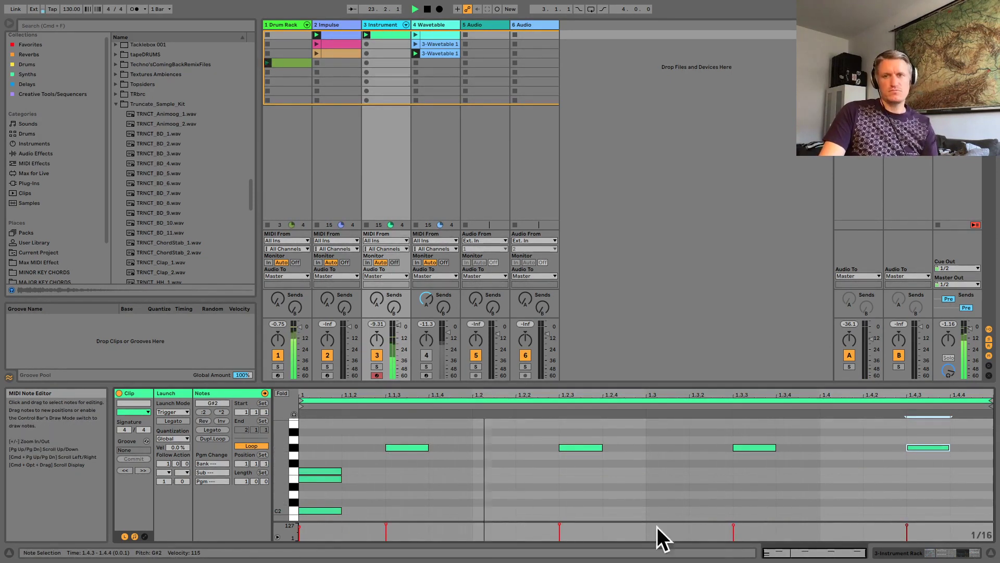
{"action": "left_click_drag", "start_coordinate": [930, 492], "coordinate": [375, 405]}
{"action": "key", "text": "shift+Up"}
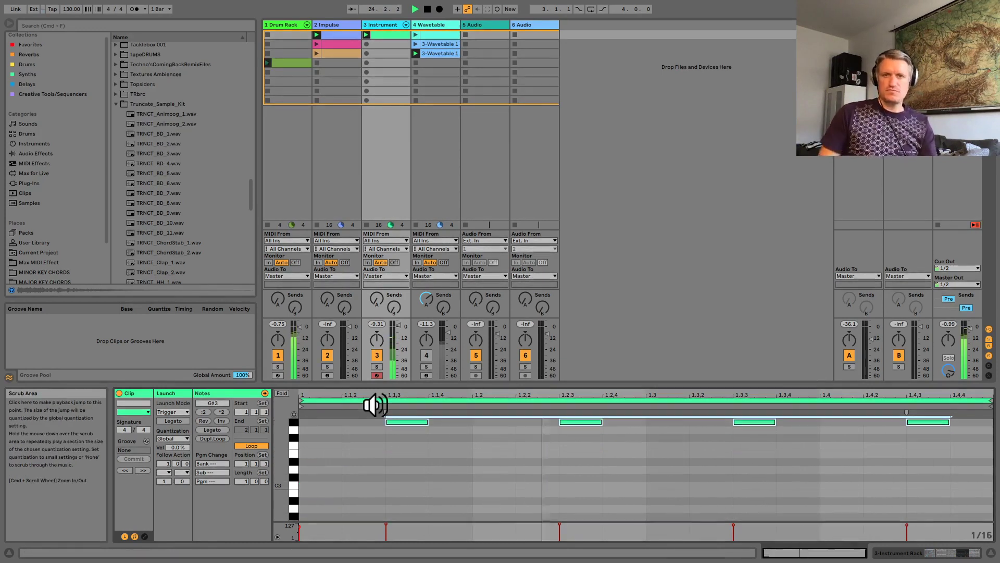
{"action": "key", "text": "shift+Up"}
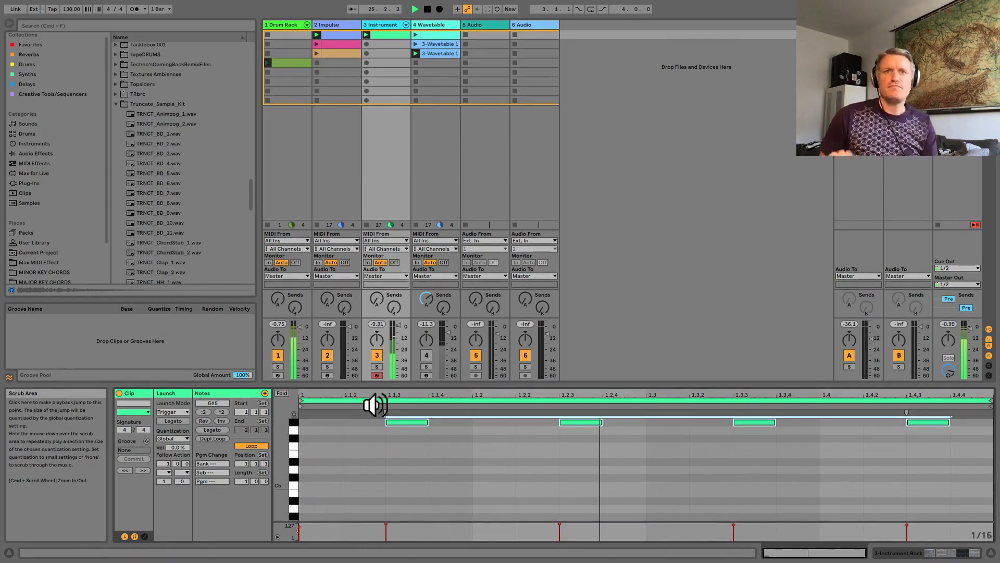
Transpose the Instrument clip's opening three-note chord up an octave to C3–F3.
{"action": "scroll", "coordinate": [392, 464], "scroll_direction": "down", "scroll_amount": 10}
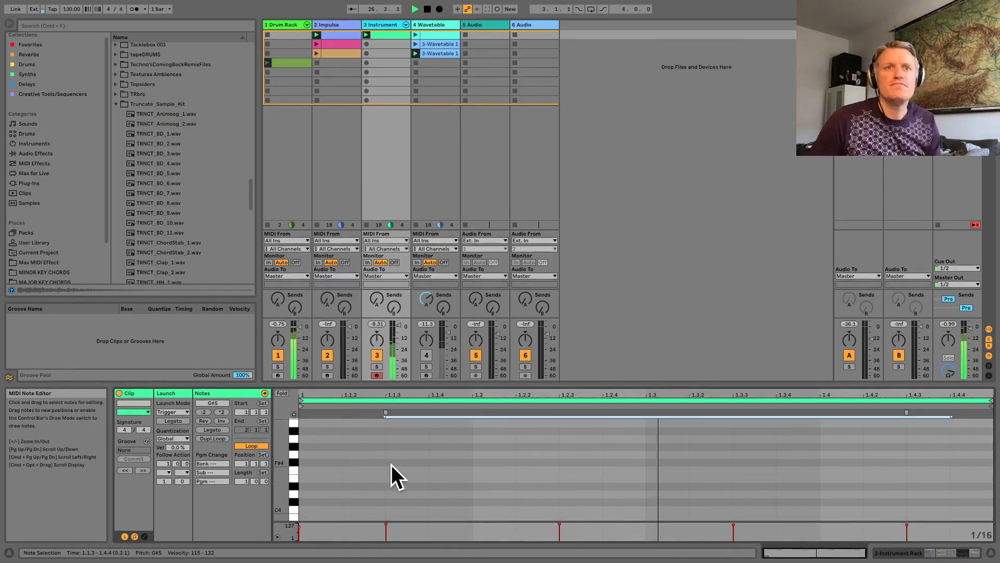
{"action": "scroll", "coordinate": [390, 467], "scroll_direction": "up", "scroll_amount": 4}
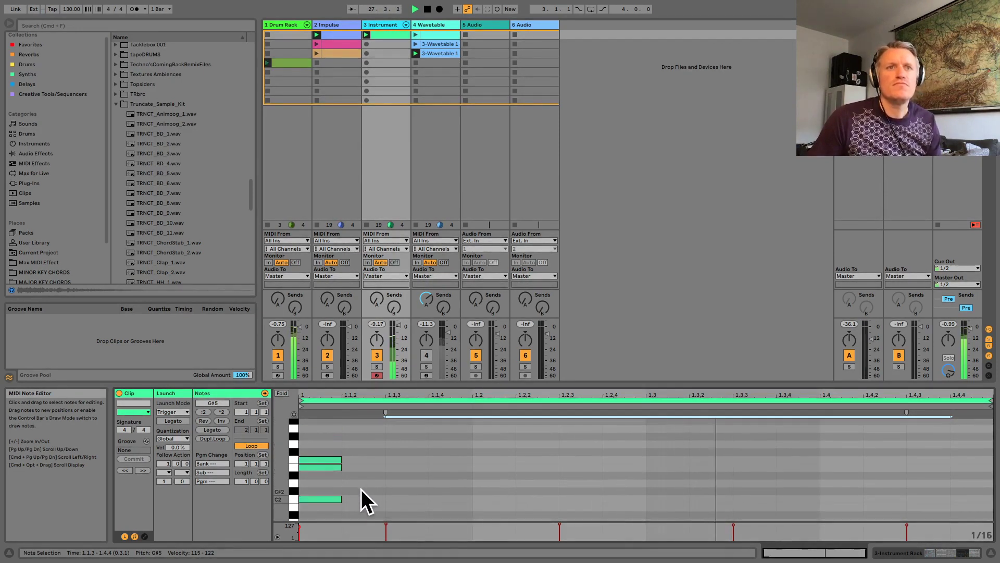
{"action": "left_click_drag", "start_coordinate": [354, 505], "coordinate": [280, 438]}
{"action": "key", "text": "shift+Up"}
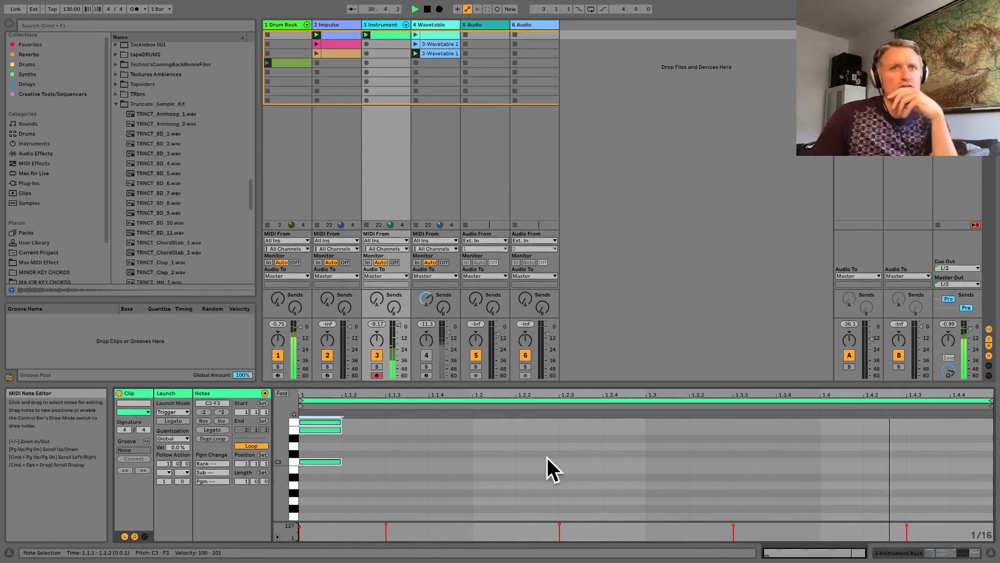
{"action": "scroll", "coordinate": [615, 471], "scroll_direction": "up", "scroll_amount": 3}
{"action": "scroll", "coordinate": [611, 468], "scroll_direction": "up", "scroll_amount": 10}
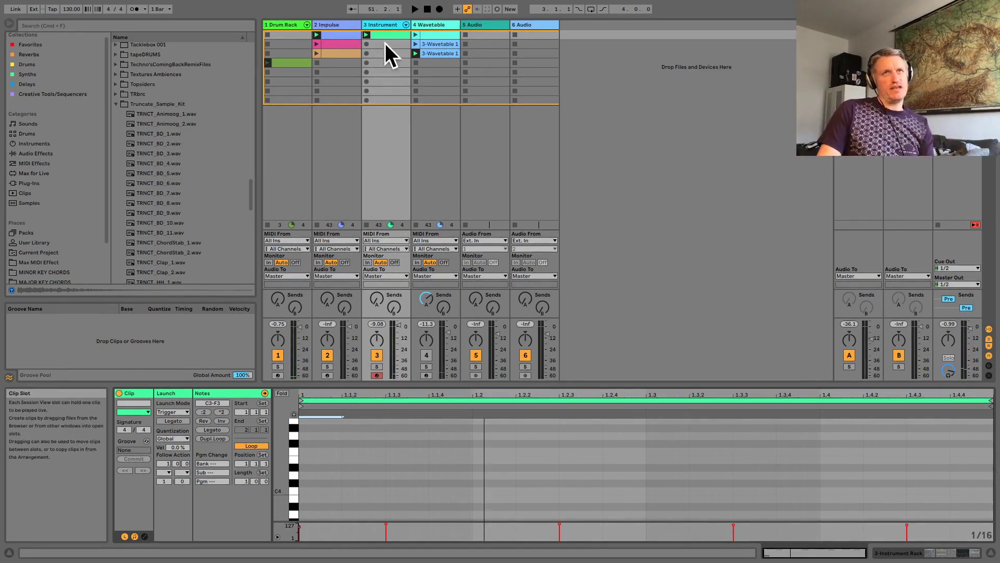
In Minor 7th Chord Lead, try a different level for oscillator B and enable oscillator C at -1.6 dB.
{"action": "key", "text": "space"}
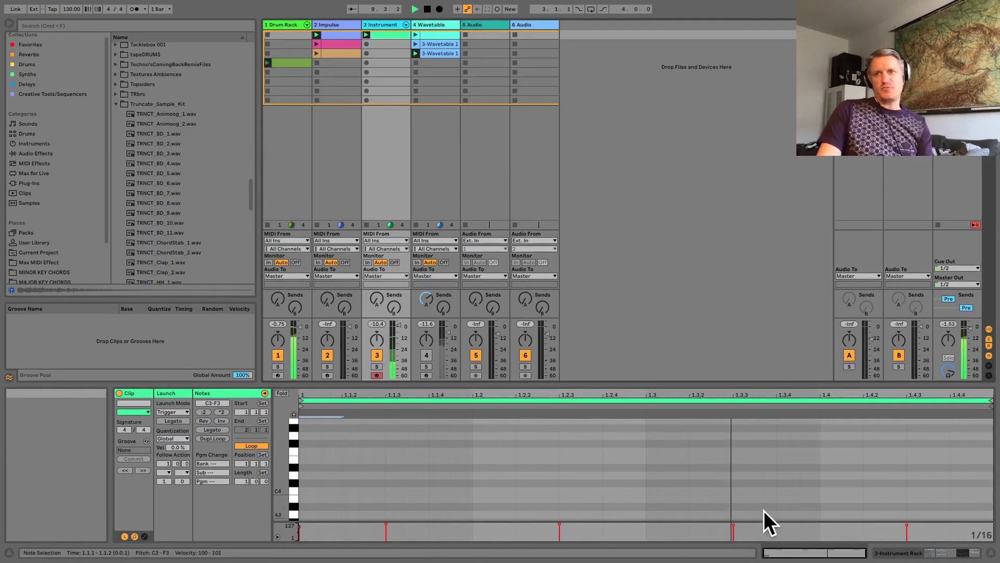
{"action": "left_click", "coordinate": [952, 552]}
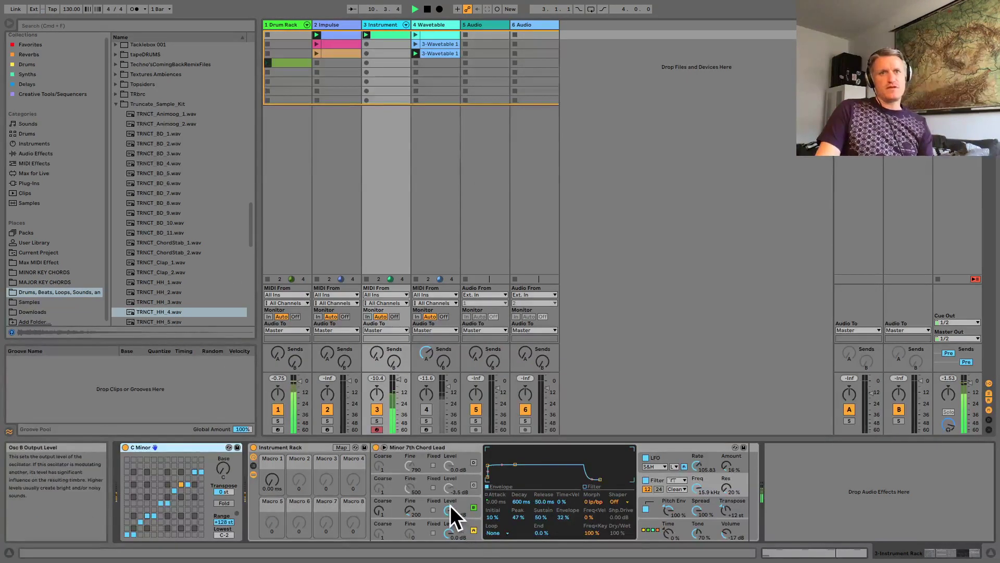
{"action": "left_click_drag", "start_coordinate": [449, 508], "coordinate": [451, 531]}
{"action": "left_click", "coordinate": [471, 486]}
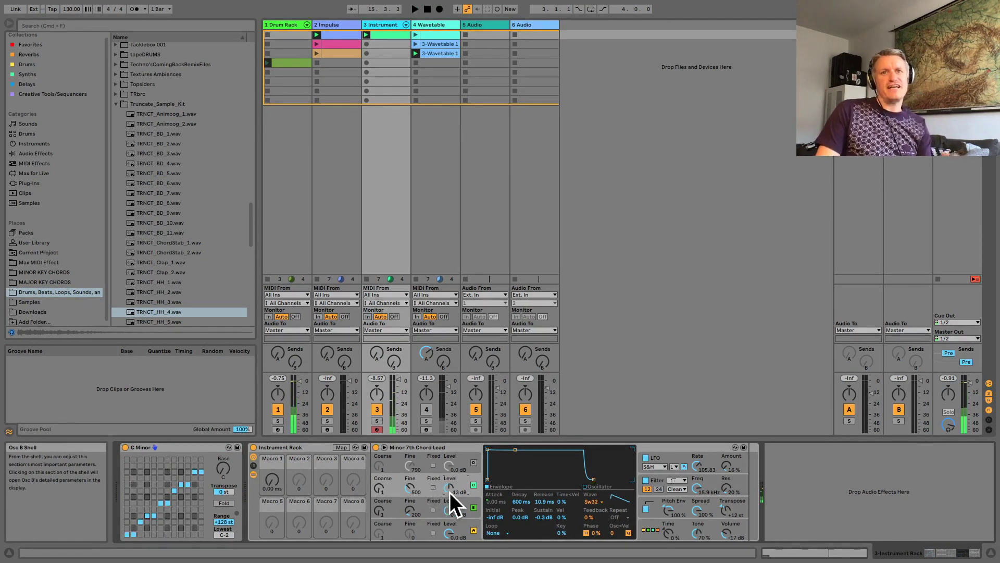
{"action": "left_click_drag", "start_coordinate": [452, 493], "coordinate": [452, 482]}
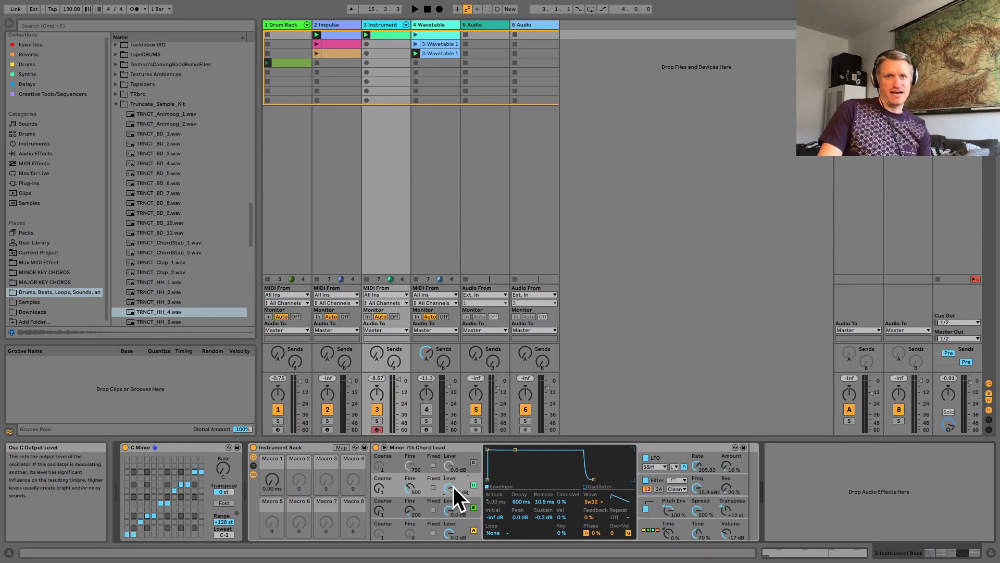
Try another fine frequency for oscillator C during playback and lower its output level to -62 dB.
{"action": "mouse_move", "coordinate": [413, 488]}
{"action": "left_mouse_down"}
{"action": "mouse_move", "coordinate": [413, 500]}
{"action": "mouse_move", "coordinate": [413, 486]}
{"action": "left_mouse_up"}
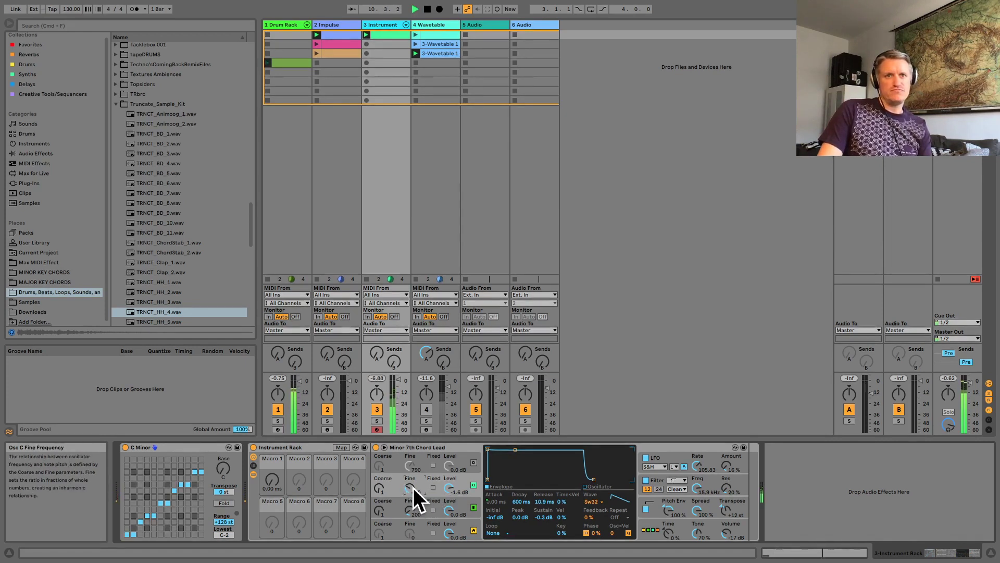
{"action": "key", "text": "space"}
{"action": "key", "text": "space"}
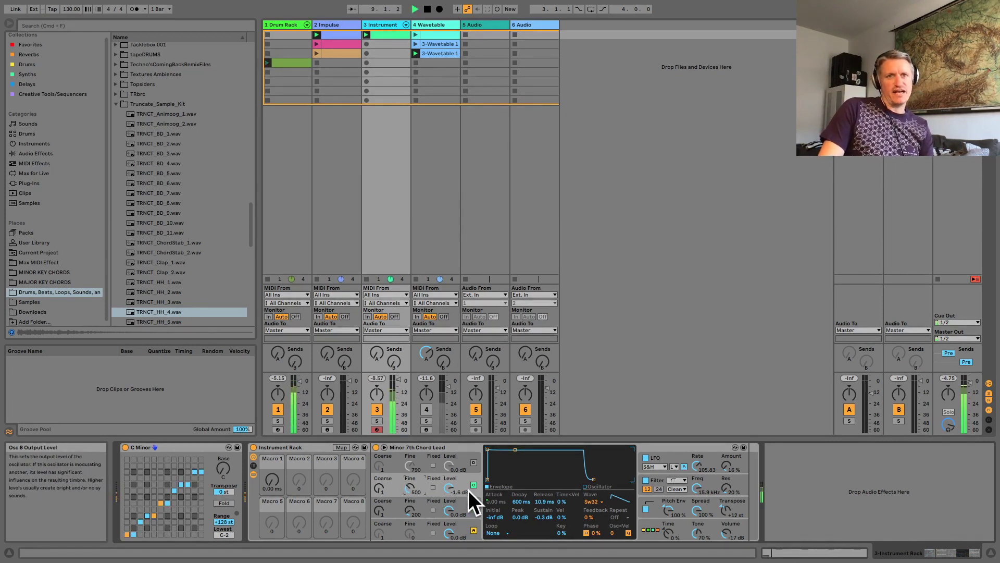
{"action": "left_click_drag", "start_coordinate": [445, 492], "coordinate": [445, 501]}
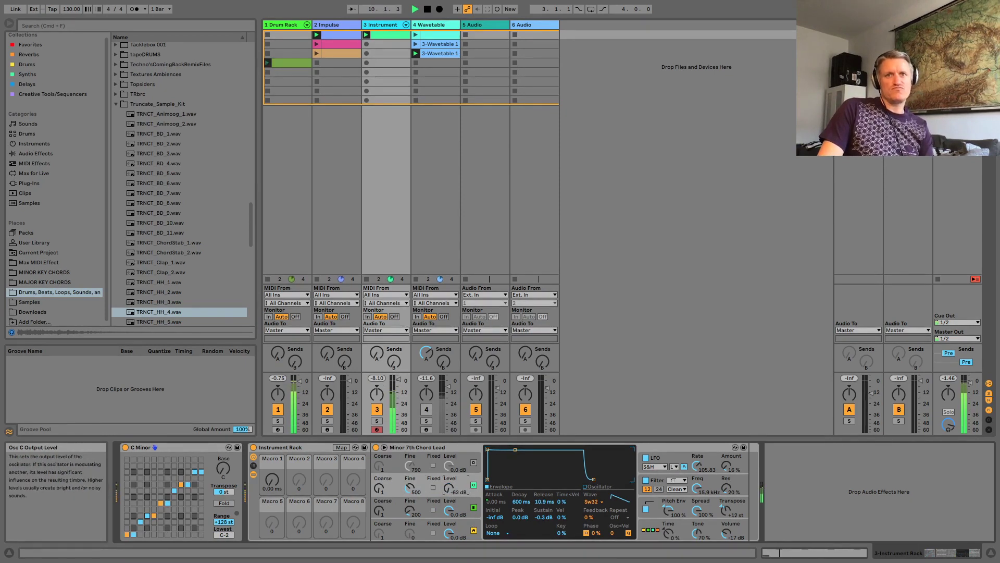
In Minor 7th Chord Lead, try the oscillator algorithms during playback and switch from the vertical stack to a branching one.
{"action": "left_click", "coordinate": [707, 481]}
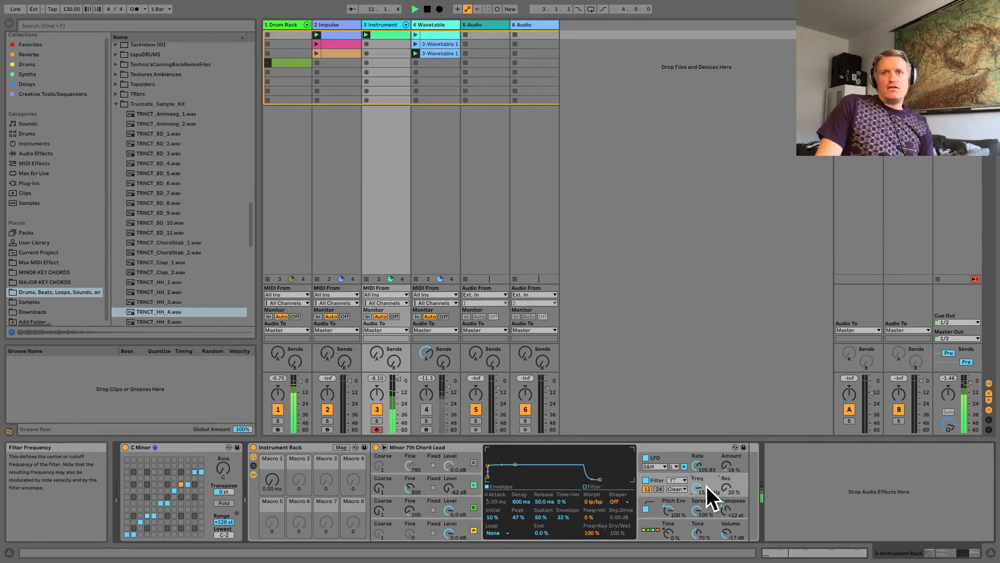
{"action": "left_click", "coordinate": [656, 530]}
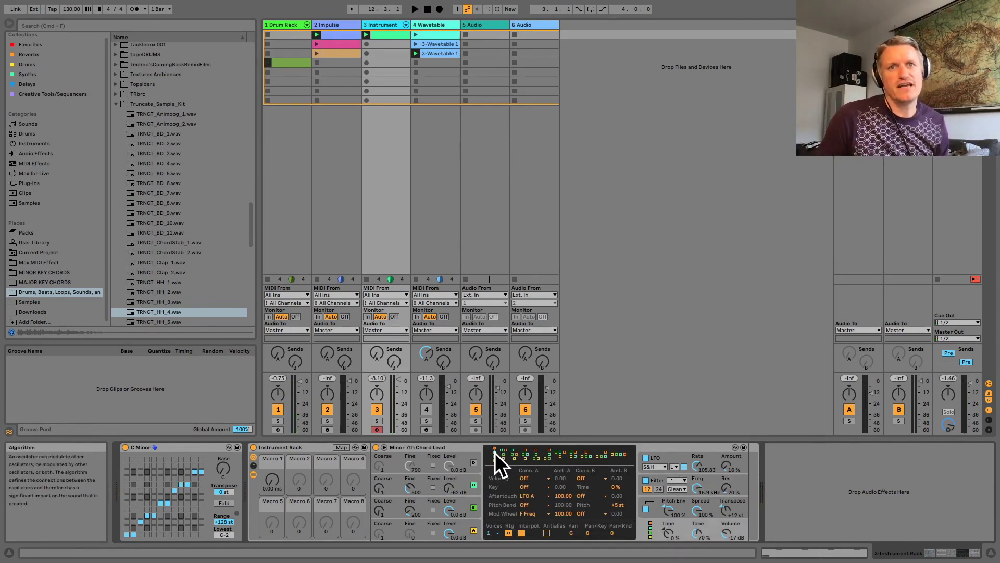
{"action": "key", "text": "space"}
{"action": "left_click", "coordinate": [526, 453]}
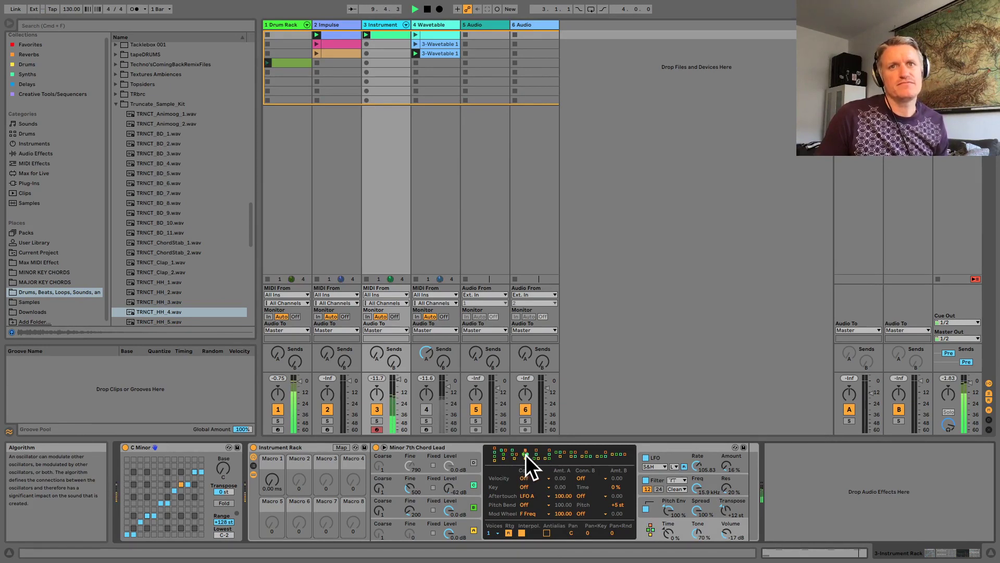
{"action": "left_click", "coordinate": [537, 455]}
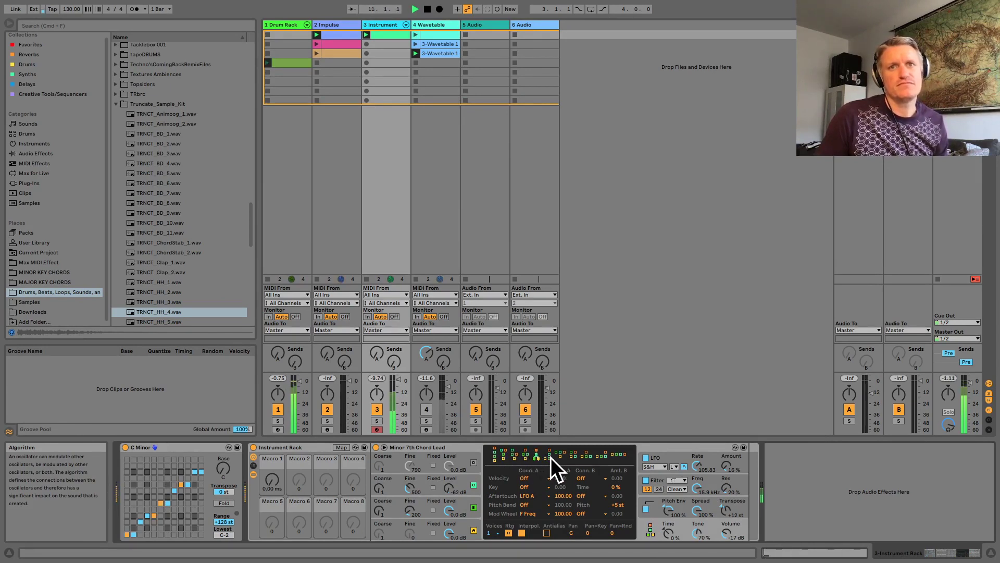
Reactivate the muted Wavetable track and set the attack of its Wavetable device's Env 2 to 0 ms.
{"action": "left_click", "coordinate": [839, 553]}
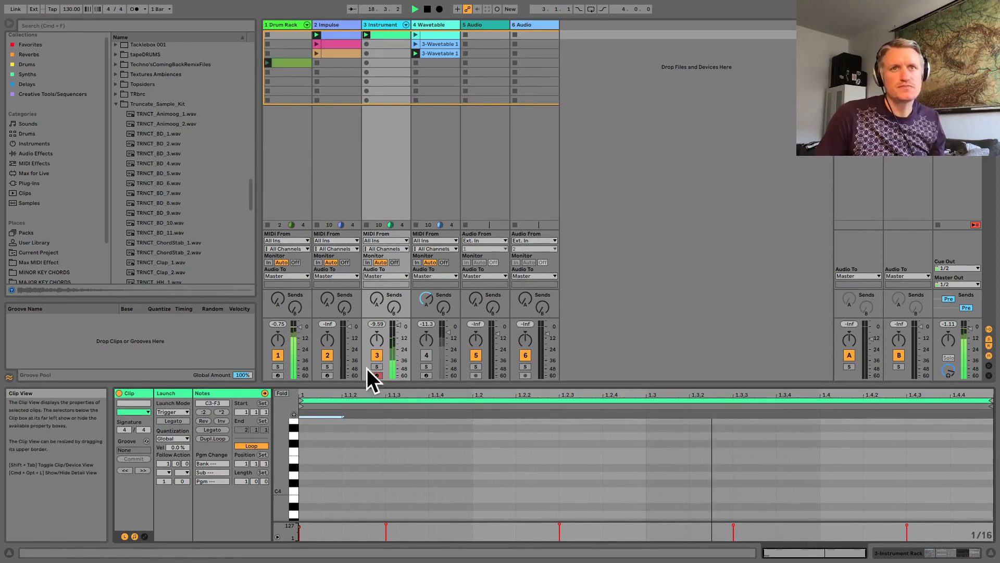
{"action": "left_click", "coordinate": [425, 354]}
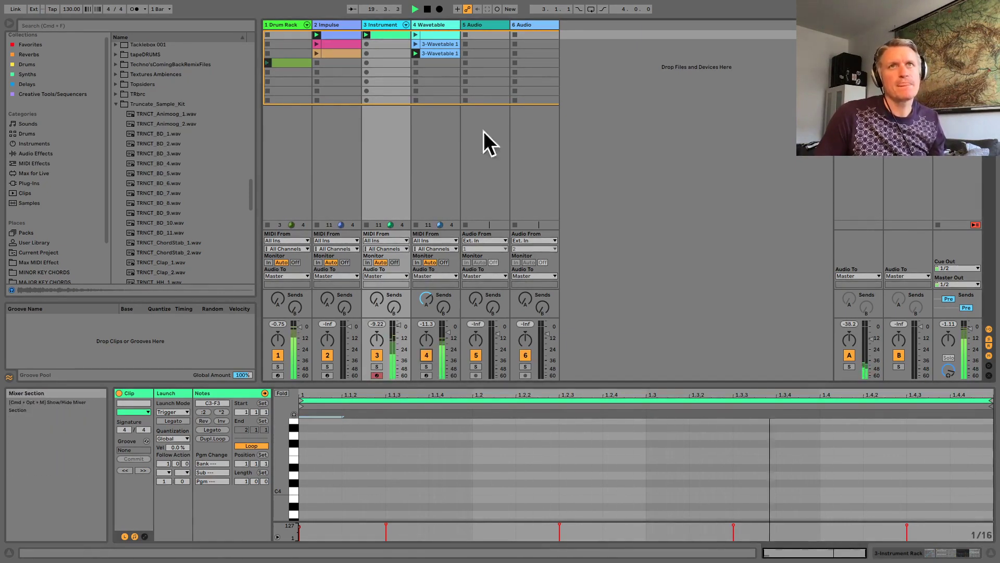
{"action": "left_click", "coordinate": [439, 53]}
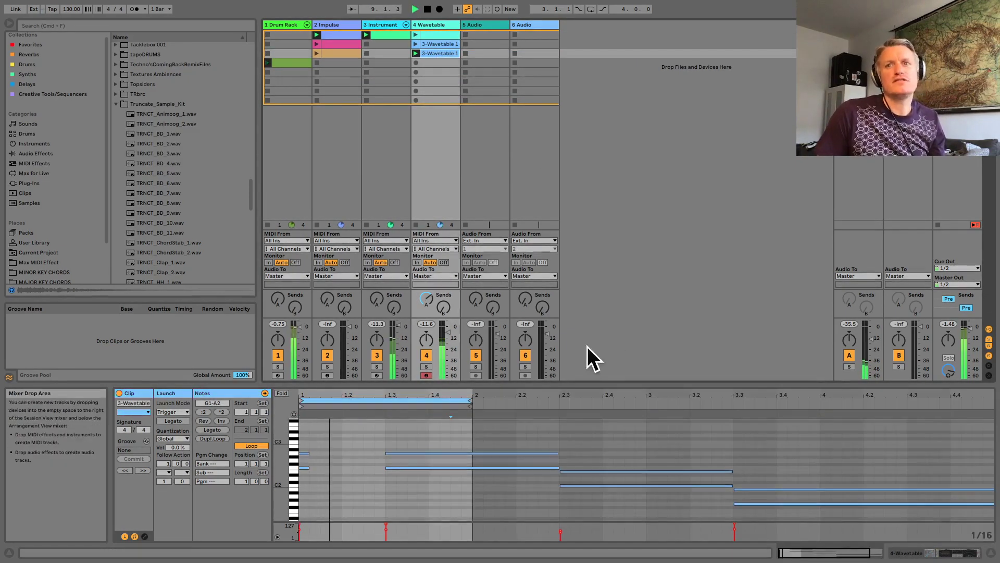
{"action": "left_click", "coordinate": [930, 552]}
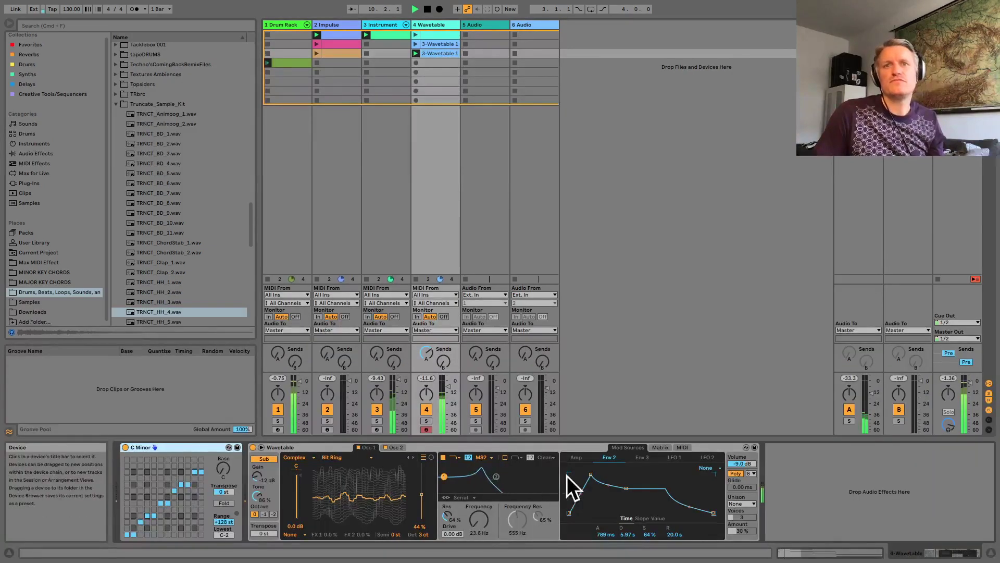
{"action": "left_click_drag", "start_coordinate": [591, 473], "coordinate": [569, 480]}
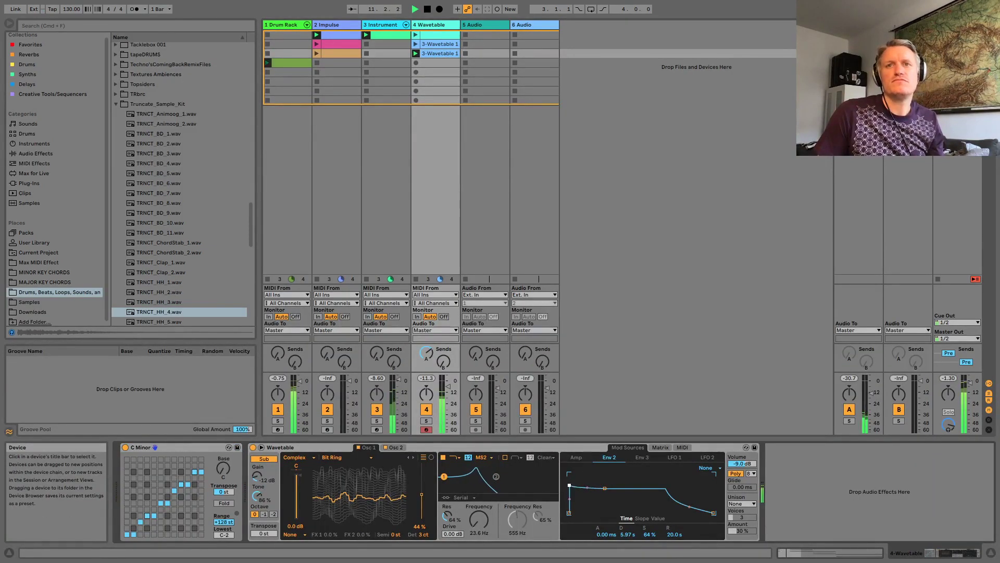
Shape Wavetable's amp envelope with 259 ms decay, -8.3 dB sustain and 956 ms release, and set filter 1's frequency to 83.6 Hz.
{"action": "left_click", "coordinate": [576, 457]}
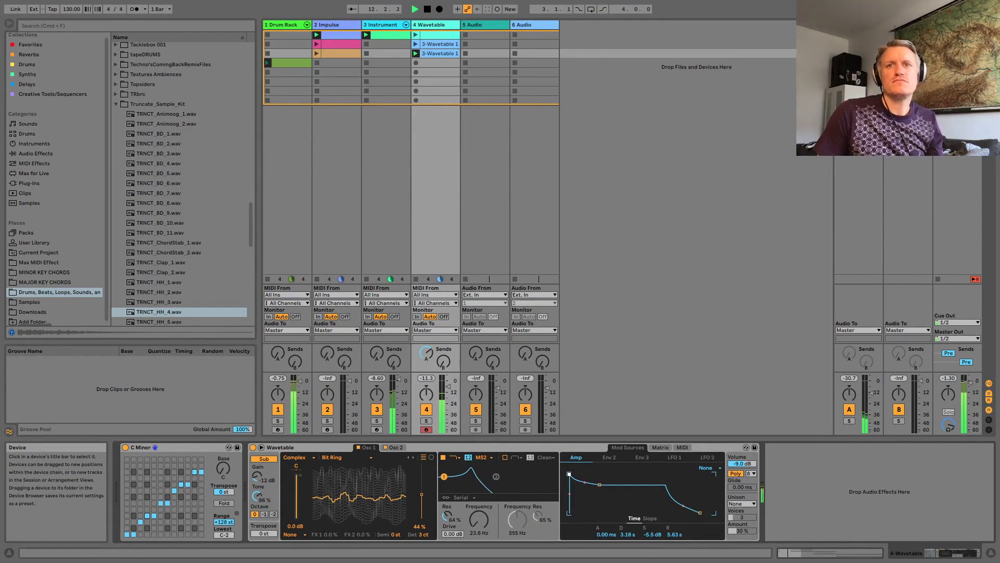
{"action": "mouse_move", "coordinate": [600, 486]}
{"action": "left_mouse_down"}
{"action": "mouse_move", "coordinate": [577, 484]}
{"action": "mouse_move", "coordinate": [587, 482]}
{"action": "left_mouse_up"}
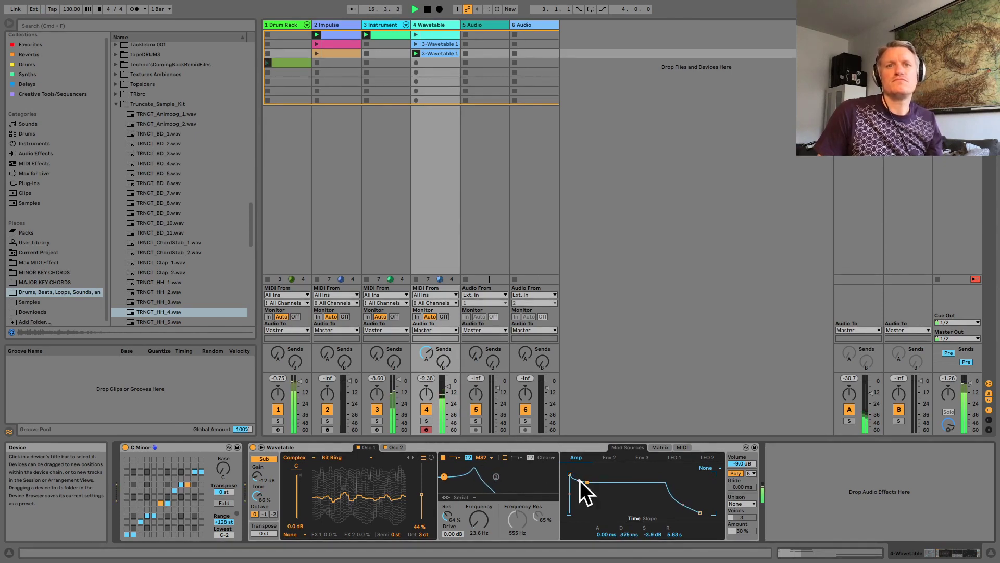
{"action": "mouse_move", "coordinate": [482, 521]}
{"action": "left_mouse_down"}
{"action": "mouse_move", "coordinate": [482, 505]}
{"action": "mouse_move", "coordinate": [485, 526]}
{"action": "left_mouse_up"}
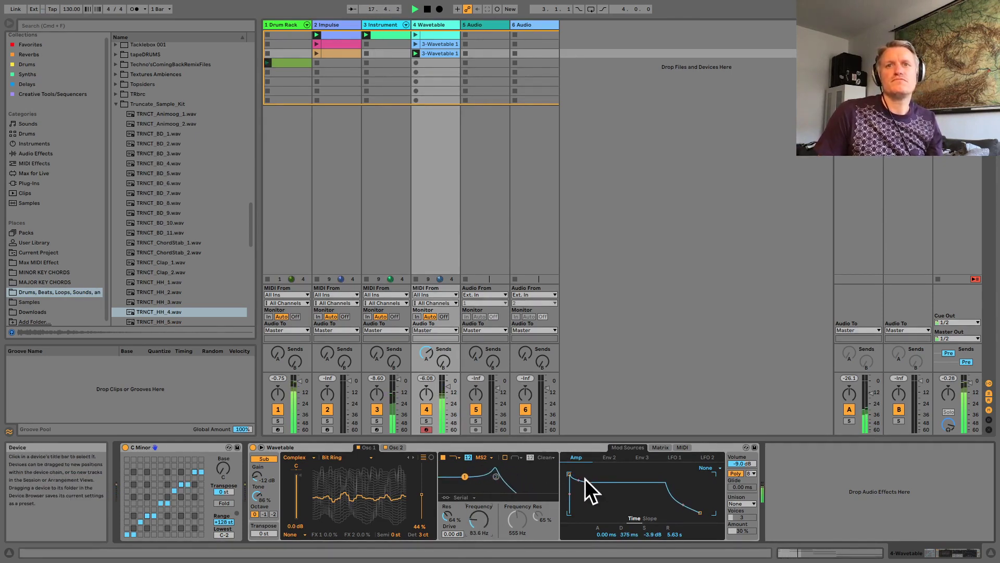
{"action": "left_click_drag", "start_coordinate": [586, 482], "coordinate": [586, 488]}
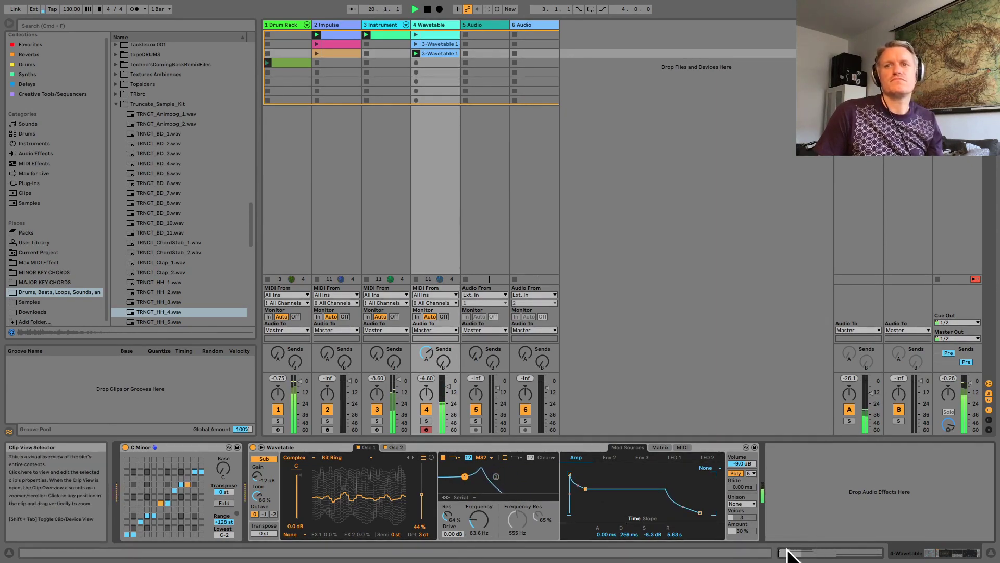
{"action": "left_click", "coordinate": [790, 553]}
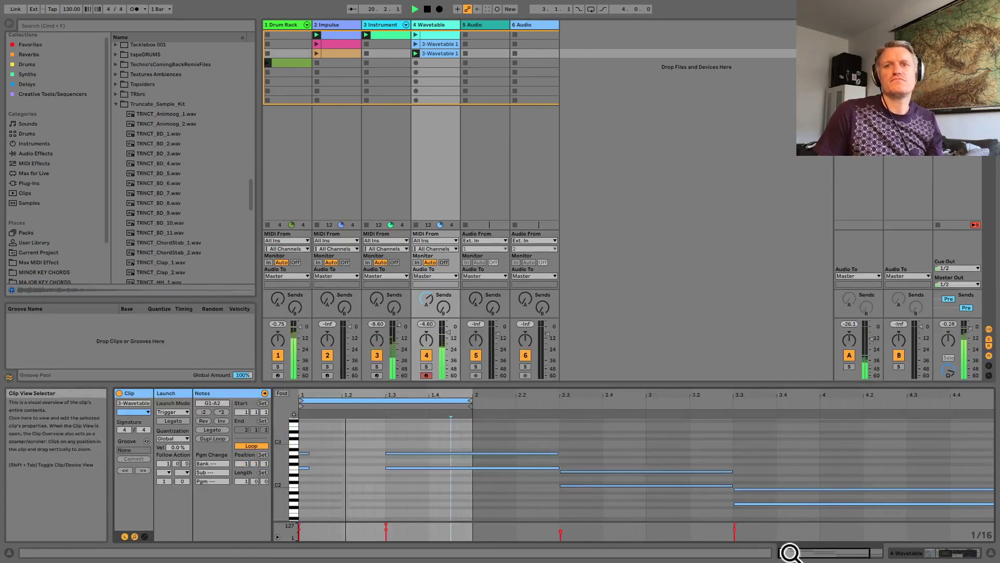
{"action": "left_click", "coordinate": [936, 555]}
{"action": "left_click_drag", "start_coordinate": [700, 512], "coordinate": [688, 512]}
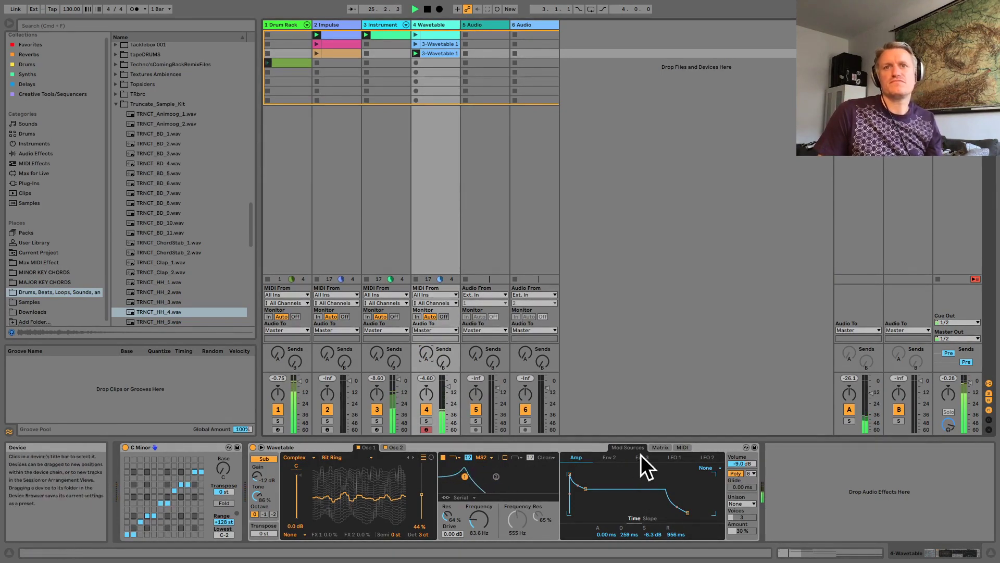
Add short C3 notes at 1.2.2, 1.2.4 and 1.4.3 to the third Wavetable clip.
{"action": "left_click", "coordinate": [810, 553]}
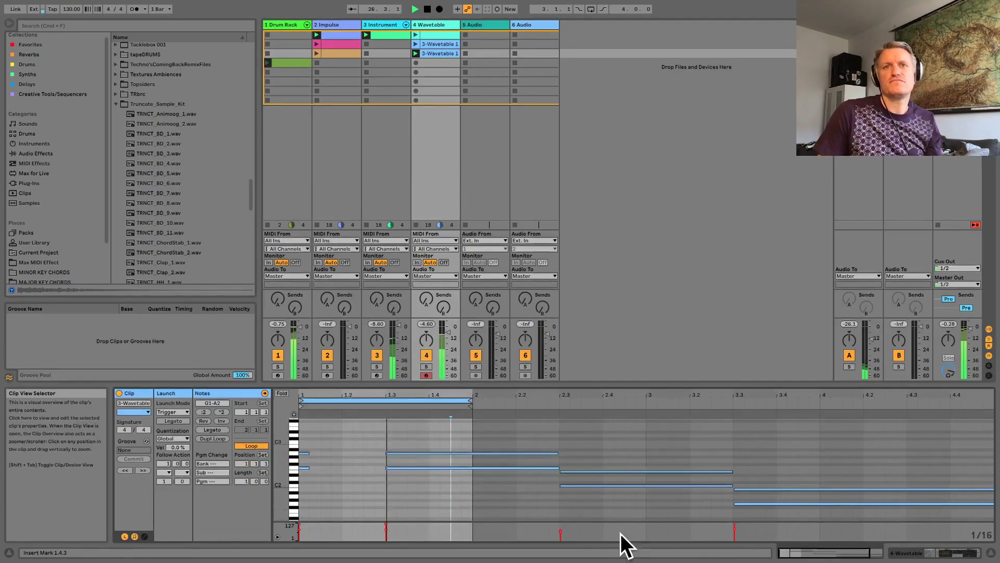
{"action": "double_click", "coordinate": [357, 442]}
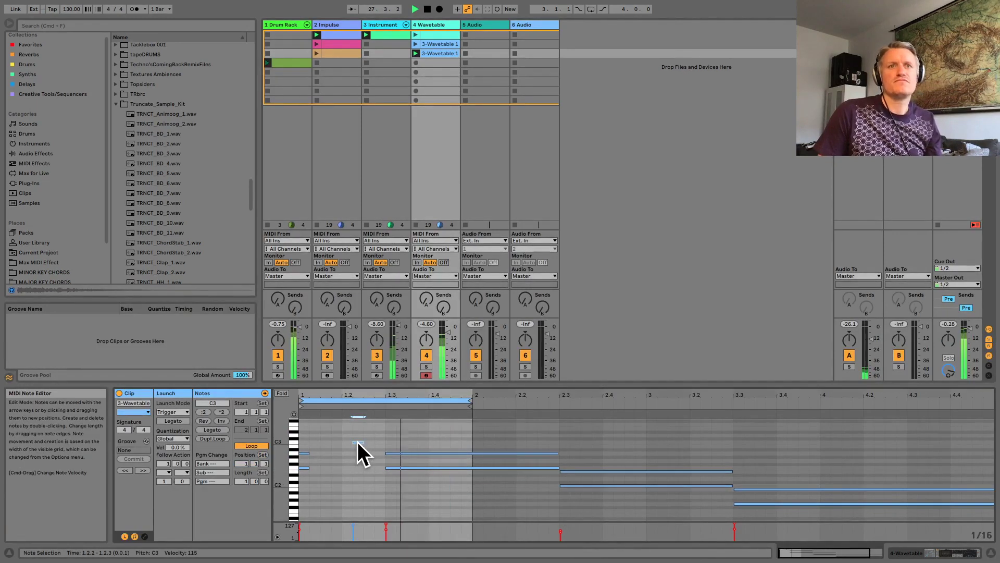
{"action": "double_click", "coordinate": [358, 453]}
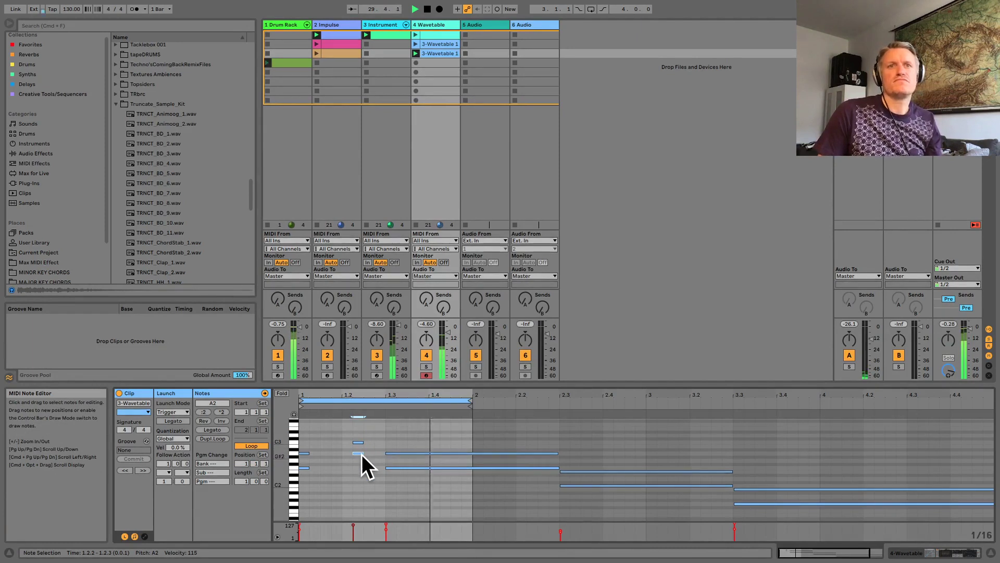
{"action": "double_click", "coordinate": [358, 453]}
{"action": "double_click", "coordinate": [380, 442]}
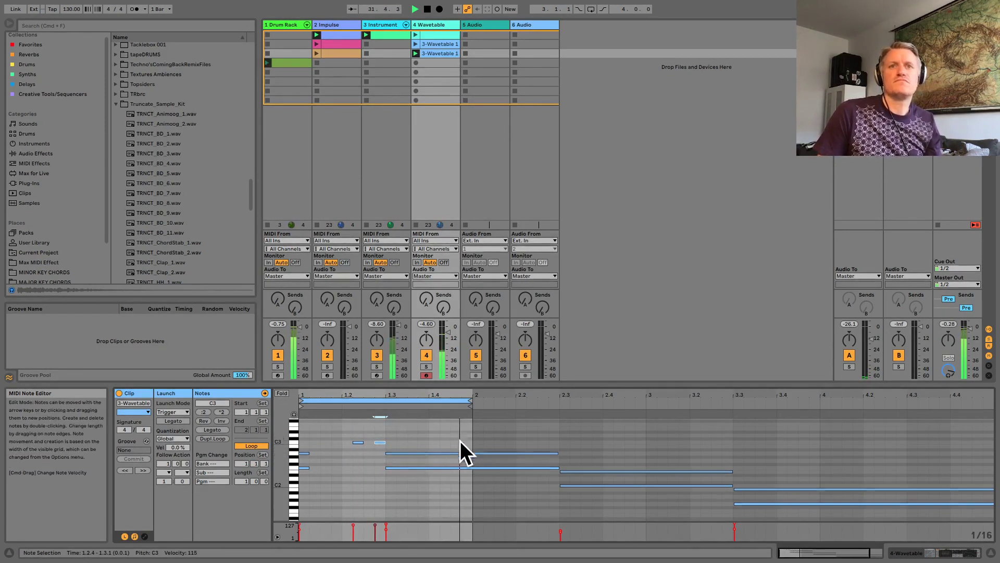
{"action": "double_click", "coordinate": [442, 442]}
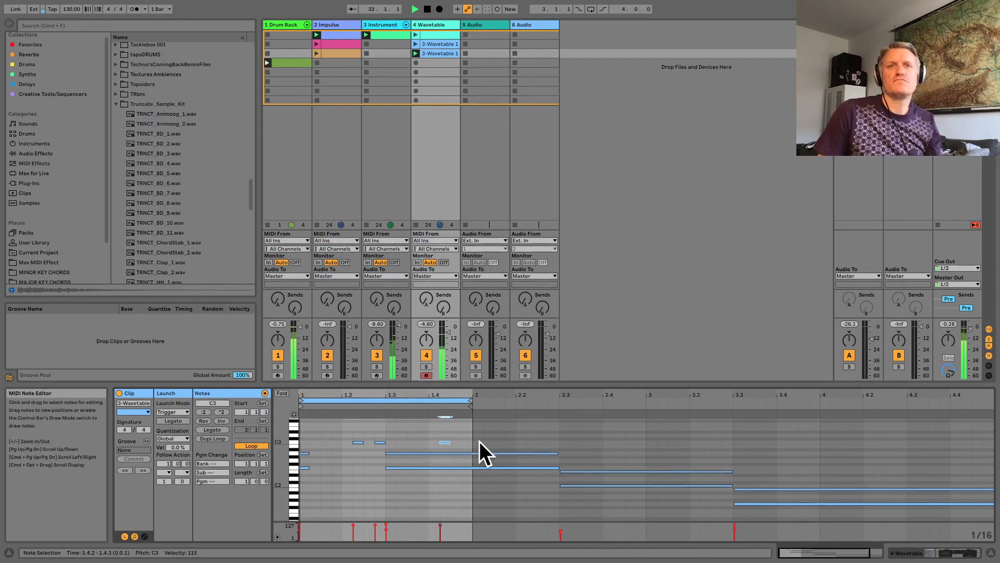
{"action": "left_click_drag", "start_coordinate": [447, 443], "coordinate": [454, 443]}
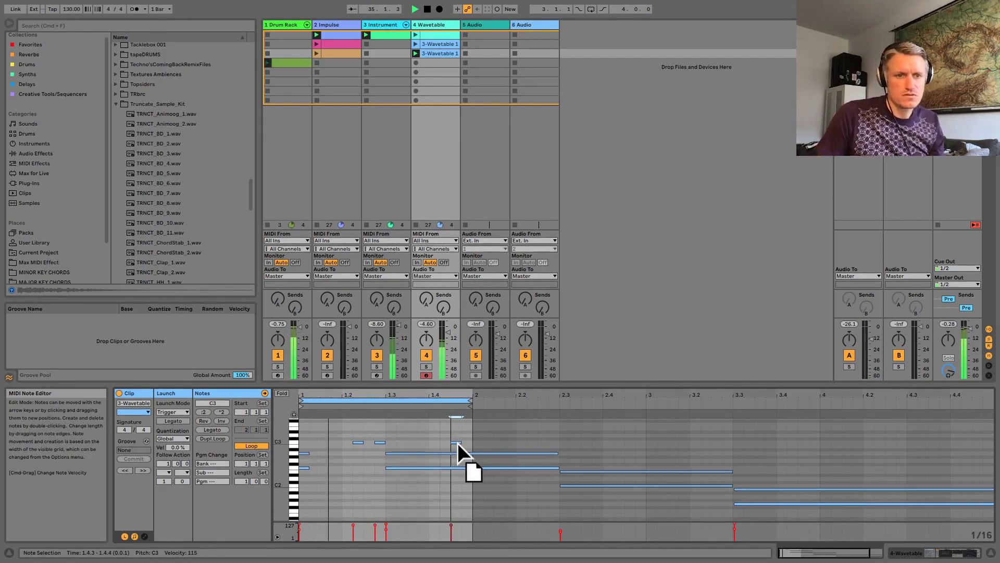
{"action": "key", "text": "space"}
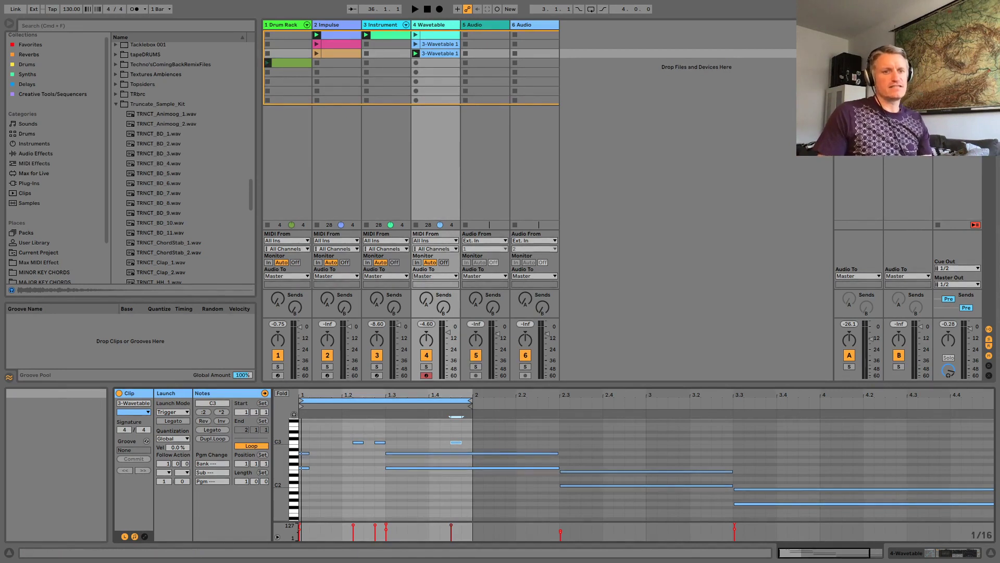
Shorten the F2 and A2 notes at 1.3.1 to a sixteenth and add a short C3 note at 1.3.4.
{"action": "key", "text": "space"}
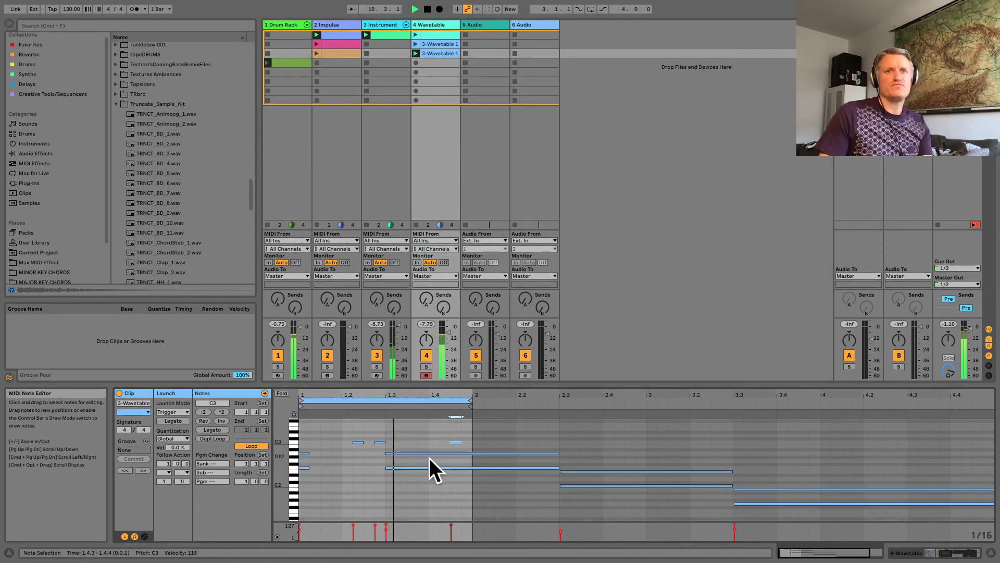
{"action": "left_click", "coordinate": [544, 467]}
{"action": "left_click", "coordinate": [550, 453], "text": "shift"}
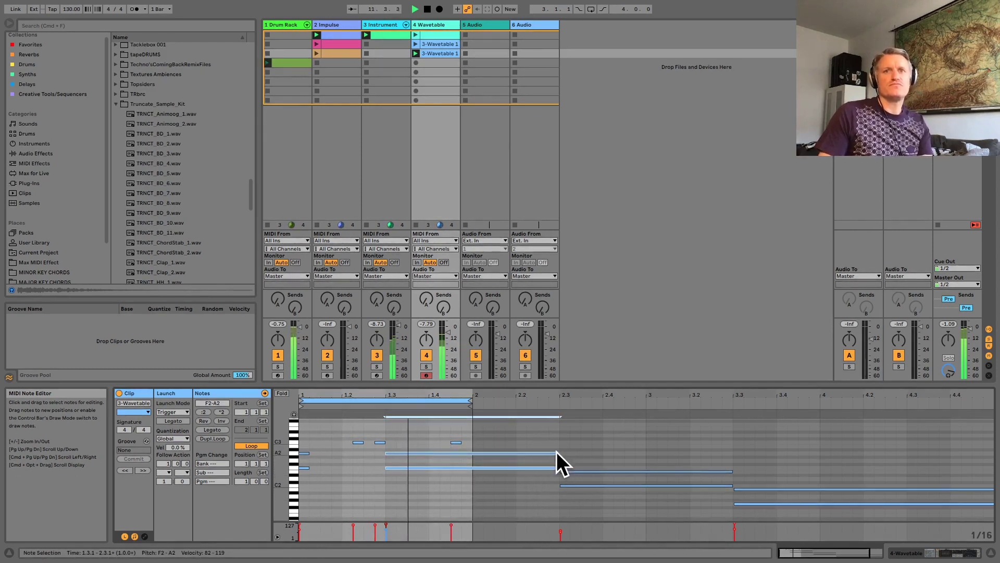
{"action": "left_click_drag", "start_coordinate": [554, 452], "coordinate": [396, 463]}
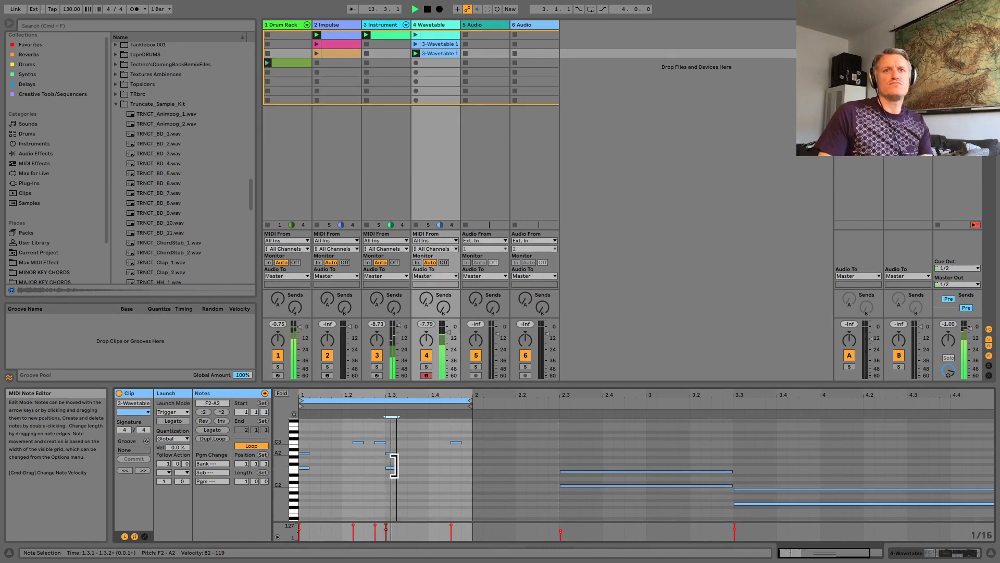
{"action": "double_click", "coordinate": [415, 442]}
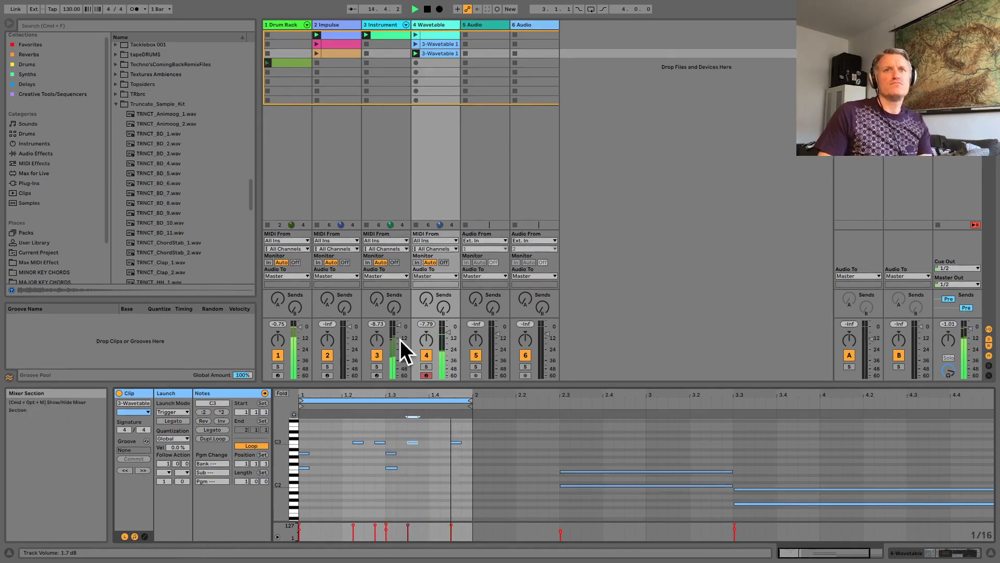
{"action": "left_click_drag", "start_coordinate": [413, 439], "coordinate": [420, 442]}
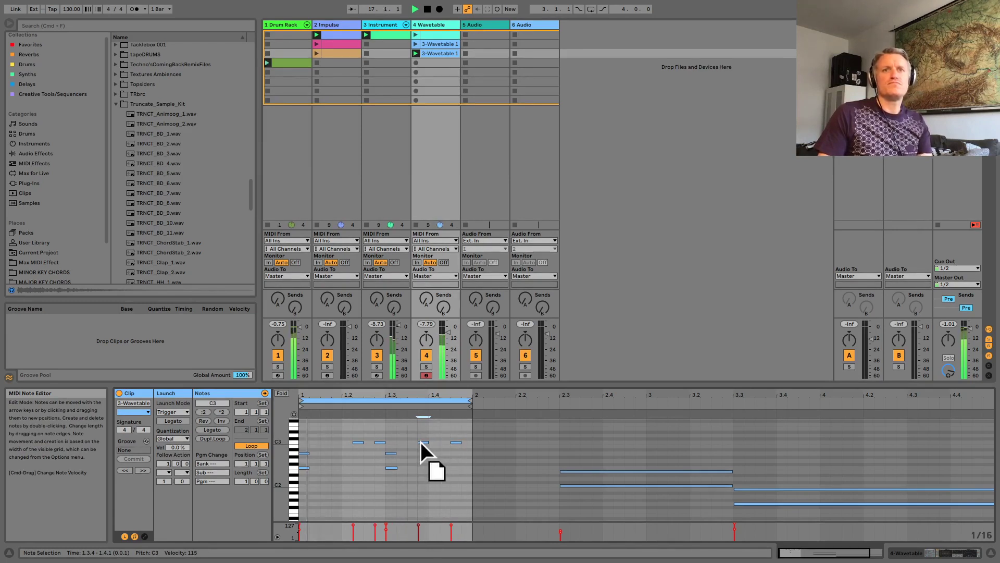
Raise the Wavetable track's send B and lower oscillator 1's wavetable position to about 19%.
{"action": "left_click_drag", "start_coordinate": [377, 300], "coordinate": [444, 312]}
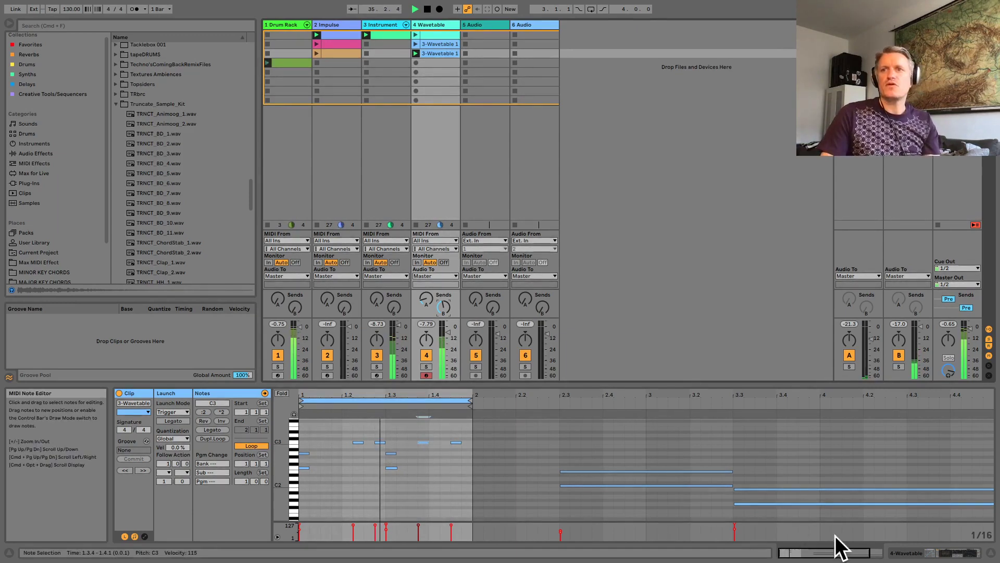
{"action": "left_click", "coordinate": [940, 552]}
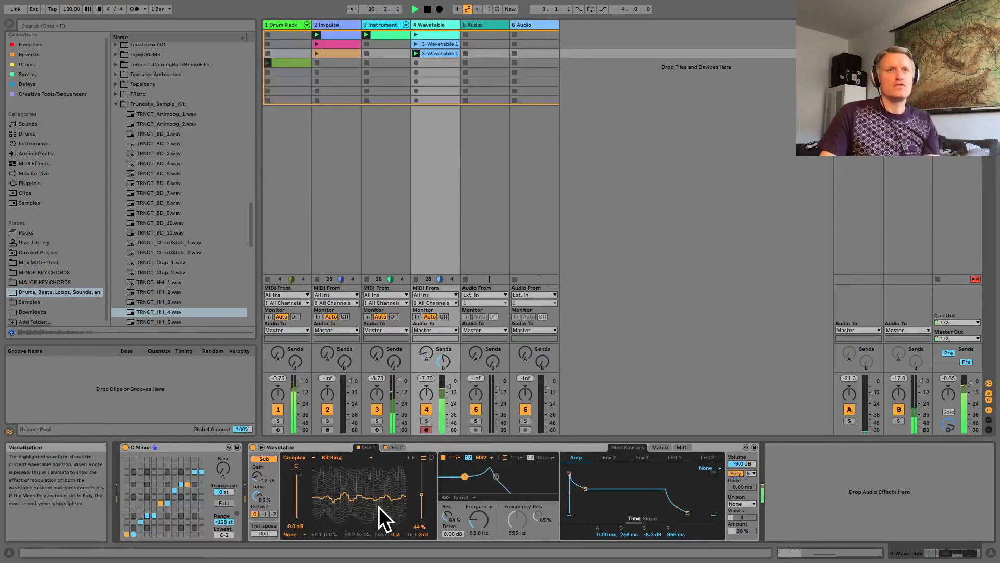
{"action": "mouse_move", "coordinate": [361, 485]}
{"action": "left_mouse_down"}
{"action": "mouse_move", "coordinate": [360, 461]}
{"action": "mouse_move", "coordinate": [361, 500]}
{"action": "left_mouse_up"}
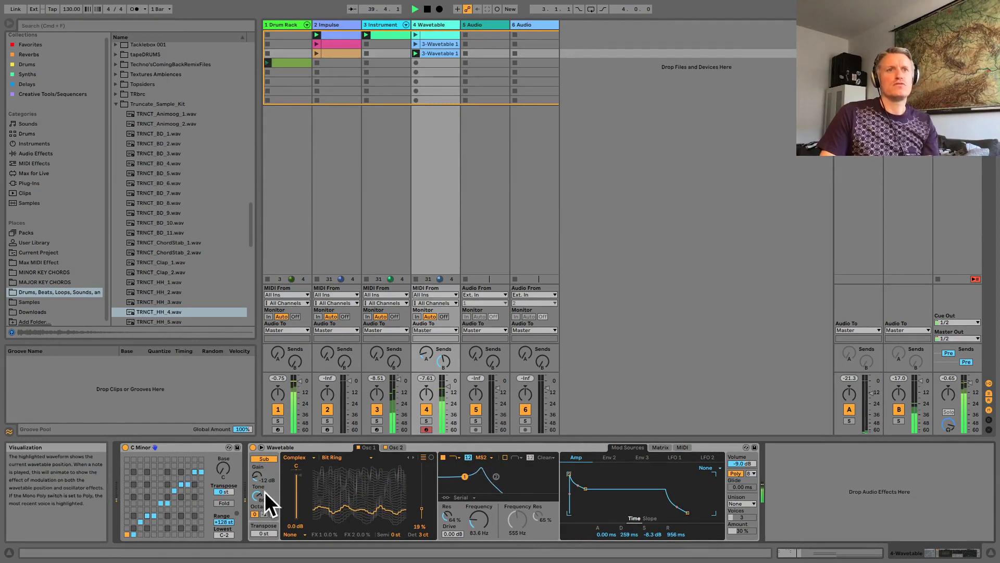
Set Wavetable's sub oscillator gain to -7.5 dB and oscillator 2's wavetable position to 97%.
{"action": "left_click_drag", "start_coordinate": [257, 476], "coordinate": [257, 464]}
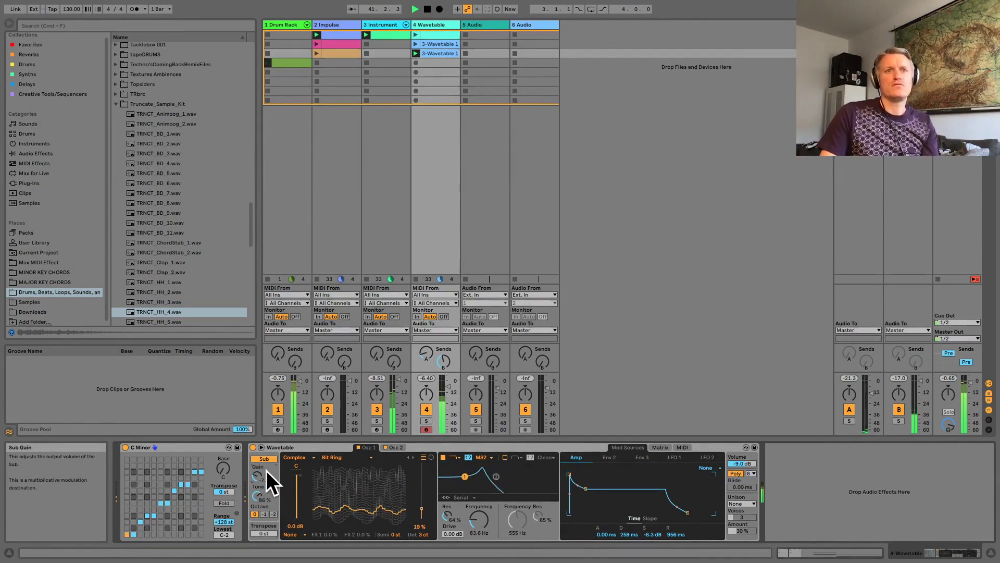
{"action": "left_click", "coordinate": [392, 446]}
{"action": "left_click_drag", "start_coordinate": [349, 499], "coordinate": [317, 468]}
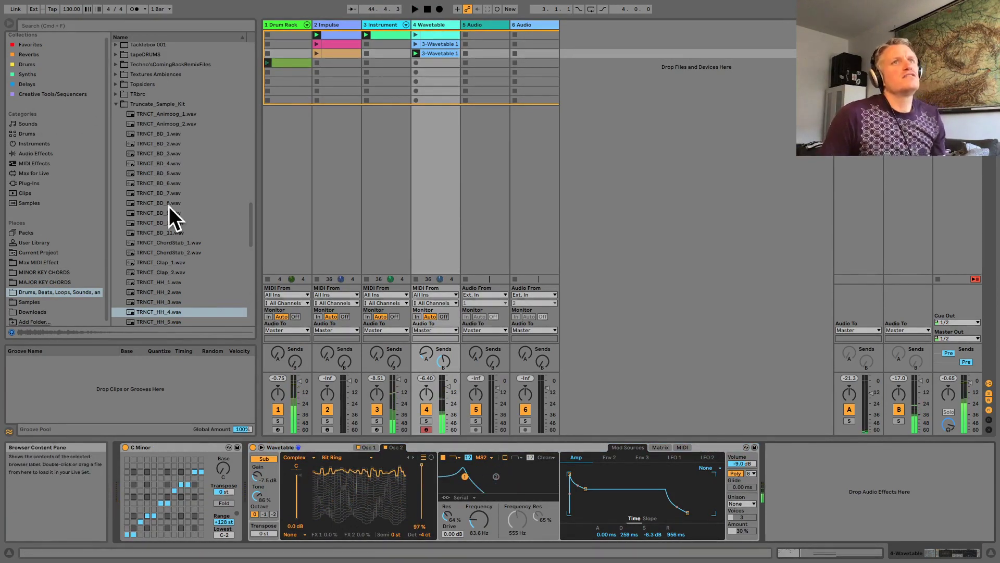
Solo the Wavetable track and set its filter 1 frequency to 110 Hz during playback.
{"action": "left_click", "coordinate": [427, 420]}
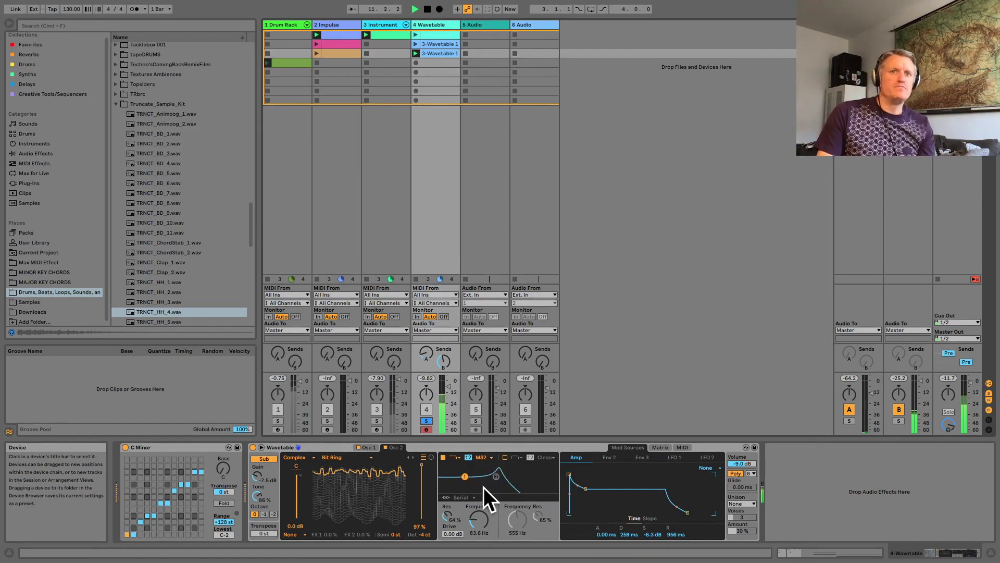
{"action": "left_click_drag", "start_coordinate": [480, 521], "coordinate": [480, 515]}
{"action": "key", "text": "space"}
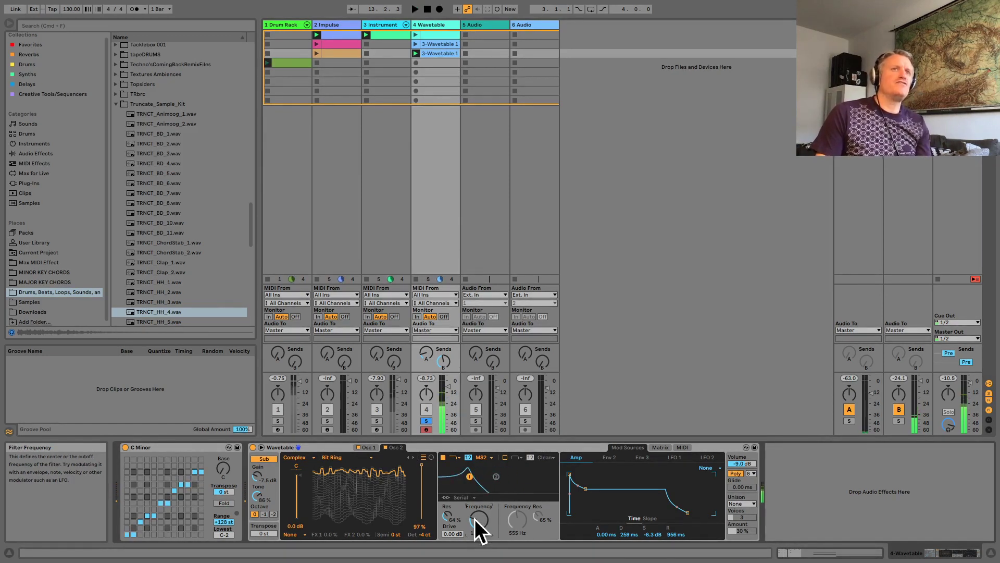
Add a Saturator after Wavetable and set its drive to 14.9 dB and base to 6.86 during playback.
{"action": "left_click", "coordinate": [116, 104]}
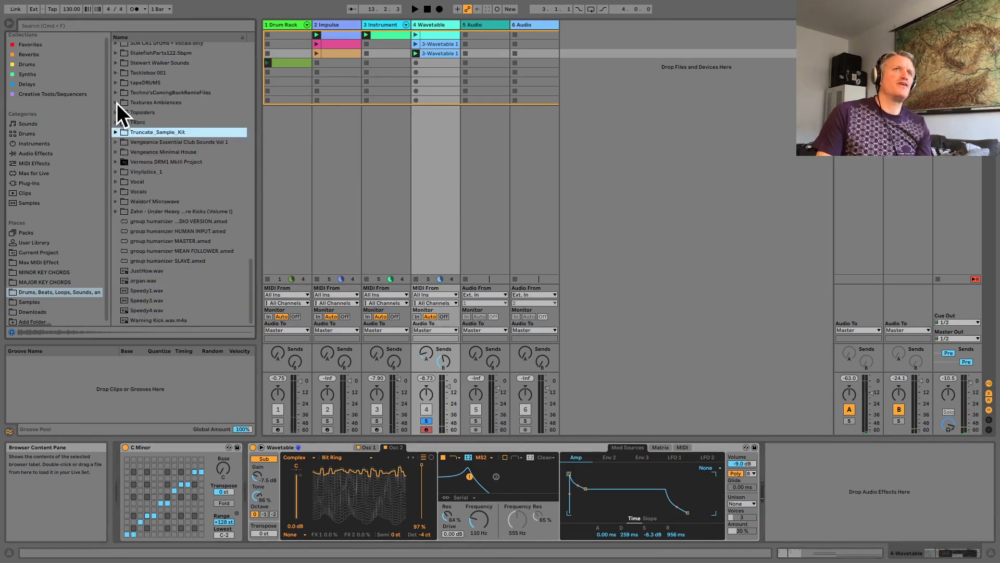
{"action": "left_click", "coordinate": [37, 154]}
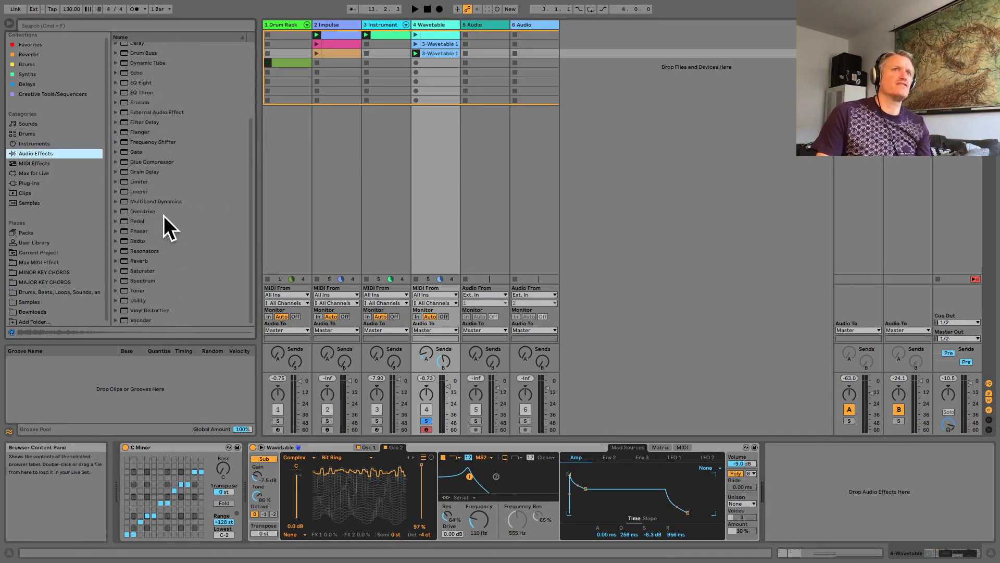
{"action": "left_click_drag", "start_coordinate": [139, 271], "coordinate": [778, 462]}
{"action": "key", "text": "space"}
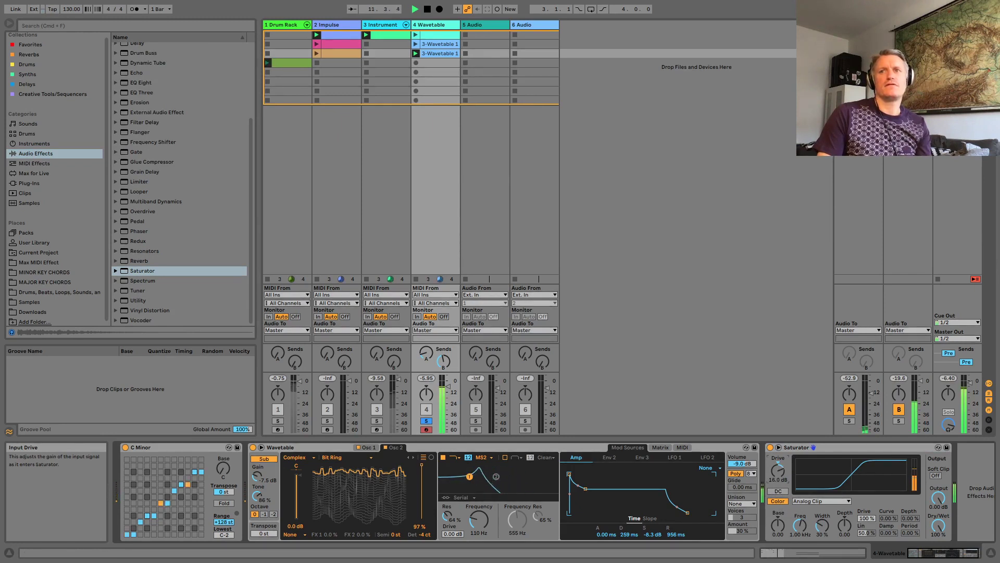
{"action": "left_click_drag", "start_coordinate": [778, 523], "coordinate": [777, 513]}
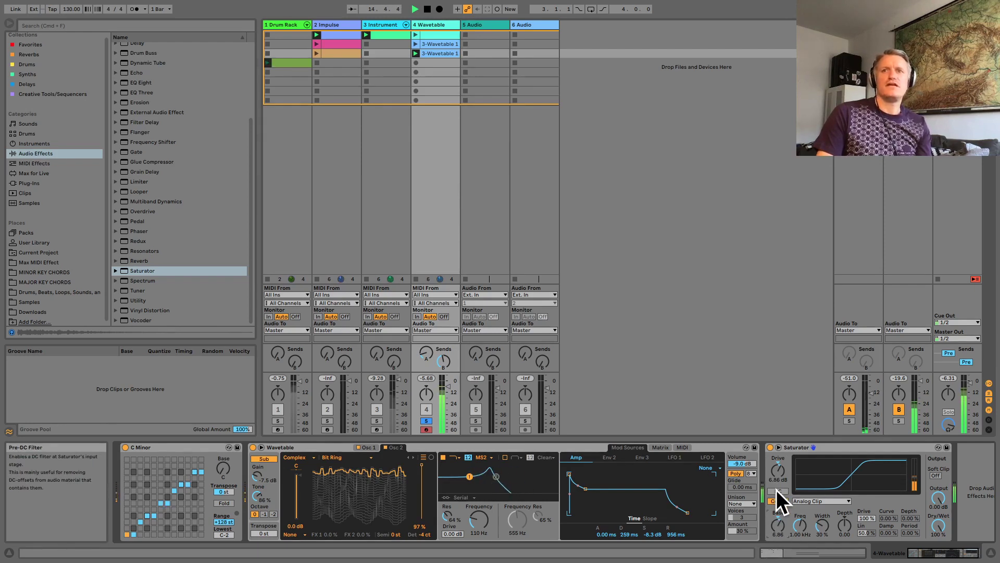
{"action": "left_click_drag", "start_coordinate": [776, 486], "coordinate": [776, 478]}
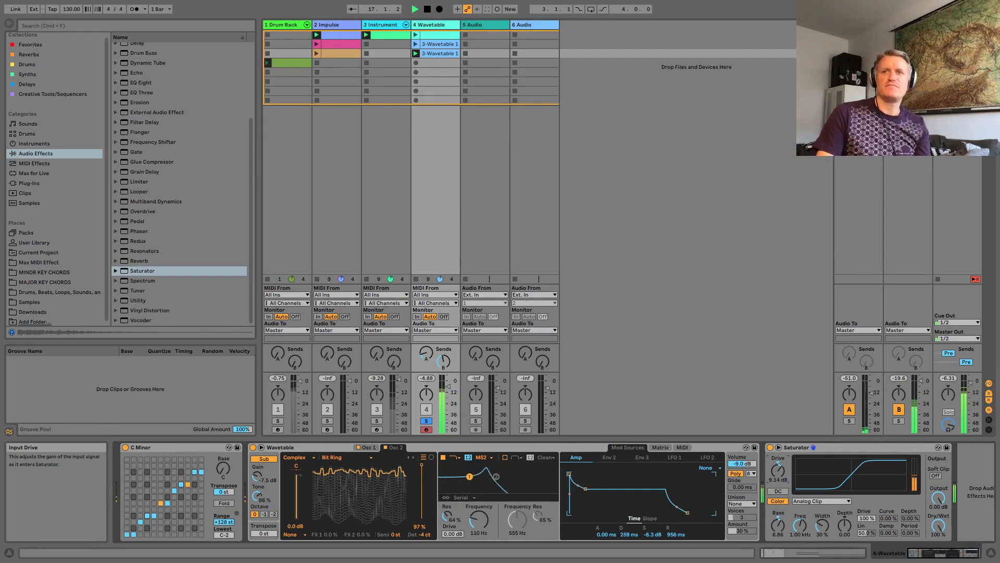
{"action": "left_click_drag", "start_coordinate": [776, 479], "coordinate": [776, 469]}
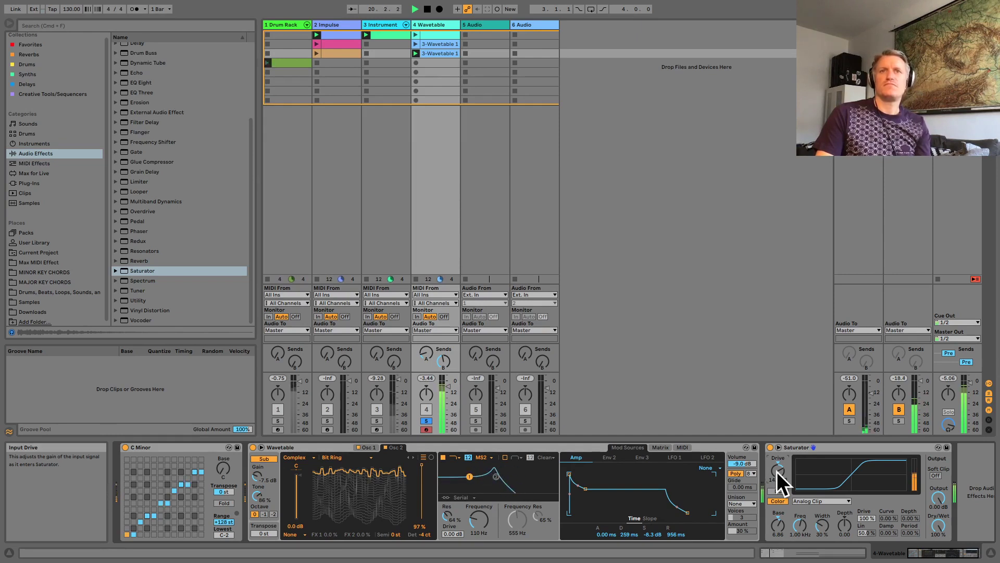
Set Wavetable's filter 1 frequency to 145 Hz and the track's reverb send A to -15.0 dB.
{"action": "left_click_drag", "start_coordinate": [471, 517], "coordinate": [471, 508]}
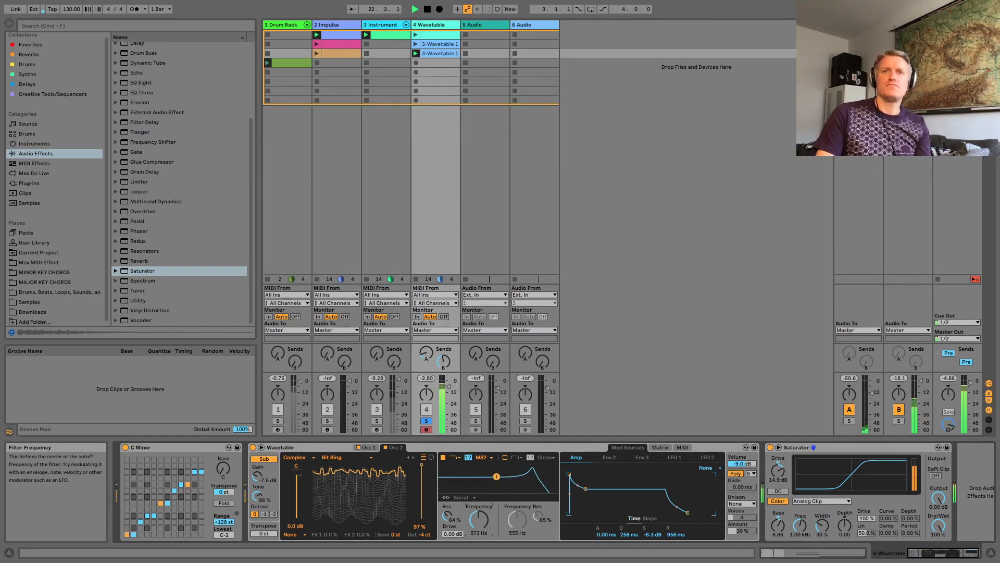
{"action": "mouse_move", "coordinate": [479, 518]}
{"action": "left_mouse_down"}
{"action": "mouse_move", "coordinate": [479, 537]}
{"action": "mouse_move", "coordinate": [479, 527]}
{"action": "left_mouse_up"}
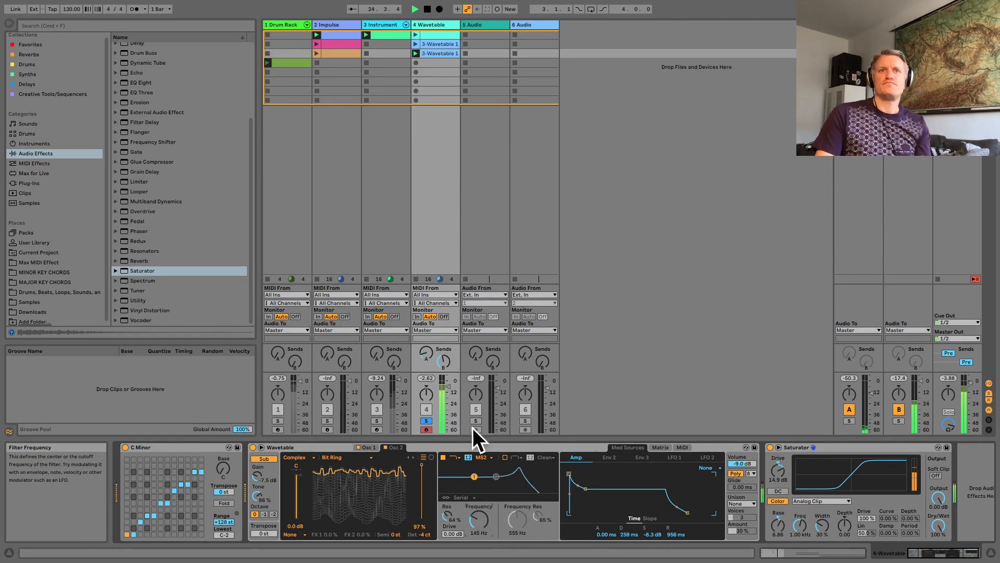
{"action": "left_click_drag", "start_coordinate": [427, 356], "coordinate": [427, 342]}
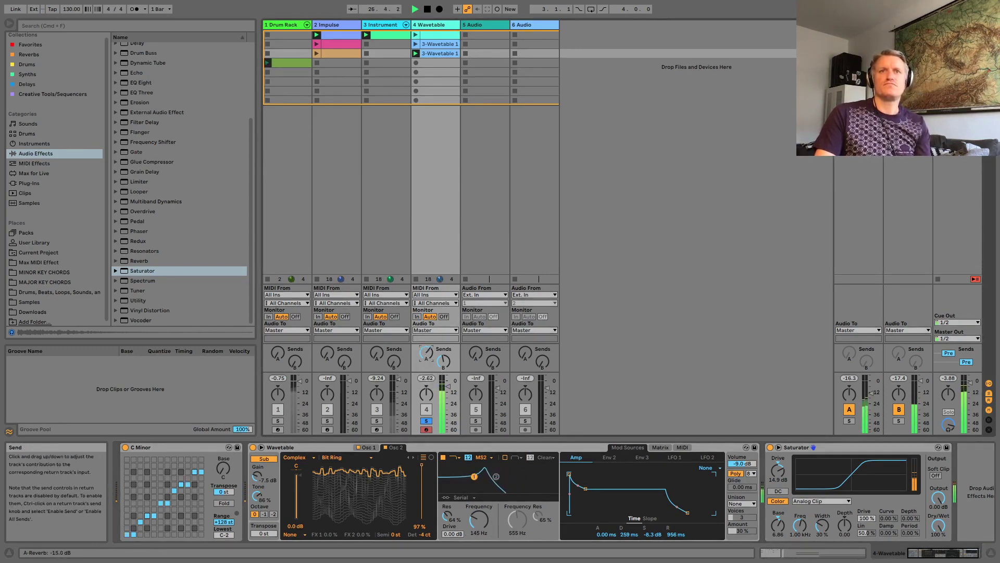
{"action": "mouse_move", "coordinate": [466, 484]}
{"action": "left_mouse_down"}
{"action": "mouse_move", "coordinate": [512, 476]}
{"action": "mouse_move", "coordinate": [474, 476]}
{"action": "left_mouse_up"}
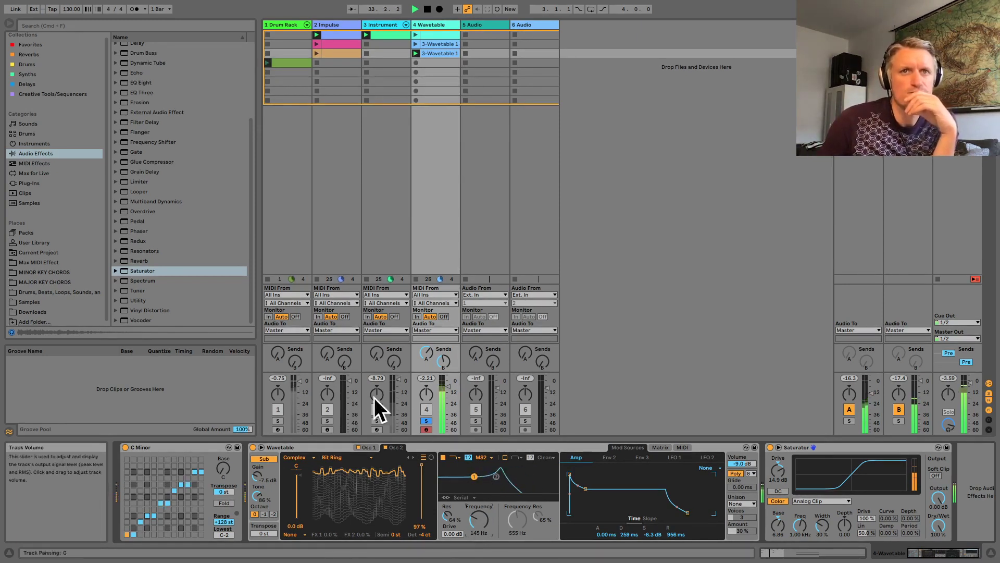
Unsolo the Wavetable track, lower its volume against the other tracks and play back the full mix.
{"action": "left_click_drag", "start_coordinate": [448, 386], "coordinate": [448, 389]}
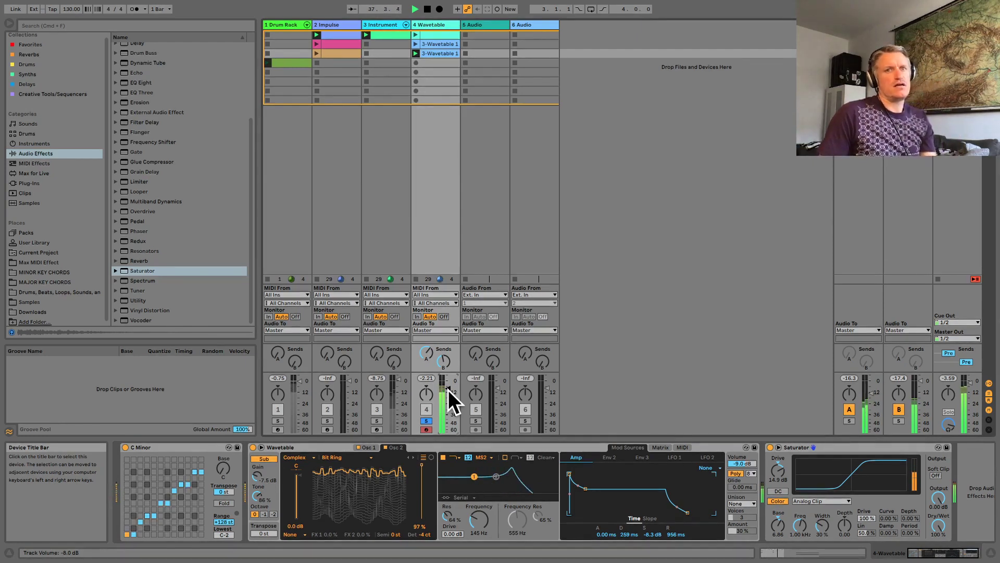
{"action": "left_click", "coordinate": [423, 420]}
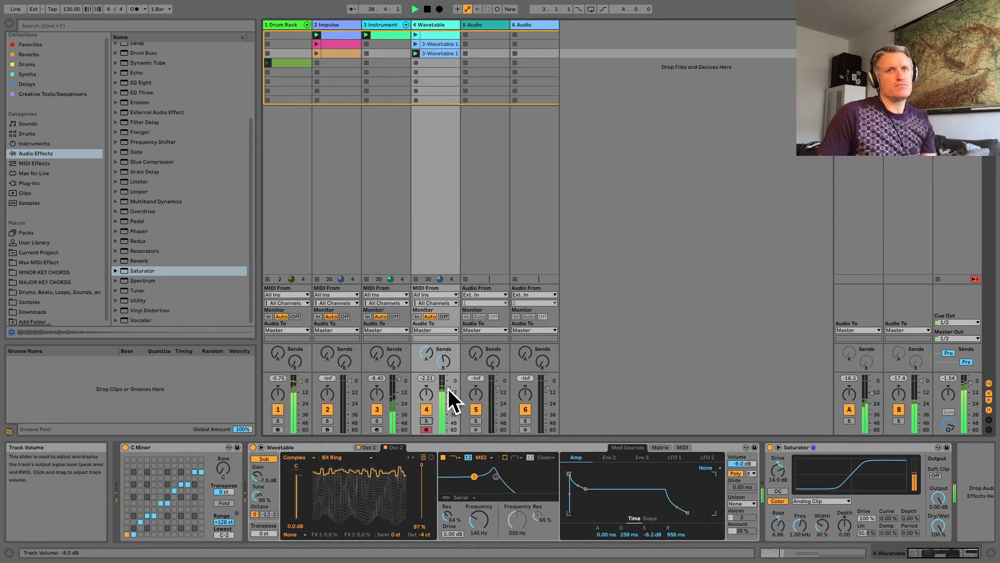
{"action": "left_click_drag", "start_coordinate": [448, 389], "coordinate": [448, 392]}
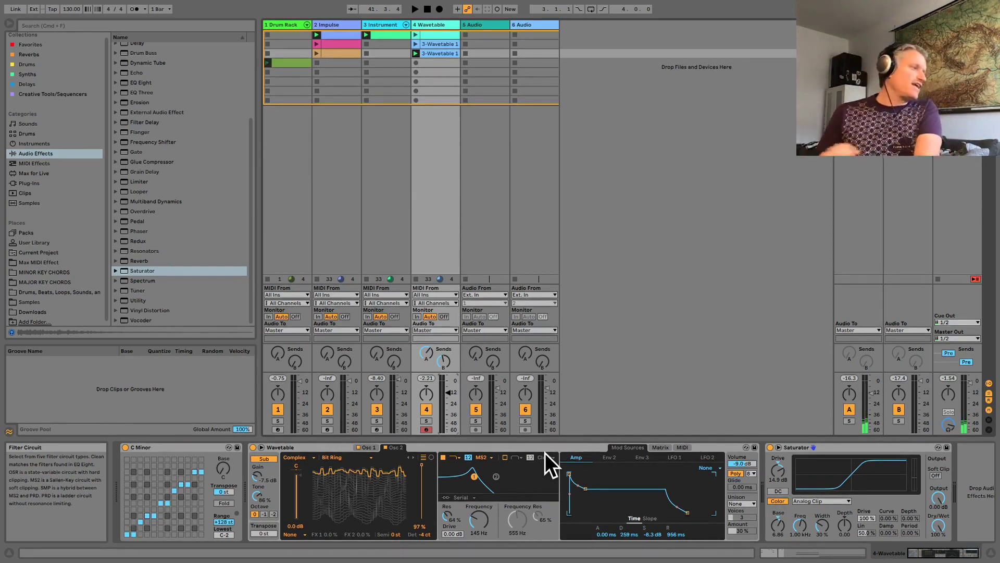
{"action": "key", "text": "space"}
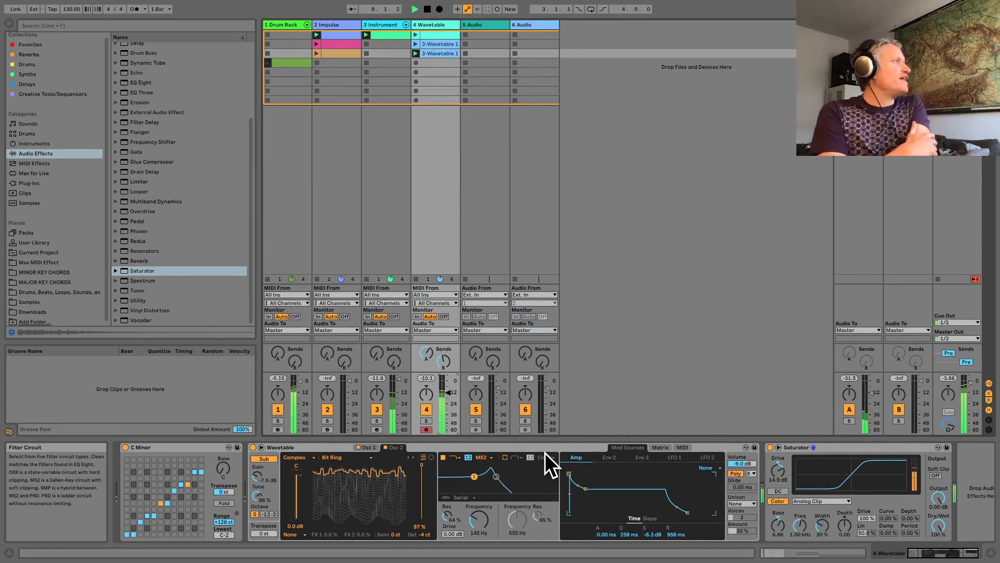
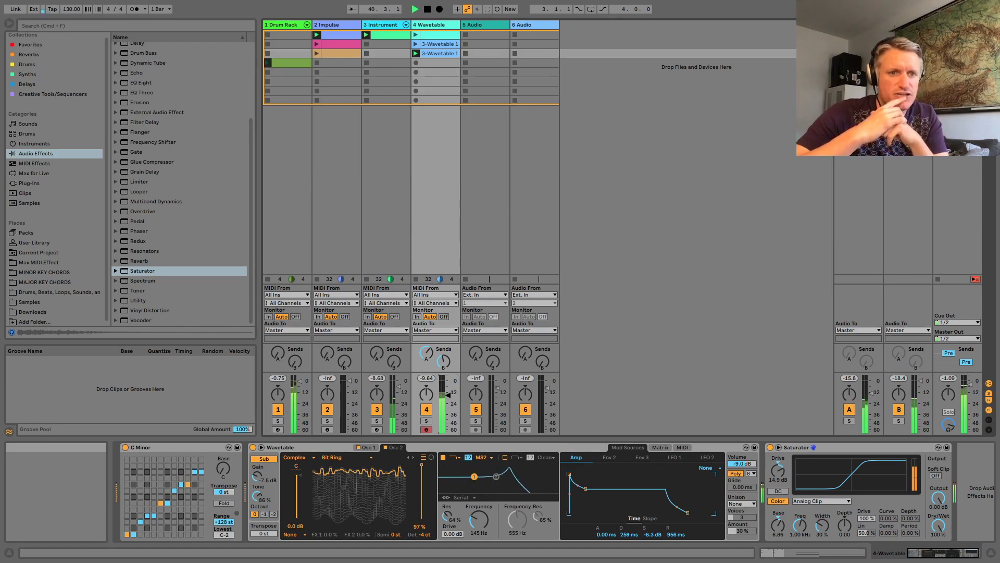
{"action": "key", "text": "space"}
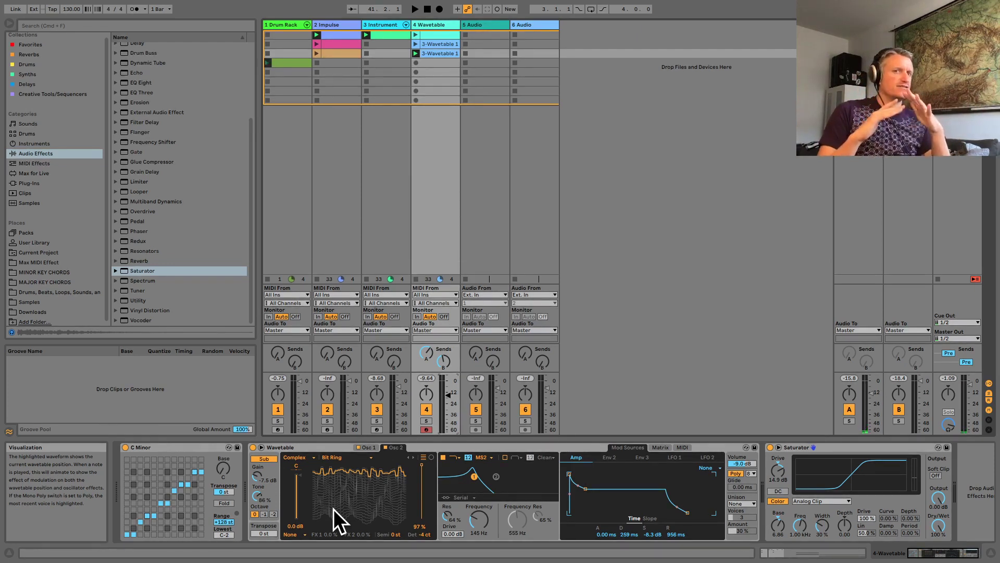
{"action": "key", "text": "space"}
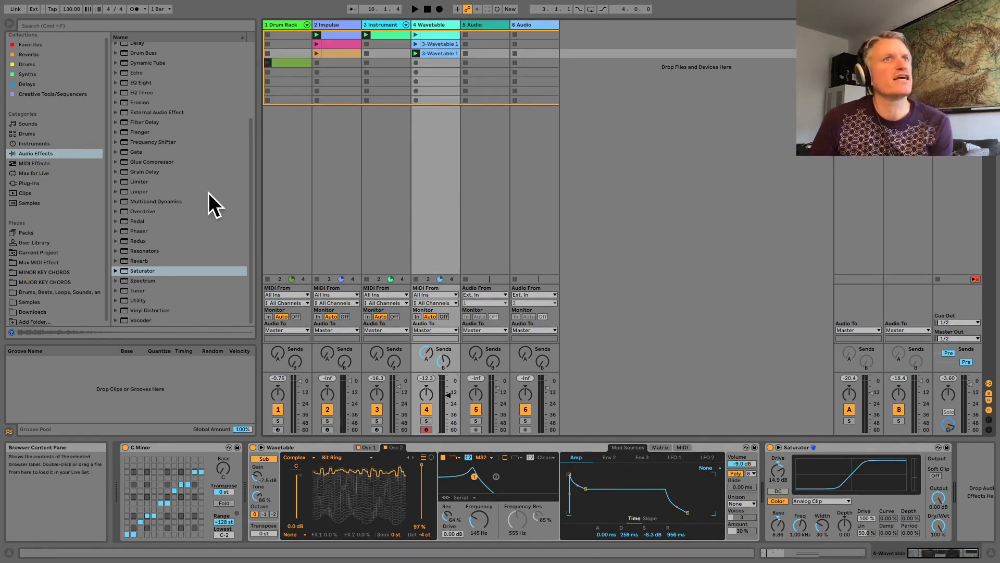
Add a Tuner after the Saturator and solo the Wavetable track to check its pitch.
{"action": "left_click_drag", "start_coordinate": [136, 289], "coordinate": [940, 456]}
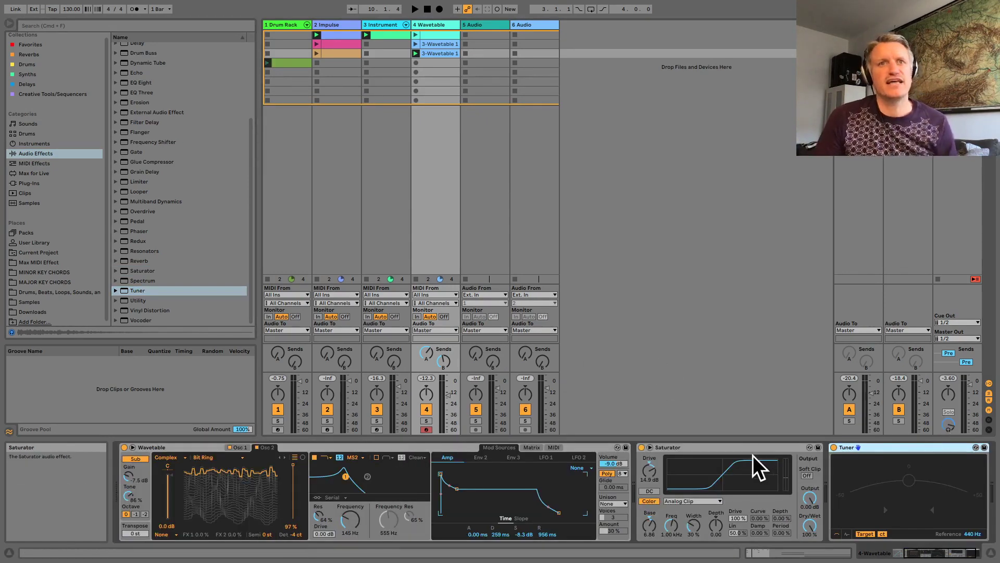
{"action": "key", "text": "space"}
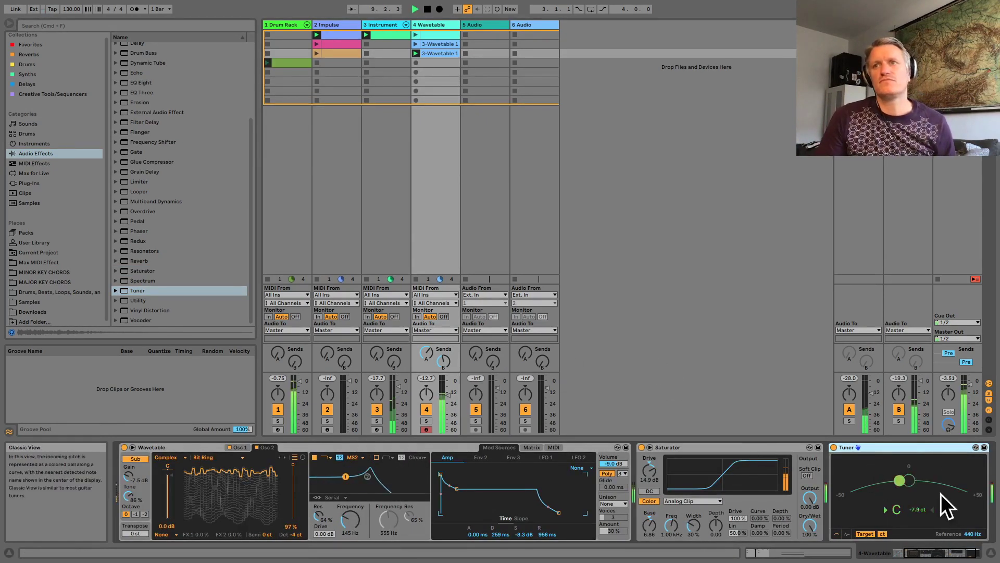
{"action": "left_click", "coordinate": [425, 420]}
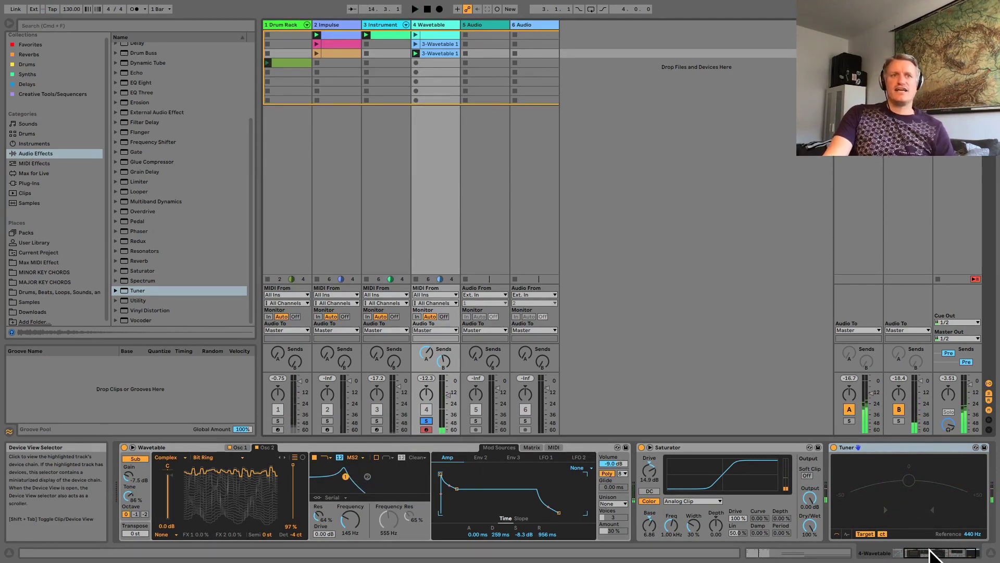
Review the C Minor scale device at the start of the chain and the Scale presets among the MIDI effects.
{"action": "left_click_drag", "start_coordinate": [930, 550], "coordinate": [913, 551]}
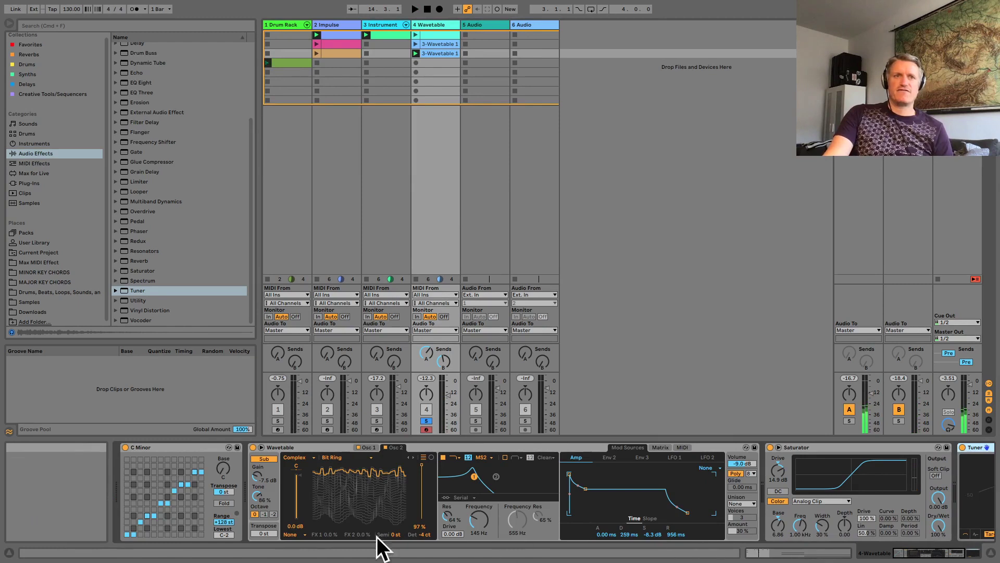
{"action": "left_click", "coordinate": [191, 449]}
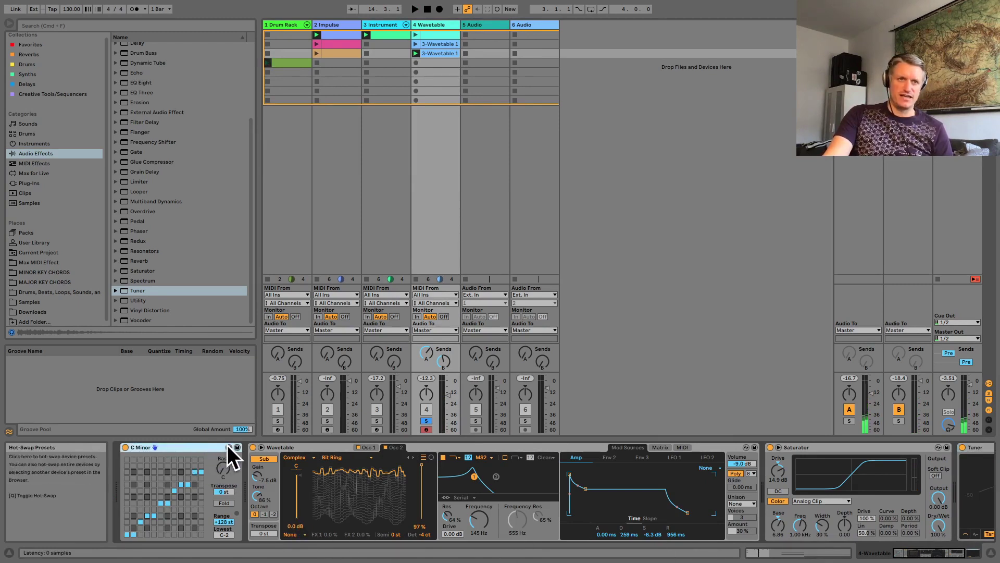
{"action": "left_click", "coordinate": [36, 163]}
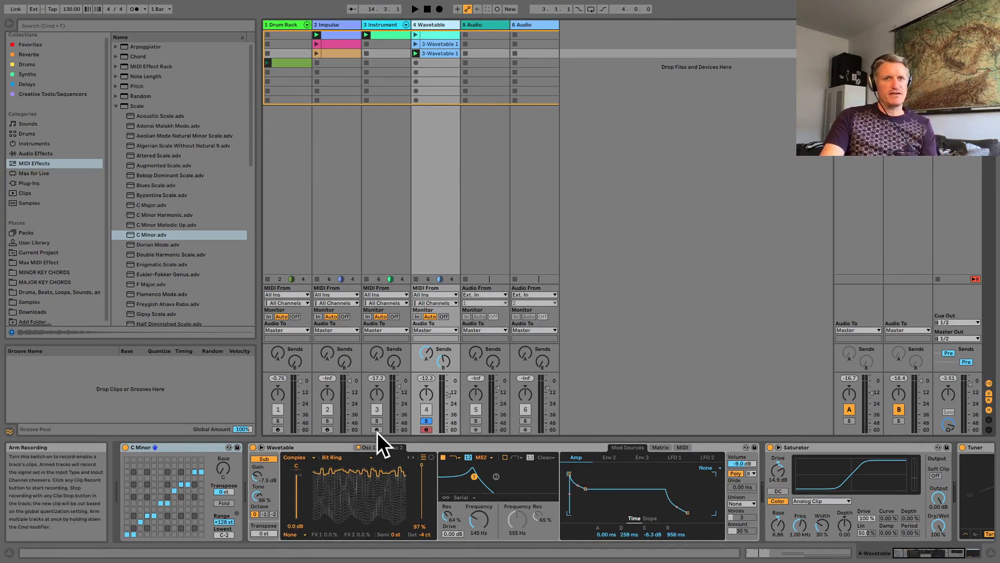
Set Wavetable's oscillator 1 detune to 2 ct and oscillator 2 detune to -3 ct during playback.
{"action": "left_click", "coordinate": [367, 447]}
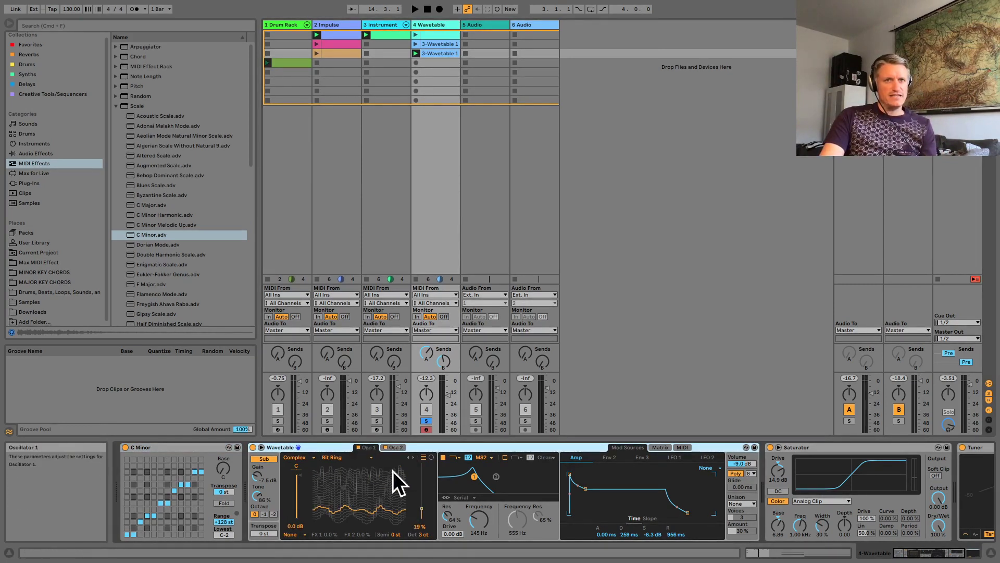
{"action": "key", "text": "space"}
{"action": "left_click_drag", "start_coordinate": [423, 534], "coordinate": [423, 541]}
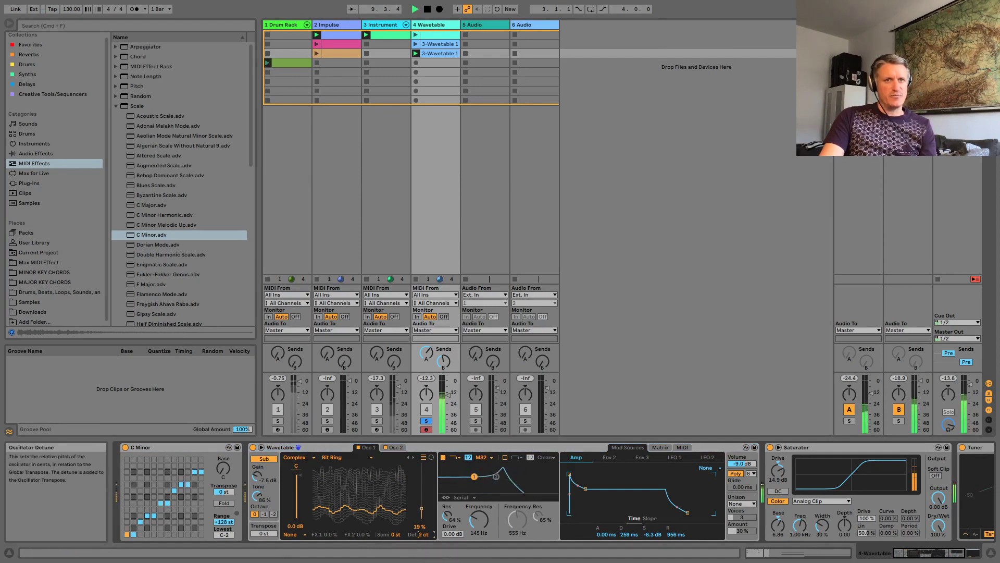
{"action": "left_click", "coordinate": [391, 448]}
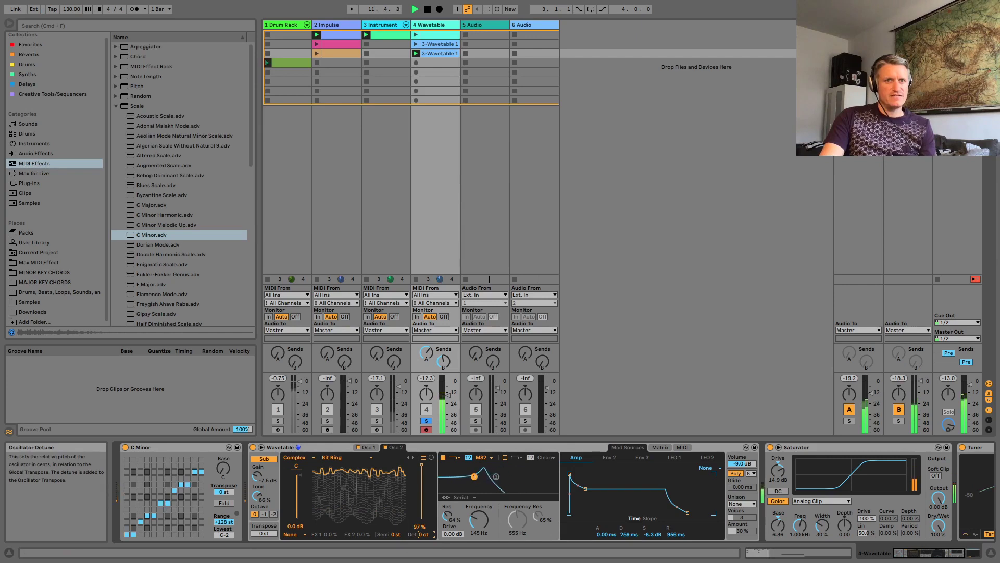
{"action": "left_click_drag", "start_coordinate": [423, 534], "coordinate": [422, 542]}
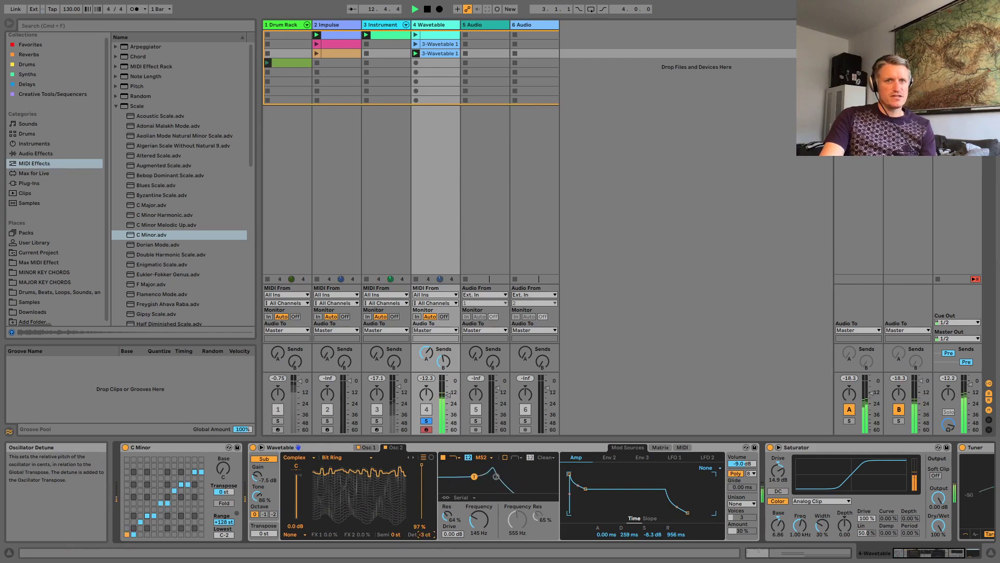
{"action": "left_click", "coordinate": [368, 447]}
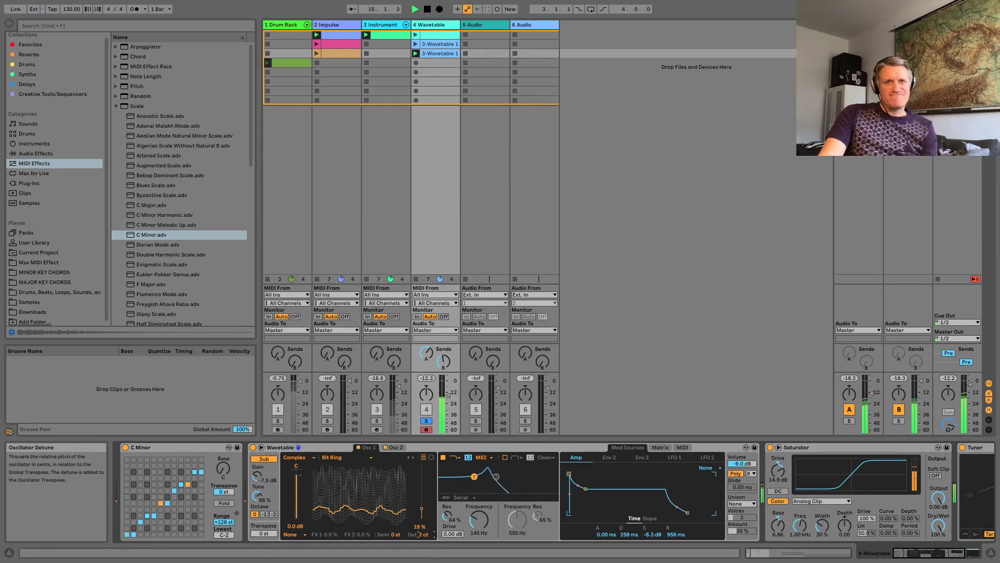
{"action": "left_click_drag", "start_coordinate": [422, 532], "coordinate": [422, 533]}
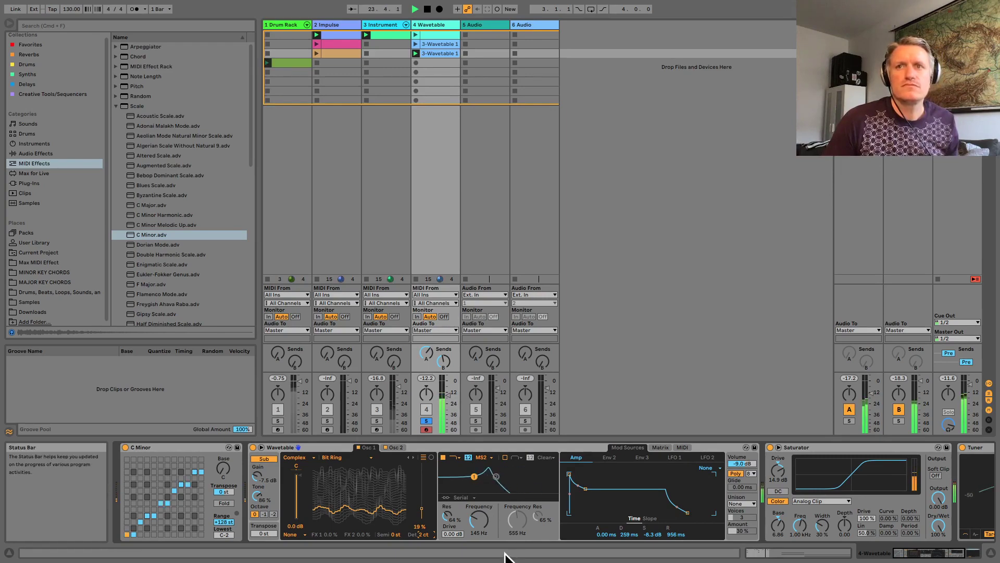
Check the pitch on the Tuner, and unsolo the Wavetable track with its volume lowered.
{"action": "left_click", "coordinate": [929, 553]}
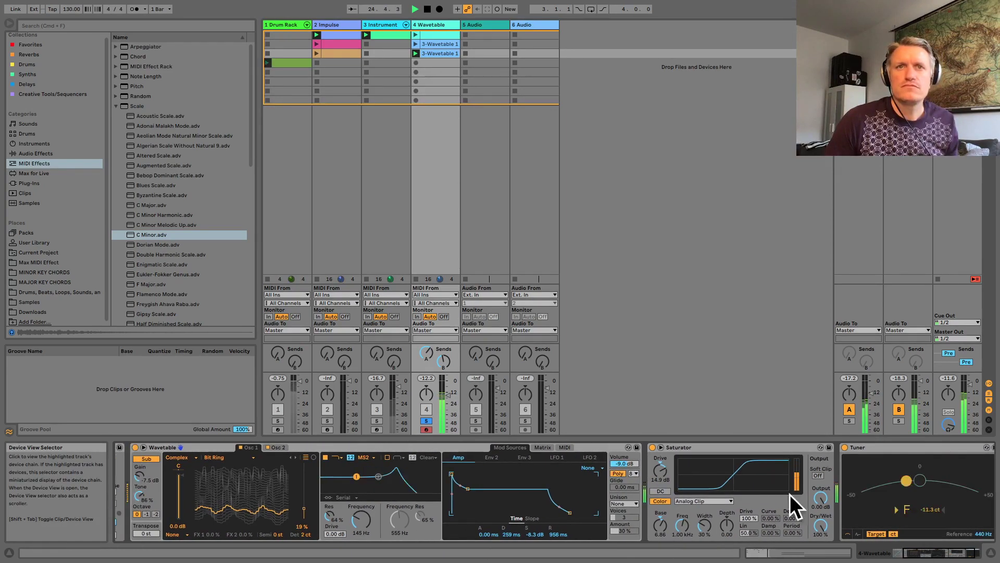
{"action": "left_click", "coordinate": [426, 420]}
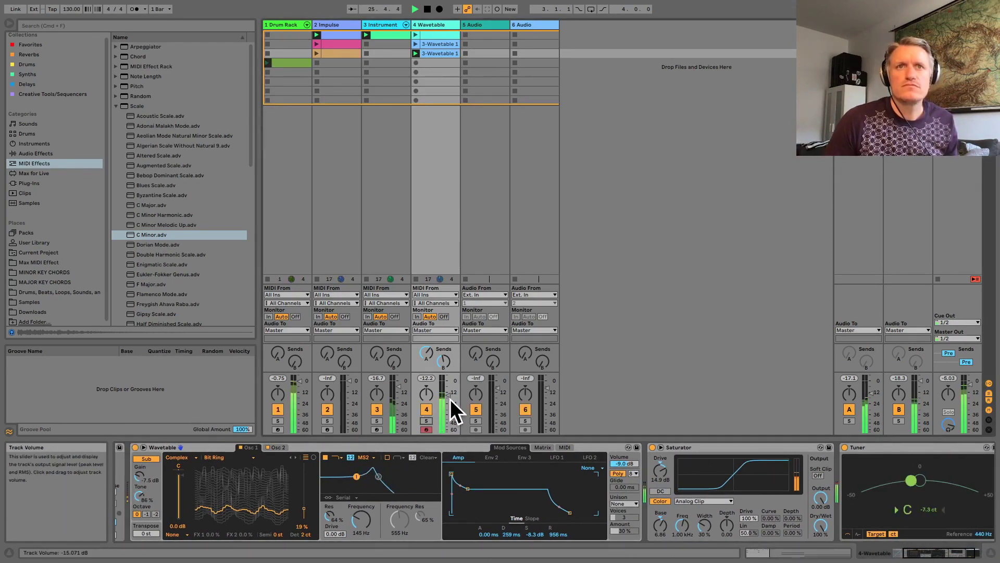
{"action": "left_click_drag", "start_coordinate": [448, 398], "coordinate": [448, 403]}
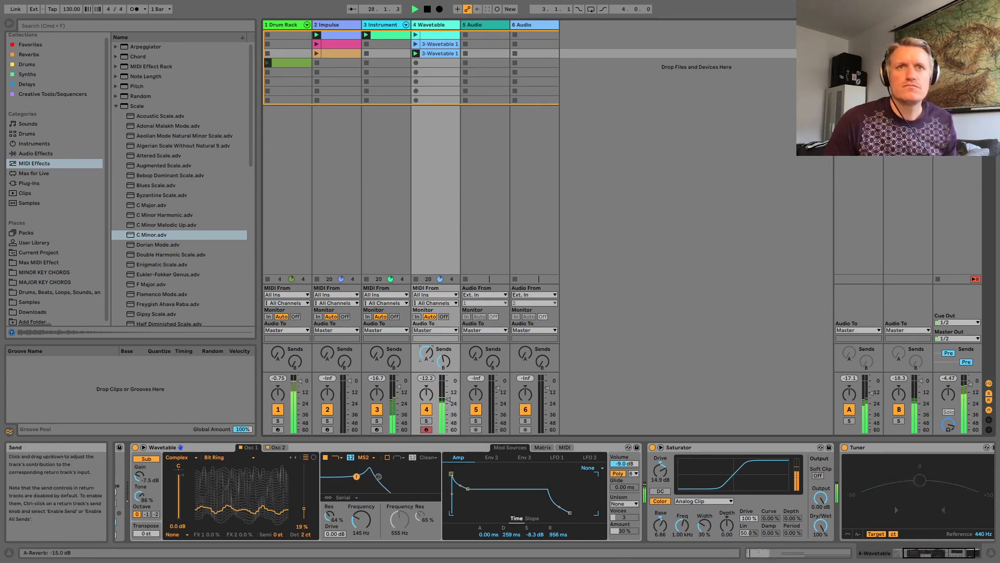
Make sends A and B post-fader and rebalance the Wavetable track with send A at -11.7 dB and a higher volume.
{"action": "left_click", "coordinate": [944, 352]}
{"action": "left_click", "coordinate": [966, 361]}
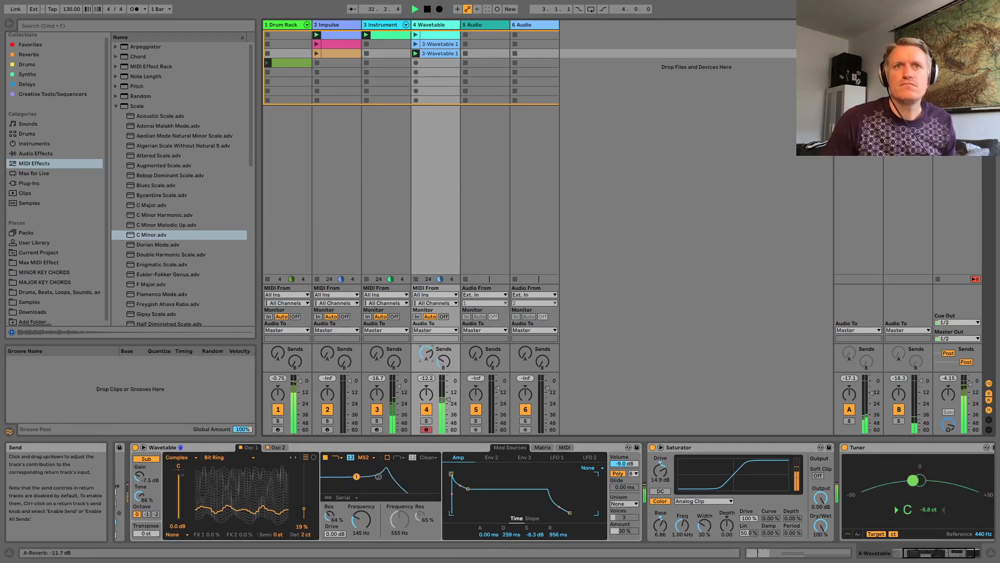
{"action": "left_click_drag", "start_coordinate": [448, 399], "coordinate": [448, 392]}
Set the Saturator's drive to 12.0 dB and turn on its output Soft Clip.
{"action": "left_click_drag", "start_coordinate": [660, 470], "coordinate": [660, 492]}
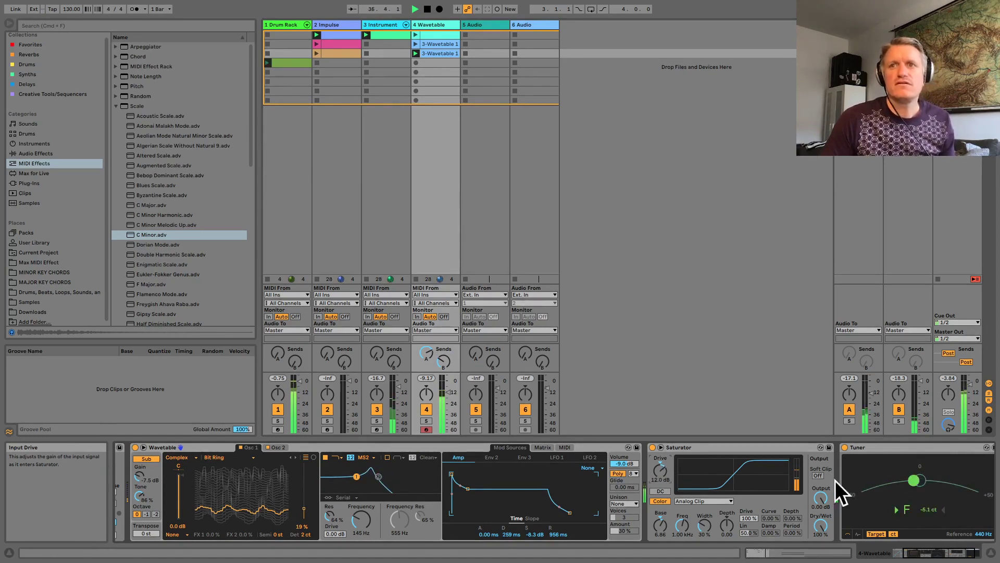
{"action": "left_click", "coordinate": [817, 476]}
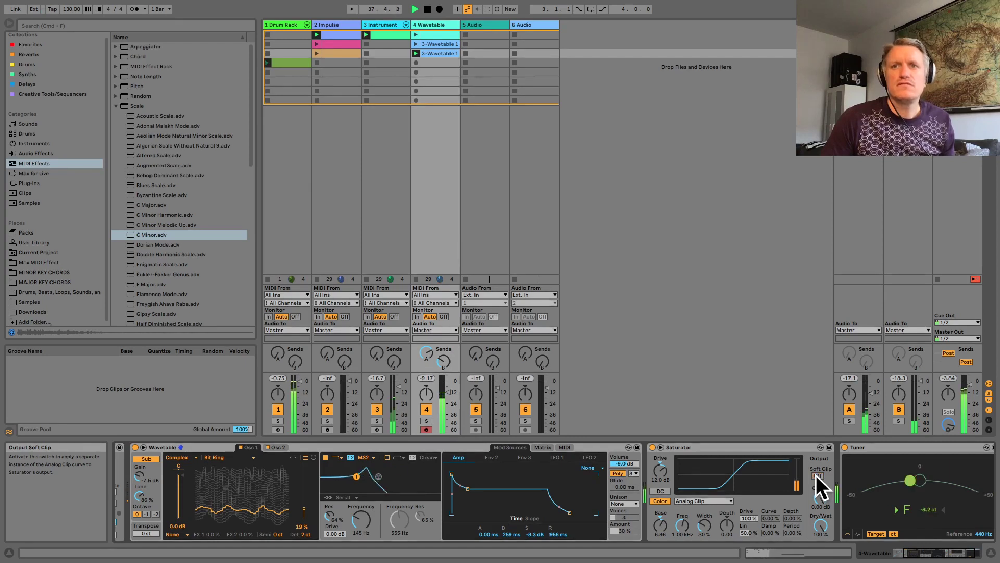
Turn off the Saturator's Soft Clip, set its color frequency to 161 Hz, width to 60 % and depth to -7.24, and enable DC.
{"action": "left_click", "coordinate": [817, 475]}
{"action": "left_click_drag", "start_coordinate": [705, 526], "coordinate": [731, 532]}
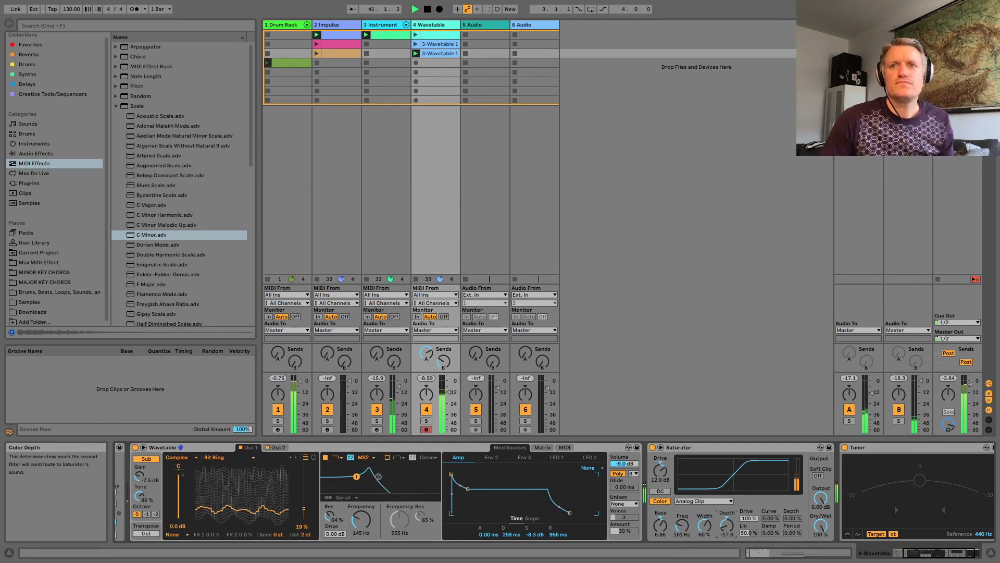
{"action": "mouse_move", "coordinate": [726, 523]}
{"action": "left_mouse_down"}
{"action": "mouse_move", "coordinate": [726, 502]}
{"action": "mouse_move", "coordinate": [727, 536]}
{"action": "left_mouse_up"}
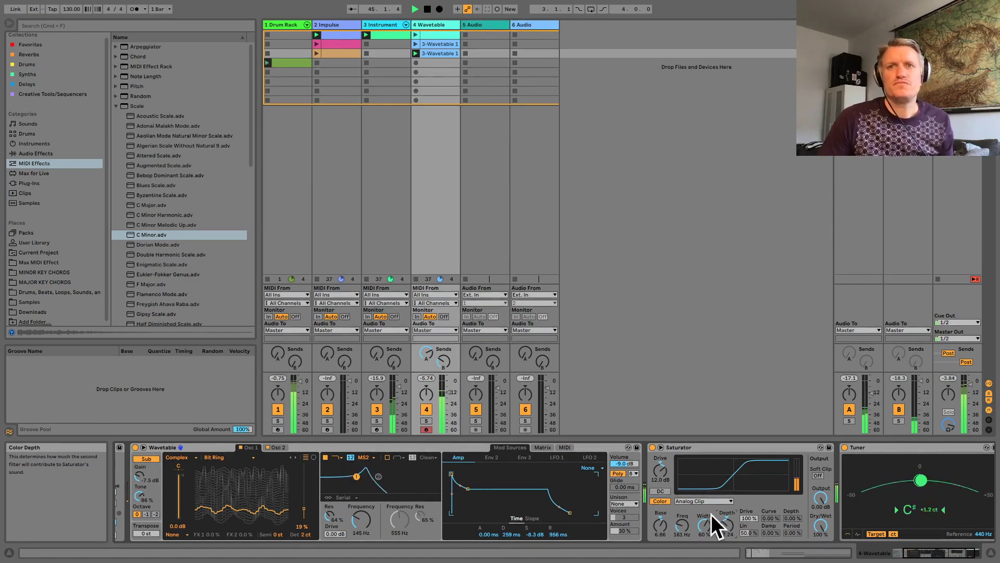
{"action": "left_click", "coordinate": [660, 491]}
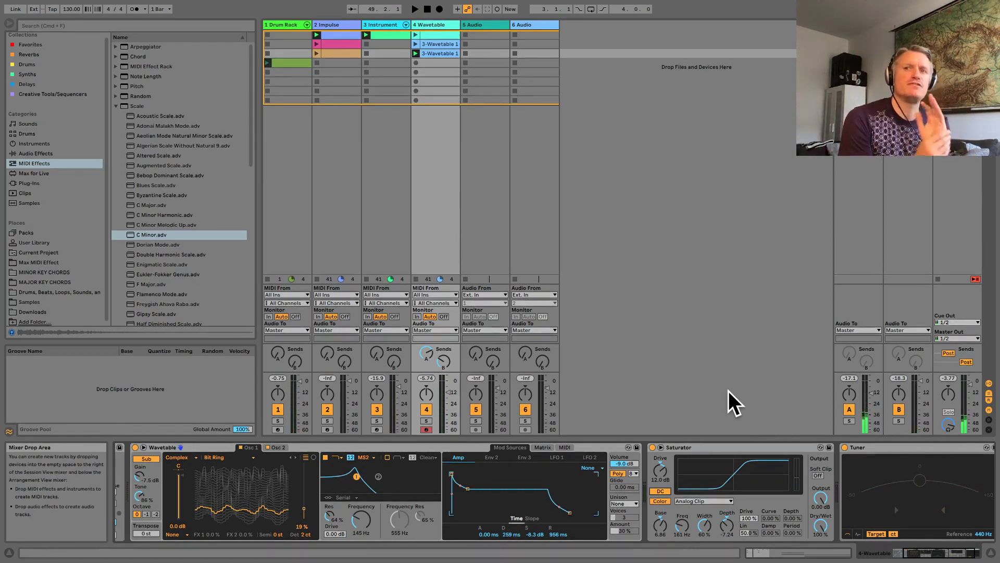
{"action": "key", "text": "space"}
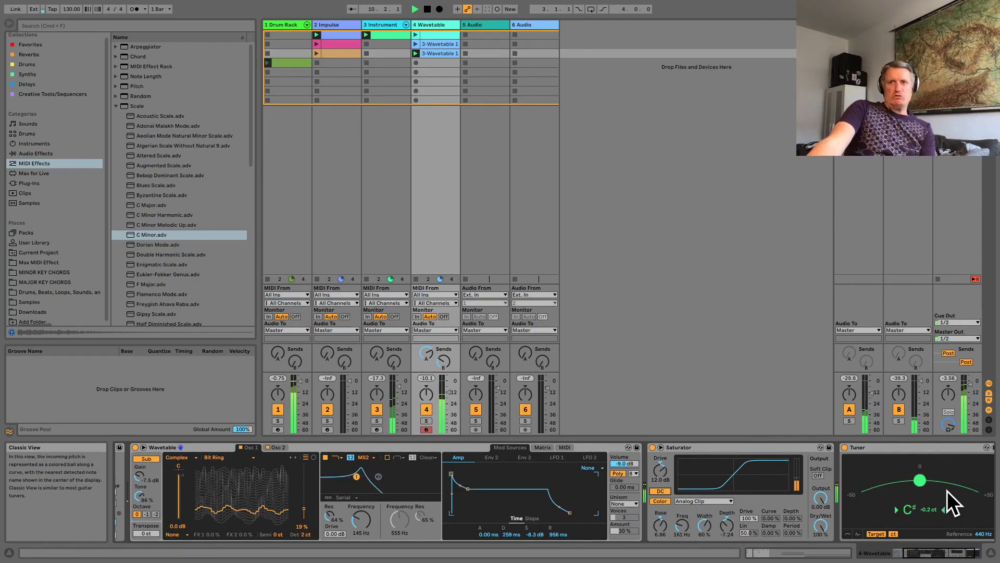
Check the playing Wavetable clip's notes in the piano roll and readjust the Wavetable track's volume.
{"action": "left_click", "coordinate": [753, 553]}
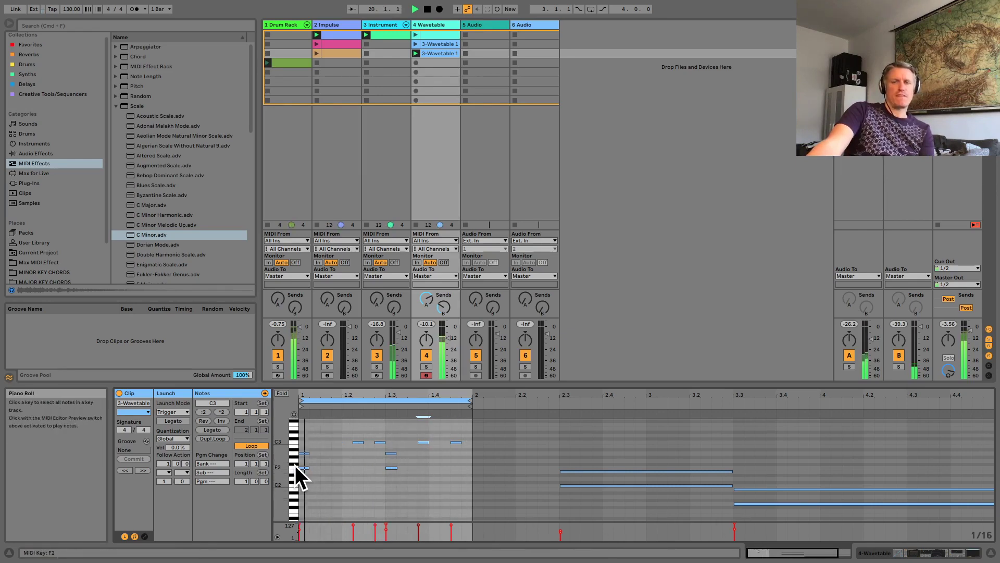
{"action": "left_click", "coordinate": [970, 552]}
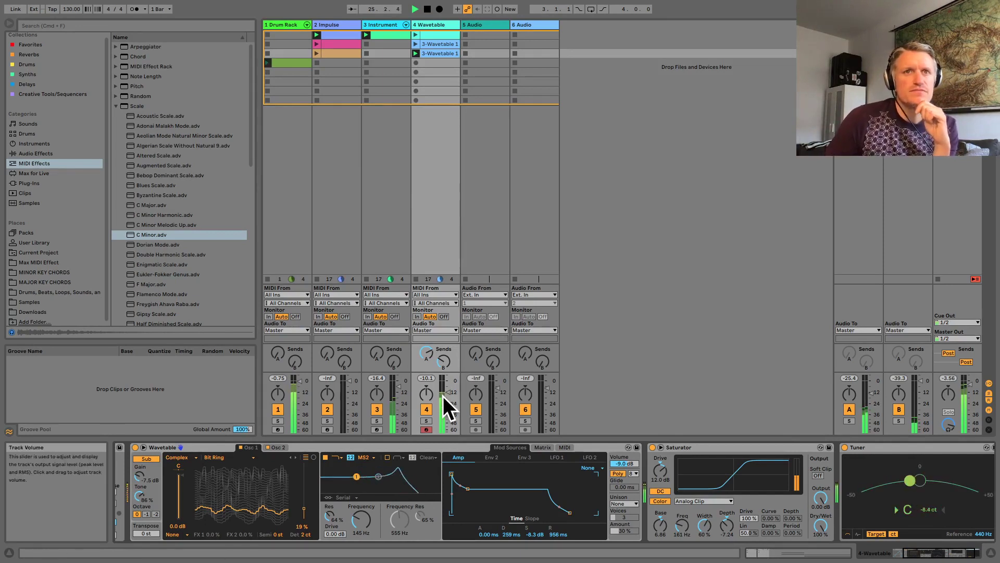
{"action": "mouse_move", "coordinate": [442, 407]}
{"action": "left_mouse_down"}
{"action": "mouse_move", "coordinate": [400, 379]}
{"action": "mouse_move", "coordinate": [443, 401]}
{"action": "left_mouse_up"}
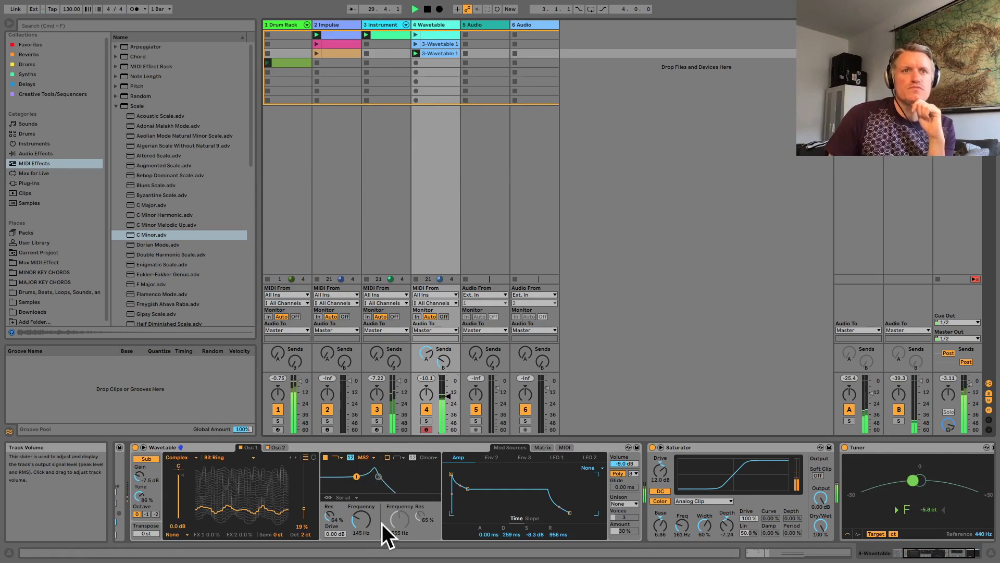
Lower Wavetable's filter 1 frequency to 51.0 Hz, raise its drive, keep the MS2 circuit and audition the result.
{"action": "left_click_drag", "start_coordinate": [361, 520], "coordinate": [361, 532]}
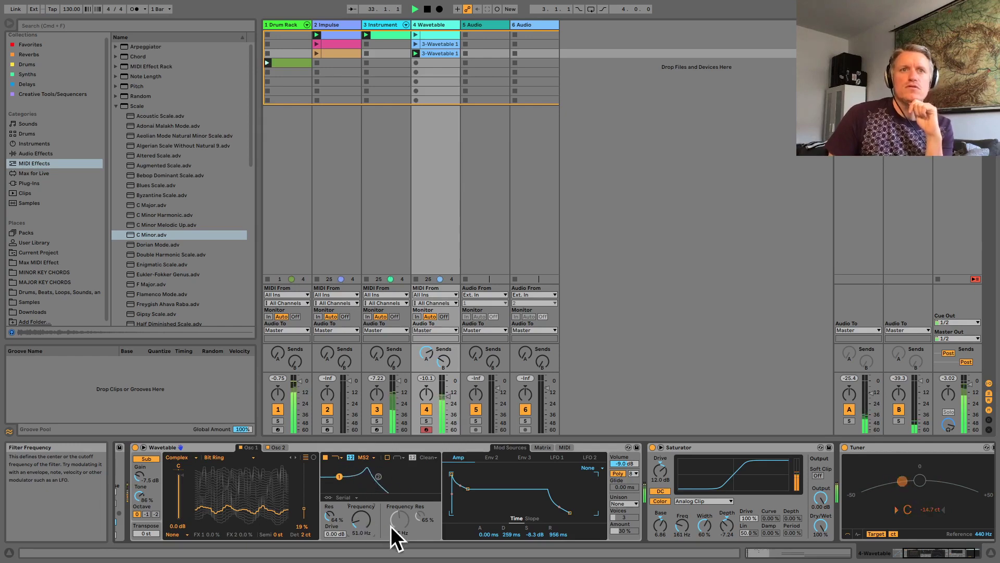
{"action": "mouse_move", "coordinate": [335, 533]}
{"action": "left_mouse_down"}
{"action": "mouse_move", "coordinate": [335, 516]}
{"action": "mouse_move", "coordinate": [342, 533]}
{"action": "left_mouse_up"}
{"action": "left_click", "coordinate": [365, 457]}
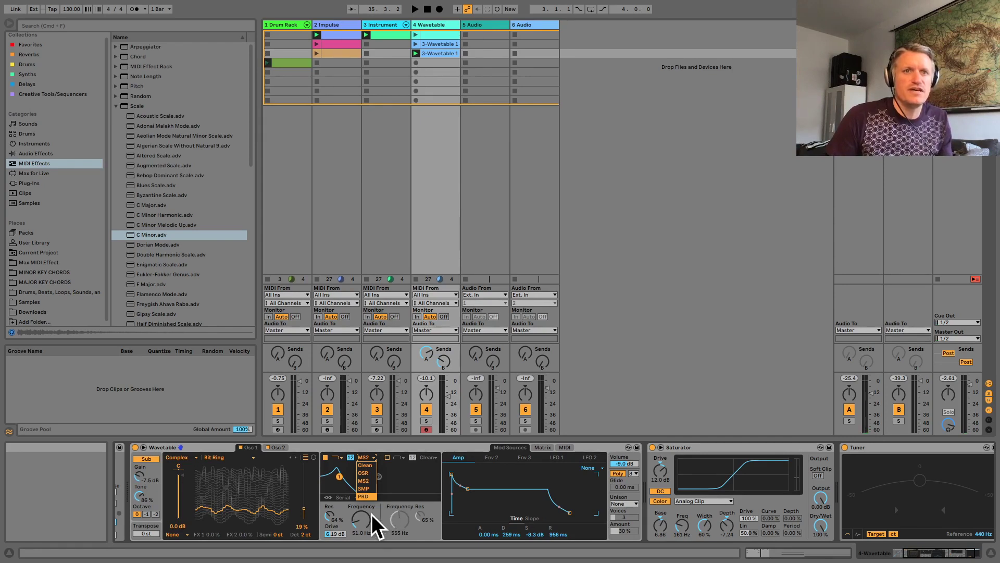
{"action": "left_click", "coordinate": [370, 482]}
{"action": "key", "text": "space"}
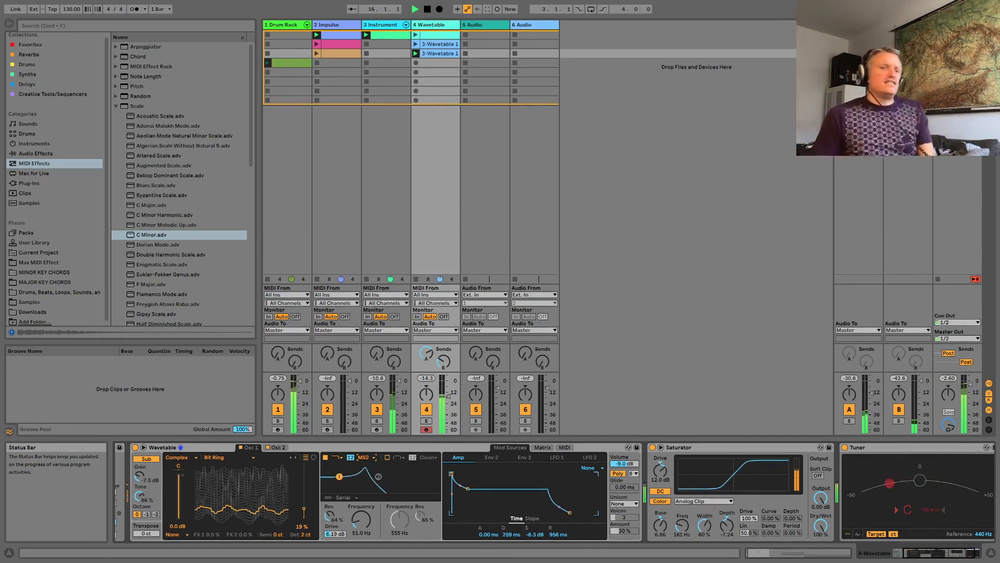
{"action": "key", "text": "space"}
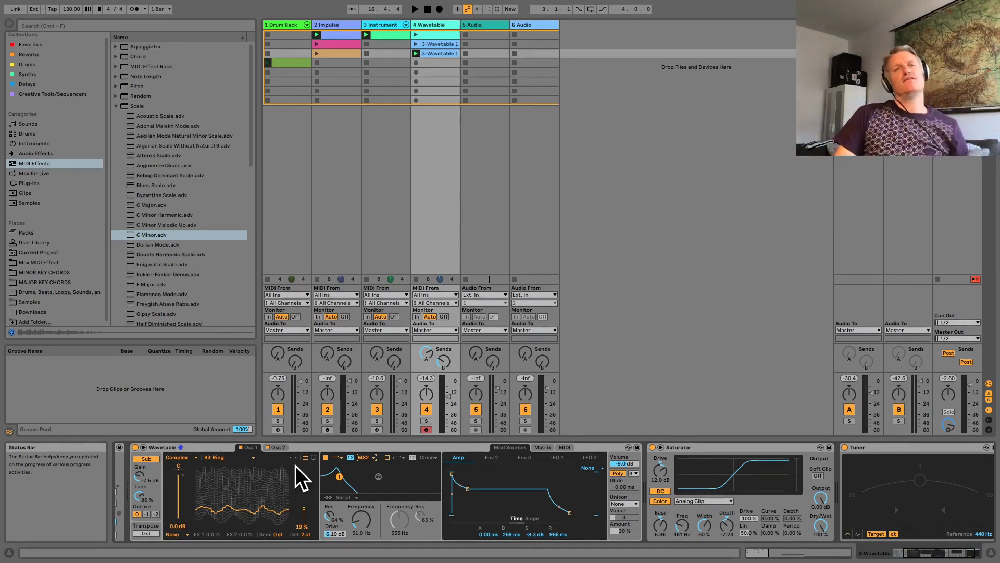
Solo the Wavetable track during playback and add an EQ Eight after the Tuner.
{"action": "scroll", "coordinate": [937, 545], "scroll_direction": "right", "scroll_amount": 3}
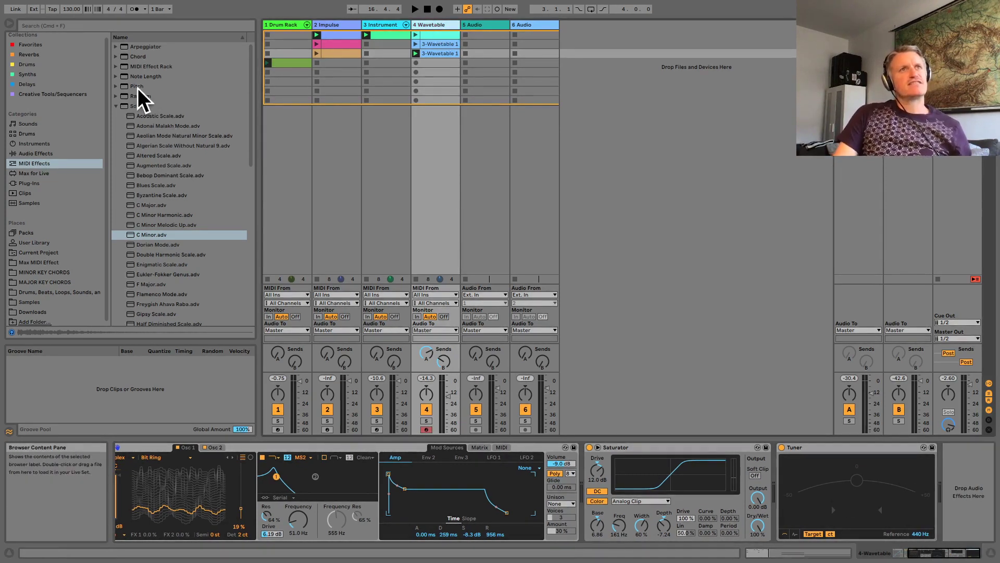
{"action": "left_click", "coordinate": [427, 421]}
{"action": "key", "text": "space"}
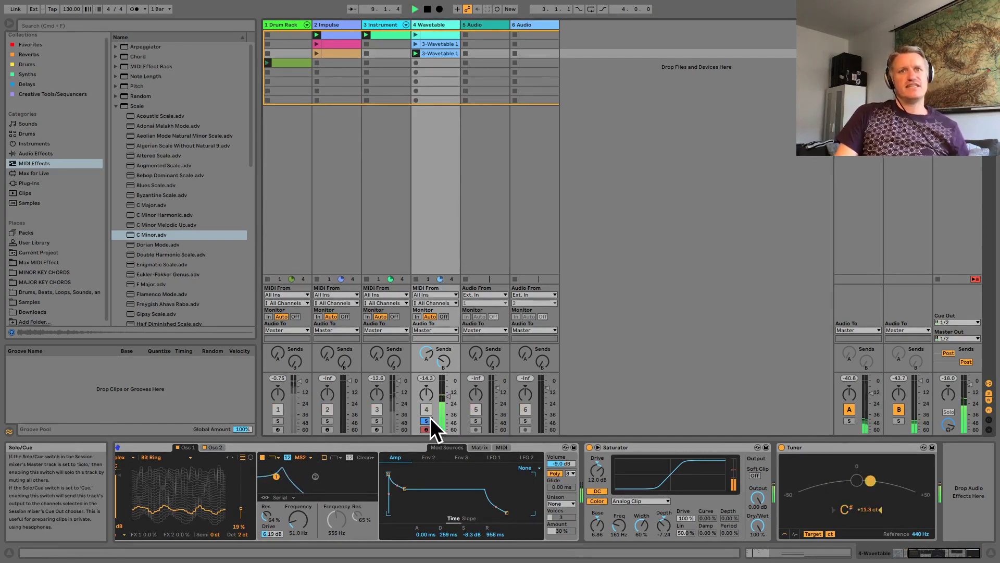
{"action": "left_click", "coordinate": [115, 106]}
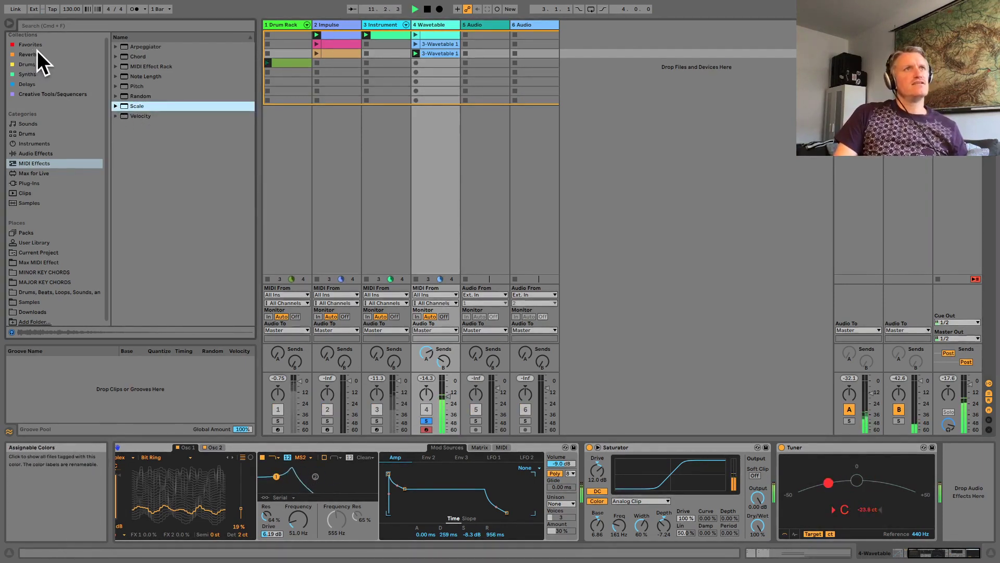
{"action": "left_click", "coordinate": [45, 153]}
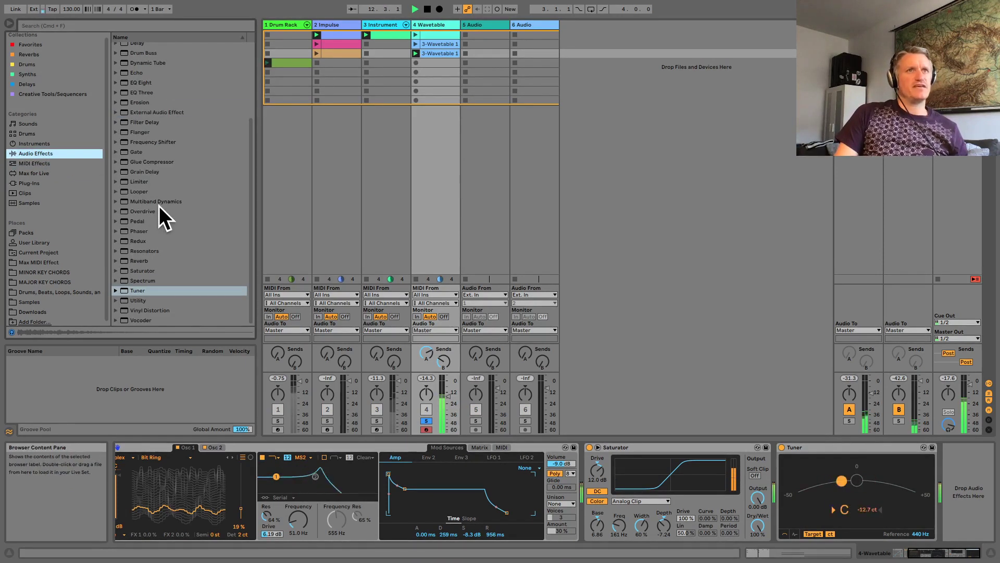
{"action": "left_click_drag", "start_coordinate": [138, 83], "coordinate": [965, 487]}
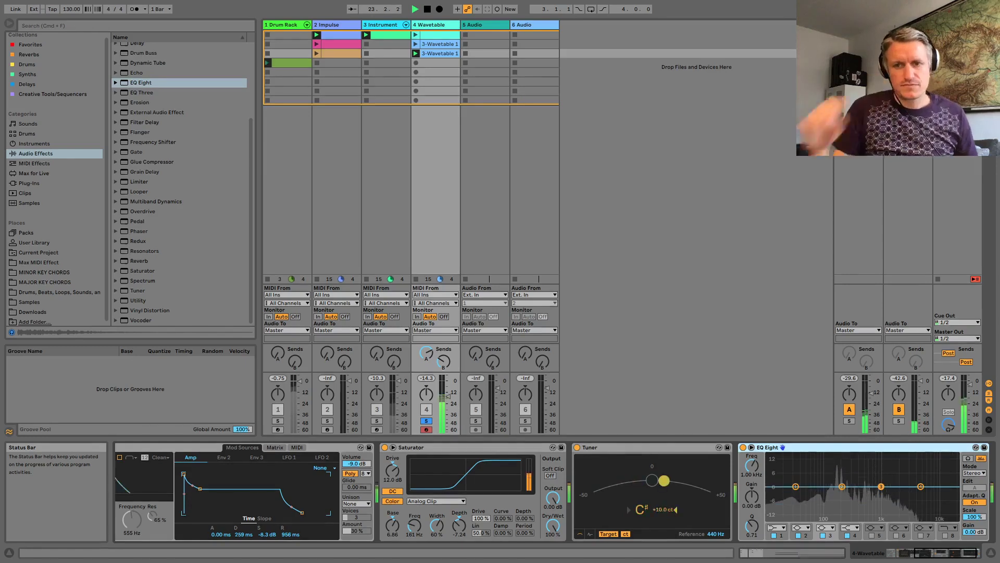
Change EQ Eight's band 1 to a low cut at 129 Hz and unsolo the Wavetable track.
{"action": "left_click", "coordinate": [795, 486]}
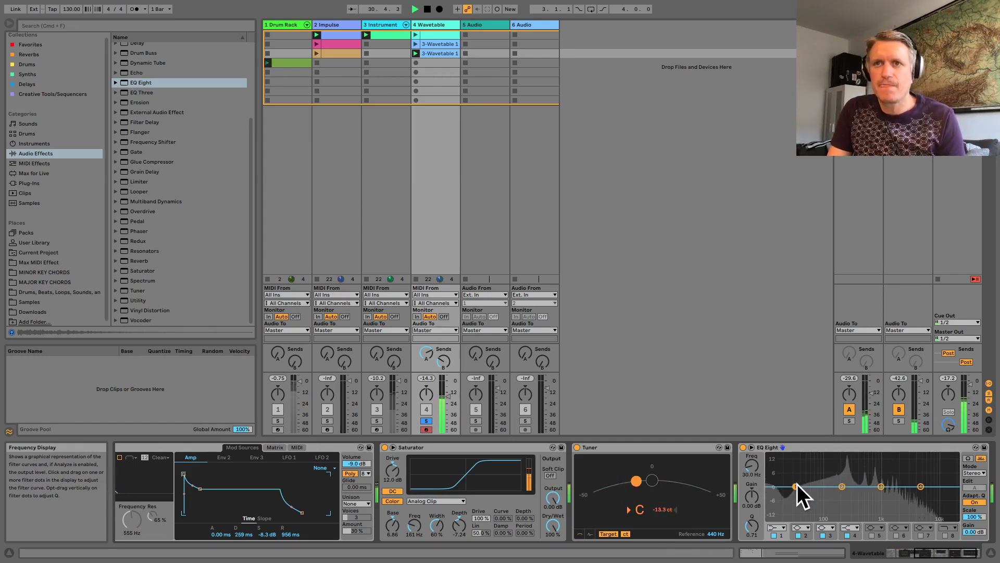
{"action": "left_click_drag", "start_coordinate": [794, 486], "coordinate": [788, 486]}
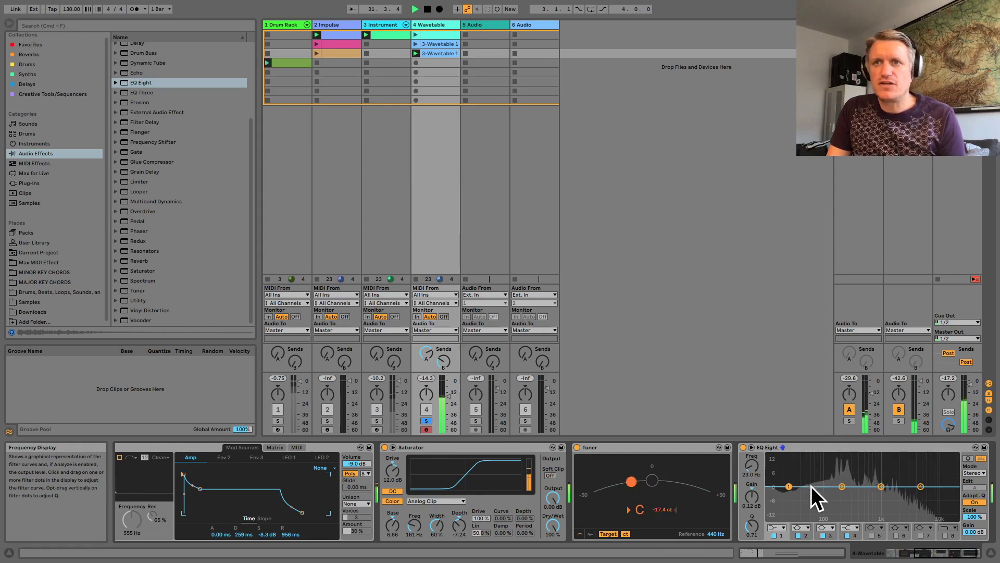
{"action": "left_click", "coordinate": [777, 527]}
{"action": "left_click", "coordinate": [778, 465]}
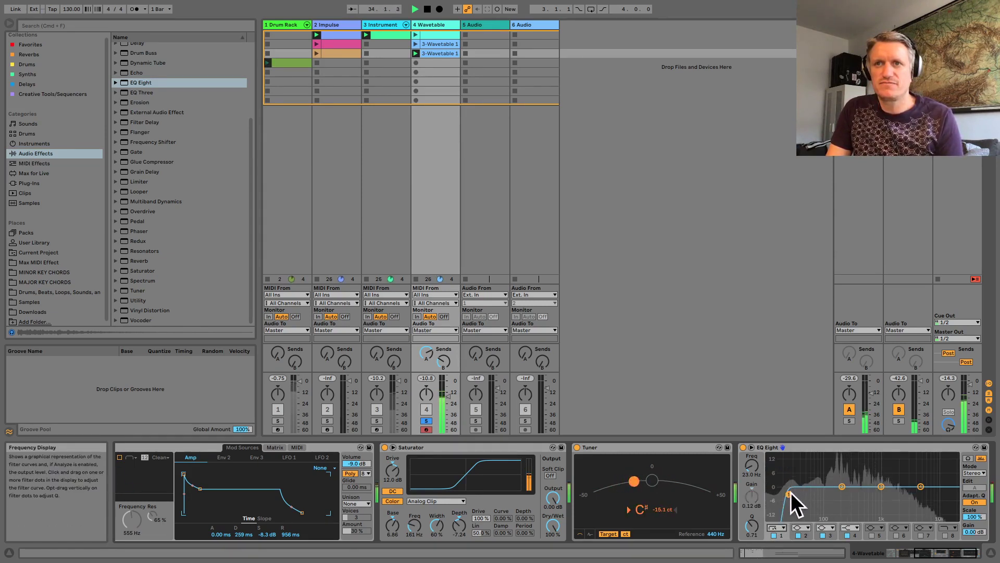
{"action": "left_click_drag", "start_coordinate": [790, 492], "coordinate": [831, 492]}
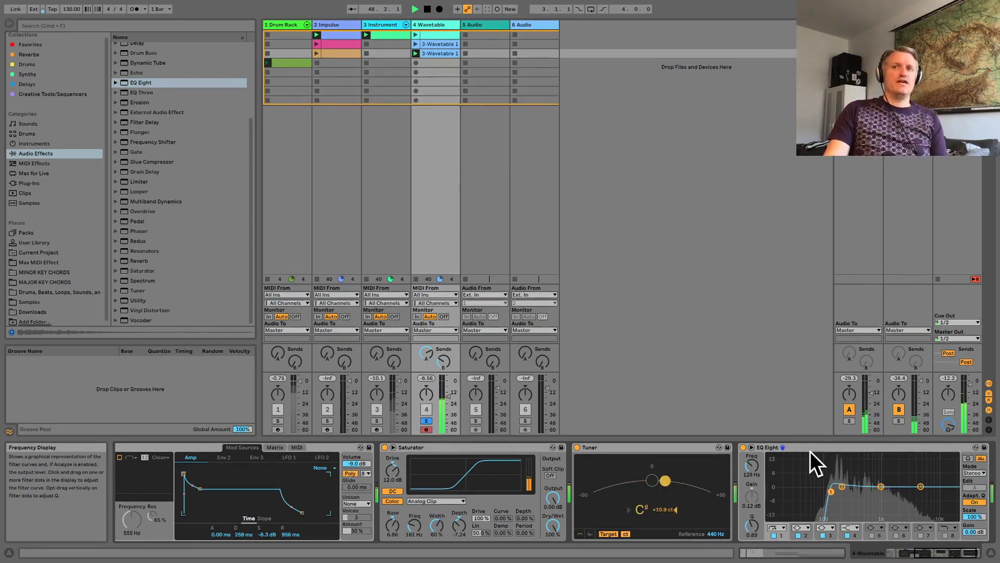
{"action": "left_click", "coordinate": [422, 420]}
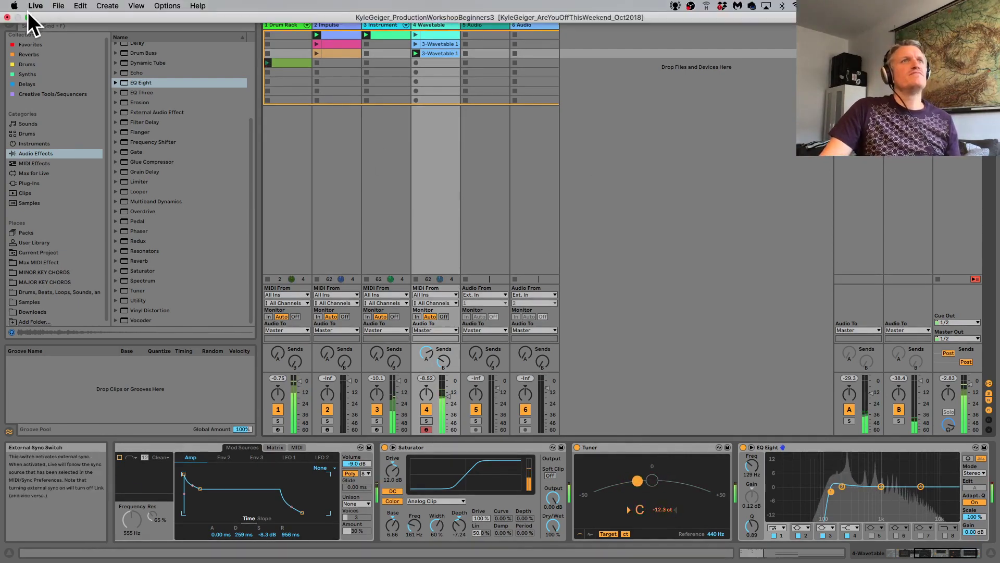
Leave full screen, switch to Chrome with the Trident 78 mixing console page, and enlarge the browser window.
{"action": "left_click", "coordinate": [28, 17]}
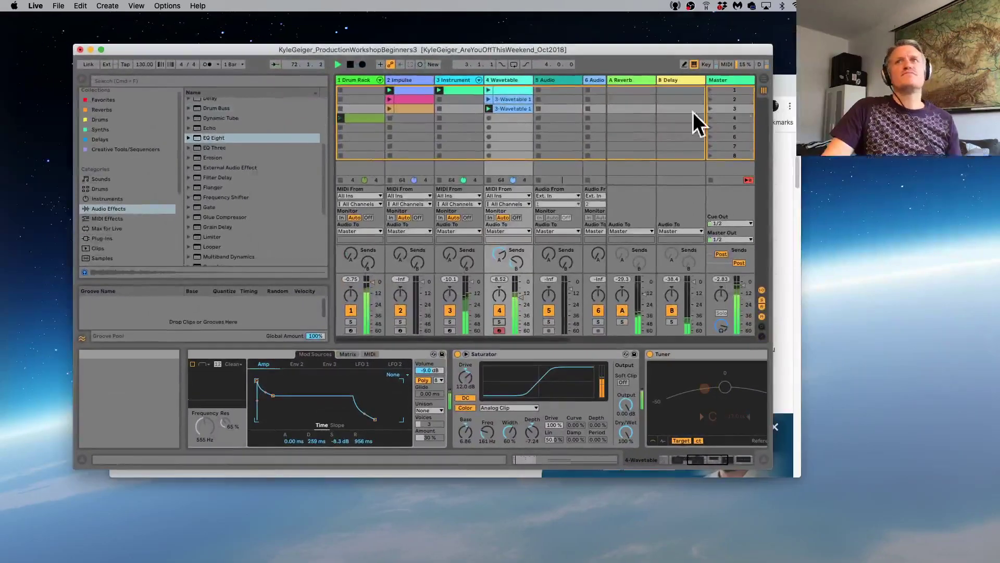
{"action": "left_click", "coordinate": [779, 83]}
{"action": "scroll", "coordinate": [701, 130], "scroll_direction": "down", "scroll_amount": 5}
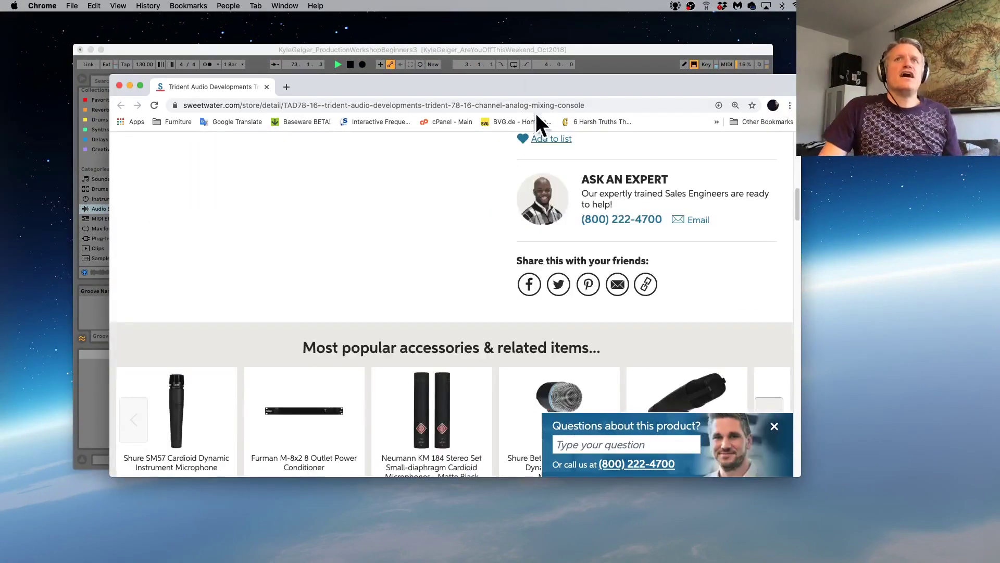
{"action": "scroll", "coordinate": [456, 166], "scroll_direction": "up", "scroll_amount": 8}
{"action": "left_click", "coordinate": [432, 50]}
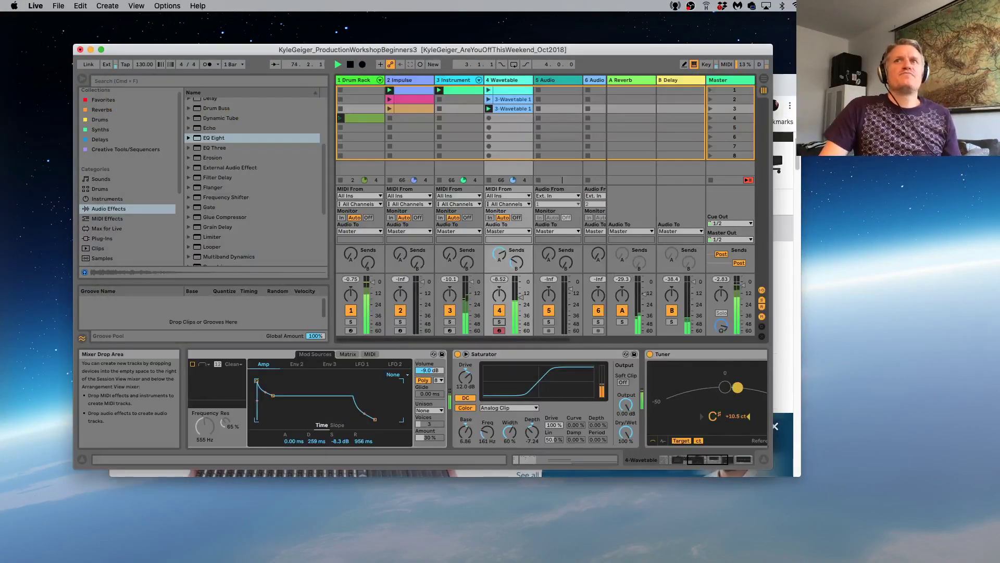
{"action": "left_click", "coordinate": [784, 79]}
{"action": "left_click_drag", "start_coordinate": [784, 78], "coordinate": [702, 44]}
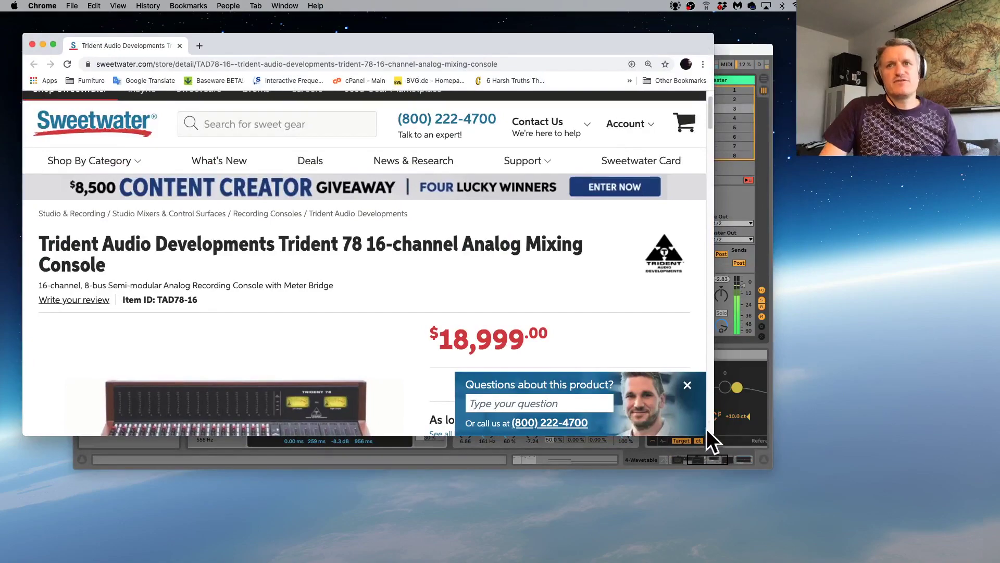
{"action": "left_click_drag", "start_coordinate": [709, 432], "coordinate": [990, 560]}
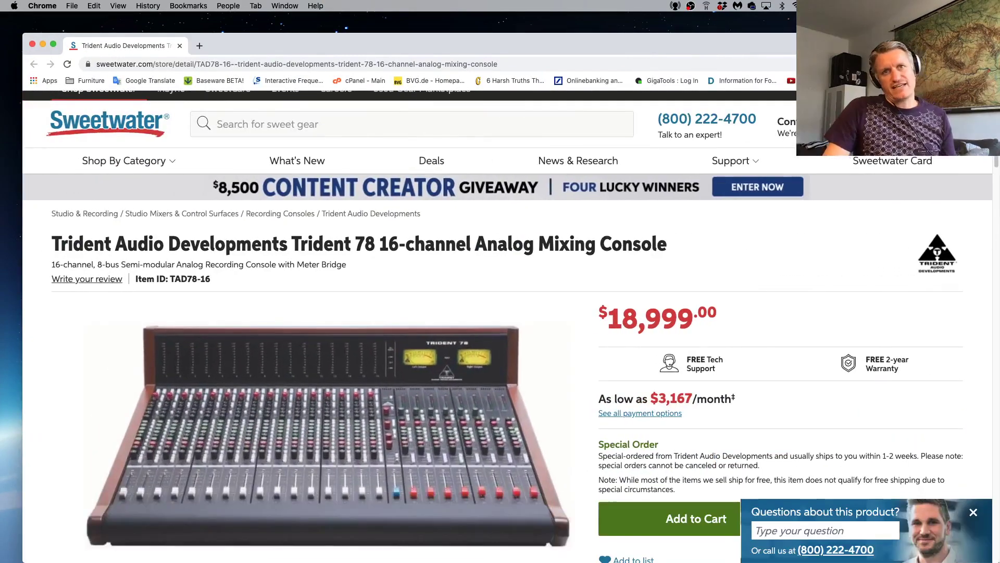
Examine the Trident 78 console's enlarged product image and read through its description and features.
{"action": "left_click", "coordinate": [342, 451]}
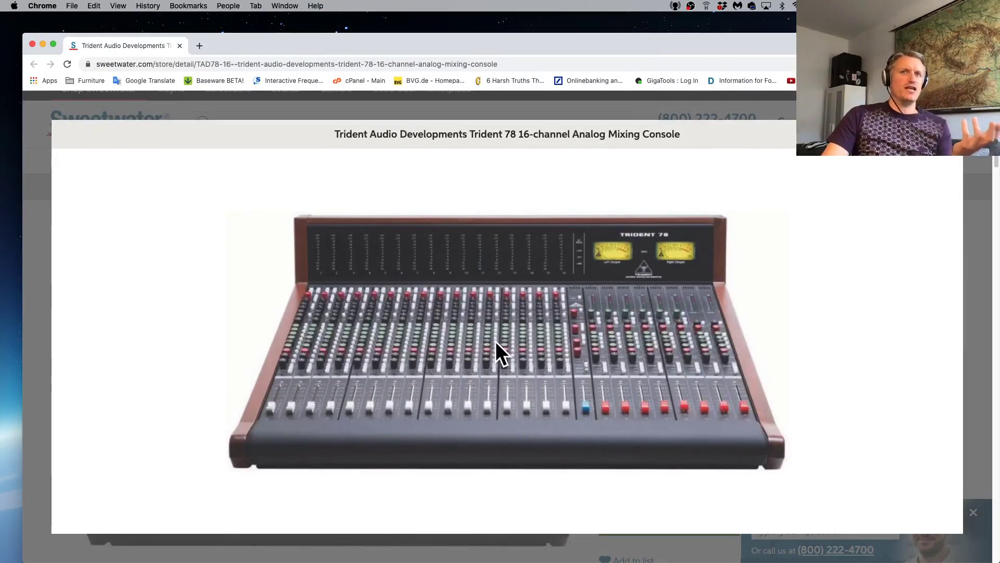
{"action": "scroll", "coordinate": [521, 401], "scroll_direction": "down", "scroll_amount": 8}
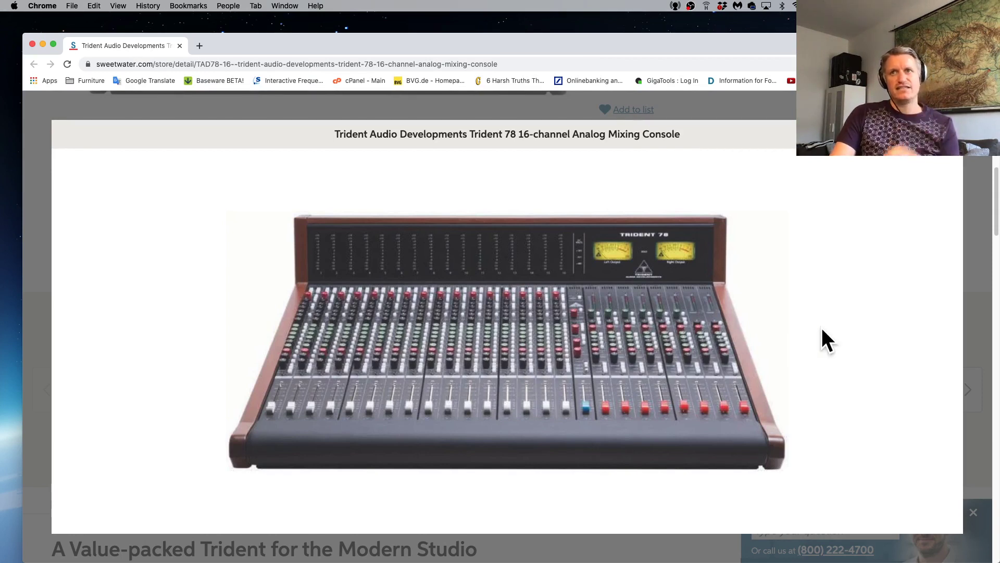
{"action": "left_click", "coordinate": [963, 156]}
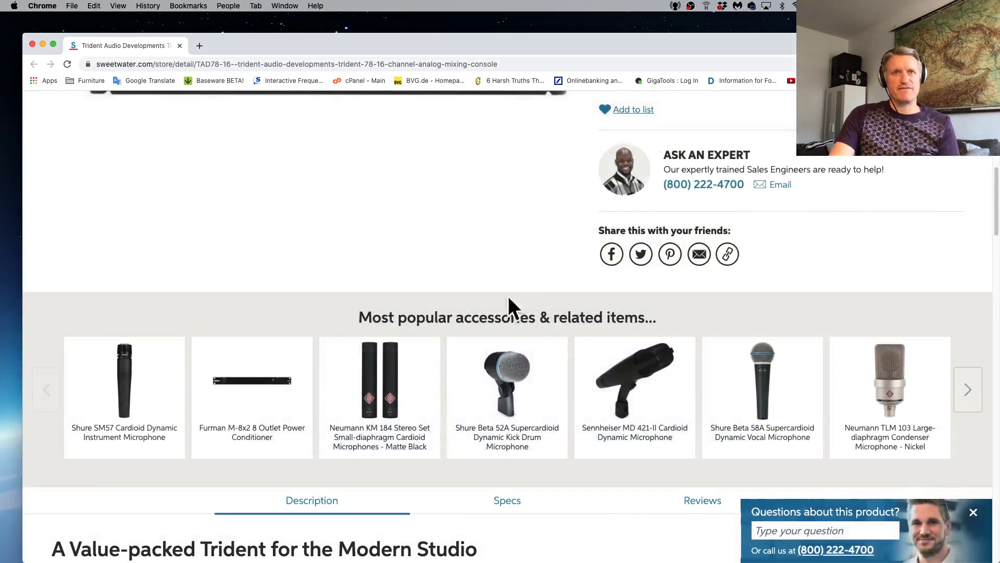
{"action": "scroll", "coordinate": [482, 274], "scroll_direction": "up", "scroll_amount": 5}
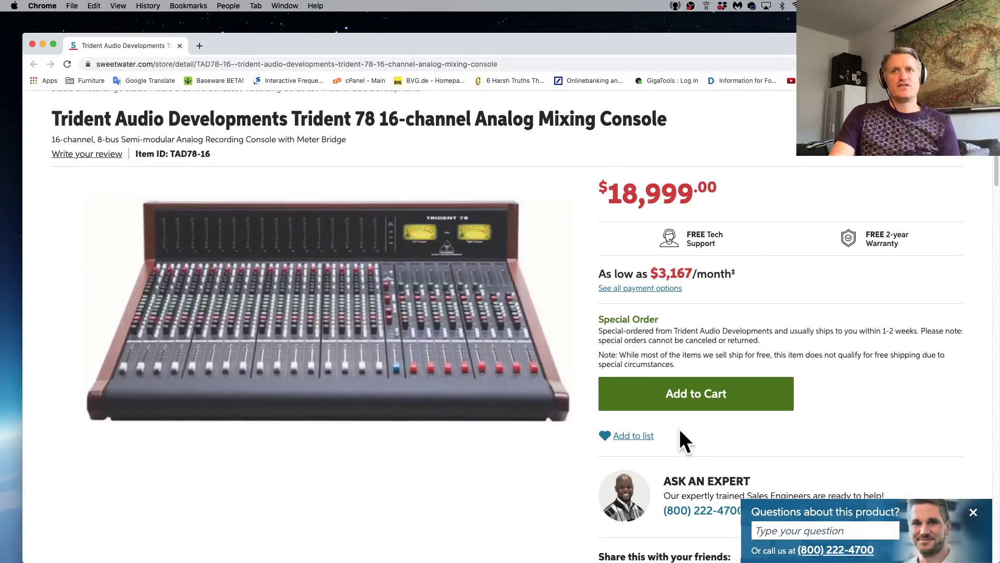
{"action": "scroll", "coordinate": [680, 442], "scroll_direction": "down", "scroll_amount": 10}
{"action": "scroll", "coordinate": [678, 431], "scroll_direction": "down", "scroll_amount": 15}
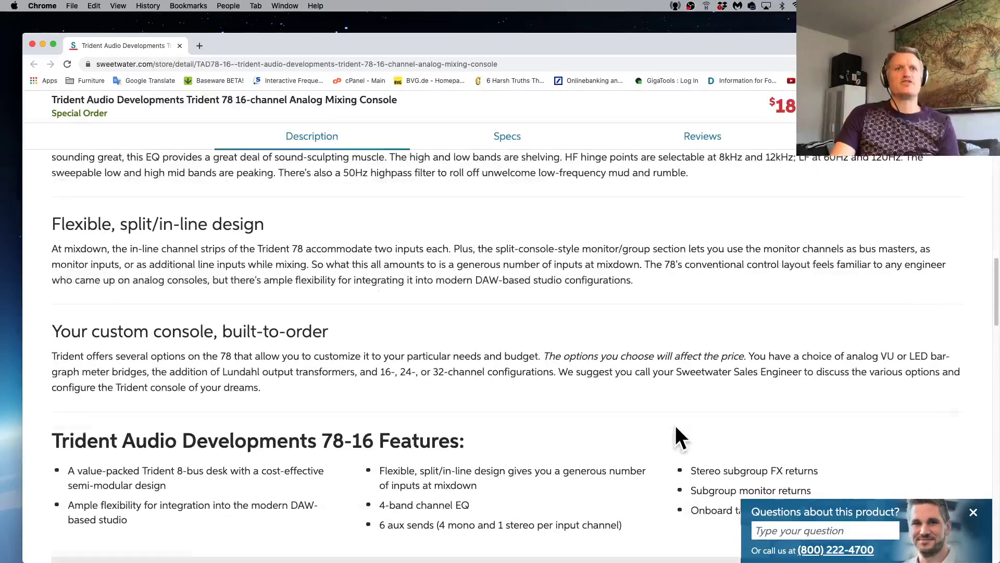
{"action": "scroll", "coordinate": [567, 409], "scroll_direction": "up", "scroll_amount": 20}
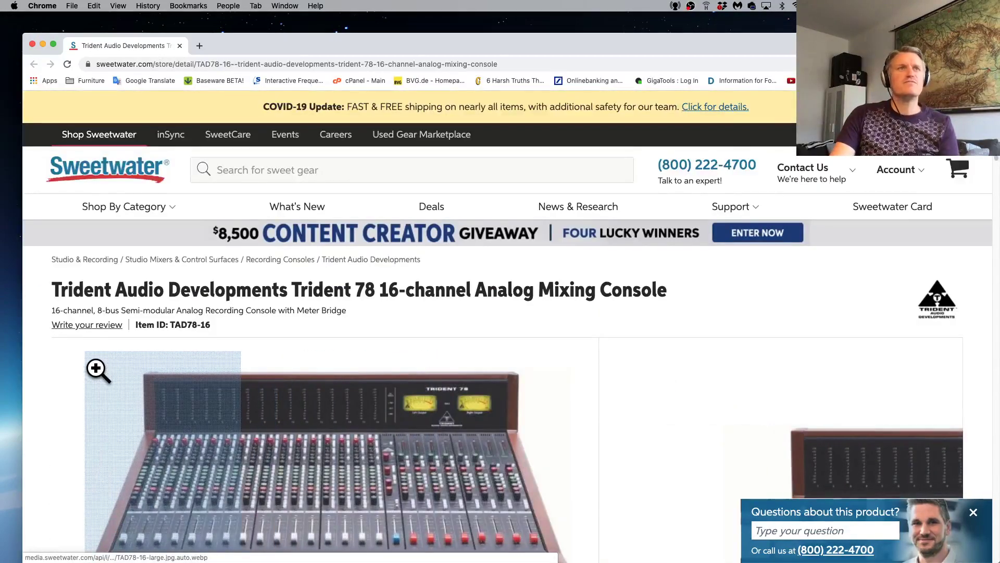
Close the Trident 78 page and return to Ableton Live in full screen.
{"action": "left_click", "coordinate": [179, 45]}
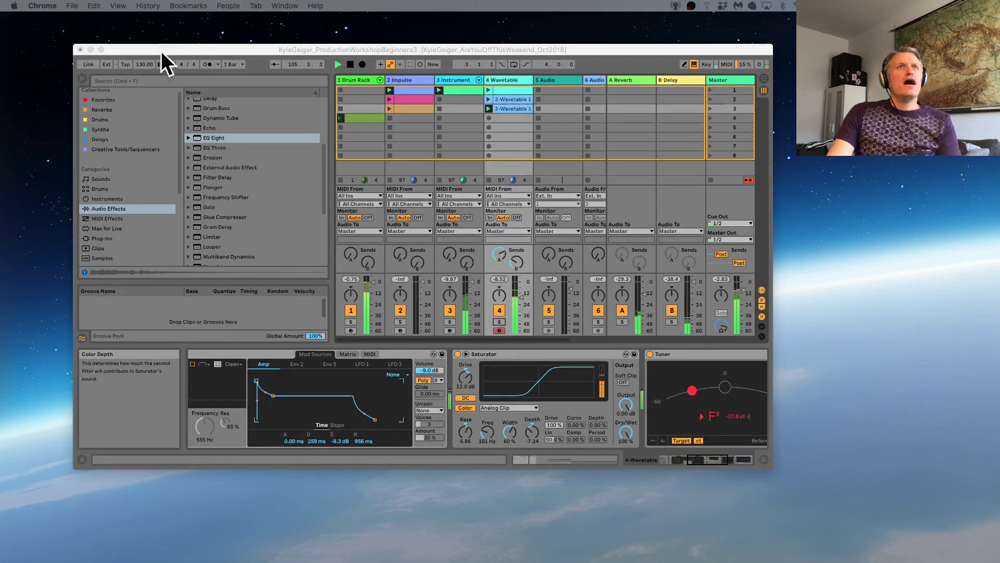
{"action": "left_click", "coordinate": [98, 48]}
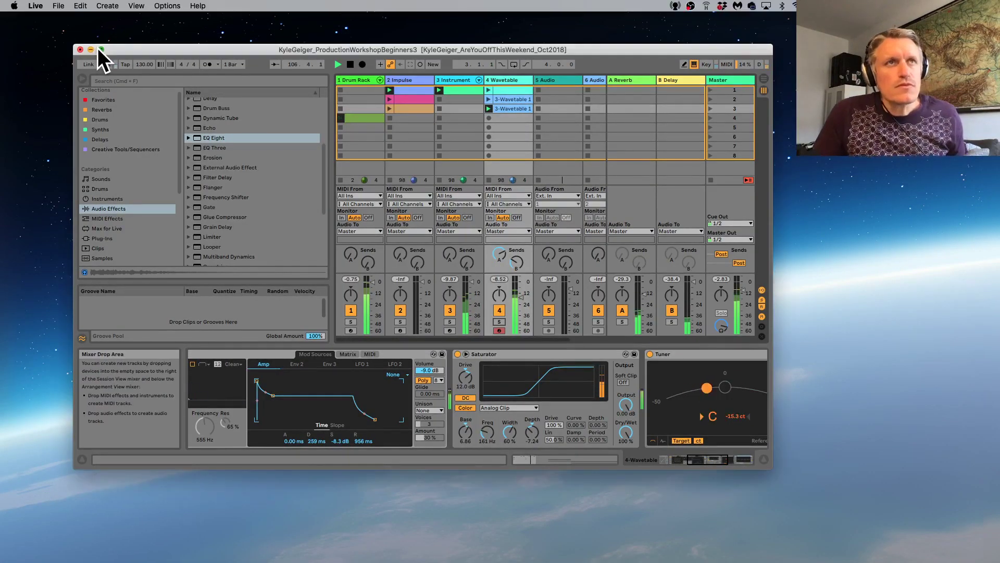
{"action": "left_click", "coordinate": [102, 48]}
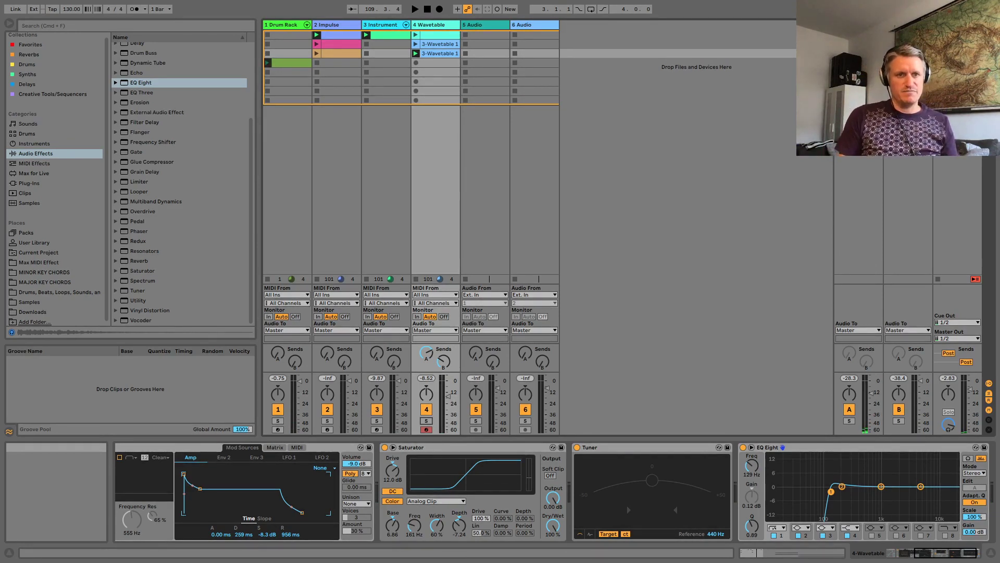
Listen to the mix briefly, leave full screen, and switch to Chrome to examine the Avid S1 controller's product page.
{"action": "key", "text": "space"}
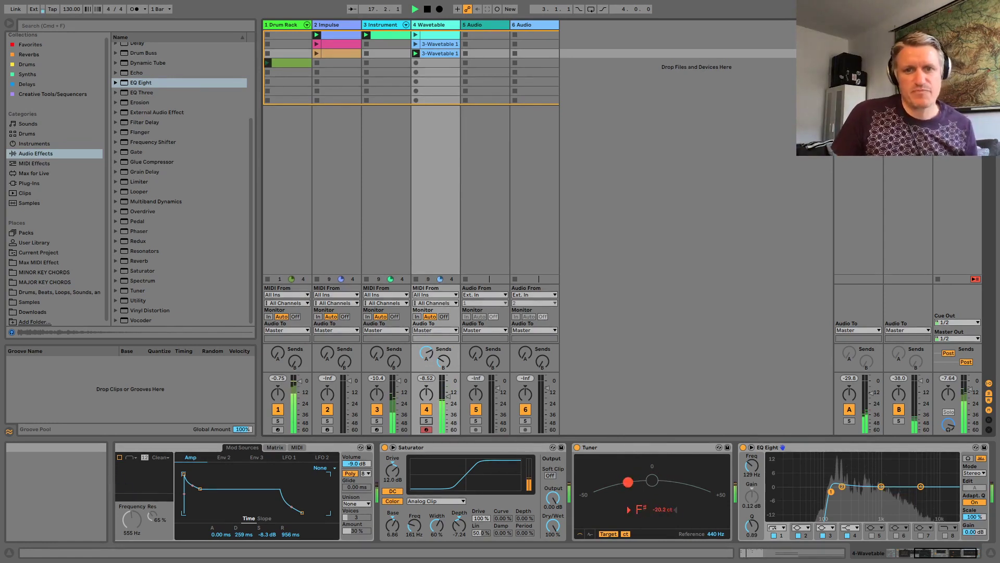
{"action": "key", "text": "space"}
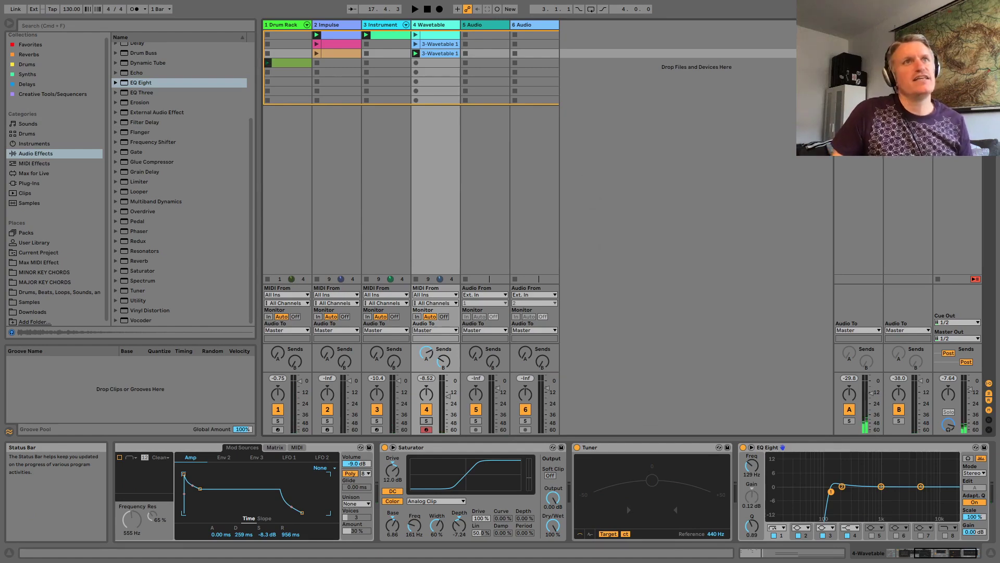
{"action": "left_click", "coordinate": [32, 20]}
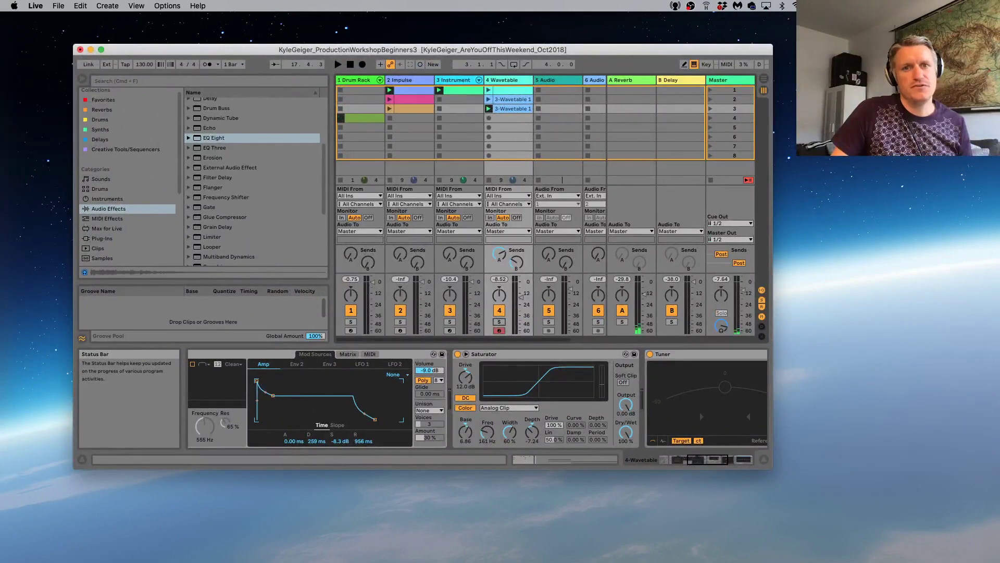
{"action": "key", "text": "super+Tab"}
{"action": "left_click_drag", "start_coordinate": [488, 127], "coordinate": [514, 111]}
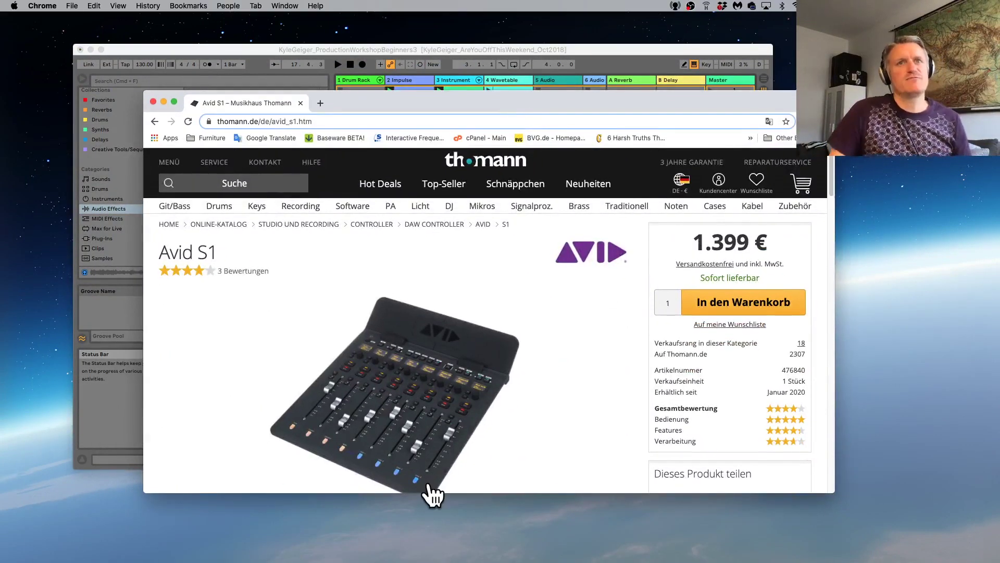
{"action": "scroll", "coordinate": [451, 446], "scroll_direction": "down", "scroll_amount": 2}
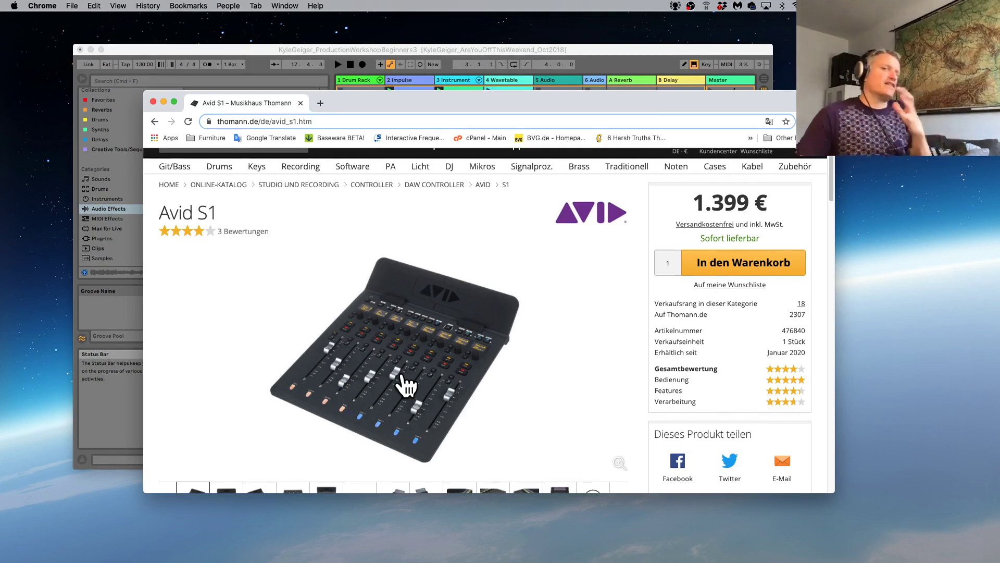
Return to Ableton Live, solo the Wavetable track during playback, and move EQ Eight's band 1 low cut to 132 Hz.
{"action": "left_click", "coordinate": [115, 437]}
{"action": "left_click_drag", "start_coordinate": [685, 456], "coordinate": [727, 458]}
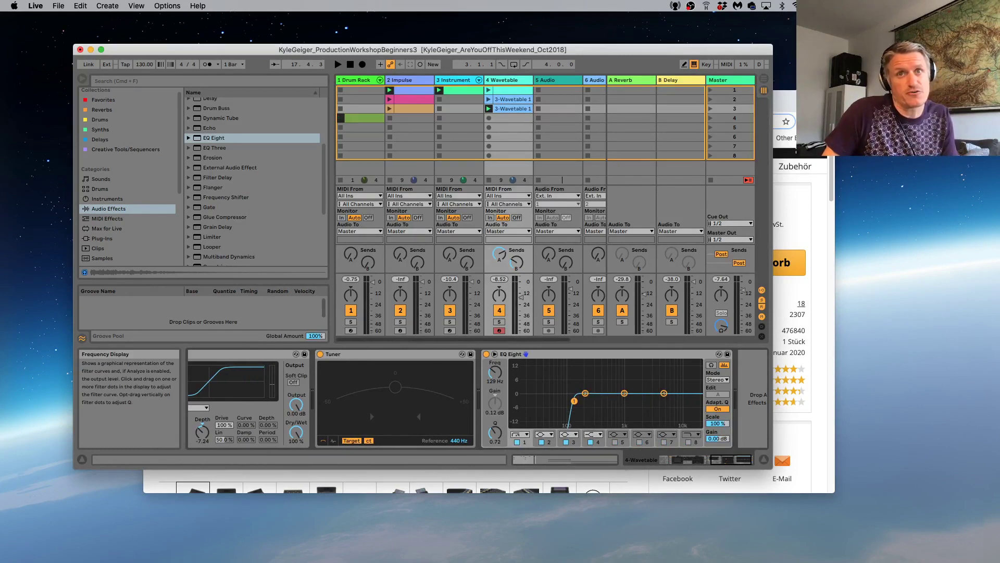
{"action": "key", "text": "space"}
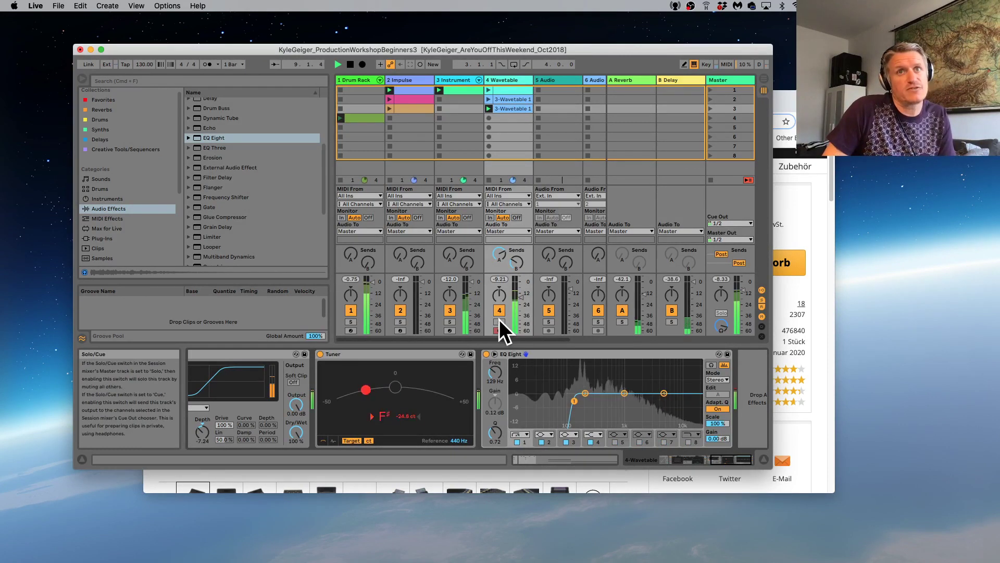
{"action": "left_click", "coordinate": [499, 322]}
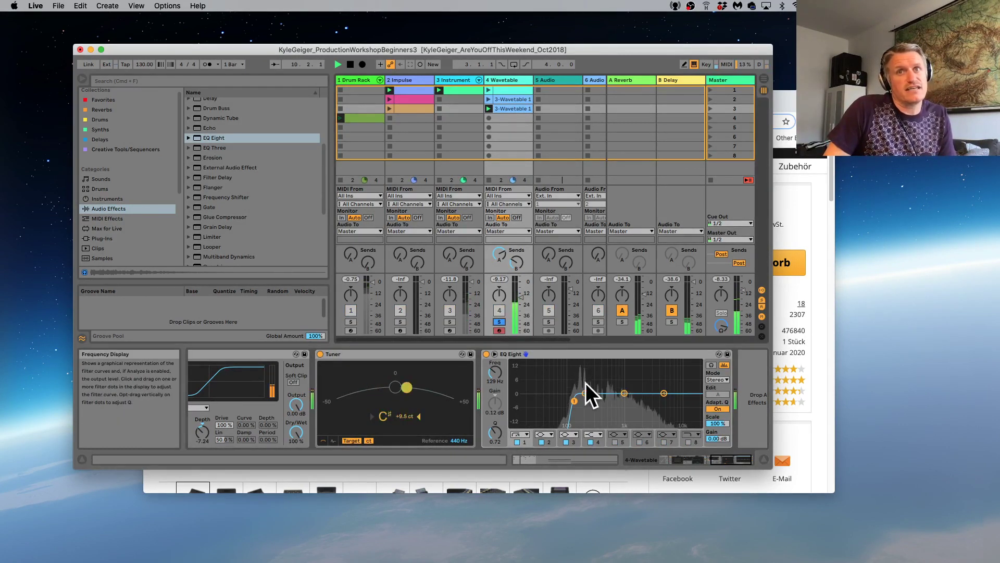
{"action": "mouse_move", "coordinate": [573, 401]}
{"action": "left_mouse_down"}
{"action": "mouse_move", "coordinate": [512, 401]}
{"action": "mouse_move", "coordinate": [574, 400]}
{"action": "left_mouse_up"}
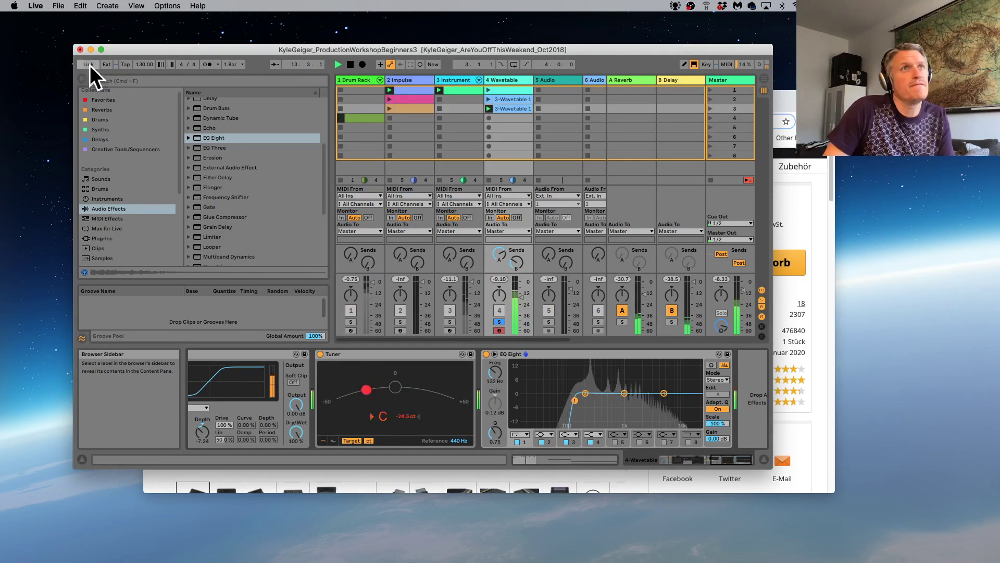
Move the Live window to the corner of the desktop and enlarge it to fill the whole screen.
{"action": "left_click_drag", "start_coordinate": [155, 47], "coordinate": [86, 16]}
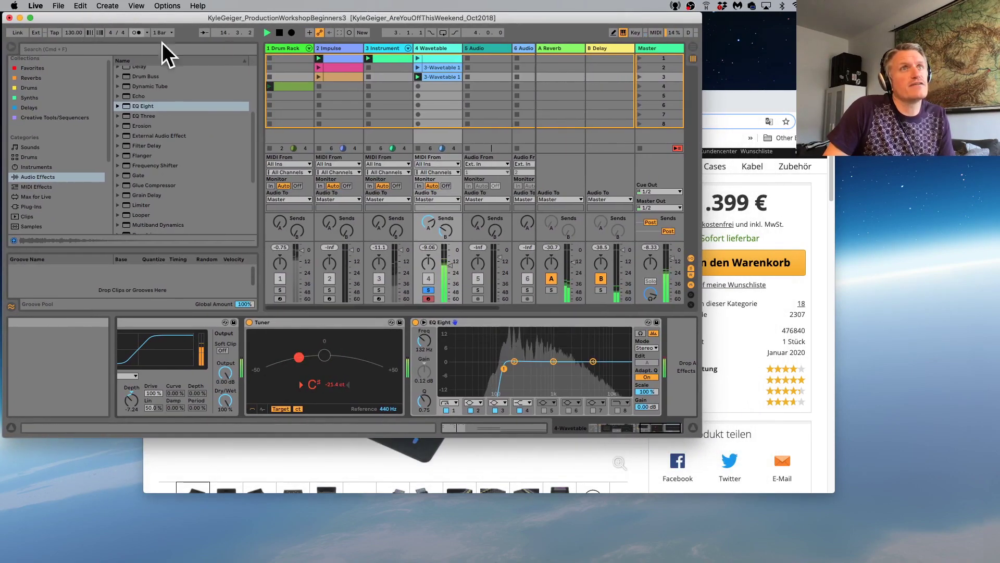
{"action": "left_click_drag", "start_coordinate": [696, 435], "coordinate": [996, 558]}
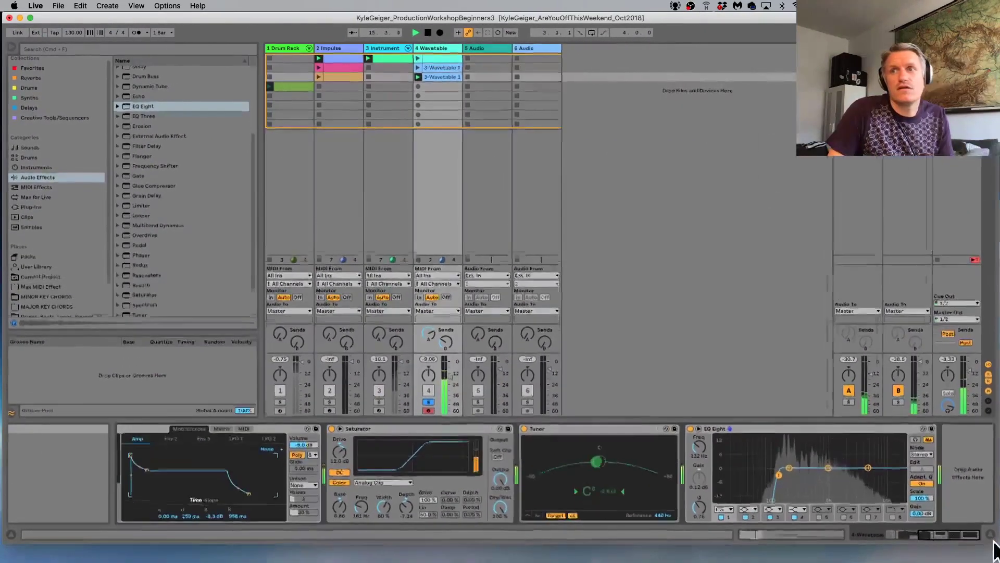
Sweep EQ Eight's band 1 low cut up to about 337 Hz and back during playback, settle at 118 Hz, and unsolo the Wavetable track.
{"action": "mouse_move", "coordinate": [780, 494]}
{"action": "left_mouse_down"}
{"action": "mouse_move", "coordinate": [769, 494]}
{"action": "mouse_move", "coordinate": [779, 491]}
{"action": "left_mouse_up"}
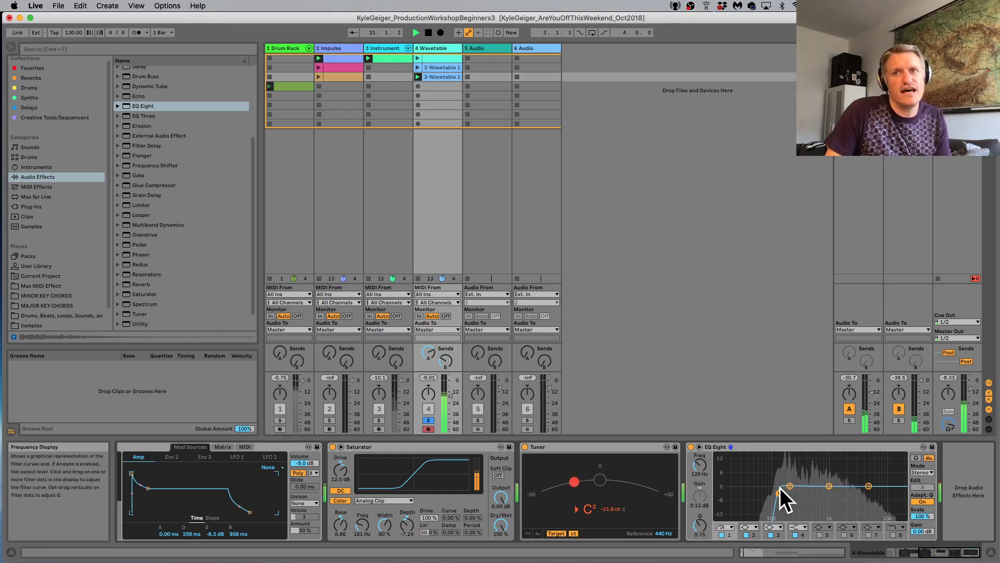
{"action": "key", "text": "space"}
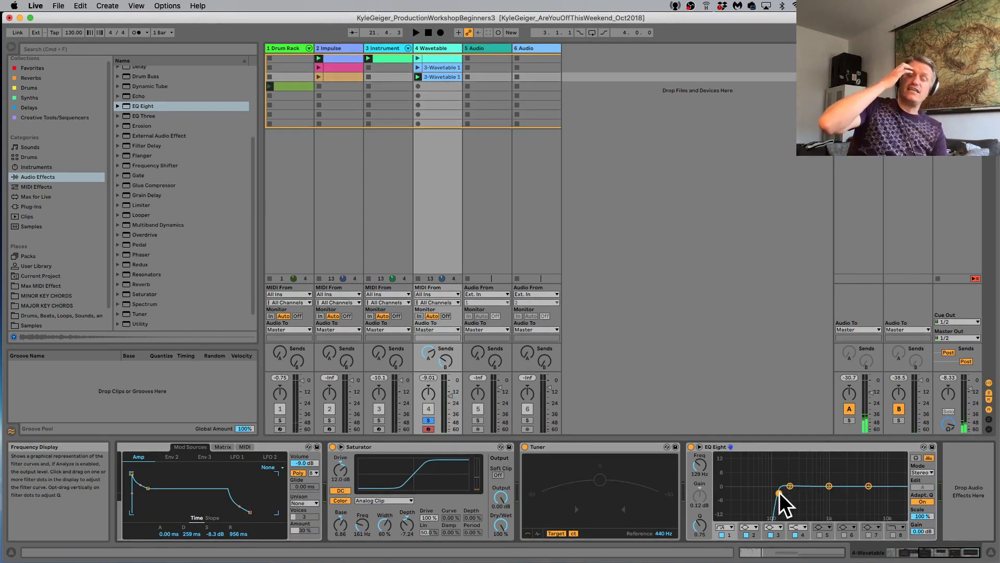
{"action": "key", "text": "space"}
{"action": "left_click_drag", "start_coordinate": [779, 493], "coordinate": [802, 491]}
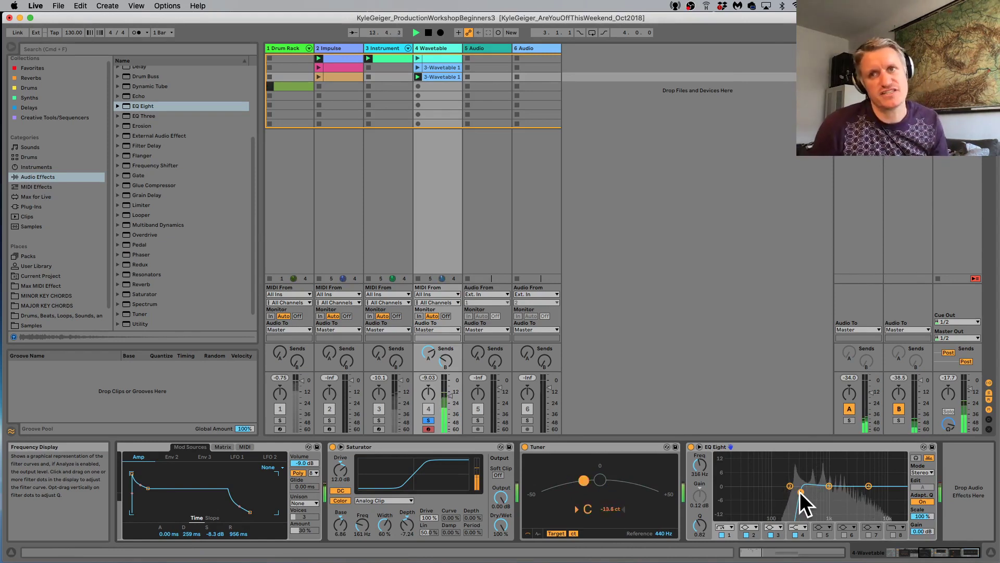
{"action": "left_click_drag", "start_coordinate": [800, 492], "coordinate": [778, 492]}
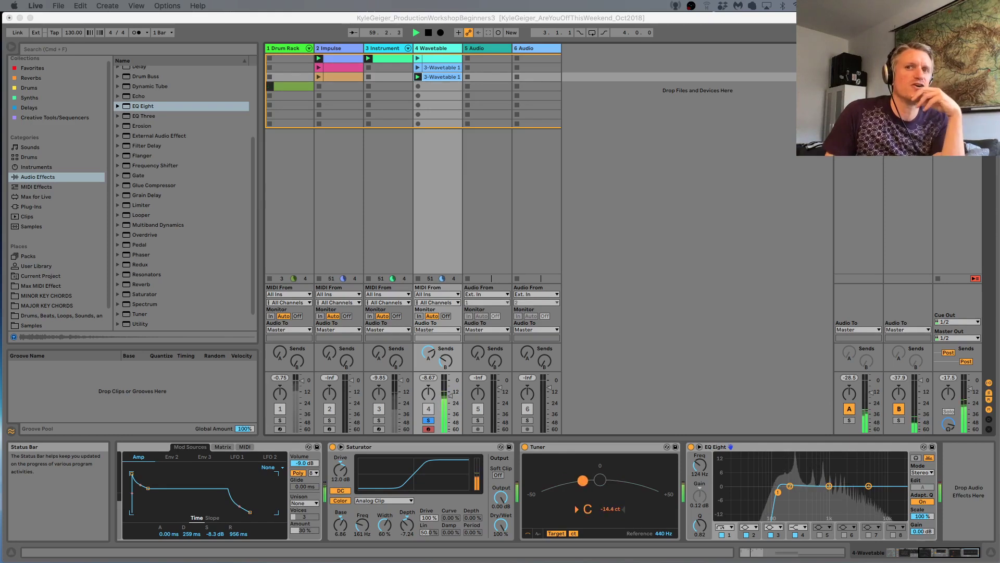
{"action": "left_click_drag", "start_coordinate": [776, 493], "coordinate": [802, 492]}
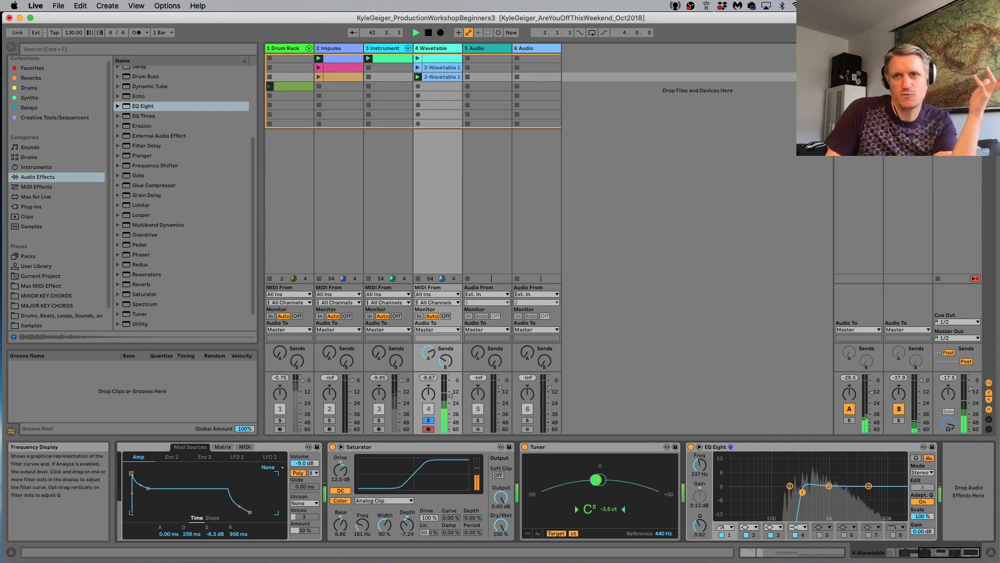
{"action": "left_click_drag", "start_coordinate": [803, 492], "coordinate": [777, 493]}
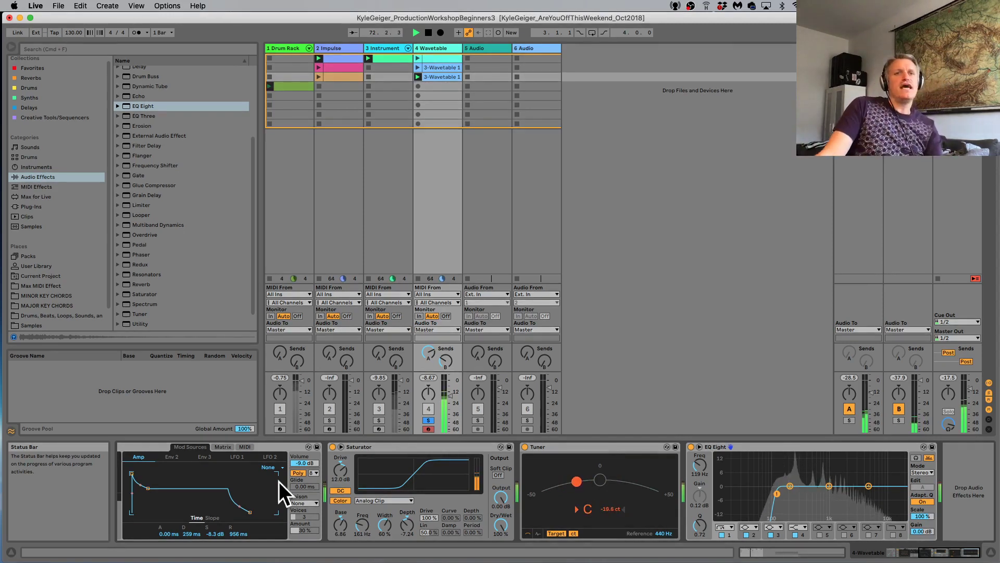
{"action": "key", "text": "space"}
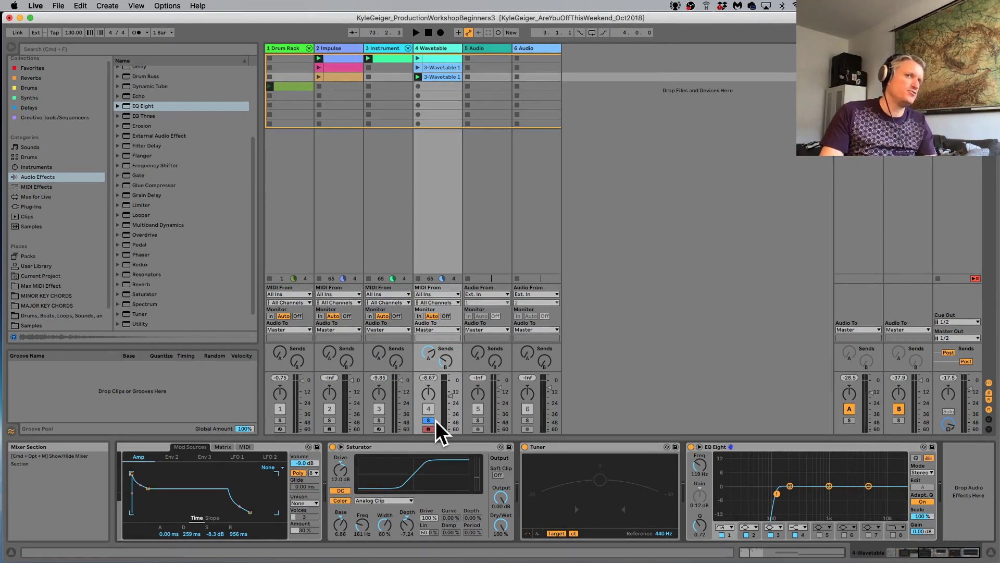
{"action": "left_click", "coordinate": [429, 420]}
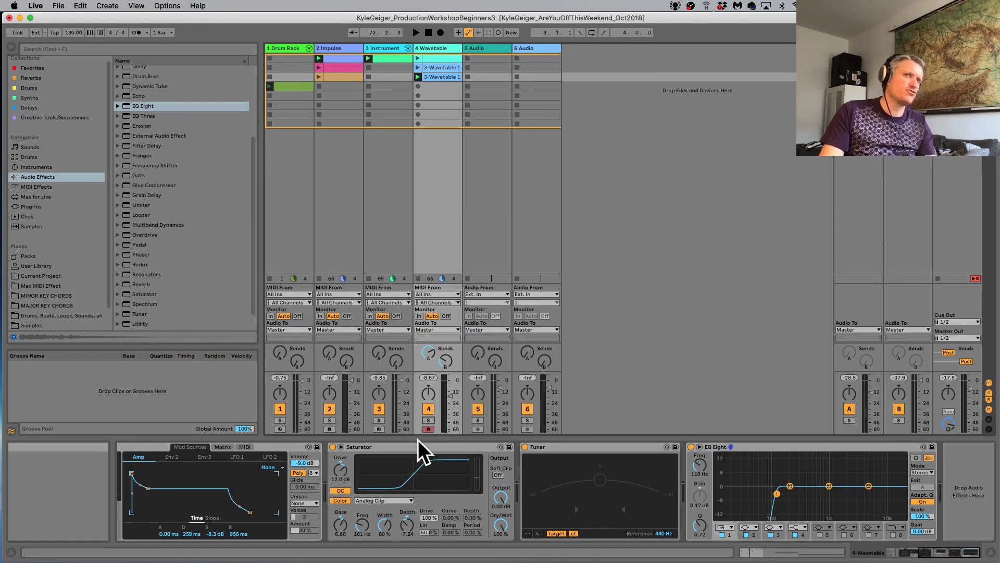
Restart playback, solo the Drum Rack track, and show the rack's chain list after checking the TRNCT_HH_3 and TRNCT_HH_4 pads.
{"action": "key", "text": "space"}
{"action": "left_click", "coordinate": [294, 47]}
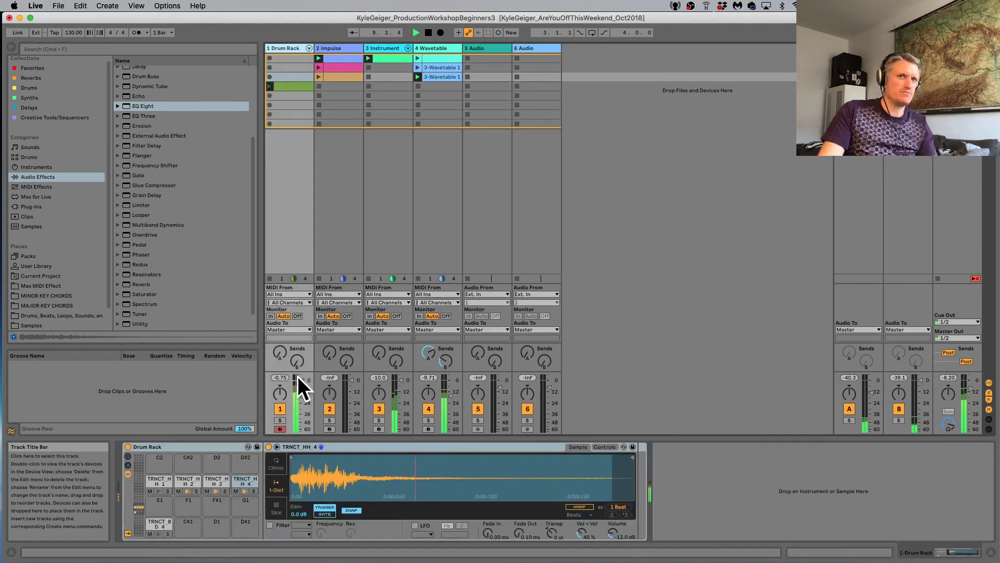
{"action": "left_click", "coordinate": [282, 418]}
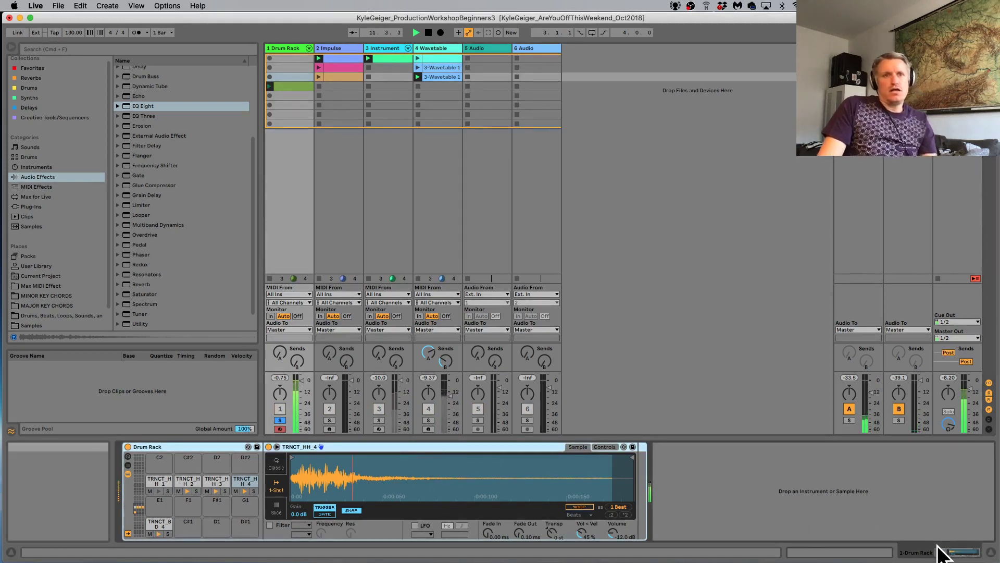
{"action": "left_click", "coordinate": [215, 480]}
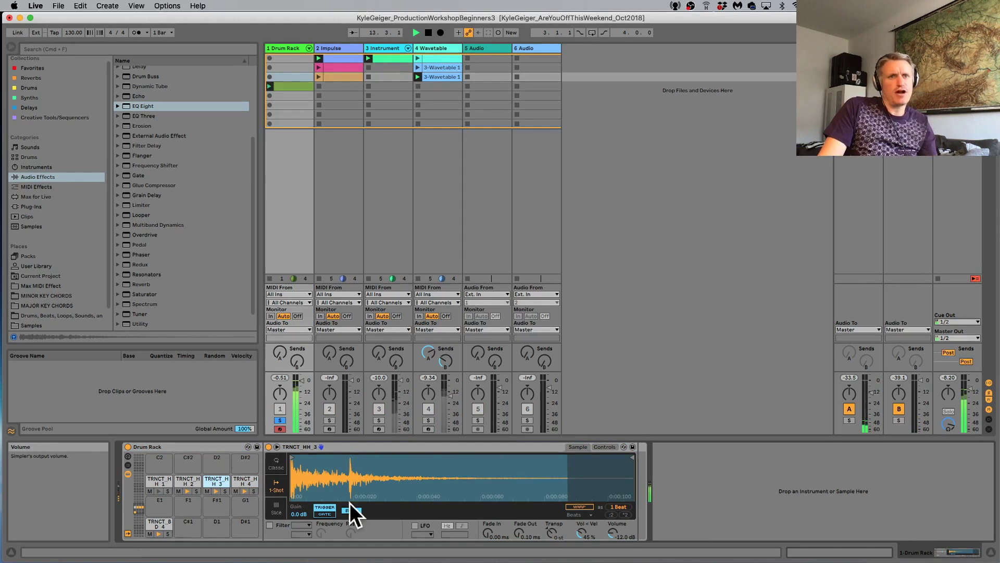
{"action": "left_click", "coordinate": [237, 481]}
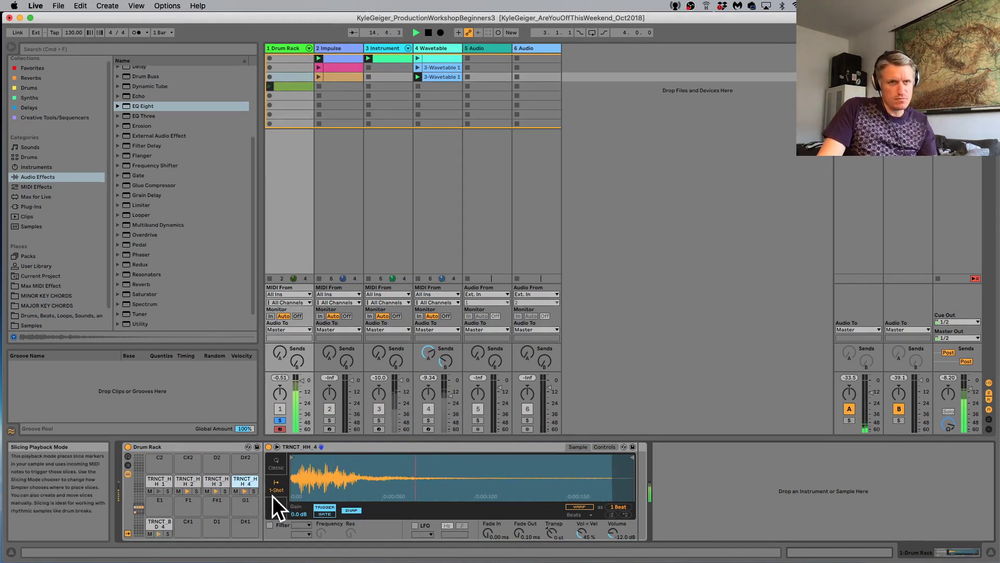
{"action": "left_click", "coordinate": [128, 465]}
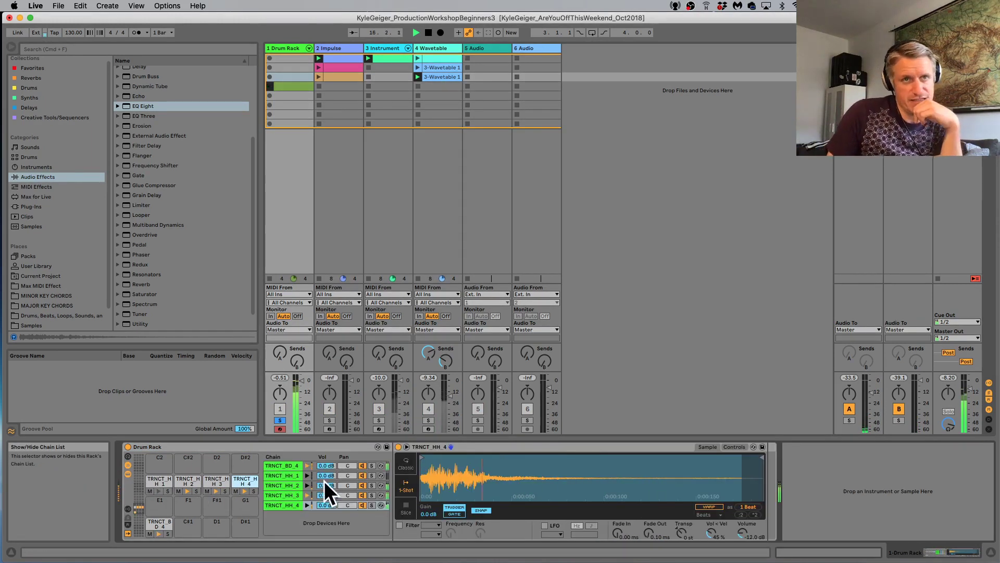
Pan the Drum Rack's TRNCT_HH_2 chain to 23R and its TRNCT_HH_4 chain to 20L.
{"action": "left_click", "coordinate": [293, 485]}
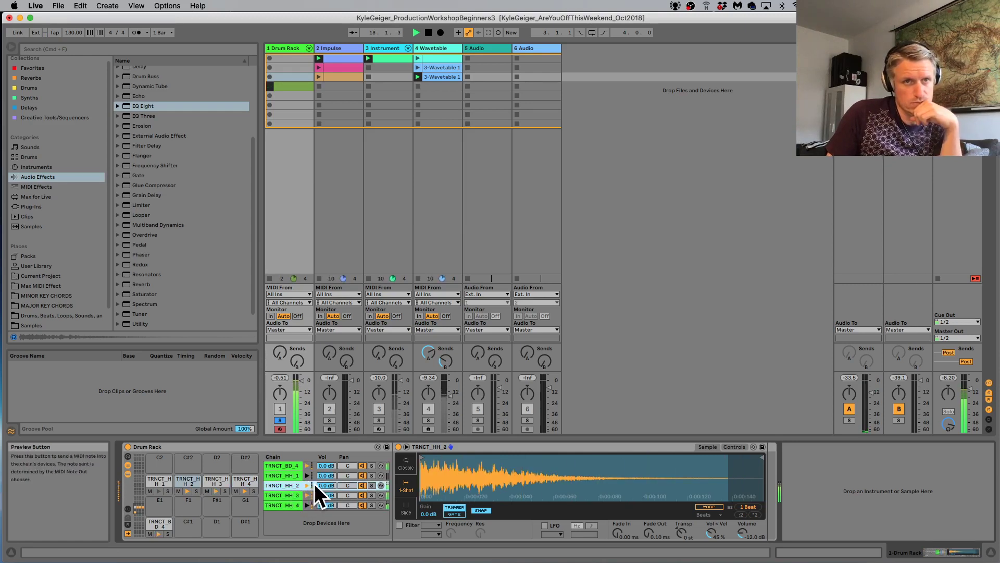
{"action": "left_click_drag", "start_coordinate": [347, 485], "coordinate": [348, 483]}
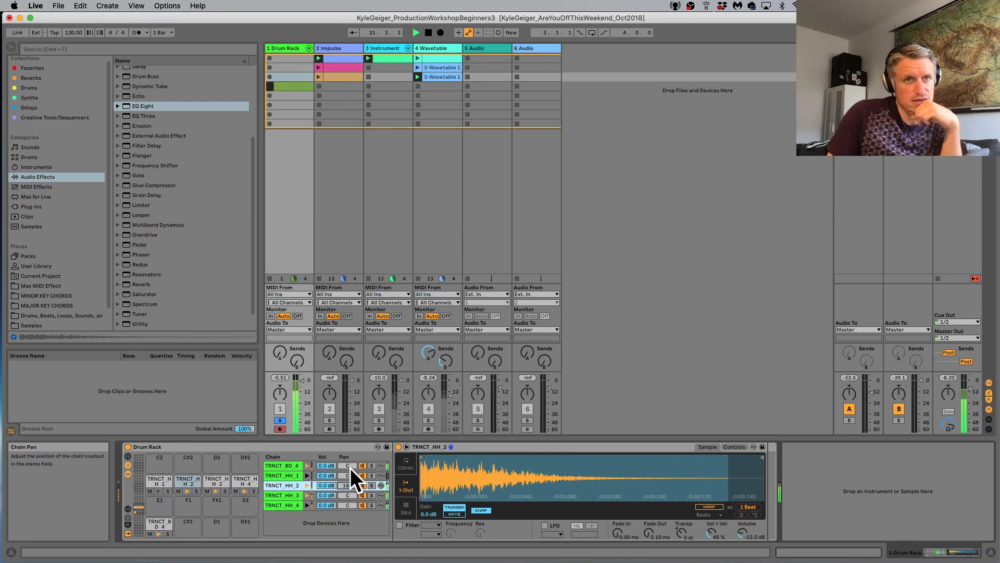
{"action": "mouse_move", "coordinate": [346, 464]}
{"action": "left_mouse_down"}
{"action": "mouse_move", "coordinate": [346, 476]}
{"action": "mouse_move", "coordinate": [345, 463]}
{"action": "left_mouse_up"}
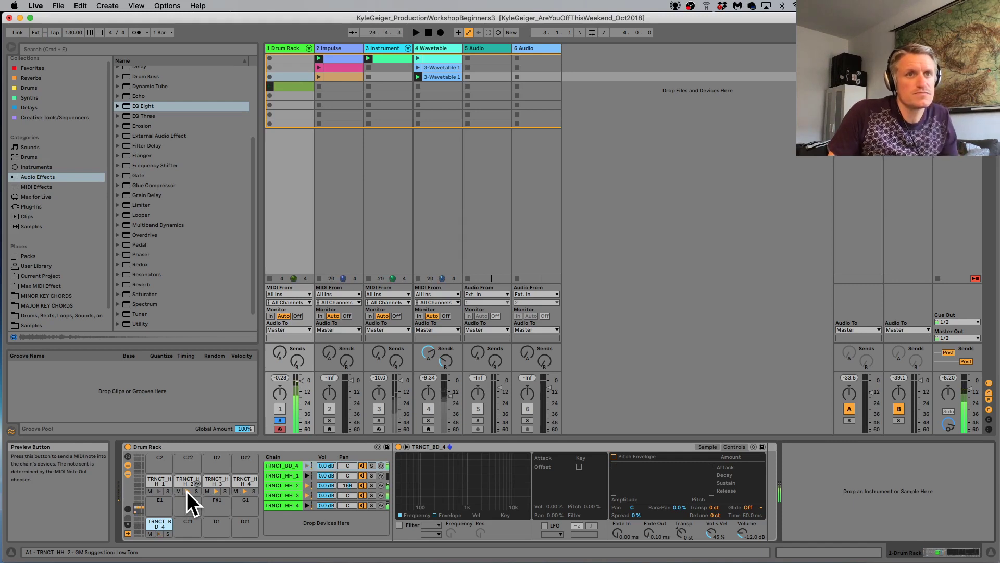
{"action": "left_click", "coordinate": [243, 491]}
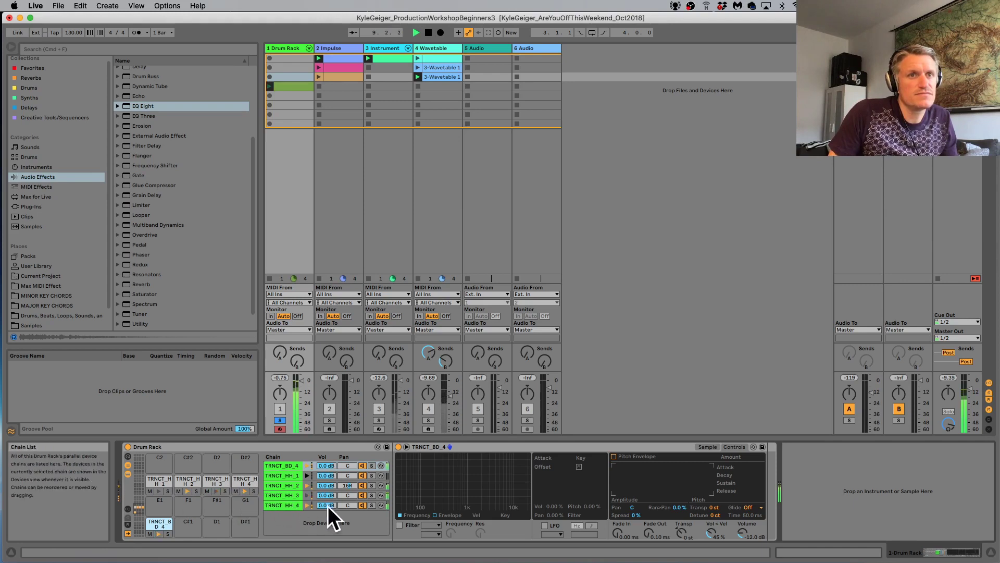
{"action": "left_click_drag", "start_coordinate": [346, 505], "coordinate": [348, 482]}
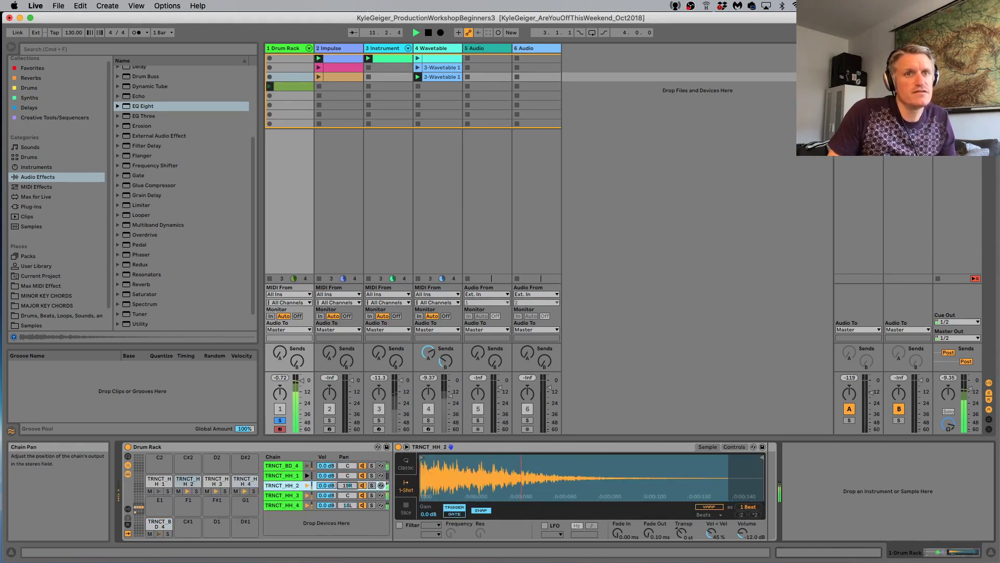
{"action": "left_click", "coordinate": [348, 505]}
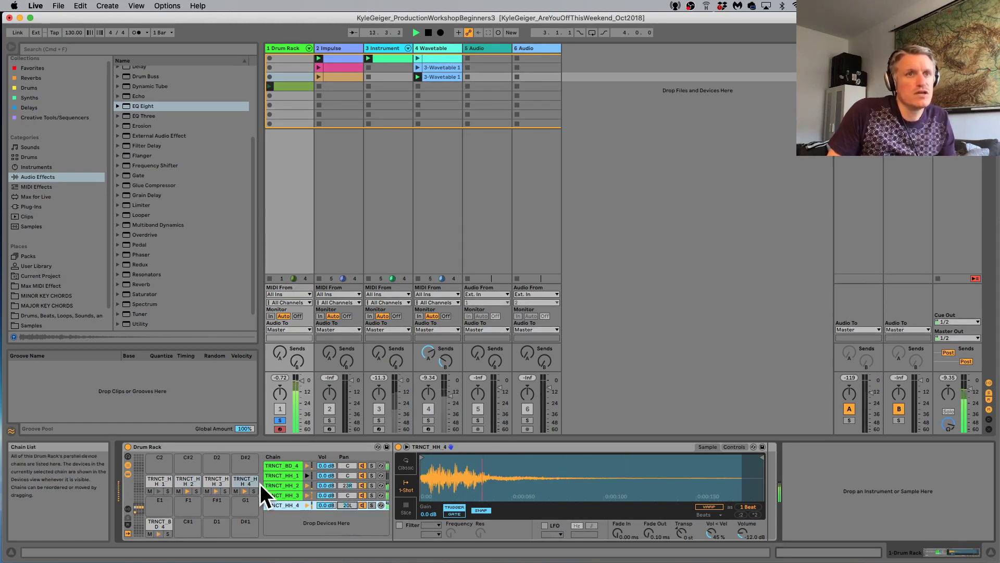
Stop playback and preview the TRNCT_HH_3 pad's sound on its own.
{"action": "key", "text": "space"}
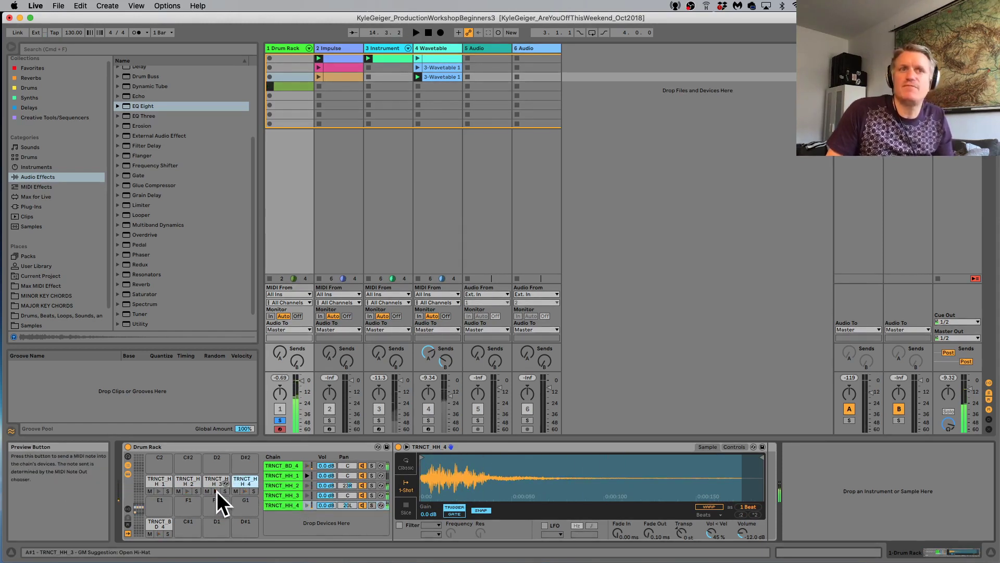
{"action": "left_click", "coordinate": [215, 482]}
{"action": "left_click", "coordinate": [217, 492]}
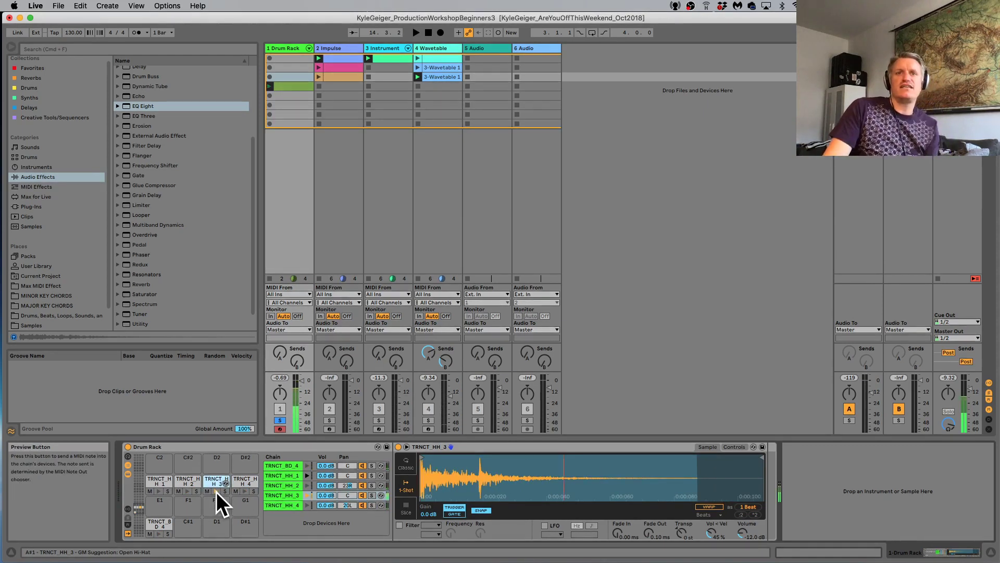
{"action": "left_click", "coordinate": [216, 491]}
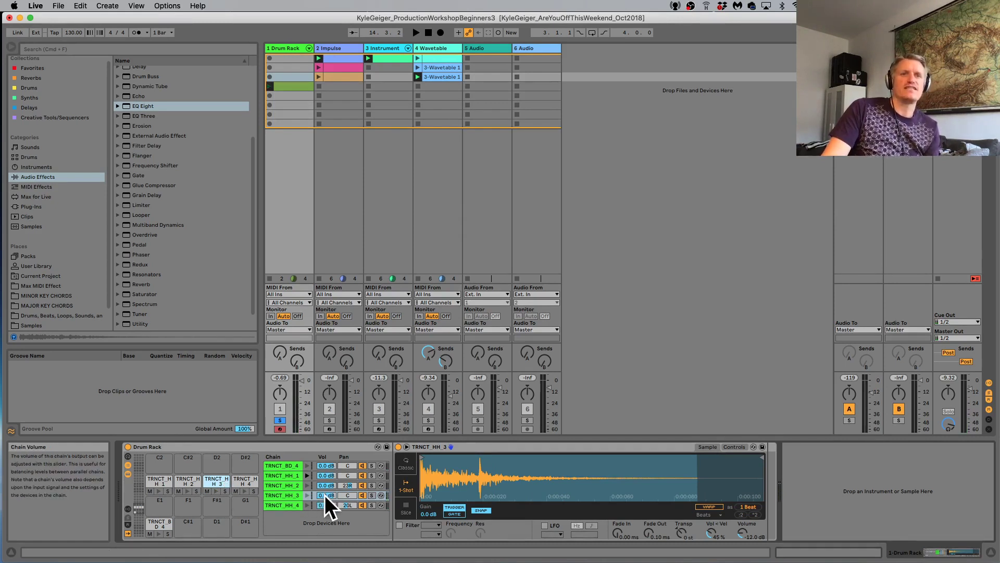
Play the track, unsolo the Drum Rack, and lower the Wavetable track's volume slightly in the mix.
{"action": "key", "text": "space"}
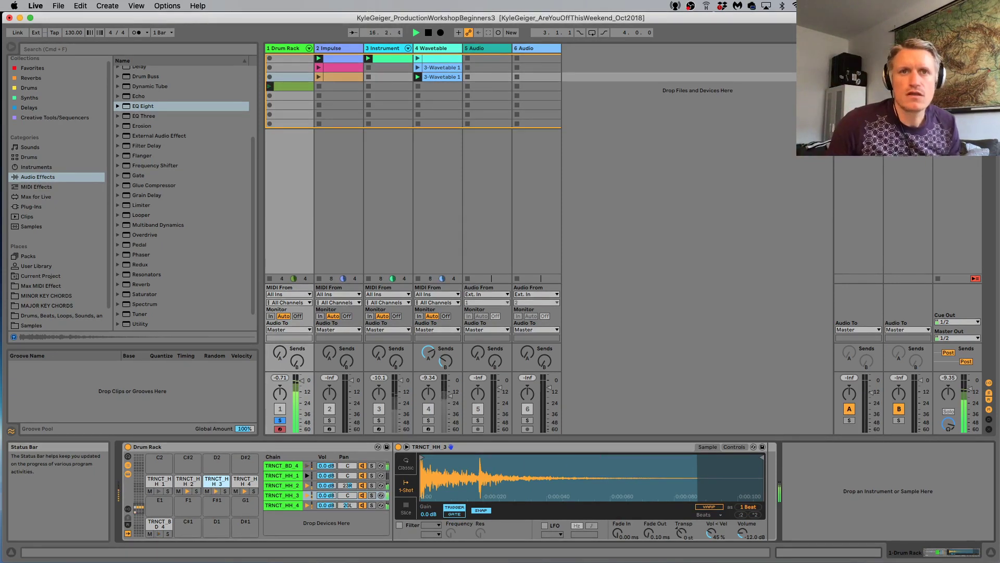
{"action": "left_click", "coordinate": [279, 420]}
{"action": "left_click_drag", "start_coordinate": [451, 408], "coordinate": [451, 423]}
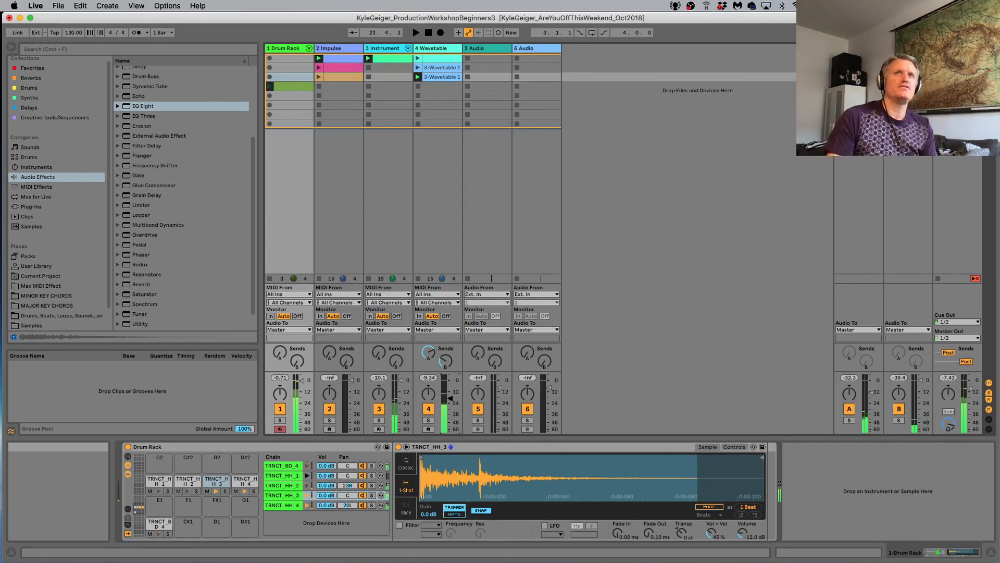
Stop playback and save the Live Set under its existing name into its own ProductionWorkshopBeginners3 project.
{"action": "key", "text": "space"}
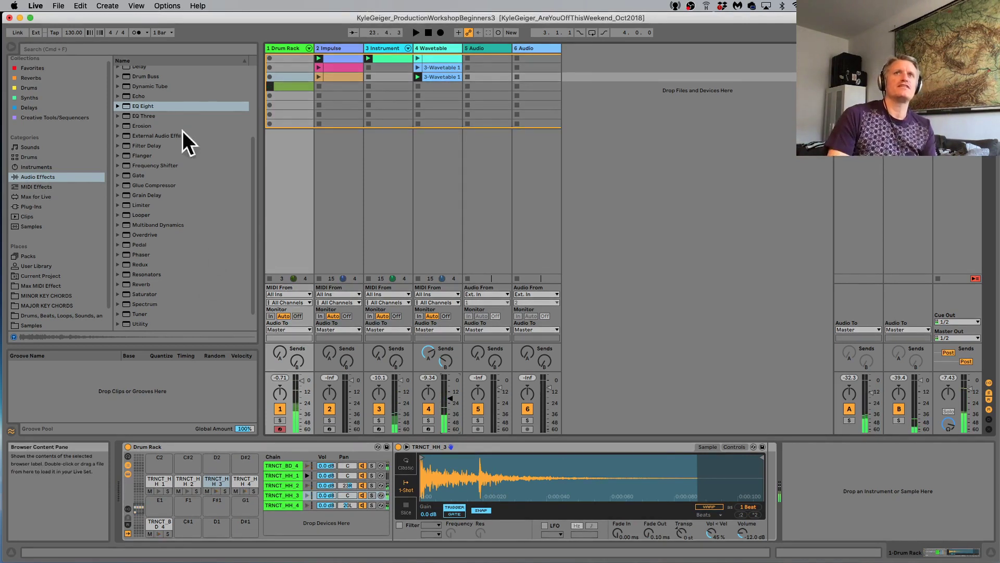
{"action": "left_click", "coordinate": [55, 6]}
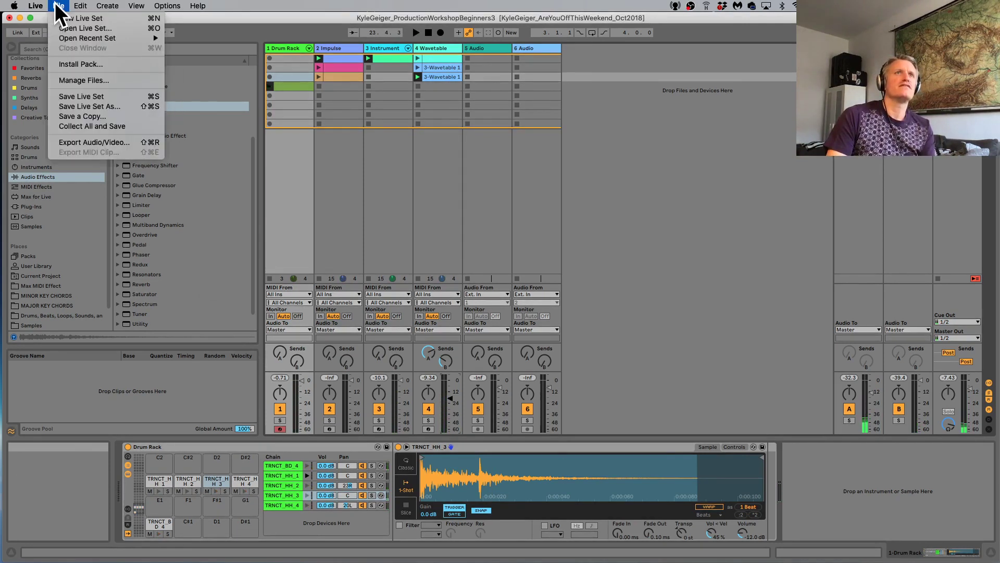
{"action": "left_click", "coordinate": [116, 107]}
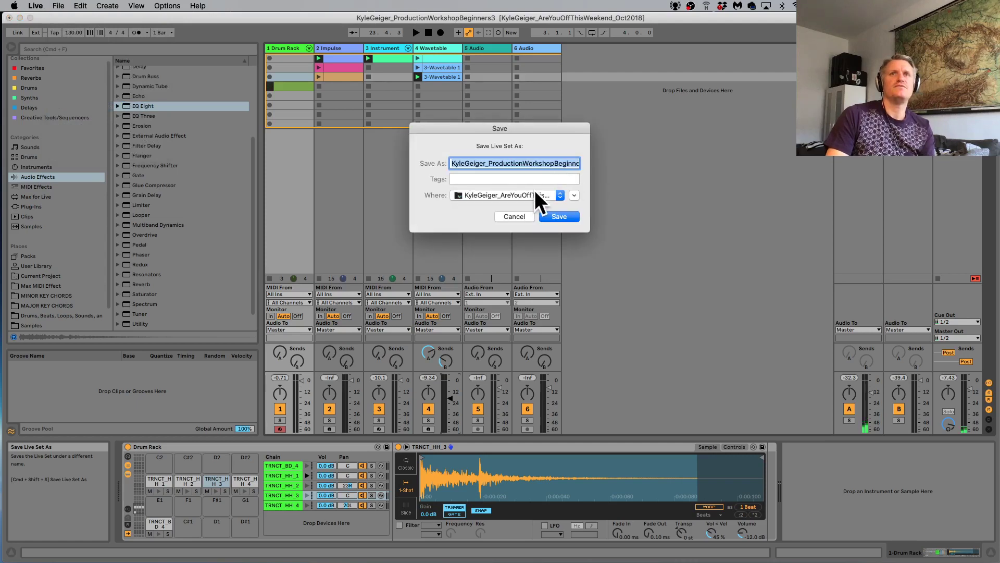
{"action": "left_click", "coordinate": [534, 193]}
{"action": "key", "text": "Escape"}
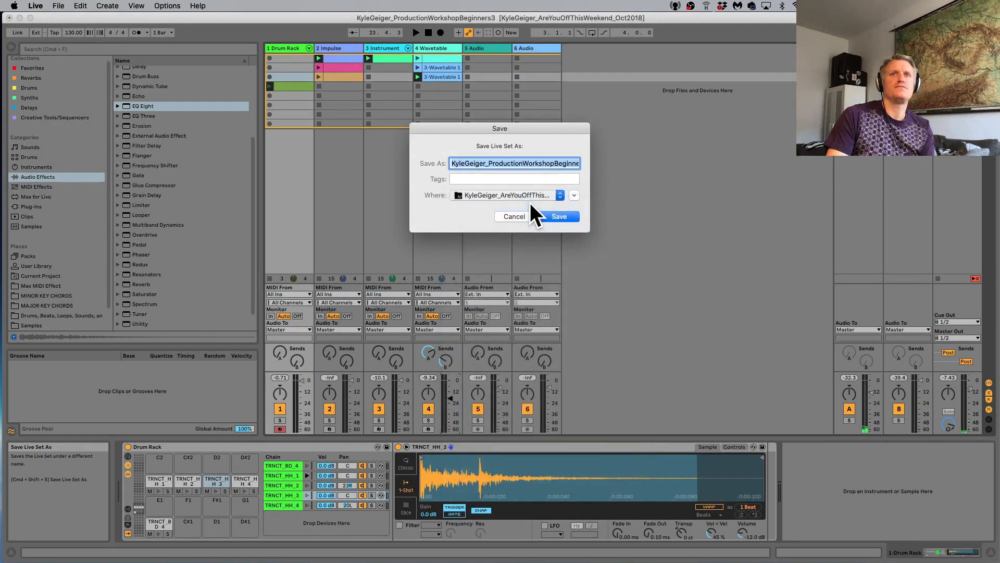
{"action": "left_click", "coordinate": [561, 212]}
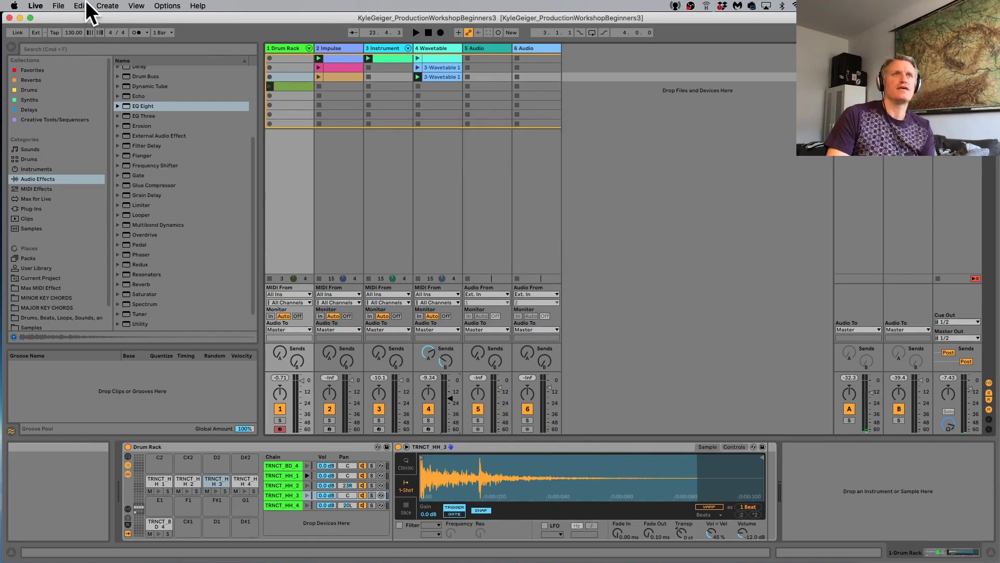
Collect all and save the set, copying files from elsewhere, other projects, the User Library and Factory Packs into the project.
{"action": "left_click", "coordinate": [58, 6]}
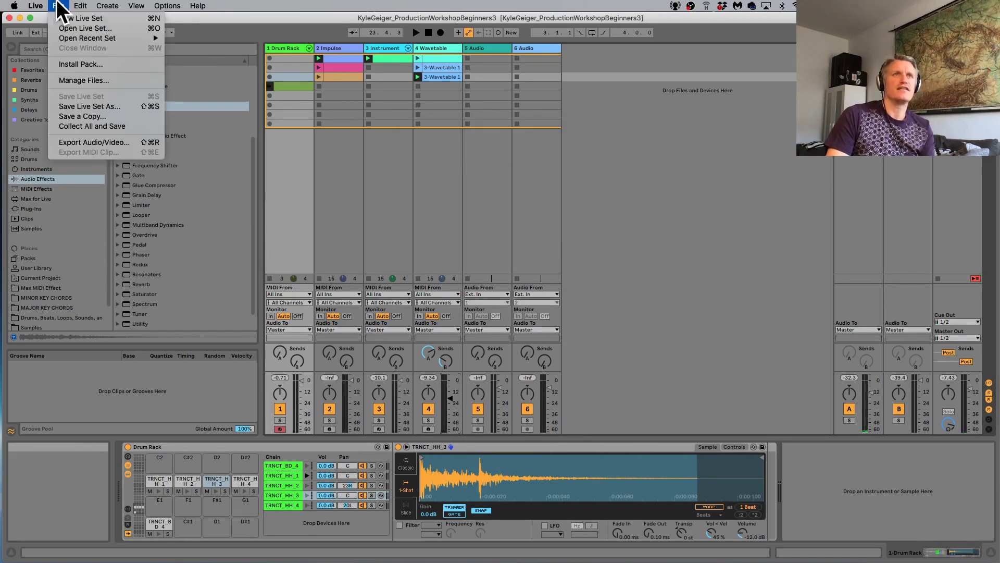
{"action": "left_click", "coordinate": [102, 125]}
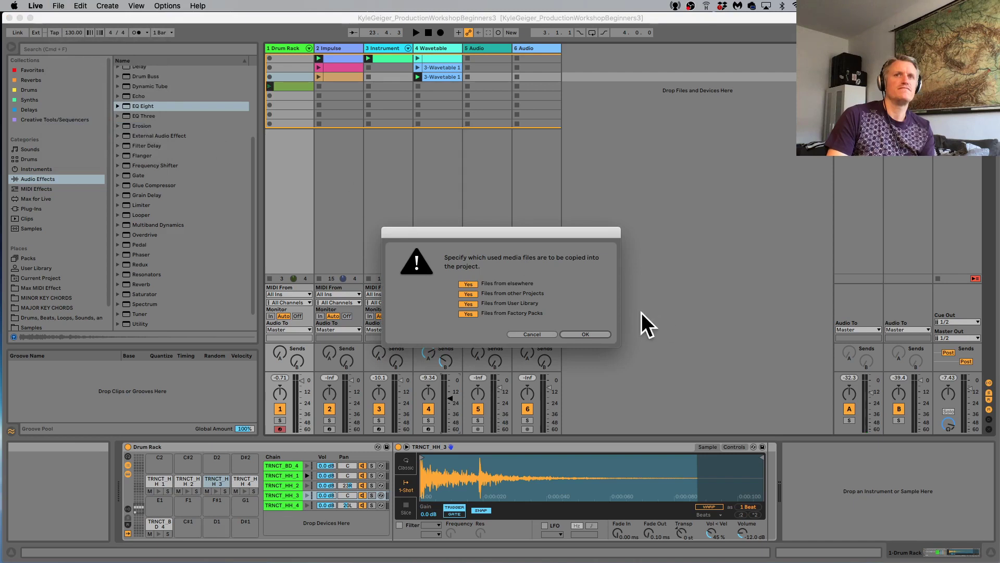
{"action": "left_click", "coordinate": [587, 333]}
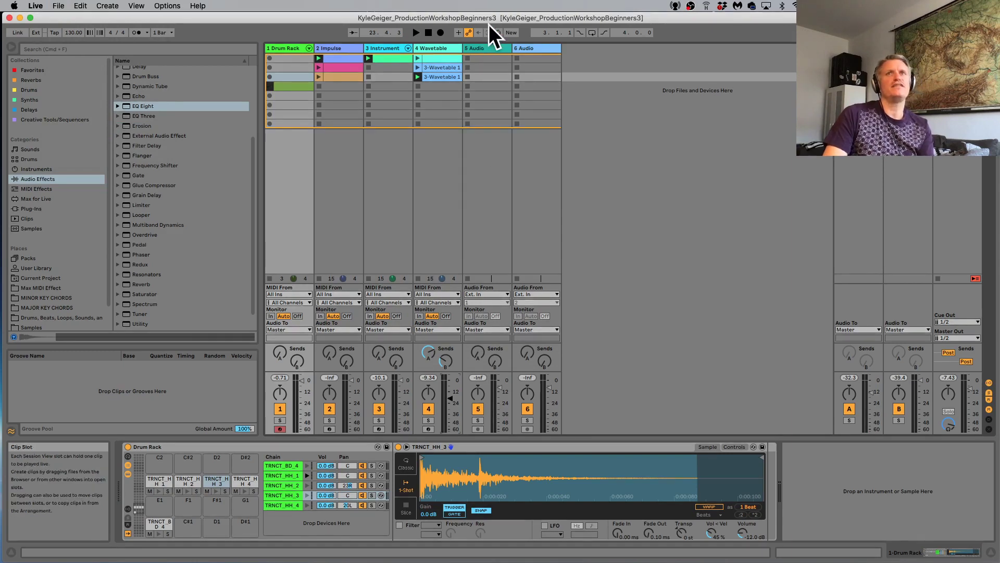
Start saving the Live Set as a new version, replacing the 3 at the end of its file name with an underscore.
{"action": "left_click", "coordinate": [58, 6]}
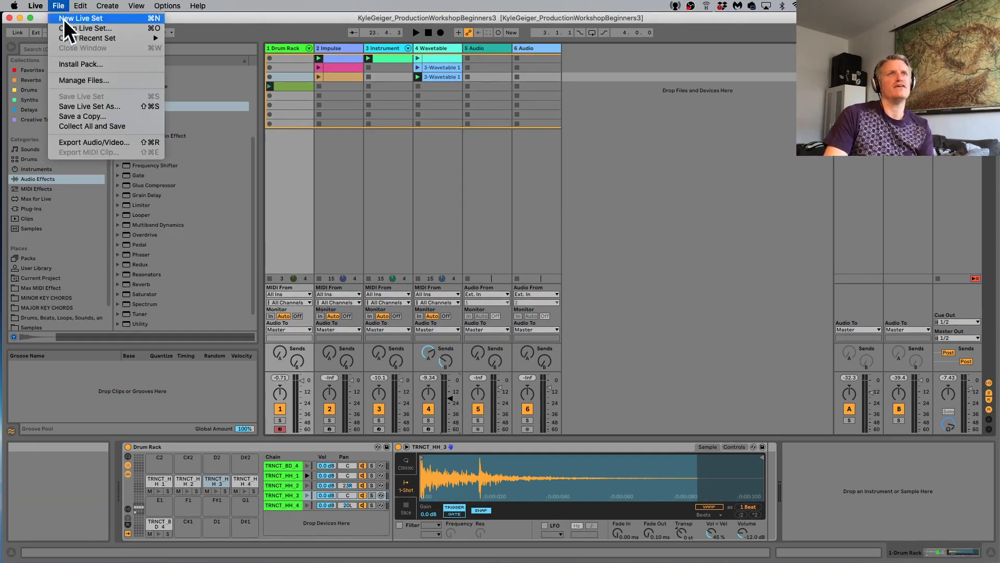
{"action": "left_click", "coordinate": [114, 105]}
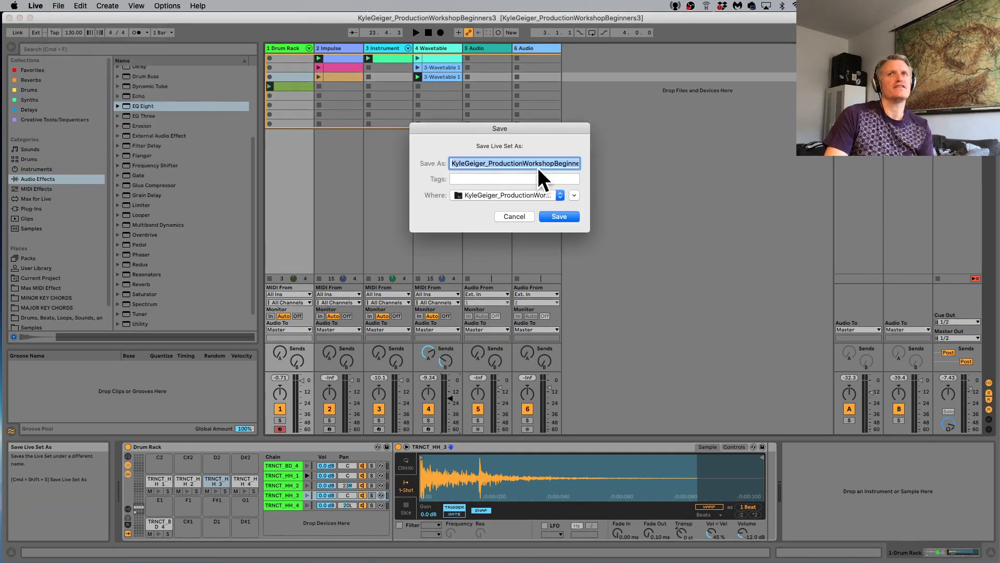
{"action": "left_click", "coordinate": [571, 163]}
{"action": "key", "text": "super+Right"}
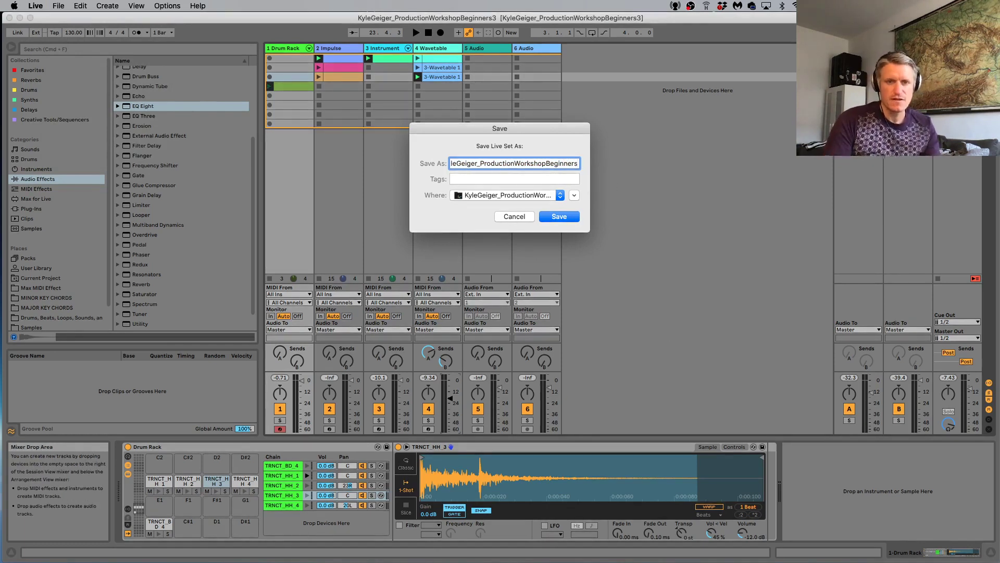
{"action": "key", "text": "BackSpace"}
{"action": "type", "text": "_"}
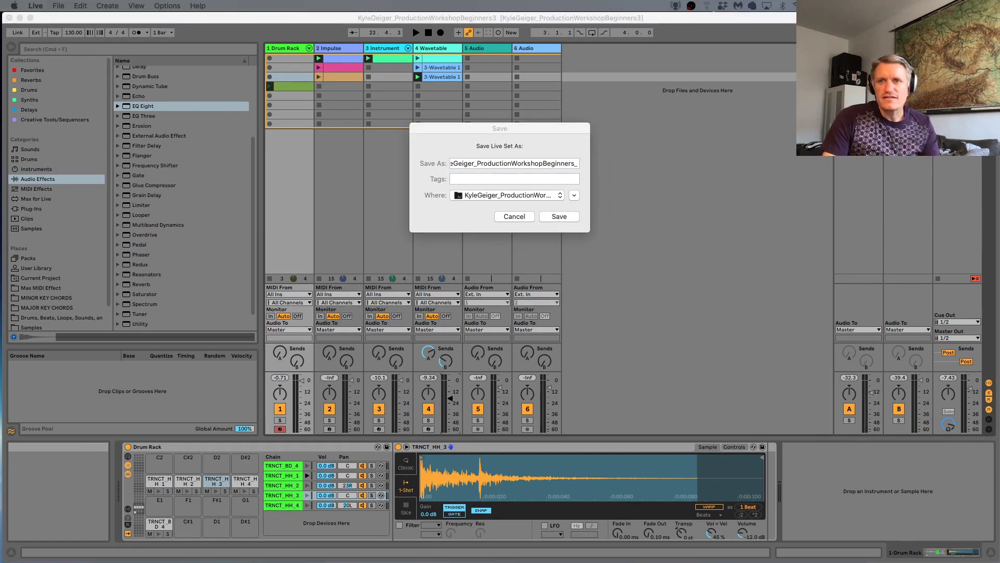
{"action": "left_click", "coordinate": [576, 163]}
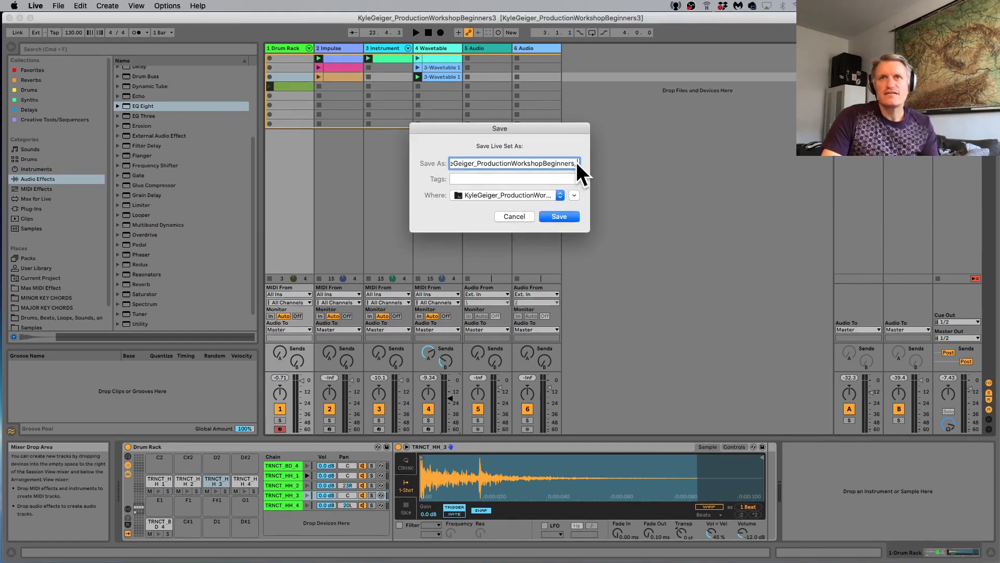
{"action": "type", "text": "May"}
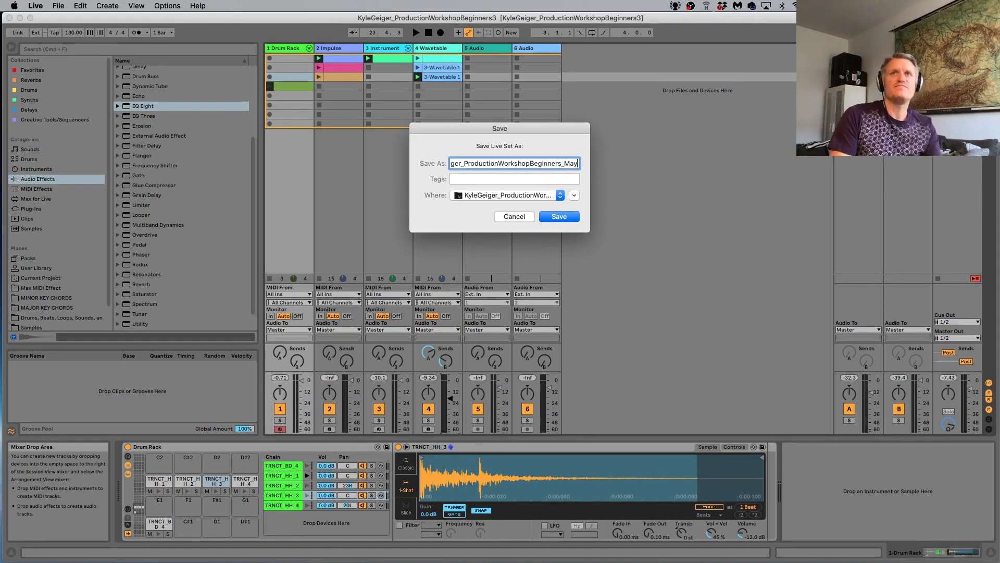
{"action": "type", "text": "9"}
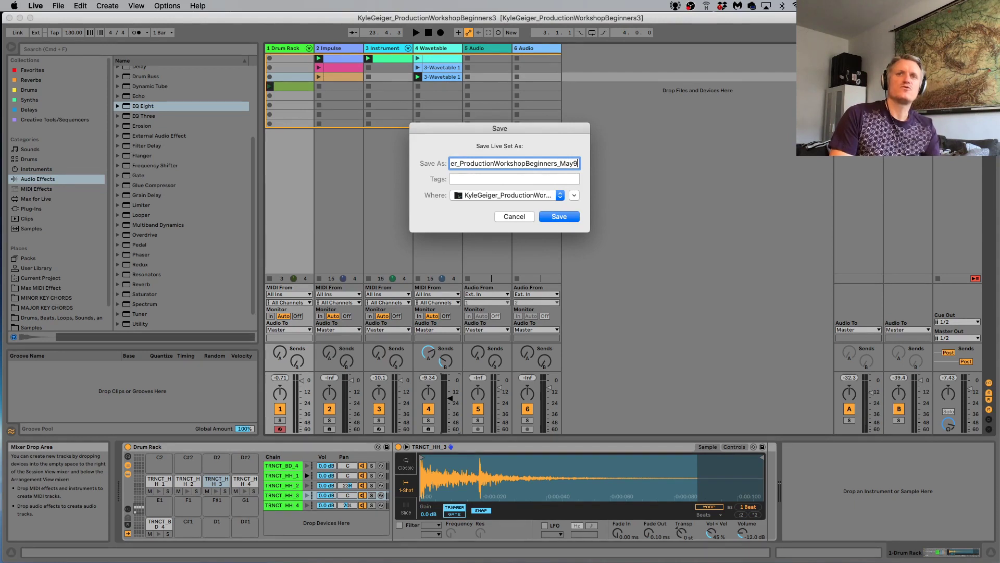
{"action": "key", "text": "BackSpace"}
{"action": "key", "text": "BackSpace"}
{"action": "key", "text": "BackSpace"}
{"action": "key", "text": "BackSpace"}
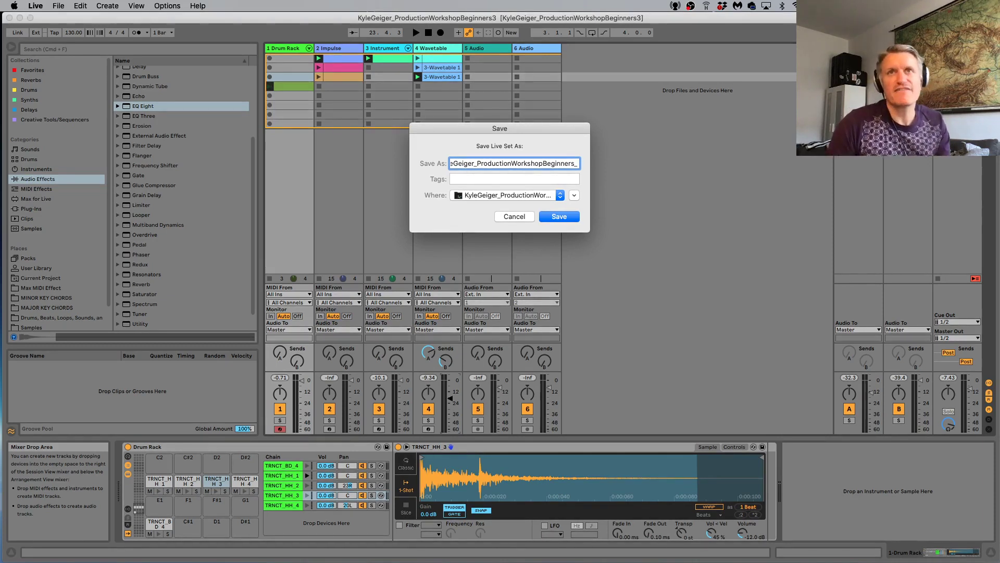
{"action": "type", "text": "5-"}
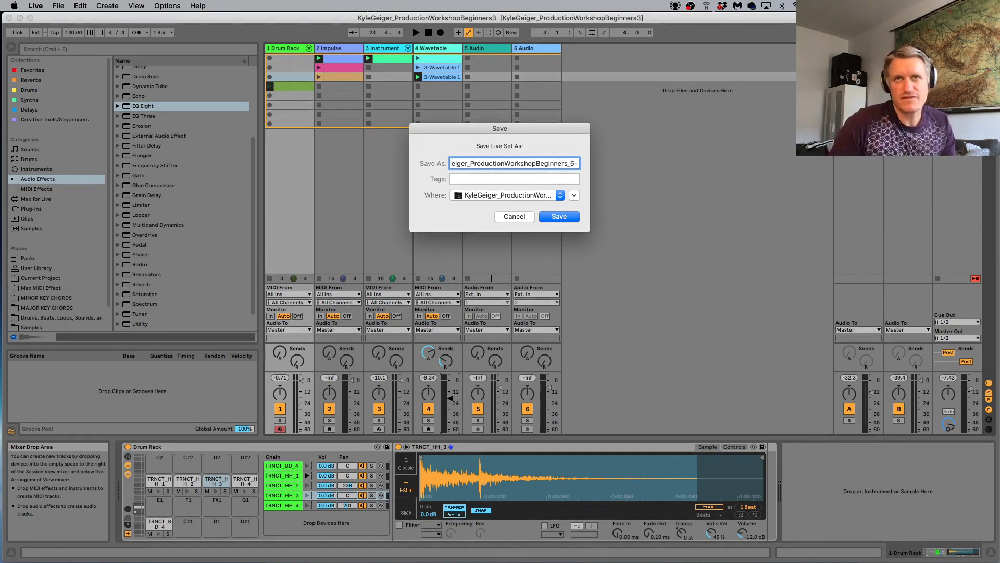
{"action": "key", "text": "BackSpace"}
{"action": "key", "text": "BackSpace"}
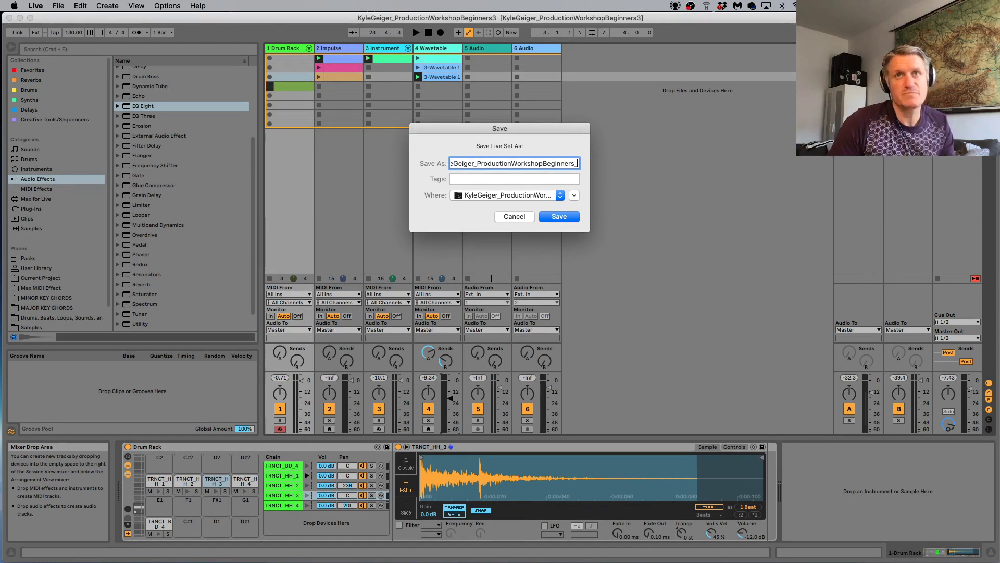
Append the date 9-5-2020 to the end of the file name, check the full name, and save the Live Set.
{"action": "type", "text": "9-5"}
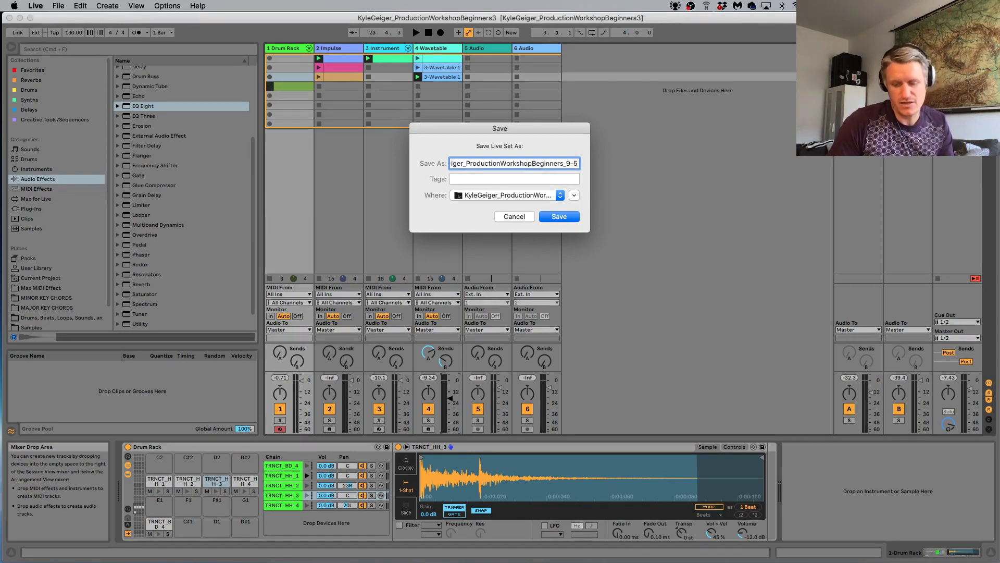
{"action": "type", "text": "-"}
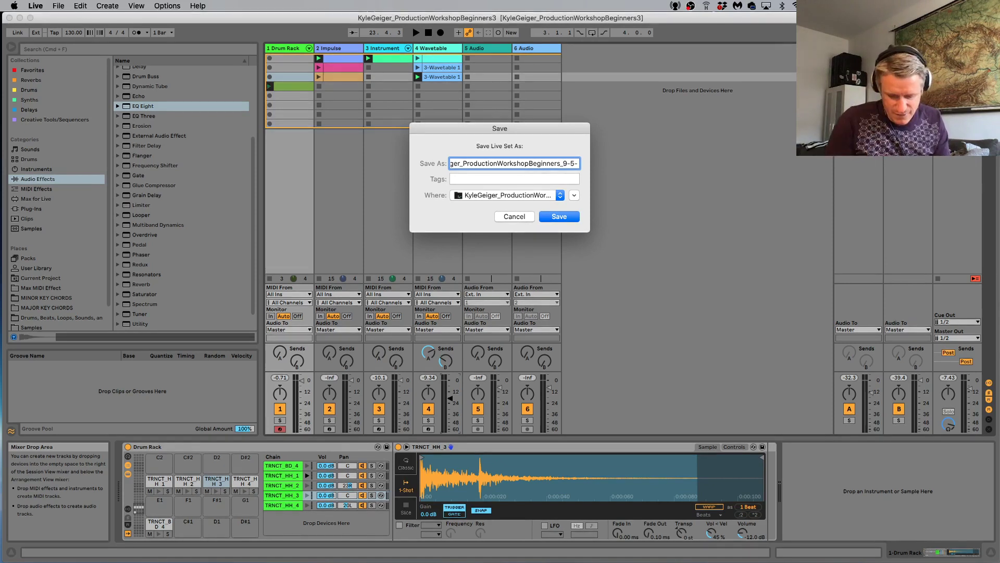
{"action": "type", "text": "2020"}
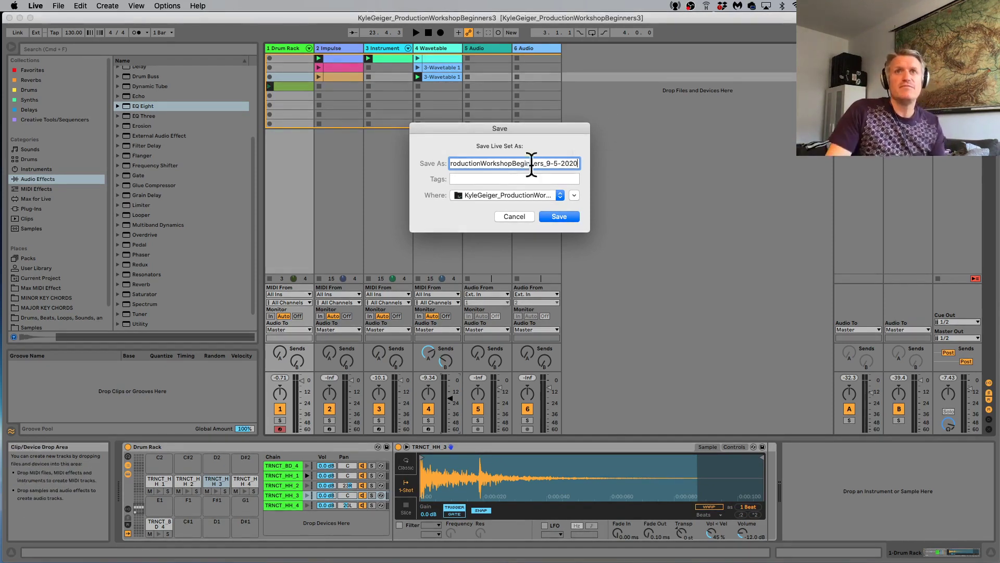
{"action": "left_click", "coordinate": [513, 163]}
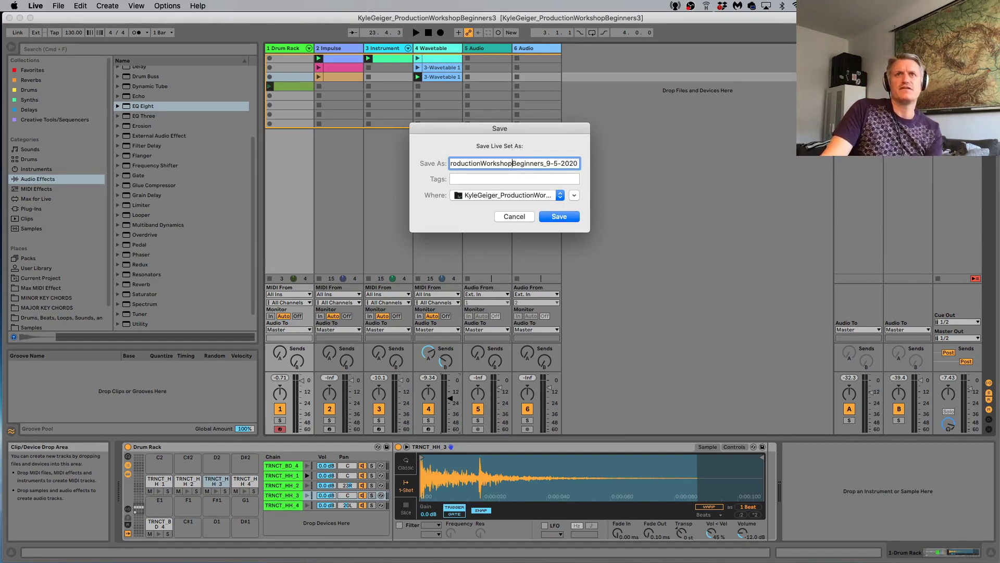
{"action": "key", "text": "Left"}
{"action": "key", "text": "Left"}
{"action": "key", "text": "Left"}
{"action": "key", "text": "Left"}
{"action": "key", "text": "Left"}
{"action": "key", "text": "Left"}
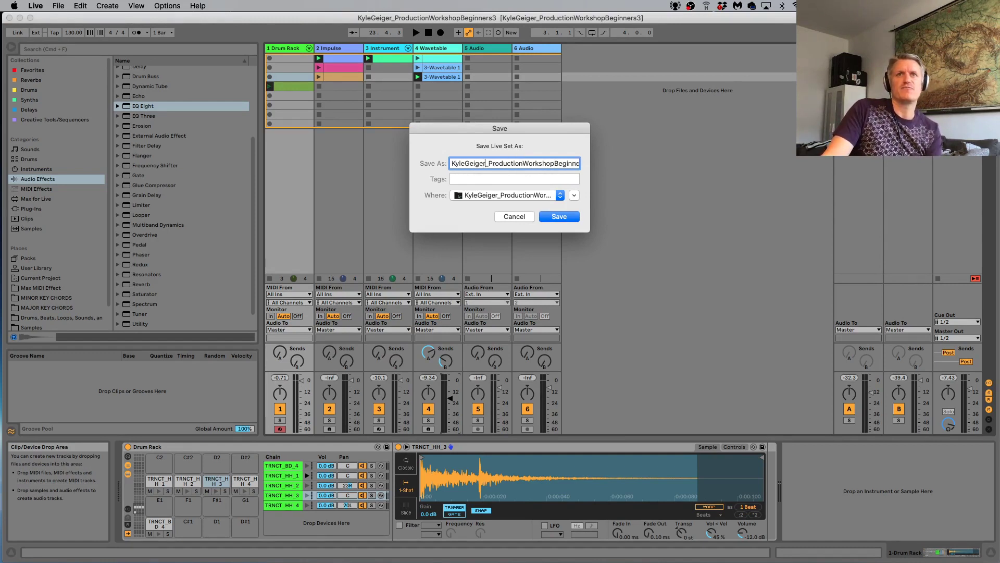
{"action": "left_click", "coordinate": [573, 211]}
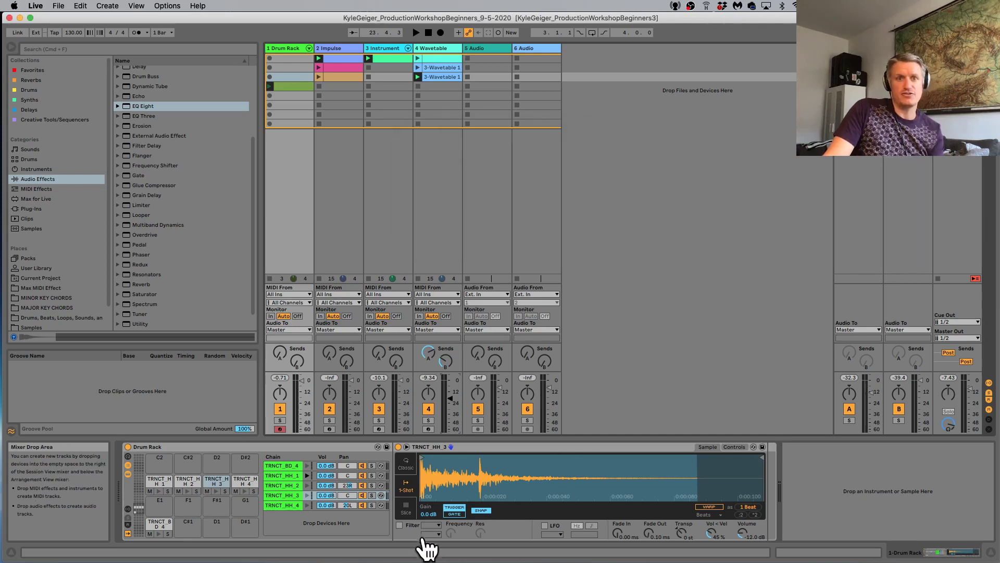
{"action": "key", "text": "super+Tab"}
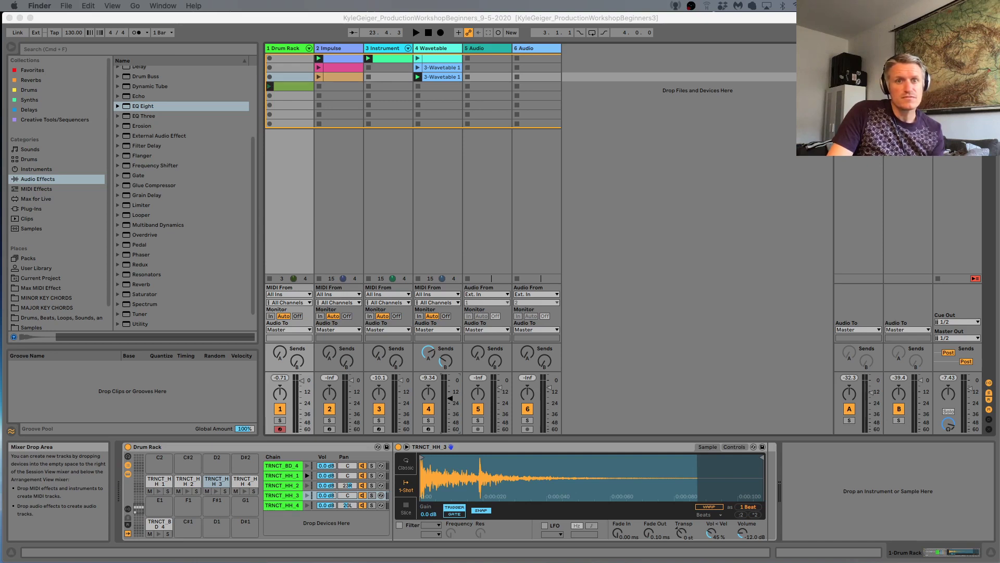
{"action": "left_click", "coordinate": [602, 206]}
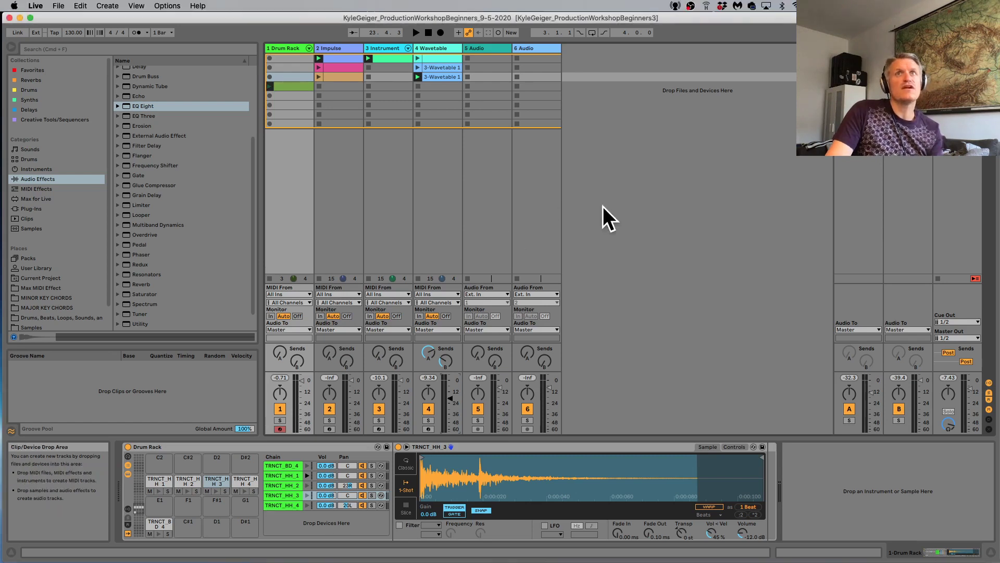
View the project folder's contents in the expanded Save Live Set As dialog, and cancel without saving.
{"action": "left_click", "coordinate": [59, 6]}
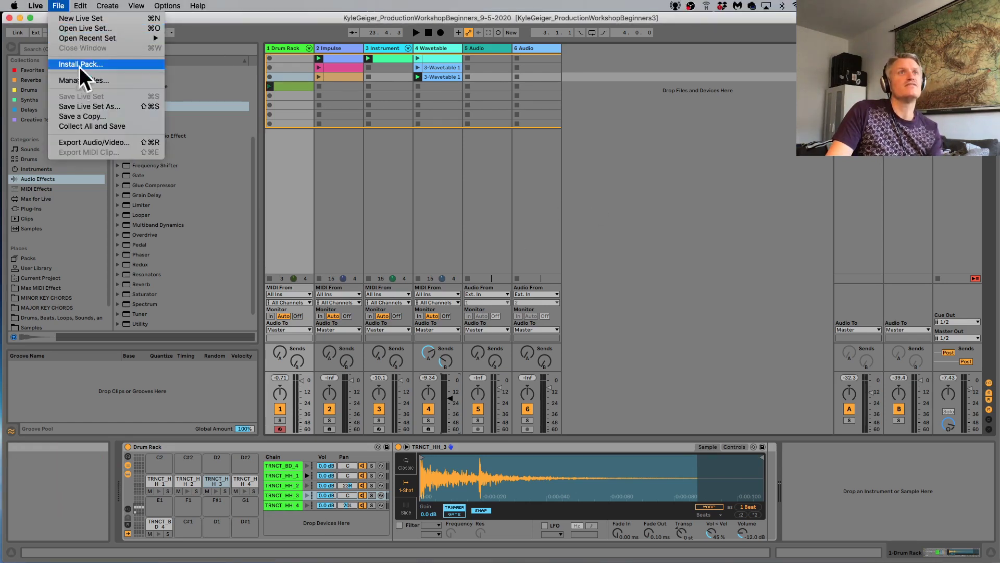
{"action": "left_click", "coordinate": [94, 106]}
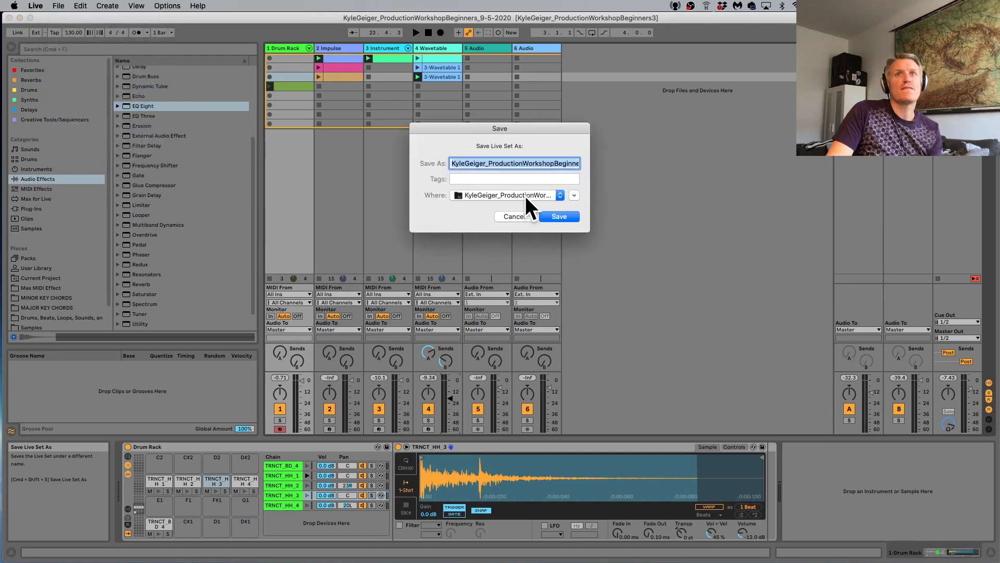
{"action": "left_click", "coordinate": [575, 195]}
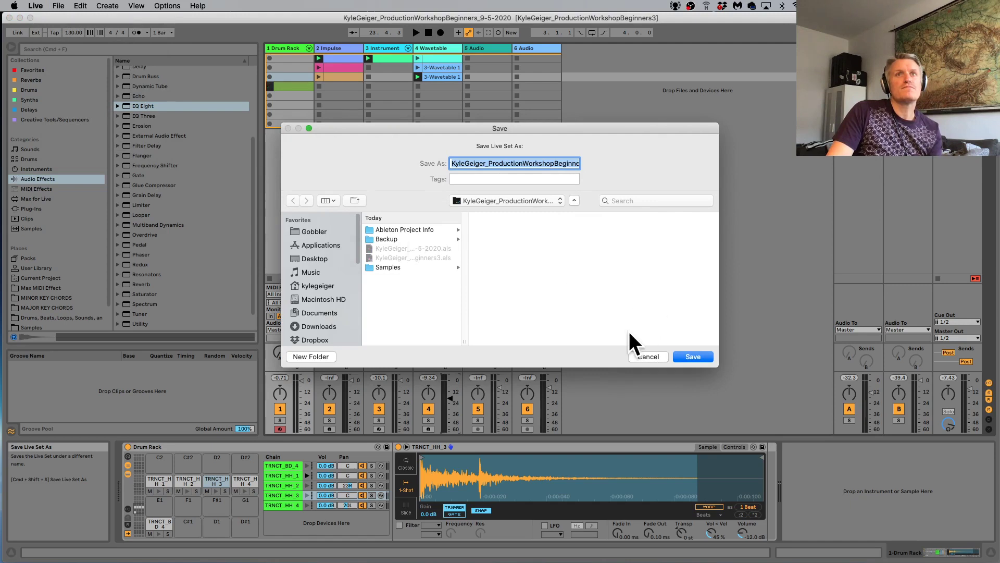
{"action": "left_click", "coordinate": [650, 357]}
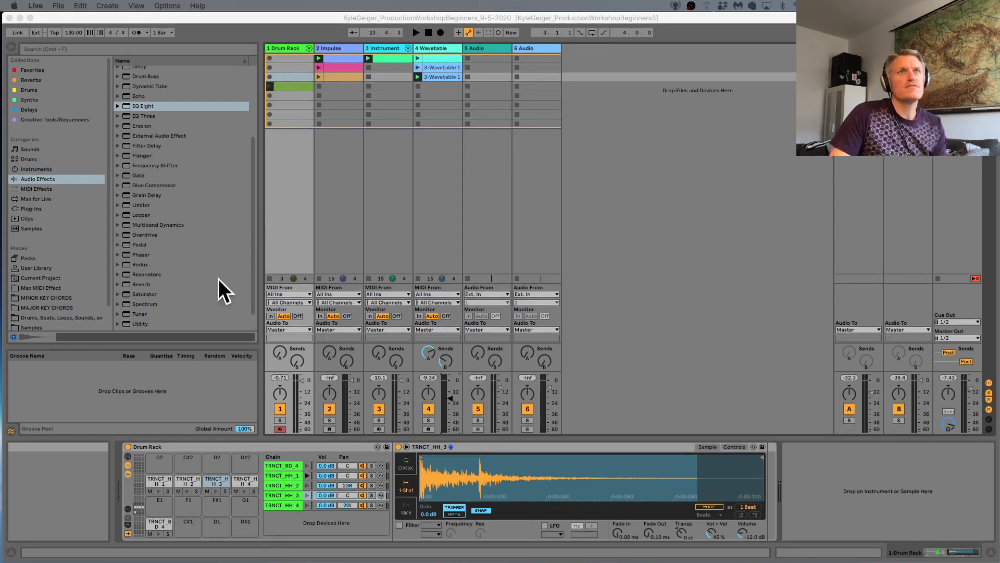
Examine the Ableton Project Info, Backup and Samples subfolders in the Save Live Set As dialog, and cancel without saving.
{"action": "left_click", "coordinate": [61, 4]}
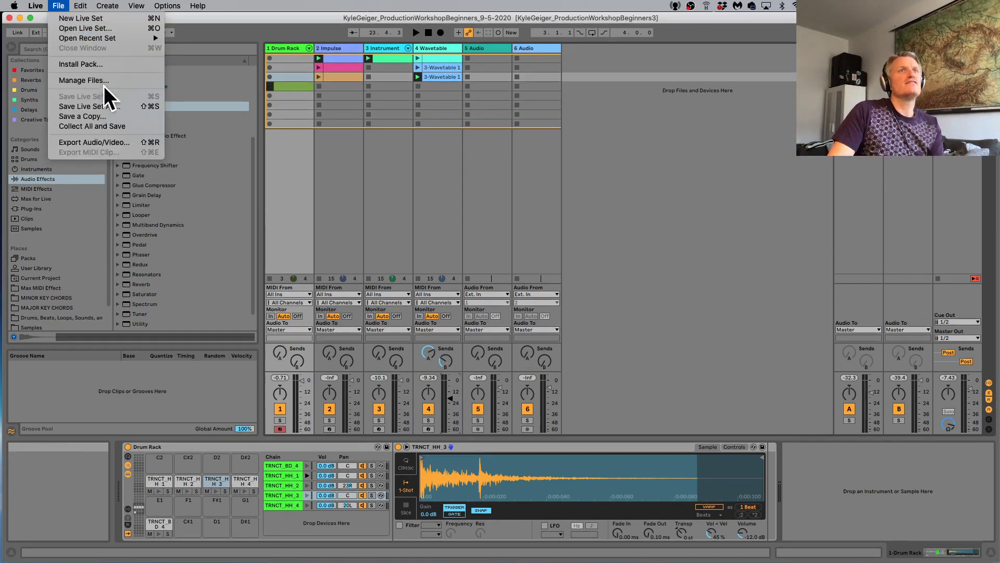
{"action": "left_click", "coordinate": [111, 105]}
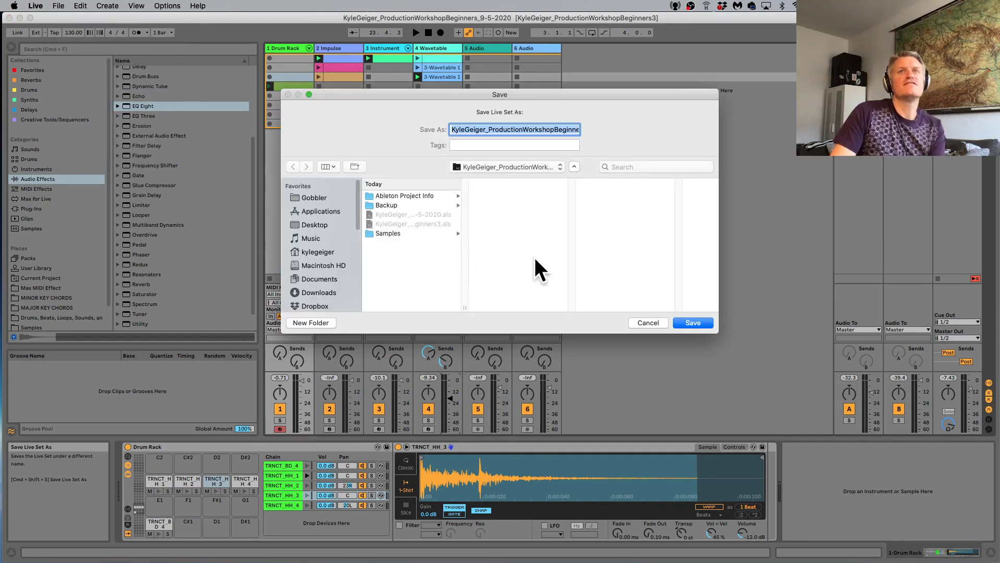
{"action": "left_click", "coordinate": [383, 196]}
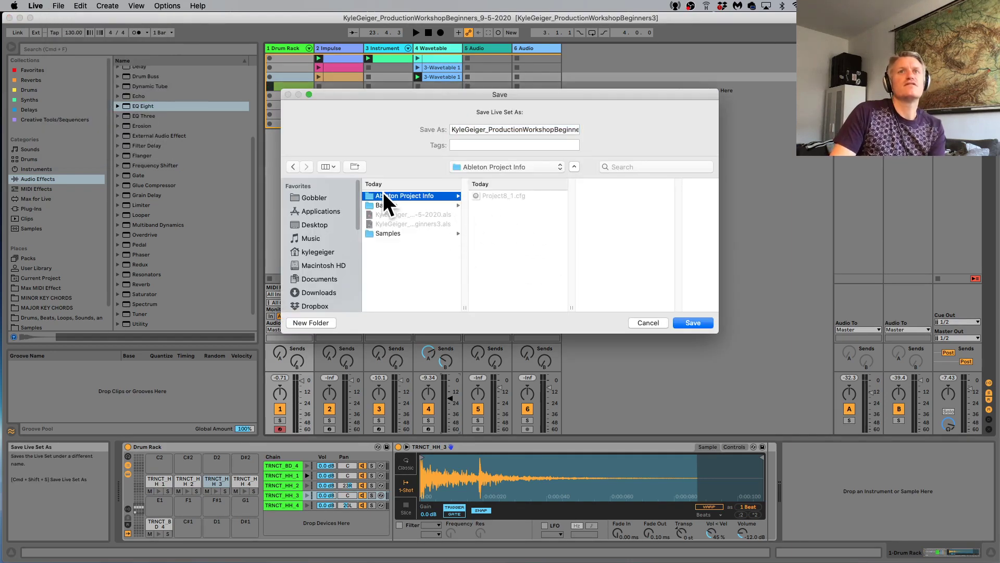
{"action": "left_click", "coordinate": [384, 204]}
{"action": "left_click", "coordinate": [388, 232]}
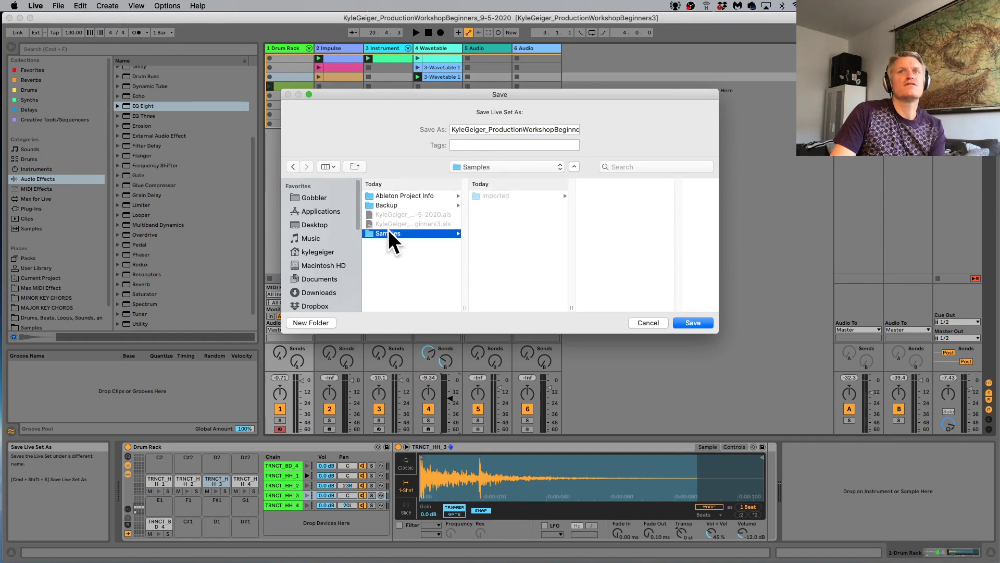
{"action": "left_click", "coordinate": [395, 196]}
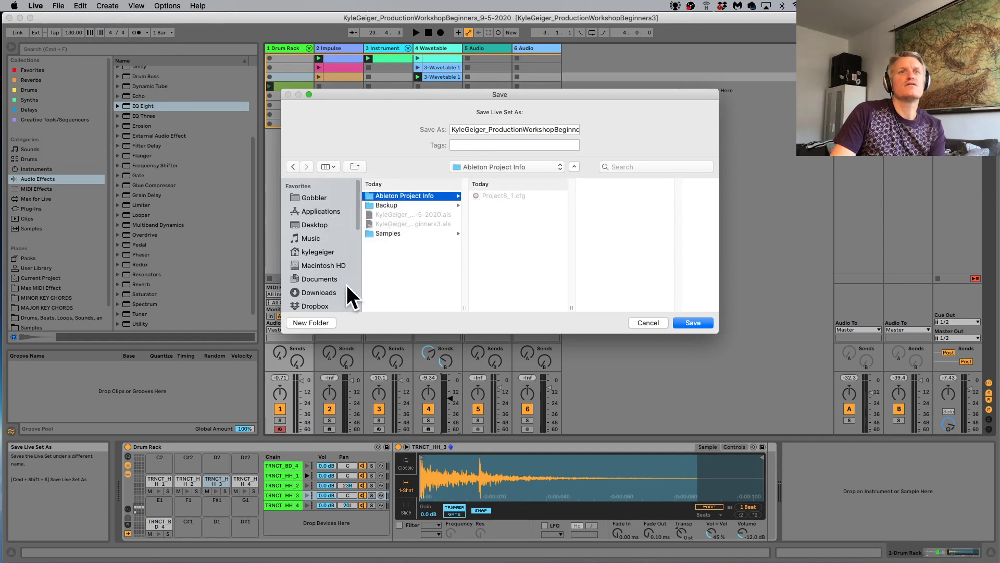
{"action": "left_click", "coordinate": [650, 324]}
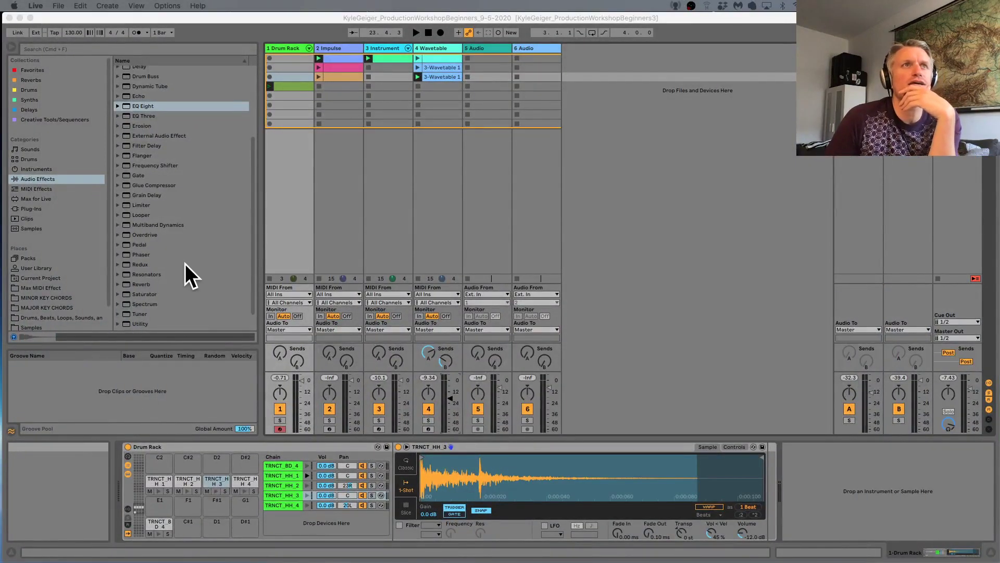
{"action": "left_click", "coordinate": [81, 15]}
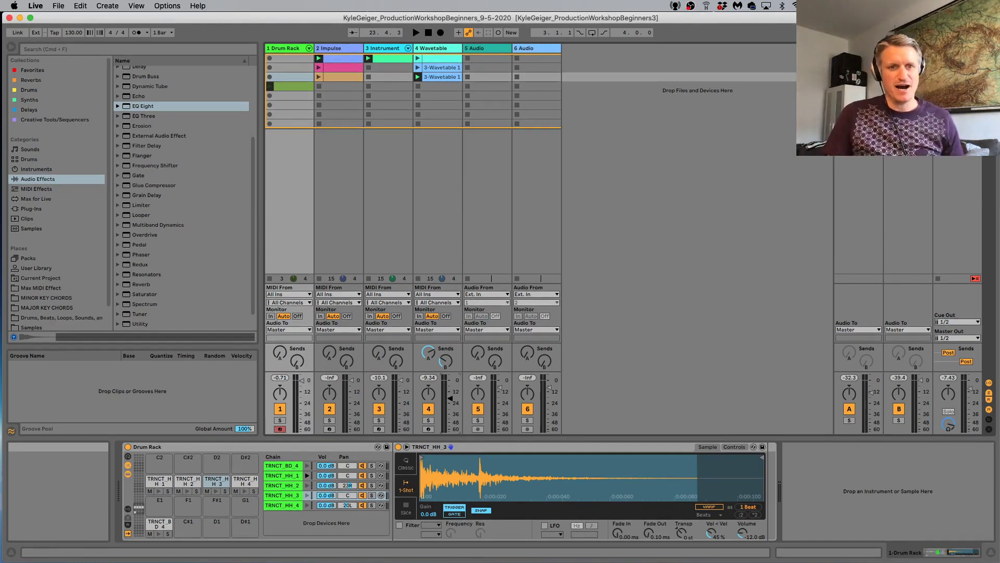
{"action": "key", "text": "super+Tab"}
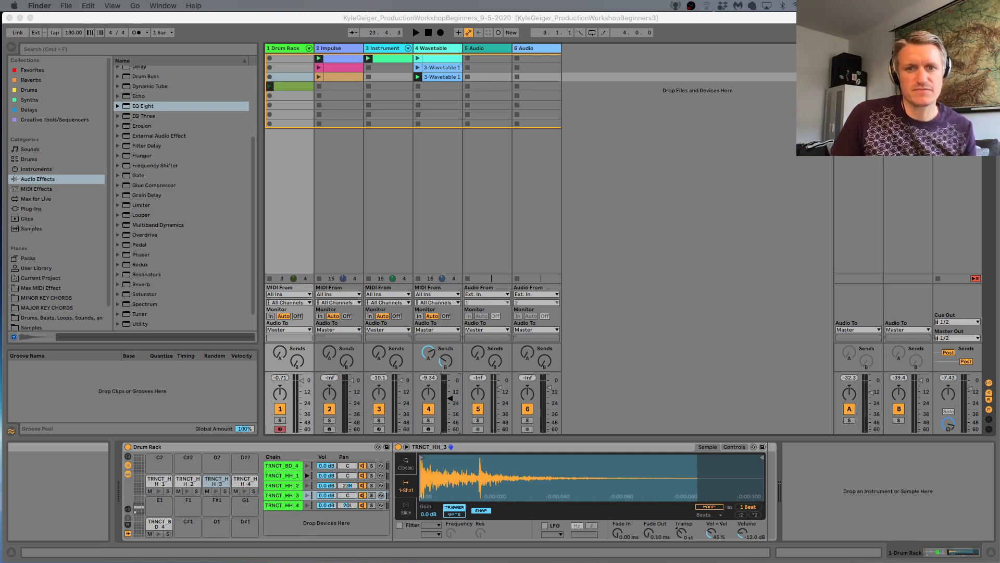
{"action": "left_click", "coordinate": [823, 479]}
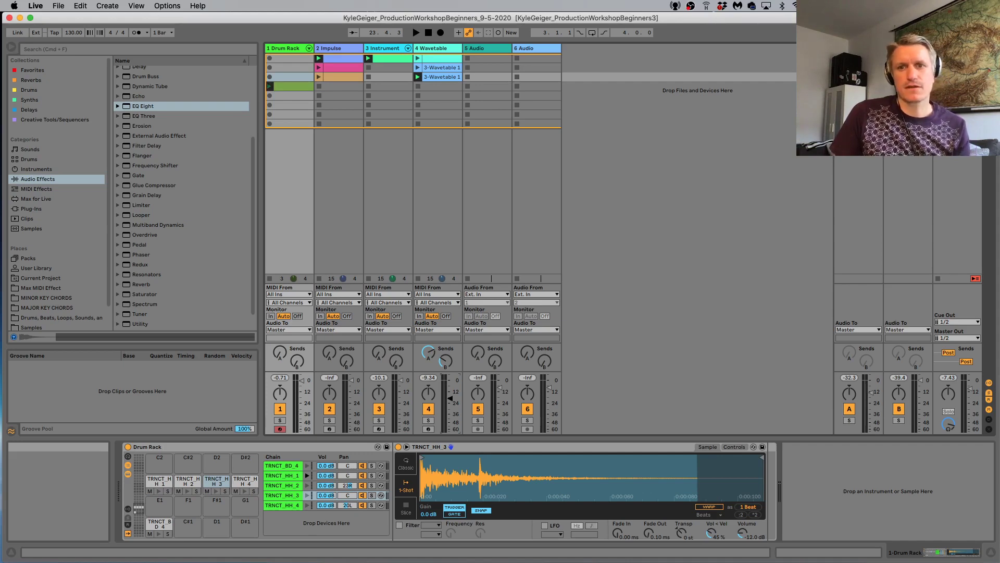
{"action": "key", "text": "F11"}
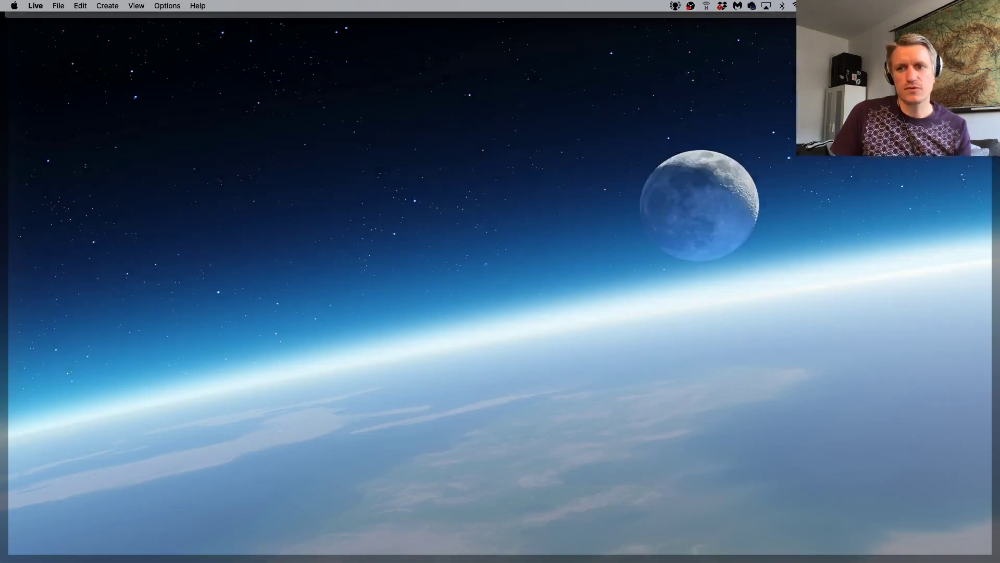
{"action": "key", "text": "F11"}
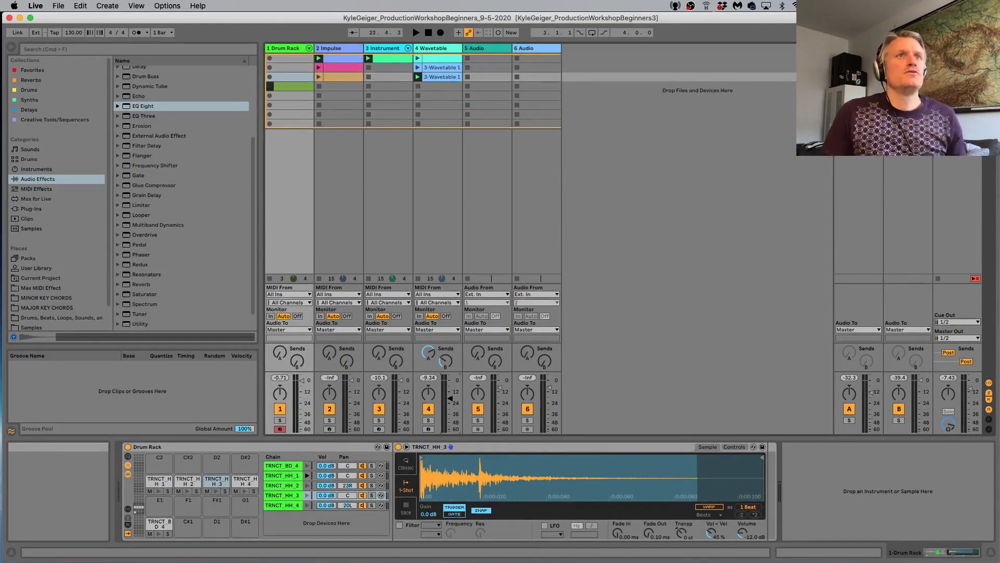
Save the Live Set into its existing project folder within Ableton Sessions, replacing the file of the same name.
{"action": "left_click", "coordinate": [57, 6]}
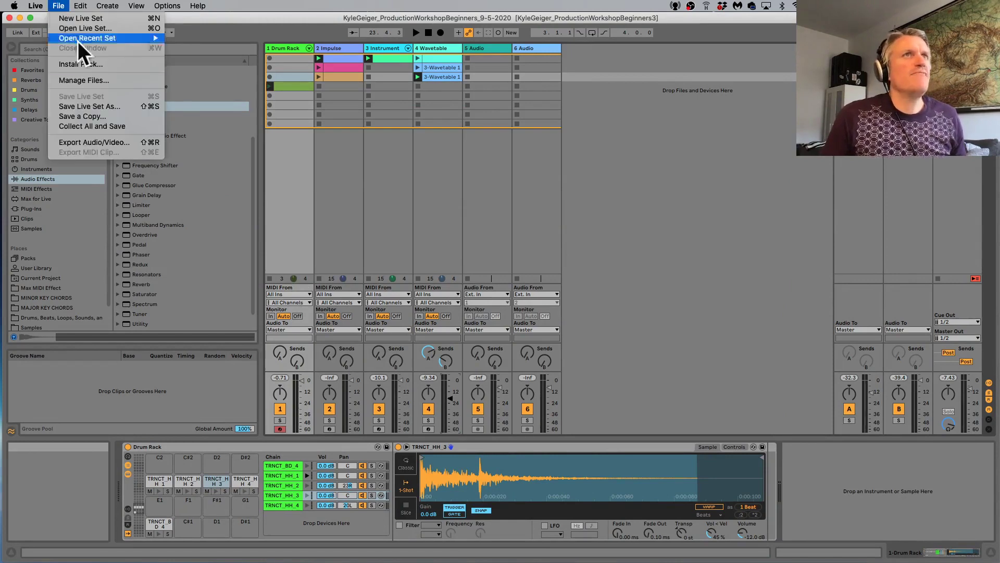
{"action": "left_click", "coordinate": [103, 102]}
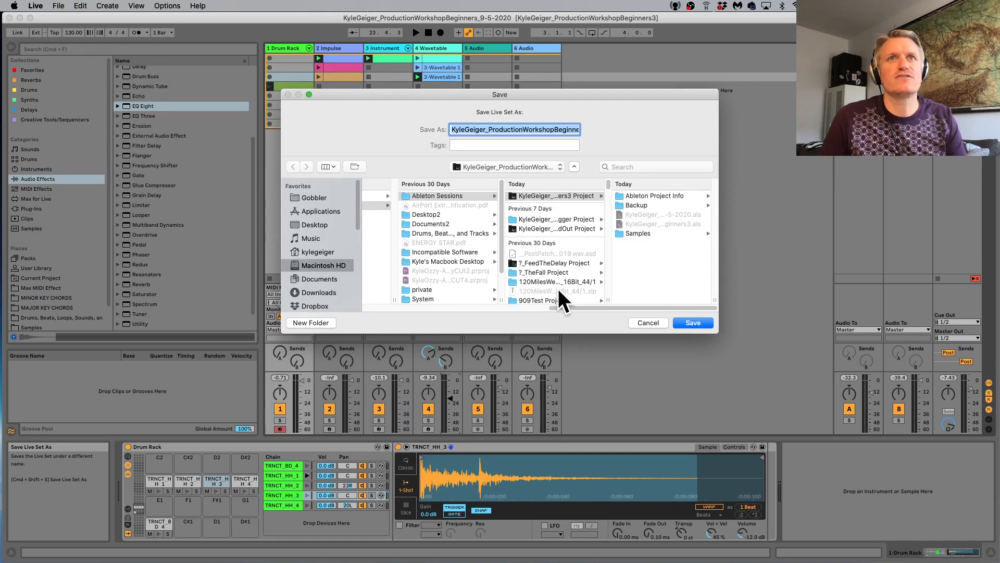
{"action": "left_click", "coordinate": [460, 194]}
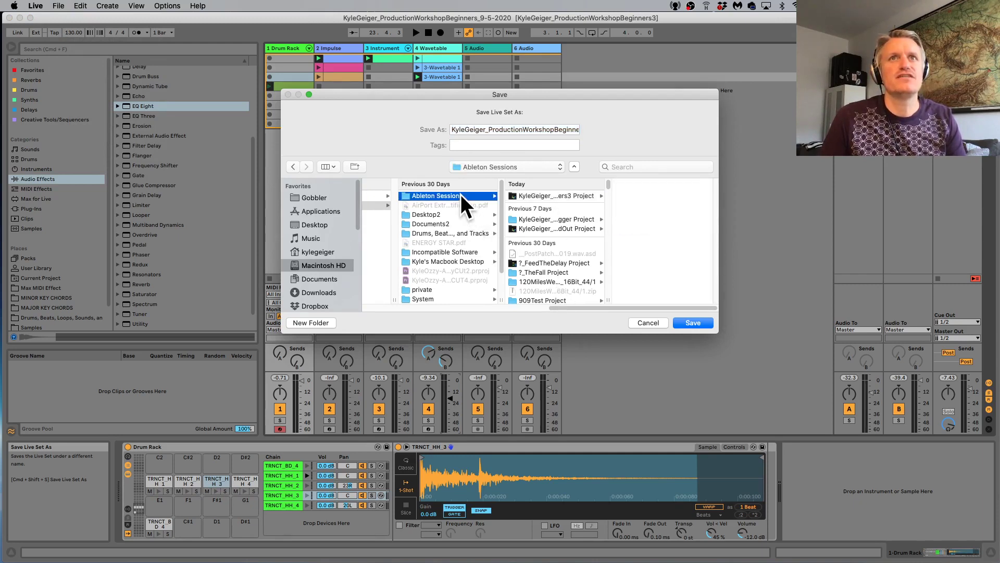
{"action": "left_click", "coordinate": [525, 195]}
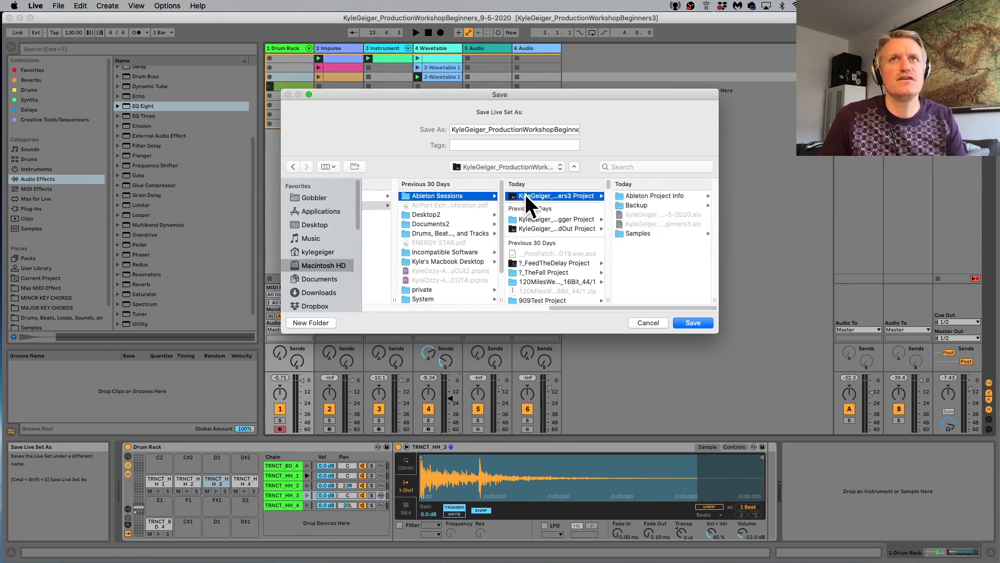
{"action": "left_click", "coordinate": [694, 322]}
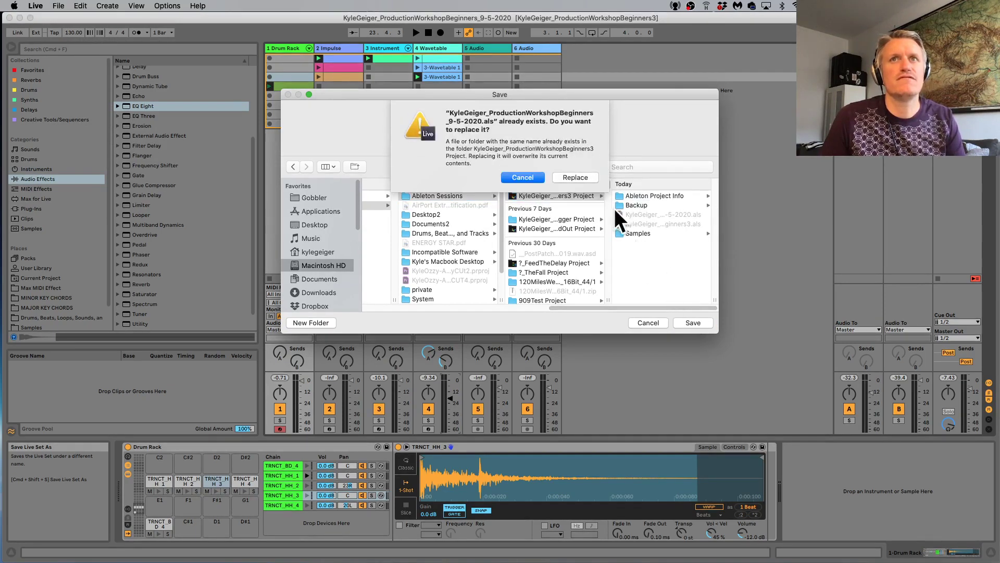
{"action": "left_click", "coordinate": [576, 177]}
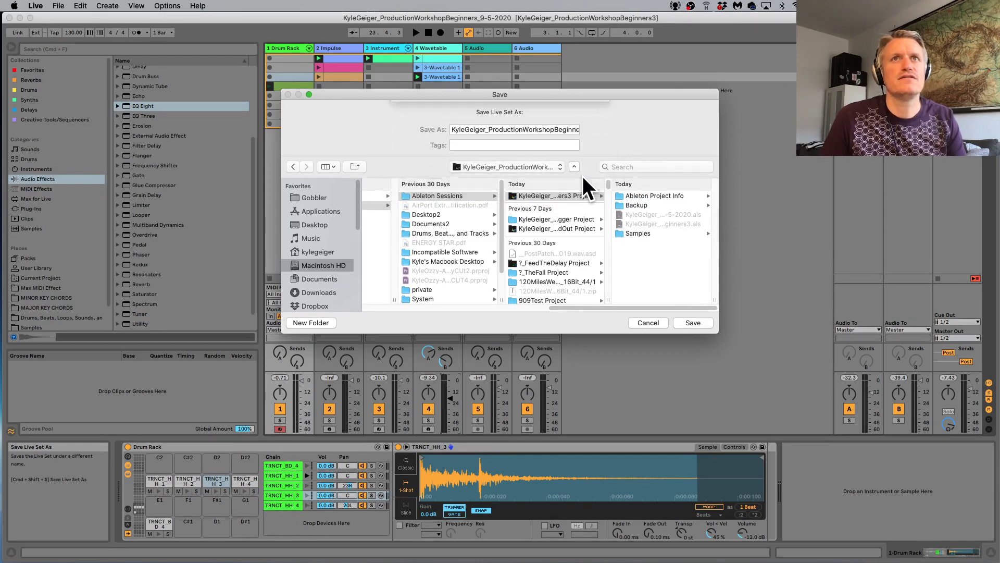
{"action": "left_click", "coordinate": [693, 322]}
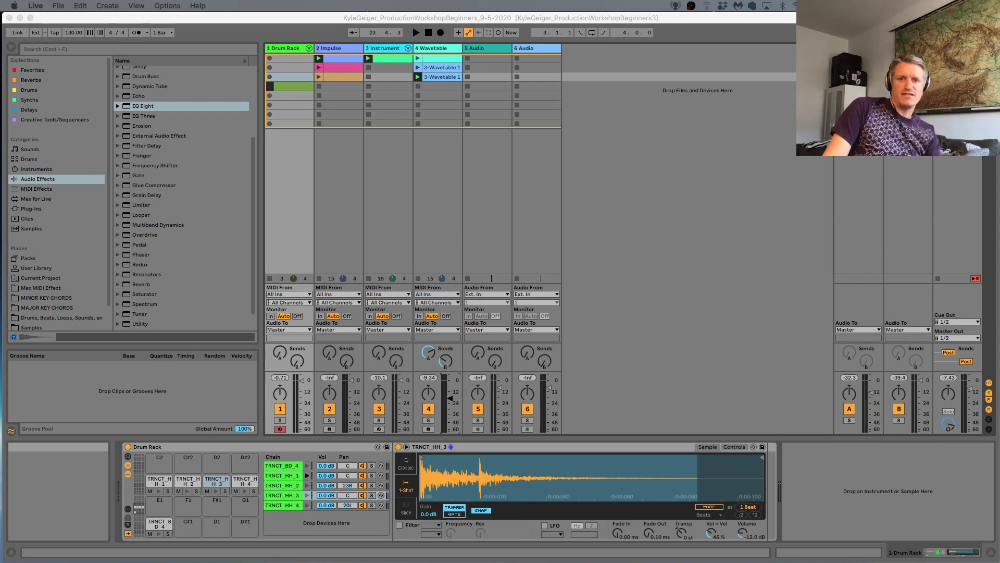
Try to save the Live Set under its current name directly on Macintosh HD.
{"action": "left_click", "coordinate": [59, 6]}
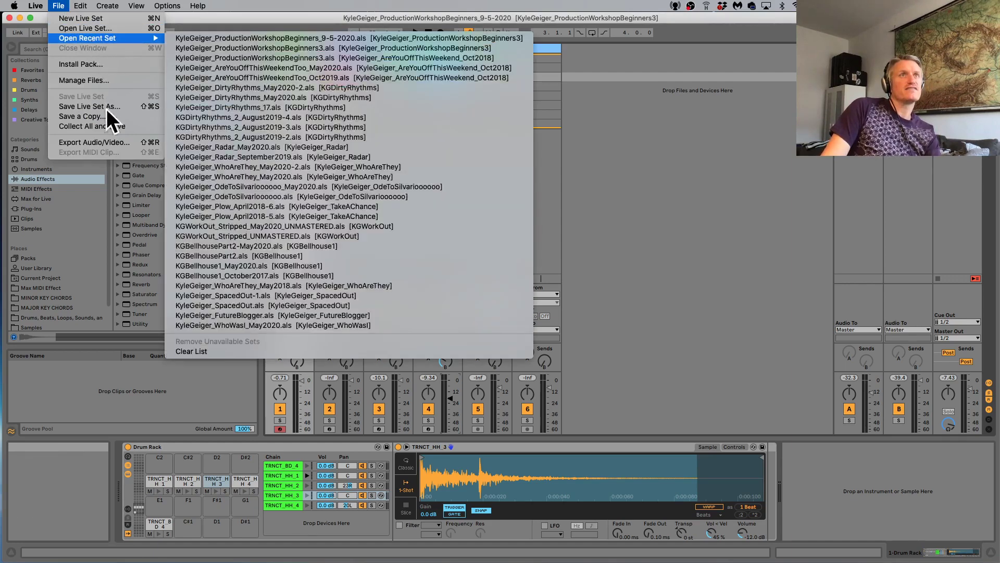
{"action": "left_click", "coordinate": [108, 105]}
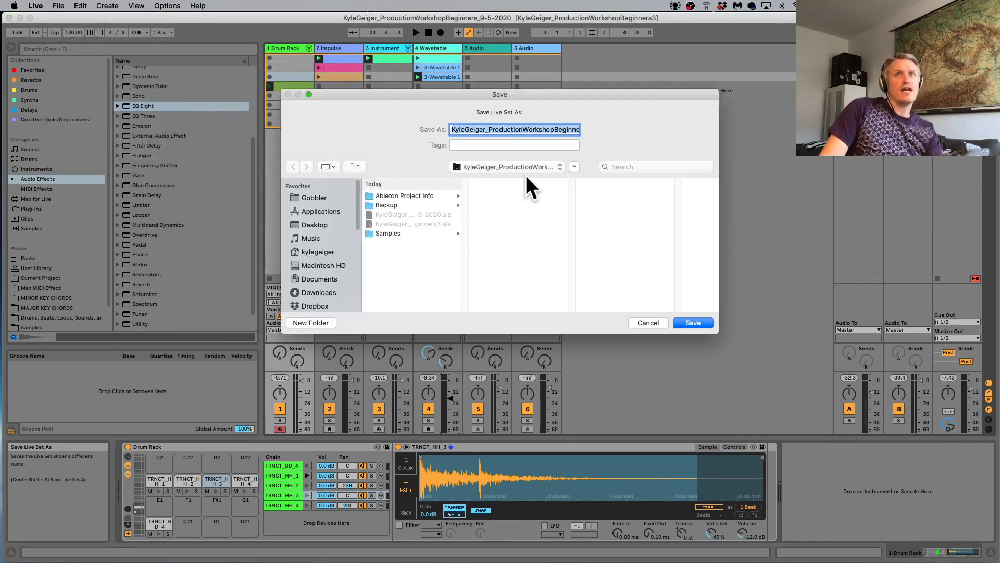
{"action": "left_click", "coordinate": [529, 166]}
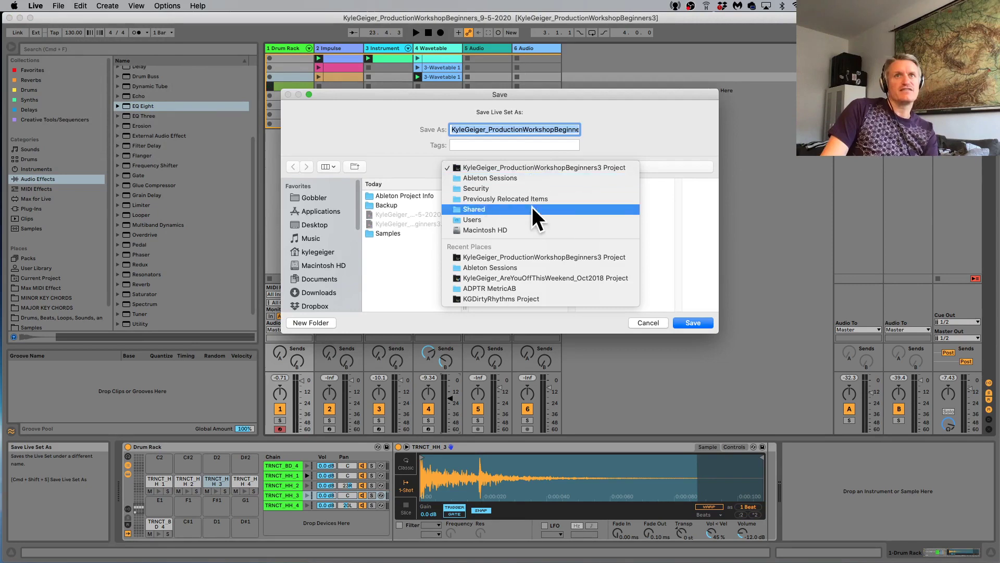
{"action": "left_click", "coordinate": [522, 230]}
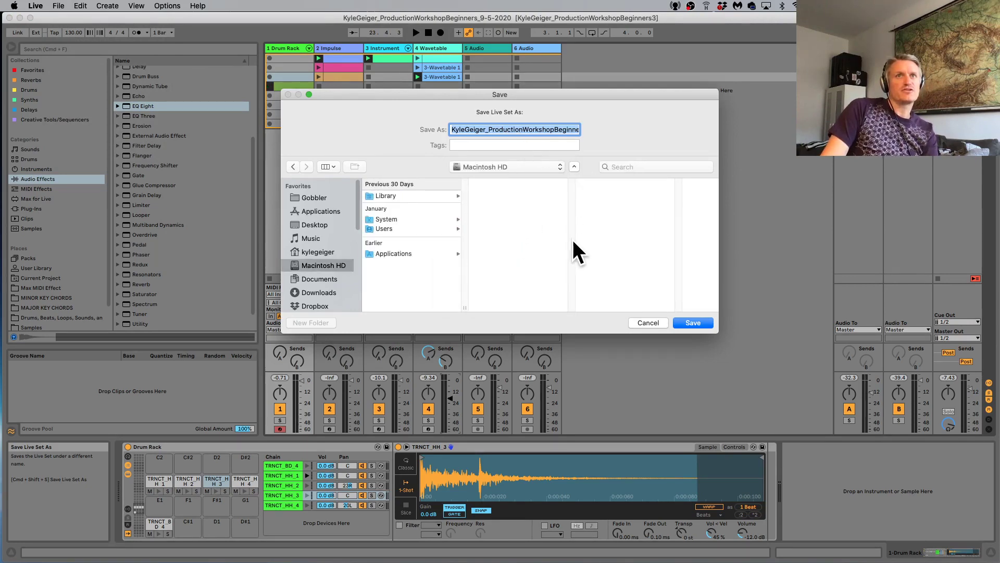
{"action": "left_click", "coordinate": [703, 322]}
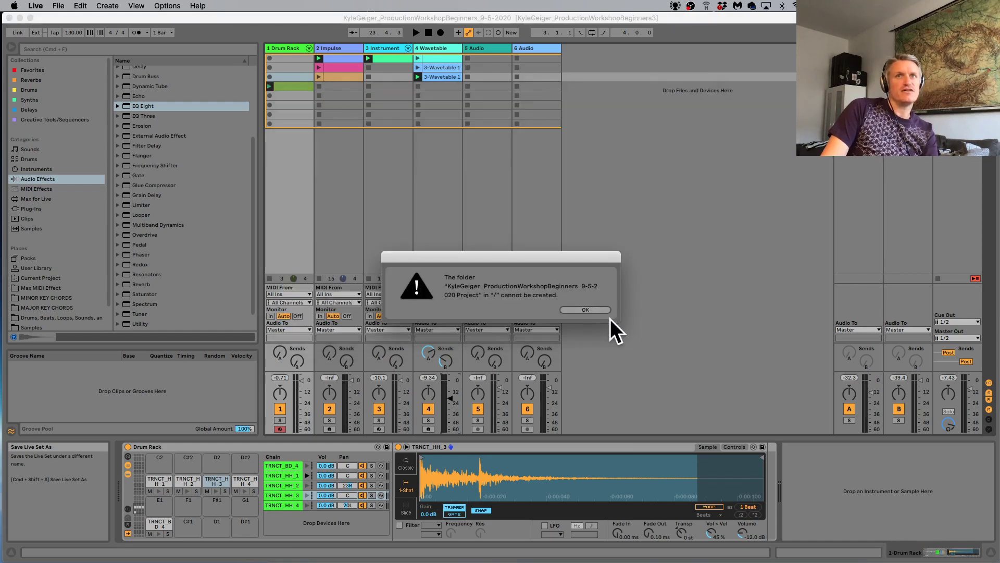
{"action": "left_click", "coordinate": [584, 310]}
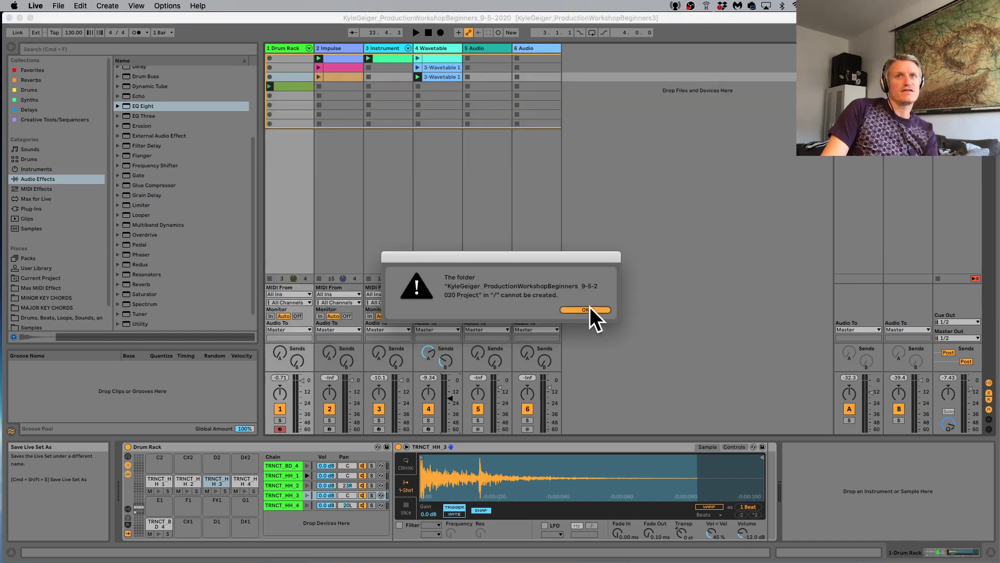
Save the Live Set under its current name to the Downloads folder inside the home folder.
{"action": "left_click", "coordinate": [58, 6]}
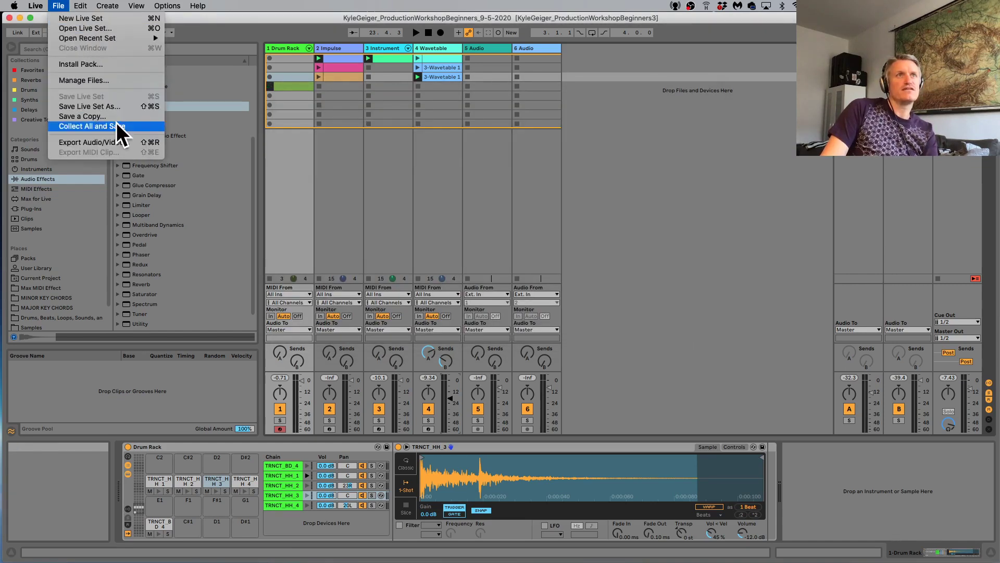
{"action": "left_click", "coordinate": [90, 106]}
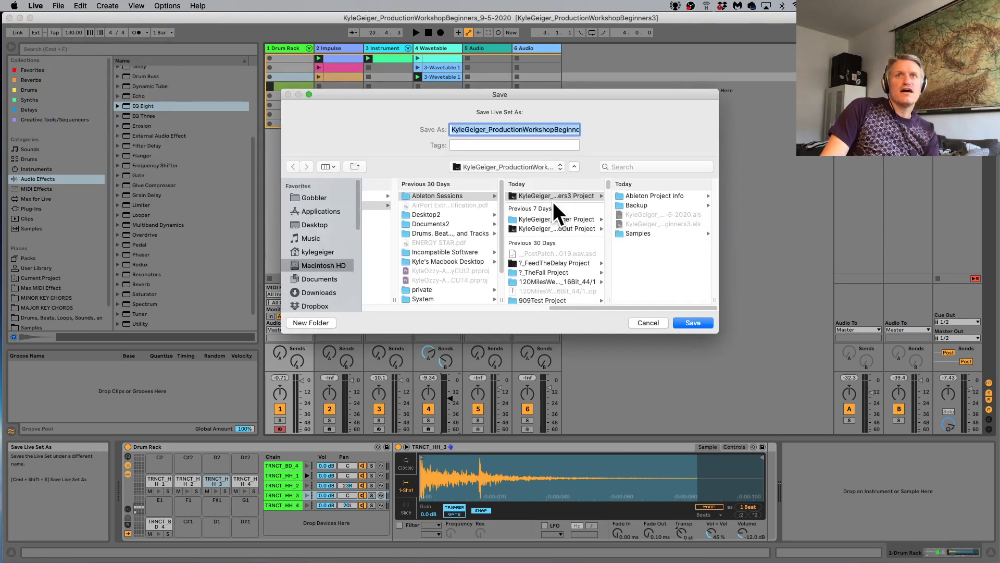
{"action": "right_click", "coordinate": [543, 195]}
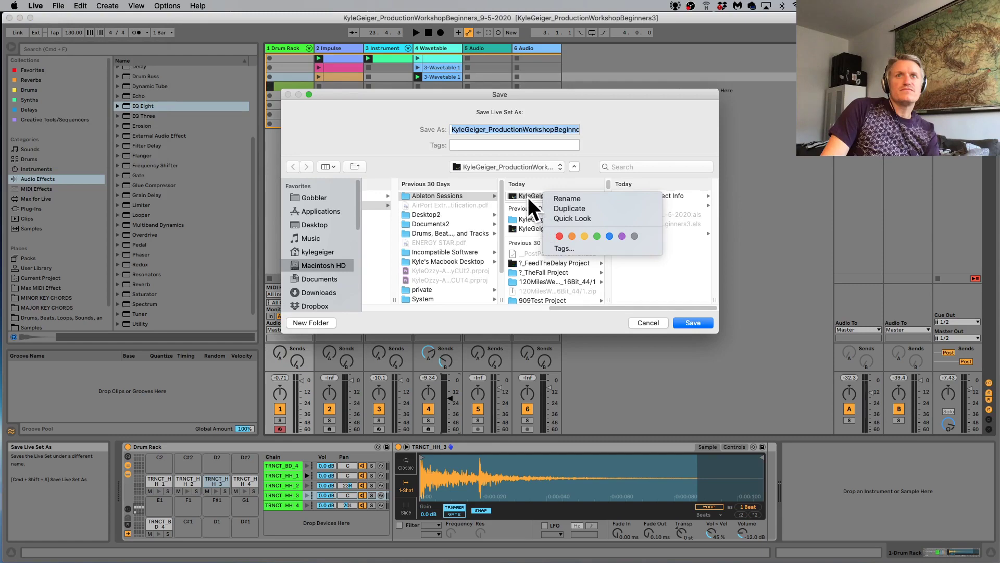
{"action": "right_click", "coordinate": [527, 196]}
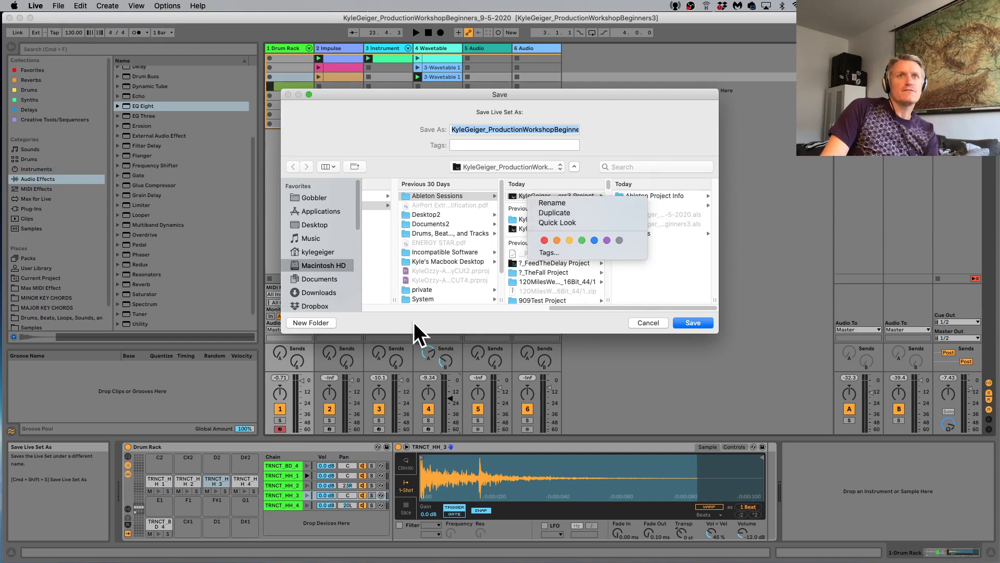
{"action": "left_click", "coordinate": [554, 307]}
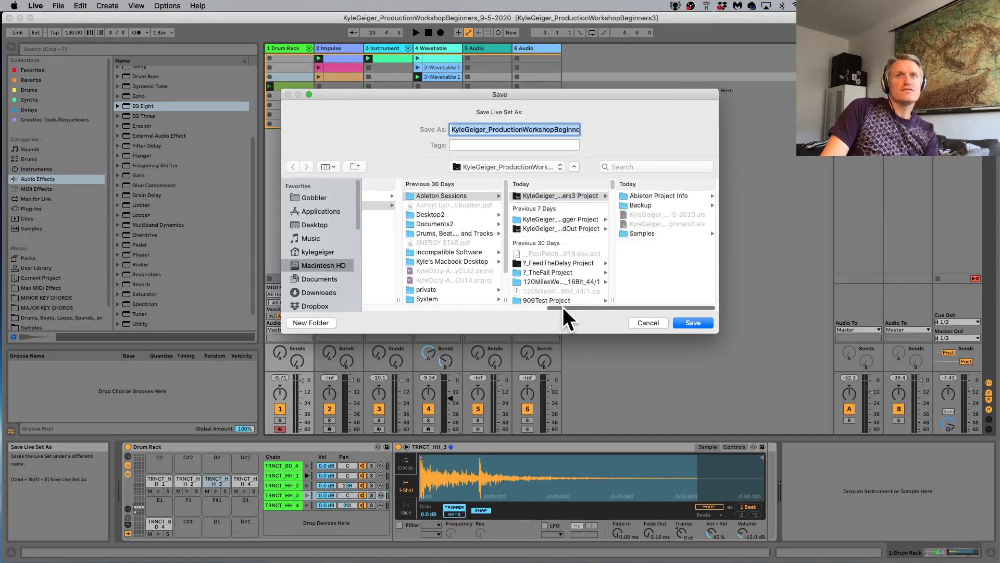
{"action": "left_click_drag", "start_coordinate": [563, 307], "coordinate": [368, 325]}
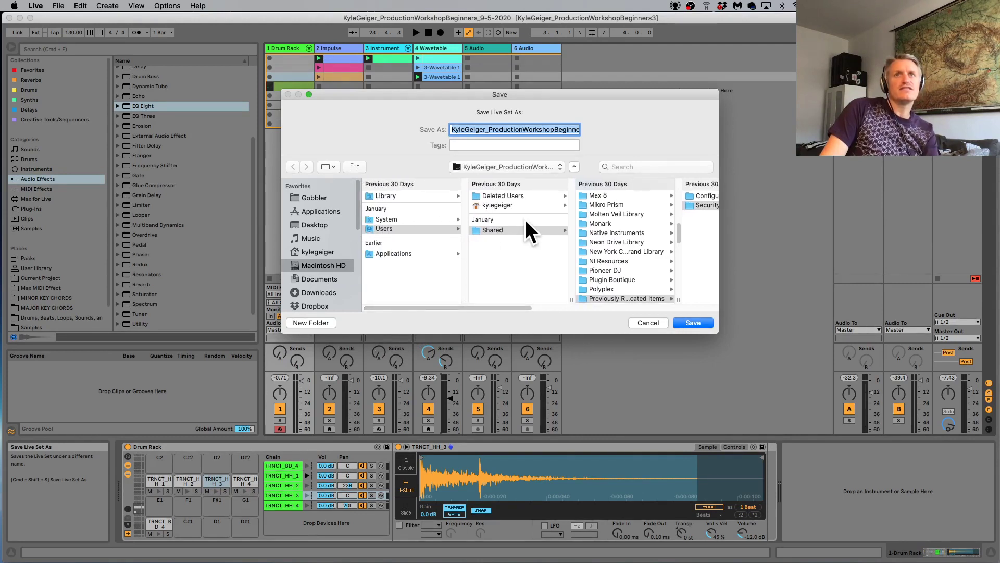
{"action": "left_click", "coordinate": [507, 206]}
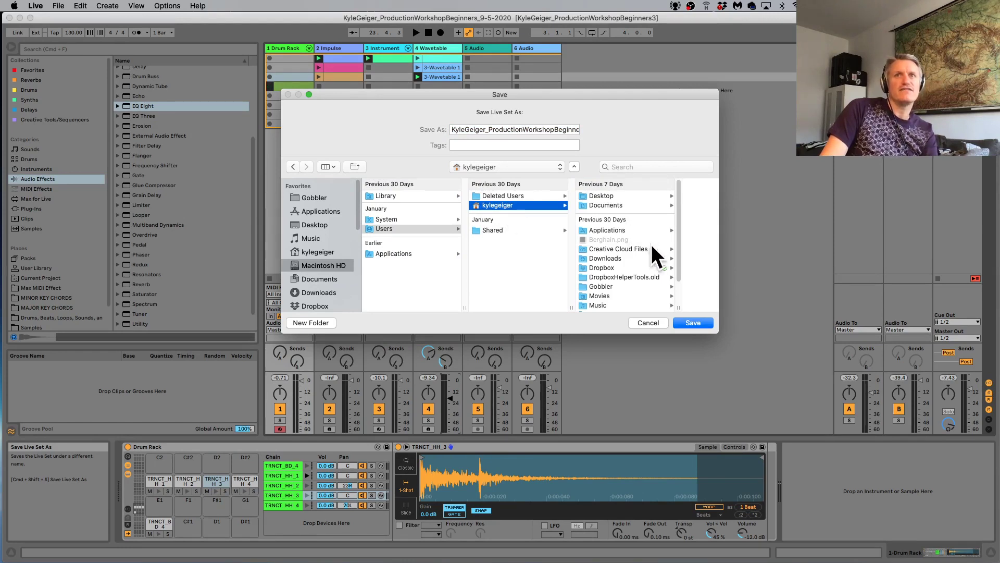
{"action": "scroll", "coordinate": [649, 250], "scroll_direction": "down", "scroll_amount": 1}
{"action": "scroll", "coordinate": [645, 258], "scroll_direction": "down", "scroll_amount": 1}
{"action": "left_click", "coordinate": [596, 230]}
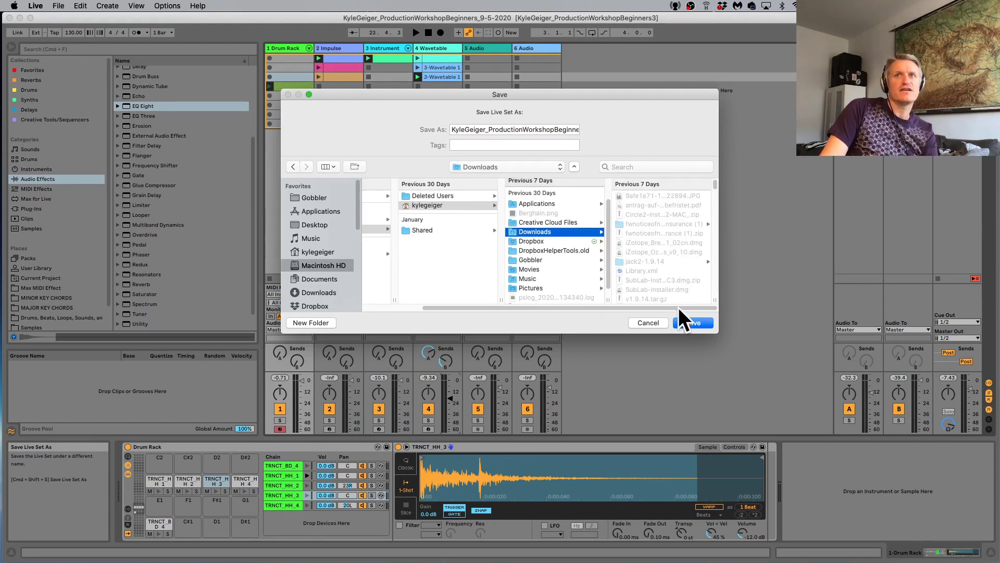
{"action": "left_click", "coordinate": [685, 323]}
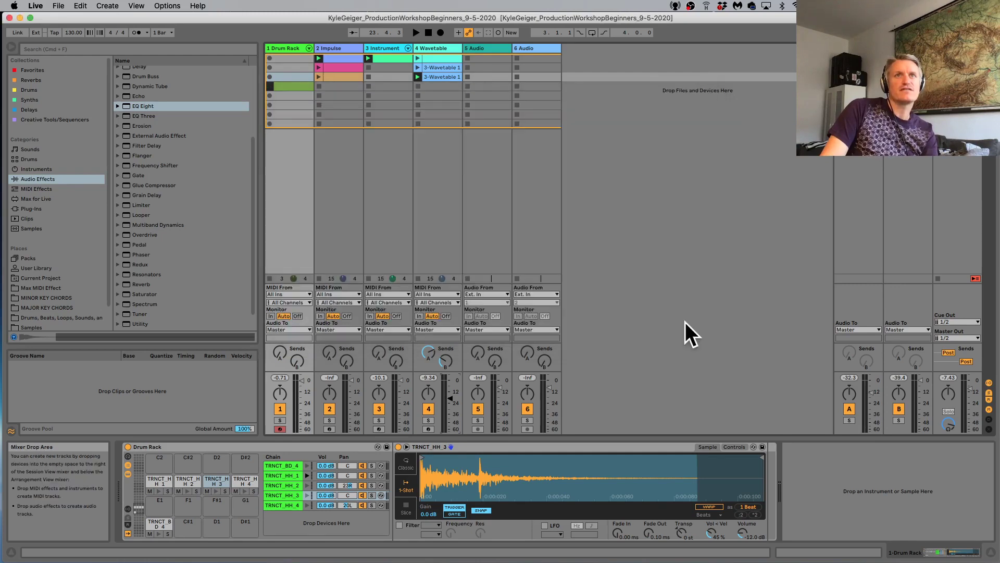
Collect all and save the set in Downloads, copying files from elsewhere, other Projects, the User Library and Factory Packs into its project.
{"action": "left_click", "coordinate": [58, 6]}
{"action": "left_click", "coordinate": [117, 127]}
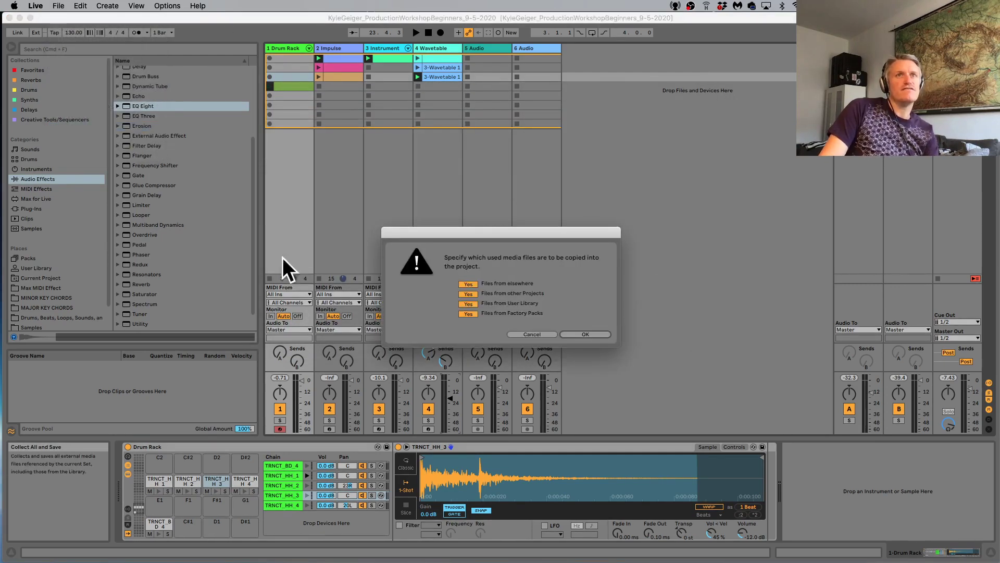
{"action": "left_click", "coordinate": [575, 333]}
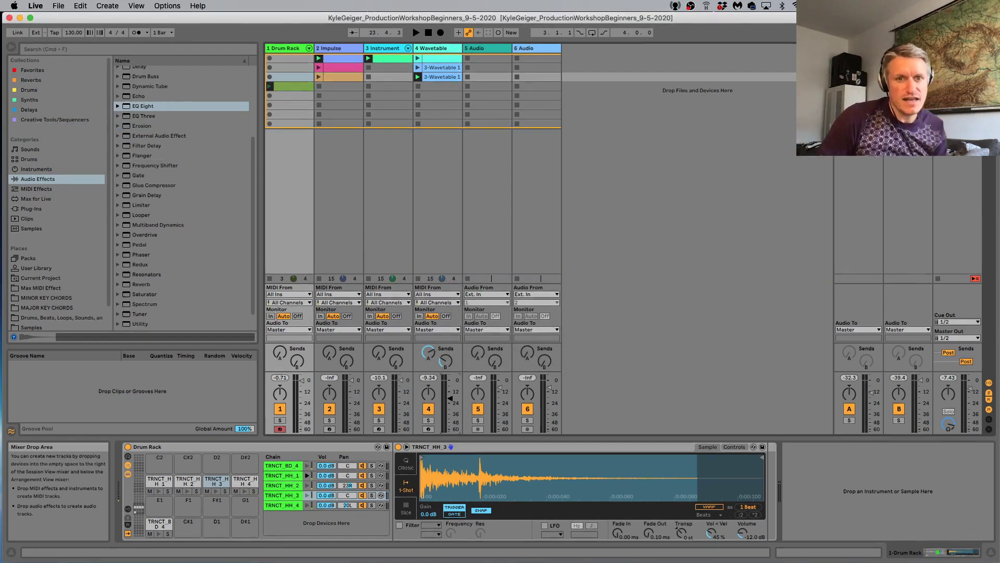